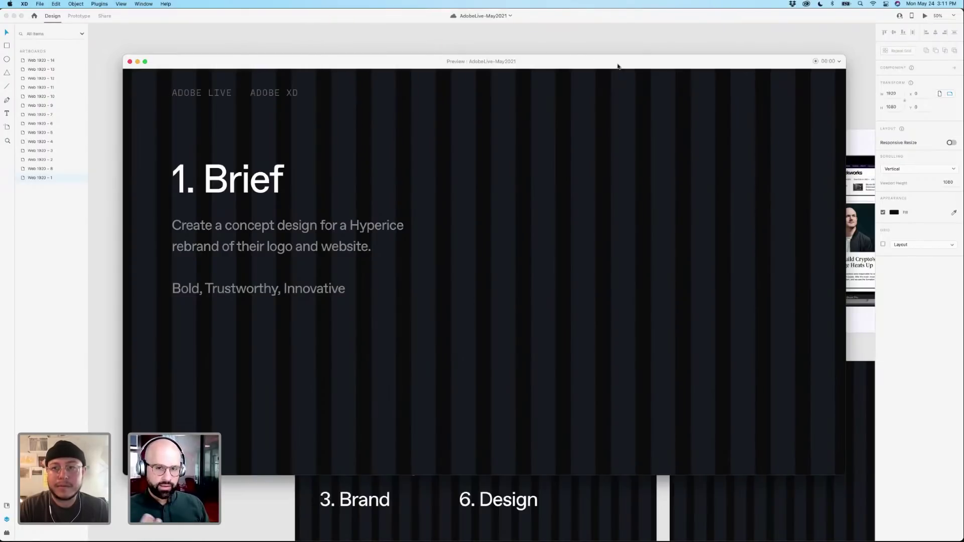
Go through the presentation preview from the Brief slide to the slide with the eight numbered Hyperice logo options.
{"action": "key", "text": "Right"}
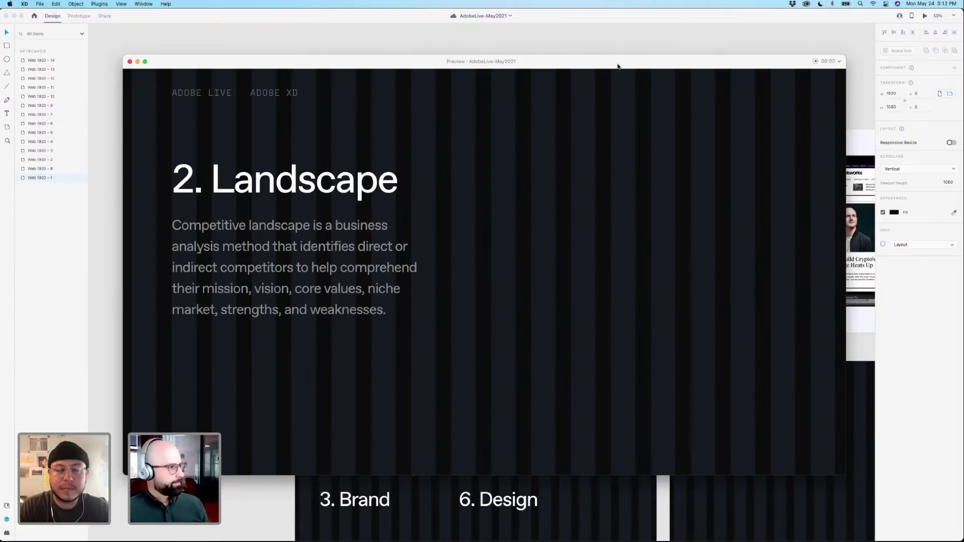
{"action": "key", "text": "Right"}
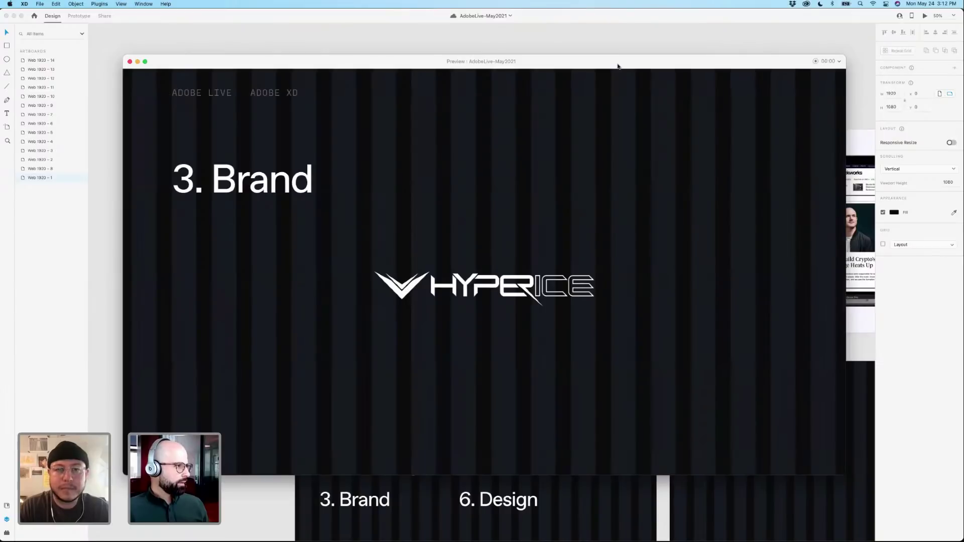
{"action": "key", "text": "Left"}
{"action": "key", "text": "Right"}
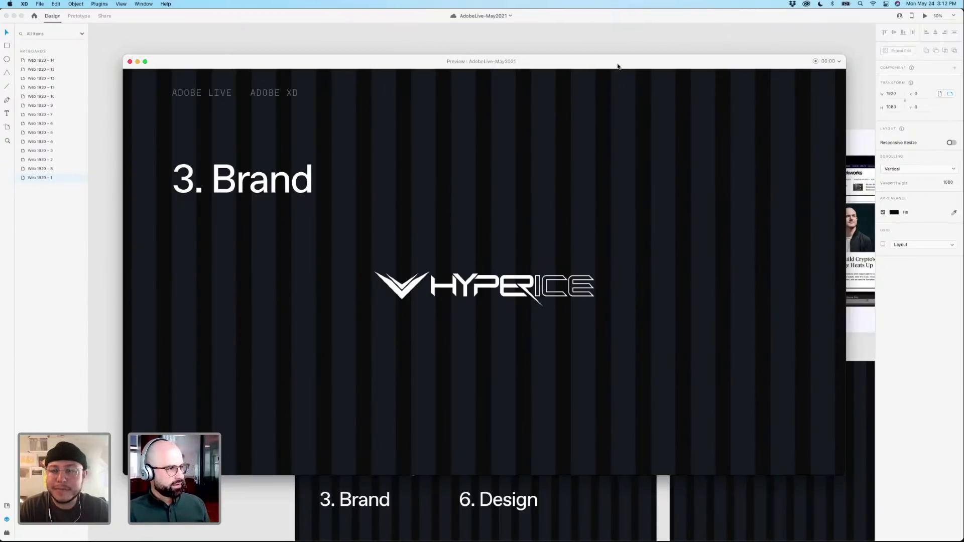
{"action": "key", "text": "Right"}
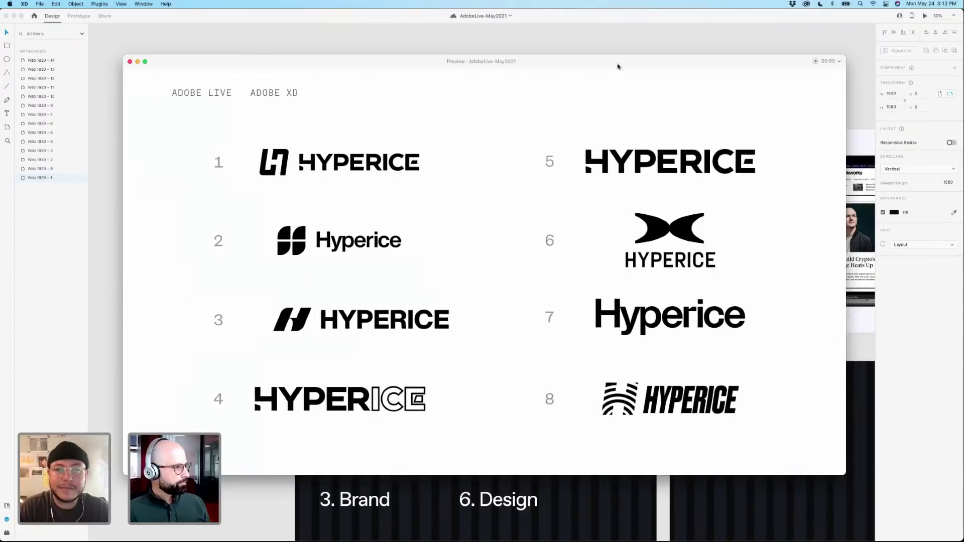
{"action": "key", "text": "Left"}
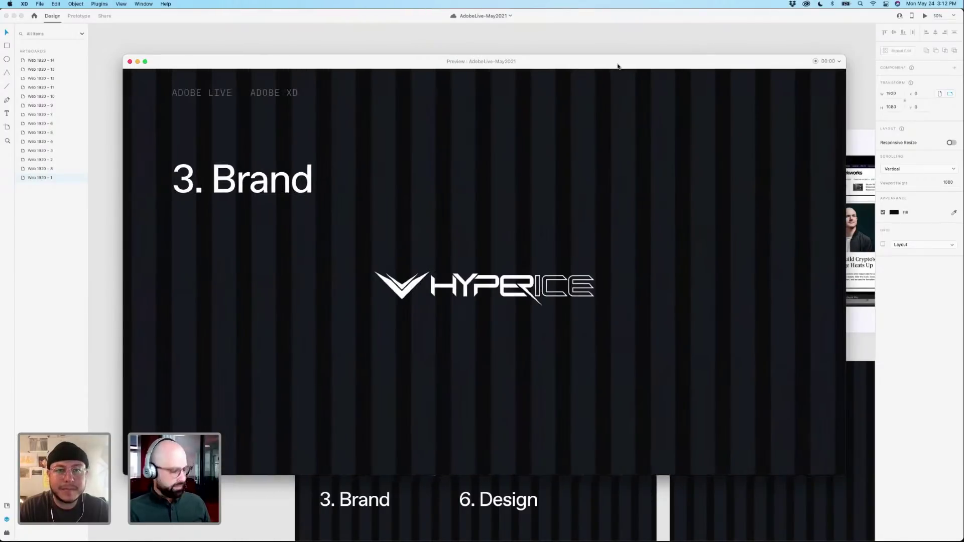
{"action": "key", "text": "Right"}
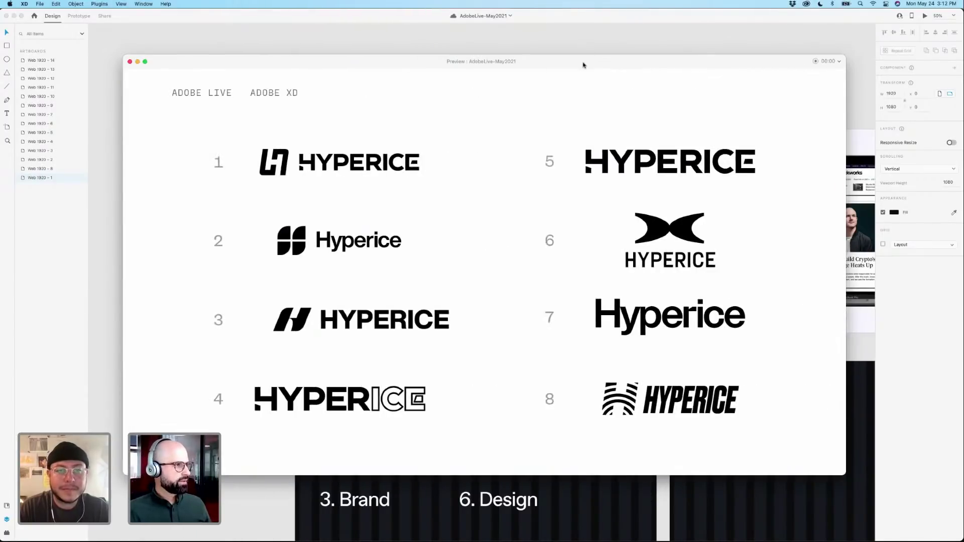
{"action": "left_click_drag", "start_coordinate": [583, 66], "coordinate": [571, 59]}
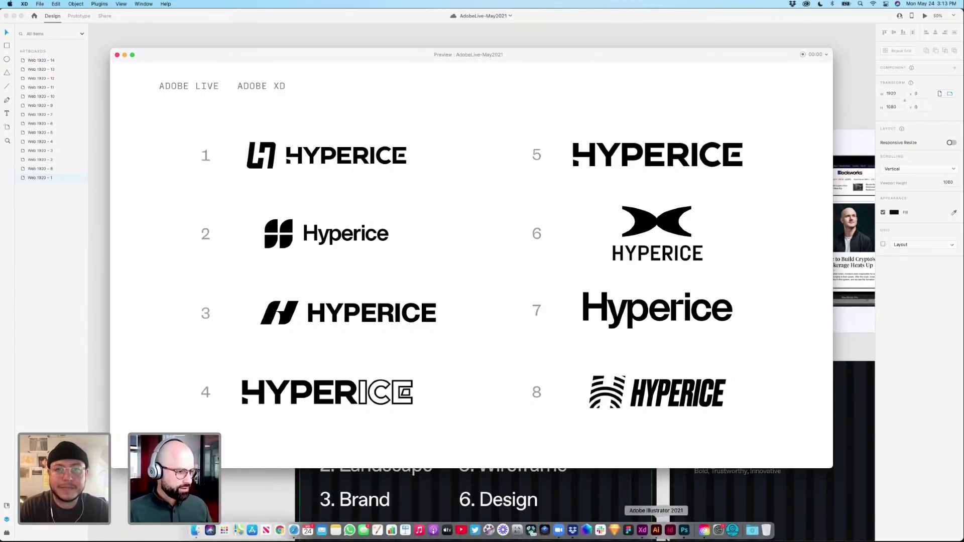
Switch to Illustrator and open the recent file HypericeLogo.ai.
{"action": "left_click", "coordinate": [661, 531]}
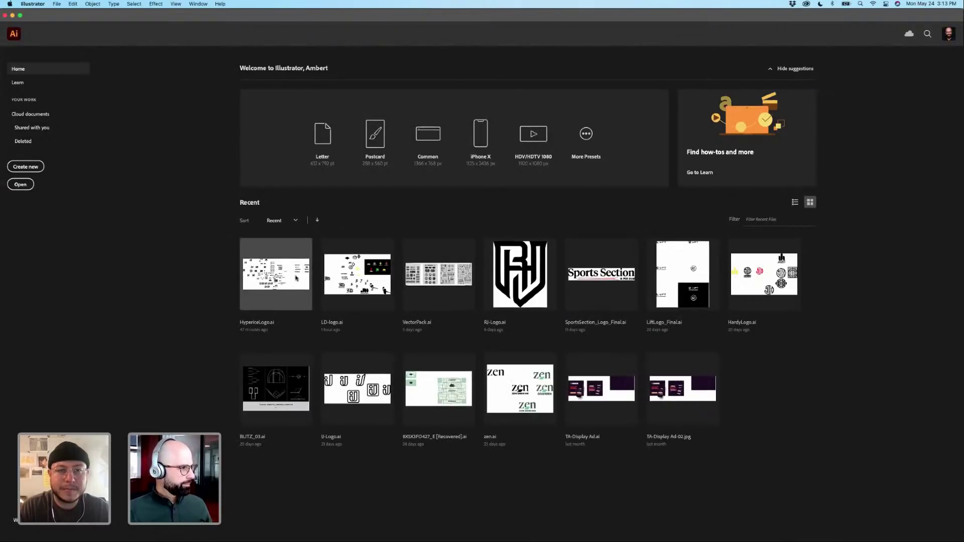
{"action": "key", "text": "super+Tab"}
{"action": "left_click_drag", "start_coordinate": [409, 55], "coordinate": [377, 57]}
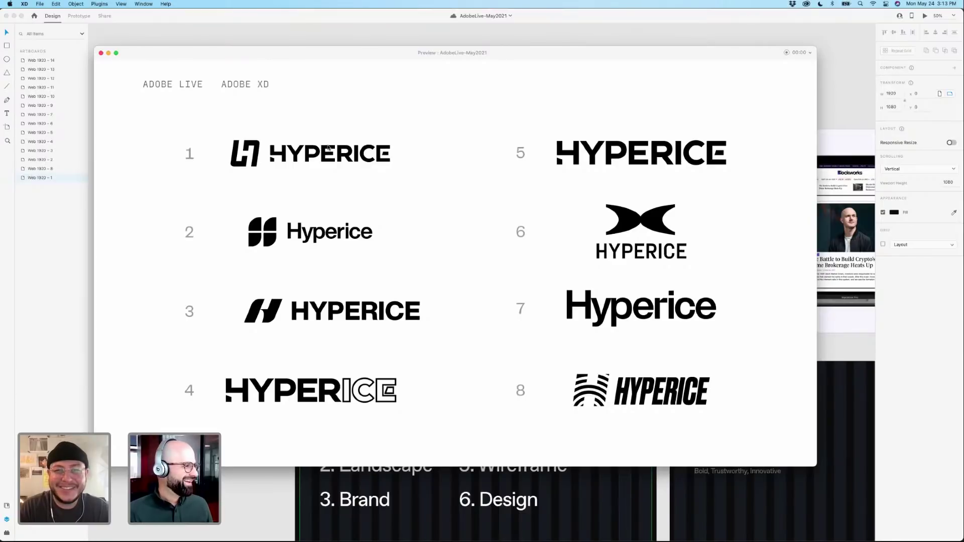
{"action": "key", "text": "super+Tab"}
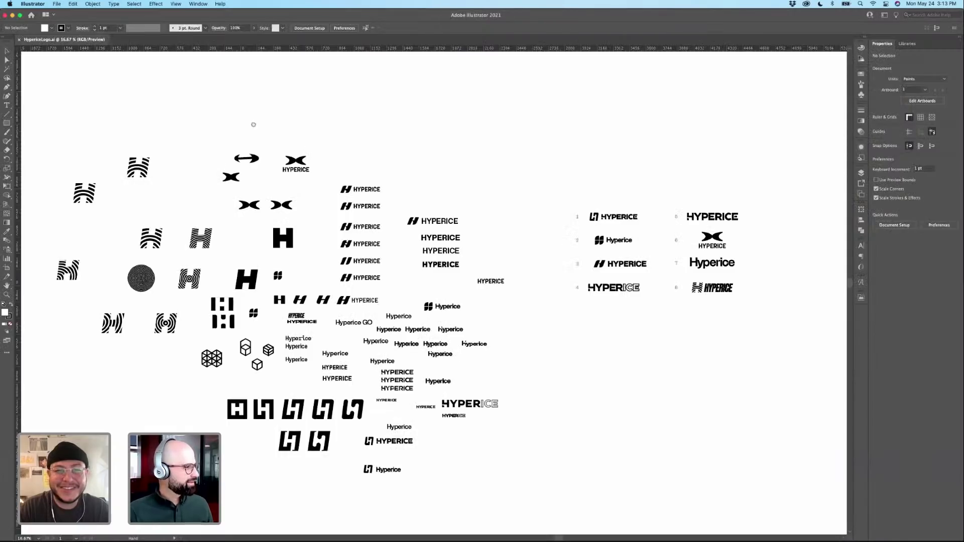
Look over the logo explorations, from the striped H marks and symbols to the Hyperice wordmark variations.
{"action": "scroll", "coordinate": [251, 123], "scroll_direction": "left", "scroll_amount": 5}
{"action": "key", "text": "super+equal"}
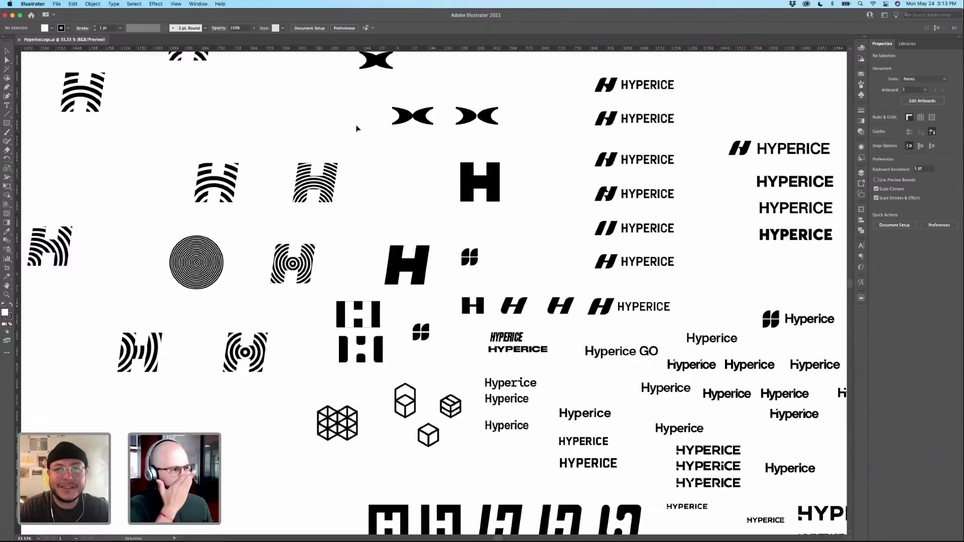
{"action": "scroll", "coordinate": [361, 174], "scroll_direction": "up", "scroll_amount": 5}
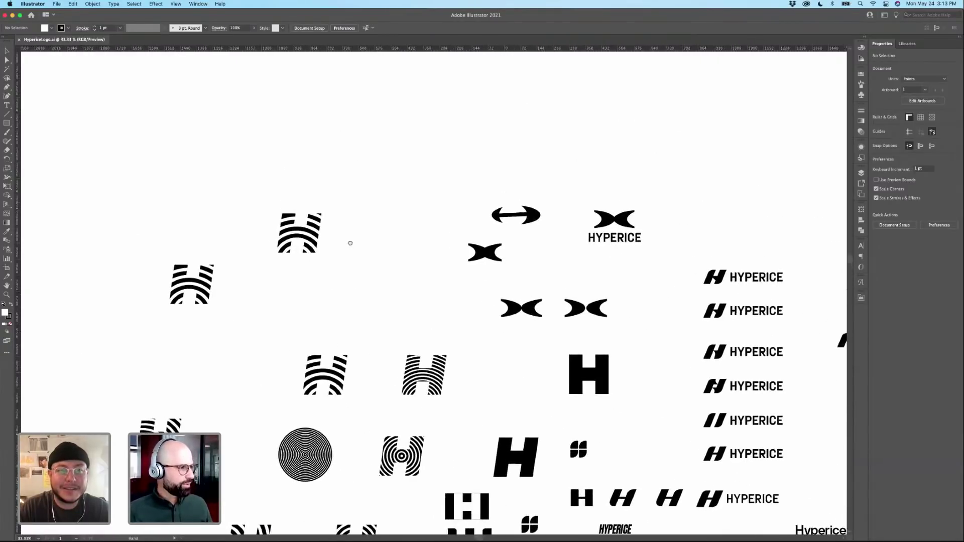
{"action": "scroll", "coordinate": [281, 200], "scroll_direction": "right", "scroll_amount": 5}
{"action": "left_click_drag", "start_coordinate": [466, 295], "coordinate": [405, 214]}
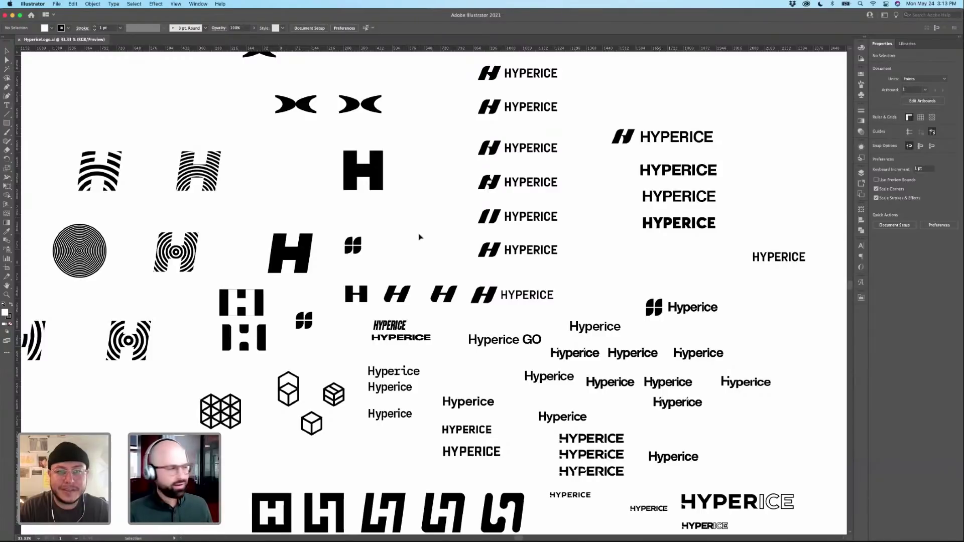
{"action": "scroll", "coordinate": [409, 249], "scroll_direction": "down", "scroll_amount": 3}
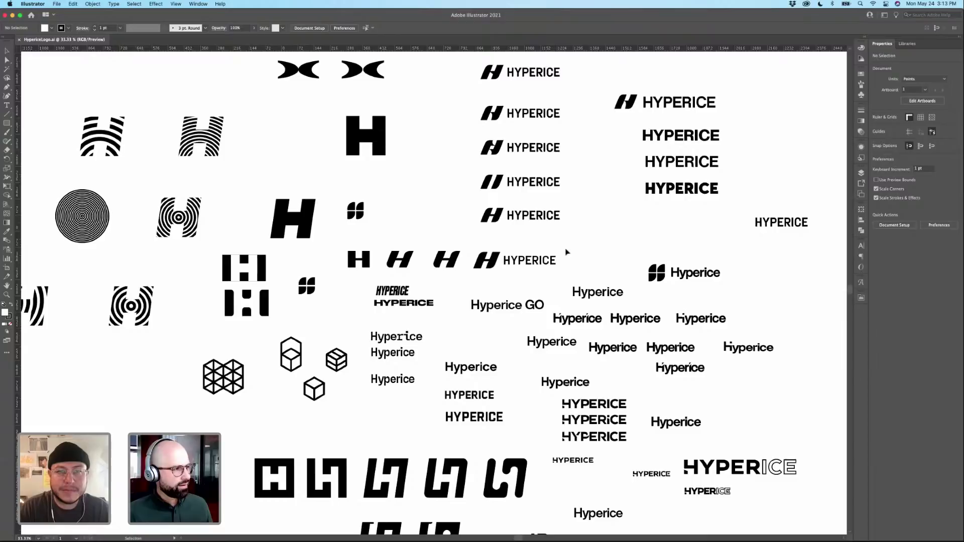
Examine the slanted H marks up close and compare the variations paired with the HYPERICE wordmark.
{"action": "scroll", "coordinate": [566, 251], "scroll_direction": "up", "scroll_amount": 3}
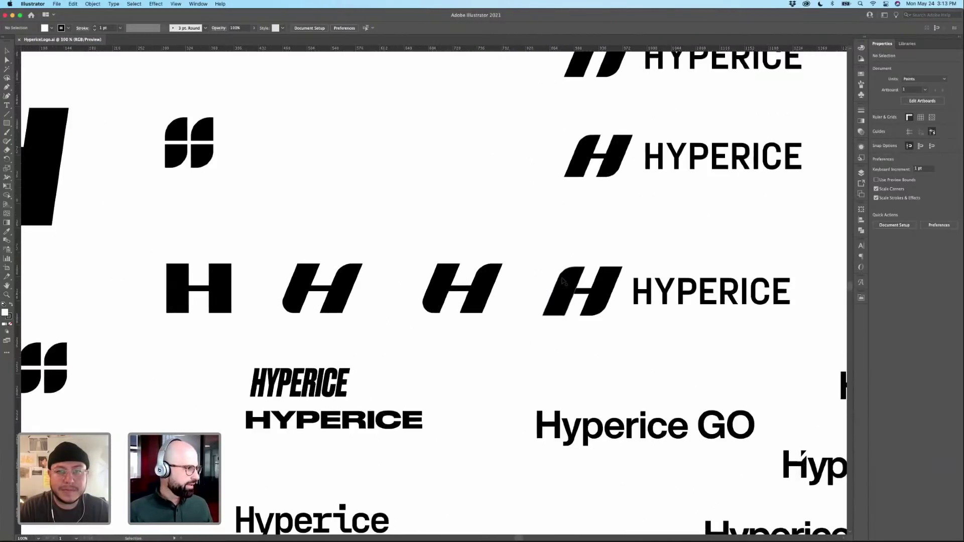
{"action": "scroll", "coordinate": [275, 206], "scroll_direction": "left", "scroll_amount": 3}
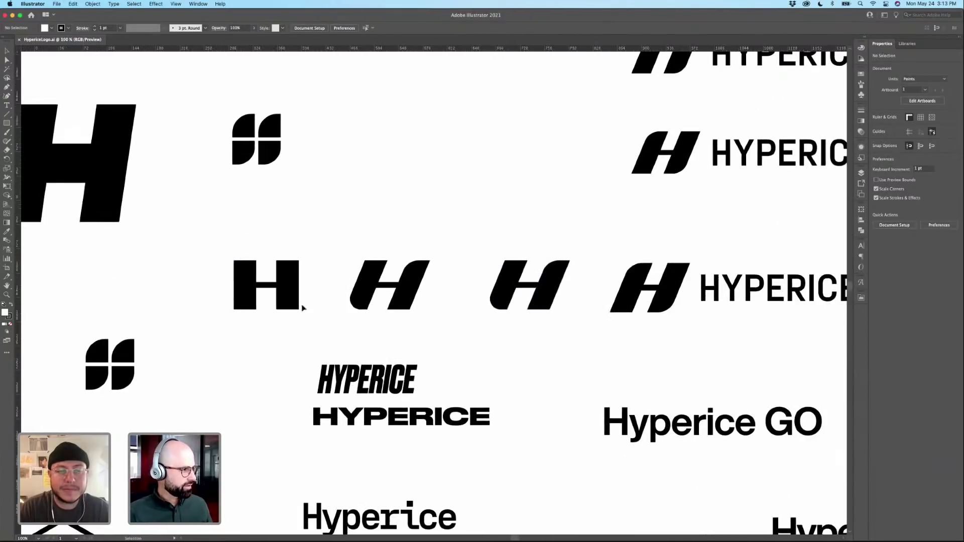
{"action": "scroll", "coordinate": [304, 271], "scroll_direction": "right", "scroll_amount": 3}
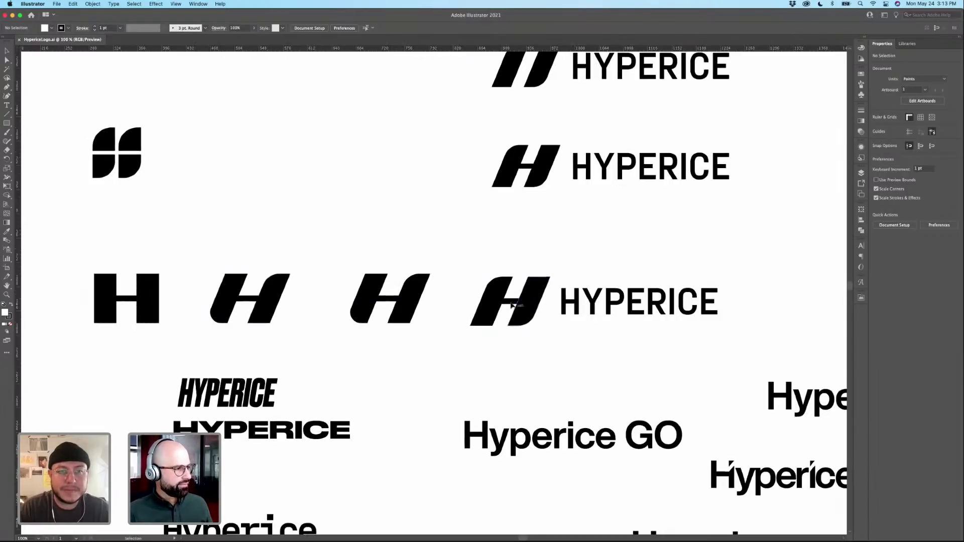
{"action": "scroll", "coordinate": [532, 271], "scroll_direction": "up", "scroll_amount": 3}
{"action": "scroll", "coordinate": [532, 271], "scroll_direction": "right", "scroll_amount": 2}
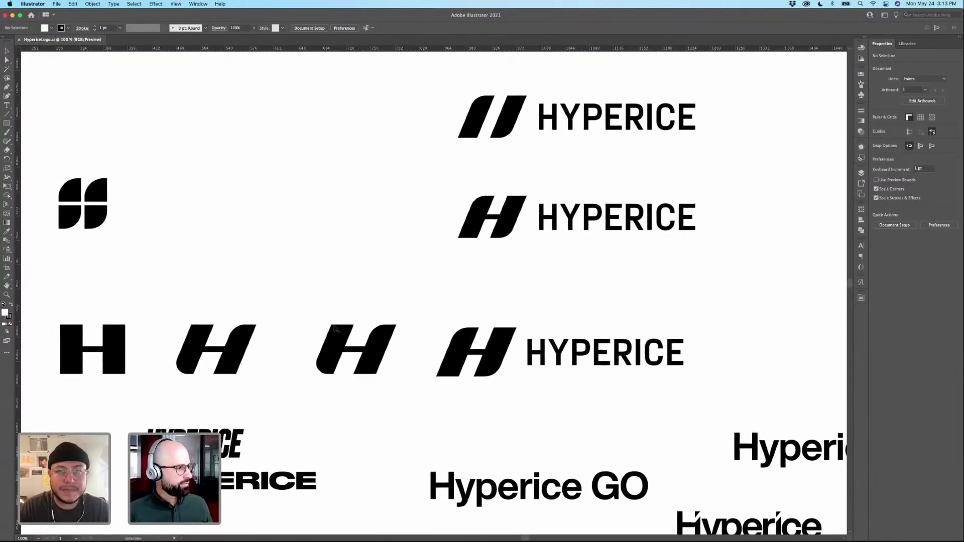
{"action": "left_click_drag", "start_coordinate": [490, 257], "coordinate": [483, 353]}
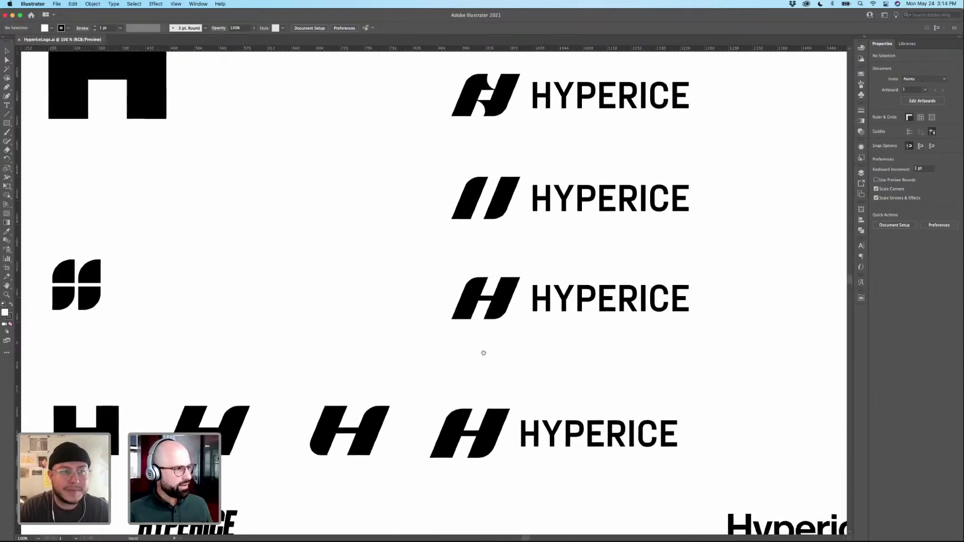
{"action": "scroll", "coordinate": [483, 353], "scroll_direction": "up", "scroll_amount": 5}
{"action": "scroll", "coordinate": [484, 353], "scroll_direction": "right", "scroll_amount": 1}
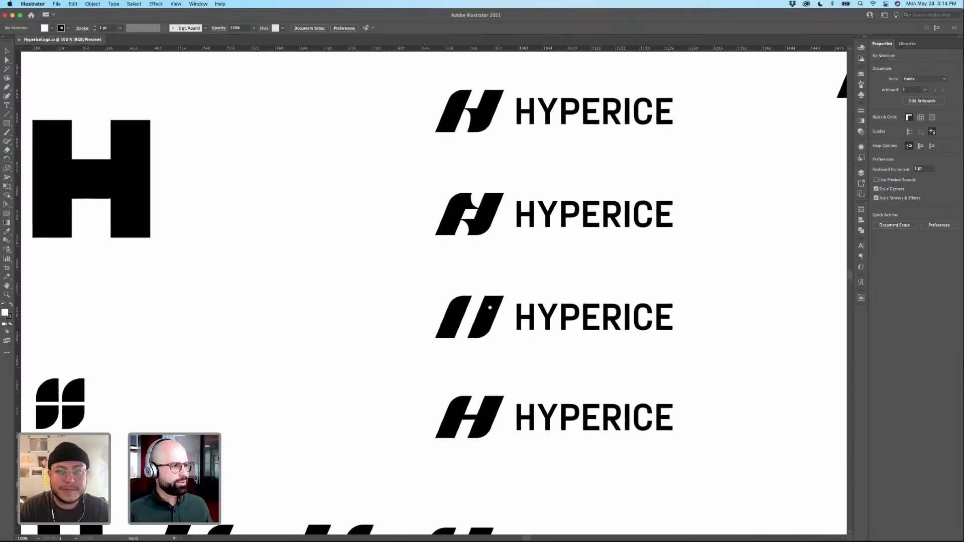
{"action": "scroll", "coordinate": [489, 308], "scroll_direction": "up", "scroll_amount": 10}
{"action": "scroll", "coordinate": [490, 307], "scroll_direction": "right", "scroll_amount": 1}
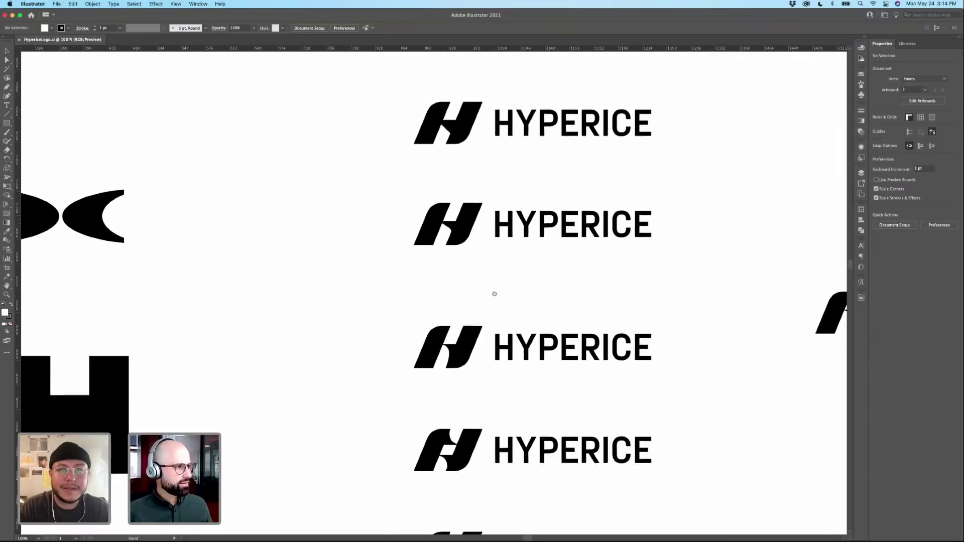
{"action": "scroll", "coordinate": [494, 294], "scroll_direction": "up", "scroll_amount": 3}
{"action": "scroll", "coordinate": [497, 286], "scroll_direction": "right", "scroll_amount": 1}
{"action": "scroll", "coordinate": [502, 281], "scroll_direction": "down", "scroll_amount": 4}
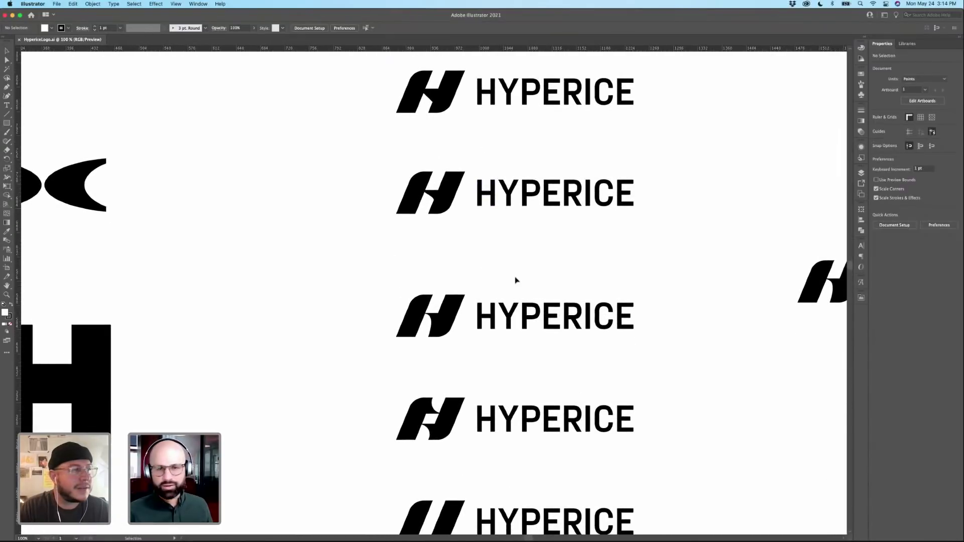
{"action": "scroll", "coordinate": [510, 231], "scroll_direction": "down", "scroll_amount": 3}
{"action": "left_click_drag", "start_coordinate": [344, 217], "coordinate": [453, 294]}
{"action": "left_click", "coordinate": [459, 296]}
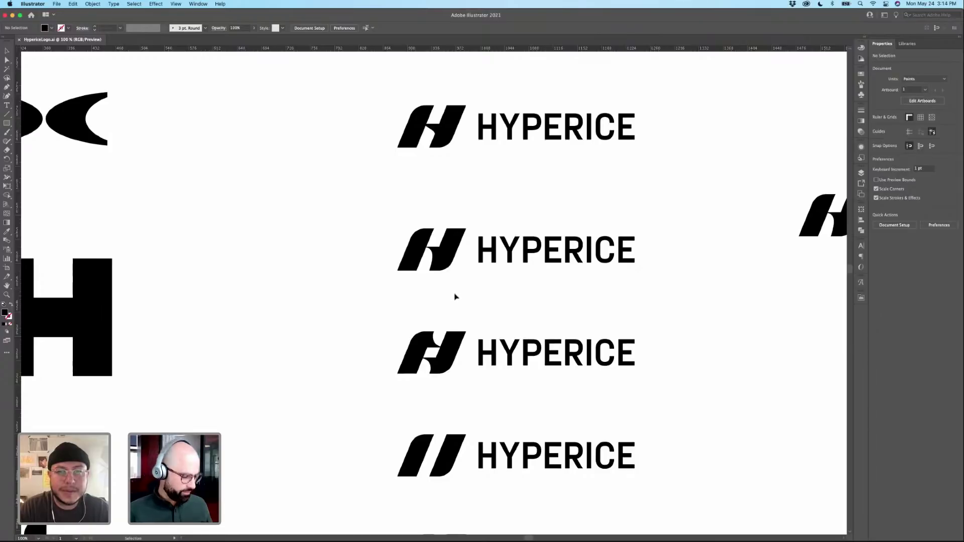
Survey the whole board of Hyperice logo explorations, including the symbols, H marks and wordmarks.
{"action": "key", "text": "super+minus"}
{"action": "key", "text": "super+minus"}
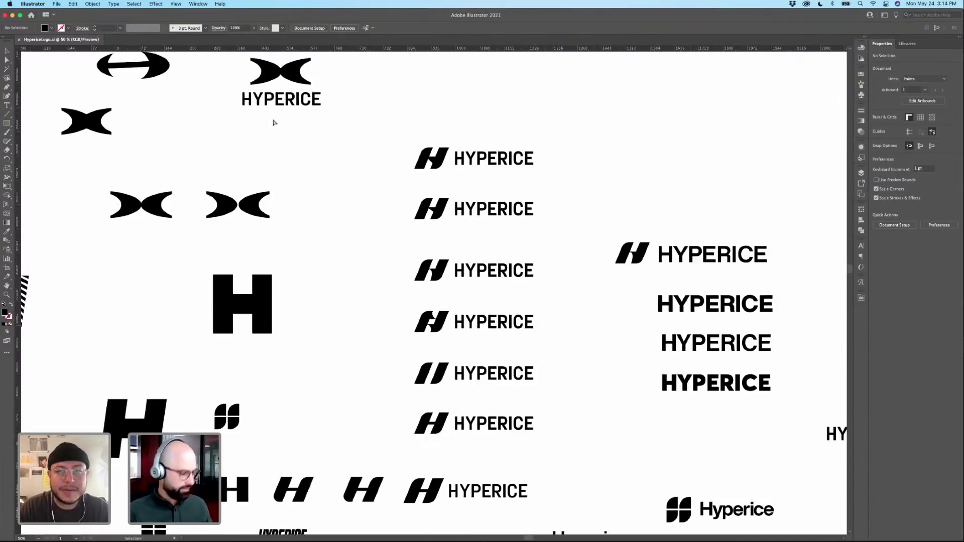
{"action": "key", "text": "super+minus"}
{"action": "key", "text": "super+minus"}
{"action": "left_click_drag", "start_coordinate": [300, 207], "coordinate": [399, 123]}
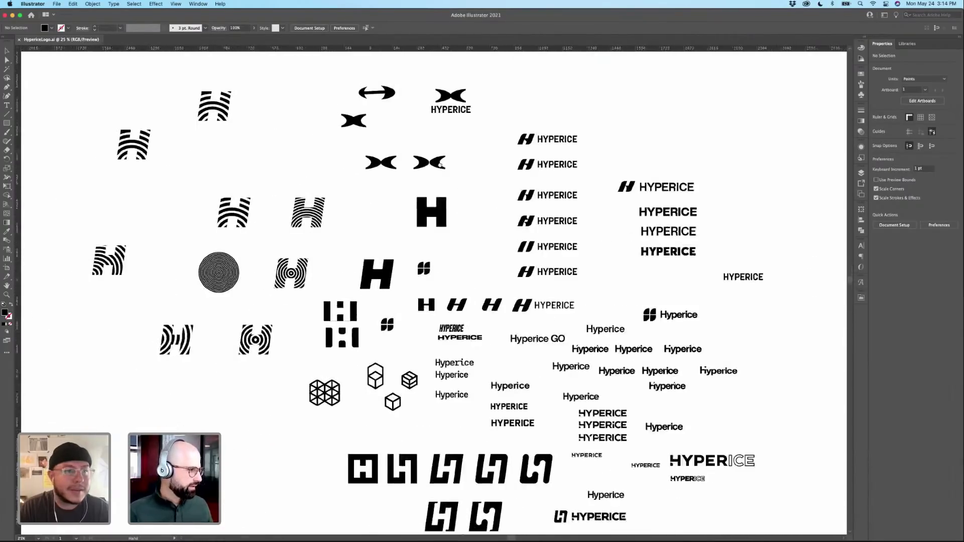
{"action": "left_click_drag", "start_coordinate": [440, 165], "coordinate": [396, 36]}
{"action": "left_click_drag", "start_coordinate": [498, 151], "coordinate": [481, 225]}
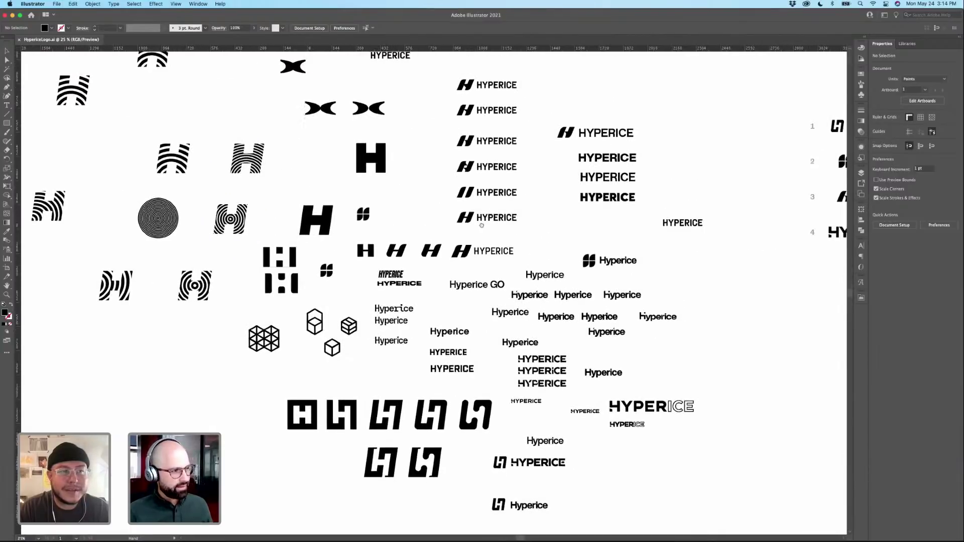
{"action": "scroll", "coordinate": [481, 225], "scroll_direction": "up", "scroll_amount": 5}
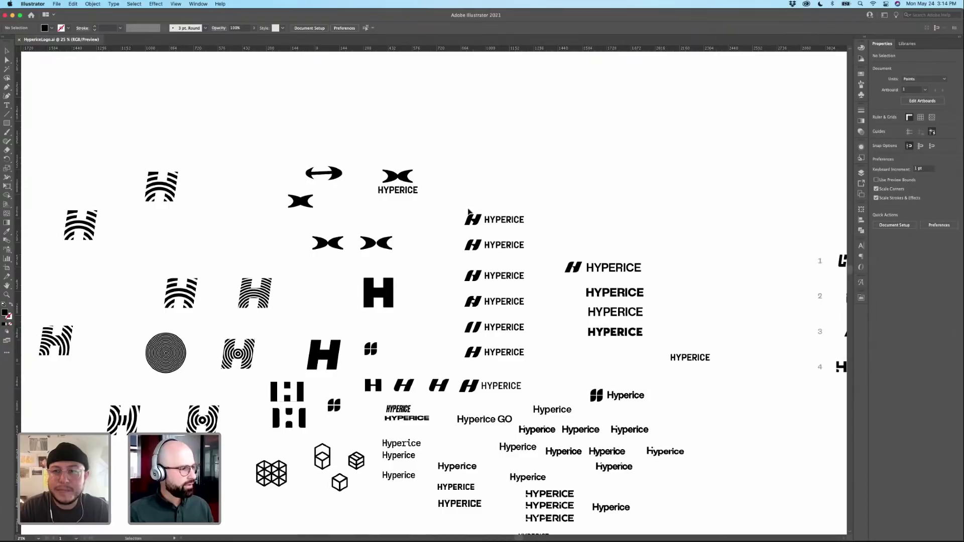
{"action": "left_click_drag", "start_coordinate": [589, 168], "coordinate": [468, 165]}
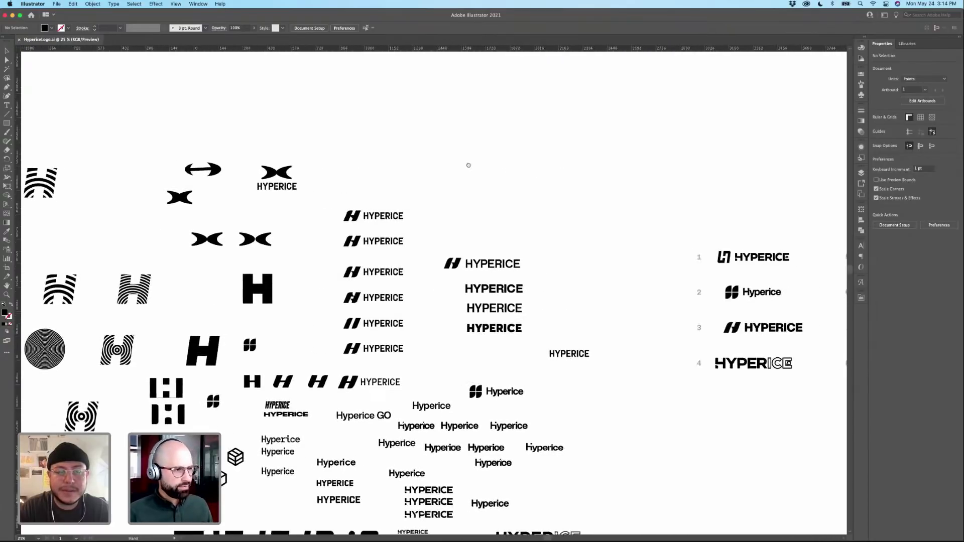
Examine the eight numbered logo options placed beside the explorations.
{"action": "scroll", "coordinate": [468, 165], "scroll_direction": "right", "scroll_amount": 10}
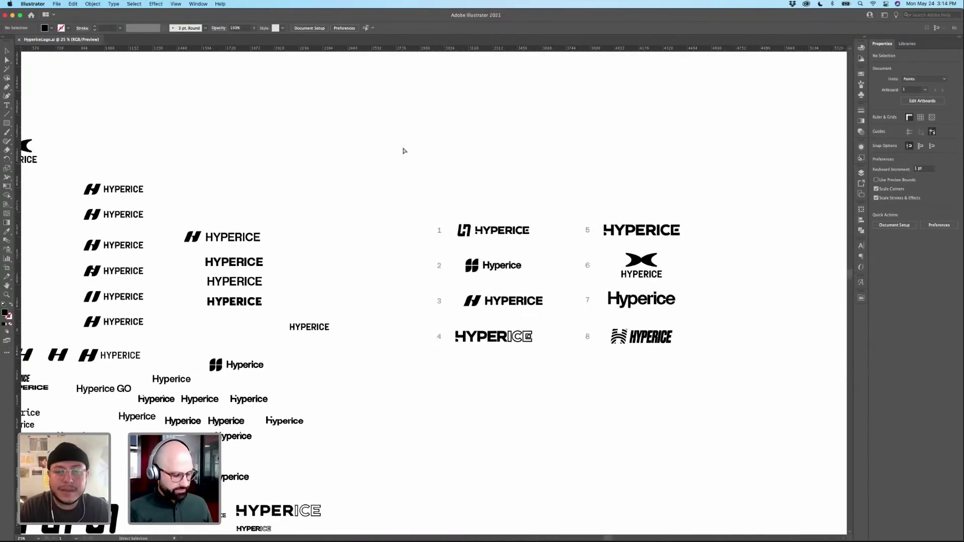
{"action": "key", "text": "super+equal"}
{"action": "key", "text": "super+equal"}
{"action": "key", "text": "super+equal"}
{"action": "scroll", "coordinate": [369, 222], "scroll_direction": "right", "scroll_amount": 10}
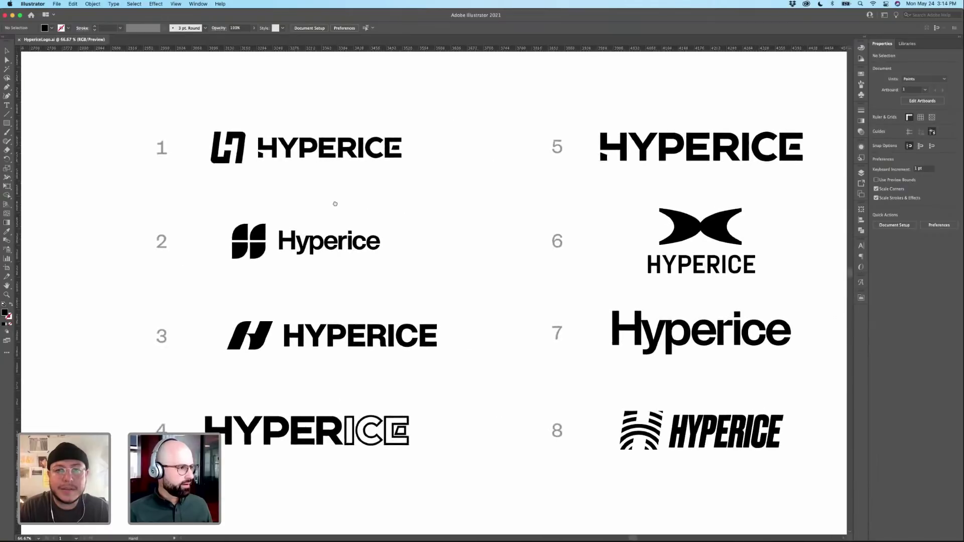
{"action": "scroll", "coordinate": [335, 204], "scroll_direction": "right", "scroll_amount": 2}
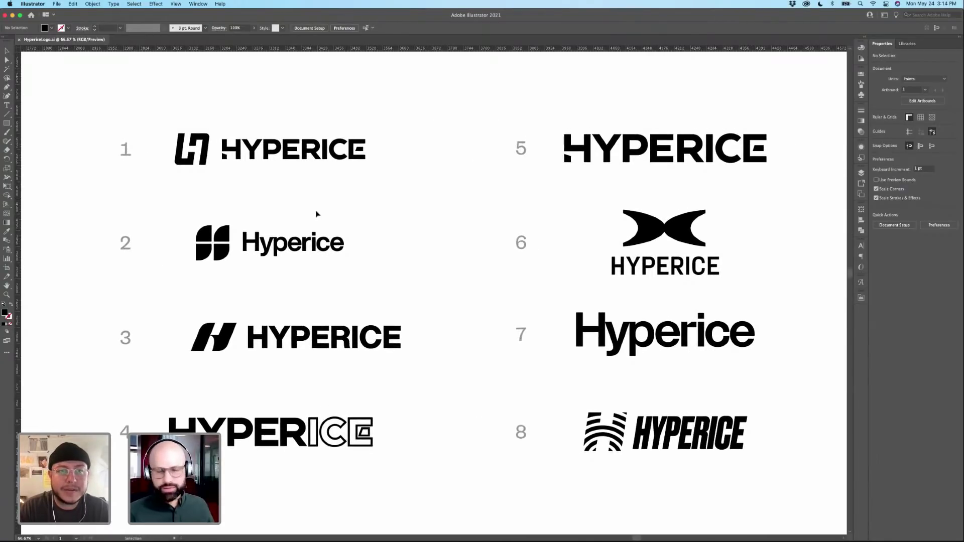
{"action": "key", "text": "a"}
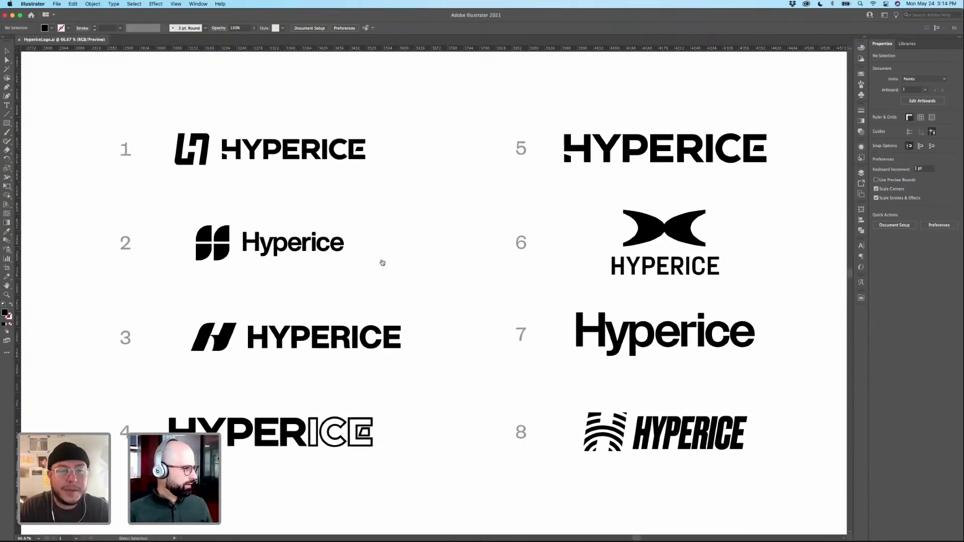
Switch back to Adobe XD and reposition the preview window showing the eight numbered logo options.
{"action": "key", "text": "super+Tab"}
{"action": "left_click", "coordinate": [361, 279]}
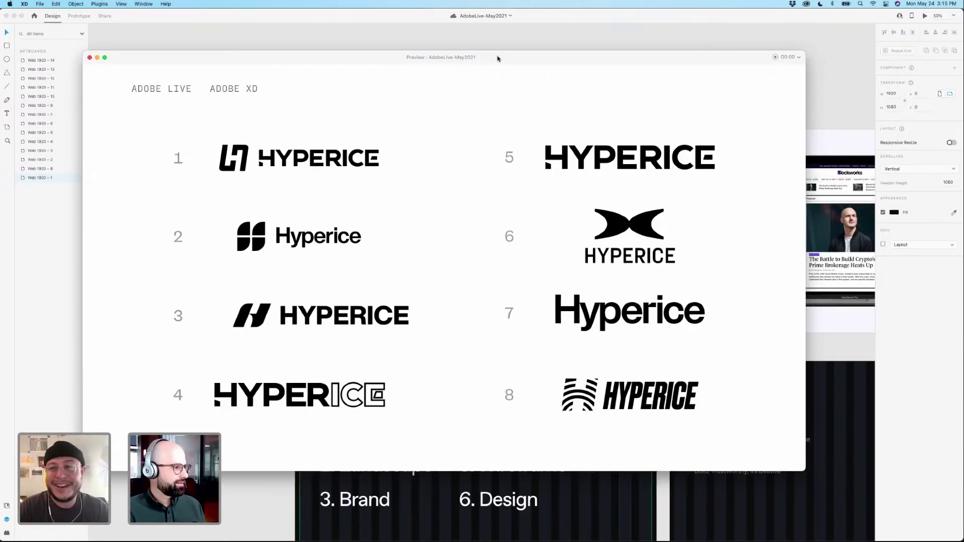
{"action": "left_click_drag", "start_coordinate": [507, 60], "coordinate": [504, 50]}
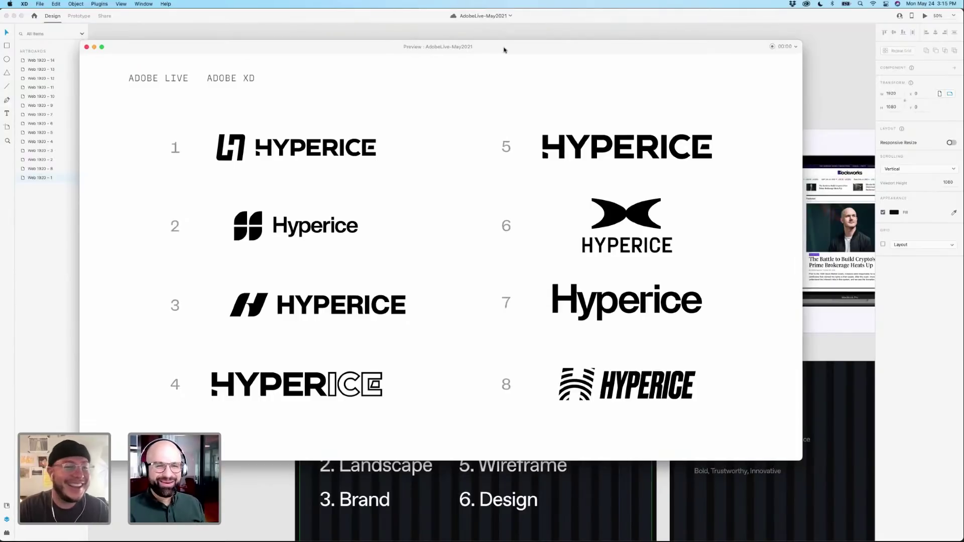
{"action": "left_click_drag", "start_coordinate": [504, 49], "coordinate": [501, 46]}
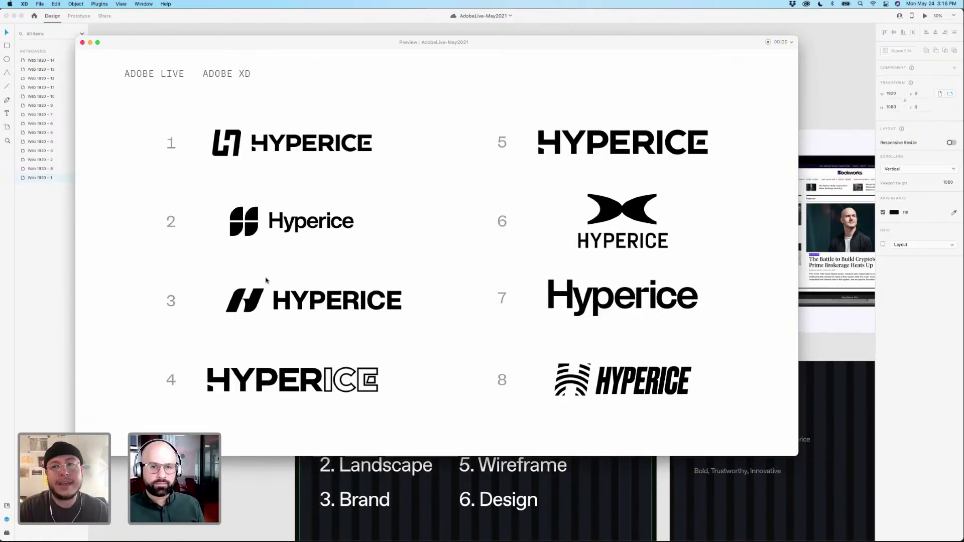
Present the Brand slide, the eight logo options and the chosen logo with its box mockup, ending on the User flow slide.
{"action": "left_click", "coordinate": [266, 280]}
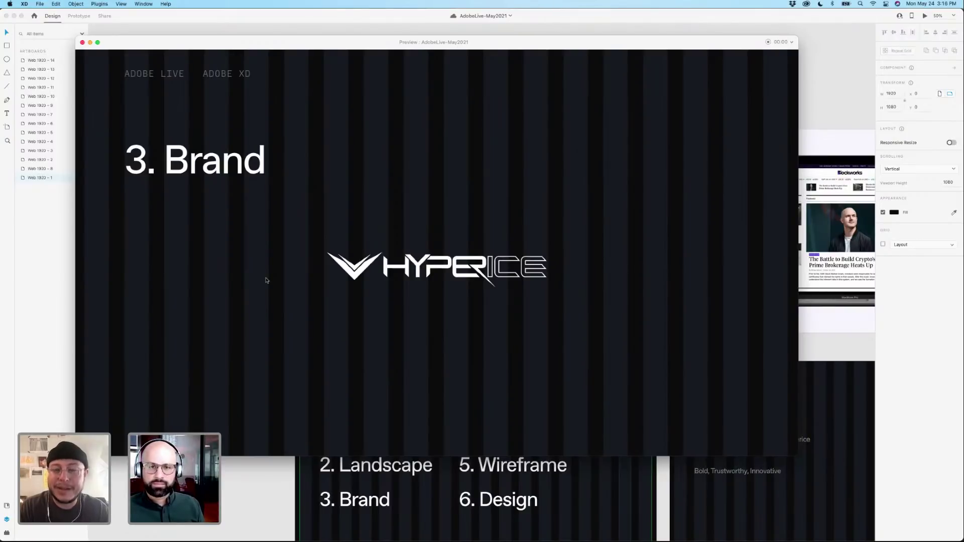
{"action": "key", "text": "Right"}
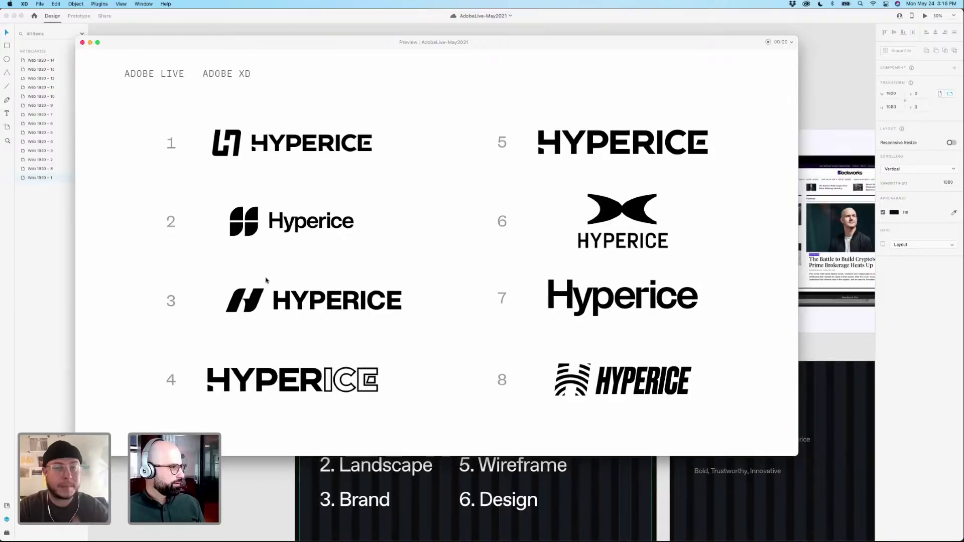
{"action": "key", "text": "Right"}
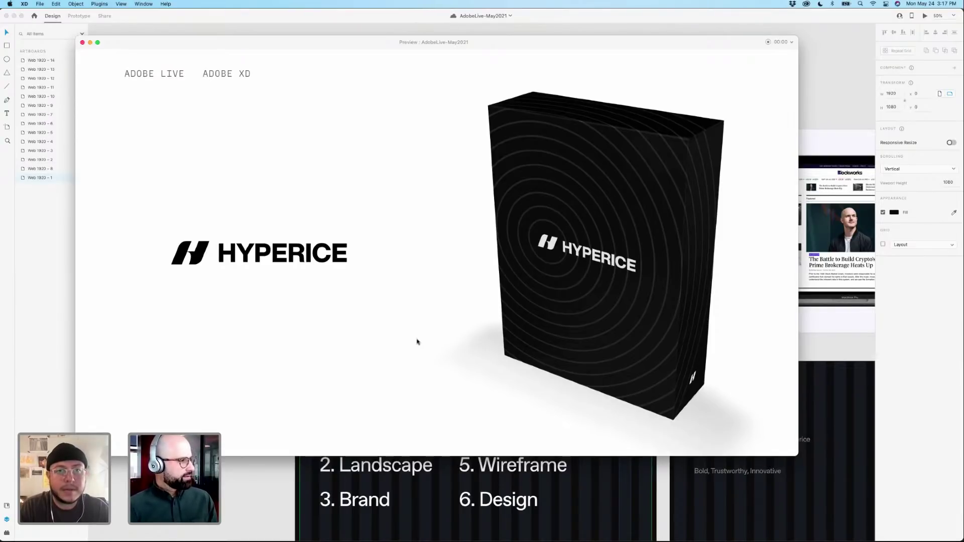
{"action": "key", "text": "Right"}
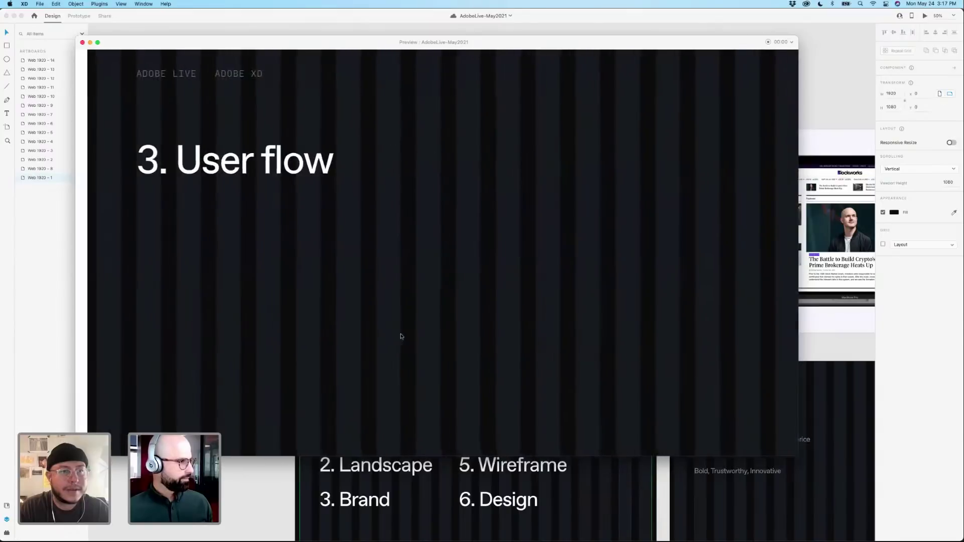
{"action": "key", "text": "Left"}
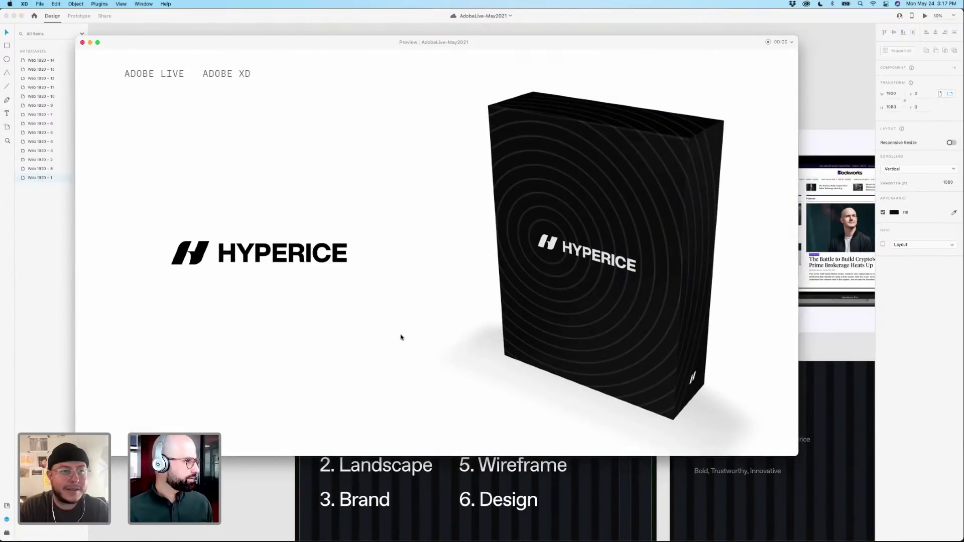
{"action": "key", "text": "Right"}
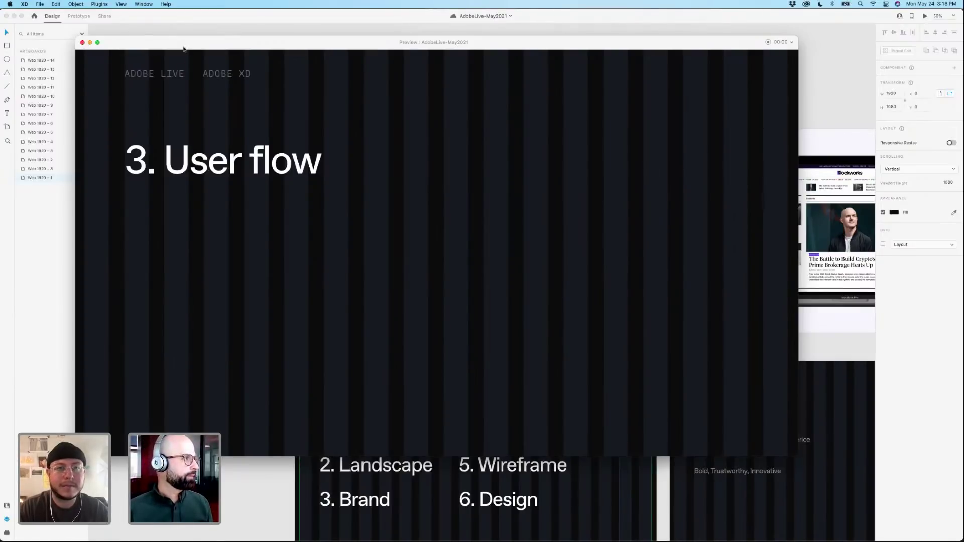
Reposition the preview window and close it to return to the artboards.
{"action": "left_click_drag", "start_coordinate": [184, 48], "coordinate": [164, 37]}
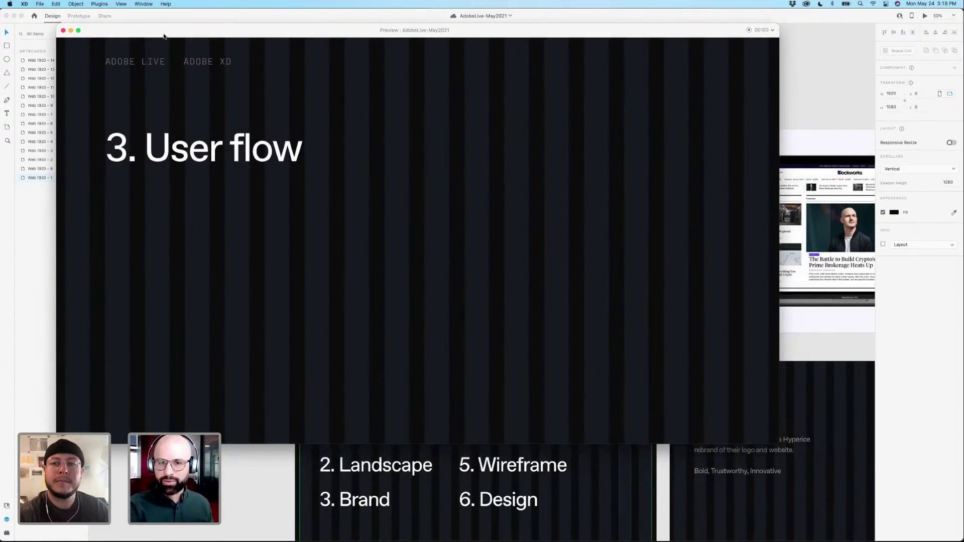
{"action": "key", "text": "Right"}
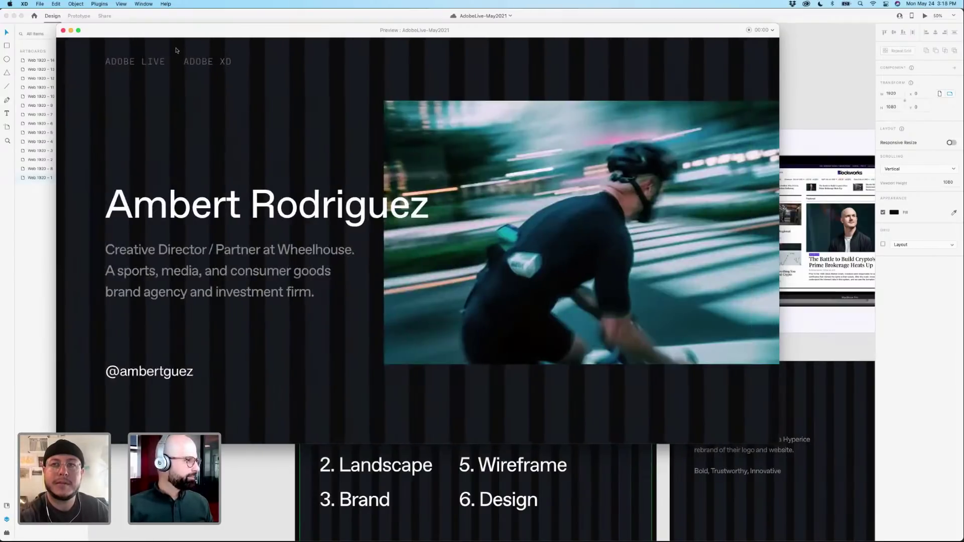
{"action": "key", "text": "Left"}
{"action": "left_click", "coordinate": [63, 30]}
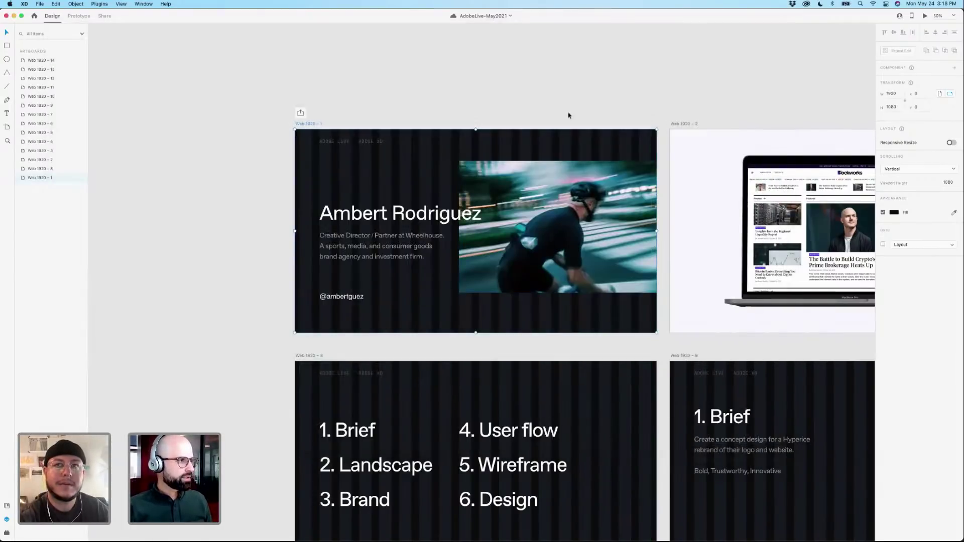
Survey the row of presentation artboards from the Brief slide to the User flow slide and back.
{"action": "scroll", "coordinate": [492, 296], "scroll_direction": "right", "scroll_amount": 2}
{"action": "scroll", "coordinate": [493, 296], "scroll_direction": "down", "scroll_amount": 1}
{"action": "scroll", "coordinate": [493, 296], "scroll_direction": "right", "scroll_amount": 15}
{"action": "scroll", "coordinate": [492, 296], "scroll_direction": "down", "scroll_amount": 3}
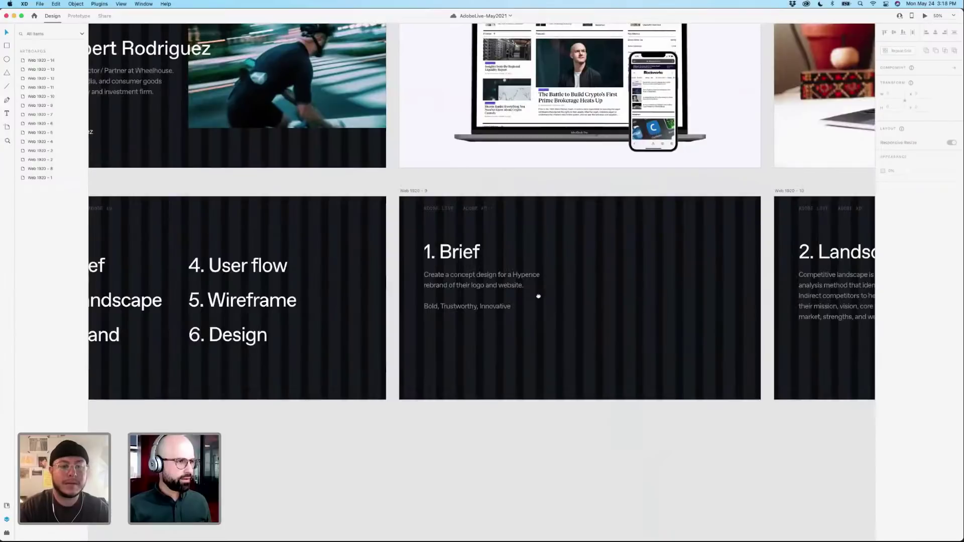
{"action": "scroll", "coordinate": [242, 277], "scroll_direction": "right", "scroll_amount": 15}
{"action": "scroll", "coordinate": [243, 277], "scroll_direction": "down", "scroll_amount": 1}
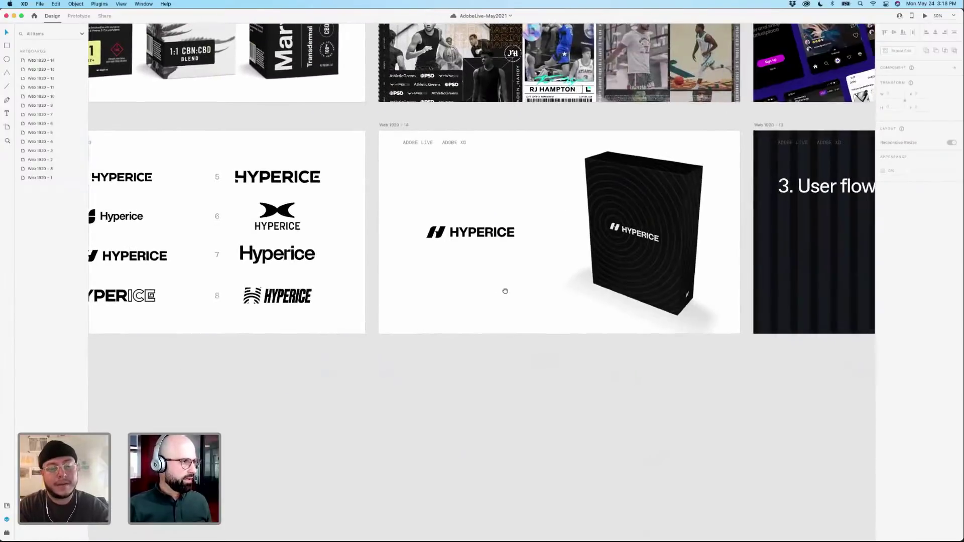
{"action": "scroll", "coordinate": [308, 279], "scroll_direction": "left", "scroll_amount": 15}
{"action": "scroll", "coordinate": [308, 279], "scroll_direction": "down", "scroll_amount": 1}
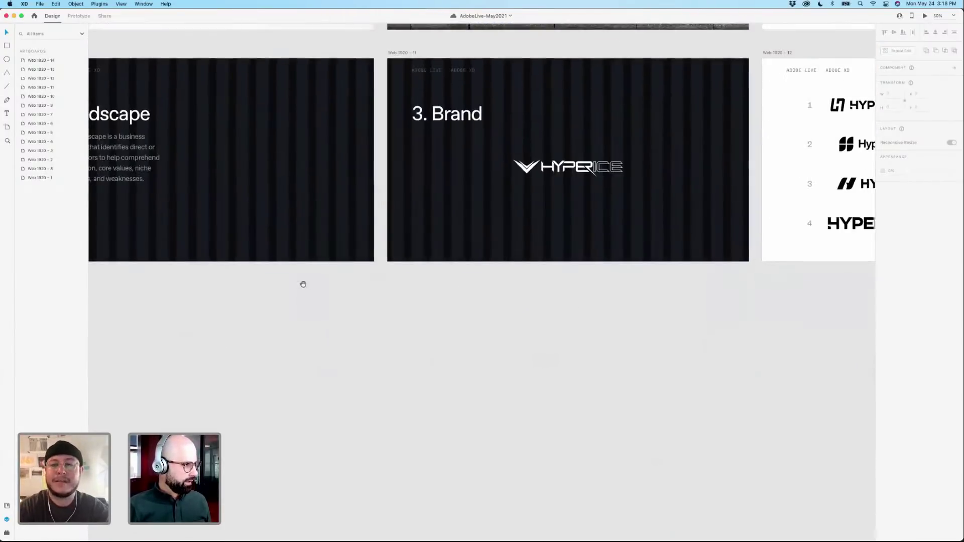
{"action": "scroll", "coordinate": [376, 285], "scroll_direction": "left", "scroll_amount": 15}
{"action": "scroll", "coordinate": [376, 284], "scroll_direction": "up", "scroll_amount": 2}
{"action": "scroll", "coordinate": [415, 243], "scroll_direction": "down", "scroll_amount": 4}
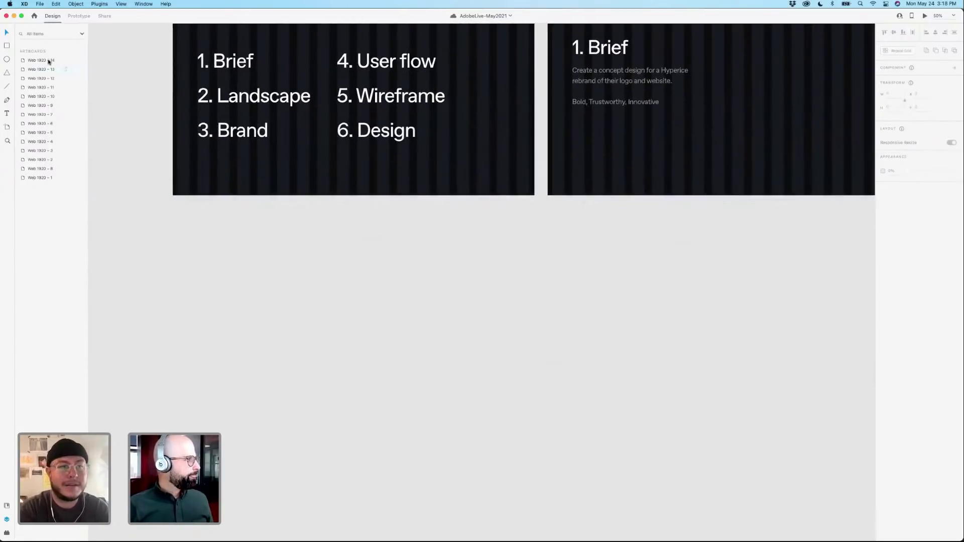
Open the template library of the Whiteboard plugin.
{"action": "left_click", "coordinate": [6, 533]}
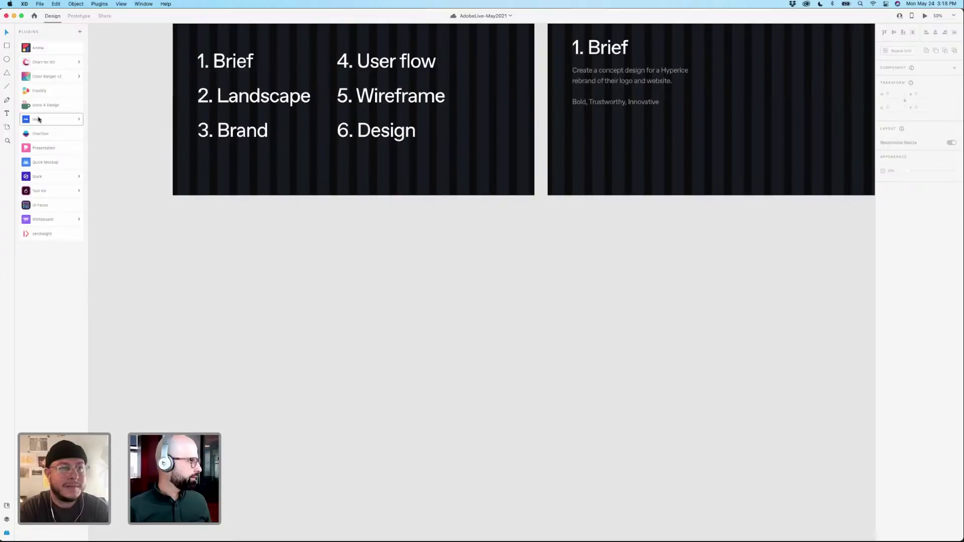
{"action": "left_click", "coordinate": [57, 221]}
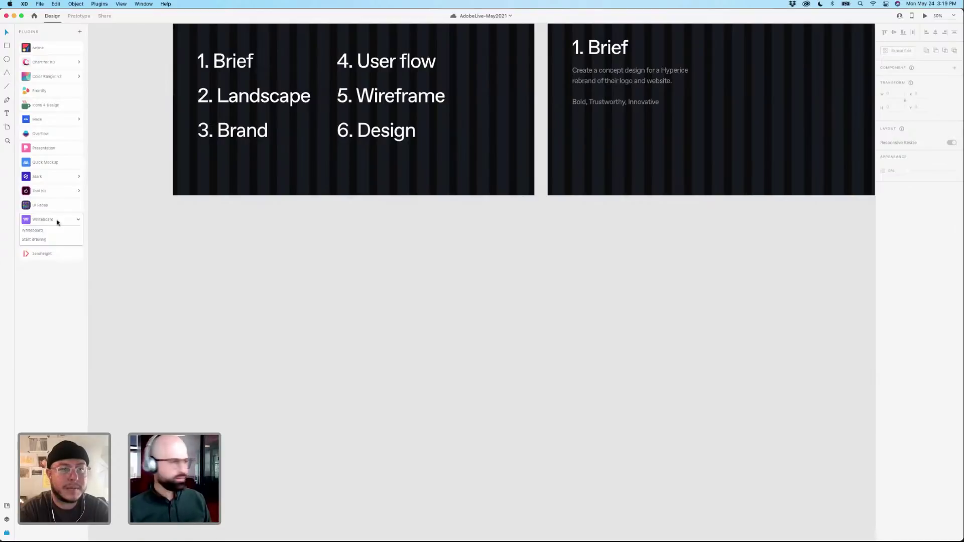
{"action": "left_click", "coordinate": [35, 231]}
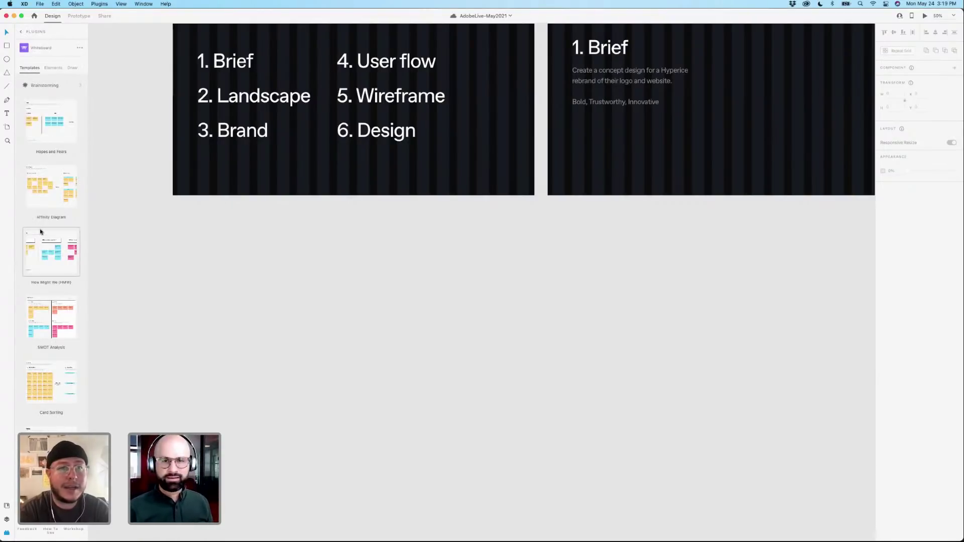
Insert the Flow Chart - Complex template from the Whiteboard plugin's Flowcharts category.
{"action": "scroll", "coordinate": [38, 231], "scroll_direction": "down", "scroll_amount": 15}
{"action": "scroll", "coordinate": [40, 232], "scroll_direction": "up", "scroll_amount": 15}
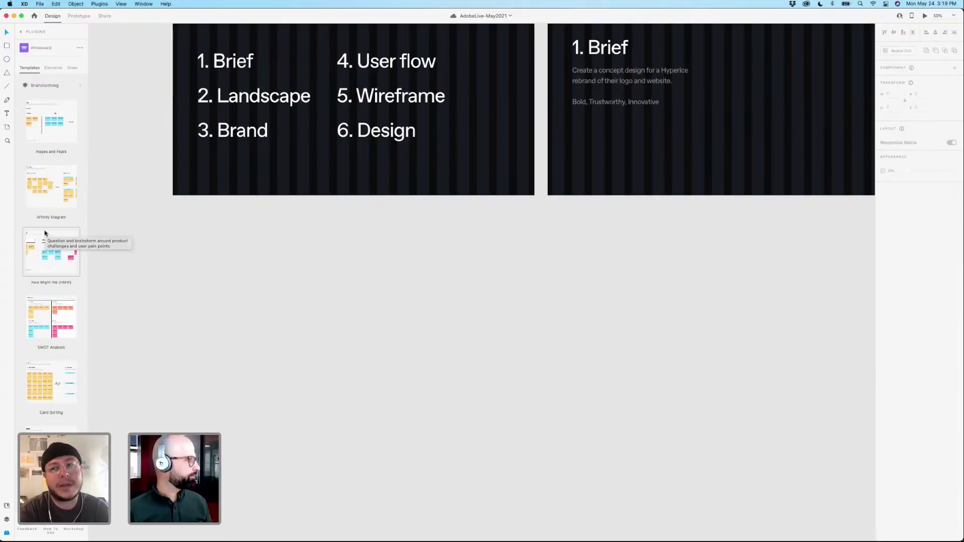
{"action": "scroll", "coordinate": [45, 234], "scroll_direction": "down", "scroll_amount": 1}
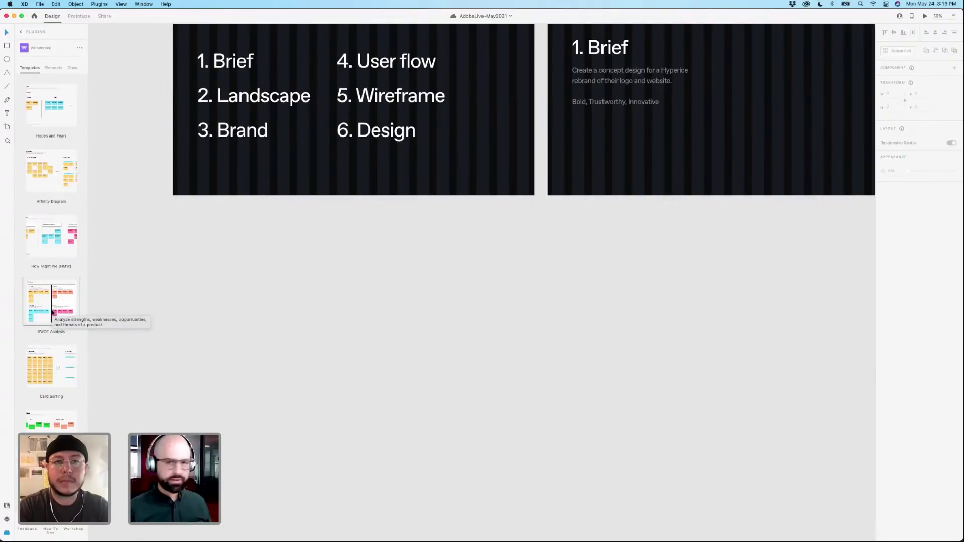
{"action": "scroll", "coordinate": [52, 313], "scroll_direction": "down", "scroll_amount": 15}
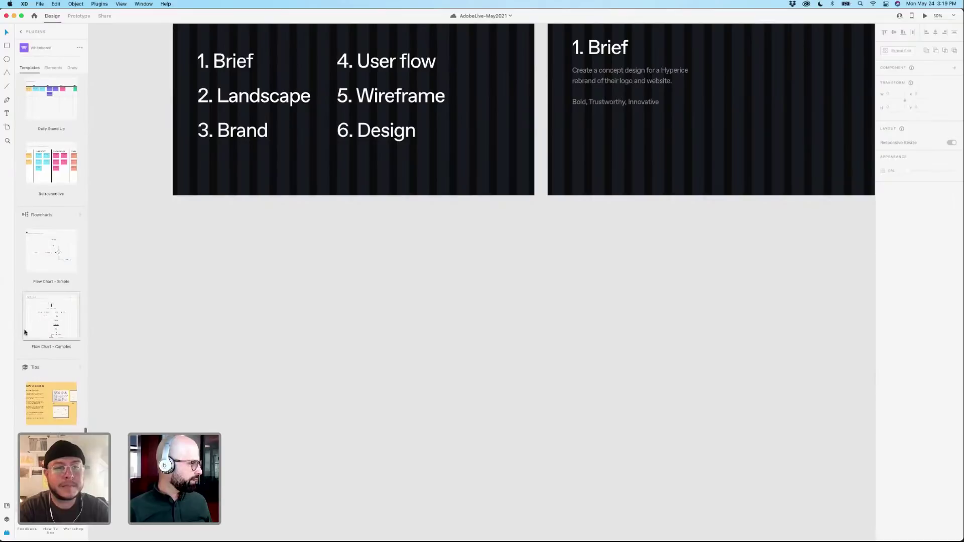
{"action": "left_click", "coordinate": [49, 310]}
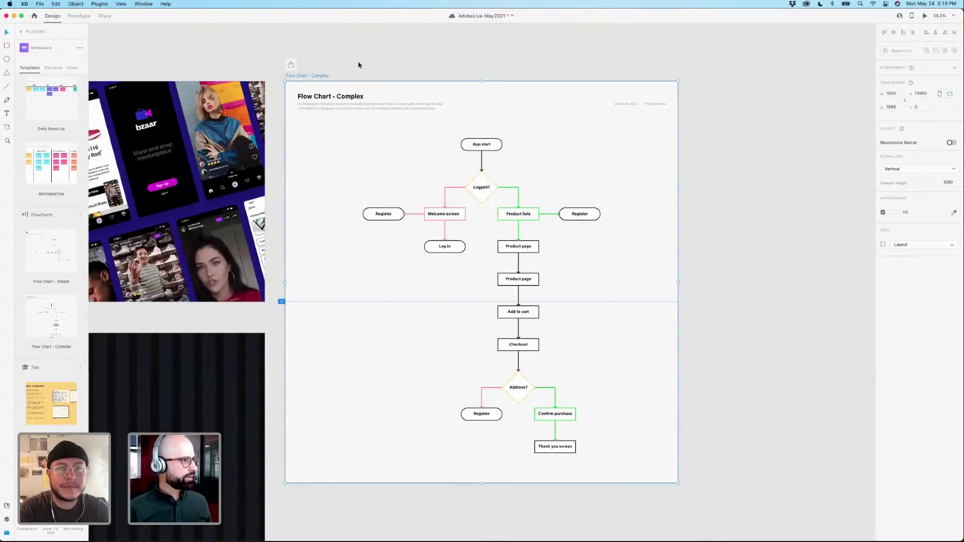
Duplicate the Flow Chart - Complex artboard and place the copy to the right of the original.
{"action": "left_click", "coordinate": [415, 58]}
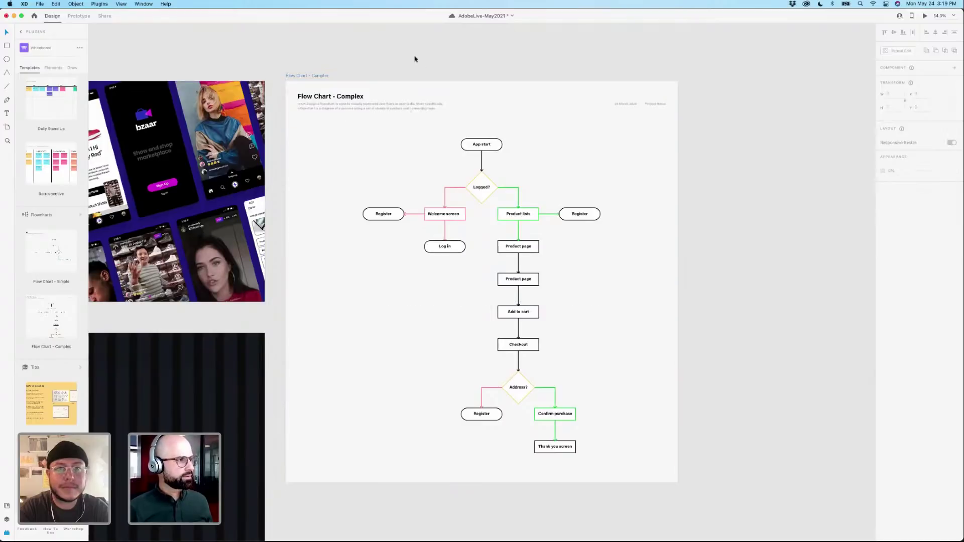
{"action": "left_click", "coordinate": [480, 150]}
{"action": "left_click", "coordinate": [448, 66]}
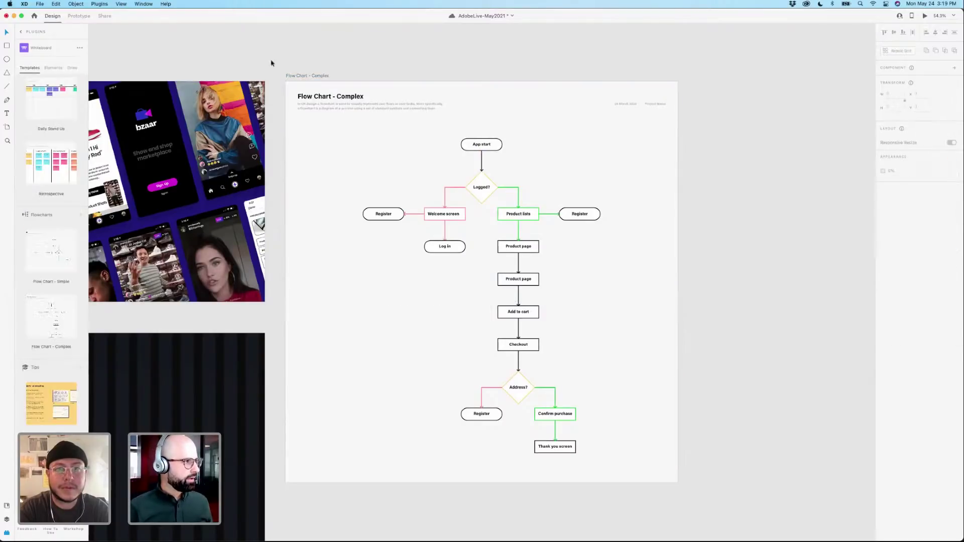
{"action": "left_click", "coordinate": [301, 77]}
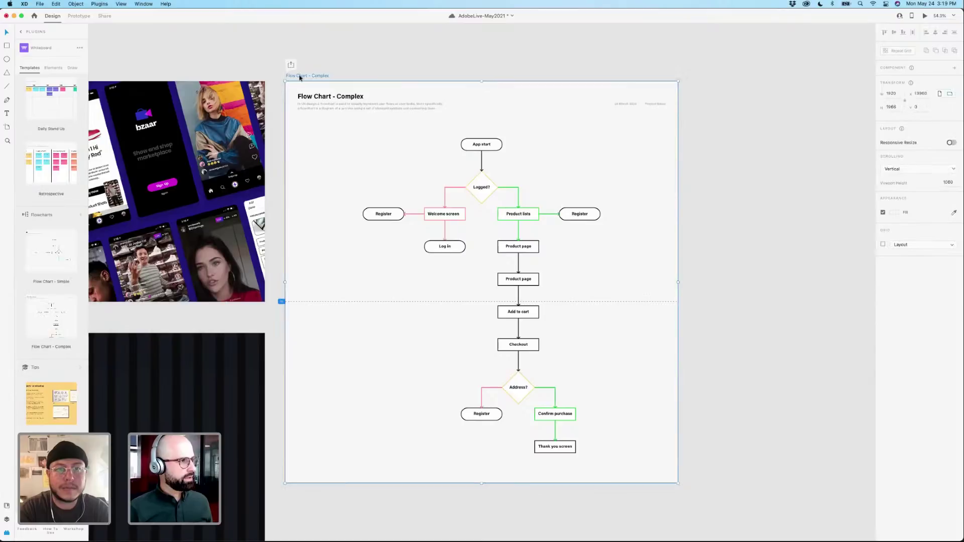
{"action": "left_click_drag", "start_coordinate": [301, 76], "coordinate": [715, 70]}
{"action": "scroll", "coordinate": [485, 65], "scroll_direction": "left", "scroll_amount": 2}
{"action": "scroll", "coordinate": [484, 64], "scroll_direction": "down", "scroll_amount": 2}
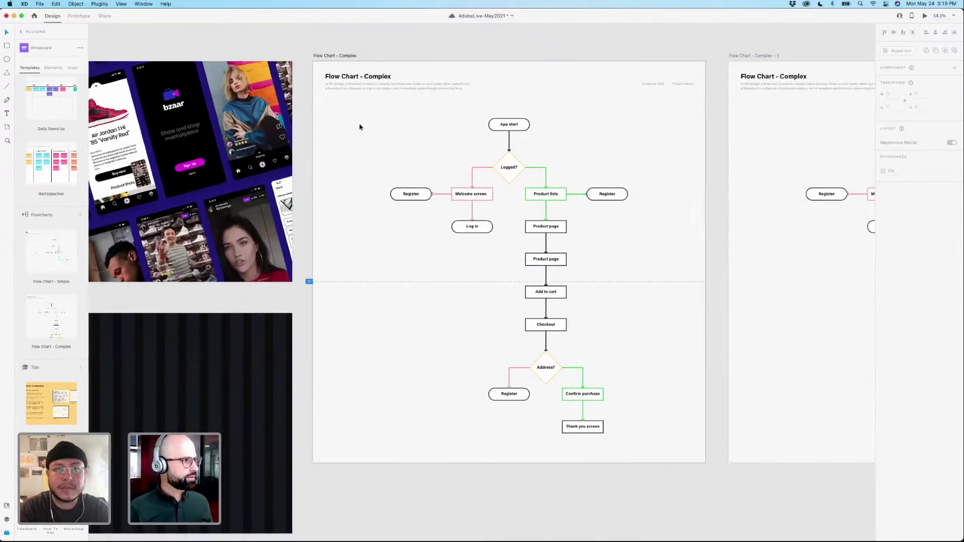
Delete the header with title and description from the original Flow Chart - Complex artboard.
{"action": "left_click", "coordinate": [374, 89]}
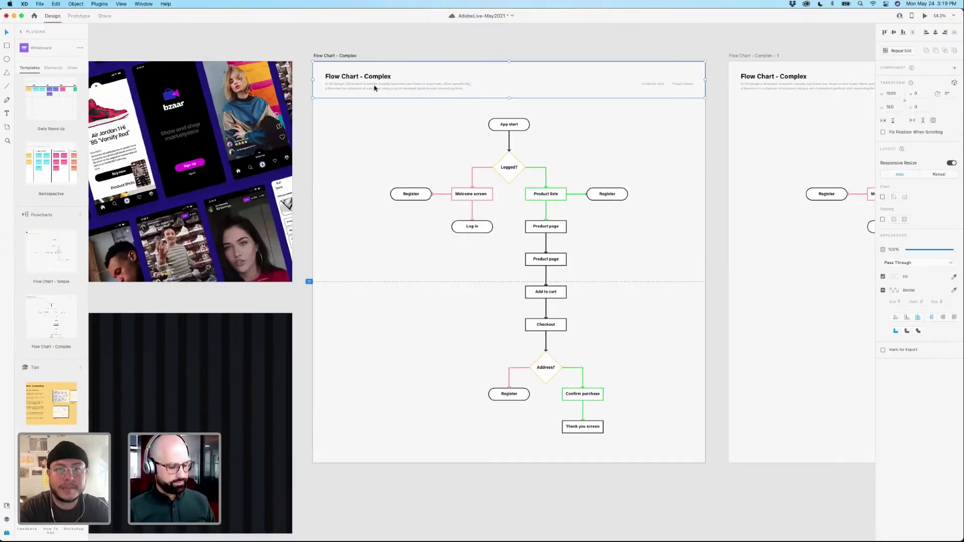
{"action": "key", "text": "Delete"}
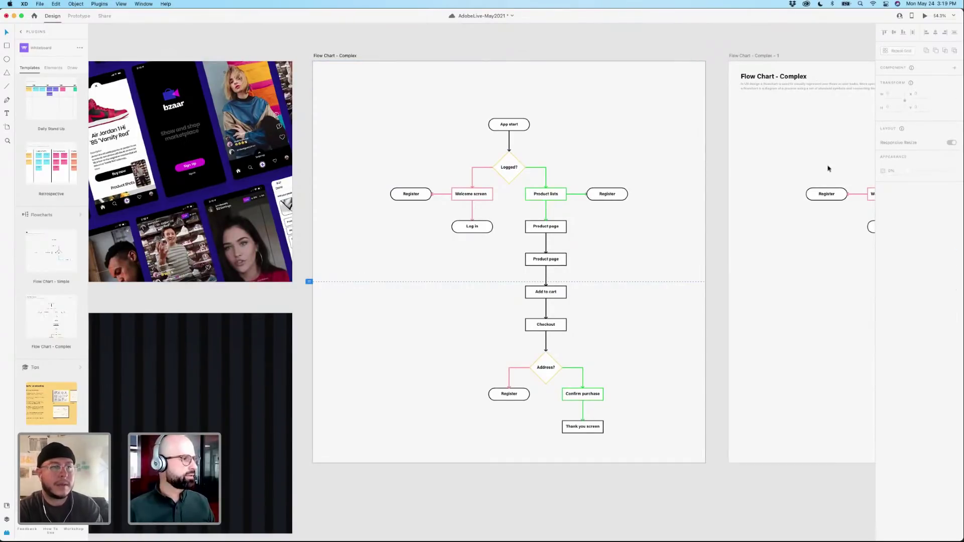
{"action": "left_click", "coordinate": [334, 55]}
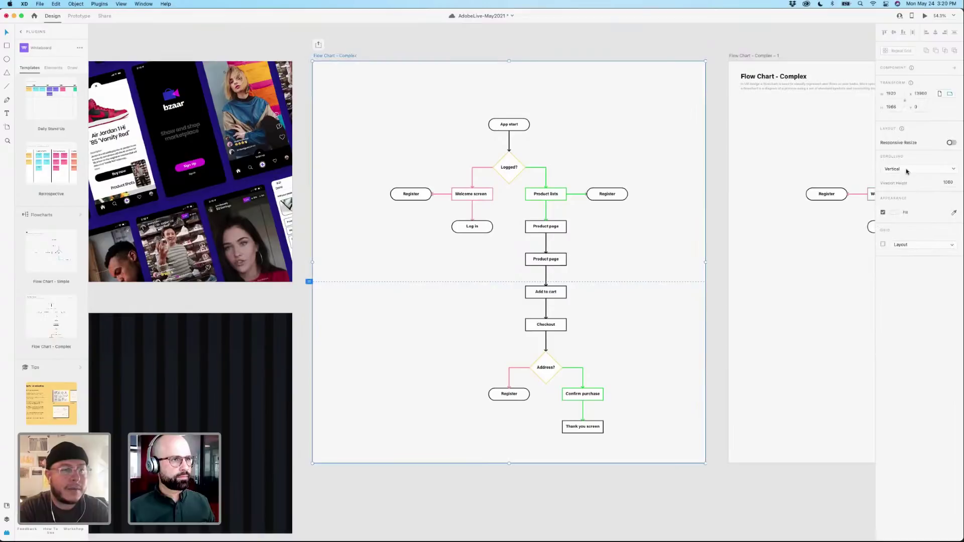
{"action": "left_click", "coordinate": [500, 55]}
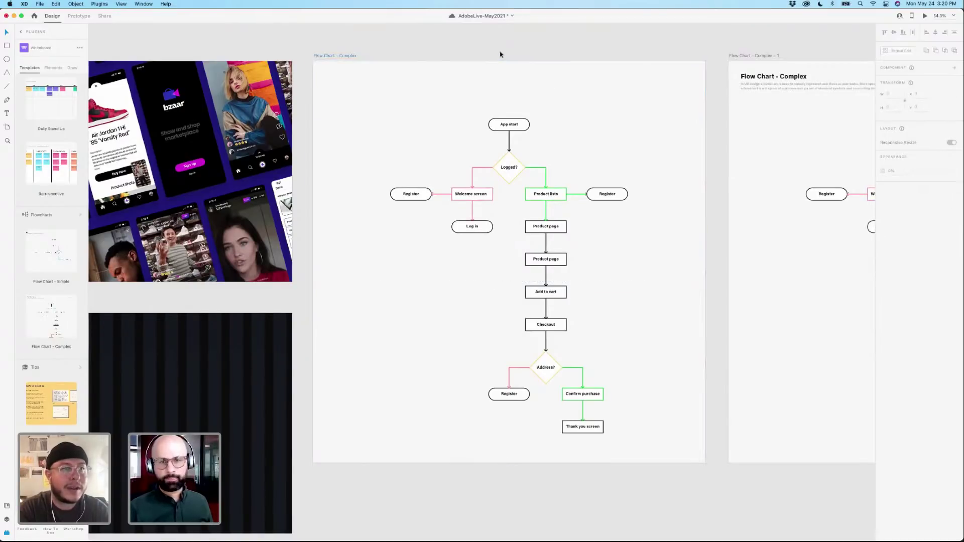
Select the App start block at the head of the flowchart and save the document.
{"action": "scroll", "coordinate": [500, 55], "scroll_direction": "up", "scroll_amount": 5}
{"action": "scroll", "coordinate": [432, 142], "scroll_direction": "right", "scroll_amount": 3}
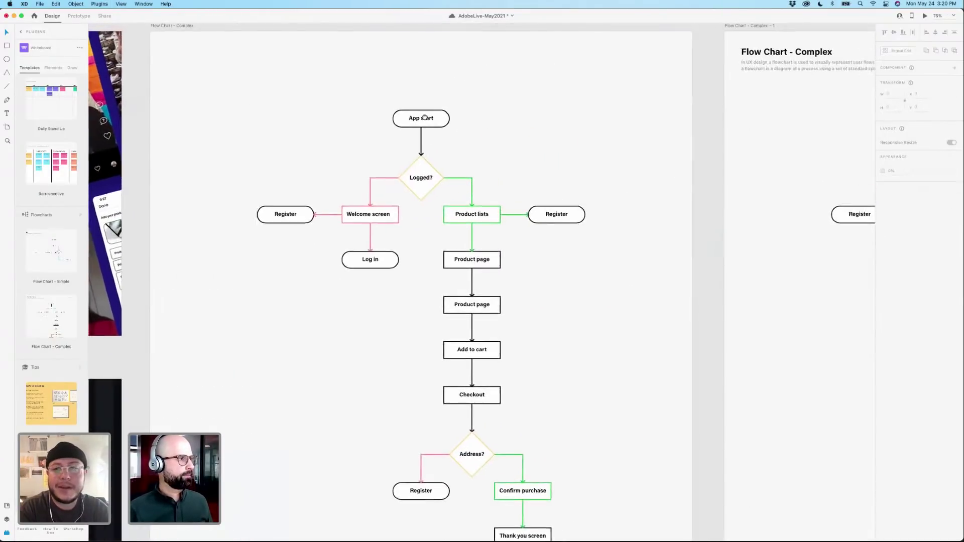
{"action": "left_click", "coordinate": [432, 142]}
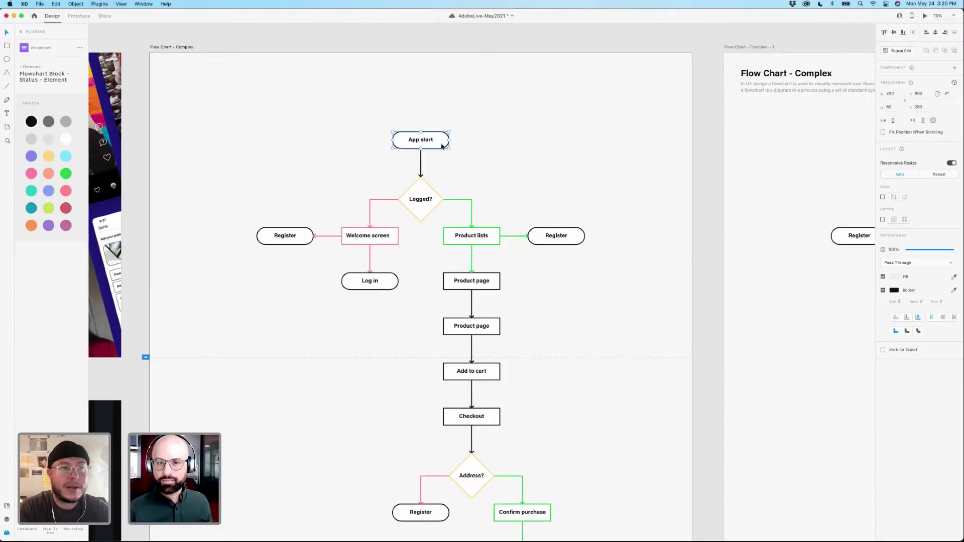
{"action": "key", "text": "super+s"}
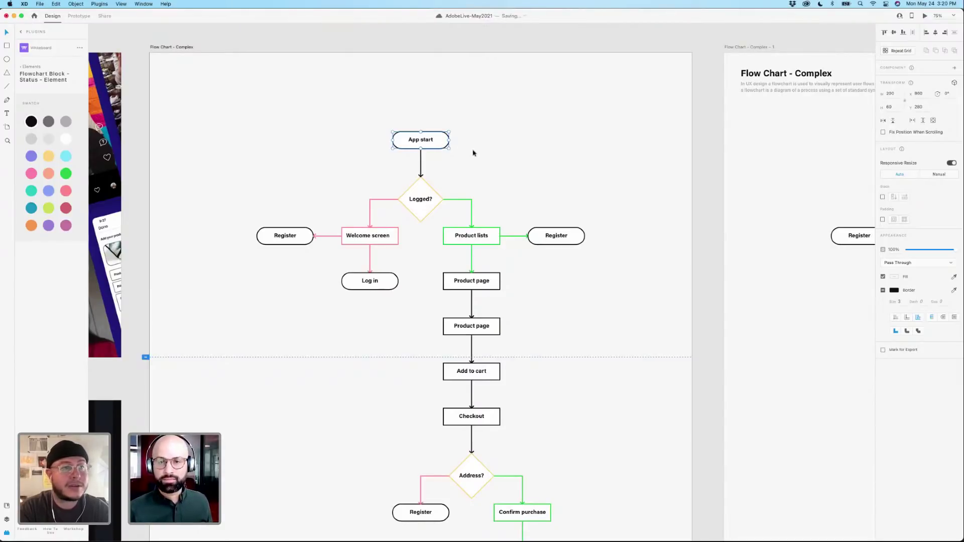
{"action": "scroll", "coordinate": [472, 140], "scroll_direction": "down", "scroll_amount": 1}
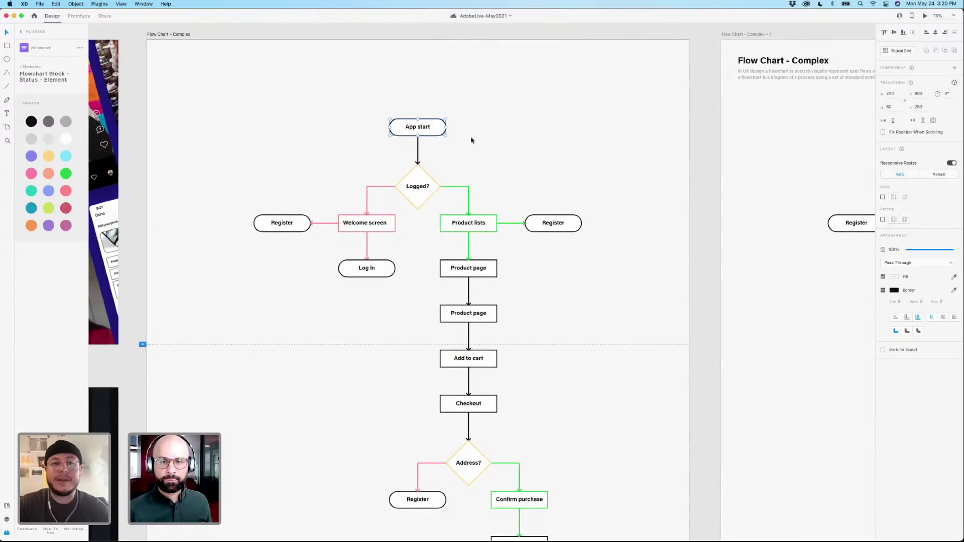
{"action": "left_click", "coordinate": [439, 130]}
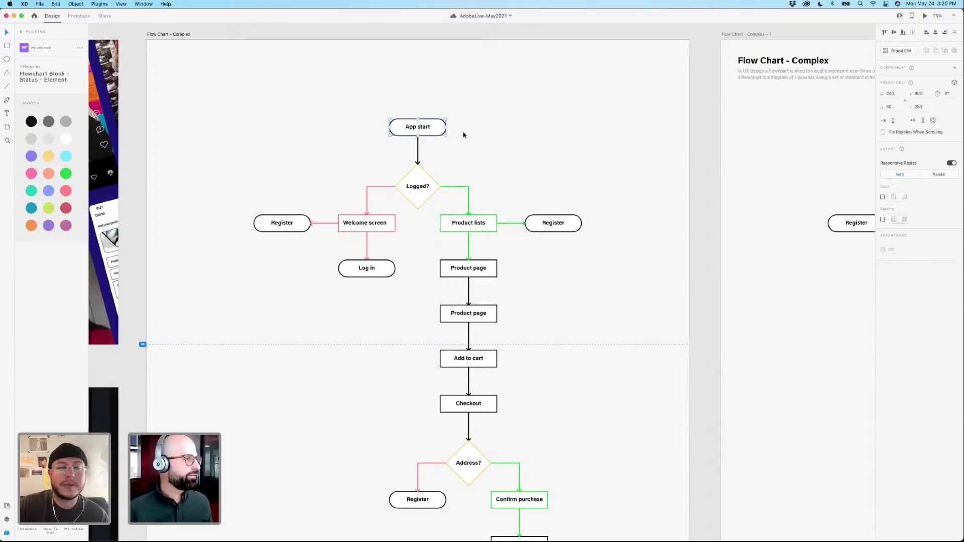
{"action": "double_click", "coordinate": [417, 128]}
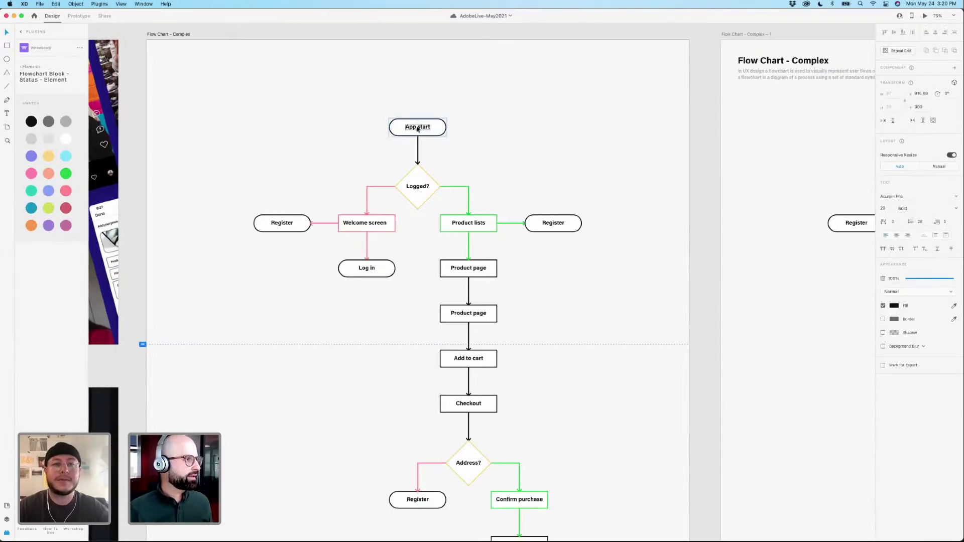
{"action": "left_click", "coordinate": [476, 132]}
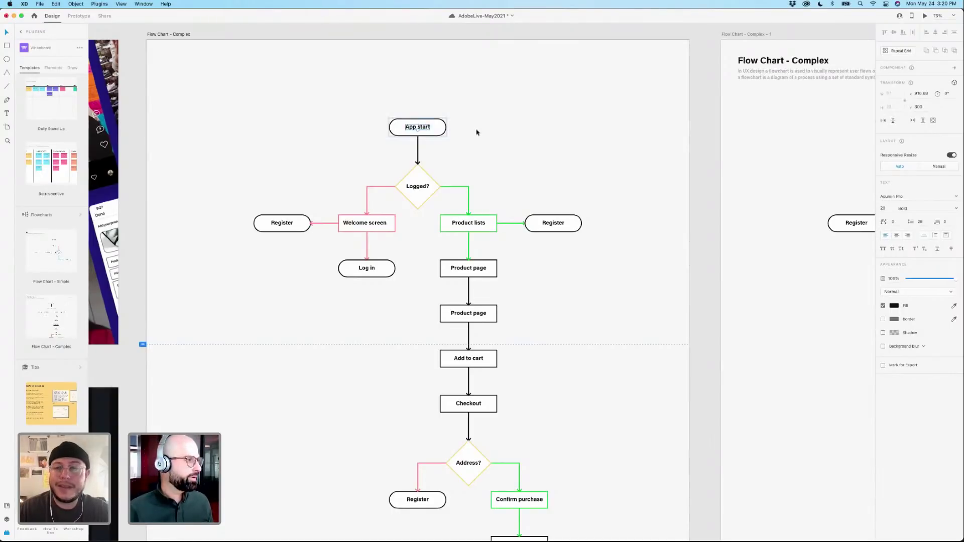
{"action": "left_click", "coordinate": [476, 132]}
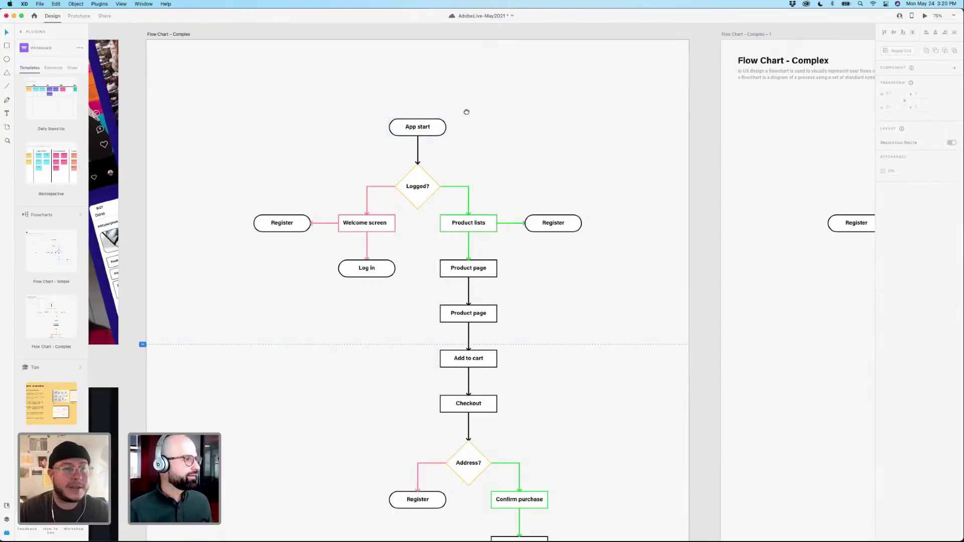
{"action": "scroll", "coordinate": [472, 118], "scroll_direction": "up", "scroll_amount": 1}
{"action": "scroll", "coordinate": [472, 118], "scroll_direction": "left", "scroll_amount": 1}
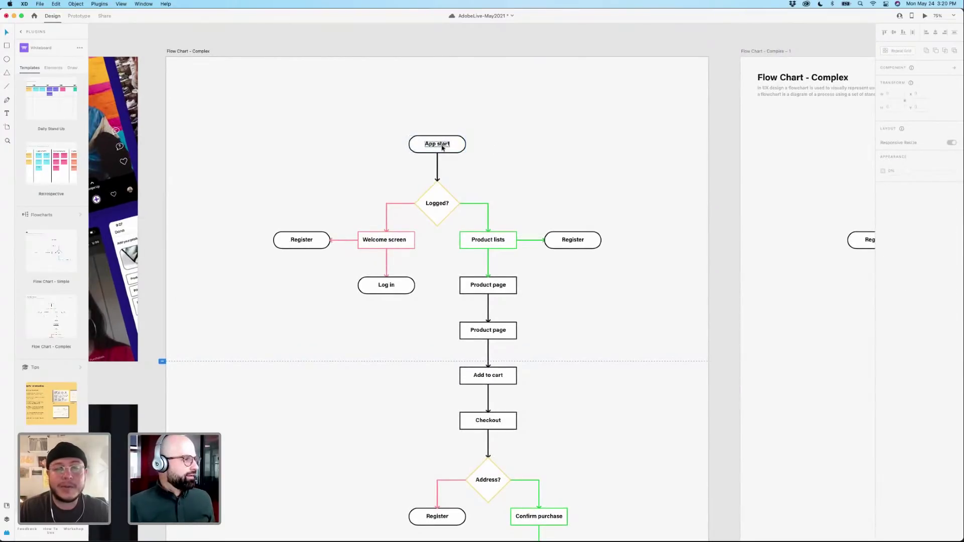
{"action": "mouse_move", "coordinate": [597, 532]}
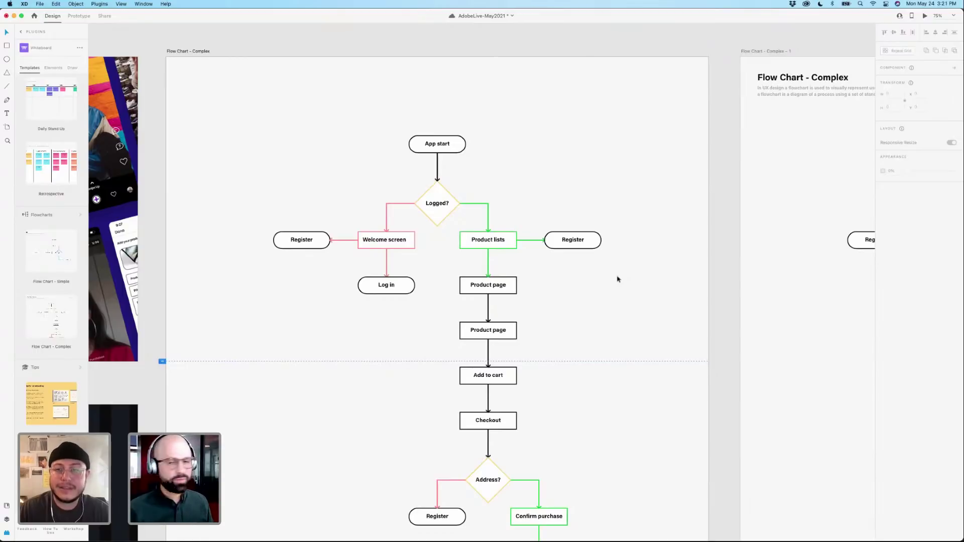
Relabel the App start block at the head of the flowchart as Home.
{"action": "double_click", "coordinate": [439, 145]}
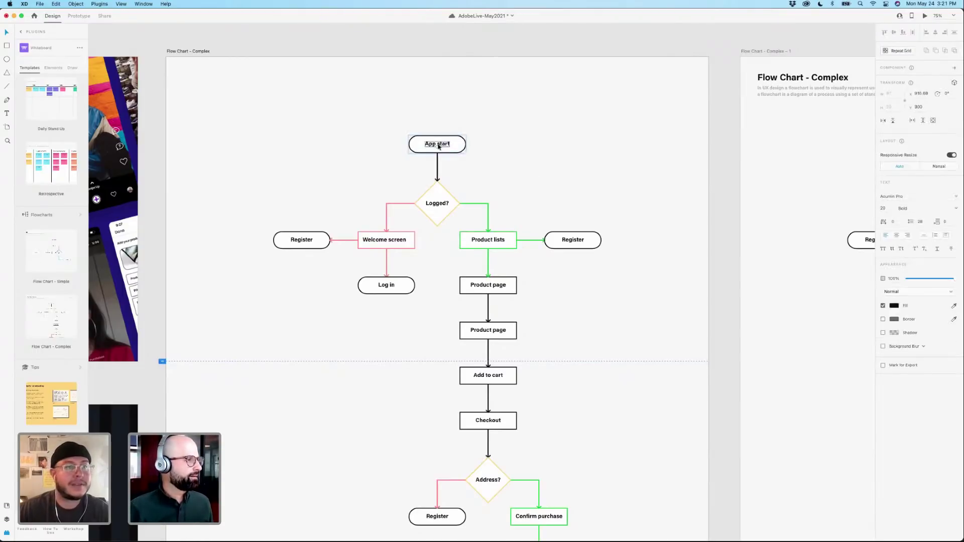
{"action": "double_click", "coordinate": [438, 145]}
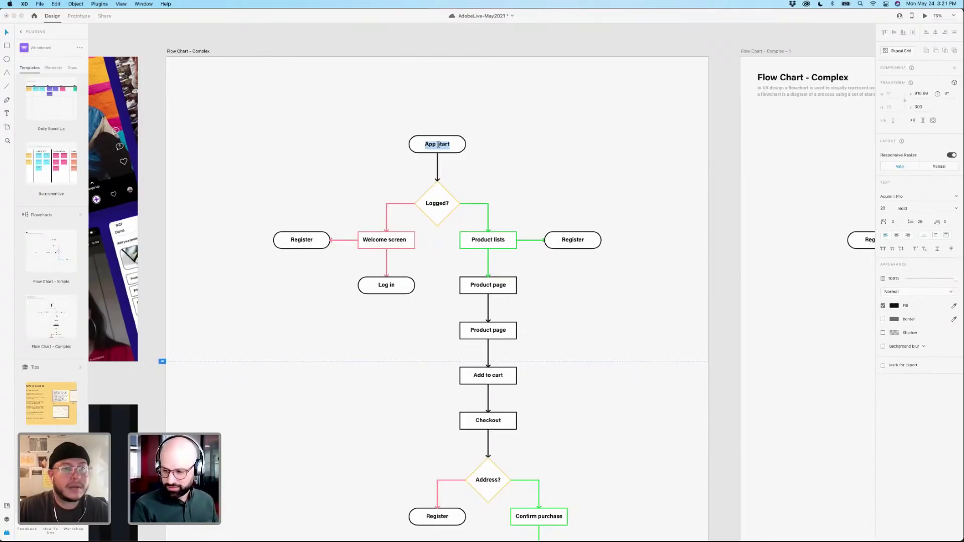
{"action": "type", "text": "Home"}
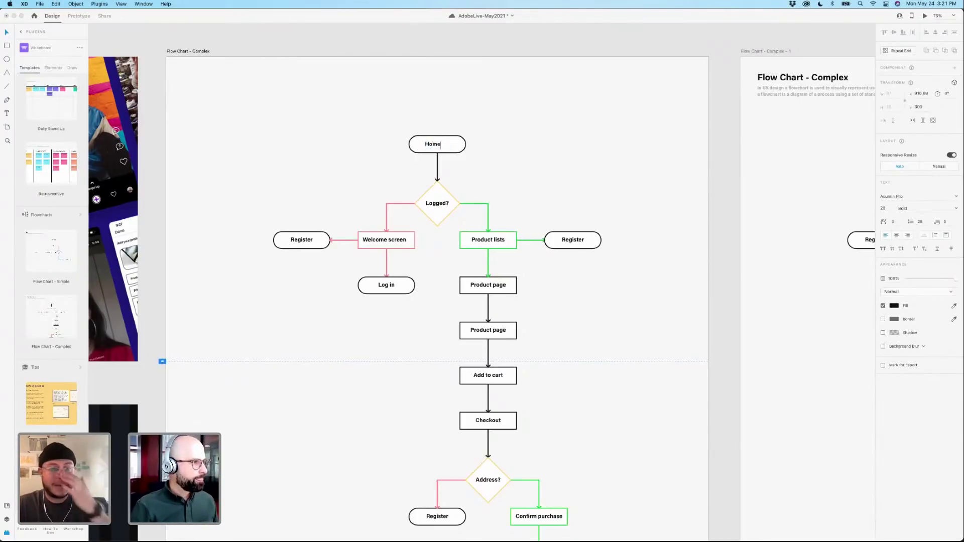
{"action": "key", "text": "Escape"}
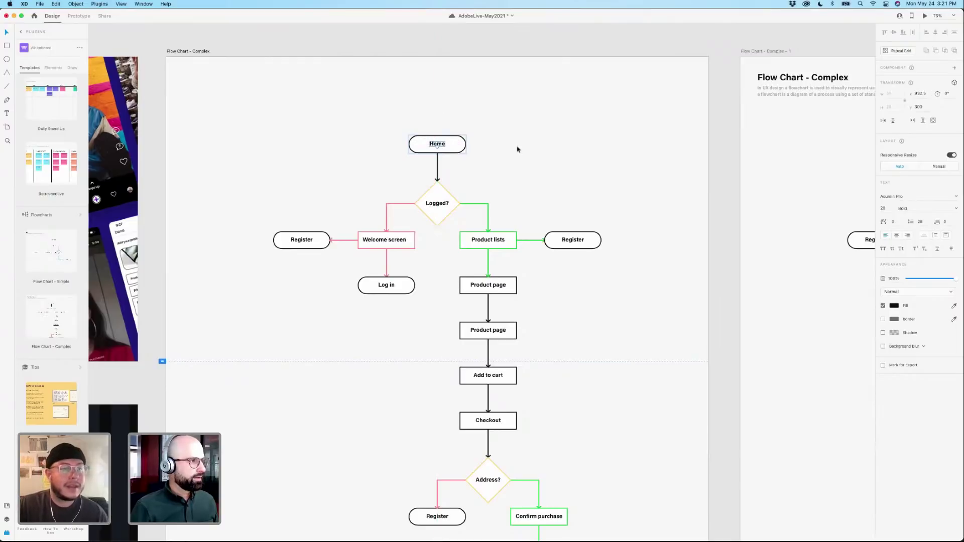
{"action": "left_click_drag", "start_coordinate": [458, 144], "coordinate": [453, 137]}
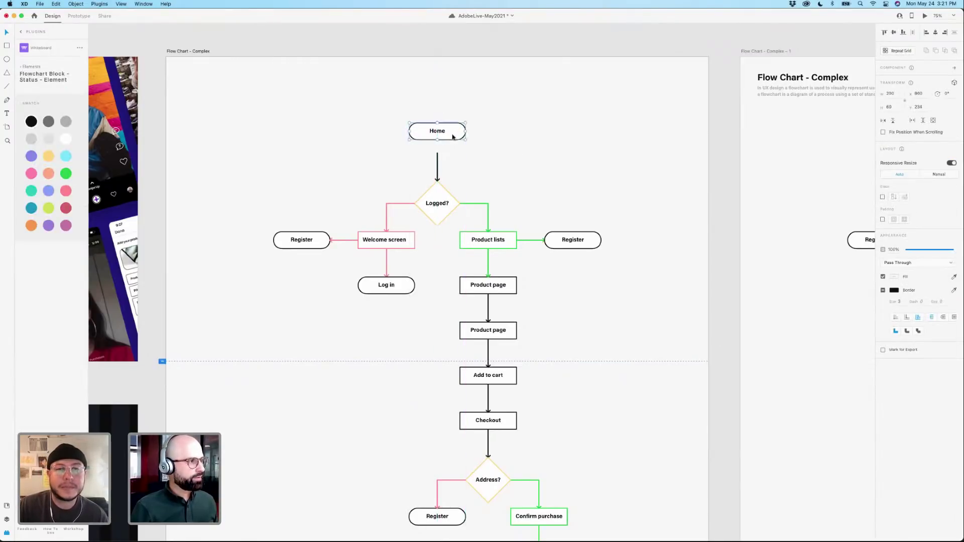
{"action": "key", "text": "cmd+z"}
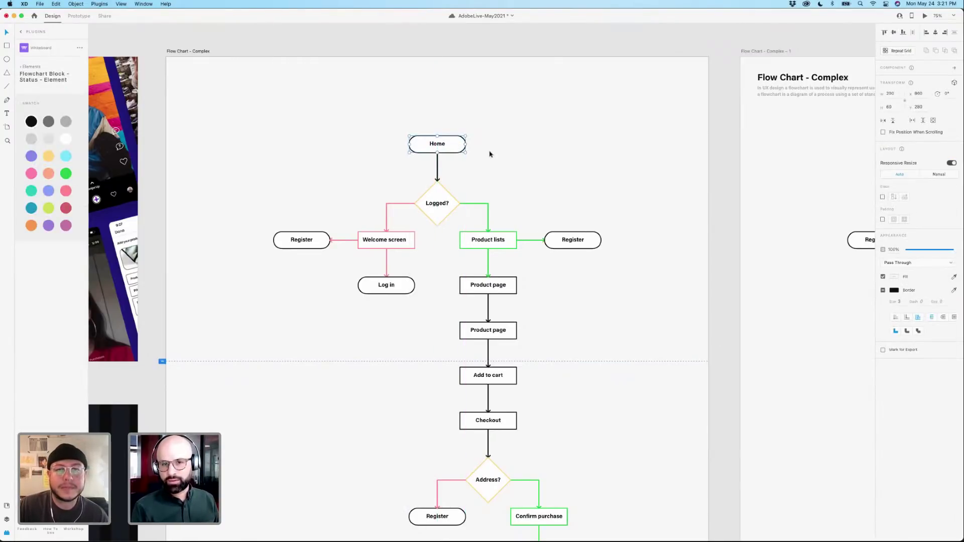
{"action": "left_click", "coordinate": [490, 156]}
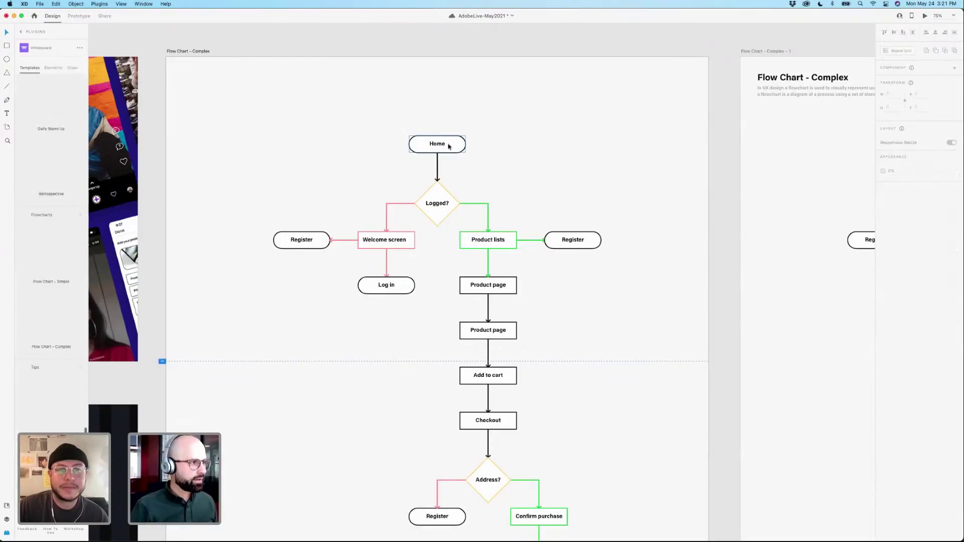
Delete all flowchart blocks and connectors below the Home block and its arrow.
{"action": "left_click", "coordinate": [450, 146]}
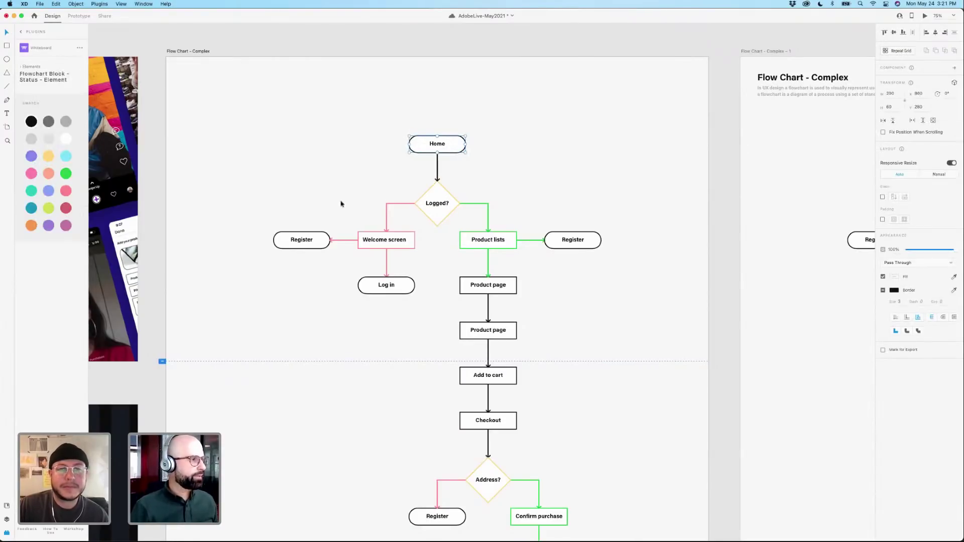
{"action": "left_click_drag", "start_coordinate": [261, 211], "coordinate": [626, 409]}
{"action": "key", "text": "Delete"}
{"action": "scroll", "coordinate": [617, 266], "scroll_direction": "up", "scroll_amount": 8}
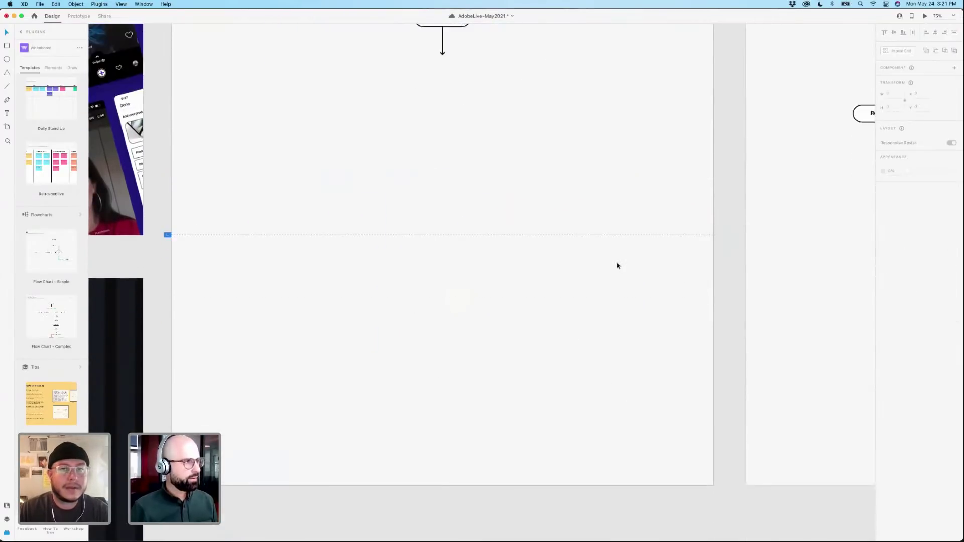
{"action": "key", "text": "super+Tab"}
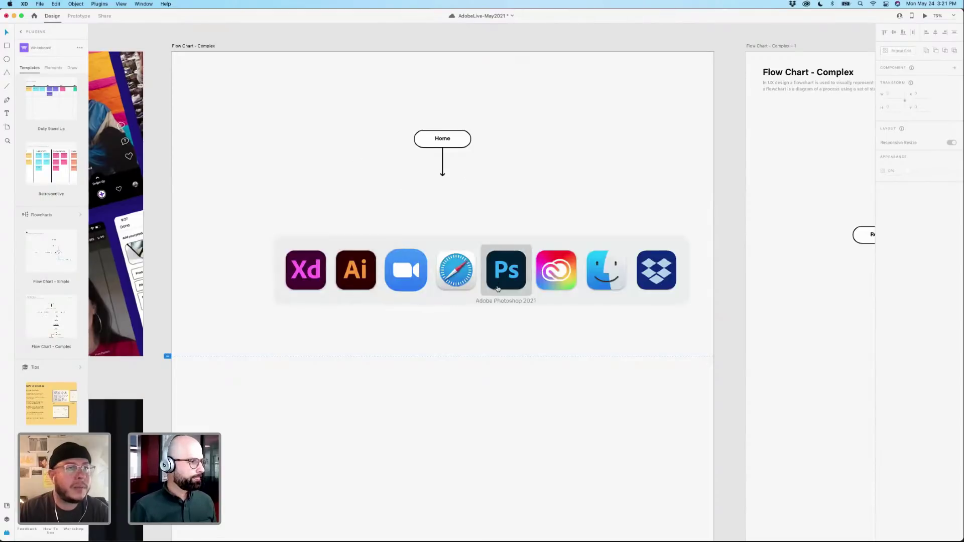
{"action": "mouse_move", "coordinate": [653, 538]}
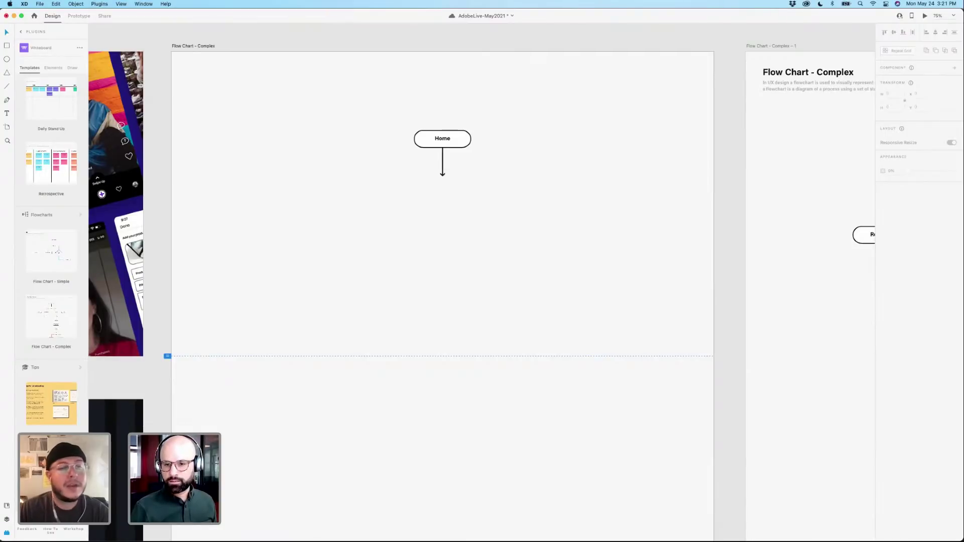
{"action": "key", "text": "super+Tab"}
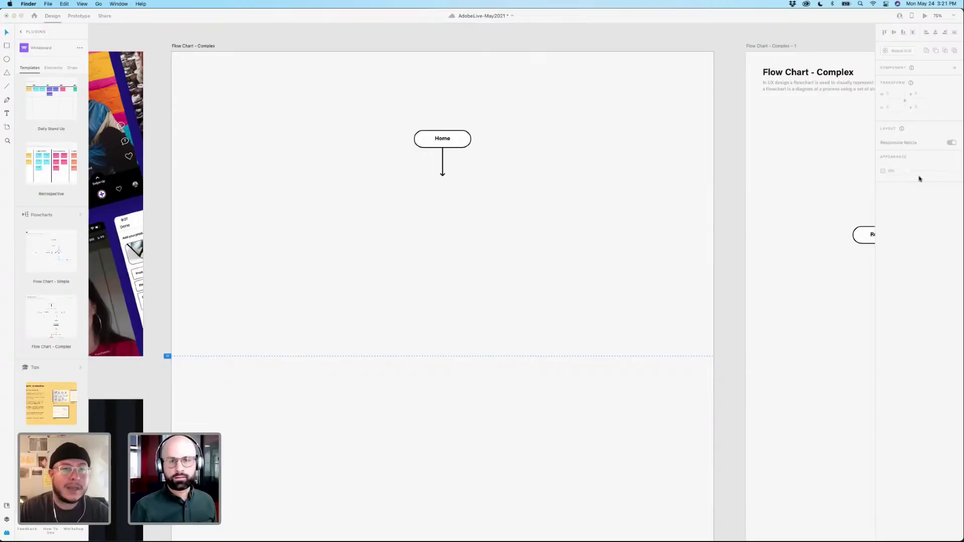
{"action": "key", "text": "super+n"}
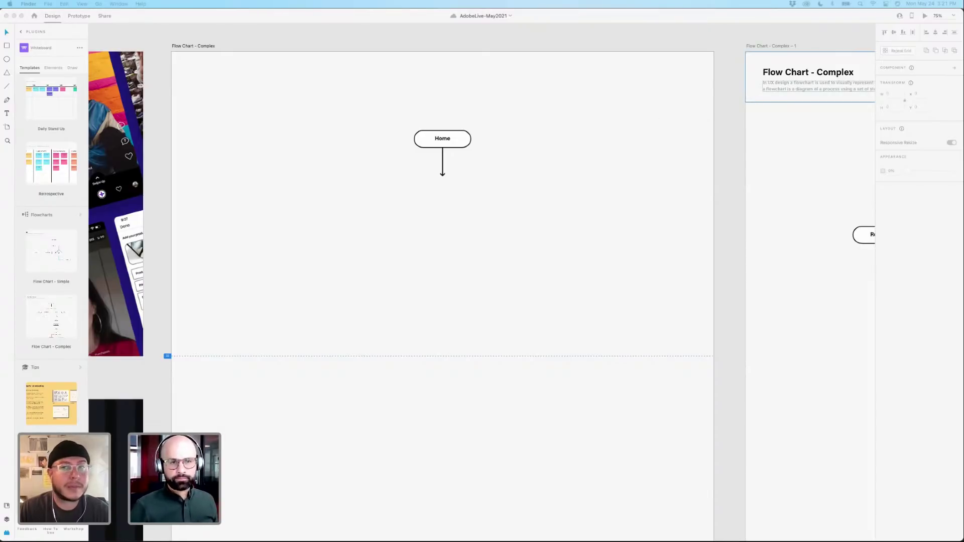
Relabel the Home block as Hyperice.com.
{"action": "left_click", "coordinate": [444, 138]}
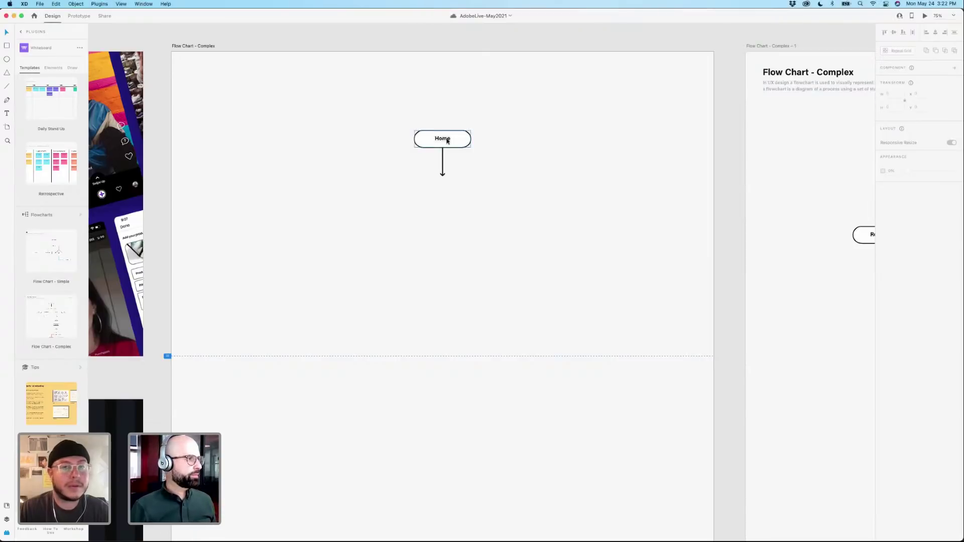
{"action": "double_click", "coordinate": [445, 139]}
{"action": "type", "text": "Hyper"}
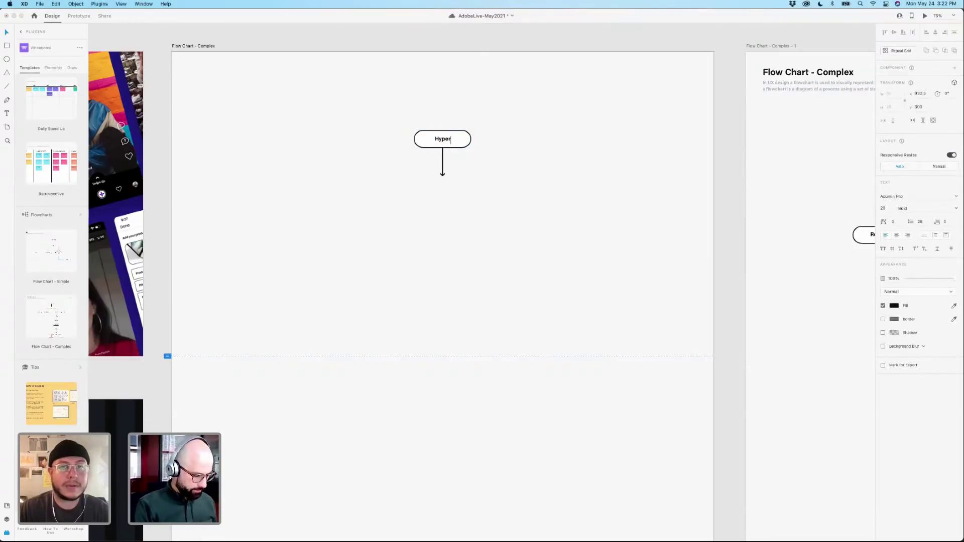
{"action": "type", "text": "ice.com"}
{"action": "key", "text": "Escape"}
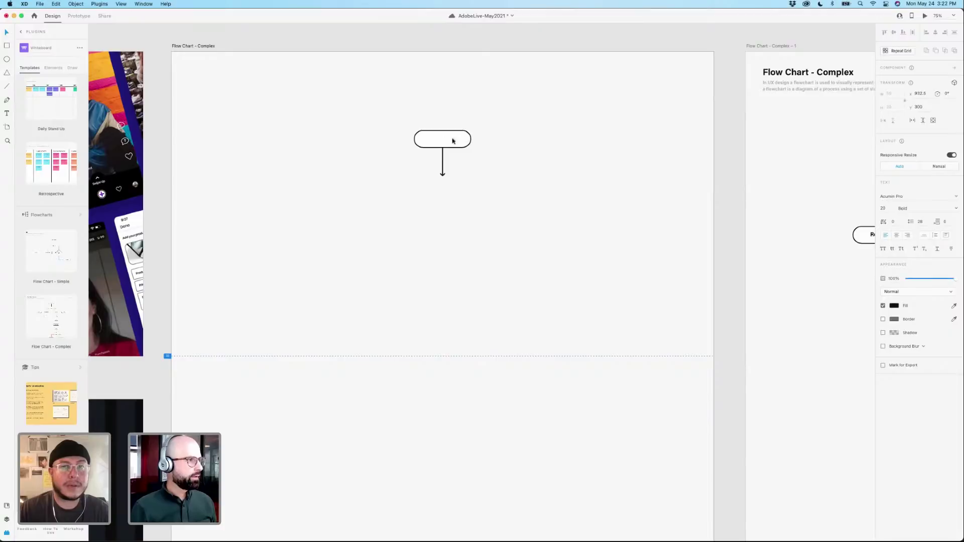
{"action": "left_click_drag", "start_coordinate": [452, 140], "coordinate": [445, 140]}
{"action": "left_click", "coordinate": [507, 160]}
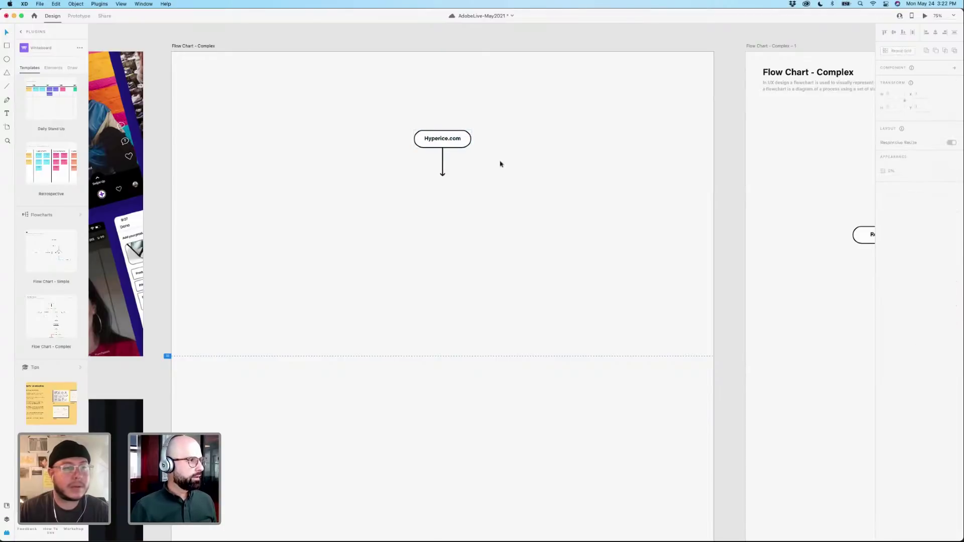
Duplicate the Hyperice.com block, keeping the original with its arrow to the left, and relabel the right-hand block as Search.
{"action": "left_click", "coordinate": [452, 148]}
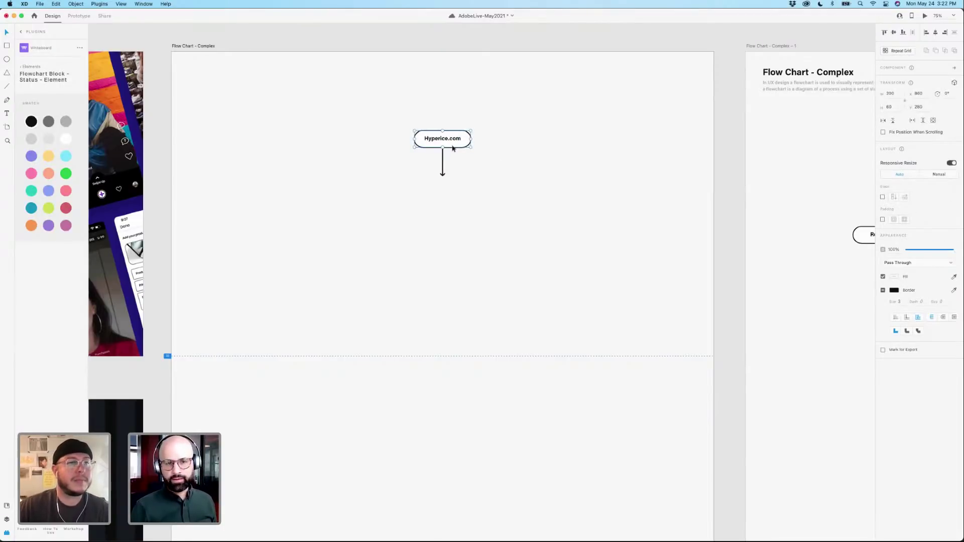
{"action": "left_click_drag", "start_coordinate": [349, 114], "coordinate": [460, 155]}
{"action": "double_click", "coordinate": [443, 137]}
{"action": "double_click", "coordinate": [443, 138]}
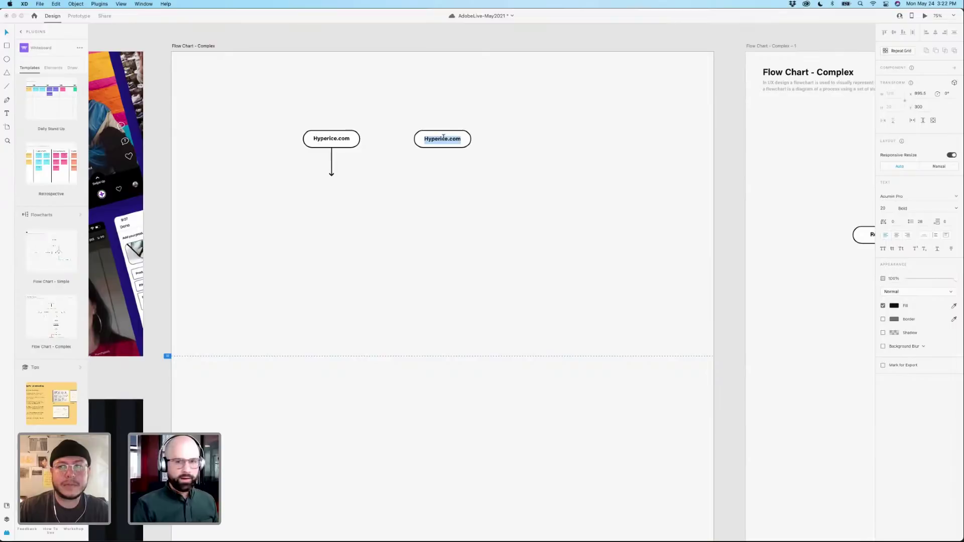
{"action": "type", "text": "Search"}
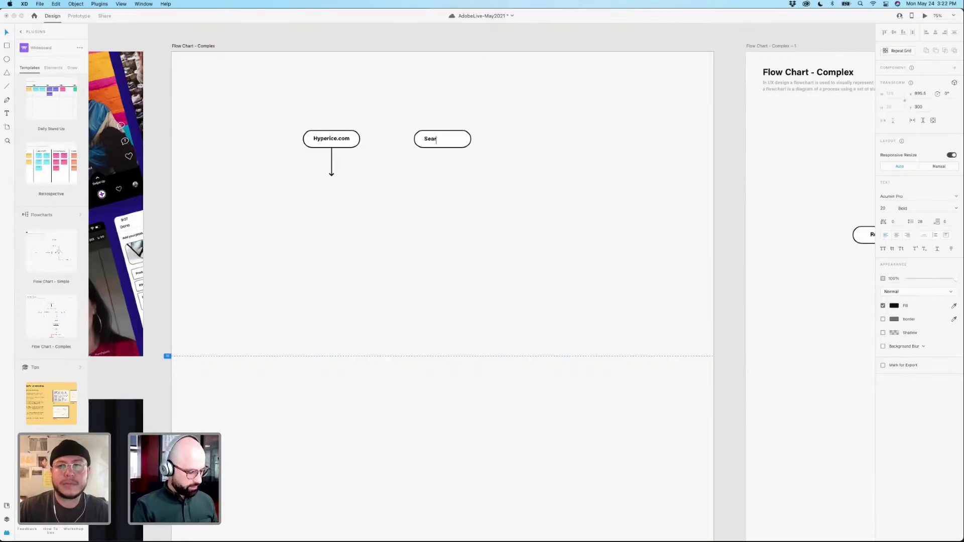
{"action": "key", "text": "Escape"}
Narrow the Search block to about 137 px wide so its outline fits the centred label.
{"action": "left_click", "coordinate": [470, 139]}
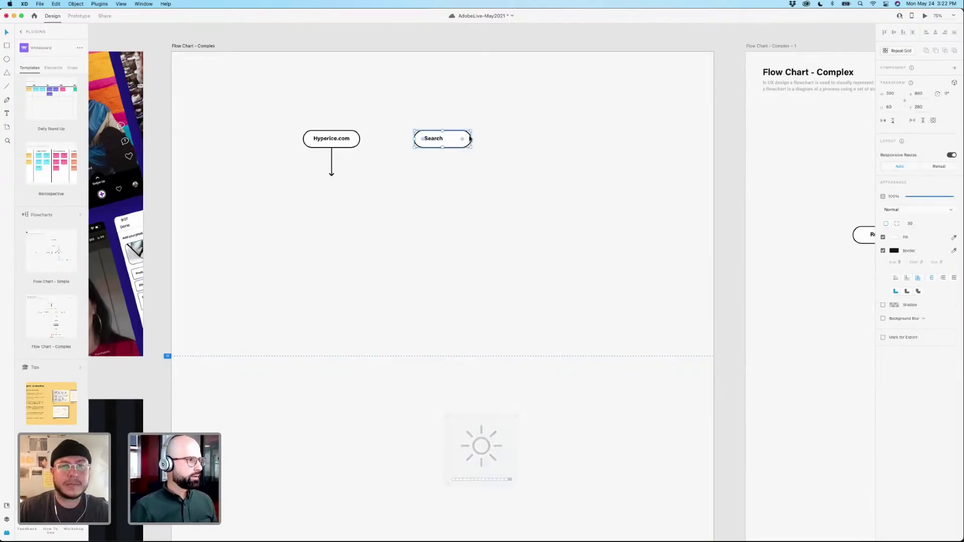
{"action": "left_click_drag", "start_coordinate": [469, 139], "coordinate": [513, 145]}
{"action": "left_click", "coordinate": [444, 141]}
Duplicate the Search block to its right and relabel the copy as Login.
{"action": "left_click", "coordinate": [452, 140]}
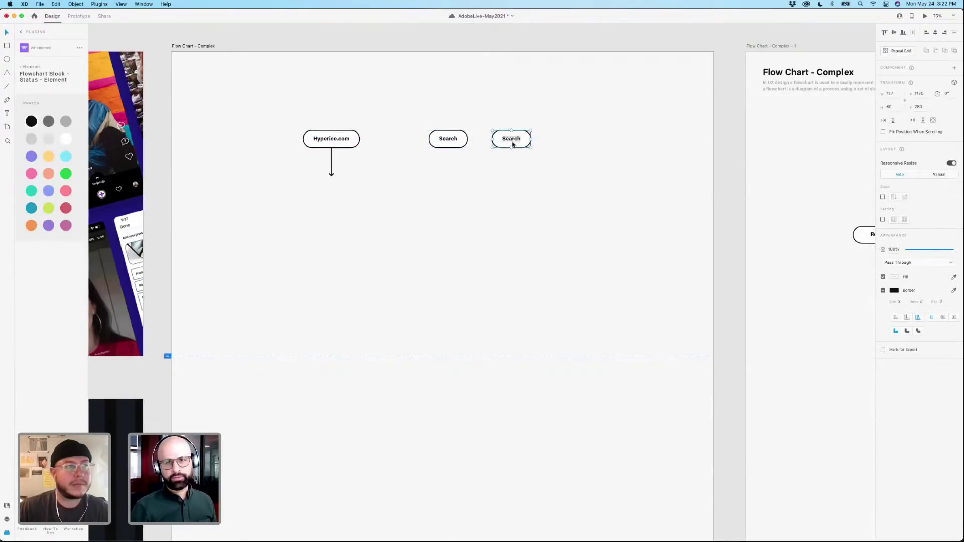
{"action": "double_click", "coordinate": [511, 139]}
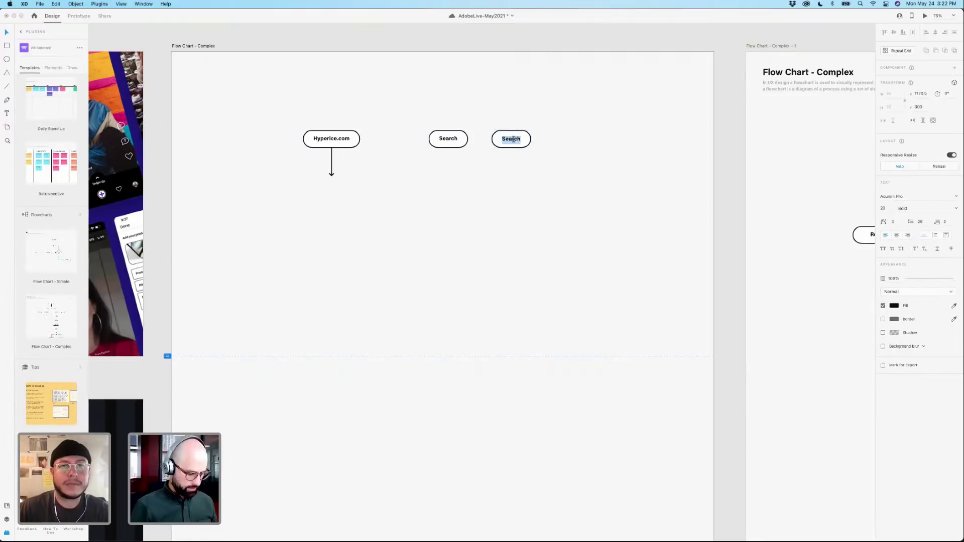
{"action": "type", "text": "Login"}
{"action": "key", "text": "Escape"}
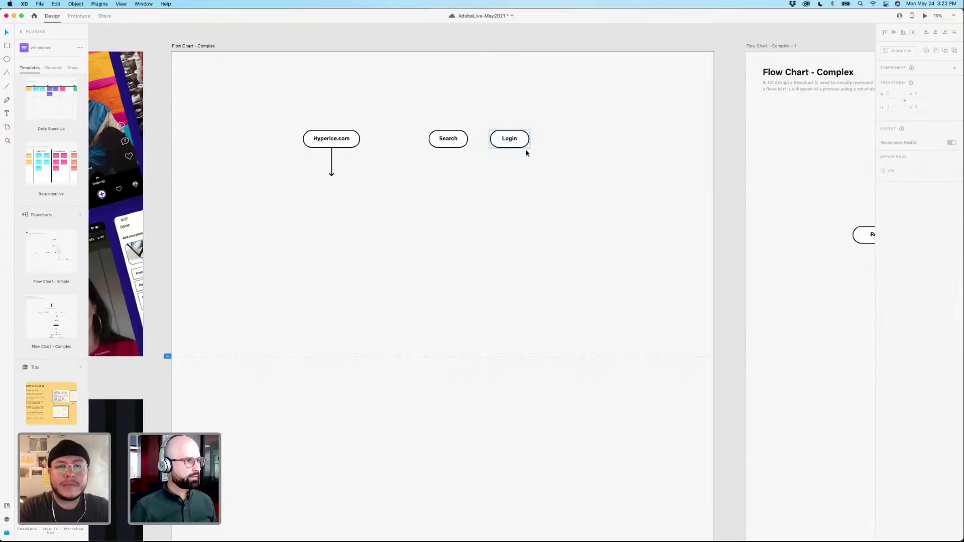
{"action": "left_click_drag", "start_coordinate": [533, 165], "coordinate": [585, 154]}
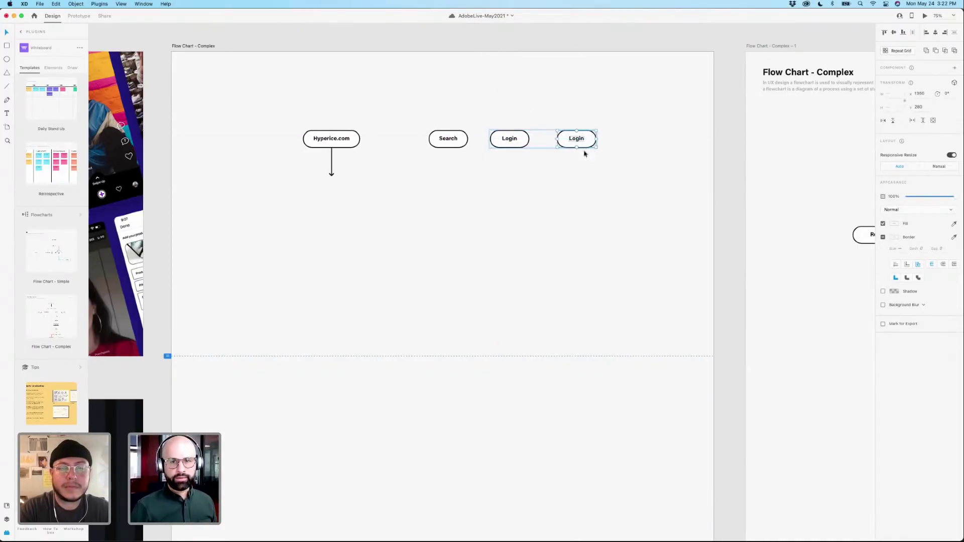
{"action": "double_click", "coordinate": [576, 138]}
{"action": "double_click", "coordinate": [578, 138]}
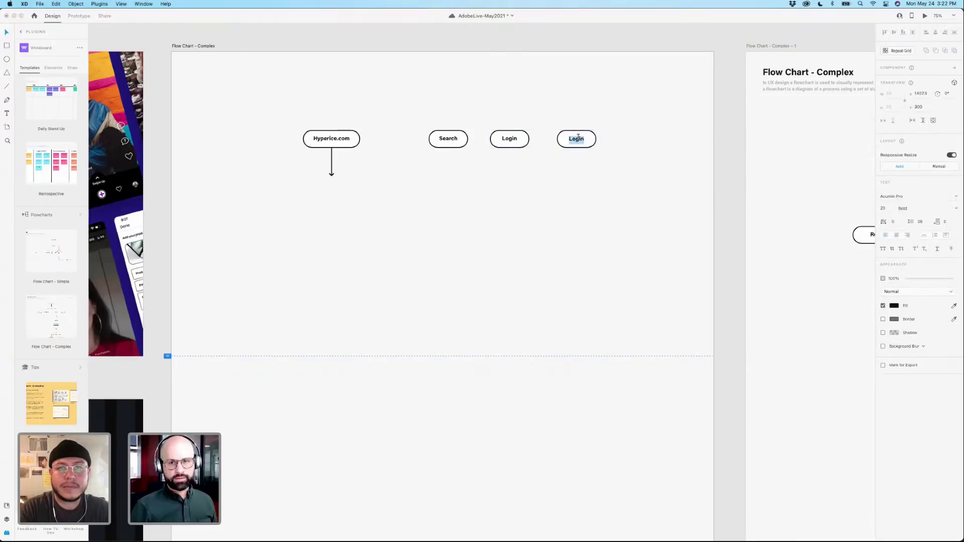
{"action": "key", "text": "Escape"}
{"action": "key", "text": "Escape"}
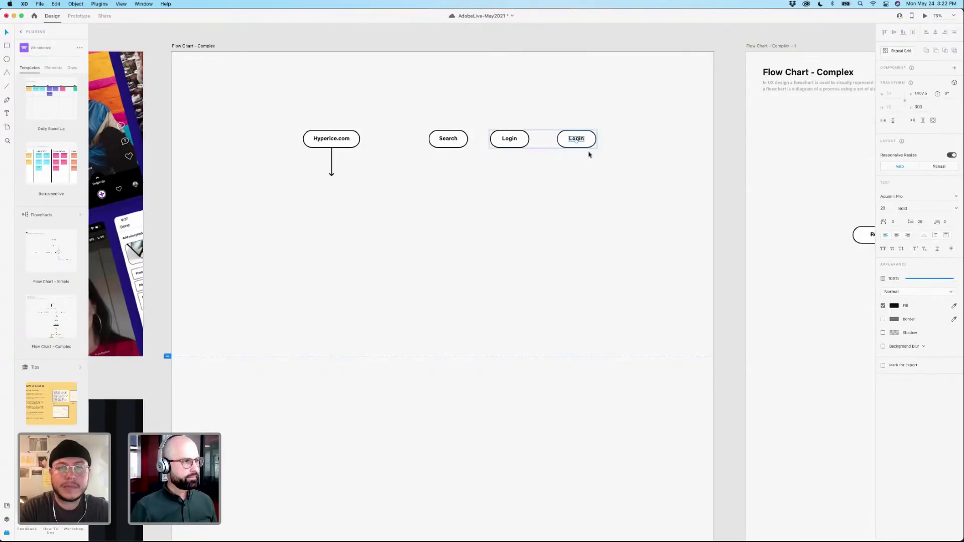
{"action": "key", "text": "super+c"}
{"action": "key", "text": "Escape"}
{"action": "key", "text": "super+z"}
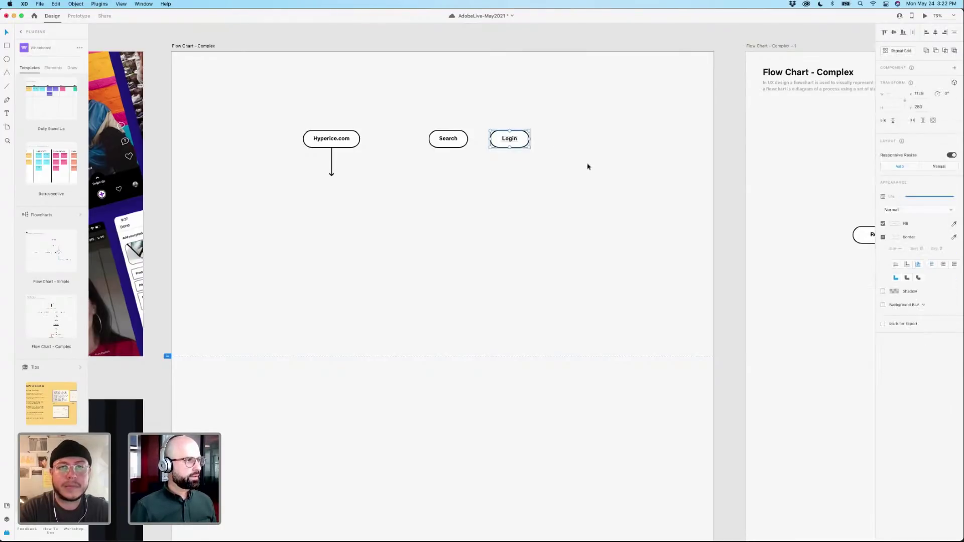
Place a copy of the Search block below the Hyperice.com arrow and shift the top row of blocks up and to the right.
{"action": "left_click", "coordinate": [460, 142]}
{"action": "left_click_drag", "start_coordinate": [460, 141], "coordinate": [279, 196], "text": "alt"}
{"action": "key", "text": "Escape"}
{"action": "left_click_drag", "start_coordinate": [281, 123], "coordinate": [587, 121]}
{"action": "left_click_drag", "start_coordinate": [270, 198], "coordinate": [412, 175]}
Relabel the Search block below the Hyperice.com arrow as Products and shift its outline to centre it around the label.
{"action": "double_click", "coordinate": [412, 172]}
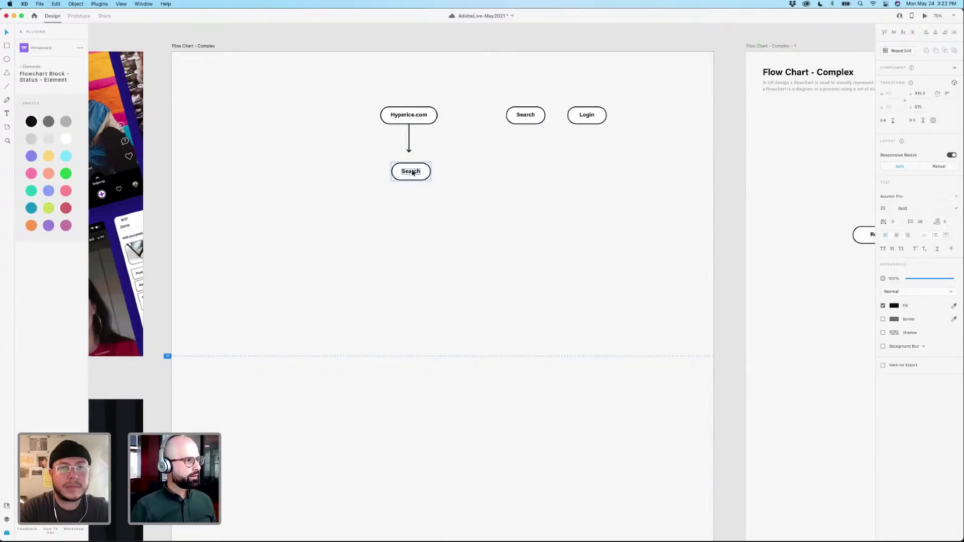
{"action": "double_click", "coordinate": [413, 172]}
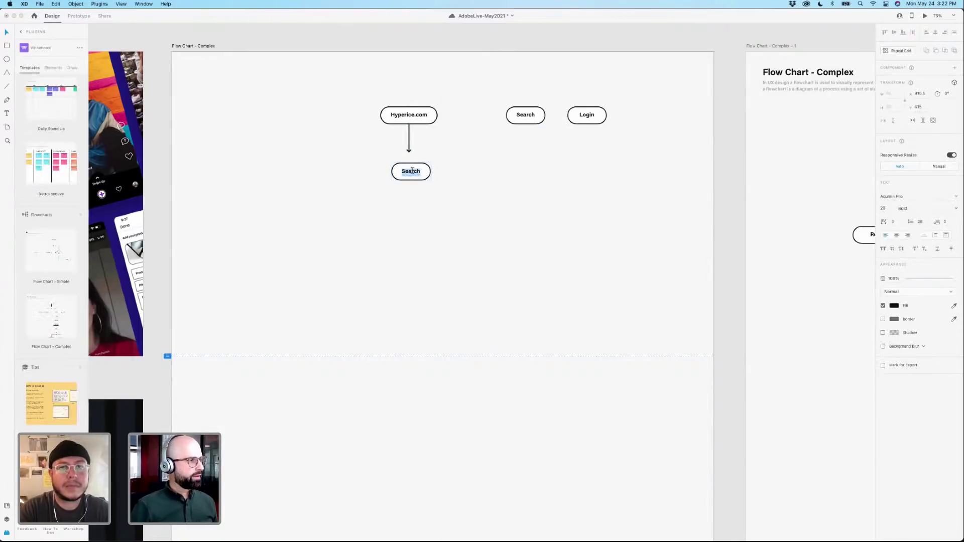
{"action": "type", "text": "Pro"}
{"action": "type", "text": "d"}
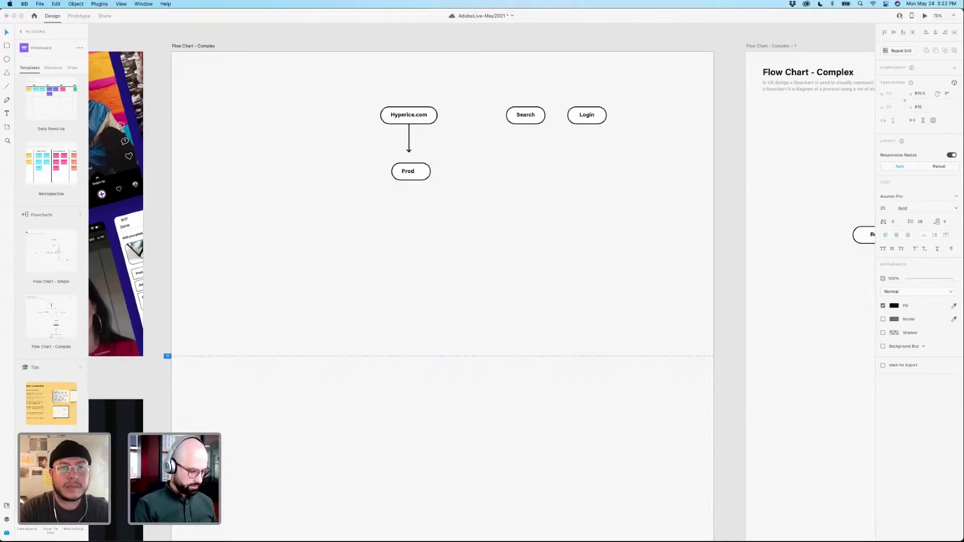
{"action": "type", "text": "ucts"}
{"action": "key", "text": "Escape"}
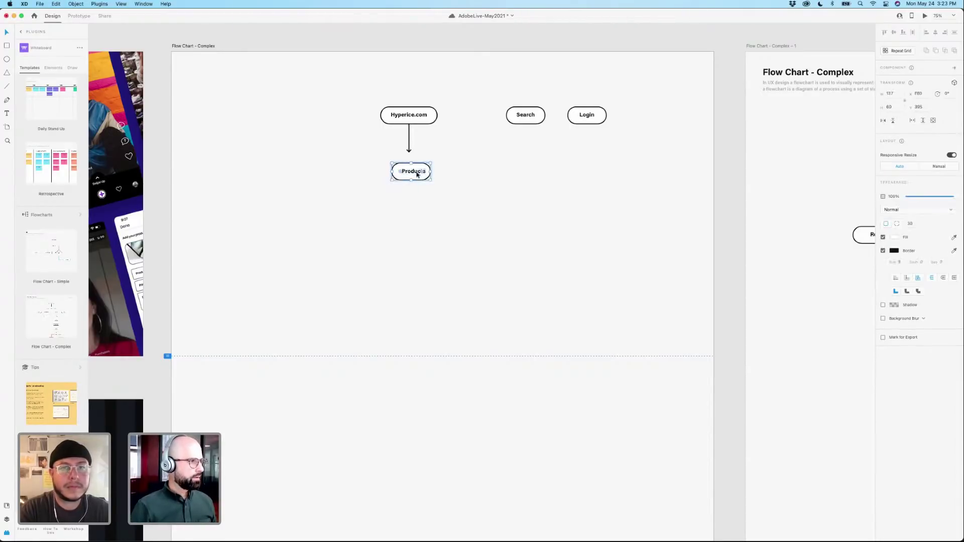
{"action": "left_click", "coordinate": [441, 186]}
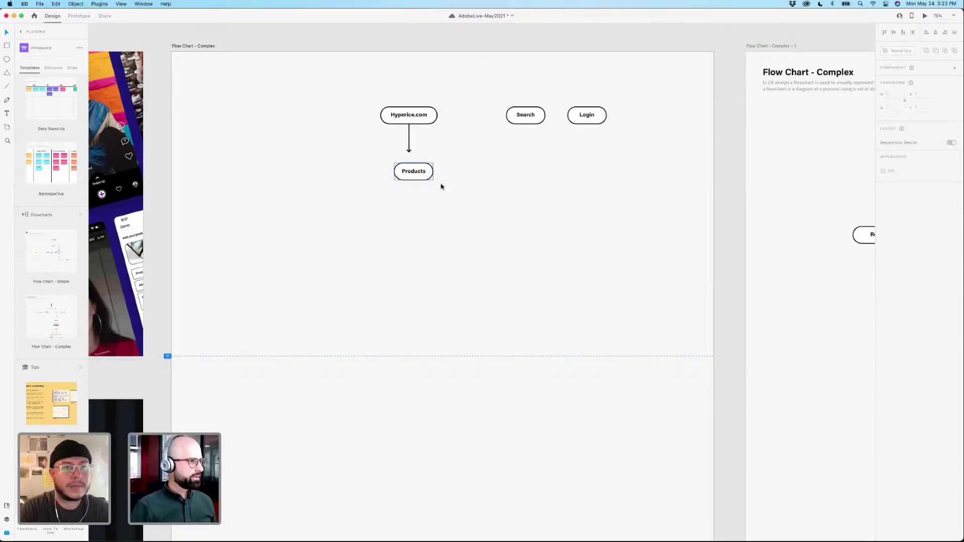
Move the Products block to the left of the Hyperice.com arrow and place a duplicate beside it on the same row.
{"action": "left_click_drag", "start_coordinate": [425, 174], "coordinate": [347, 179]}
{"action": "left_click", "coordinate": [353, 182]}
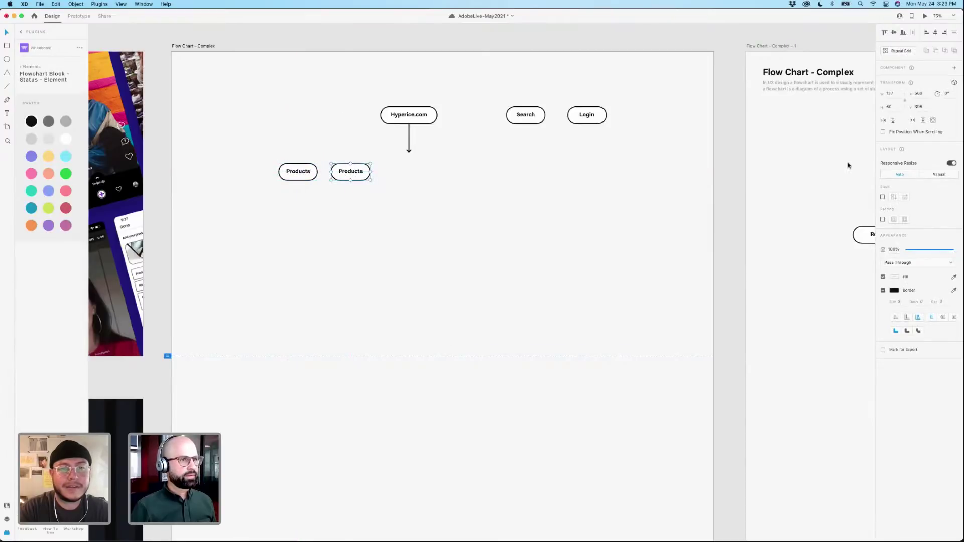
{"action": "double_click", "coordinate": [356, 171]}
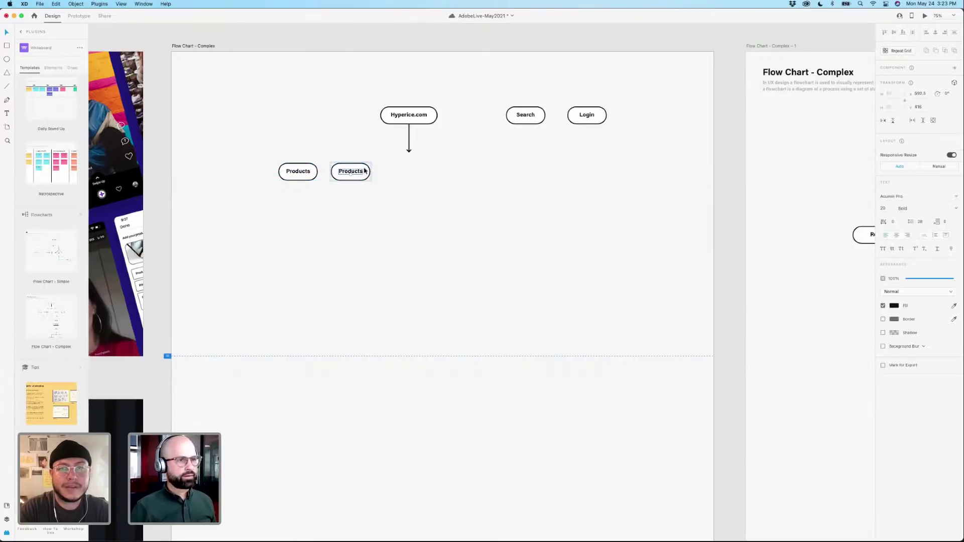
{"action": "left_click", "coordinate": [402, 204]}
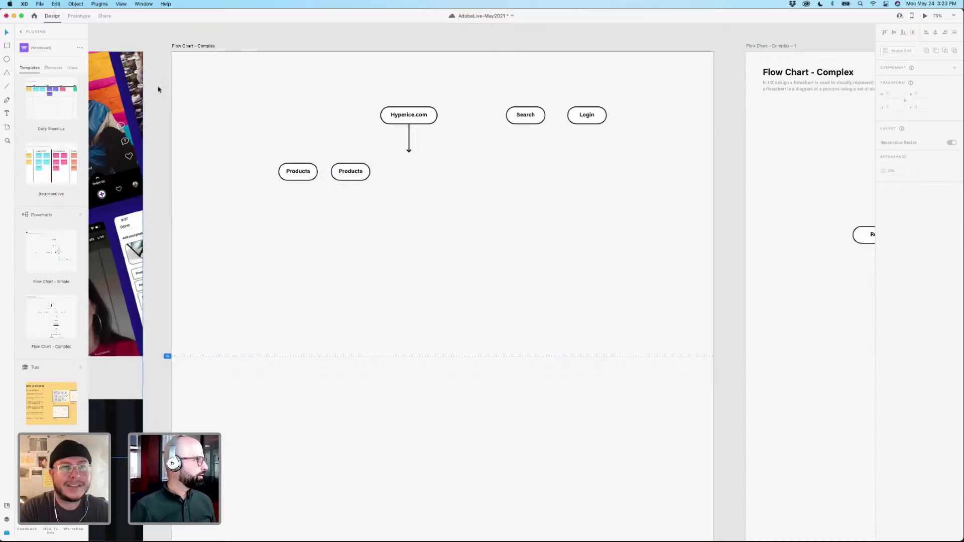
Try enabling padding on the right-hand Products block and centre-aligning its label text.
{"action": "left_click", "coordinate": [353, 175]}
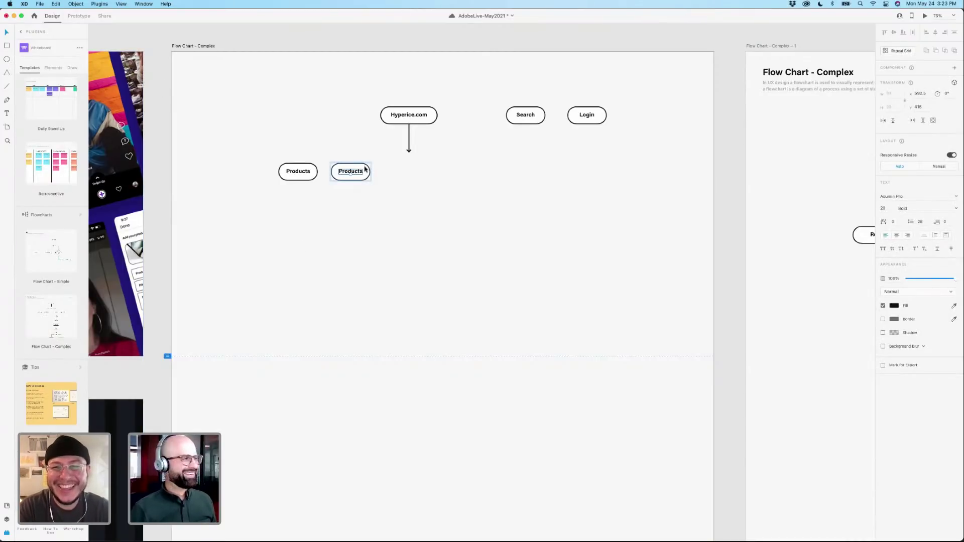
{"action": "left_click", "coordinate": [365, 169]}
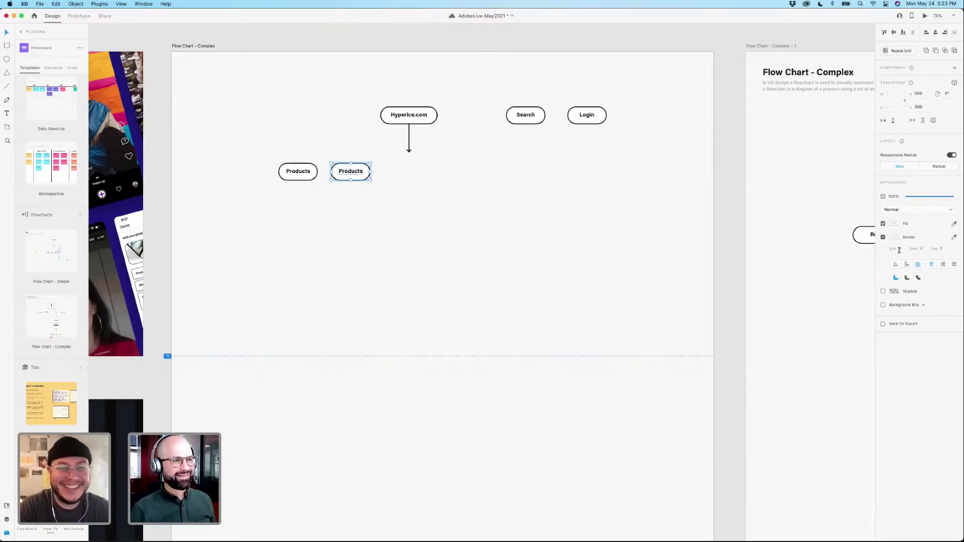
{"action": "key", "text": "super+y"}
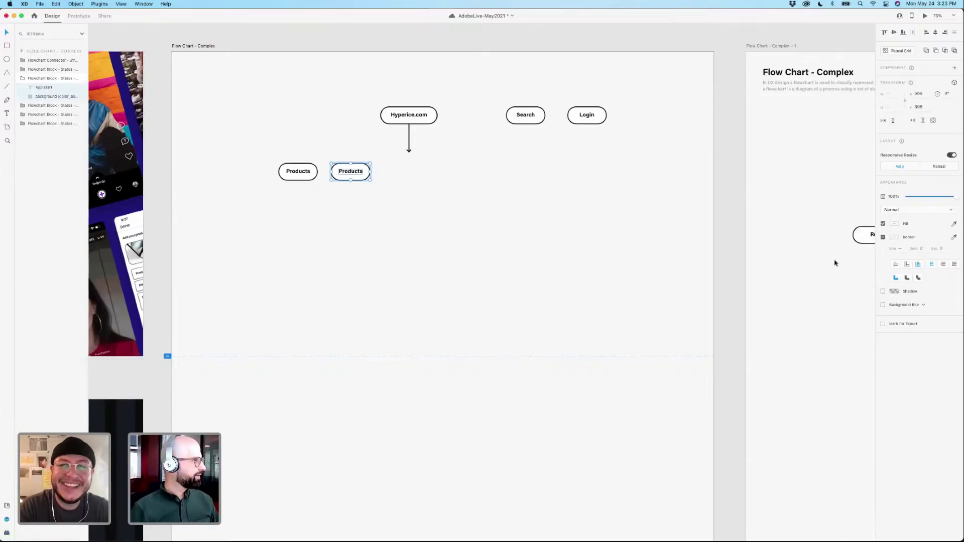
{"action": "left_click", "coordinate": [46, 79]}
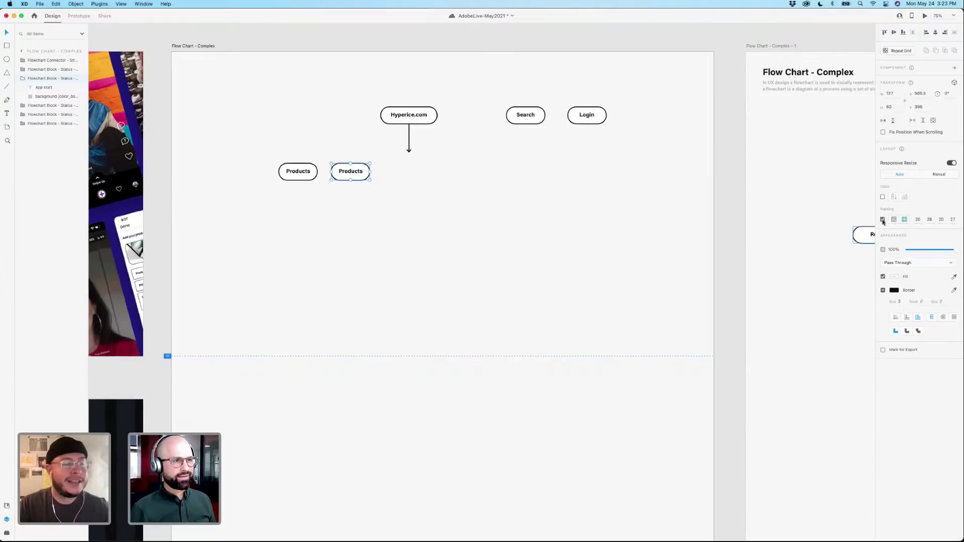
{"action": "double_click", "coordinate": [349, 172]}
{"action": "key", "text": "Escape"}
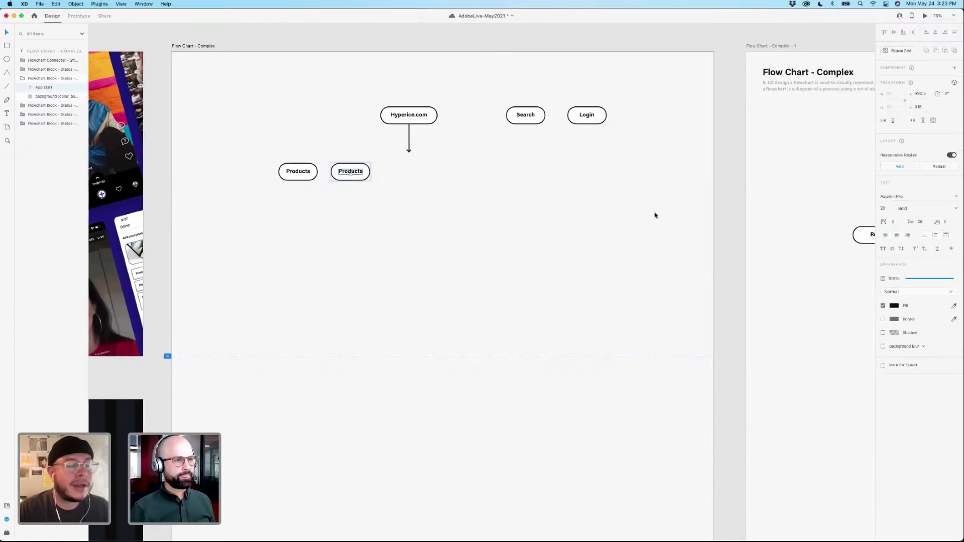
{"action": "left_click", "coordinate": [383, 176]}
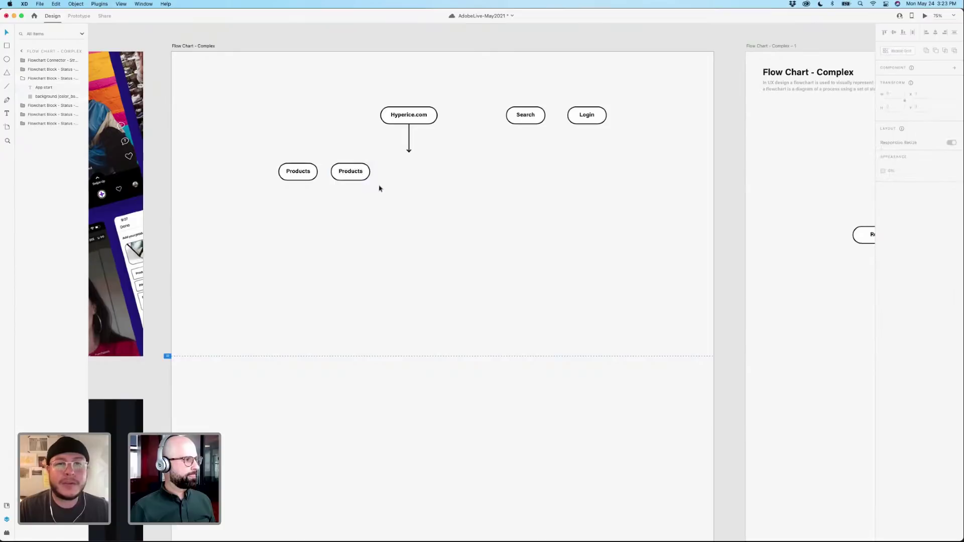
Try relabelling the right-hand Products block as Test to check its automatic resizing, and undo the text change.
{"action": "left_click", "coordinate": [355, 173]}
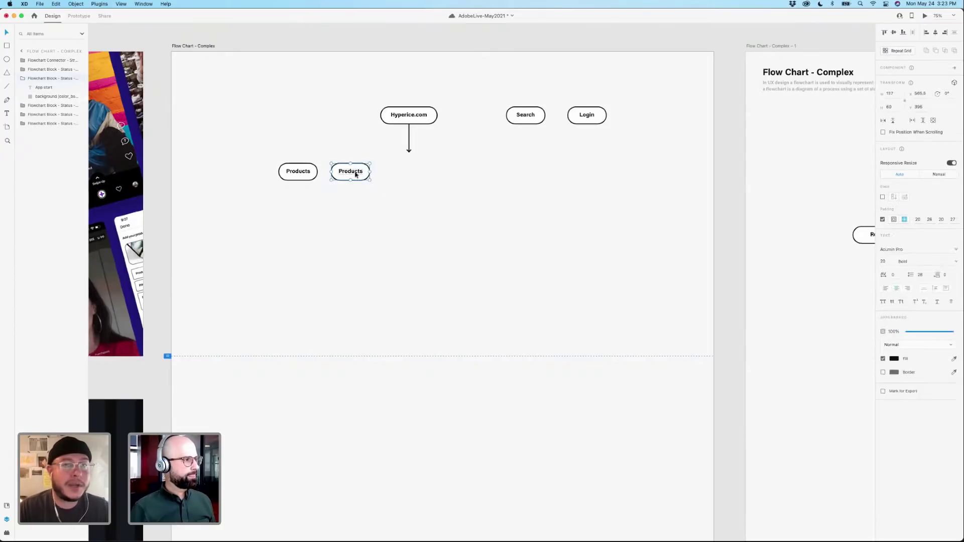
{"action": "double_click", "coordinate": [355, 174]}
{"action": "type", "text": "Shop"}
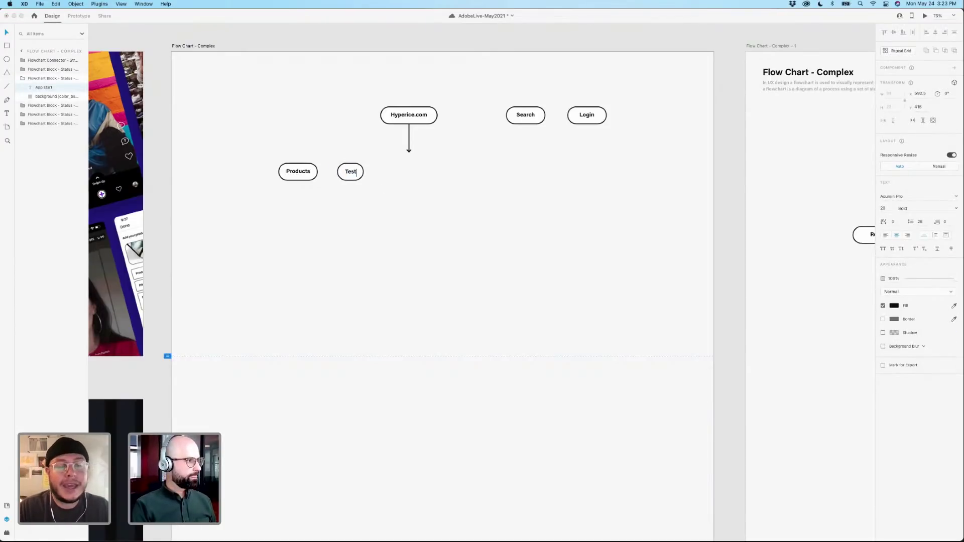
{"action": "key", "text": "super+z"}
{"action": "left_click", "coordinate": [397, 198]}
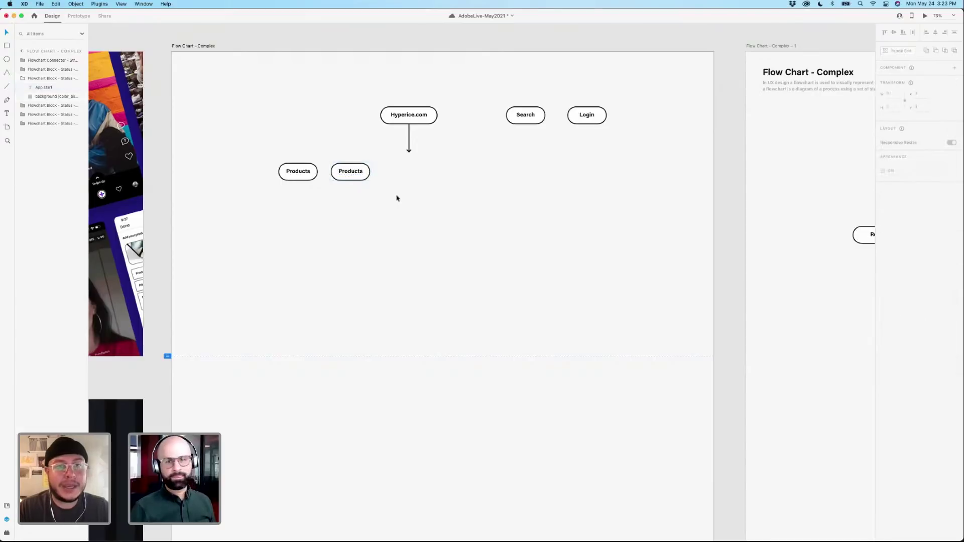
{"action": "left_click", "coordinate": [347, 176]}
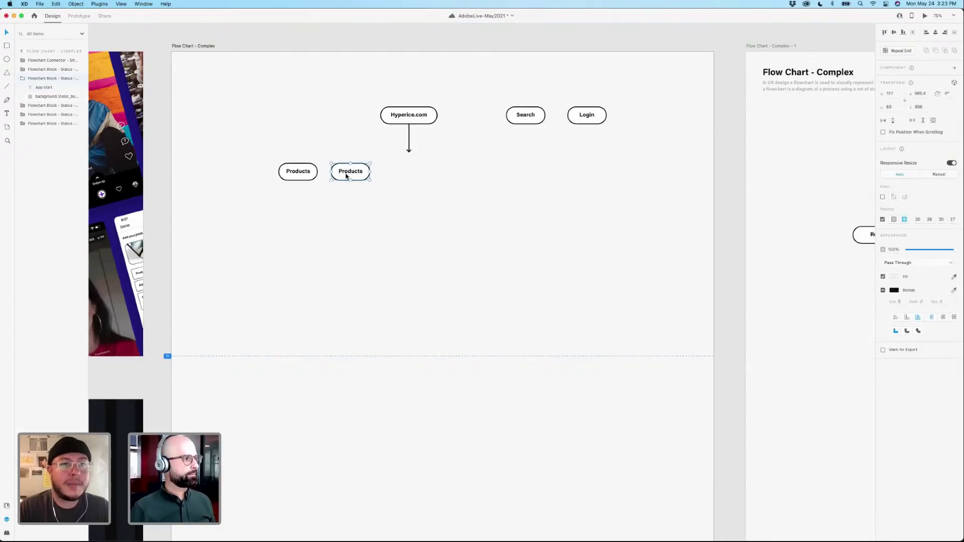
{"action": "key", "text": "super+shift+a"}
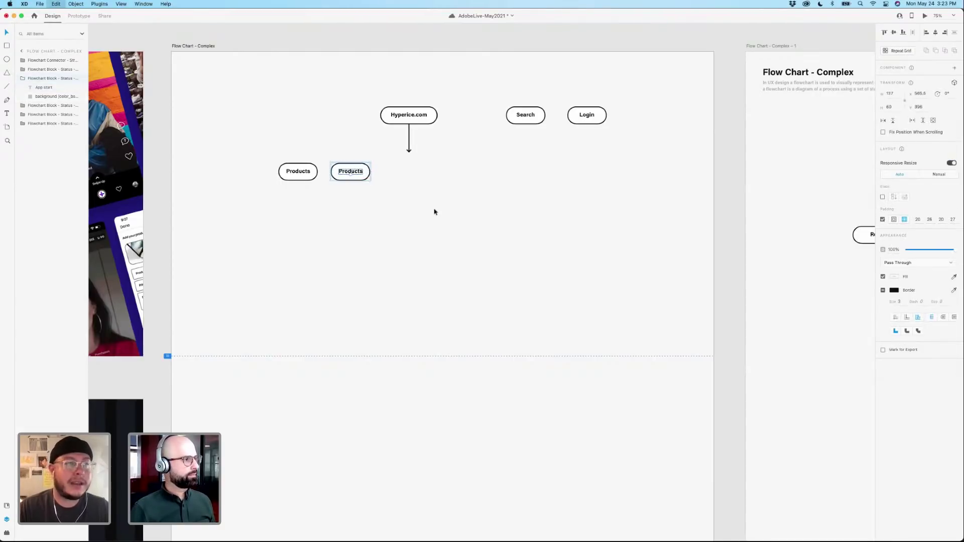
{"action": "left_click", "coordinate": [353, 173]}
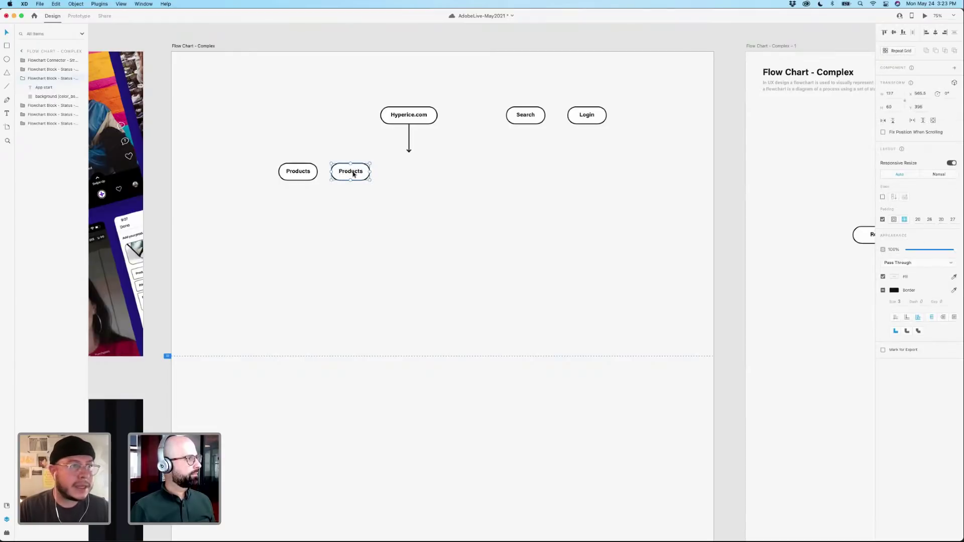
{"action": "double_click", "coordinate": [353, 173]}
{"action": "double_click", "coordinate": [351, 172]}
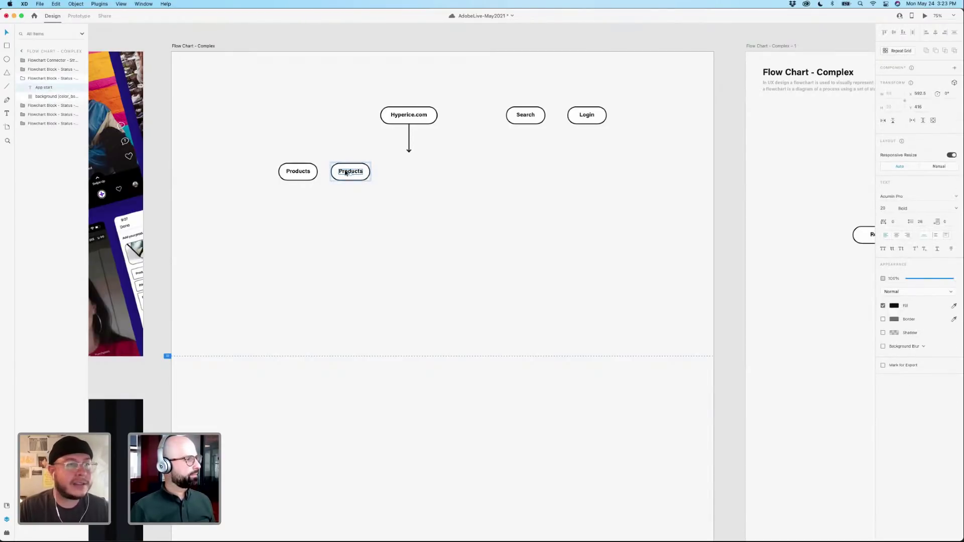
{"action": "key", "text": "Escape"}
{"action": "key", "text": "Escape"}
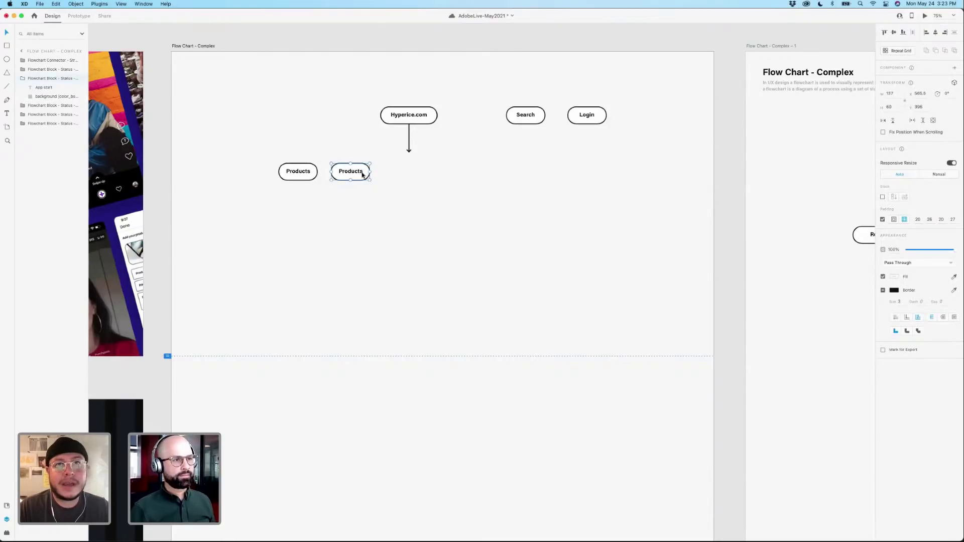
{"action": "left_click", "coordinate": [392, 187]}
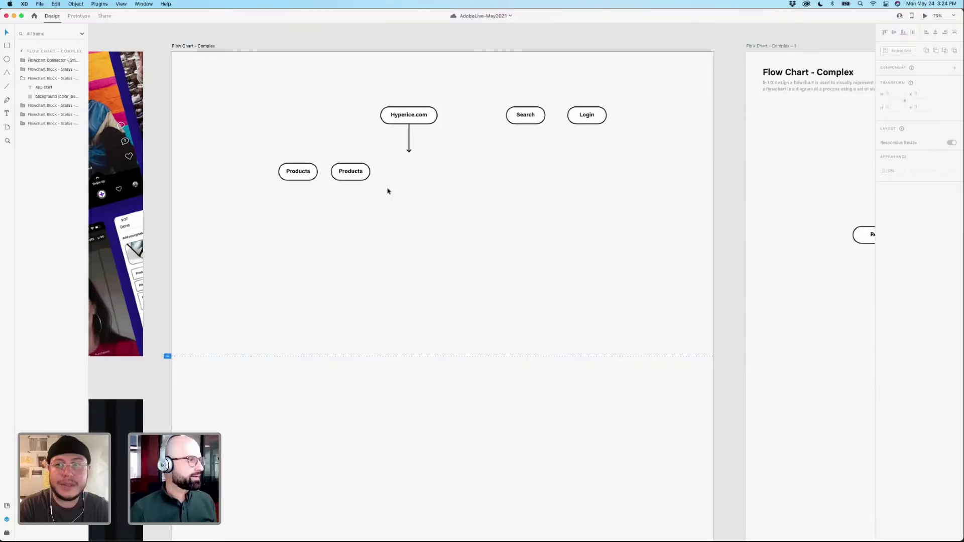
{"action": "left_click", "coordinate": [357, 171]}
{"action": "double_click", "coordinate": [358, 174]}
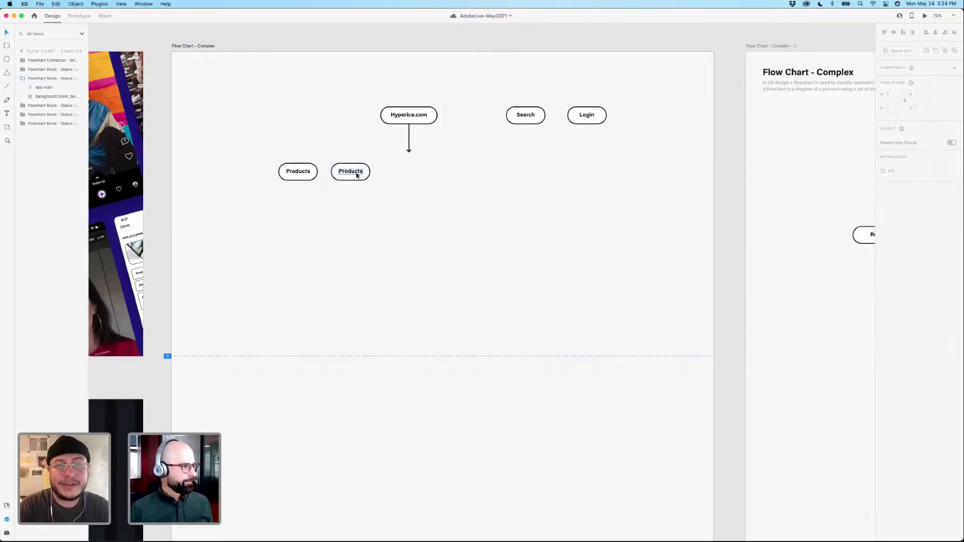
{"action": "left_click", "coordinate": [374, 187]}
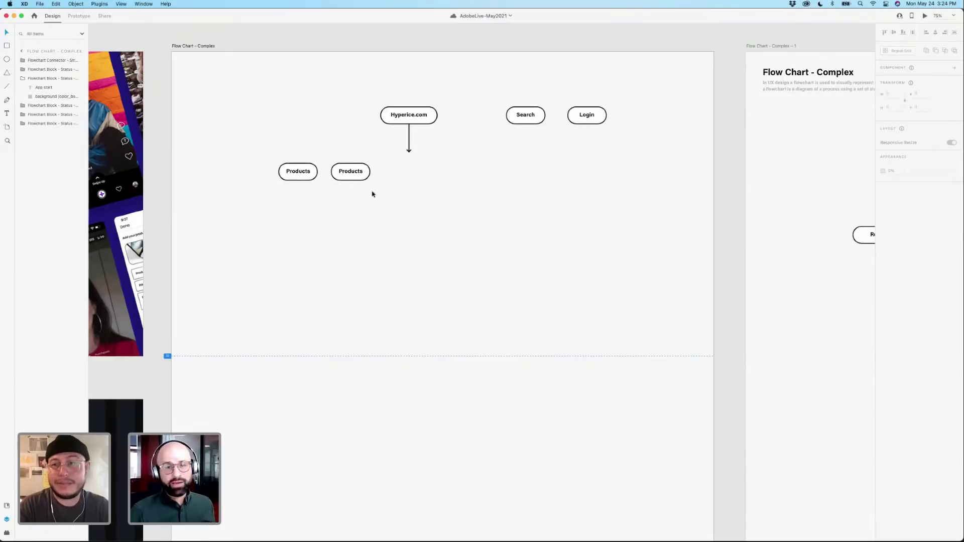
Nudge the right-hand Products block slightly closer to the other Products block, keeping both on the same row.
{"action": "left_click", "coordinate": [350, 173]}
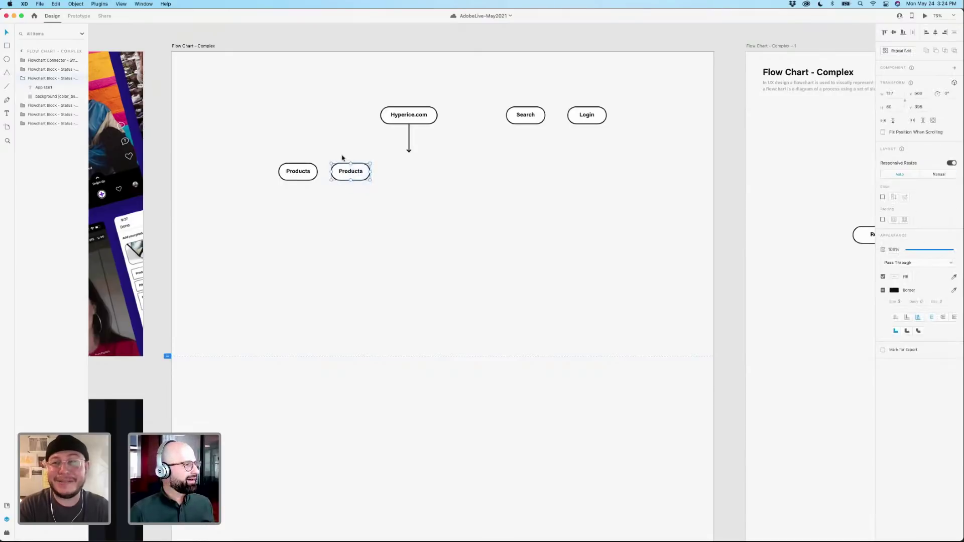
{"action": "left_click_drag", "start_coordinate": [350, 173], "coordinate": [353, 176]}
{"action": "left_click", "coordinate": [393, 198]}
{"action": "left_click", "coordinate": [406, 202]}
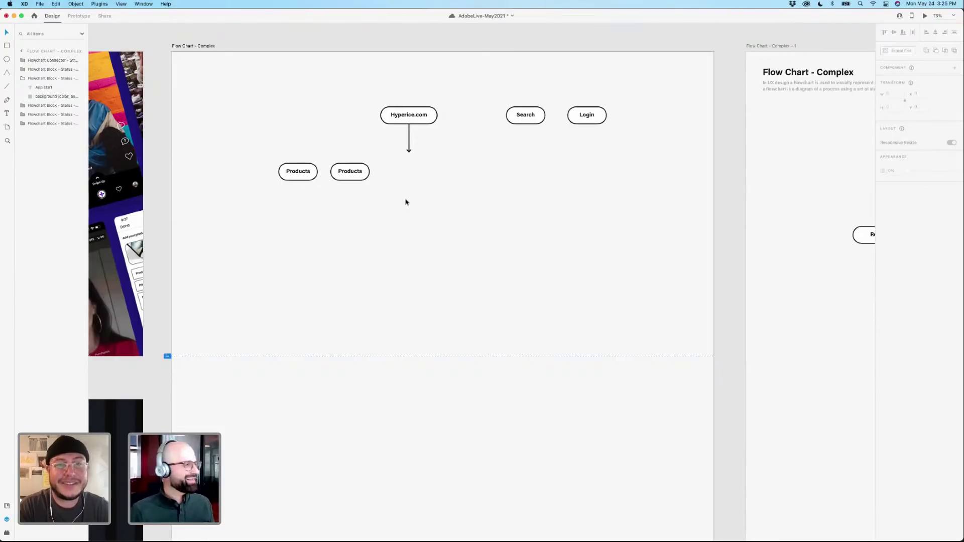
{"action": "left_click_drag", "start_coordinate": [350, 171], "coordinate": [343, 177]}
{"action": "left_click", "coordinate": [409, 196]}
{"action": "left_click", "coordinate": [345, 178]}
{"action": "left_click", "coordinate": [403, 184]}
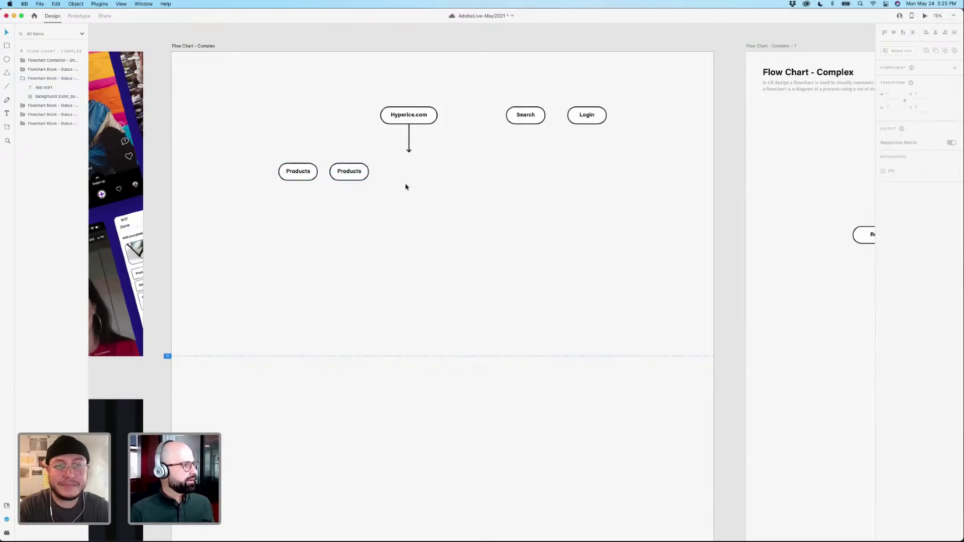
Relabel the right-hand Products block as About.
{"action": "left_click", "coordinate": [357, 174]}
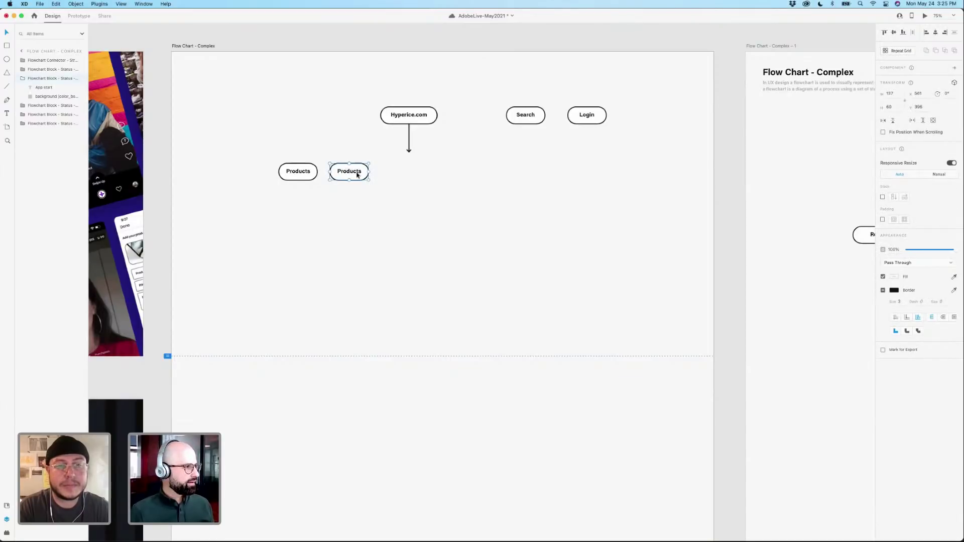
{"action": "double_click", "coordinate": [357, 174]}
{"action": "double_click", "coordinate": [357, 173]}
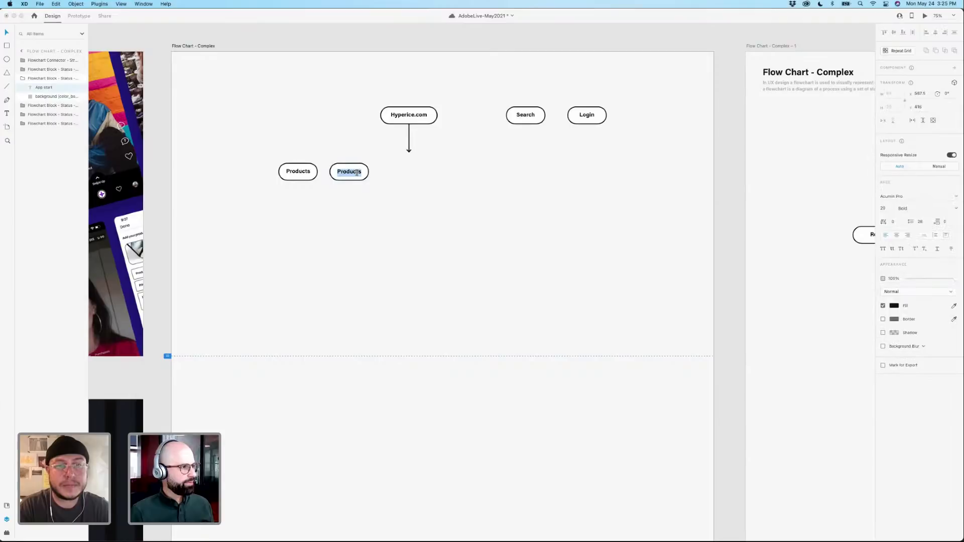
{"action": "type", "text": "Abvout"}
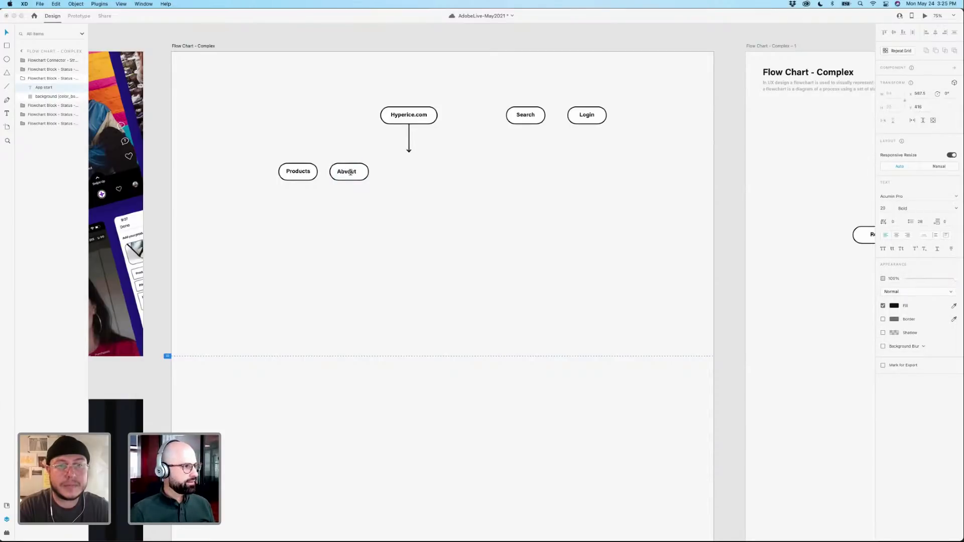
{"action": "double_click", "coordinate": [350, 172]}
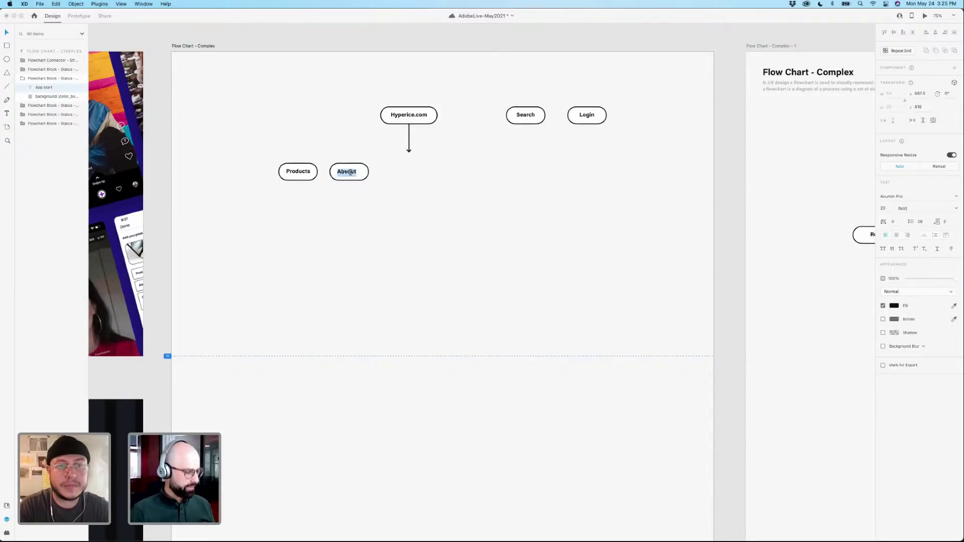
{"action": "type", "text": "BOUT"}
{"action": "key", "text": "Escape"}
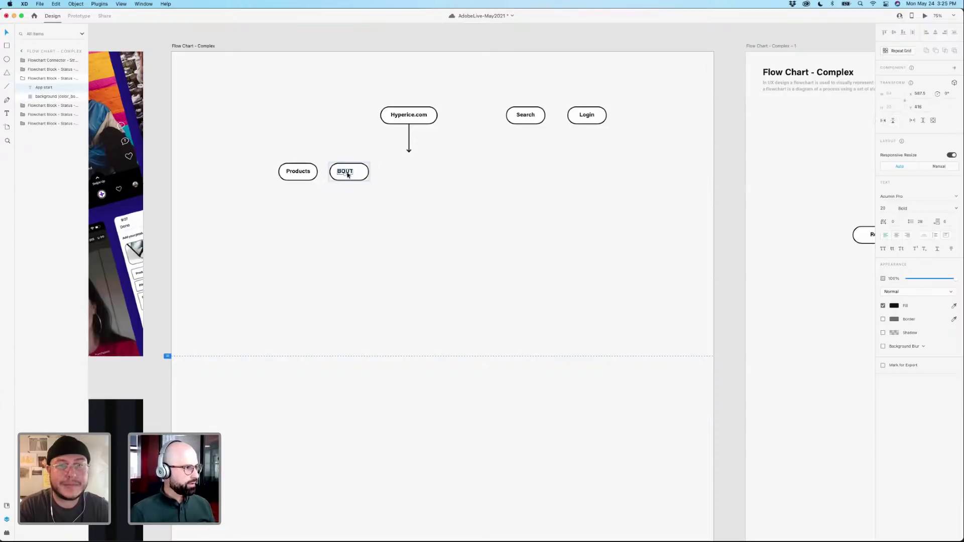
{"action": "double_click", "coordinate": [347, 174]}
{"action": "type", "text": "About"}
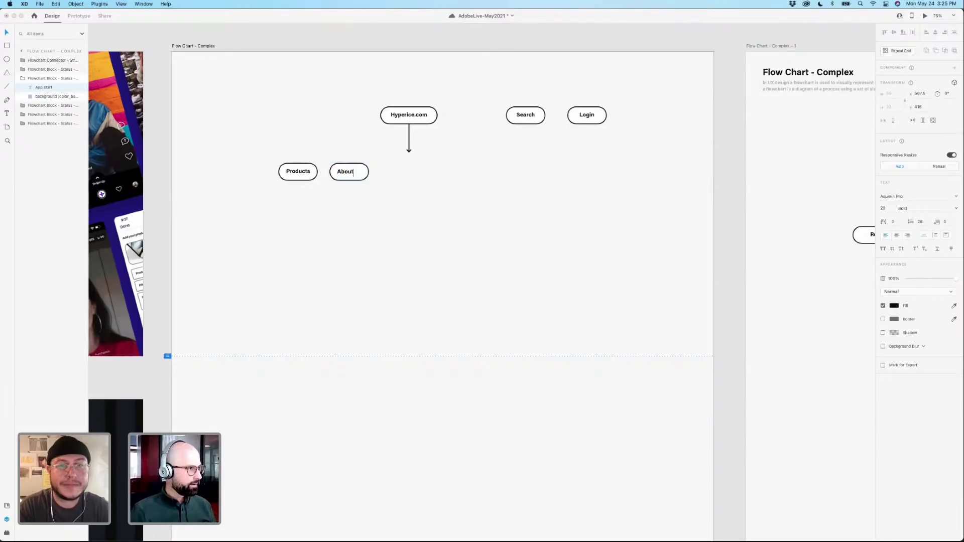
{"action": "key", "text": "Escape"}
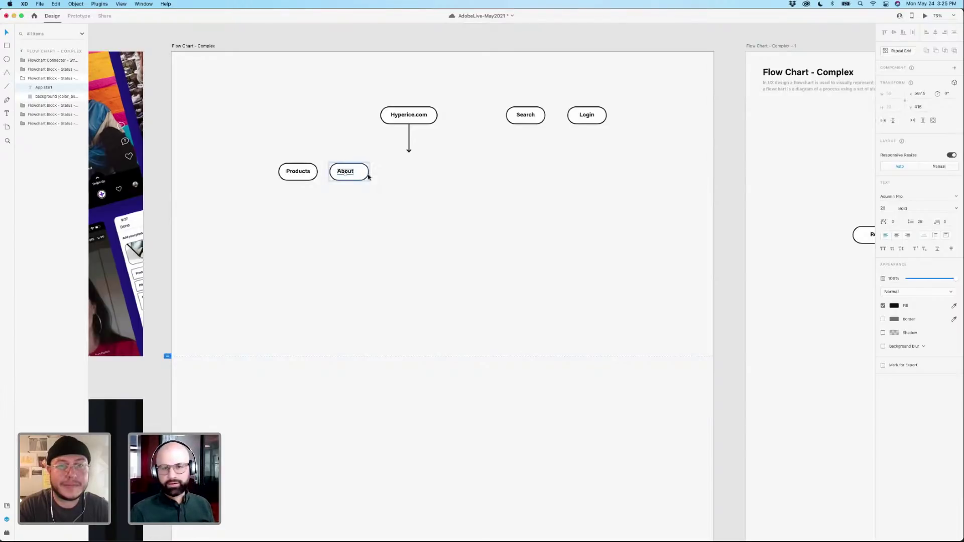
Undo the right-hand block's About relabelling and enable padding on that block.
{"action": "left_click", "coordinate": [380, 190]}
{"action": "key", "text": "super+z"}
{"action": "key", "text": "super+z"}
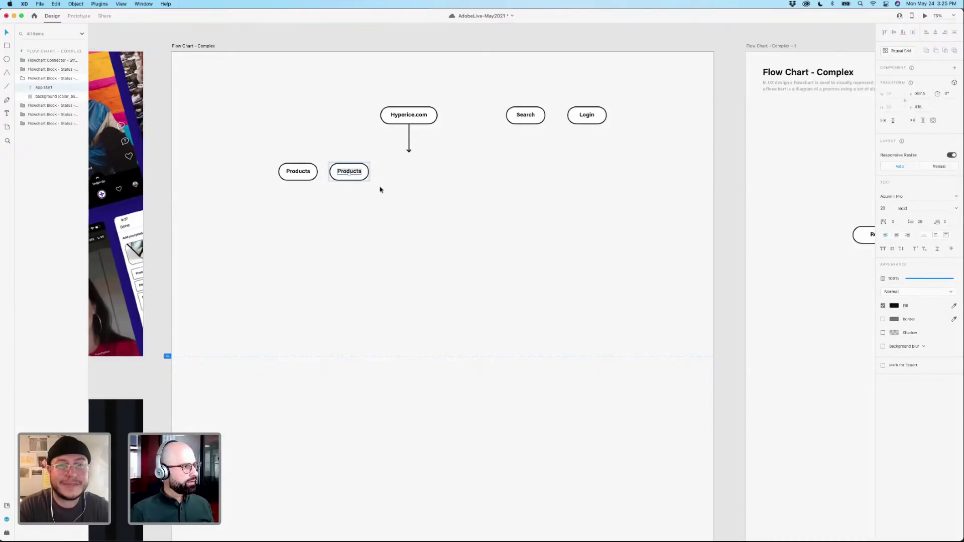
{"action": "left_click", "coordinate": [373, 190]}
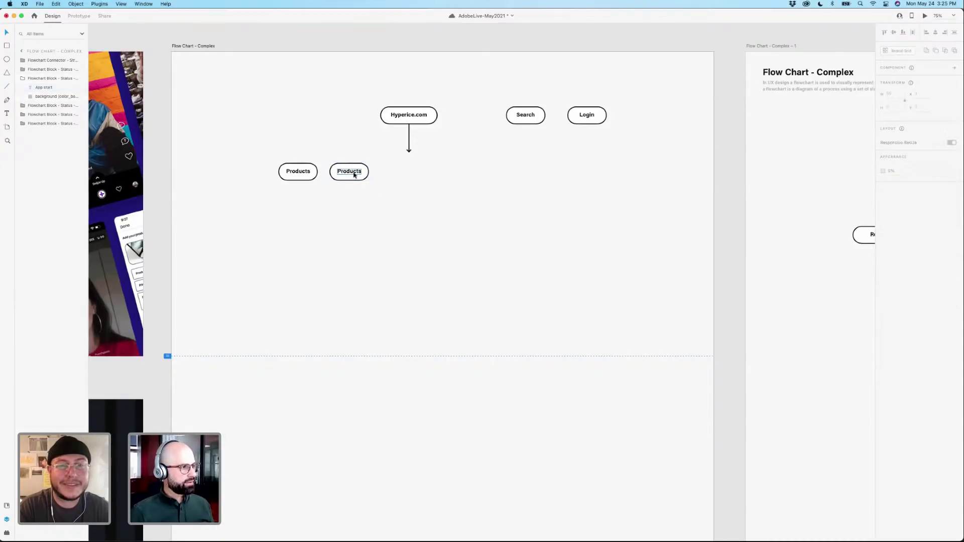
{"action": "double_click", "coordinate": [353, 174]}
{"action": "left_click", "coordinate": [44, 78]}
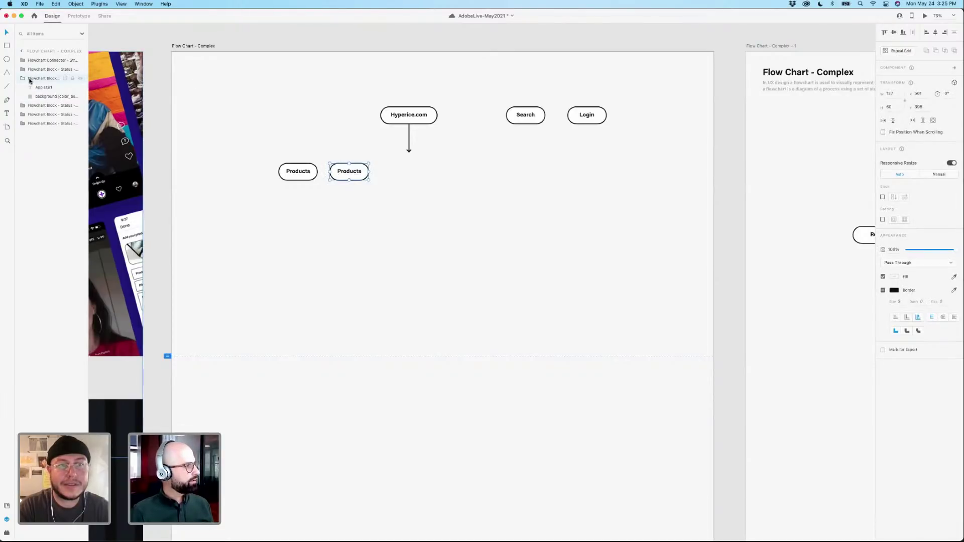
{"action": "left_click", "coordinate": [882, 220]}
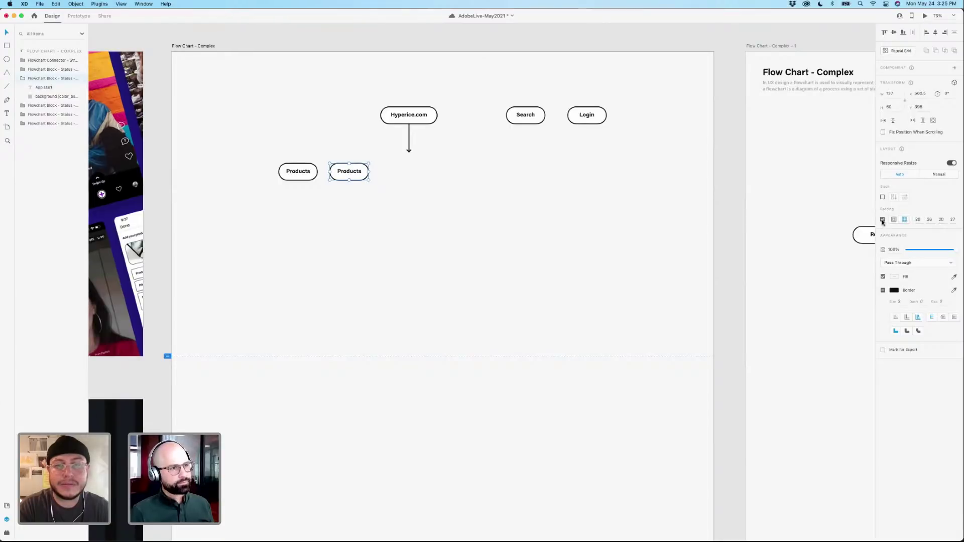
{"action": "left_click", "coordinate": [376, 195]}
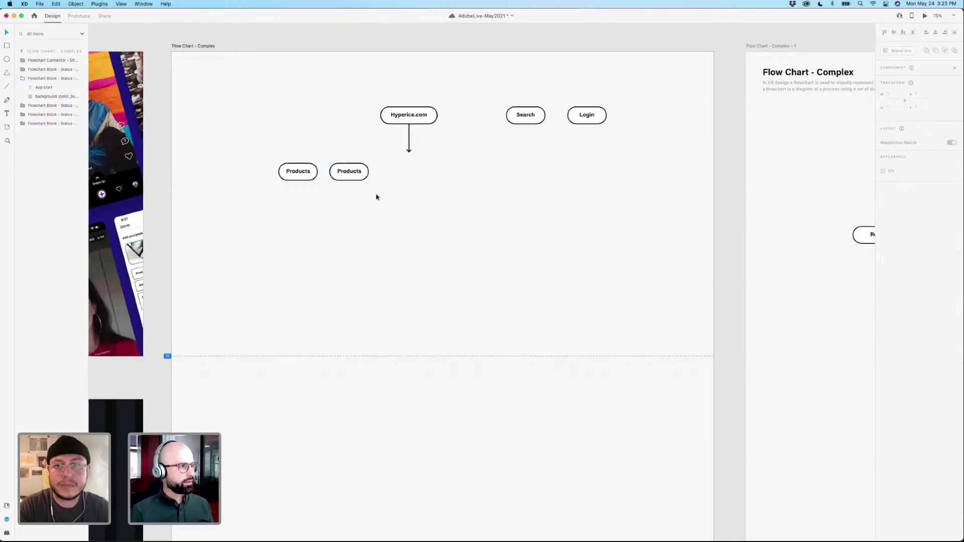
Centre-align the label text of the right-hand Products block and relabel it as About.
{"action": "double_click", "coordinate": [349, 171]}
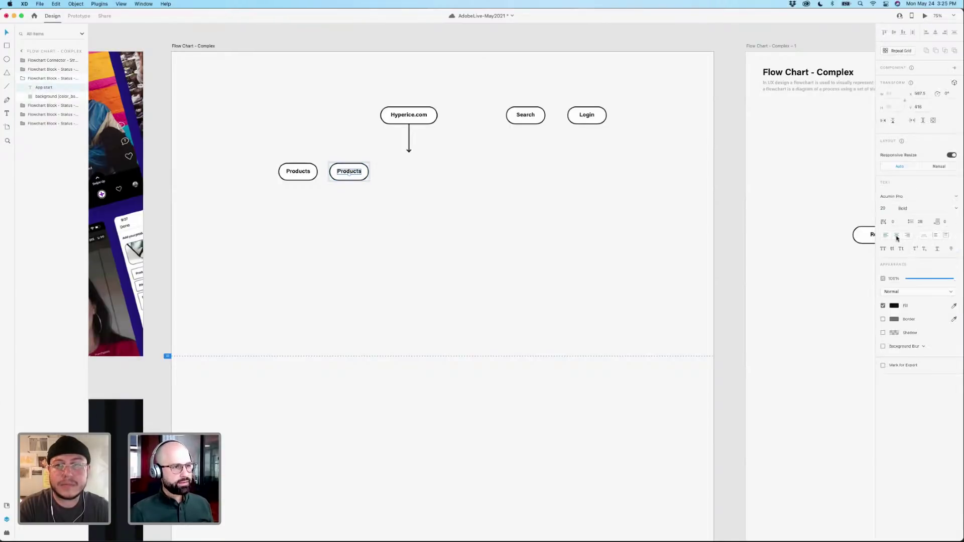
{"action": "left_click", "coordinate": [367, 182]}
{"action": "double_click", "coordinate": [349, 171]}
{"action": "double_click", "coordinate": [348, 170]}
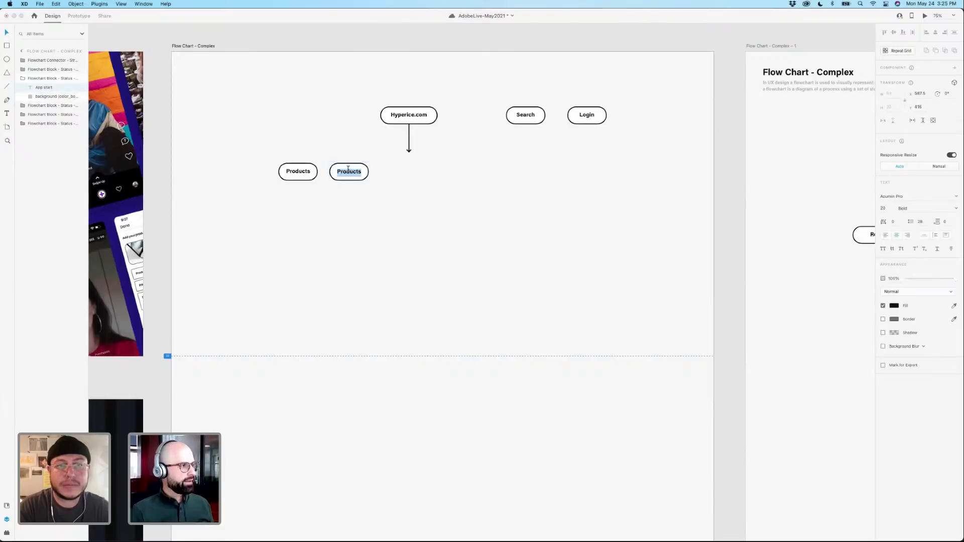
{"action": "type", "text": "About"}
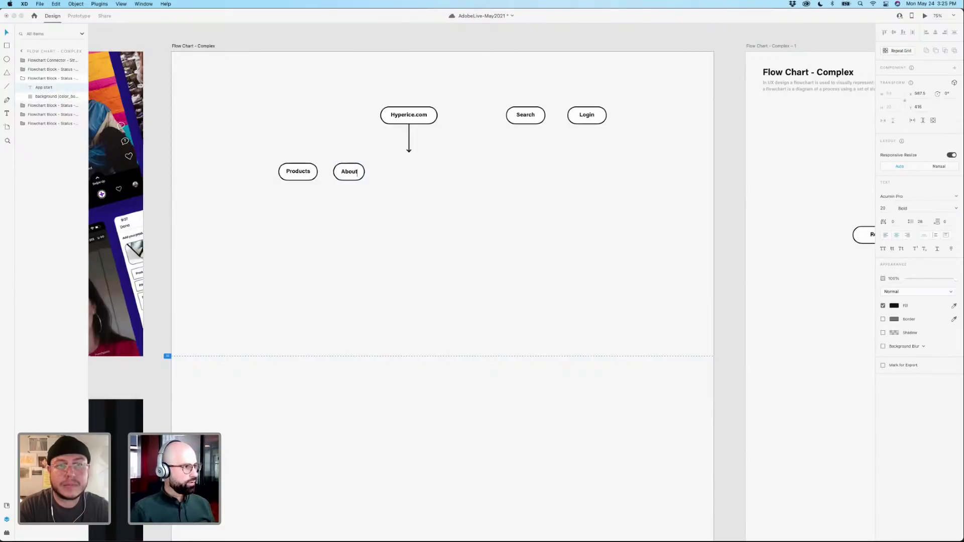
{"action": "key", "text": "Escape"}
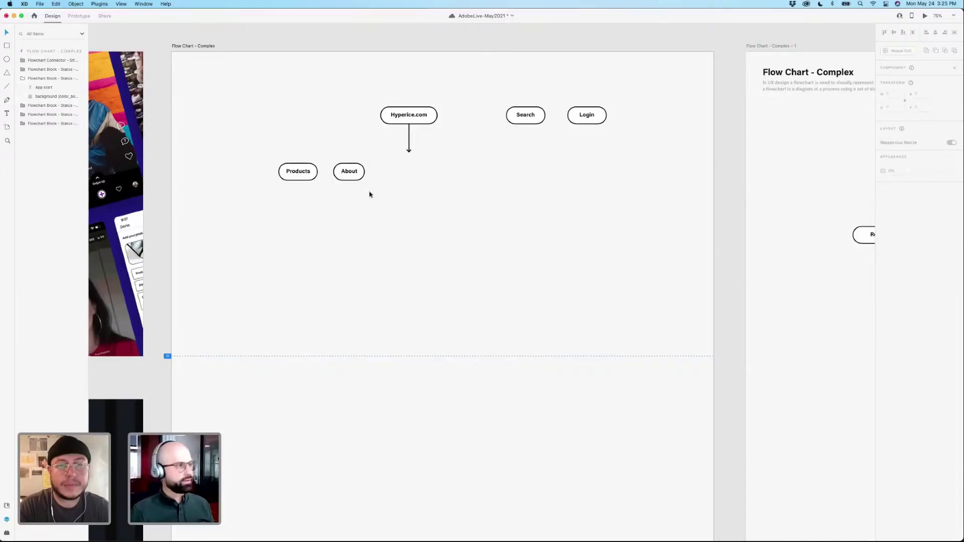
Duplicate the About block and place the copy beside it on the same row, beneath the Hyperice.com arrow.
{"action": "left_click", "coordinate": [357, 172]}
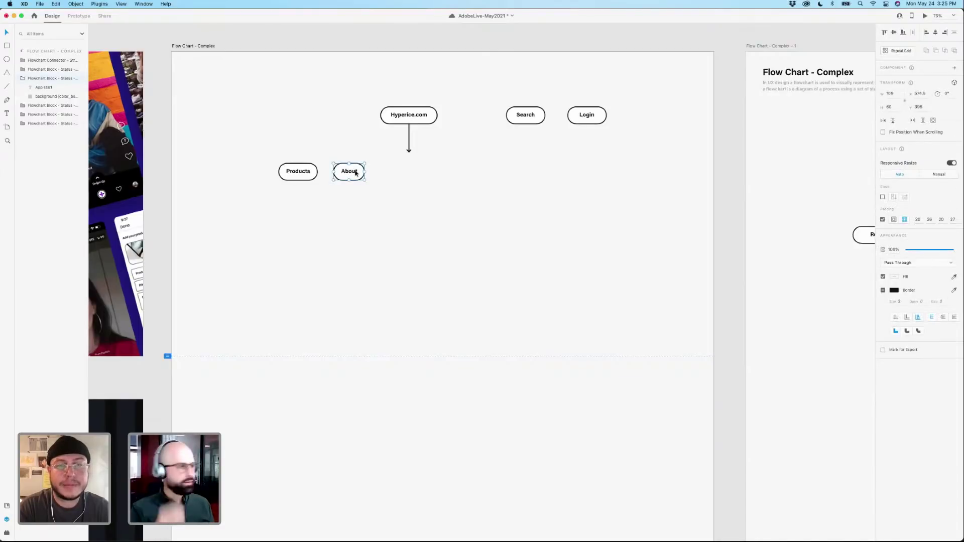
{"action": "left_click_drag", "start_coordinate": [356, 174], "coordinate": [409, 172]}
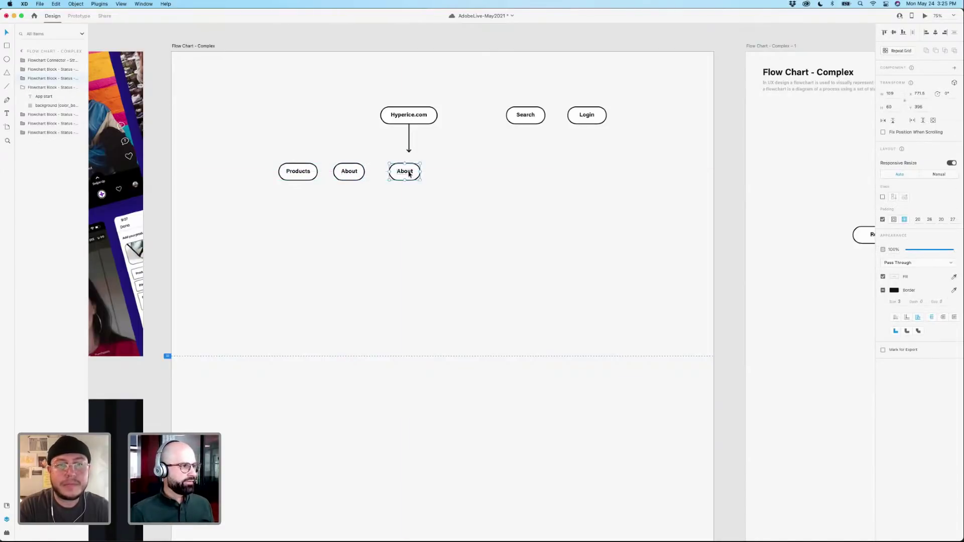
Try relabelling the copied About block as AMBERTERE to check its automatic resizing, and undo the text change.
{"action": "double_click", "coordinate": [409, 172]}
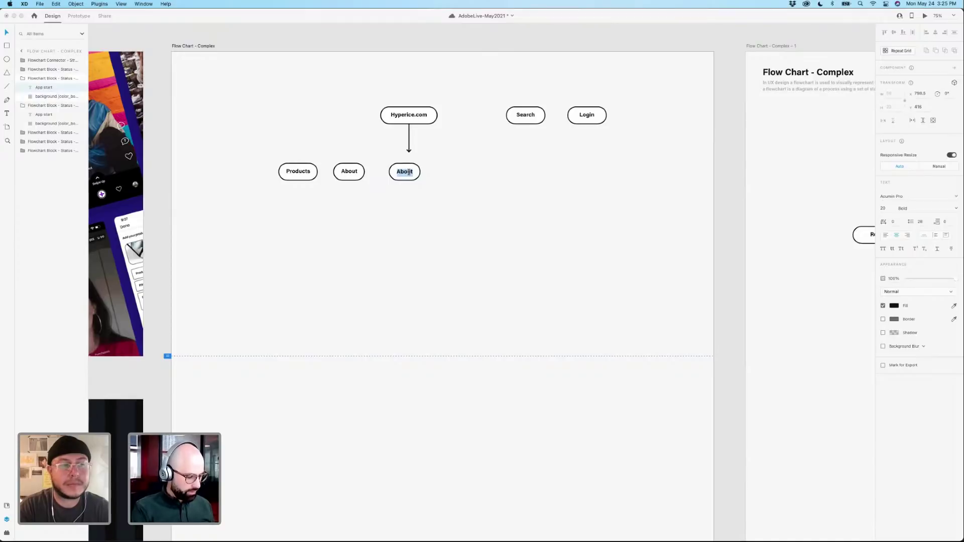
{"action": "type", "text": "AMBERT"}
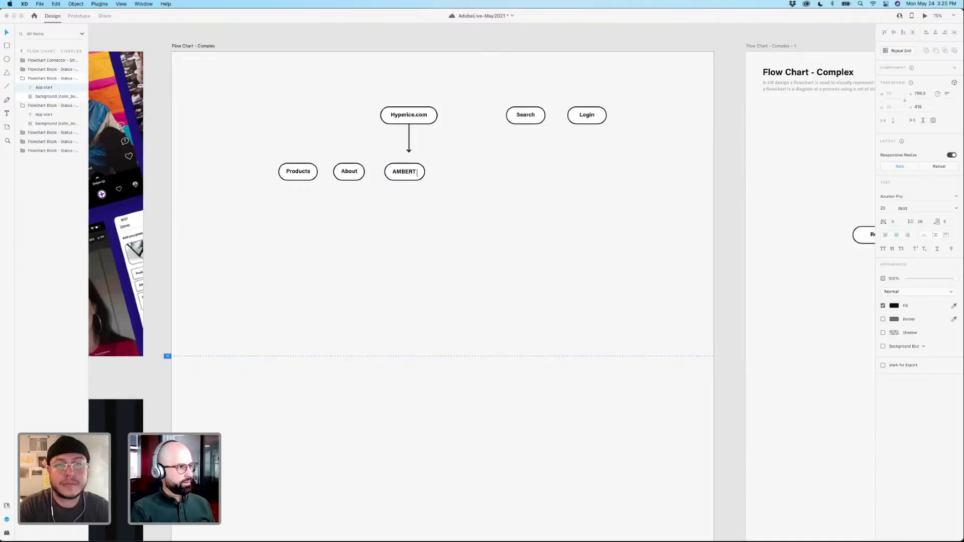
{"action": "type", "text": "ERE"}
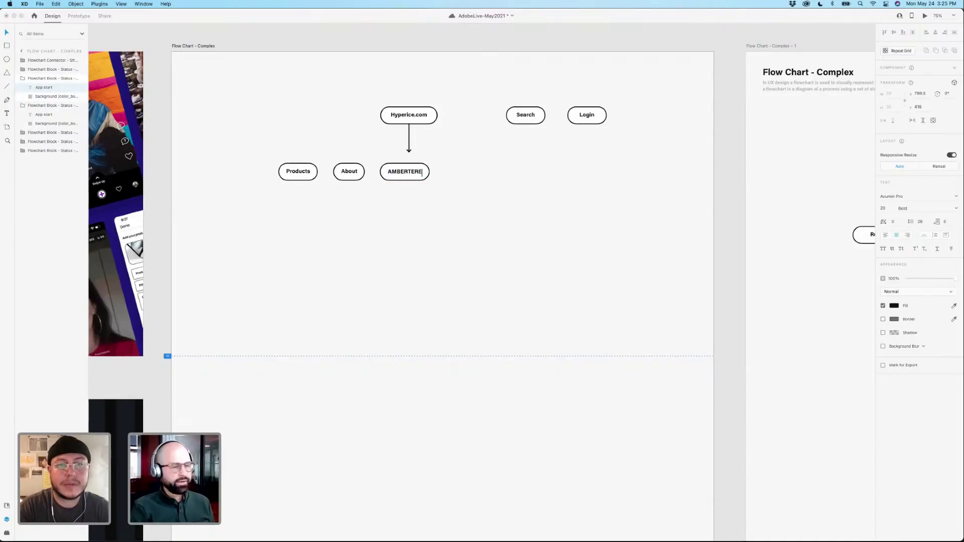
{"action": "key", "text": "super+z"}
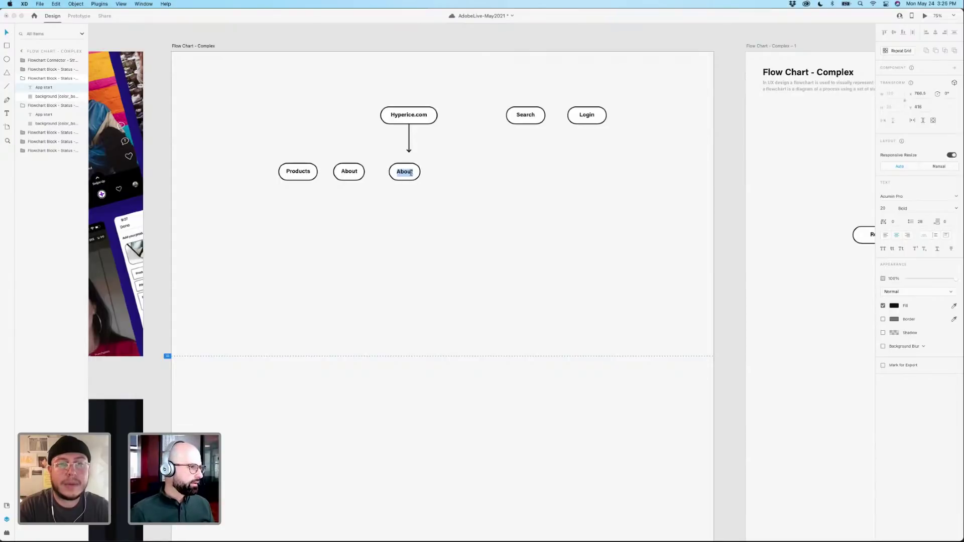
{"action": "left_click", "coordinate": [435, 187]}
Nudge the copied About block slightly closer to the original and relabel it as Stories.
{"action": "left_click_drag", "start_coordinate": [407, 172], "coordinate": [405, 172]}
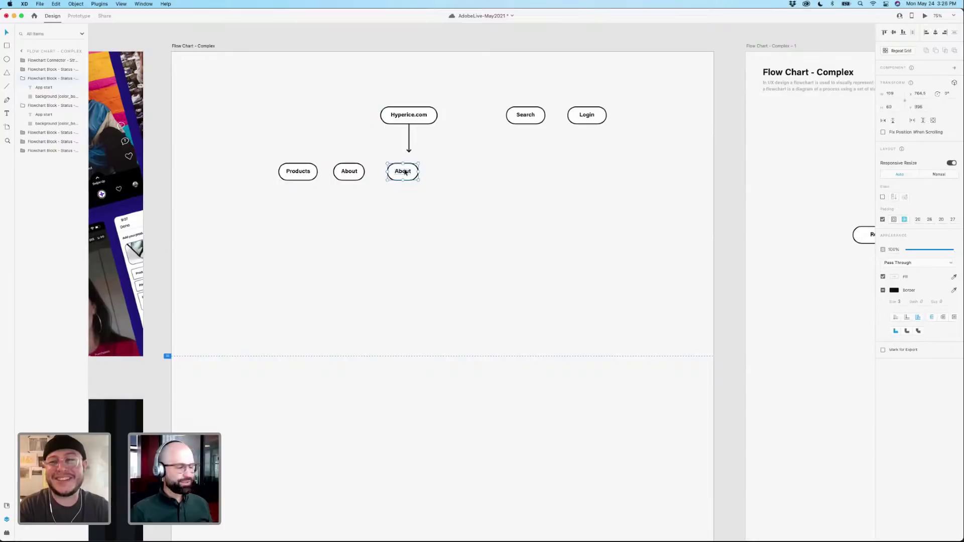
{"action": "left_click", "coordinate": [409, 185]}
{"action": "double_click", "coordinate": [402, 169]}
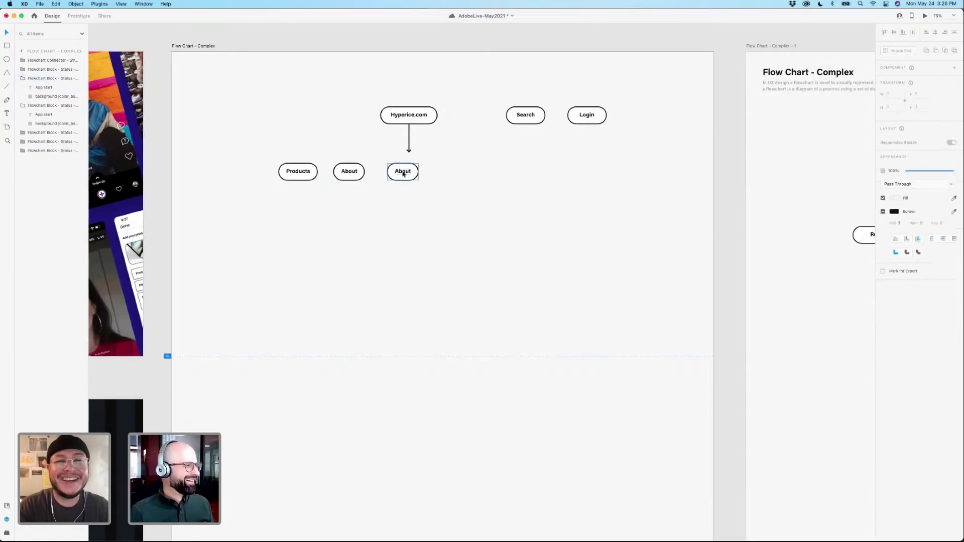
{"action": "double_click", "coordinate": [403, 171]}
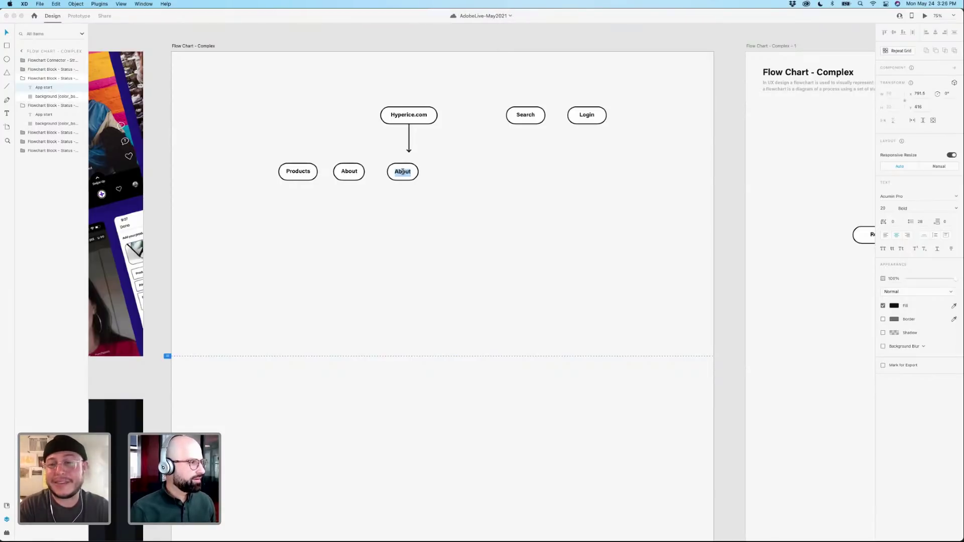
{"action": "key", "text": "Escape"}
{"action": "left_click", "coordinate": [456, 185]}
{"action": "left_click", "coordinate": [401, 175]}
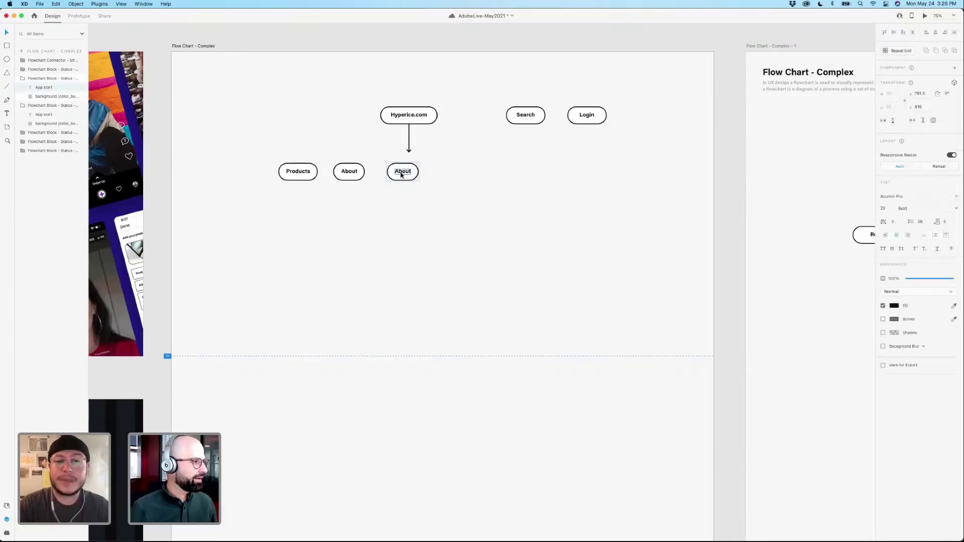
{"action": "double_click", "coordinate": [402, 173]}
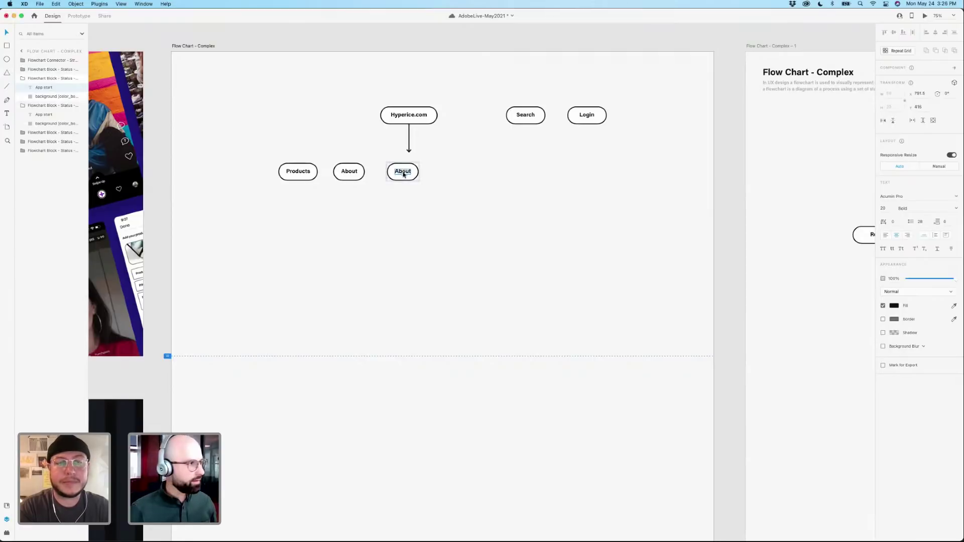
{"action": "type", "text": "St"}
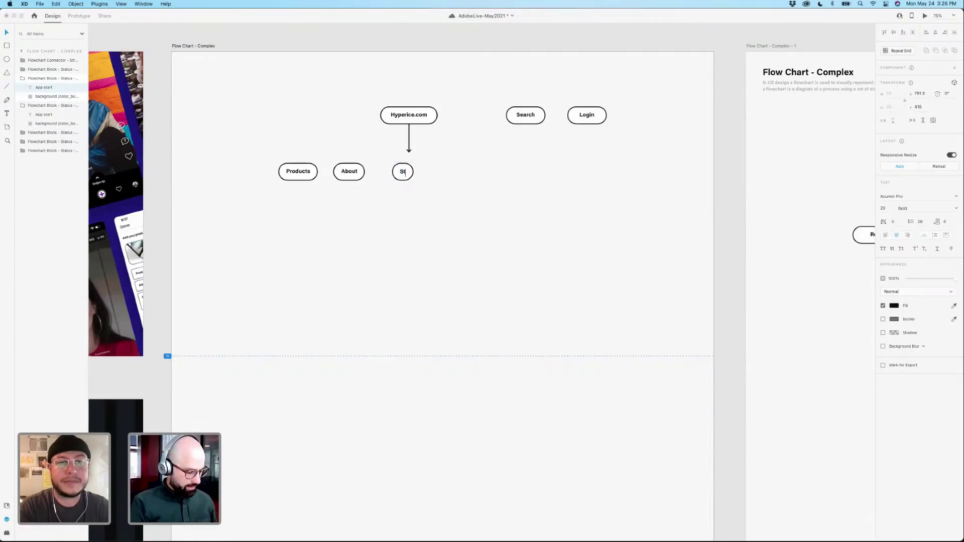
{"action": "type", "text": "ories"}
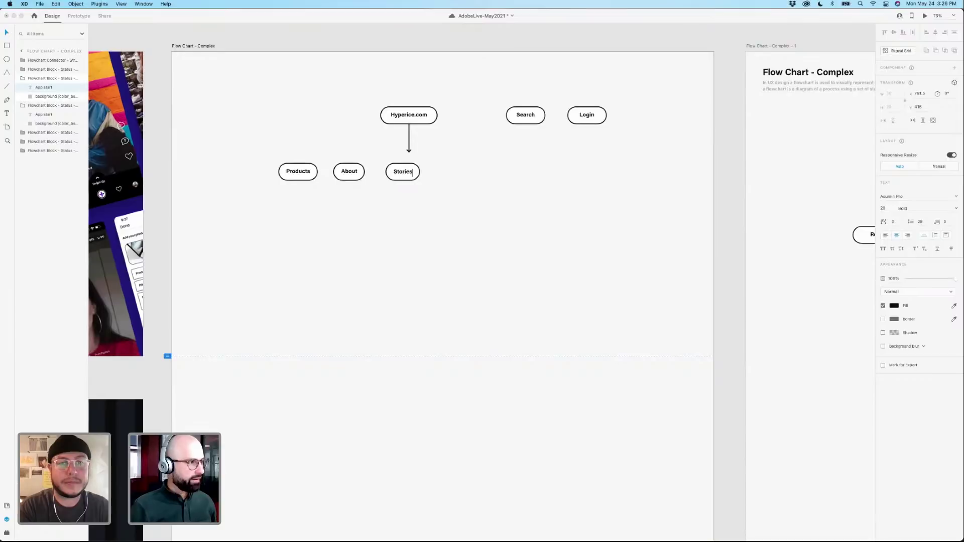
{"action": "key", "text": "Escape"}
Duplicate the Stories block to its right on the same row and relabel the copy as Support.
{"action": "left_click_drag", "start_coordinate": [409, 173], "coordinate": [463, 177]}
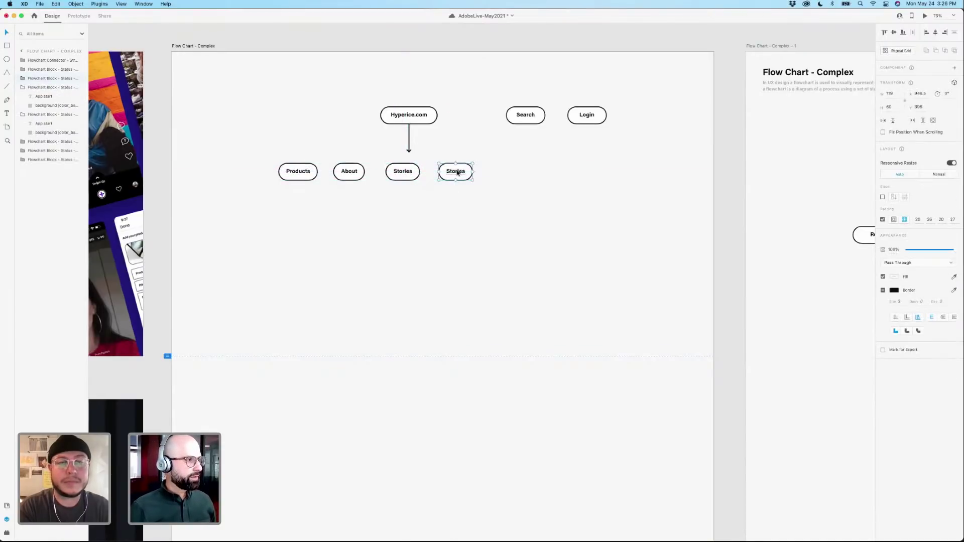
{"action": "double_click", "coordinate": [457, 170]}
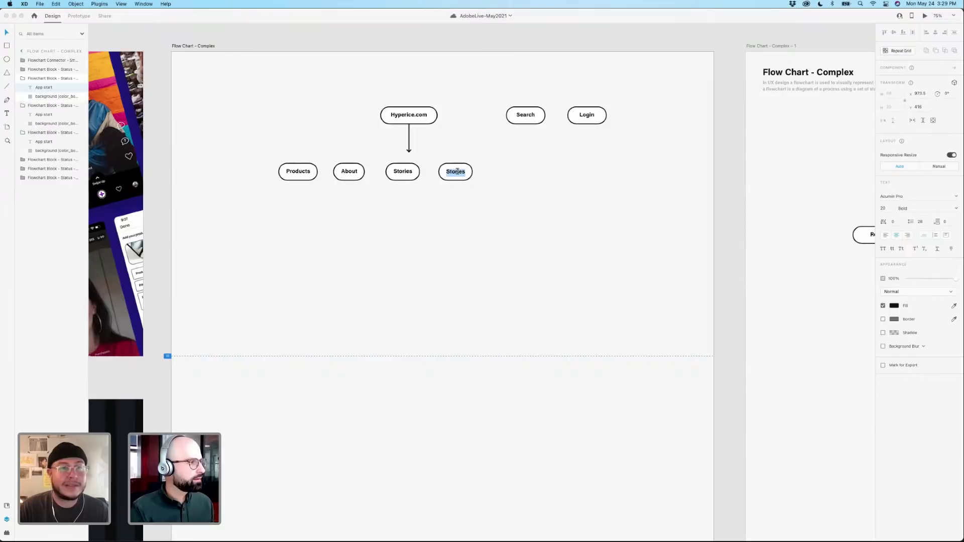
{"action": "key", "text": "Escape"}
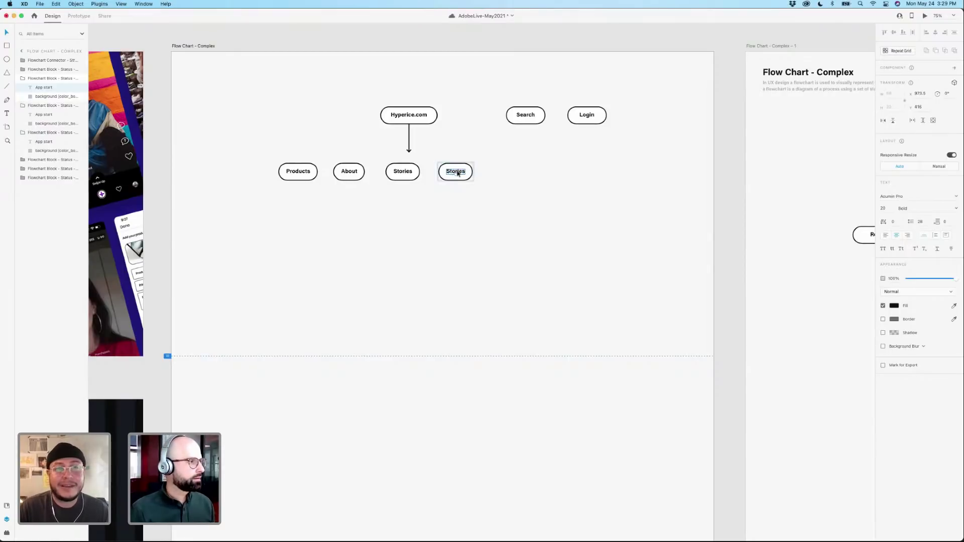
{"action": "double_click", "coordinate": [458, 171]}
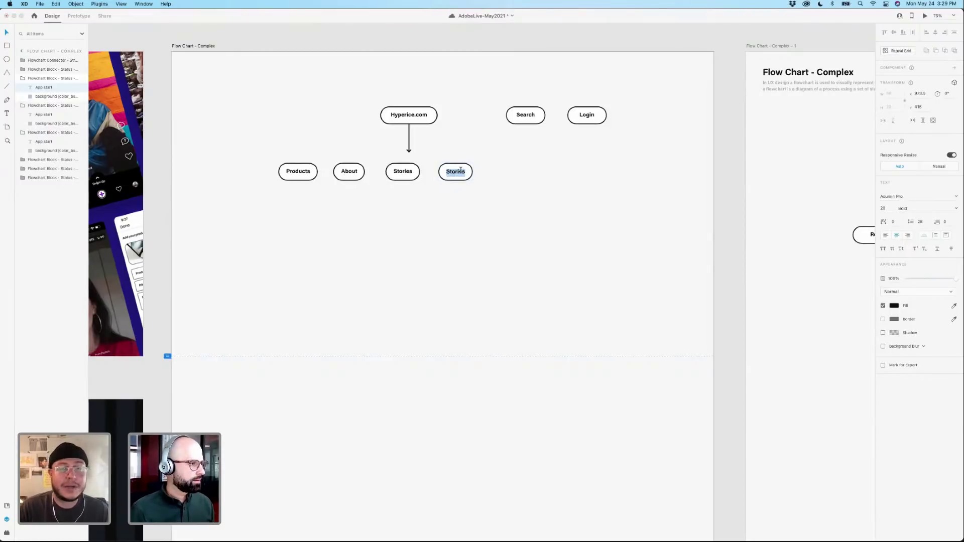
{"action": "type", "text": "Support"}
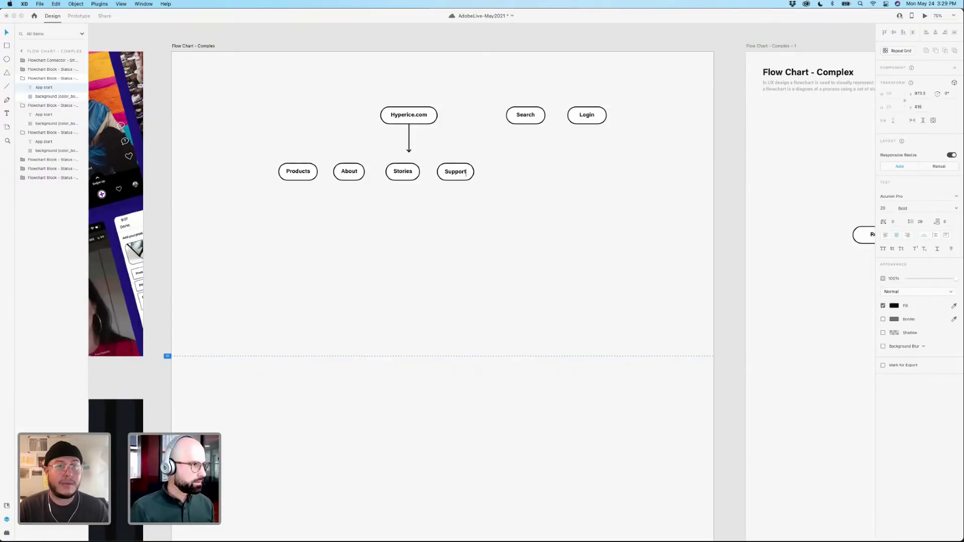
{"action": "key", "text": "Escape"}
Move the Support block farther right along its row, leaving a wider gap after Stories.
{"action": "left_click", "coordinate": [459, 180]}
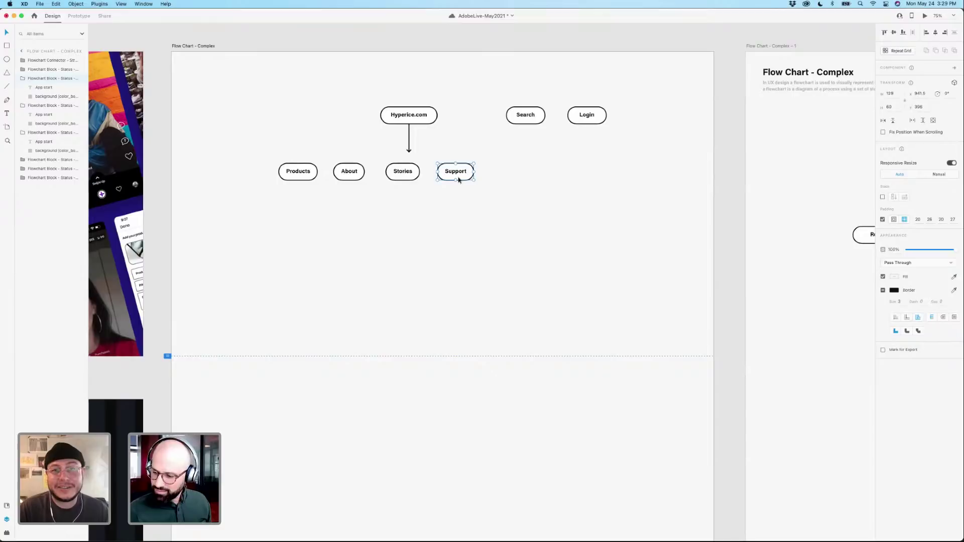
{"action": "left_click_drag", "start_coordinate": [458, 179], "coordinate": [498, 178]}
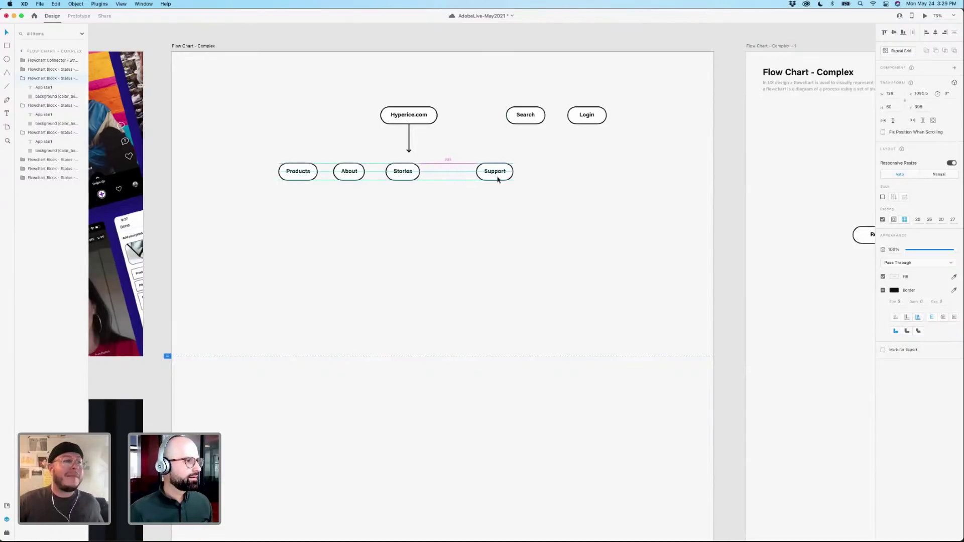
{"action": "left_click", "coordinate": [566, 168]}
{"action": "left_click", "coordinate": [525, 115]}
{"action": "left_click", "coordinate": [585, 116], "text": "shift"}
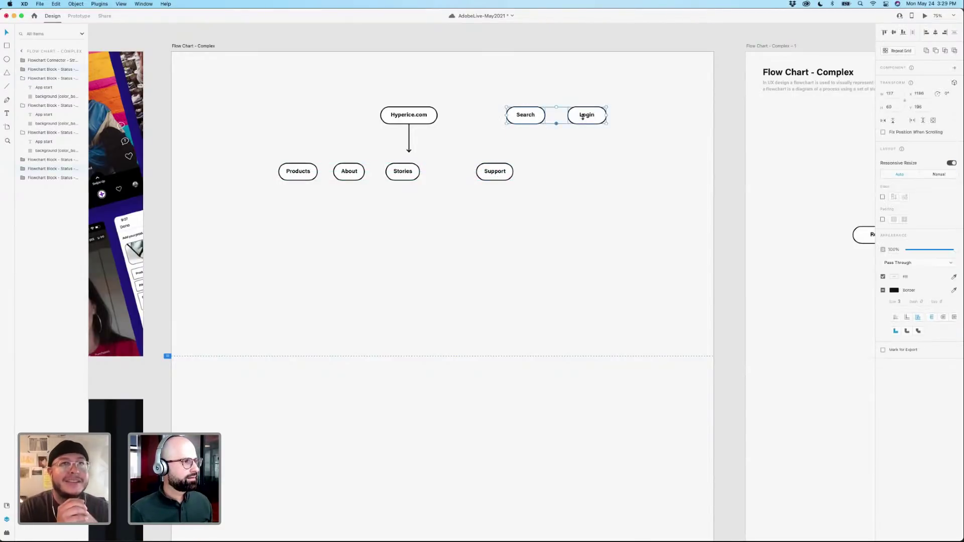
{"action": "left_click", "coordinate": [494, 144]}
Duplicate the arrow below Hyperice.com and place the copy between Hyperice.com and Search, rotated to point right.
{"action": "left_click_drag", "start_coordinate": [409, 143], "coordinate": [486, 133]}
{"action": "left_click_drag", "start_coordinate": [628, 198], "coordinate": [344, 170]}
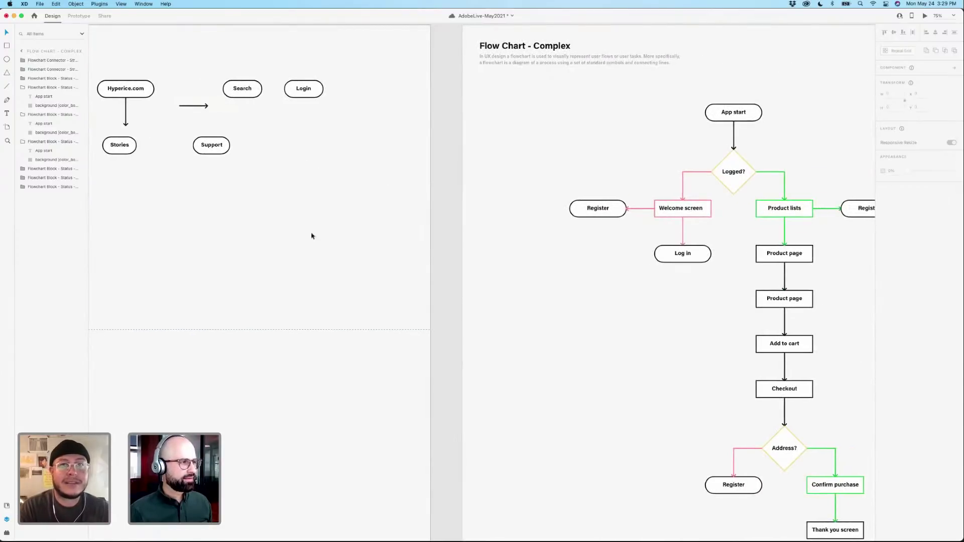
{"action": "left_click_drag", "start_coordinate": [312, 237], "coordinate": [669, 245]}
Duplicate the Products block and place the copy directly below the original, aligned with it.
{"action": "left_click", "coordinate": [355, 168]}
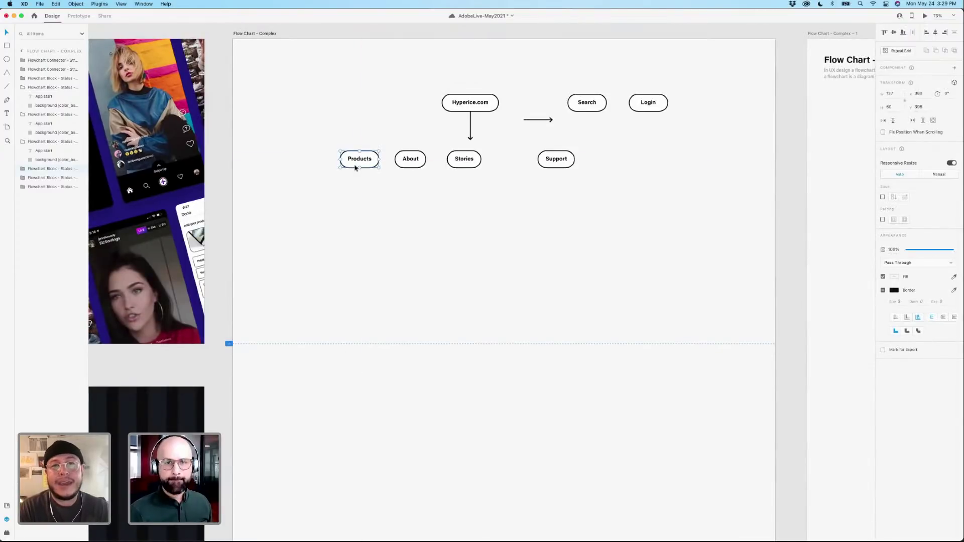
{"action": "left_click_drag", "start_coordinate": [355, 168], "coordinate": [361, 197]}
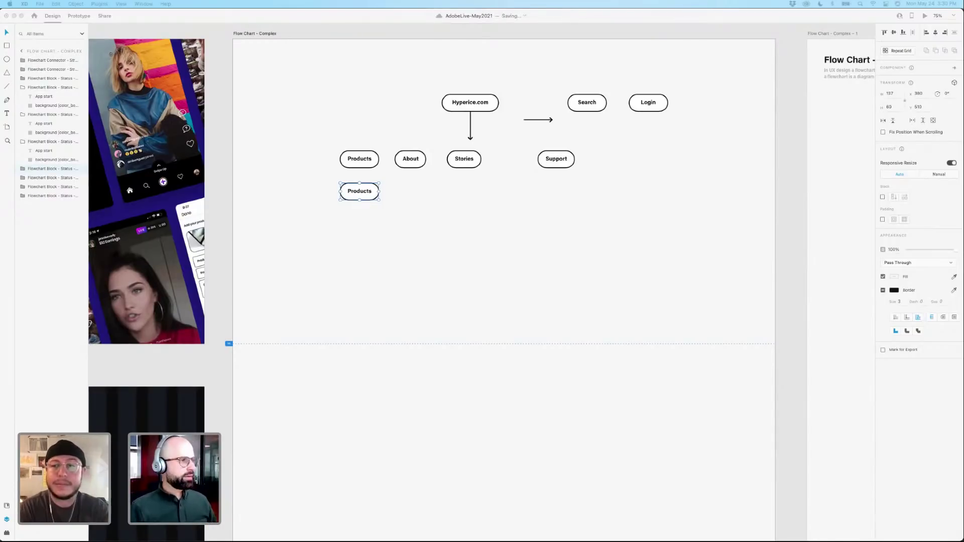
{"action": "left_click", "coordinate": [792, 100]}
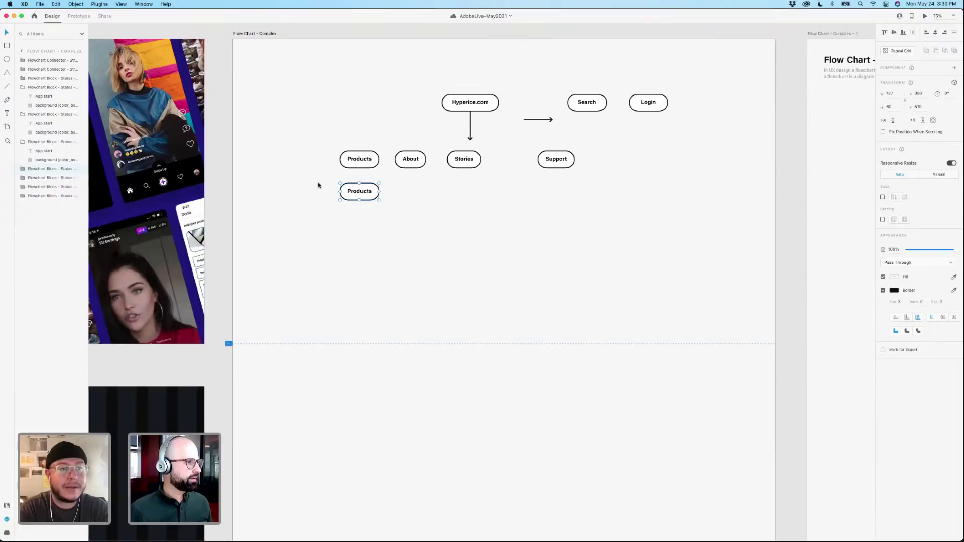
Move the Stories block slightly right along its row so it is centred beneath the Hyperice.com arrow.
{"action": "left_click", "coordinate": [440, 205]}
{"action": "left_click_drag", "start_coordinate": [467, 162], "coordinate": [473, 162]}
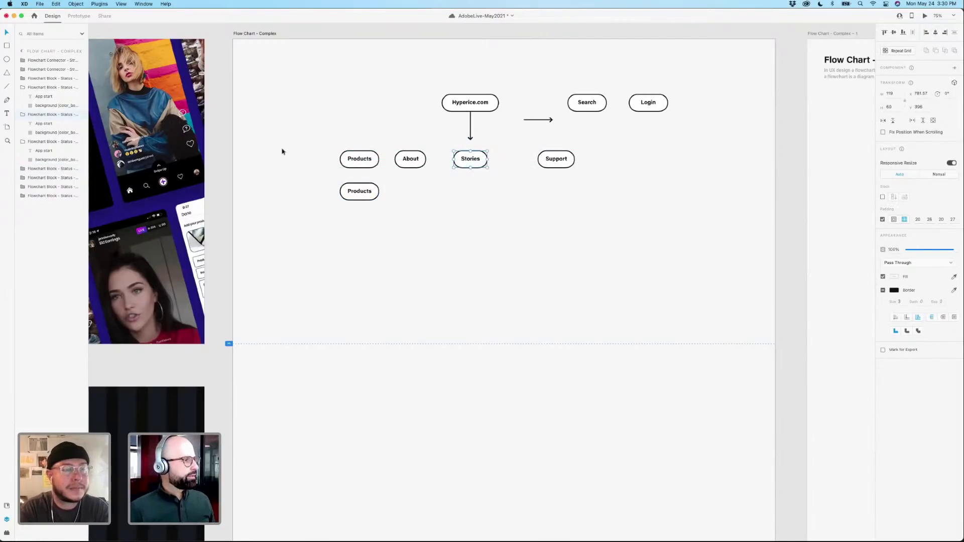
{"action": "left_click_drag", "start_coordinate": [282, 150], "coordinate": [652, 250]}
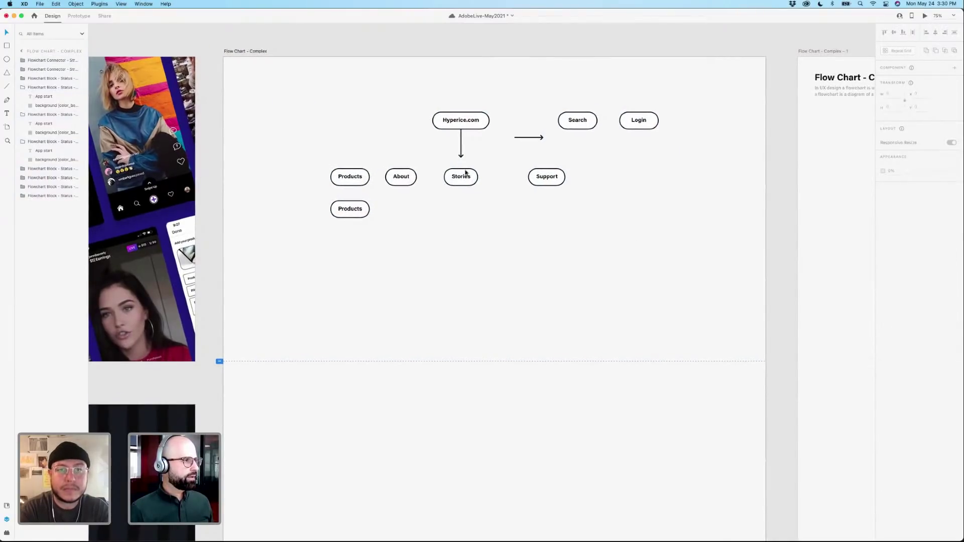
{"action": "left_click", "coordinate": [465, 121]}
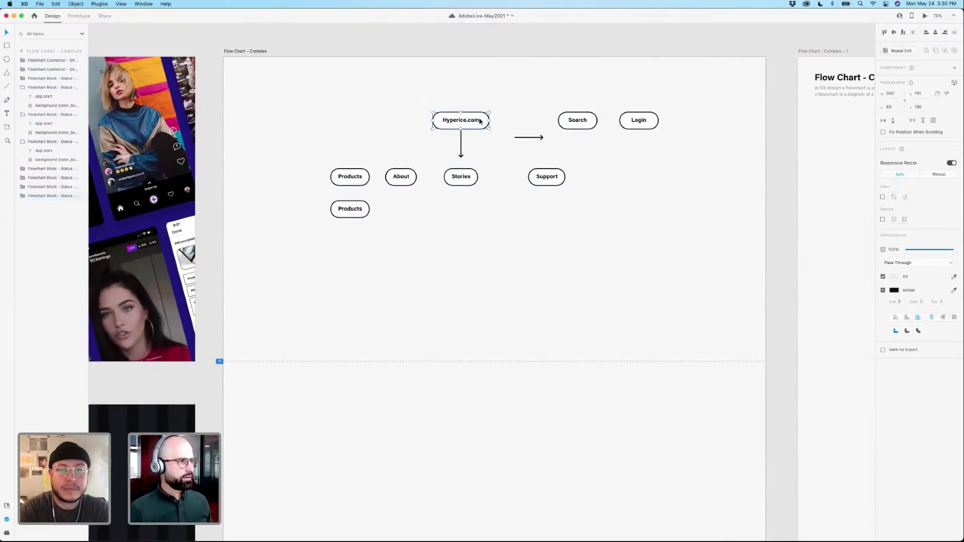
{"action": "left_click", "coordinate": [570, 124]}
{"action": "left_click", "coordinate": [630, 121]}
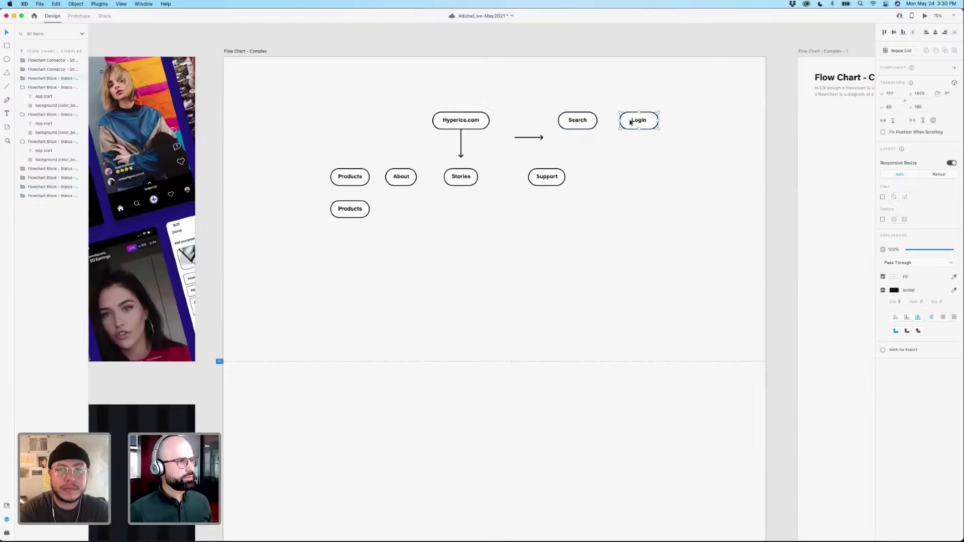
{"action": "left_click", "coordinate": [642, 123]}
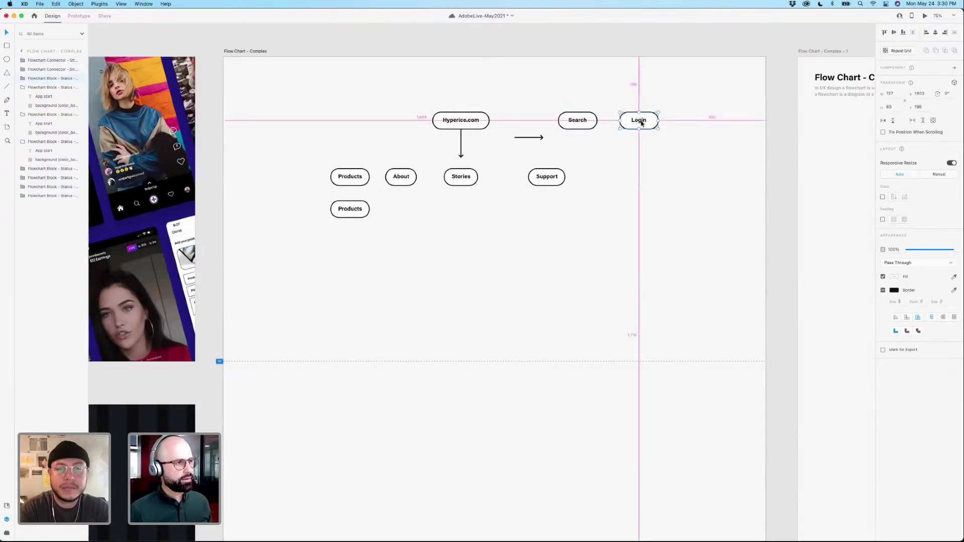
{"action": "left_click", "coordinate": [613, 173]}
Duplicate the About block, place the copy beside Login at the end of the upper row, and label it Liked.
{"action": "left_click_drag", "start_coordinate": [405, 181], "coordinate": [683, 124]}
{"action": "double_click", "coordinate": [683, 124]}
{"action": "double_click", "coordinate": [684, 122]}
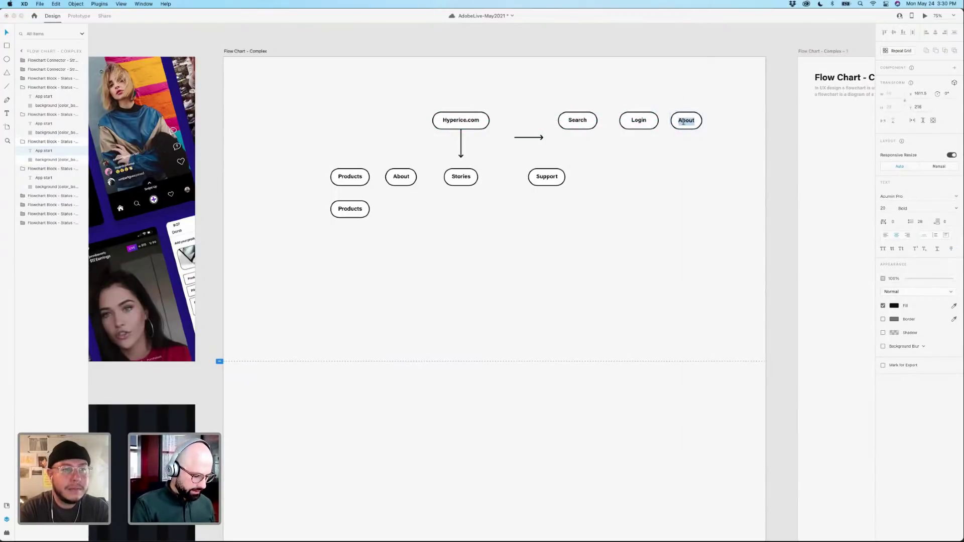
{"action": "type", "text": "Liked"}
{"action": "key", "text": "Escape"}
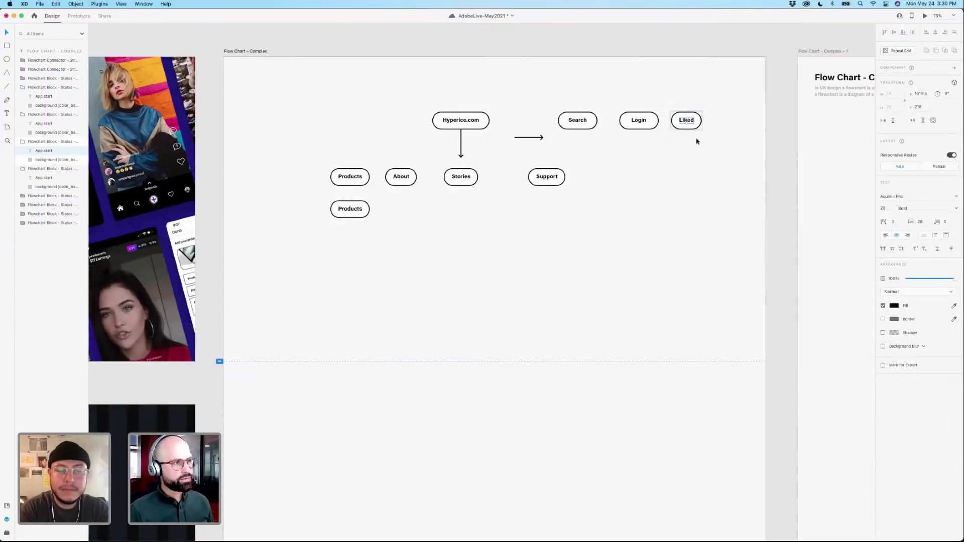
{"action": "left_click", "coordinate": [696, 141]}
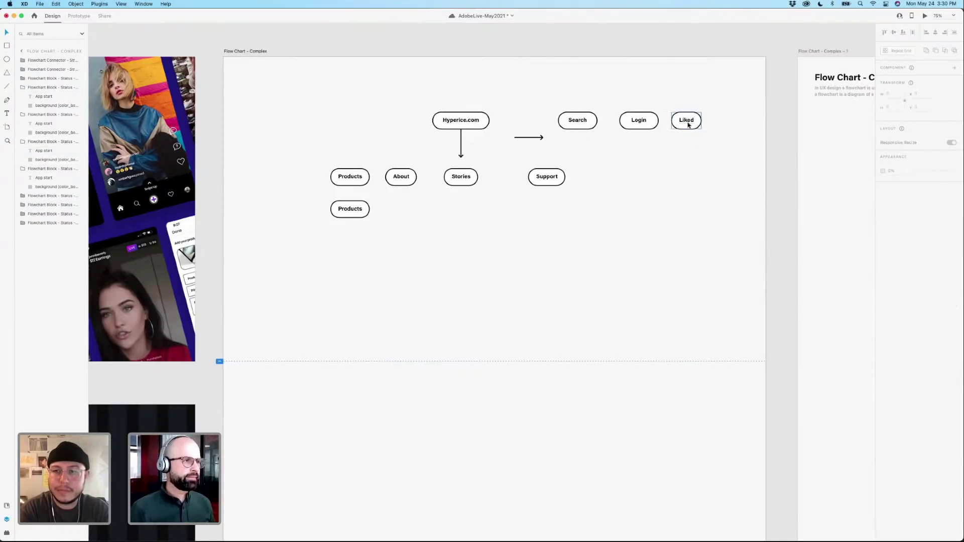
Relabel the Liked block as Wishlist and shift it slightly right along the row to widen its gap from Login.
{"action": "double_click", "coordinate": [687, 122]}
{"action": "double_click", "coordinate": [689, 121]}
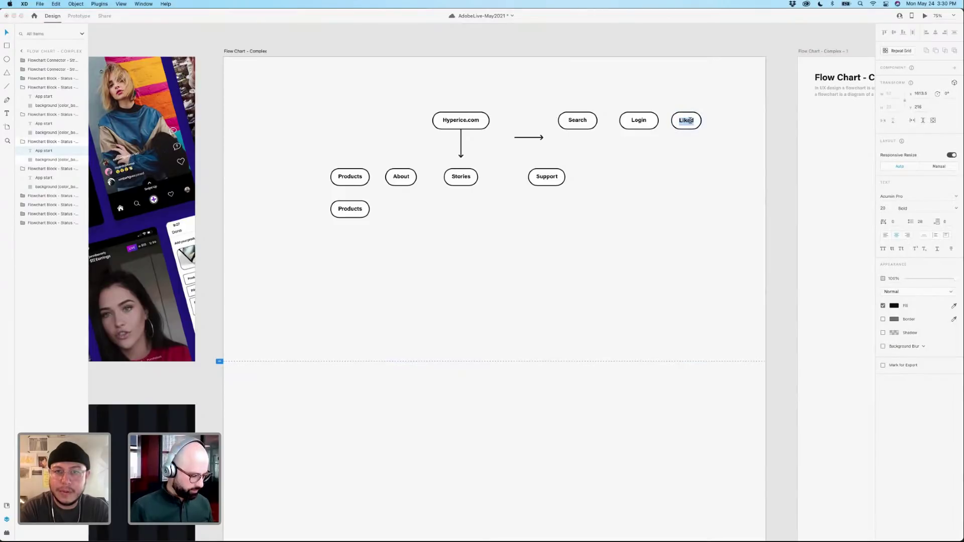
{"action": "type", "text": "Wish"}
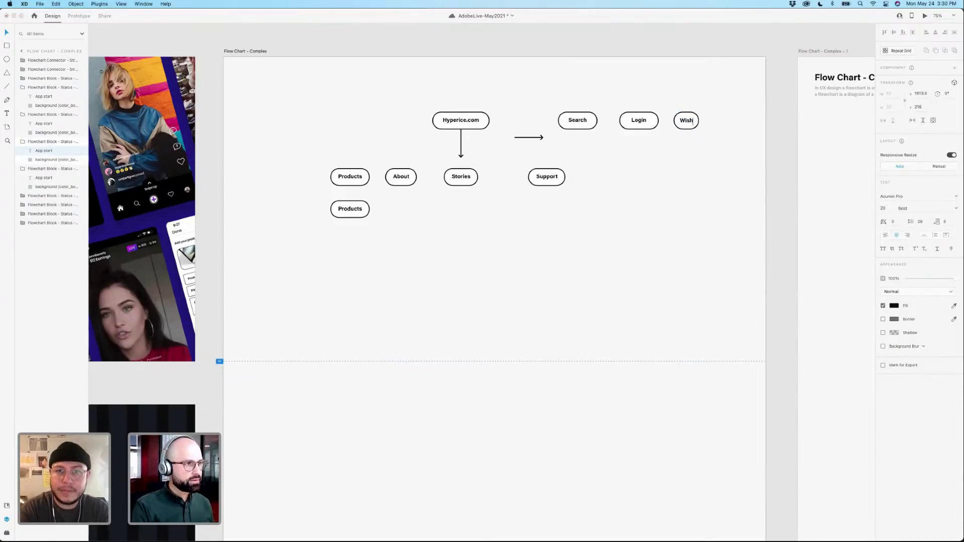
{"action": "type", "text": "list"}
{"action": "key", "text": "Escape"}
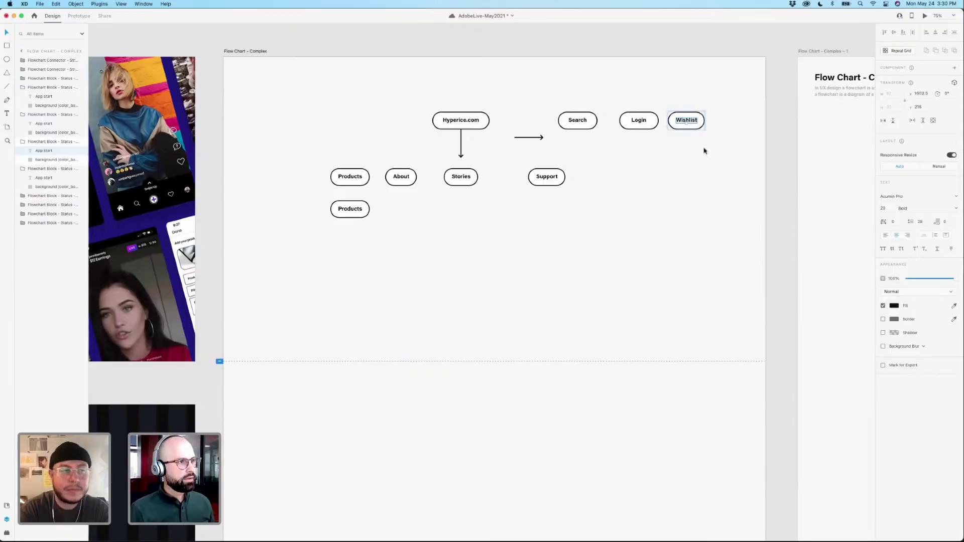
{"action": "left_click", "coordinate": [697, 128]}
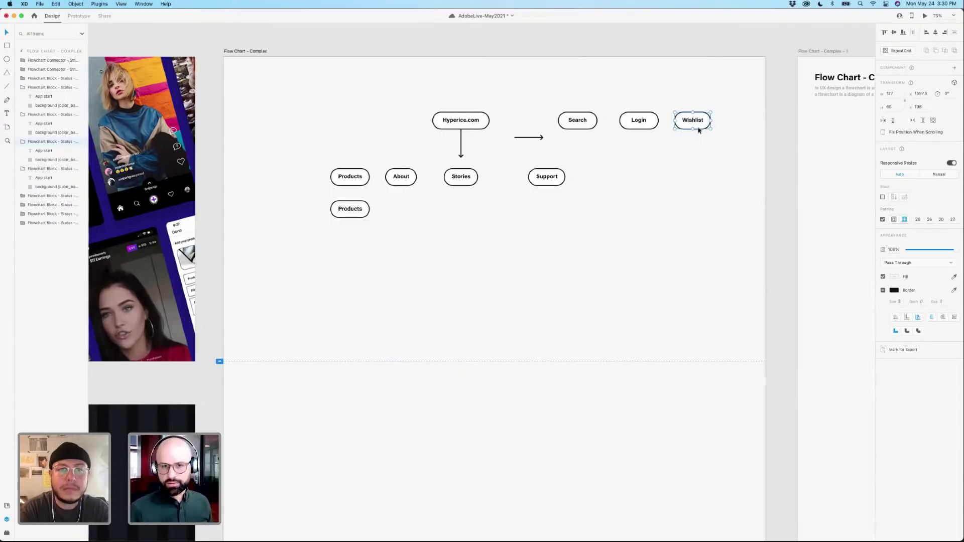
{"action": "left_click", "coordinate": [693, 159]}
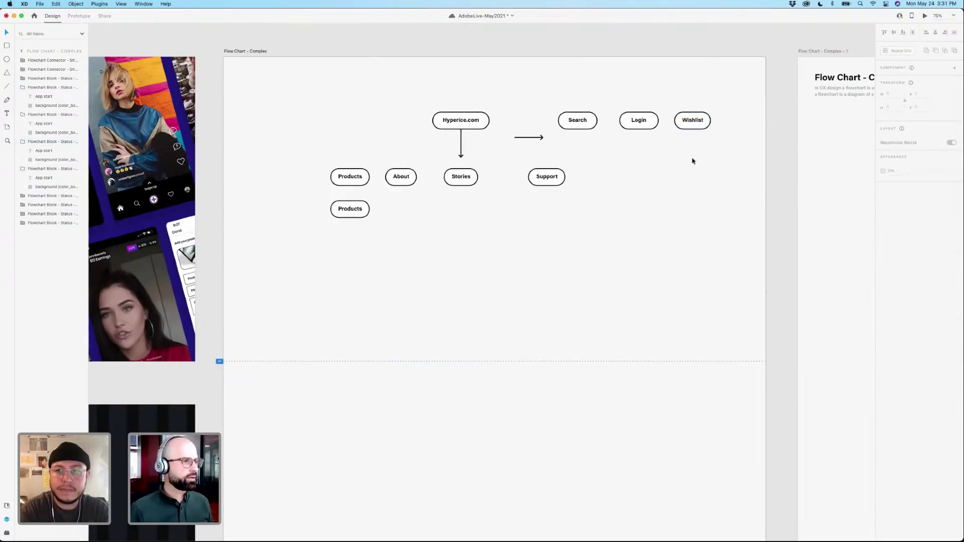
{"action": "left_click_drag", "start_coordinate": [663, 100], "coordinate": [721, 146]}
{"action": "left_click", "coordinate": [663, 101]}
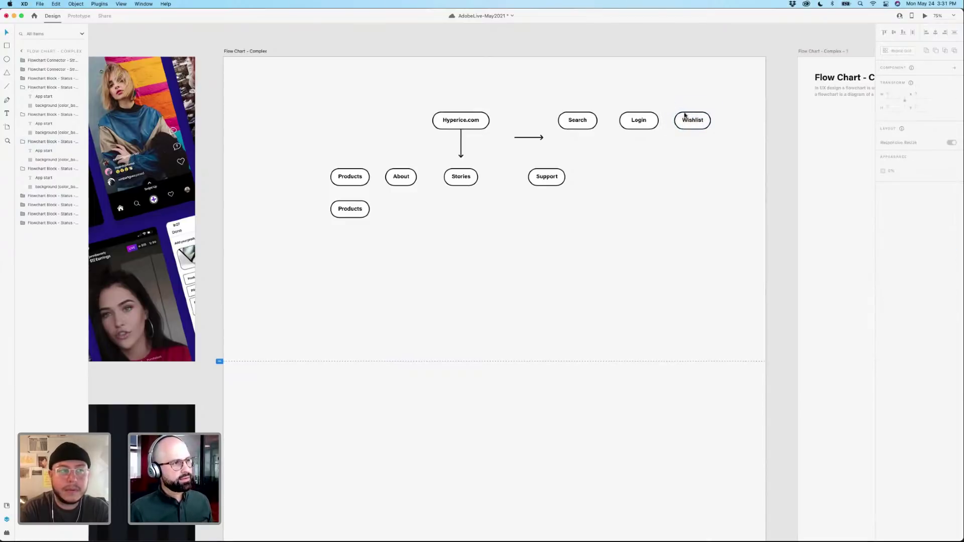
{"action": "mouse_move", "coordinate": [663, 101]}
{"action": "left_mouse_down"}
{"action": "mouse_move", "coordinate": [725, 144]}
{"action": "mouse_move", "coordinate": [667, 107]}
{"action": "left_mouse_up"}
{"action": "left_click", "coordinate": [724, 145]}
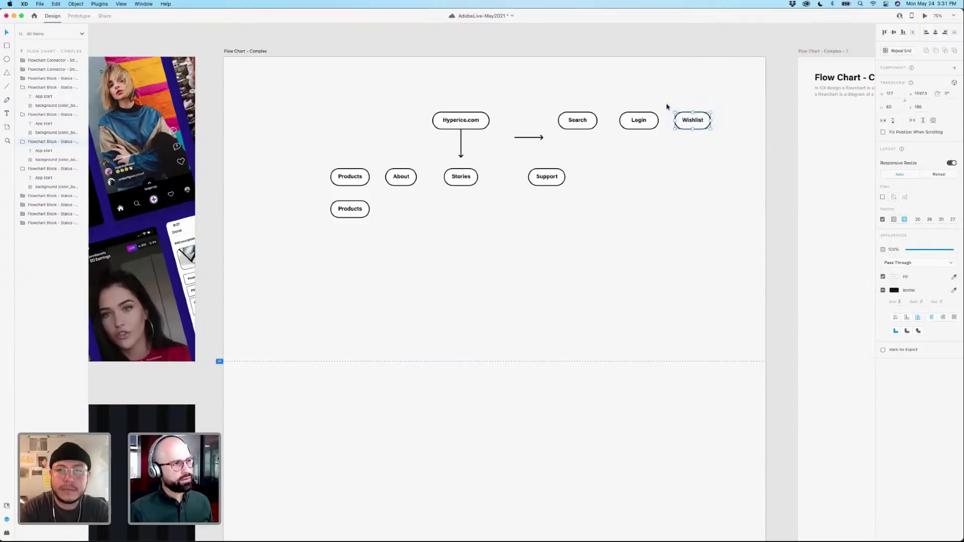
{"action": "left_click", "coordinate": [667, 106]}
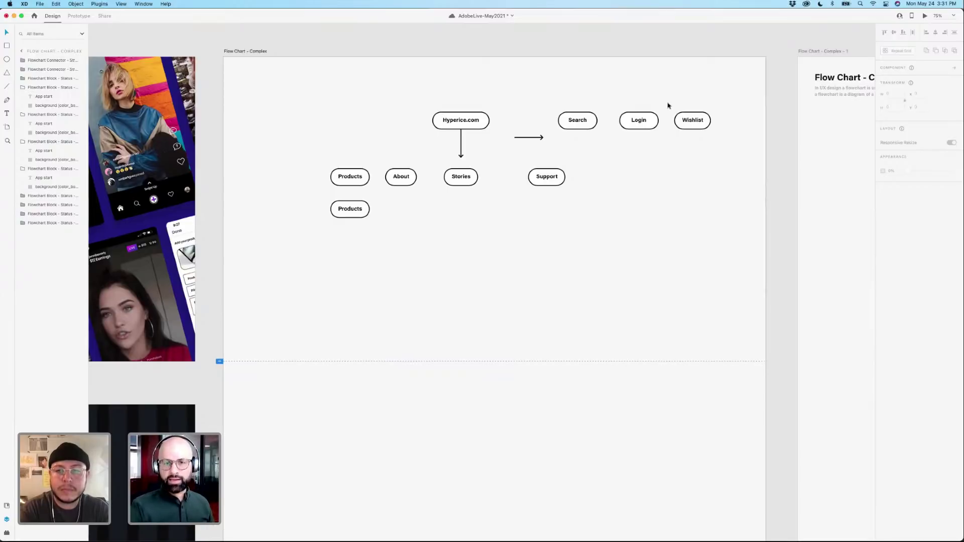
Save the document and delete the horizontal arrow between Hyperice.com and Search.
{"action": "key", "text": "super+s"}
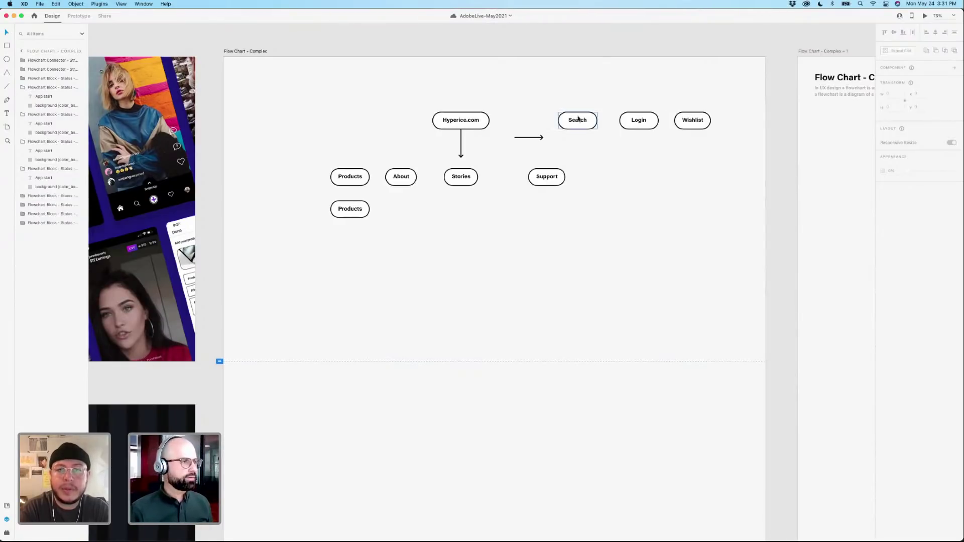
{"action": "left_click_drag", "start_coordinate": [603, 141], "coordinate": [615, 135]}
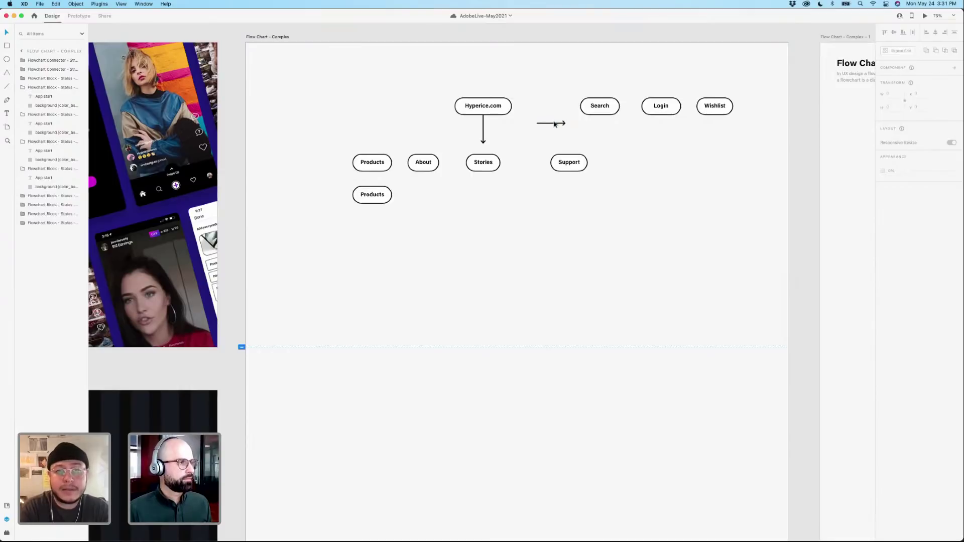
{"action": "left_click", "coordinate": [554, 123]}
{"action": "key", "text": "Delete"}
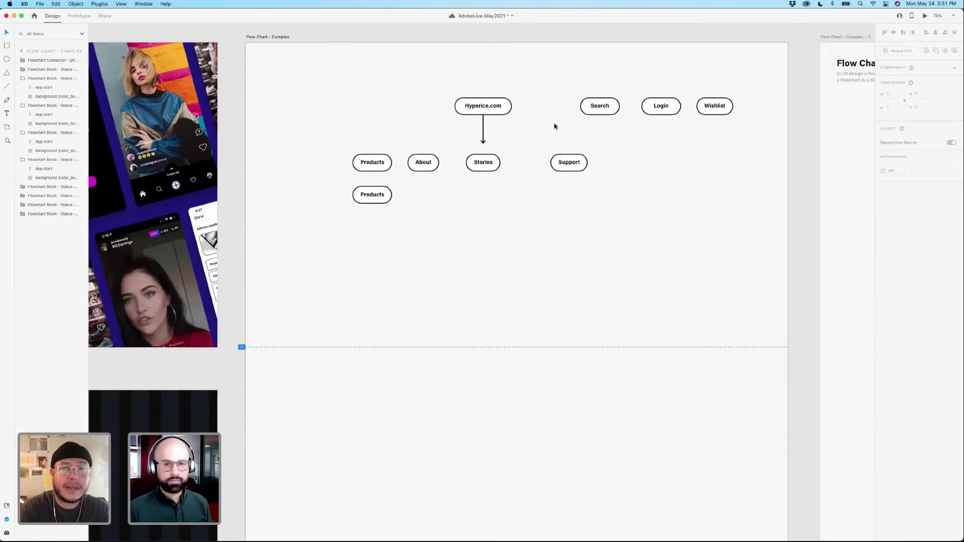
Move the upper Products block slightly left along its row, and move its duplicate lower and farther left beneath it.
{"action": "scroll", "coordinate": [554, 127], "scroll_direction": "right", "scroll_amount": 2}
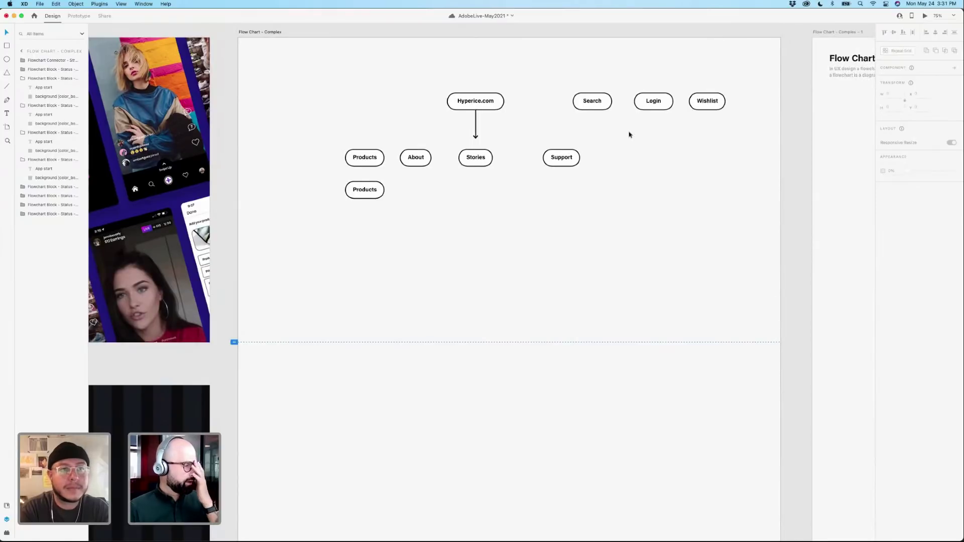
{"action": "scroll", "coordinate": [628, 144], "scroll_direction": "down", "scroll_amount": 2}
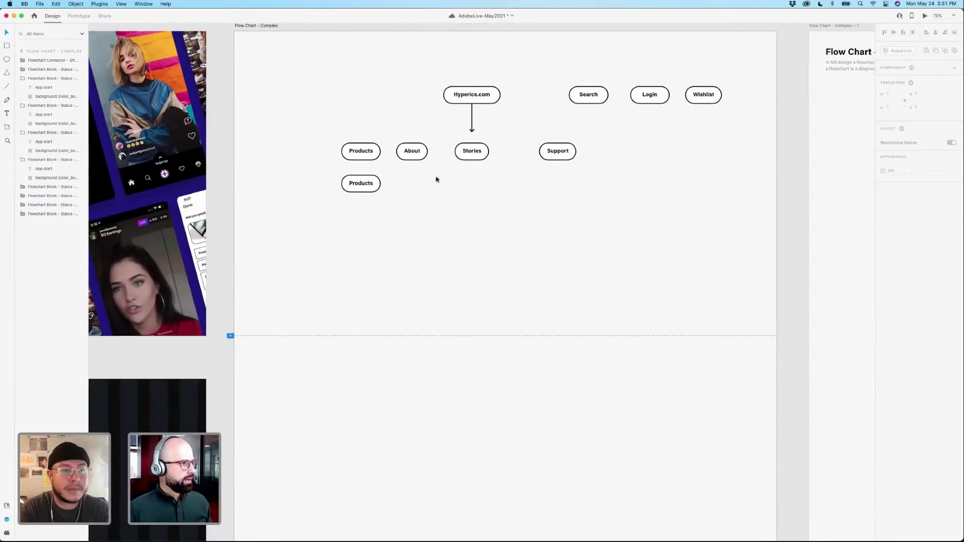
{"action": "left_click_drag", "start_coordinate": [369, 152], "coordinate": [357, 153]}
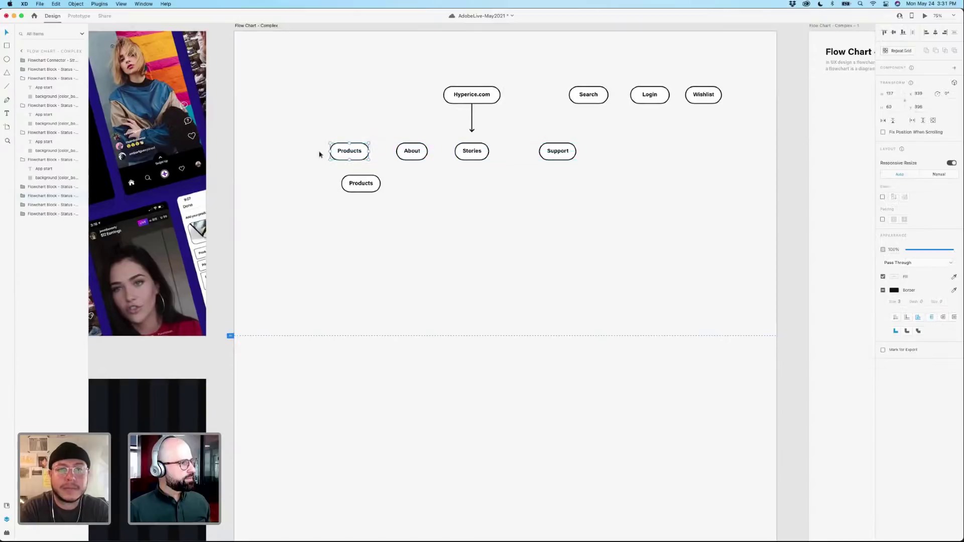
{"action": "left_click_drag", "start_coordinate": [299, 148], "coordinate": [587, 170]}
{"action": "left_click", "coordinate": [583, 193]}
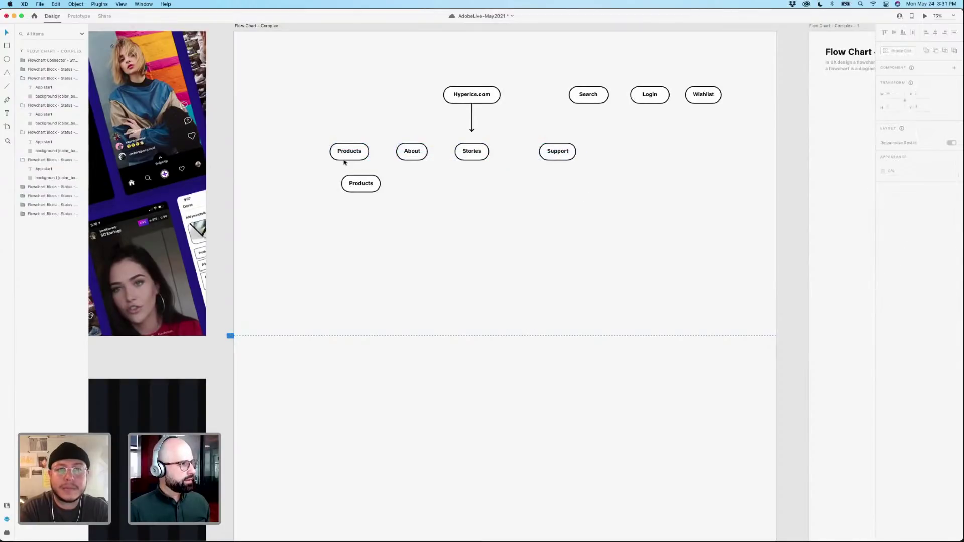
{"action": "left_click", "coordinate": [346, 159]}
{"action": "left_click_drag", "start_coordinate": [360, 189], "coordinate": [341, 202]}
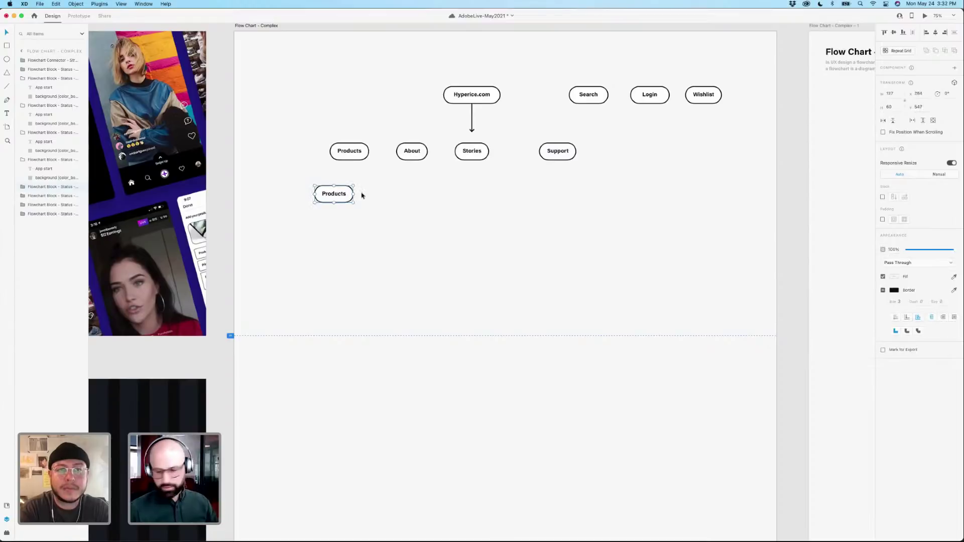
{"action": "left_click", "coordinate": [419, 155]}
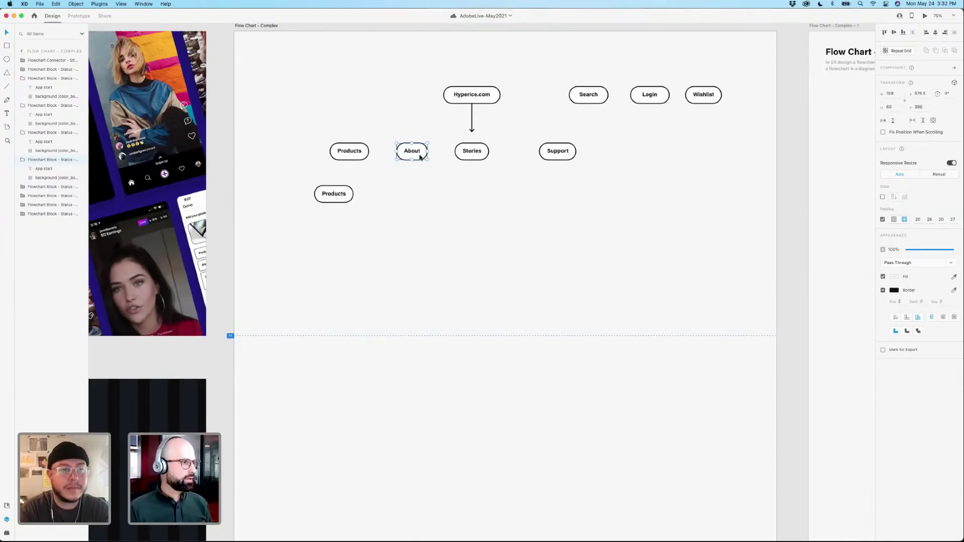
{"action": "left_click", "coordinate": [513, 194]}
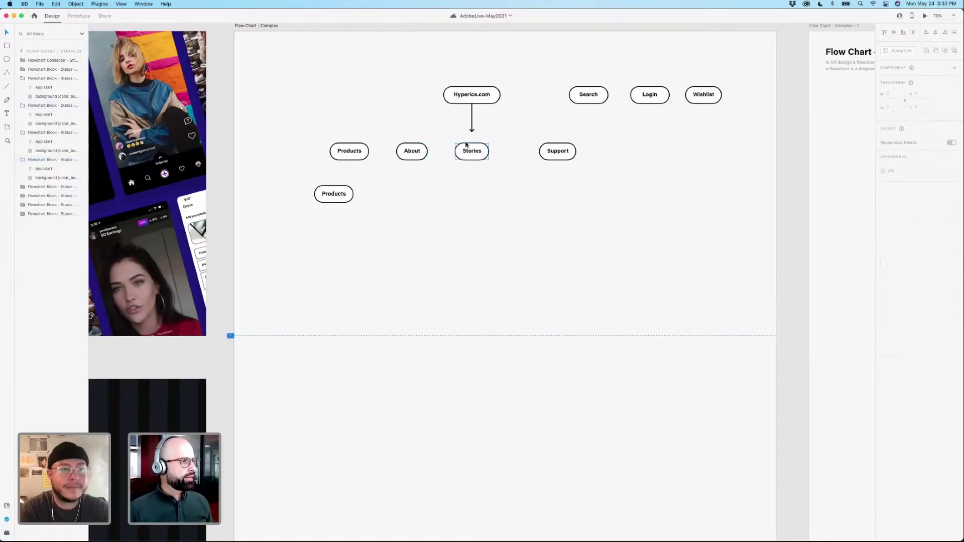
{"action": "left_click", "coordinate": [485, 157]}
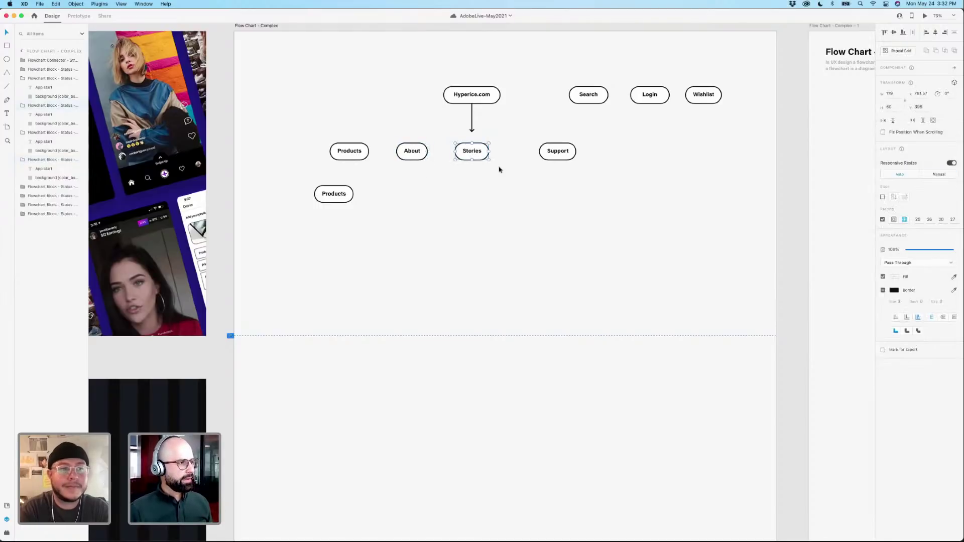
{"action": "double_click", "coordinate": [472, 152]}
{"action": "left_click", "coordinate": [472, 154]}
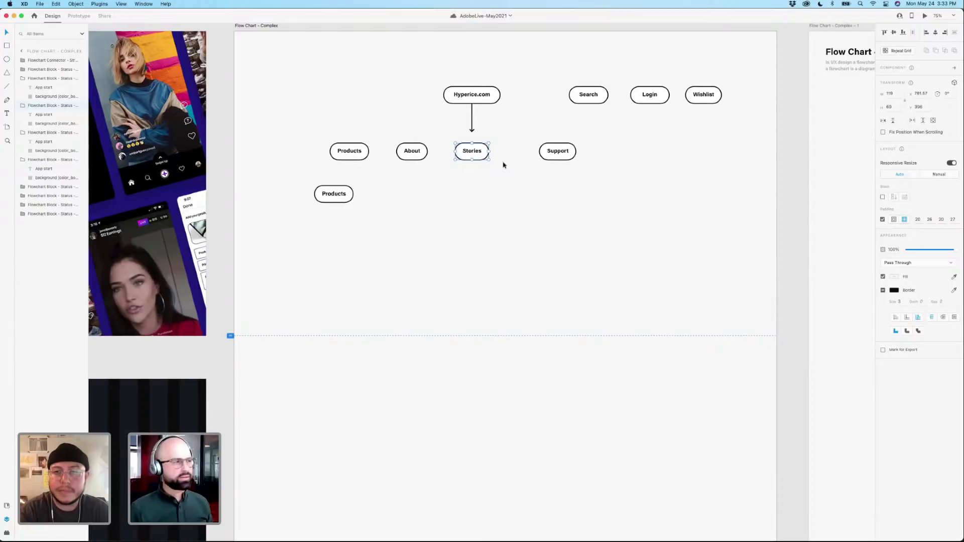
{"action": "left_click", "coordinate": [500, 148]}
{"action": "left_click", "coordinate": [478, 151]}
{"action": "left_click", "coordinate": [512, 163]}
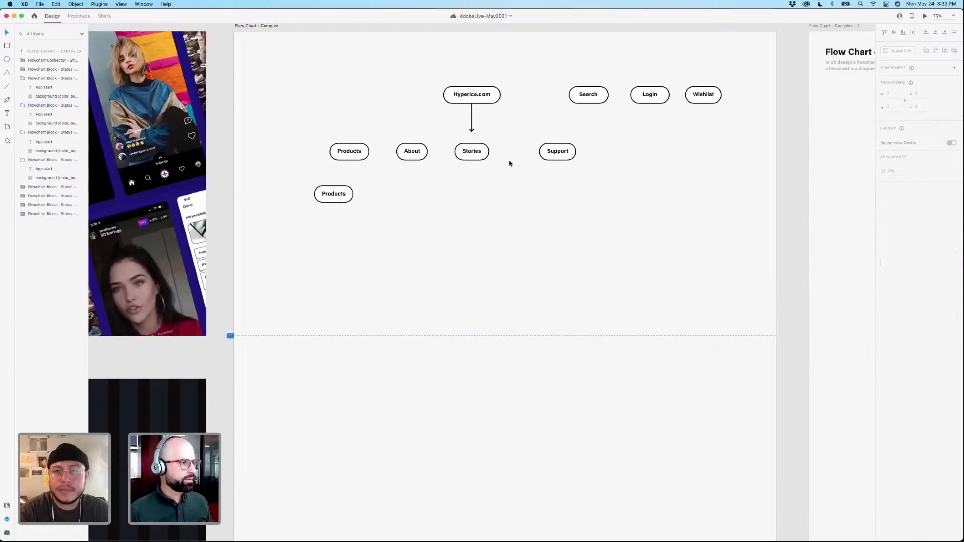
{"action": "left_click", "coordinate": [474, 154]}
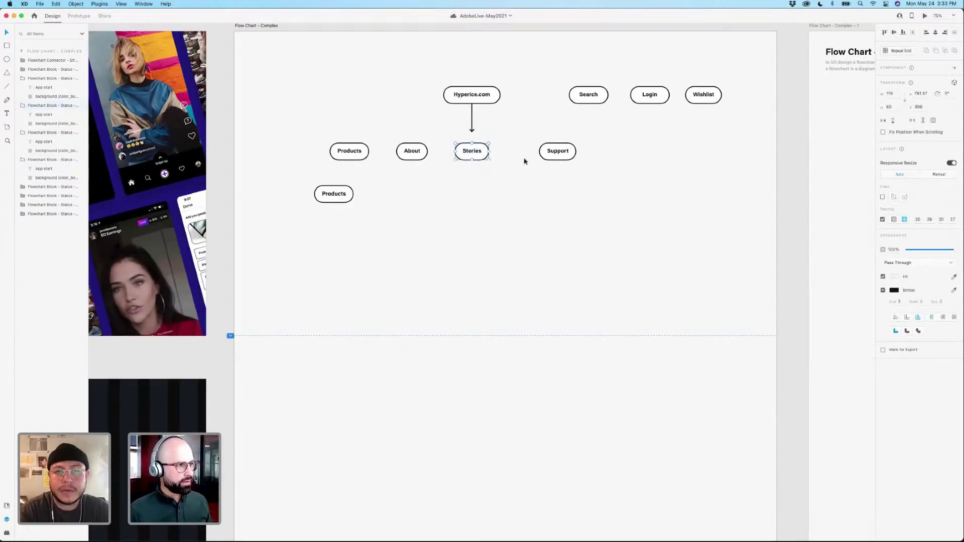
{"action": "left_click", "coordinate": [524, 161]}
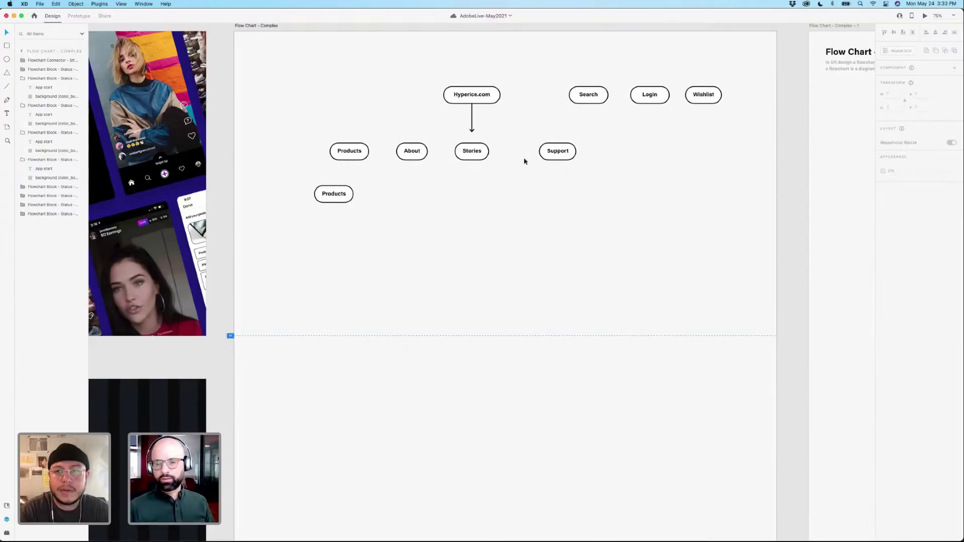
{"action": "left_click", "coordinate": [470, 152]}
{"action": "left_click", "coordinate": [512, 158]}
{"action": "left_click_drag", "start_coordinate": [518, 158], "coordinate": [494, 160]}
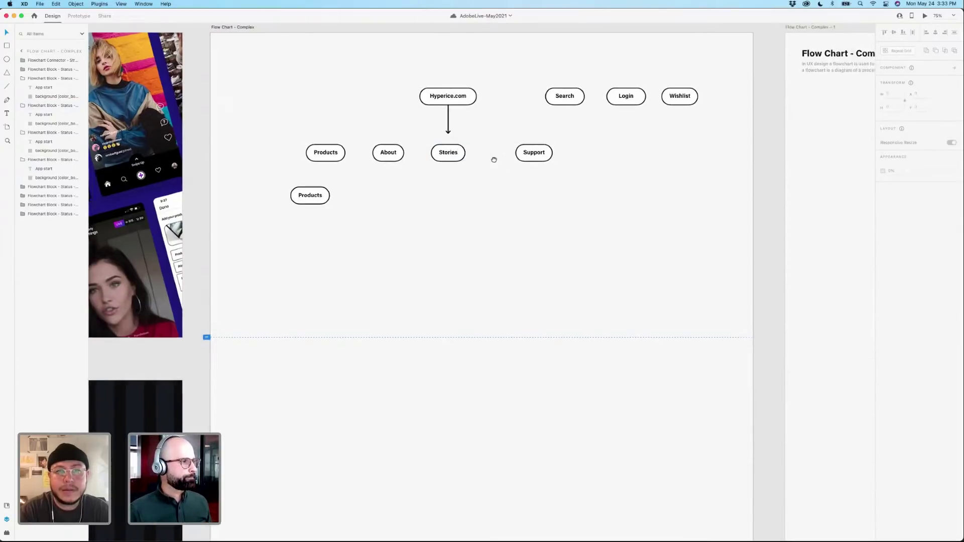
{"action": "left_click", "coordinate": [510, 154]}
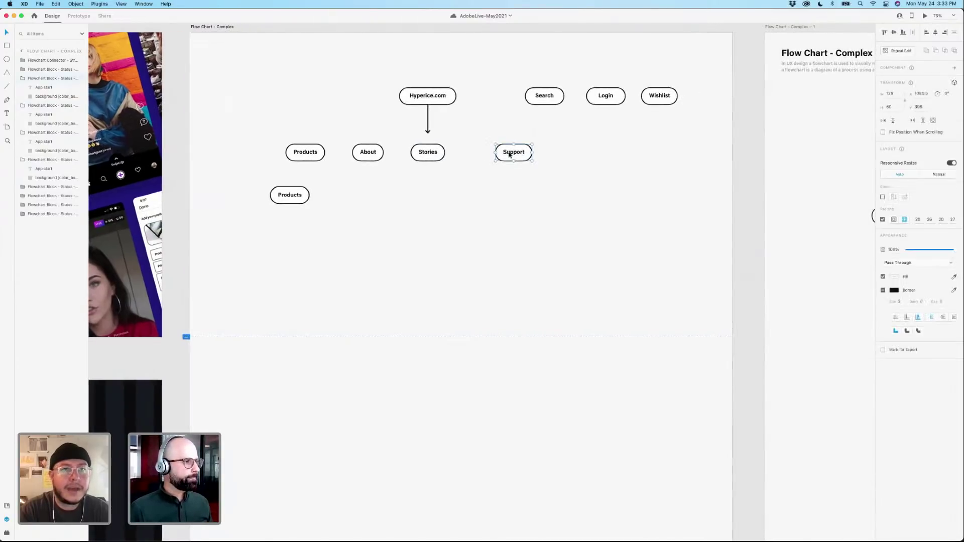
{"action": "left_click", "coordinate": [484, 181]}
Distribute the upper Products, About, Stories and Support blocks evenly along their row, and shift the four blocks together slightly right.
{"action": "left_click_drag", "start_coordinate": [274, 151], "coordinate": [549, 161]}
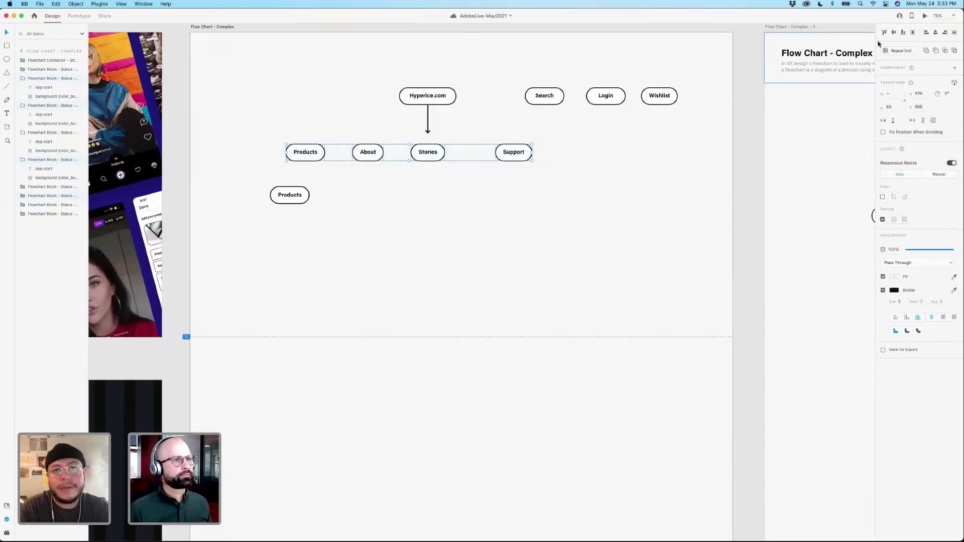
{"action": "left_click", "coordinate": [912, 33]}
{"action": "left_click_drag", "start_coordinate": [446, 157], "coordinate": [465, 157]}
{"action": "left_click", "coordinate": [531, 196]}
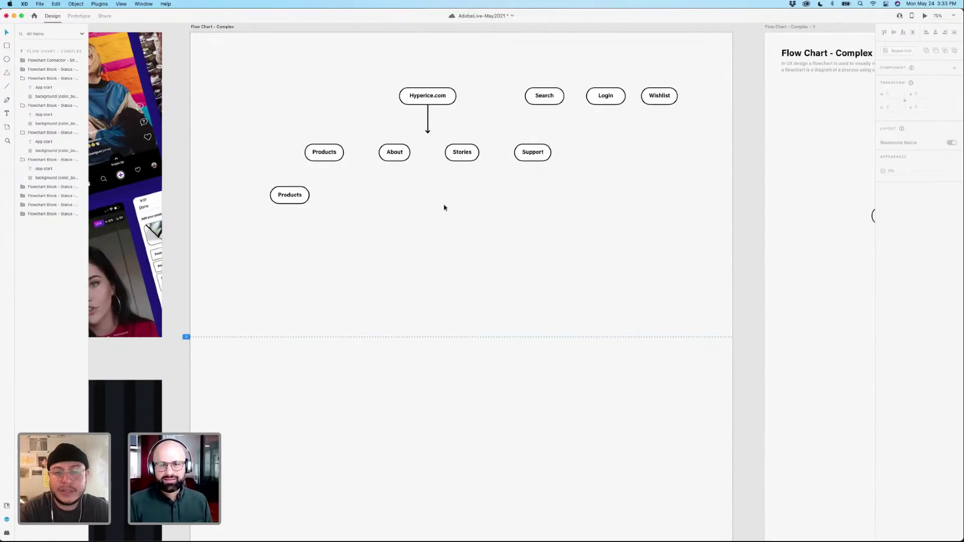
Move the lower Products block slightly up and to the left.
{"action": "left_click_drag", "start_coordinate": [302, 196], "coordinate": [290, 191]}
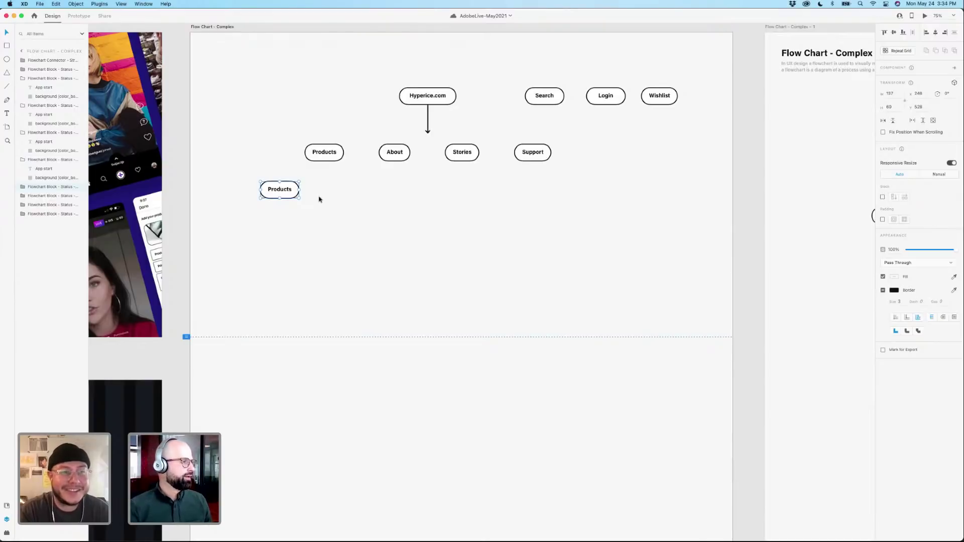
Nudge the lower Products block slightly up and save the document.
{"action": "left_click", "coordinate": [319, 200]}
{"action": "left_click", "coordinate": [279, 190]}
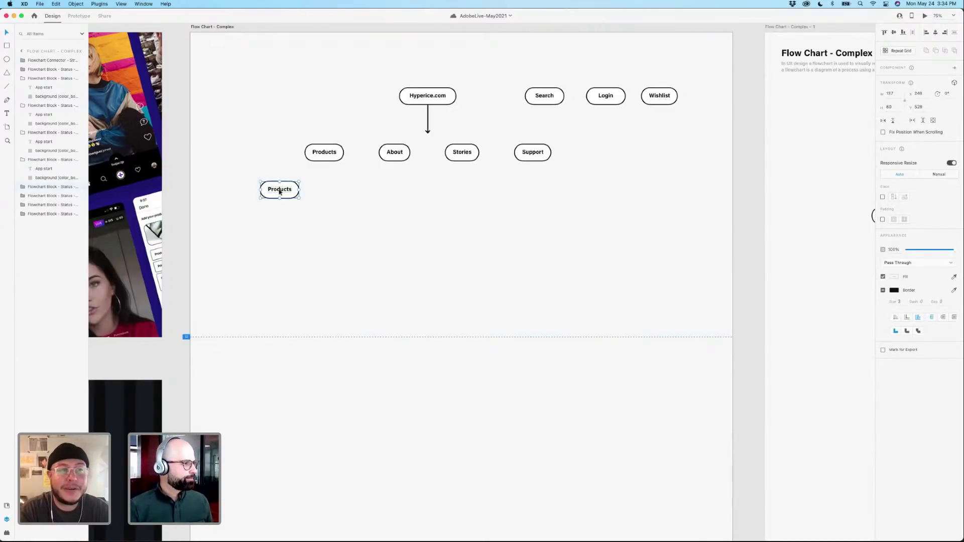
{"action": "double_click", "coordinate": [280, 191]}
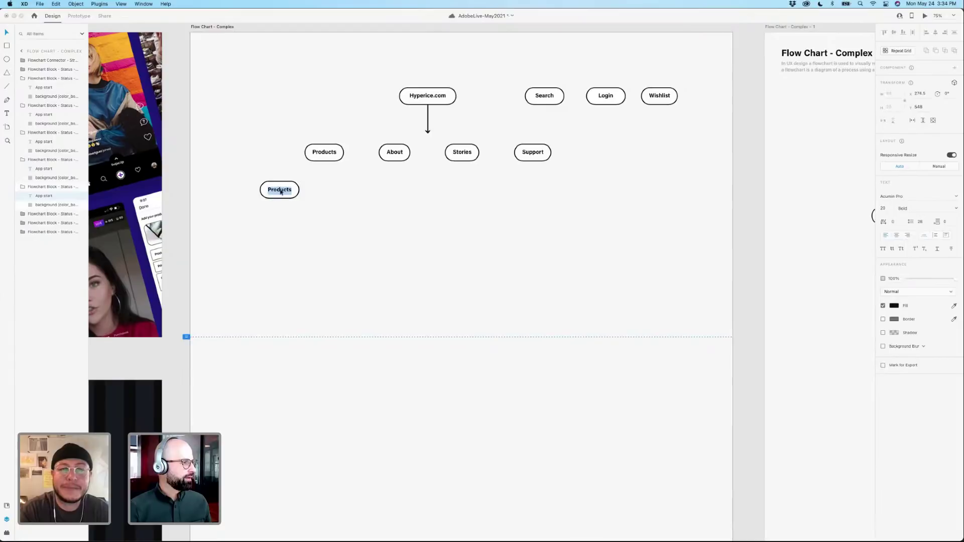
{"action": "left_click", "coordinate": [318, 195]}
{"action": "left_click_drag", "start_coordinate": [284, 192], "coordinate": [283, 188]}
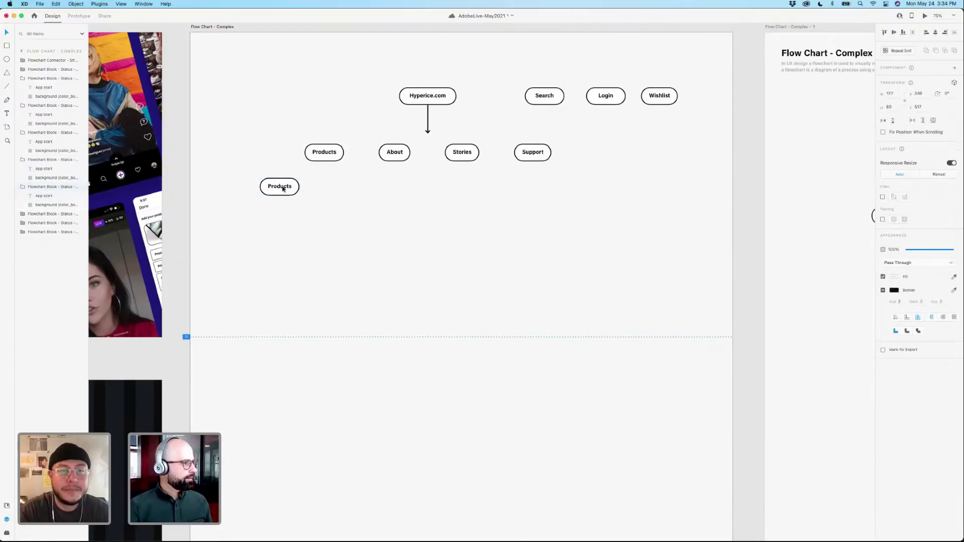
{"action": "left_click", "coordinate": [326, 196]}
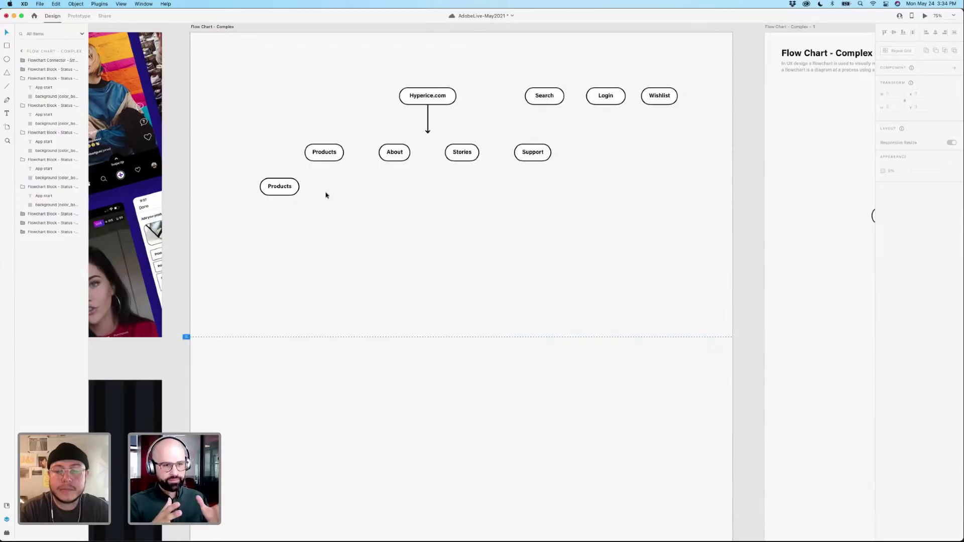
{"action": "key", "text": "super+s"}
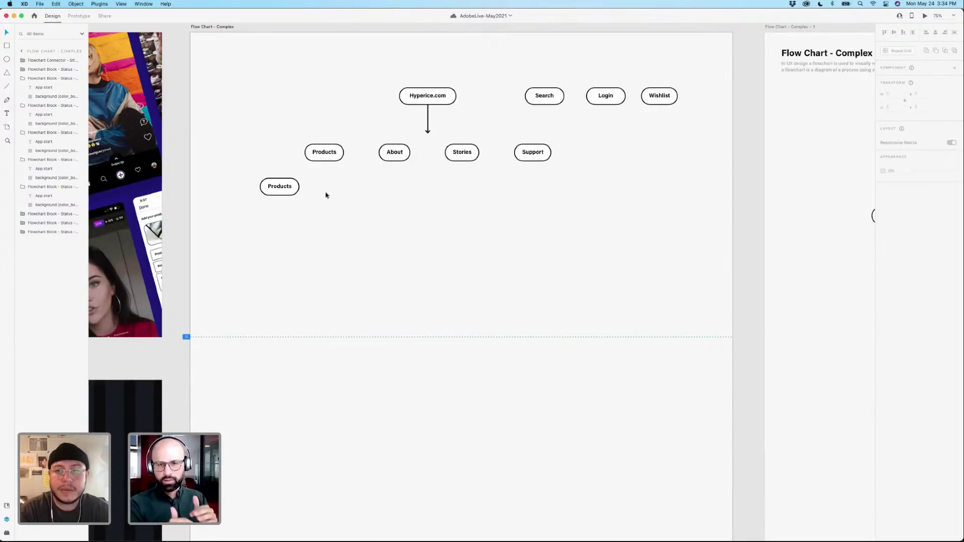
Move the lower Products block slightly up and to the right, and relabel it "Hypervolt PLP".
{"action": "left_click", "coordinate": [303, 191]}
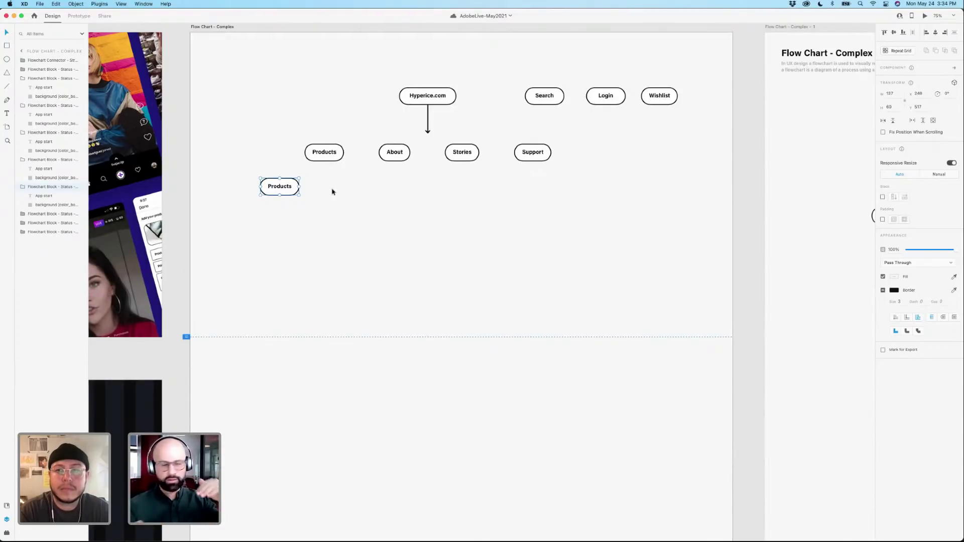
{"action": "left_click", "coordinate": [332, 191]}
{"action": "left_click_drag", "start_coordinate": [278, 188], "coordinate": [286, 183]}
{"action": "double_click", "coordinate": [287, 183]}
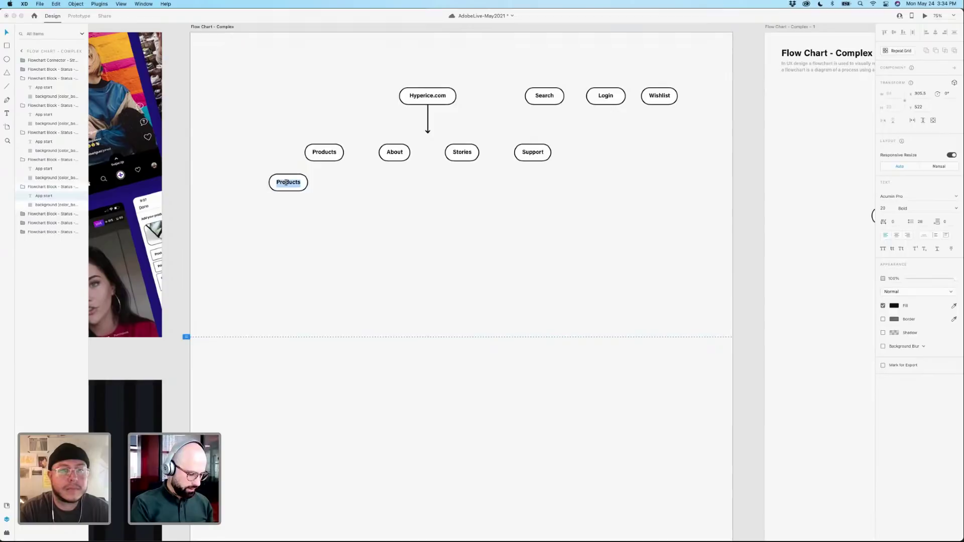
{"action": "type", "text": "VYV"}
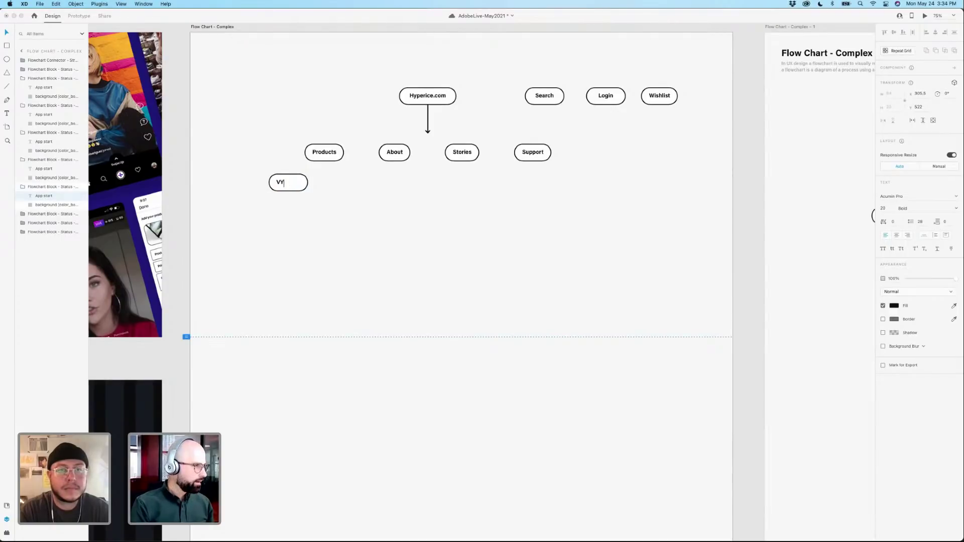
{"action": "key", "text": "BackSpace"}
{"action": "key", "text": "BackSpace"}
{"action": "key", "text": "BackSpace"}
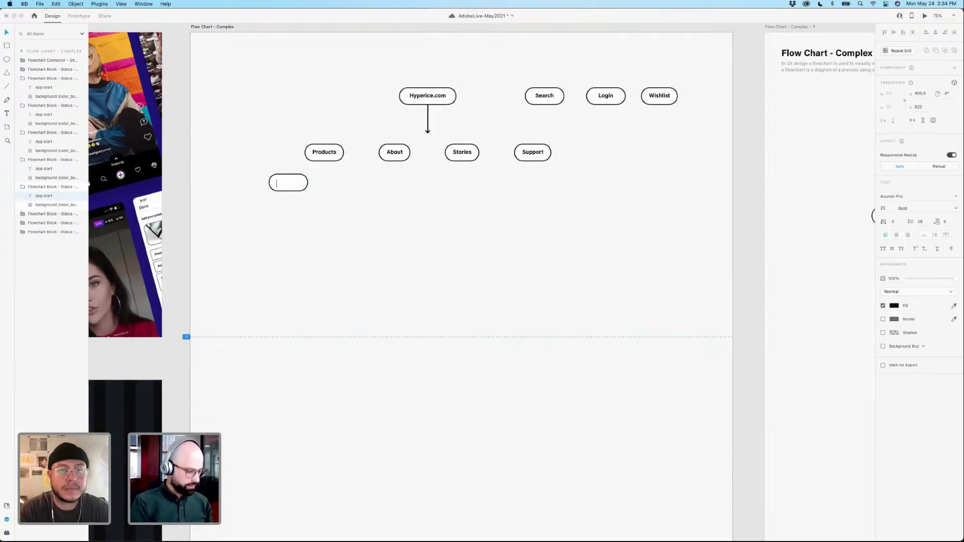
{"action": "type", "text": "Hy"}
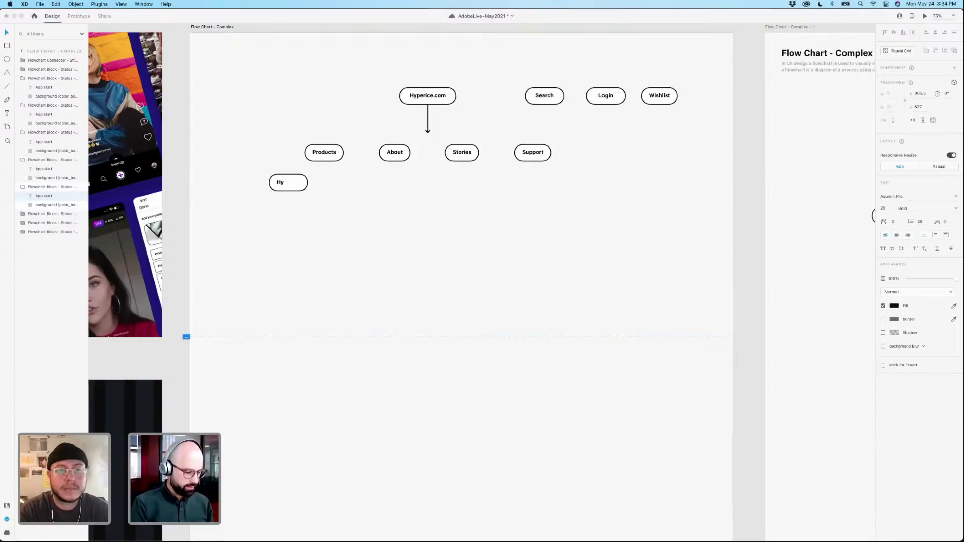
{"action": "type", "text": "pervolt"}
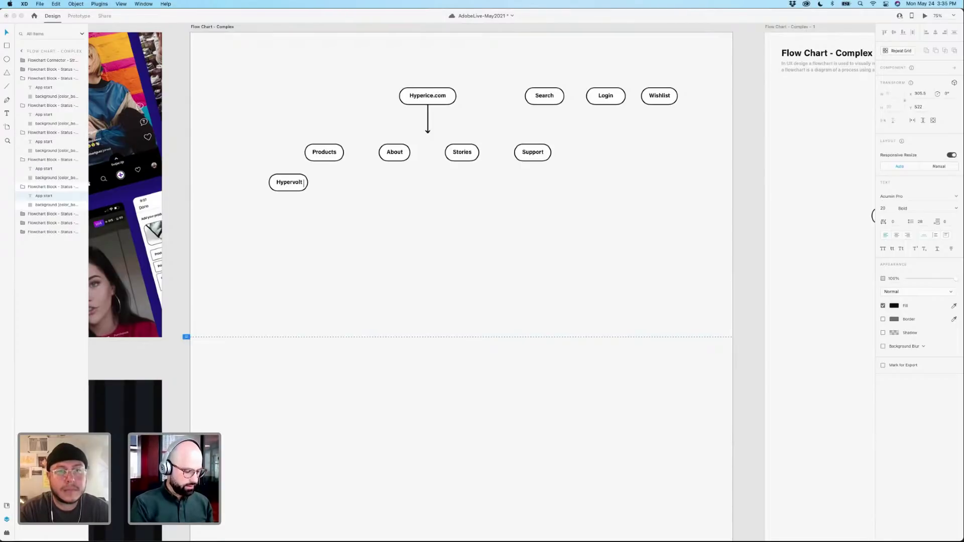
{"action": "type", "text": " PLP"}
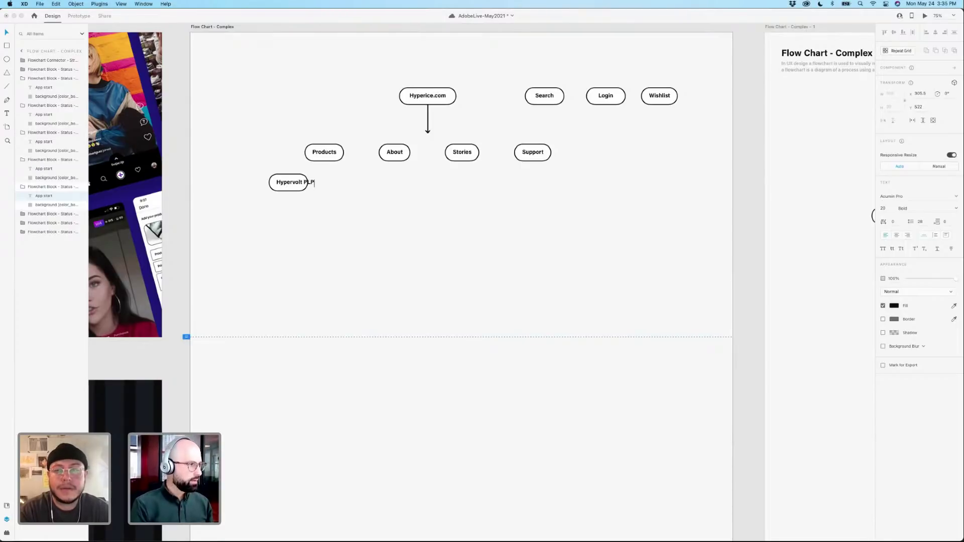
{"action": "key", "text": "Escape"}
{"action": "key", "text": "Escape"}
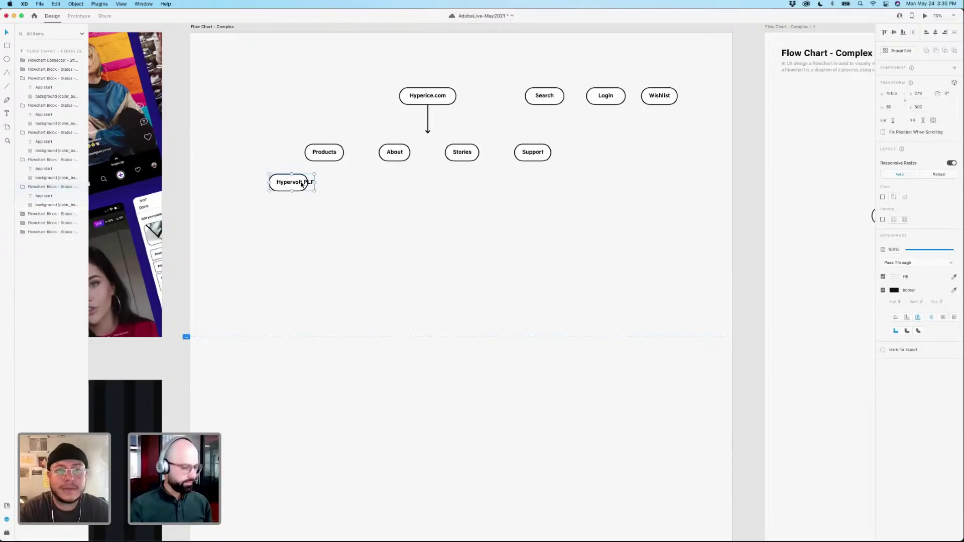
Replace the Hypervolt PLP block with a duplicate of the About block, placed below and left of Products and labelled "Hypervolt PLP".
{"action": "key", "text": "Delete"}
{"action": "left_click_drag", "start_coordinate": [387, 158], "coordinate": [284, 180]}
{"action": "double_click", "coordinate": [284, 179]}
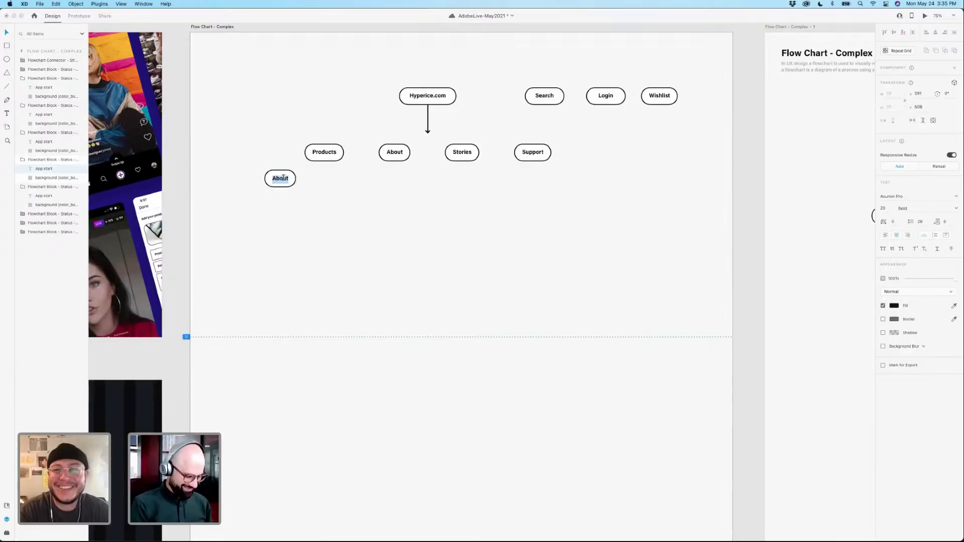
{"action": "type", "text": "Hyper"}
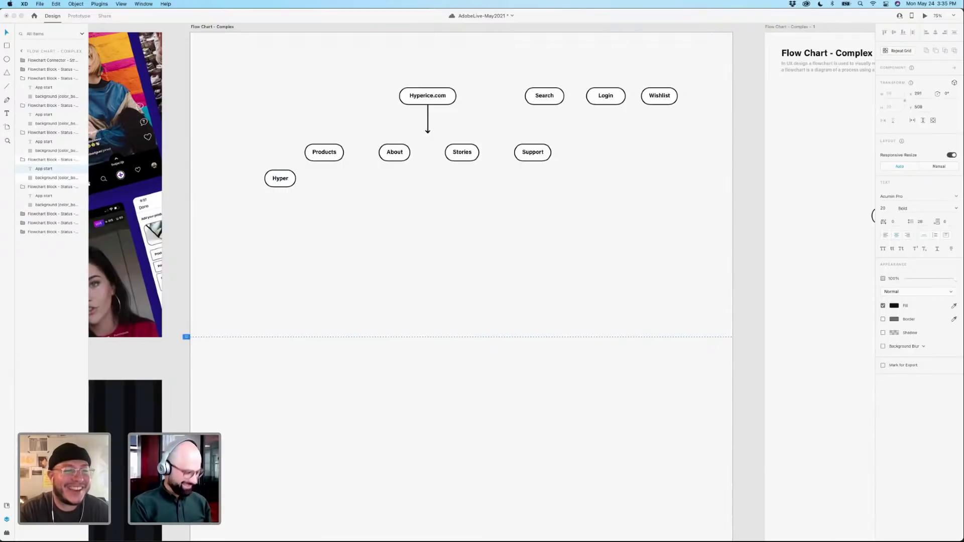
{"action": "type", "text": "volt P"}
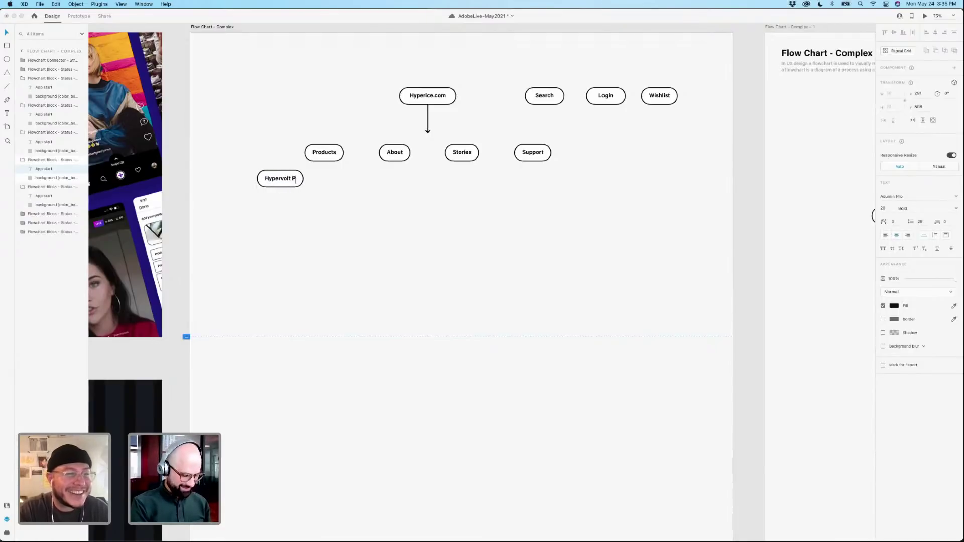
{"action": "type", "text": "LP"}
{"action": "key", "text": "Escape"}
{"action": "left_click", "coordinate": [306, 209]}
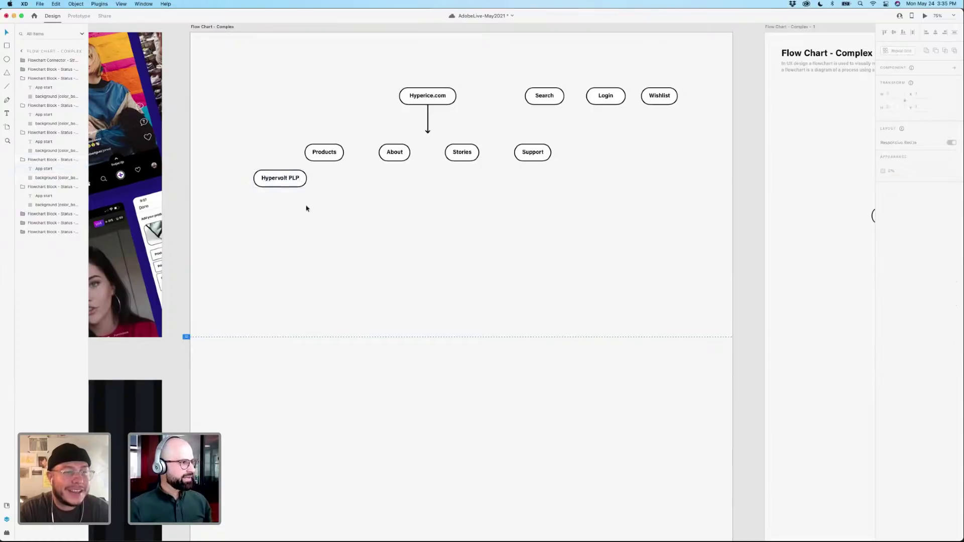
Move the Hypervolt PLP block directly under Products, and duplicate it beneath with the label "Prod 1".
{"action": "left_click_drag", "start_coordinate": [284, 182], "coordinate": [329, 190]}
{"action": "left_click_drag", "start_coordinate": [329, 191], "coordinate": [328, 205]}
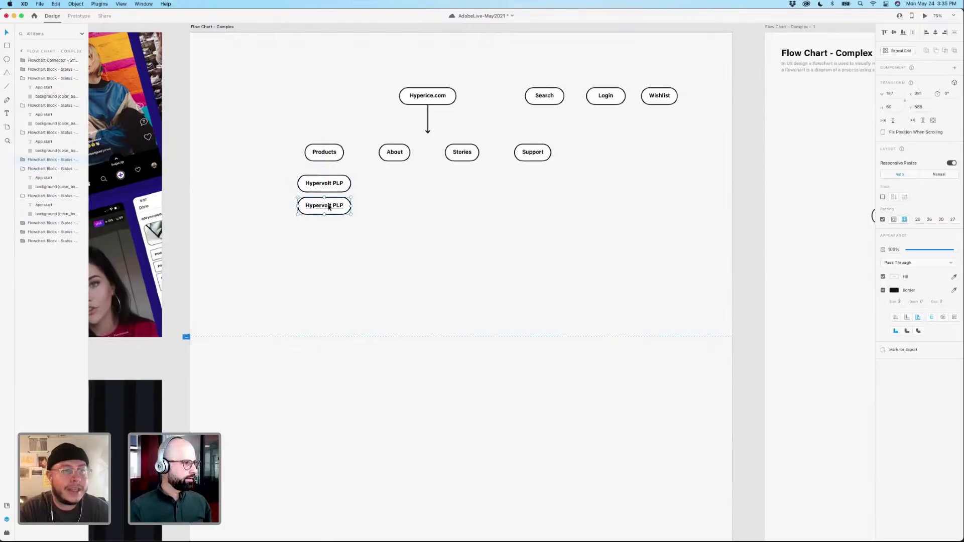
{"action": "double_click", "coordinate": [329, 205]}
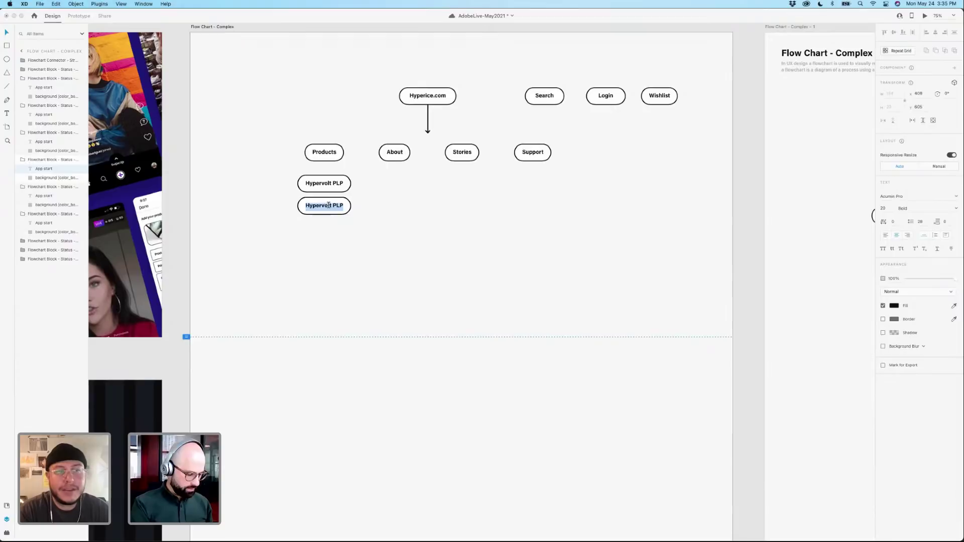
{"action": "type", "text": "Pro"}
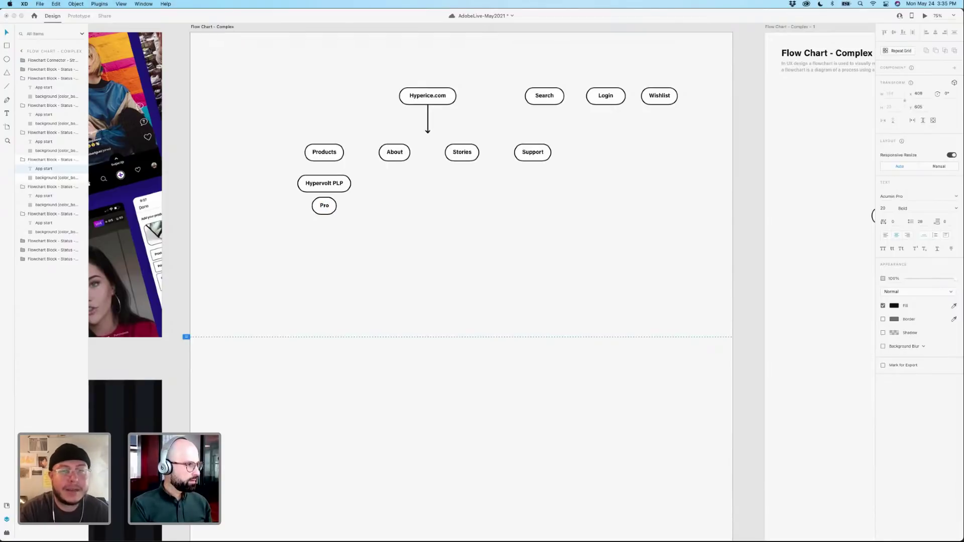
{"action": "type", "text": "d 2"}
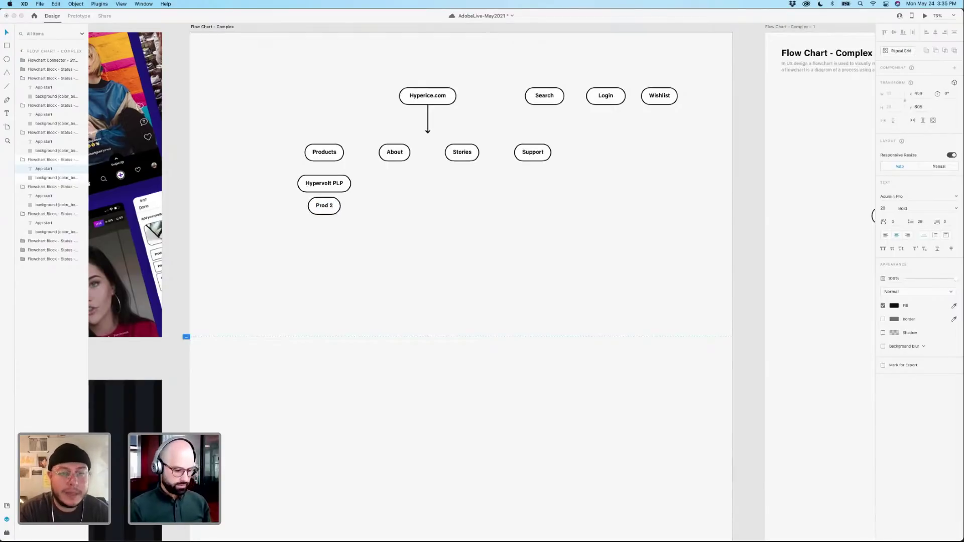
{"action": "key", "text": "BackSpace"}
{"action": "type", "text": "1"}
{"action": "key", "text": "Escape"}
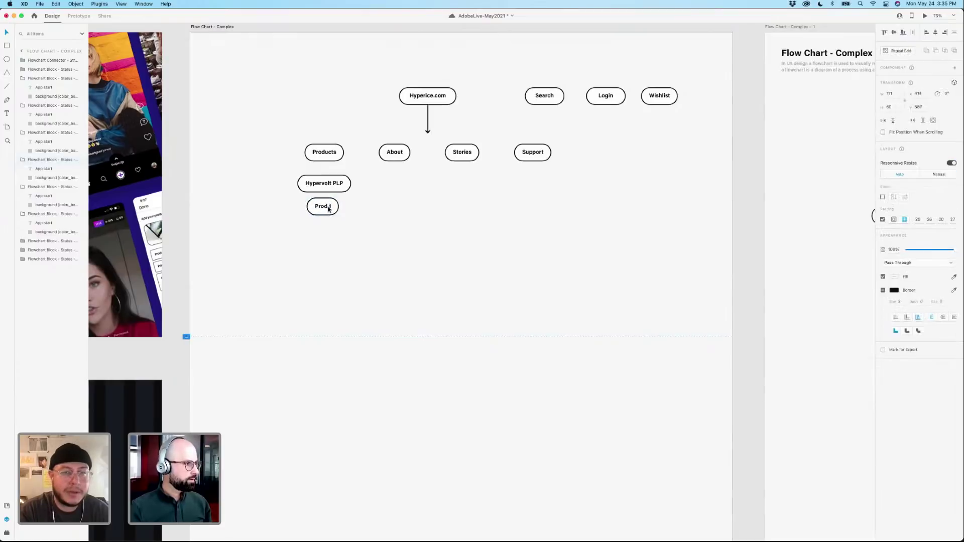
Relabel the Prod 1 block as "Hypervolt".
{"action": "double_click", "coordinate": [327, 207]}
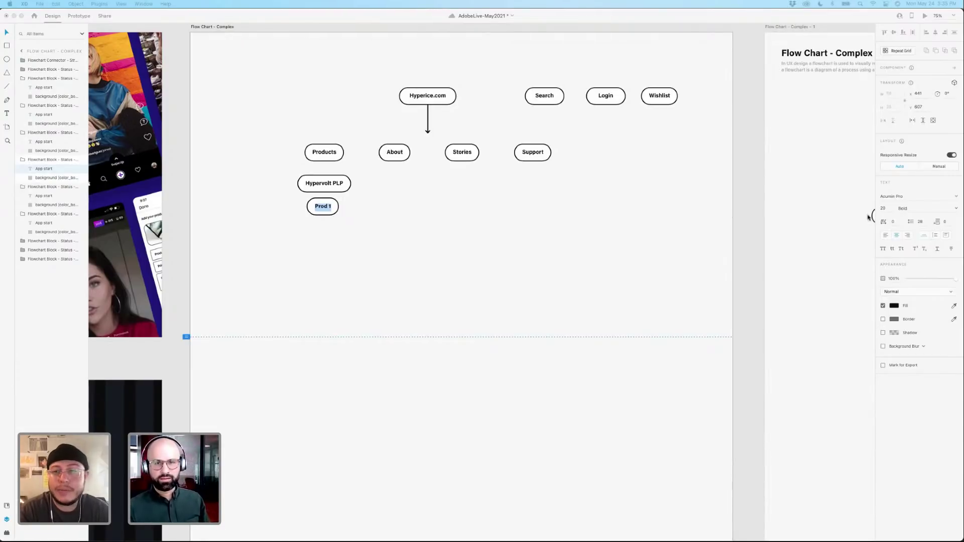
{"action": "key", "text": "Escape"}
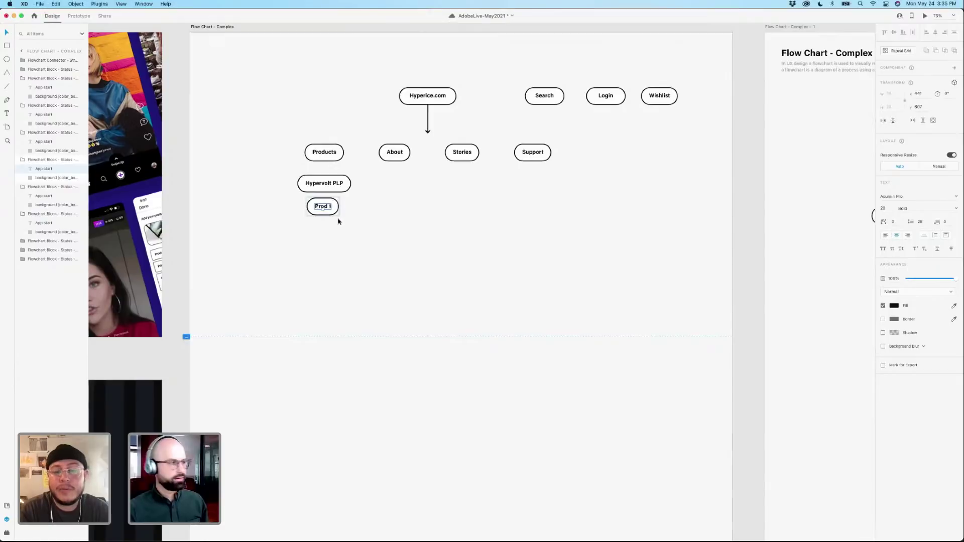
{"action": "double_click", "coordinate": [323, 207]}
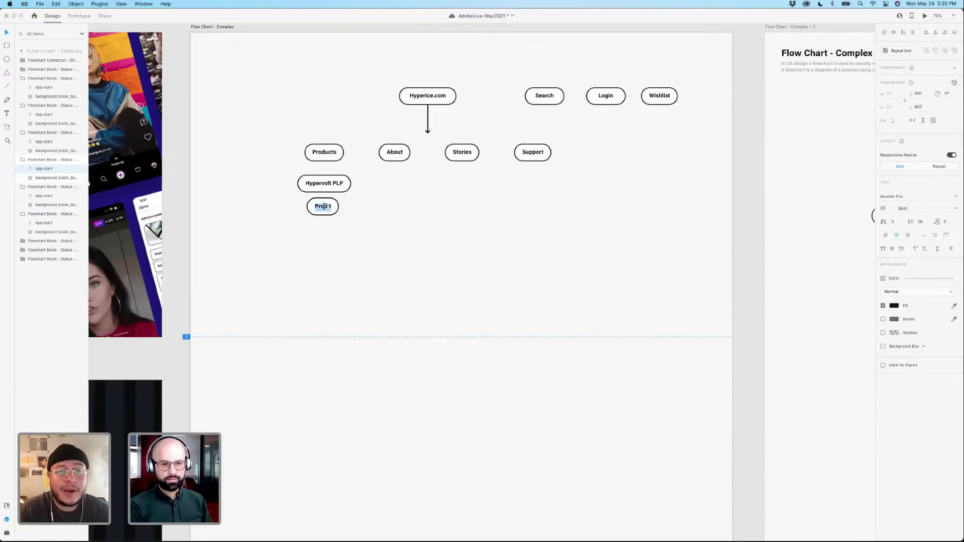
{"action": "type", "text": "Hyper"}
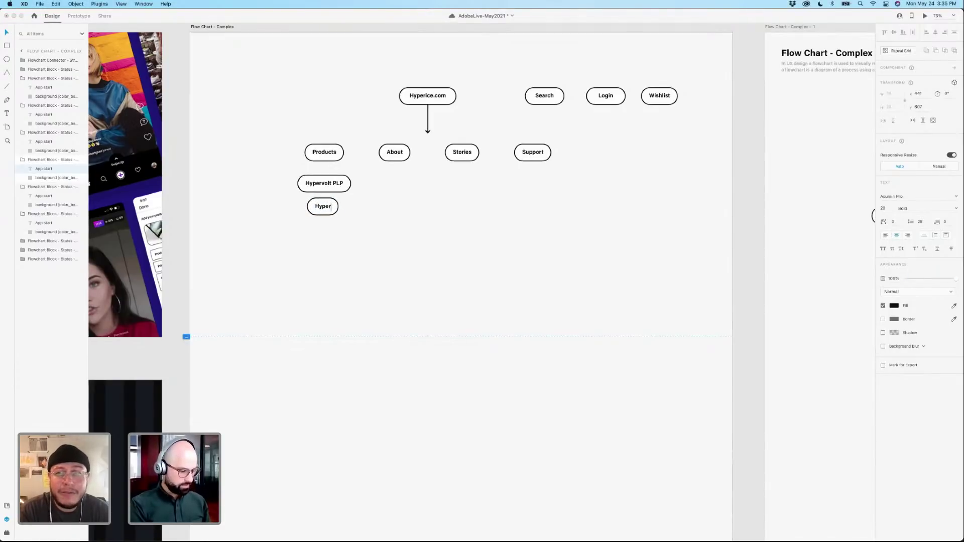
{"action": "type", "text": "volt"}
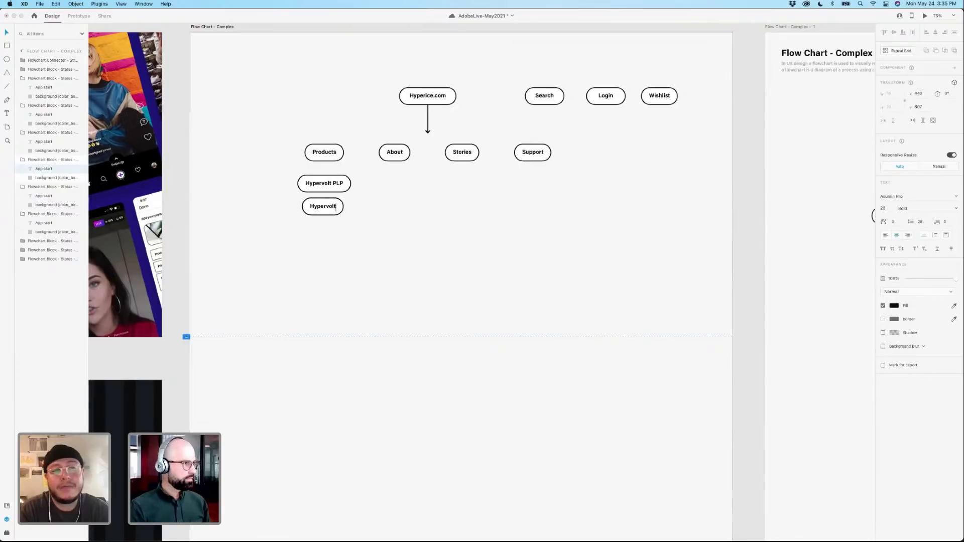
{"action": "key", "text": "Escape"}
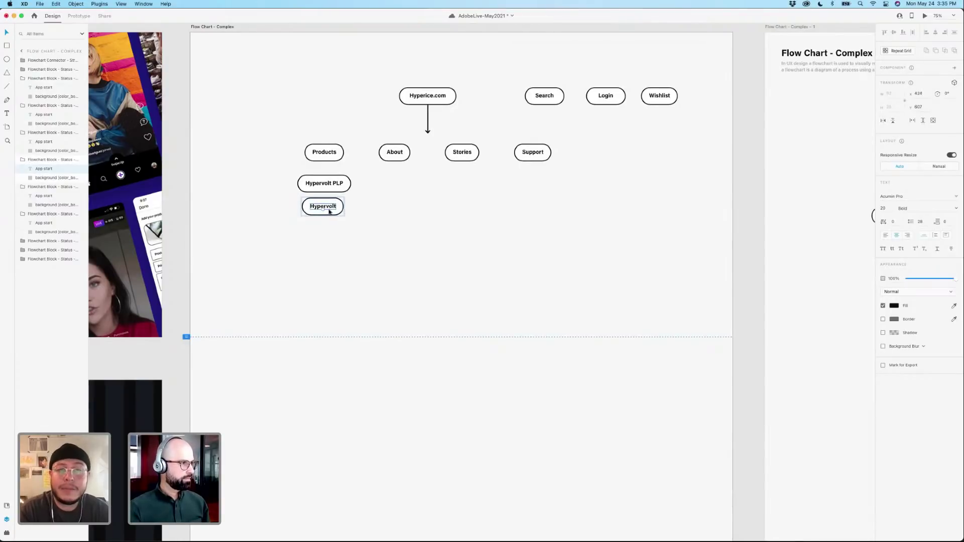
Move the Hypervolt block slightly down and left, and duplicate it beneath with the label "Hypervolt Pro".
{"action": "left_click_drag", "start_coordinate": [330, 210], "coordinate": [319, 239]}
{"action": "key", "text": "super+z"}
{"action": "double_click", "coordinate": [319, 239]}
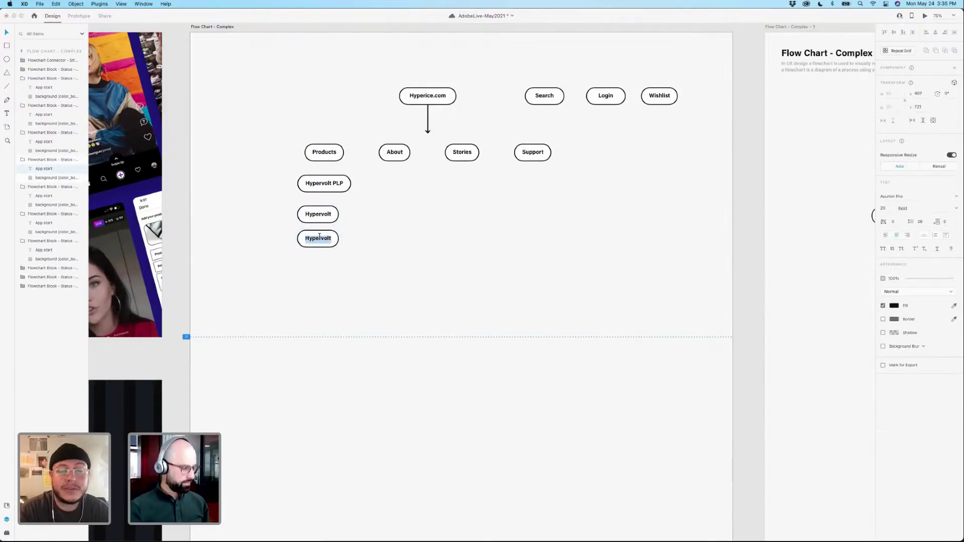
{"action": "key", "text": "Right"}
{"action": "type", "text": "Pro"}
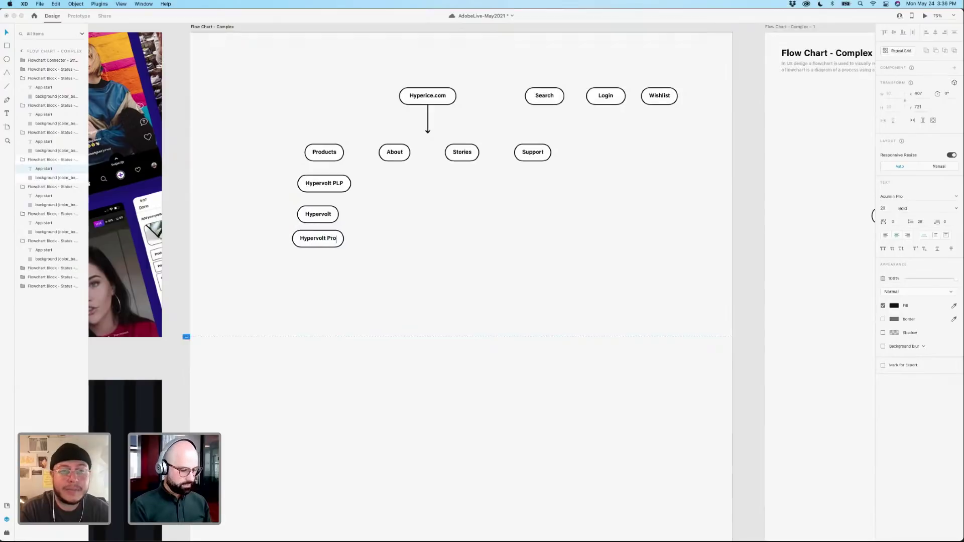
{"action": "key", "text": "Escape"}
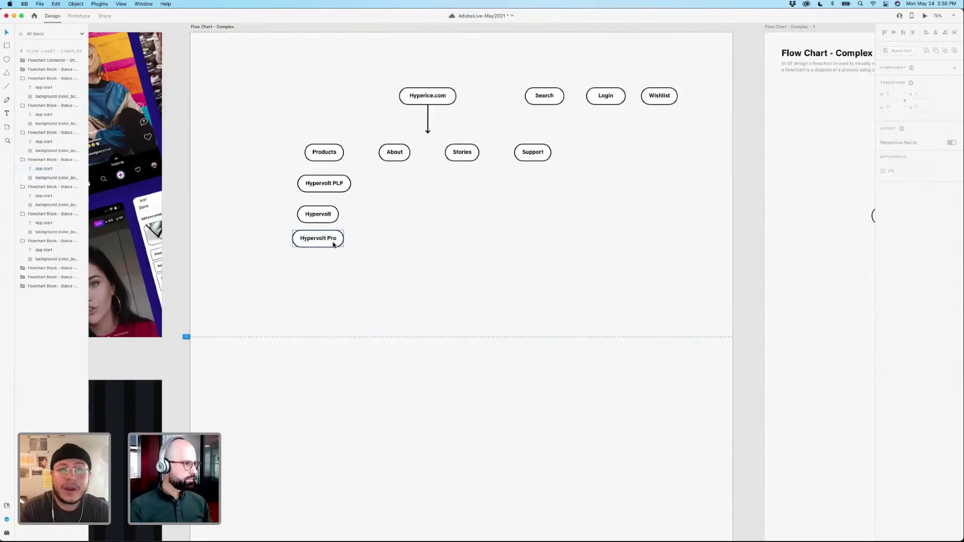
Duplicate the Hypervolt Pro block directly beneath it and relabel the copy "Hypervolt Go".
{"action": "left_click_drag", "start_coordinate": [333, 239], "coordinate": [333, 264]}
{"action": "double_click", "coordinate": [332, 265]}
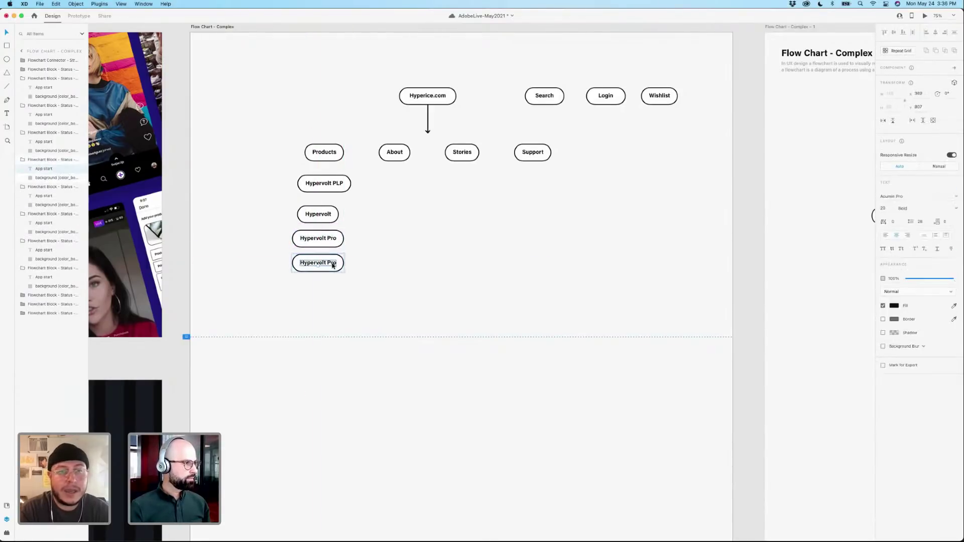
{"action": "double_click", "coordinate": [332, 265]}
{"action": "left_click", "coordinate": [332, 263]}
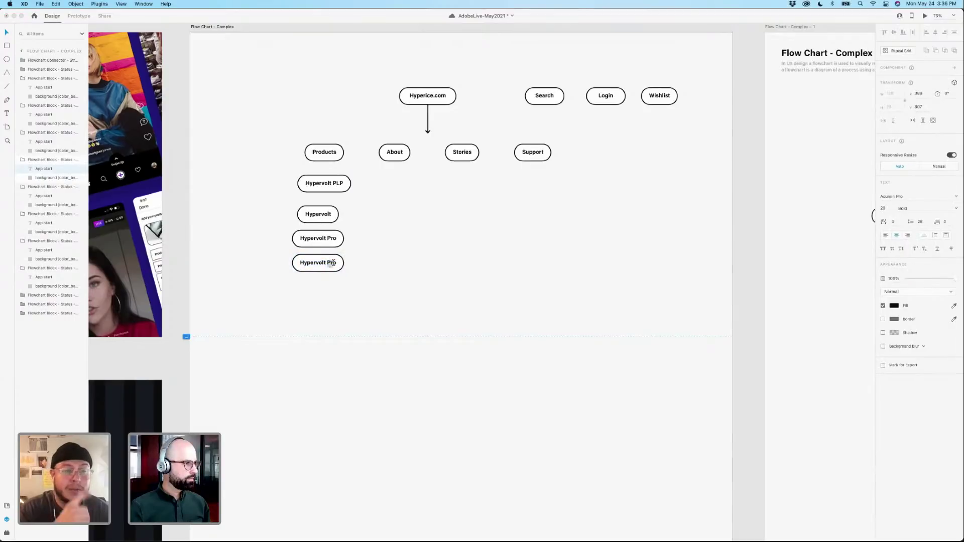
{"action": "type", "text": "Go"}
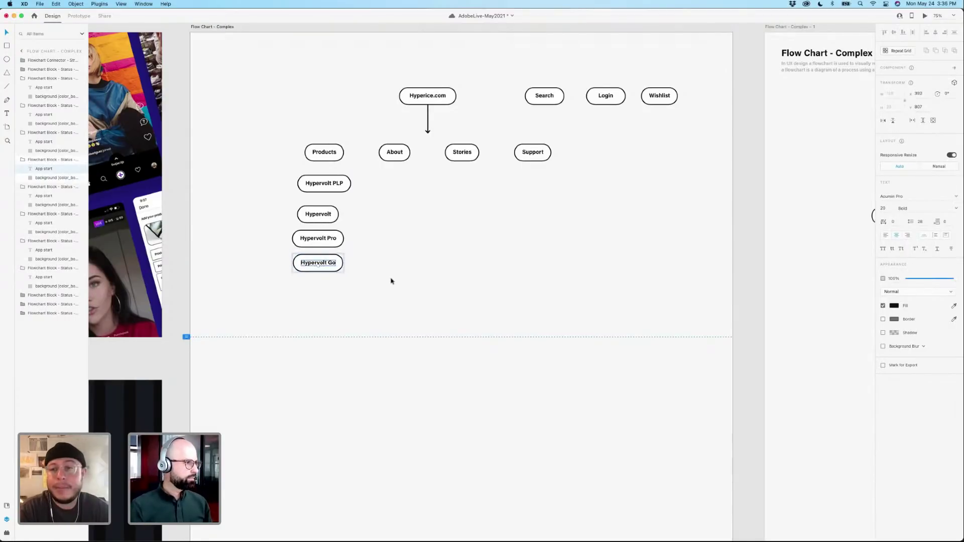
{"action": "left_click", "coordinate": [389, 278]}
Left-align the Hypervolt, Hypervolt Pro and Hypervolt Go blocks and shift them slightly right beneath Hypervolt PLP.
{"action": "left_click_drag", "start_coordinate": [357, 289], "coordinate": [316, 214]}
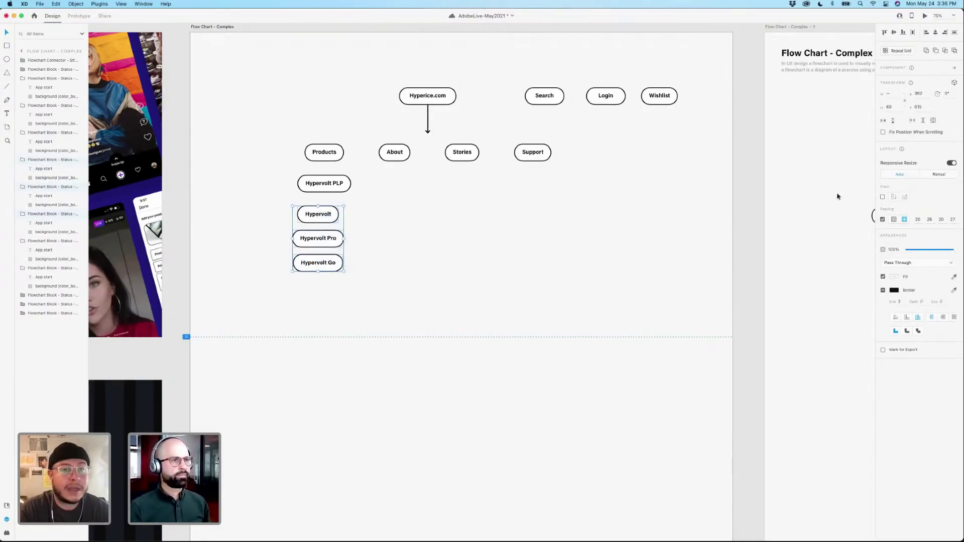
{"action": "left_click", "coordinate": [925, 34]}
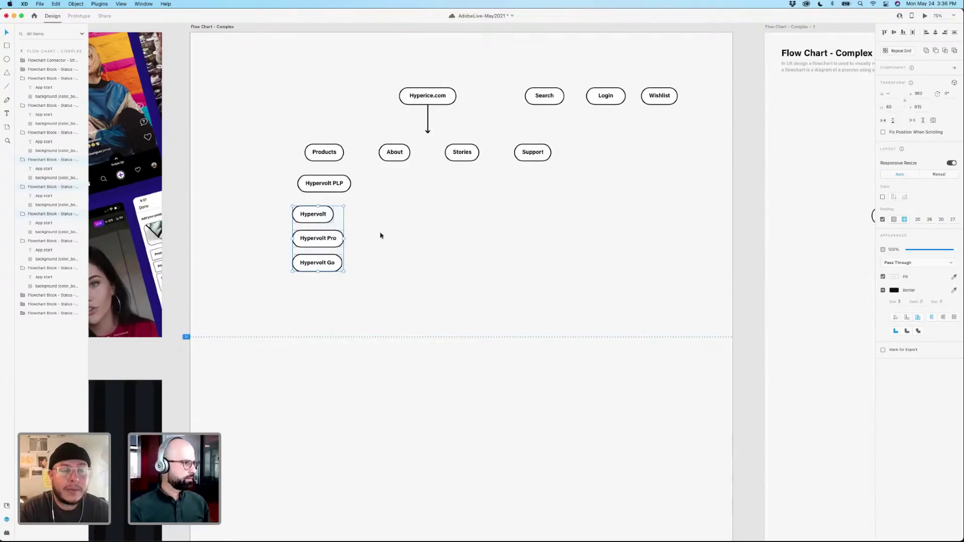
{"action": "left_click_drag", "start_coordinate": [313, 217], "coordinate": [318, 218]}
{"action": "left_click", "coordinate": [418, 194]}
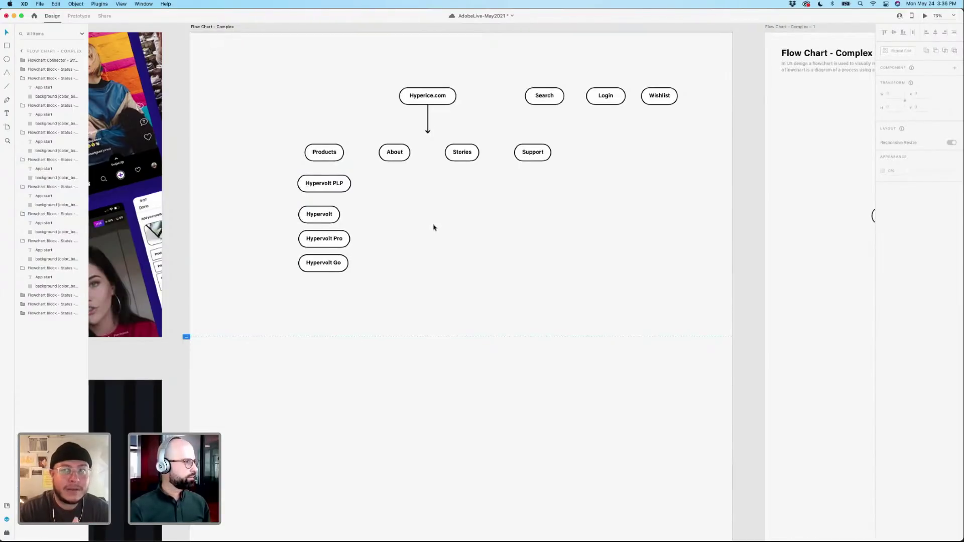
Align the Hypervolt, Hypervolt Pro and Hypervolt Go blocks along their right edges.
{"action": "left_click_drag", "start_coordinate": [290, 208], "coordinate": [314, 263]}
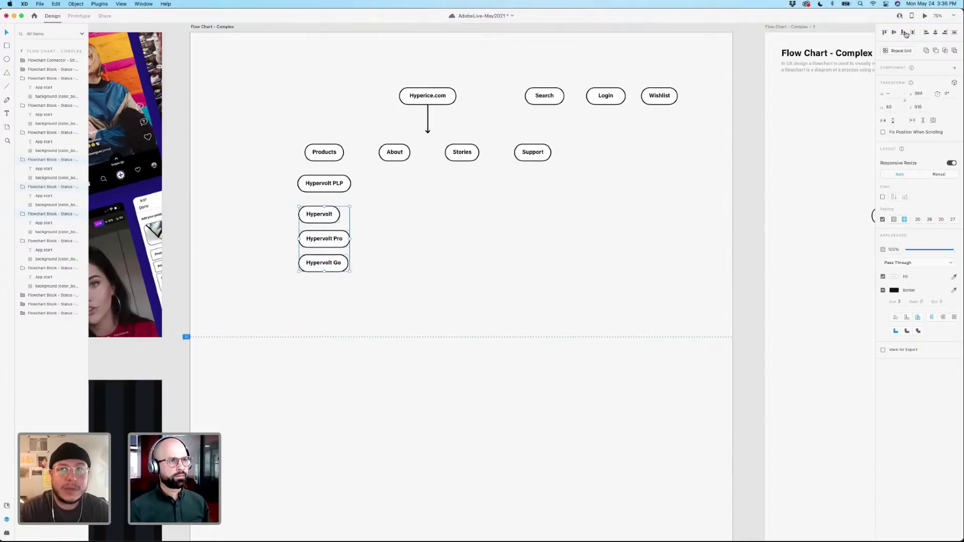
{"action": "left_click", "coordinate": [944, 33]}
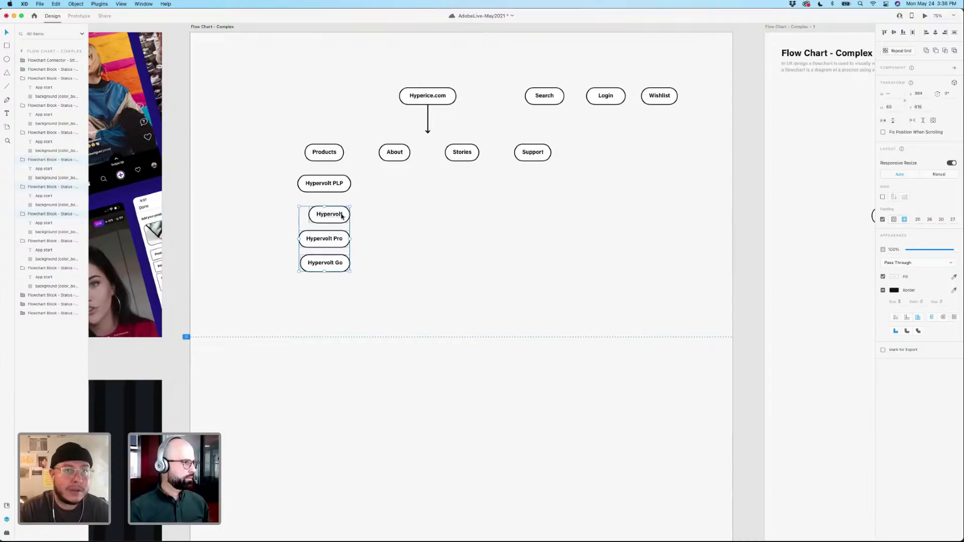
{"action": "left_click", "coordinate": [387, 226]}
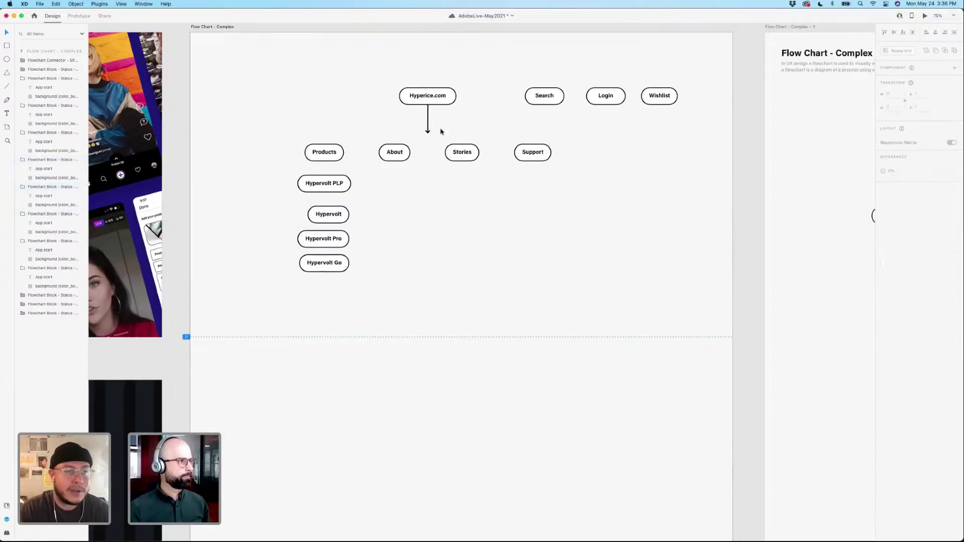
Move the Hypervolt PLP block and its three product blocks down, and copy the arrow connector into the gap beneath Products.
{"action": "left_click_drag", "start_coordinate": [276, 179], "coordinate": [356, 276]}
{"action": "left_click_drag", "start_coordinate": [332, 189], "coordinate": [331, 205]}
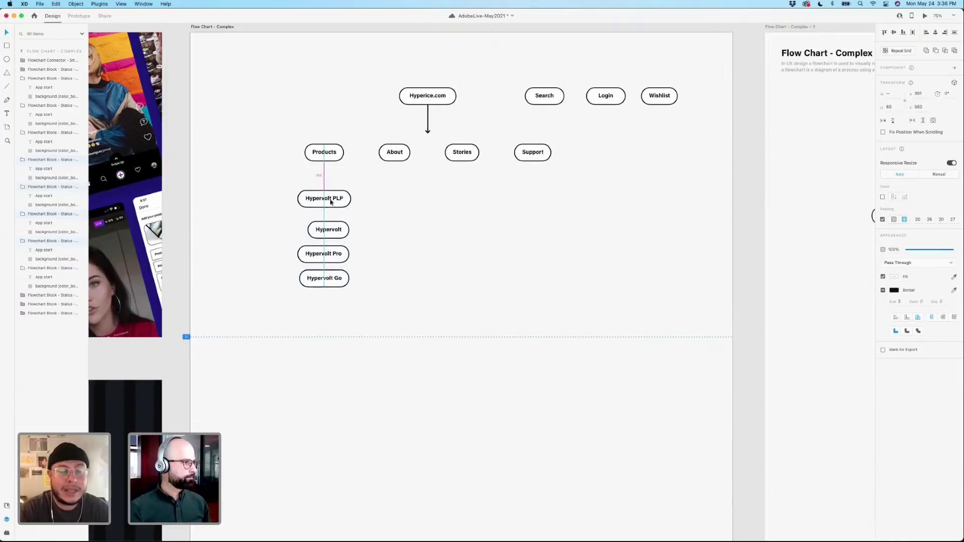
{"action": "left_click", "coordinate": [426, 125]}
{"action": "left_click_drag", "start_coordinate": [426, 125], "coordinate": [323, 188]}
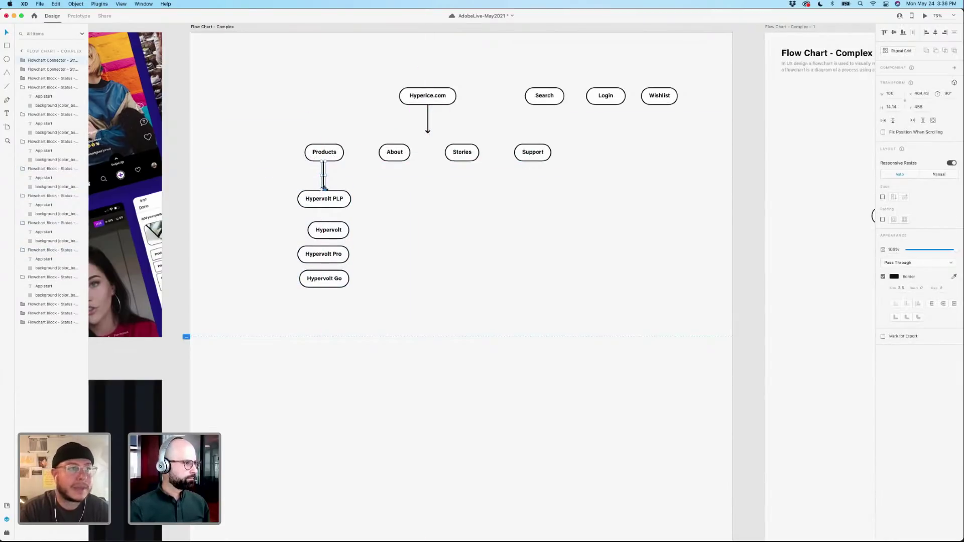
Shorten the arrow connector beneath Products so it ends well above the Hypervolt PLP block.
{"action": "key", "text": "super+equal"}
{"action": "left_click_drag", "start_coordinate": [344, 192], "coordinate": [443, 319]}
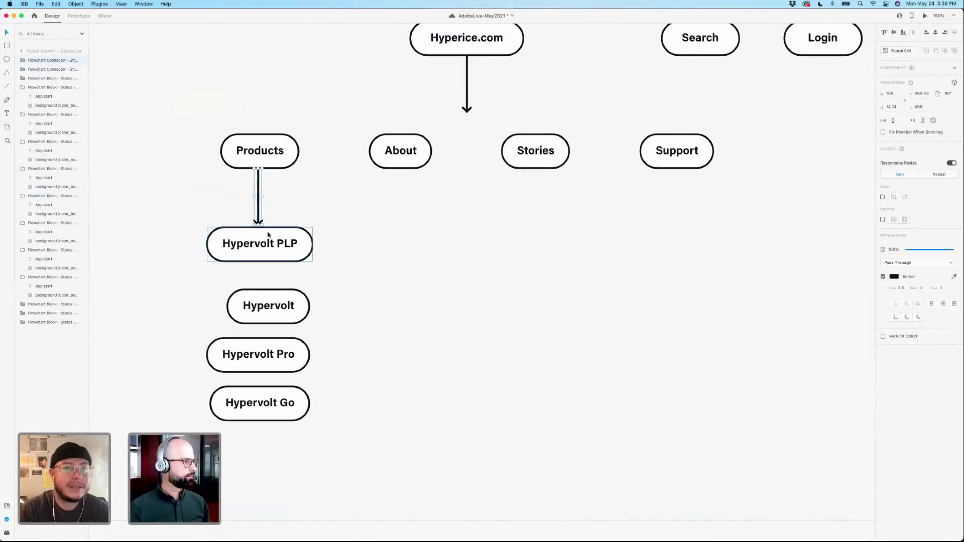
{"action": "left_click_drag", "start_coordinate": [258, 221], "coordinate": [259, 199]}
{"action": "left_click", "coordinate": [312, 213]}
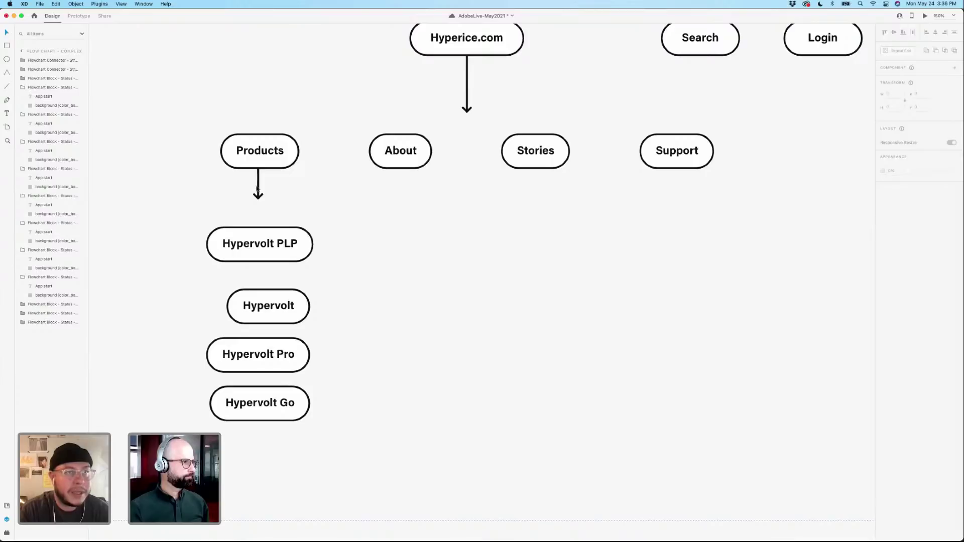
Nudge Hypervolt PLP and the three product blocks up toward the shortened arrow.
{"action": "left_click_drag", "start_coordinate": [171, 224], "coordinate": [294, 426]}
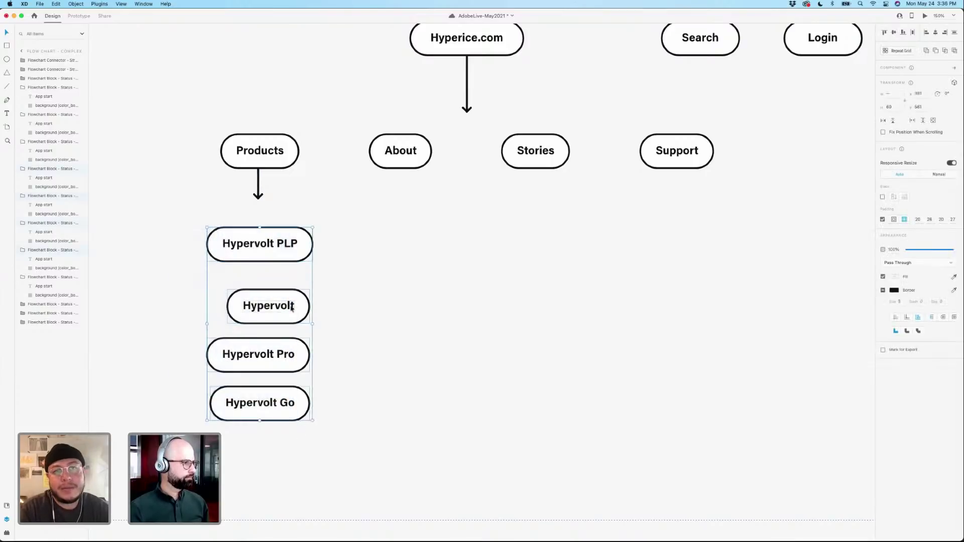
{"action": "key", "text": "shift+Up"}
{"action": "key", "text": "shift+Up"}
{"action": "left_click", "coordinate": [357, 286]}
Draw a bracket-shaped path with the Pen tool from the left edge of Hypervolt PLP down to beside the Hypervolt block.
{"action": "left_click_drag", "start_coordinate": [425, 256], "coordinate": [528, 230]}
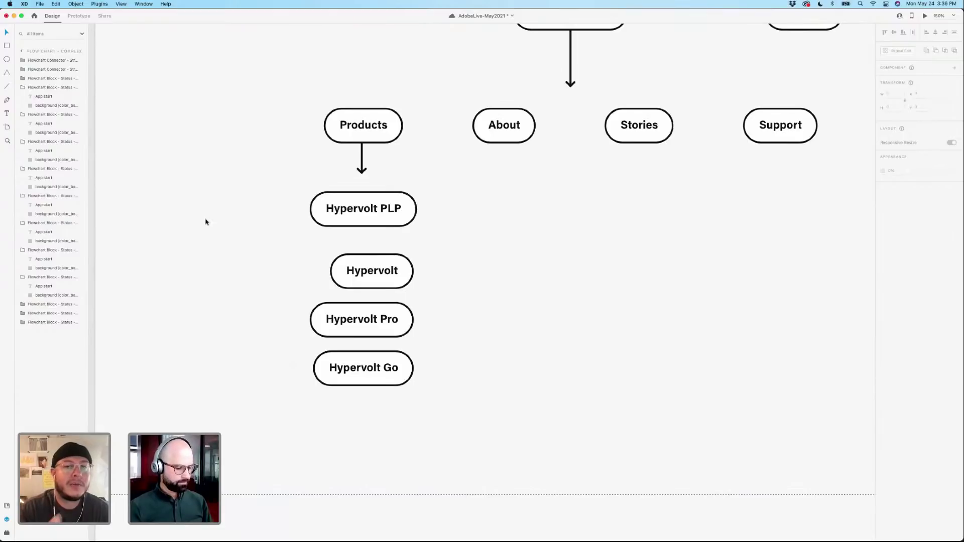
{"action": "key", "text": "p"}
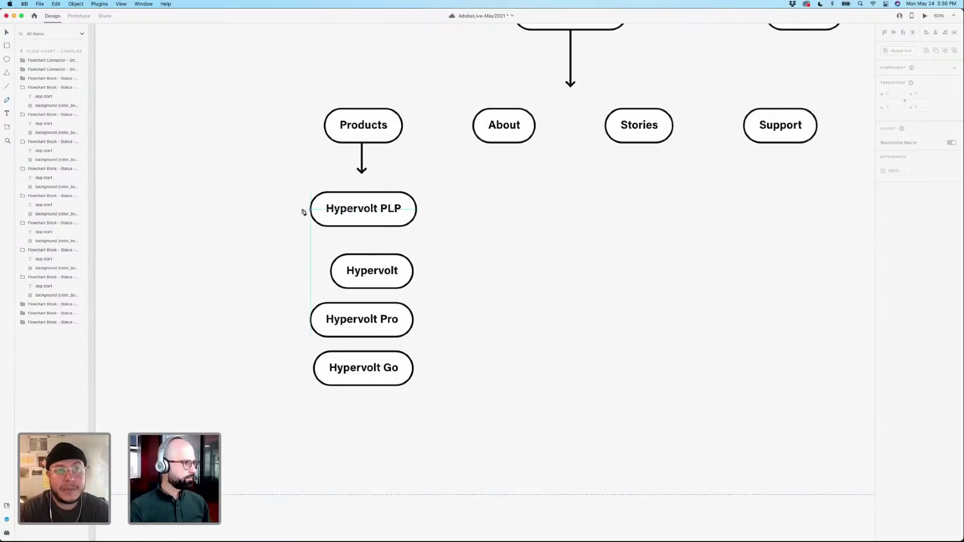
{"action": "left_click", "coordinate": [310, 209]}
{"action": "left_click", "coordinate": [291, 208]}
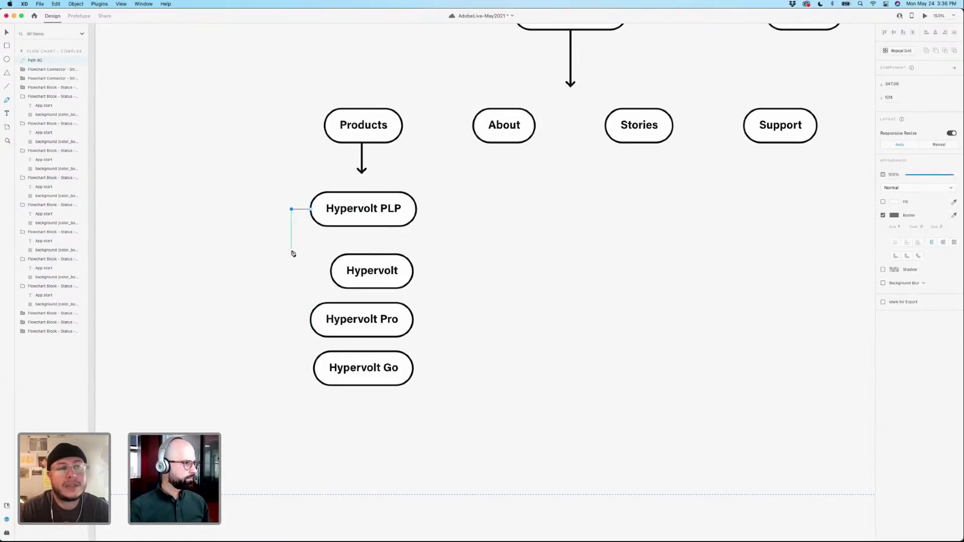
{"action": "left_click", "coordinate": [291, 270]}
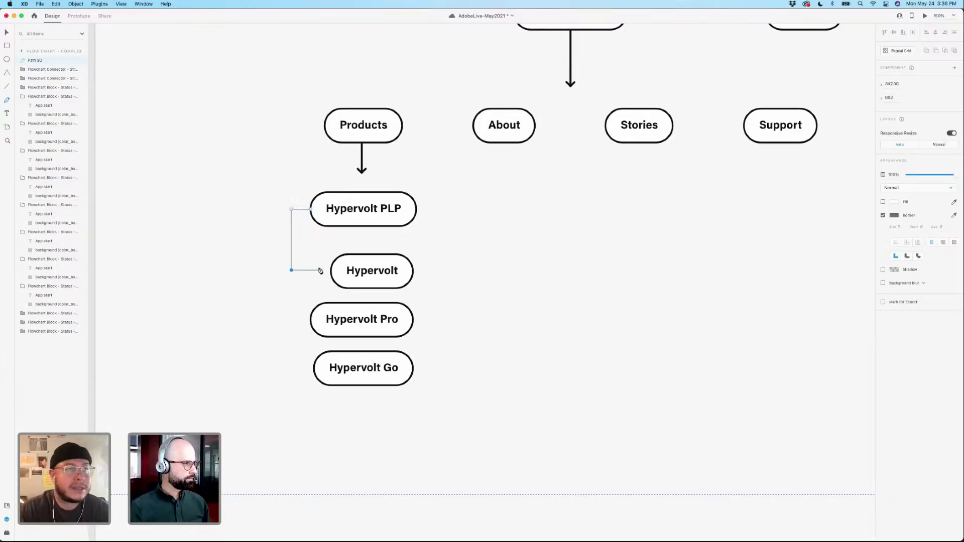
{"action": "left_click", "coordinate": [310, 270]}
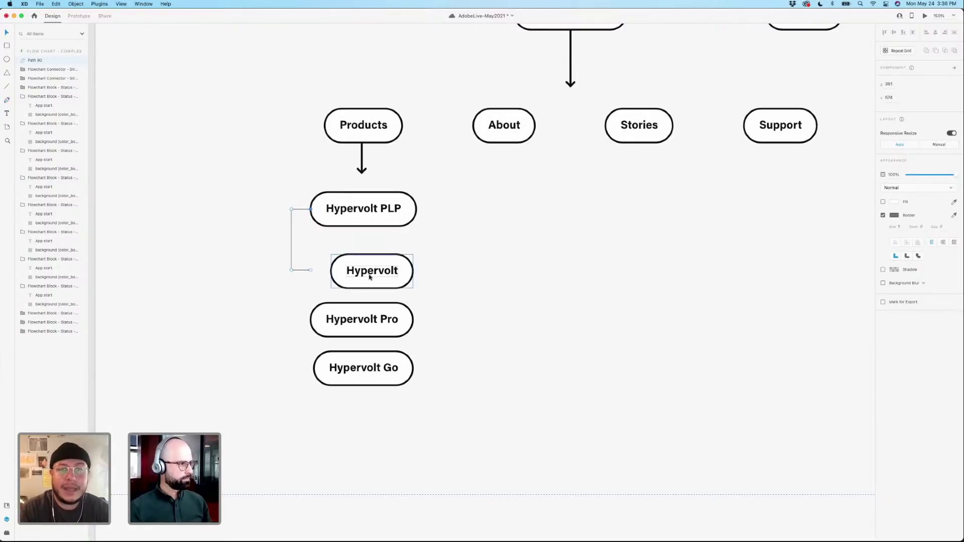
Set the bracket path's border to black #000000 with a size of 3.5, matching the arrow connector.
{"action": "left_click", "coordinate": [894, 219]}
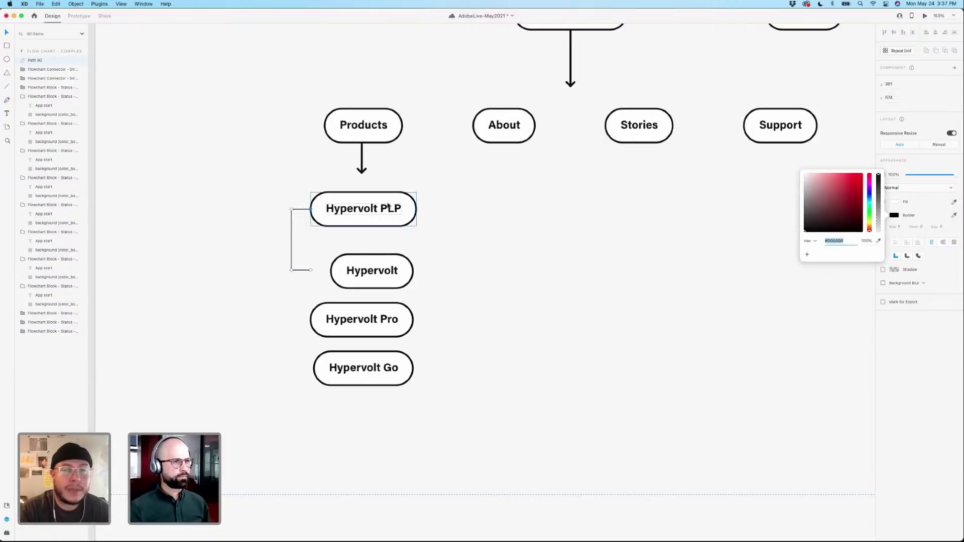
{"action": "left_click", "coordinate": [362, 157]}
{"action": "double_click", "coordinate": [362, 157]}
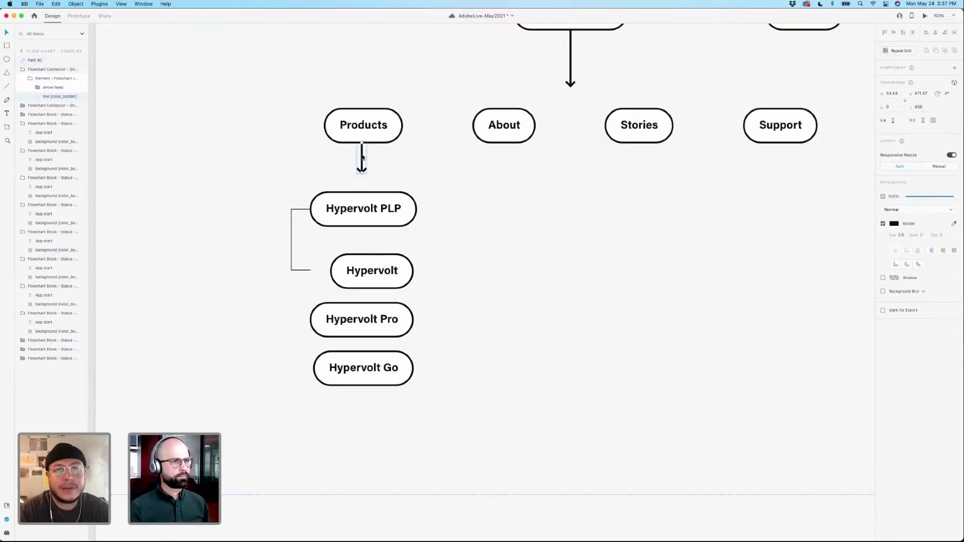
{"action": "left_click", "coordinate": [292, 222]}
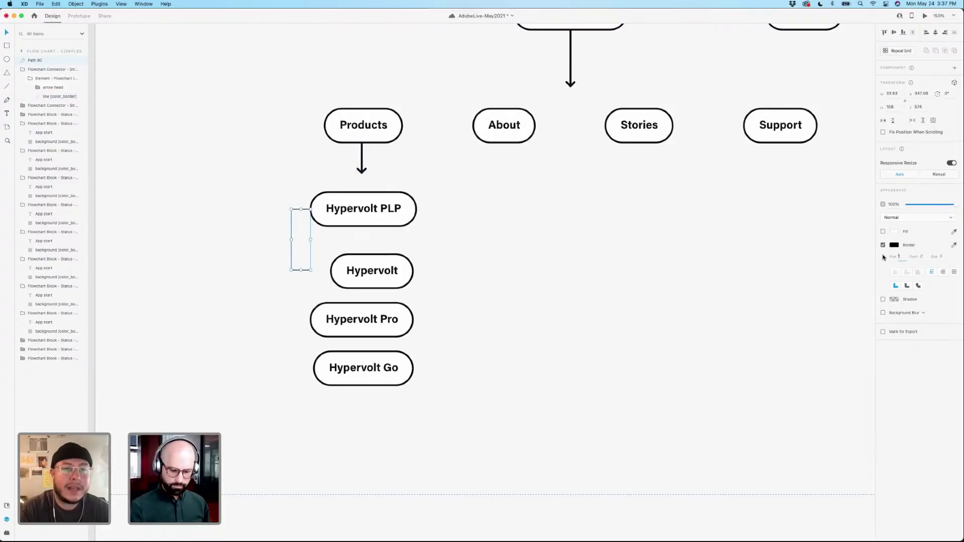
{"action": "left_click", "coordinate": [902, 256]}
{"action": "type", "text": "3.5"}
{"action": "left_click", "coordinate": [447, 278]}
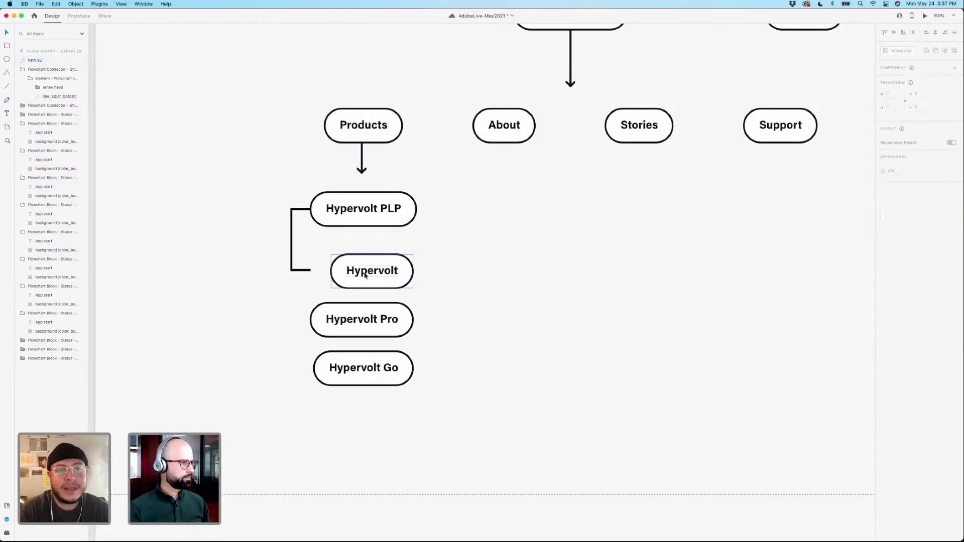
Duplicate the bracket path twice and stretch the brackets so they branch to Hypervolt Pro and Hypervolt Go.
{"action": "left_click", "coordinate": [295, 271]}
{"action": "key", "text": "super+d"}
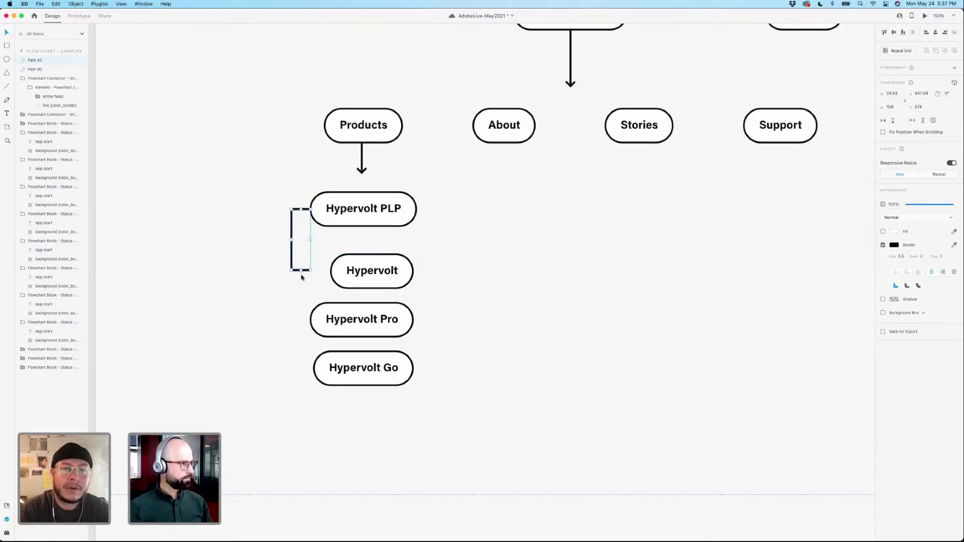
{"action": "left_click_drag", "start_coordinate": [301, 270], "coordinate": [300, 372]}
{"action": "key", "text": "super+d"}
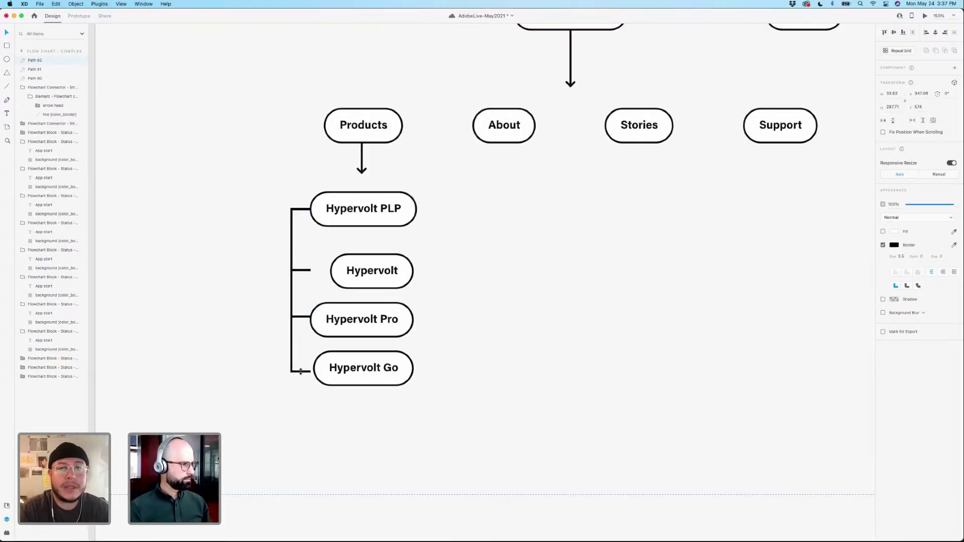
{"action": "left_click", "coordinate": [457, 365]}
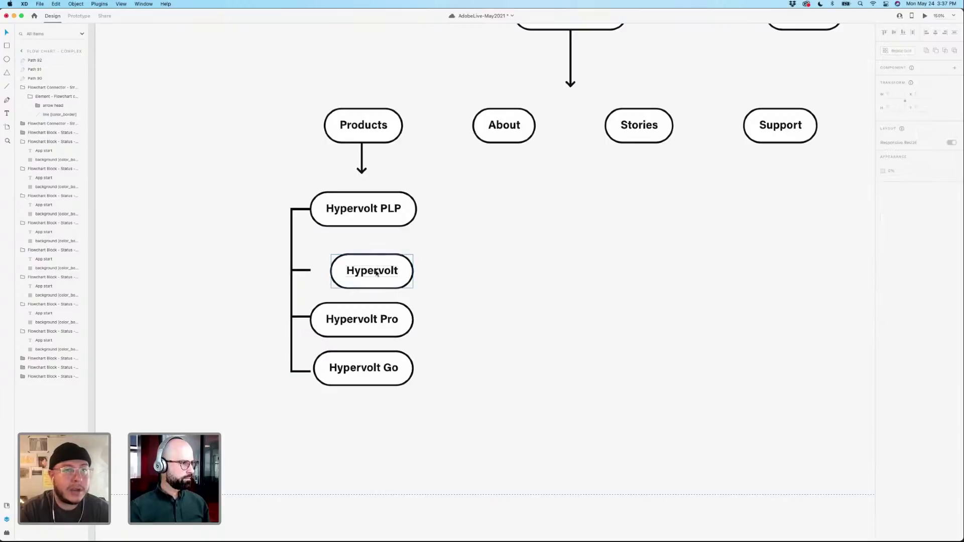
{"action": "left_click", "coordinate": [397, 271]}
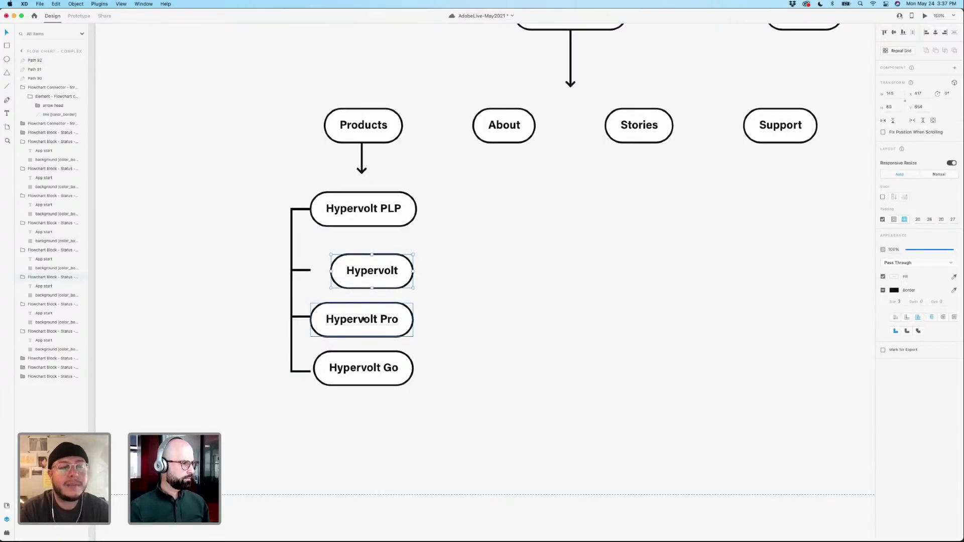
{"action": "left_click", "coordinate": [469, 303]}
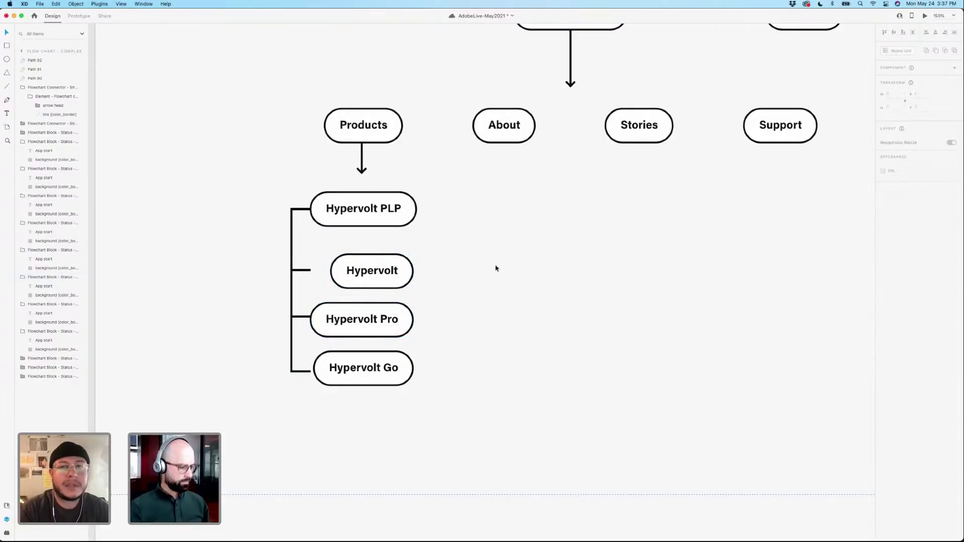
Move the bracketed Hypervolt group left beneath Products and place a duplicate of it alongside on the right.
{"action": "scroll", "coordinate": [496, 268], "scroll_direction": "down", "scroll_amount": 5}
{"action": "left_click_drag", "start_coordinate": [495, 264], "coordinate": [456, 274]}
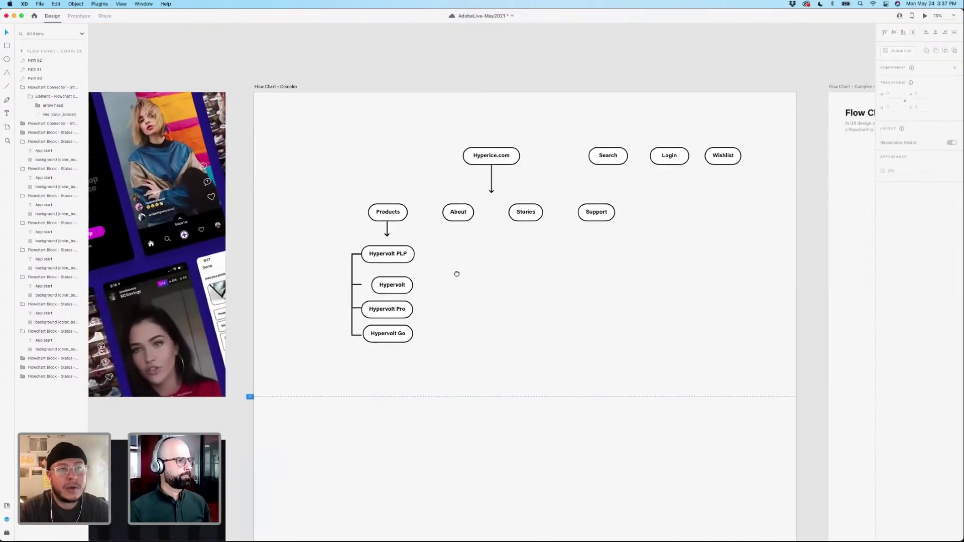
{"action": "left_click_drag", "start_coordinate": [319, 255], "coordinate": [463, 355]}
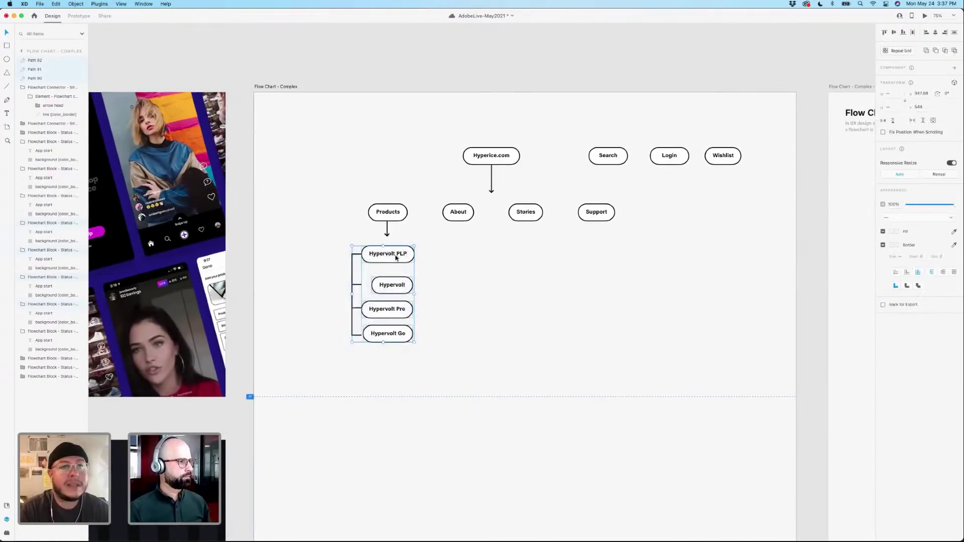
{"action": "left_click_drag", "start_coordinate": [396, 257], "coordinate": [441, 262]}
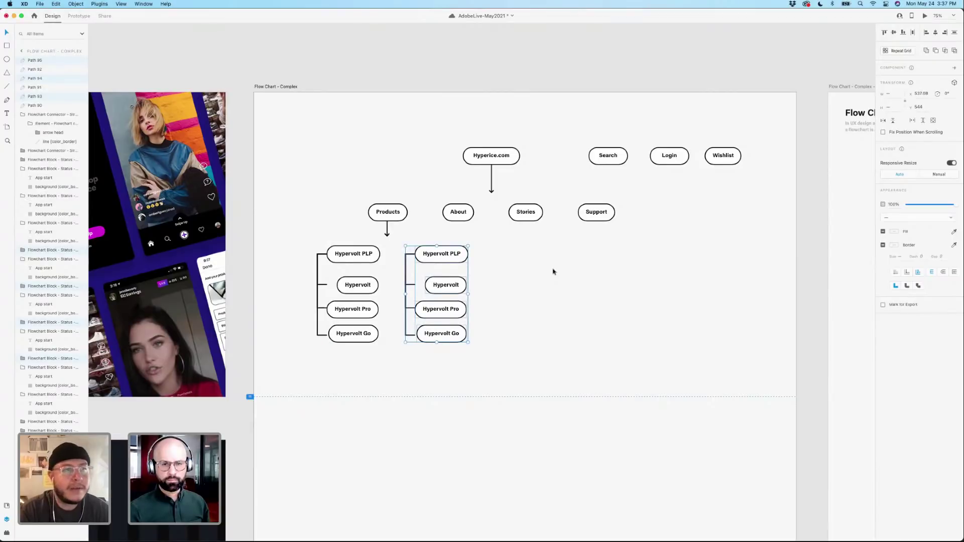
Relabel the Hypervolt PLP block in the duplicated group as "Normatec".
{"action": "double_click", "coordinate": [446, 254]}
{"action": "double_click", "coordinate": [447, 254]}
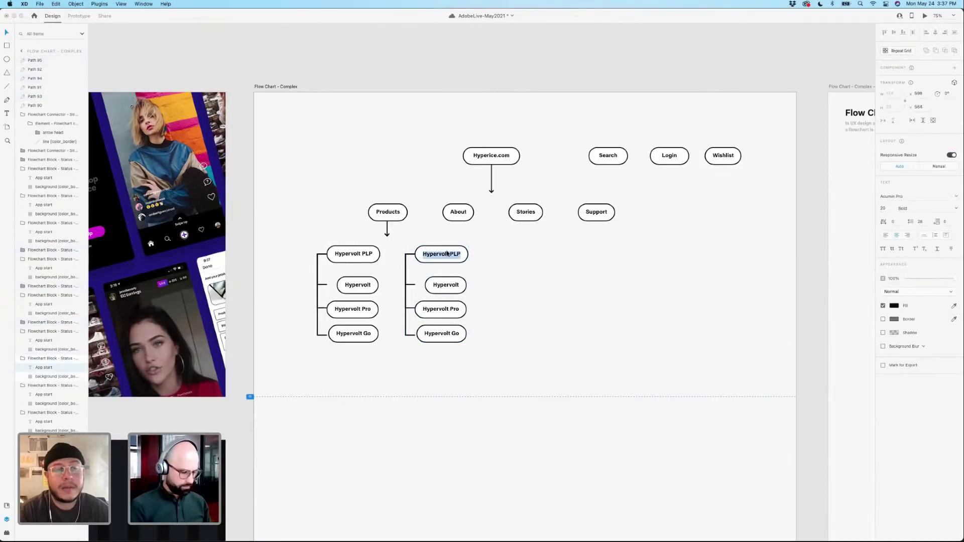
{"action": "type", "text": "Normatec"}
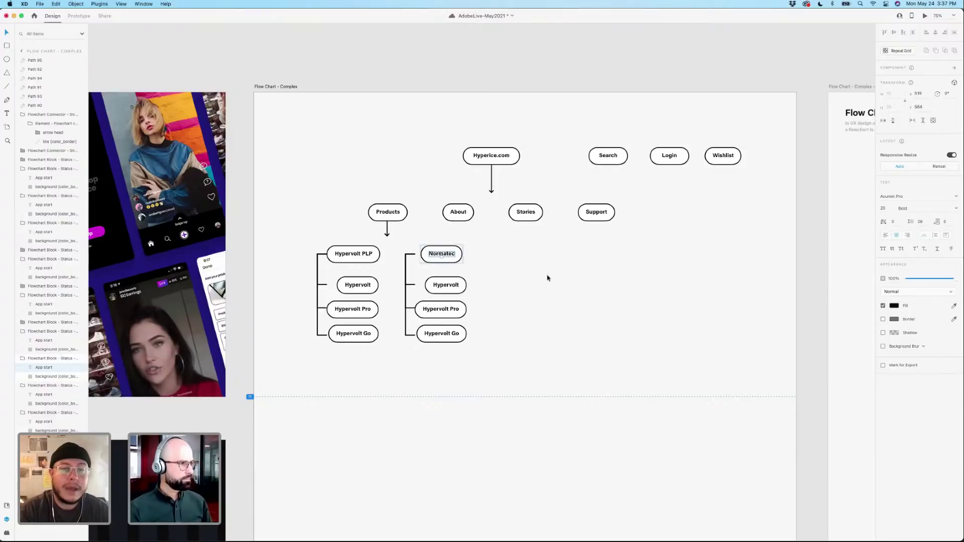
Relabel the Hypervolt block beneath Normatec as "Pulse 2.0".
{"action": "double_click", "coordinate": [450, 286]}
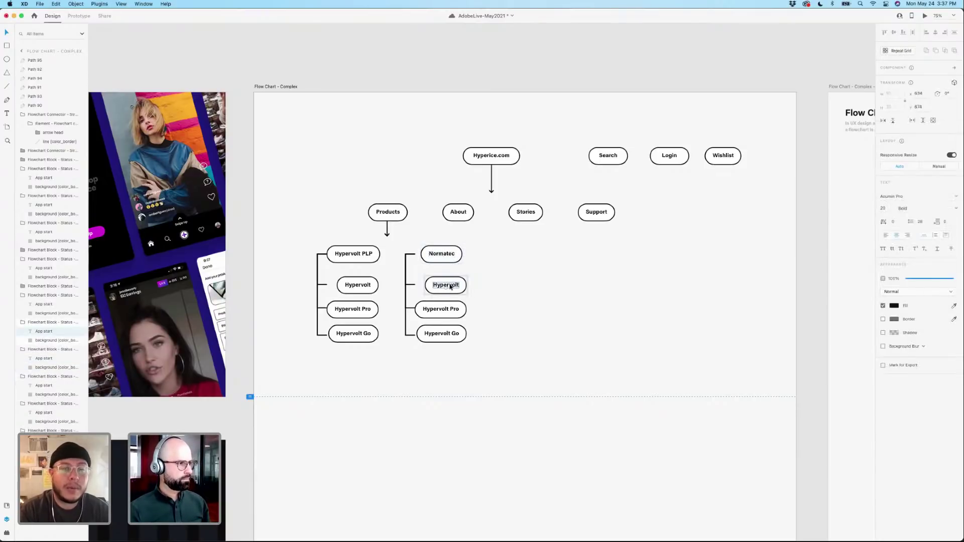
{"action": "double_click", "coordinate": [450, 285]}
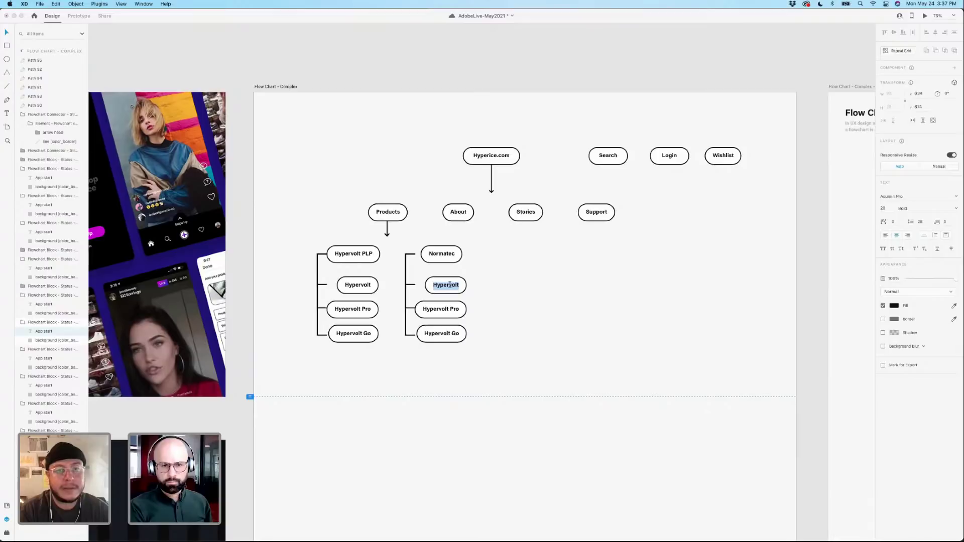
{"action": "type", "text": "Pulse"}
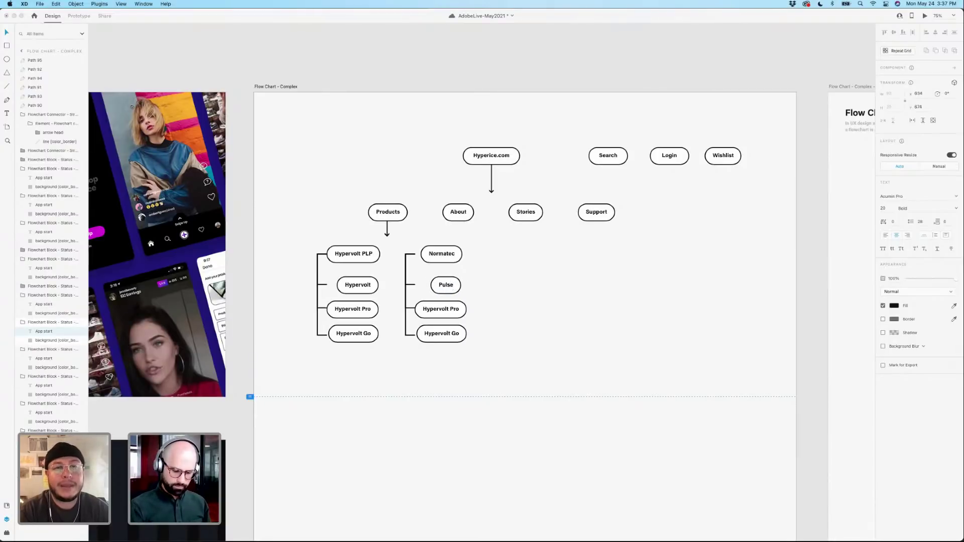
{"action": "type", "text": " 2.0"}
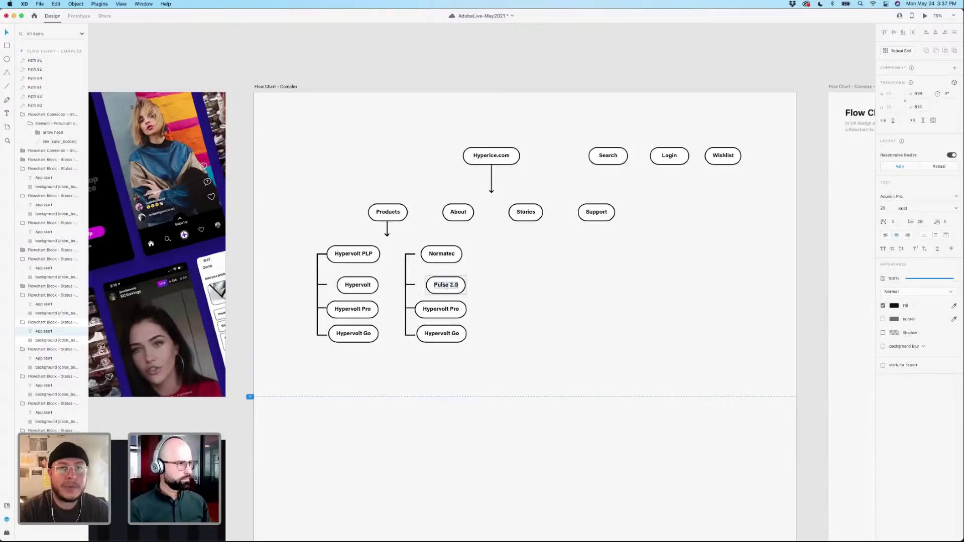
Relabel the Hypervolt Pro block beneath Pulse 2.0 as "Pulse".
{"action": "left_click", "coordinate": [452, 309]}
{"action": "double_click", "coordinate": [452, 309]}
{"action": "type", "text": "Pulse"}
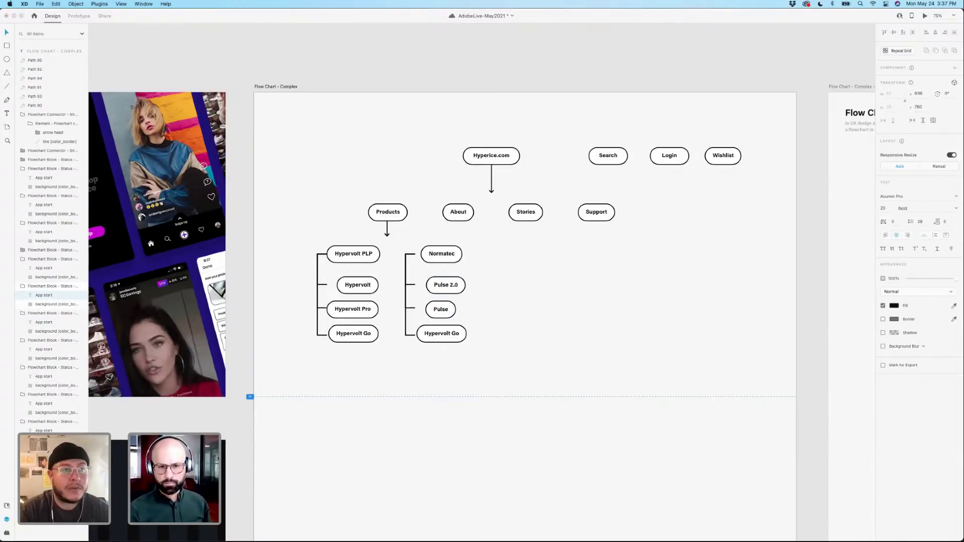
Complete the label of the third block in the Normatec group as "Pulse Pro 2.0".
{"action": "type", "text": " Pro 2."}
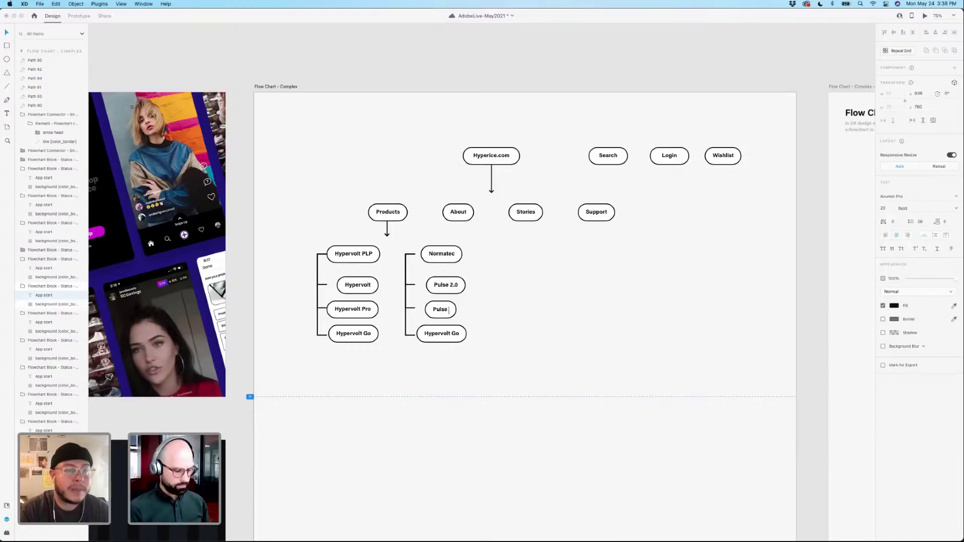
{"action": "type", "text": "0"}
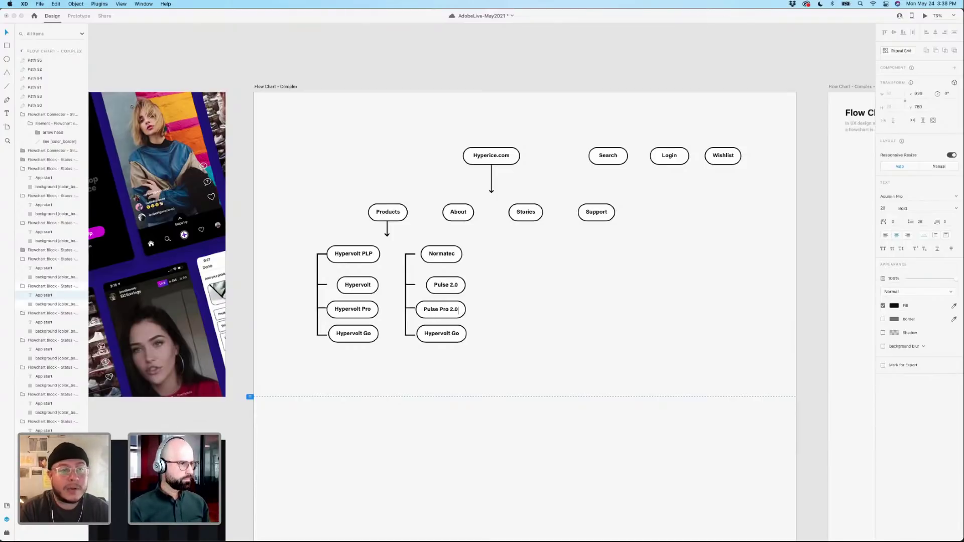
{"action": "left_click", "coordinate": [509, 312]}
Delete the Hypervolt Go block and its bracket segment from the Normatec group.
{"action": "left_click", "coordinate": [448, 335]}
{"action": "key", "text": "Delete"}
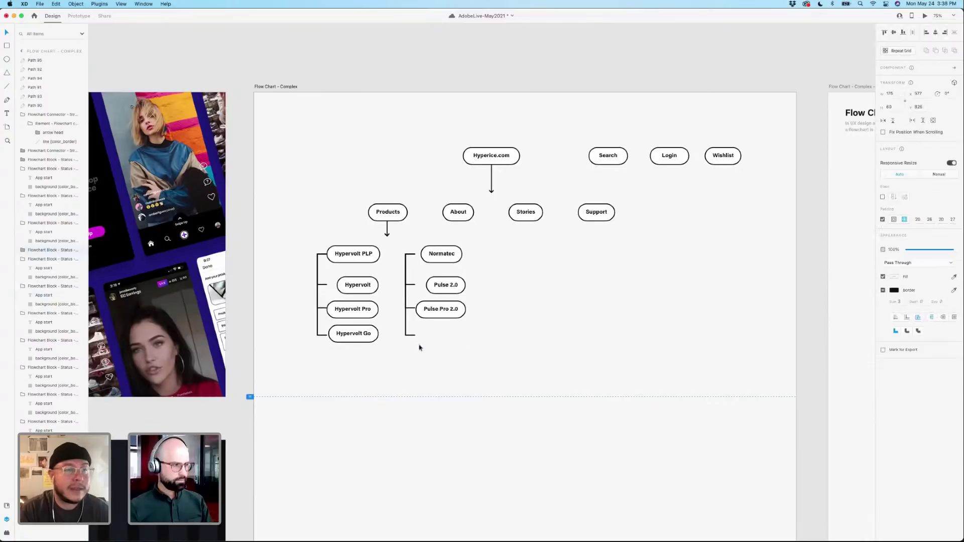
{"action": "left_click", "coordinate": [405, 321]}
{"action": "key", "text": "Delete"}
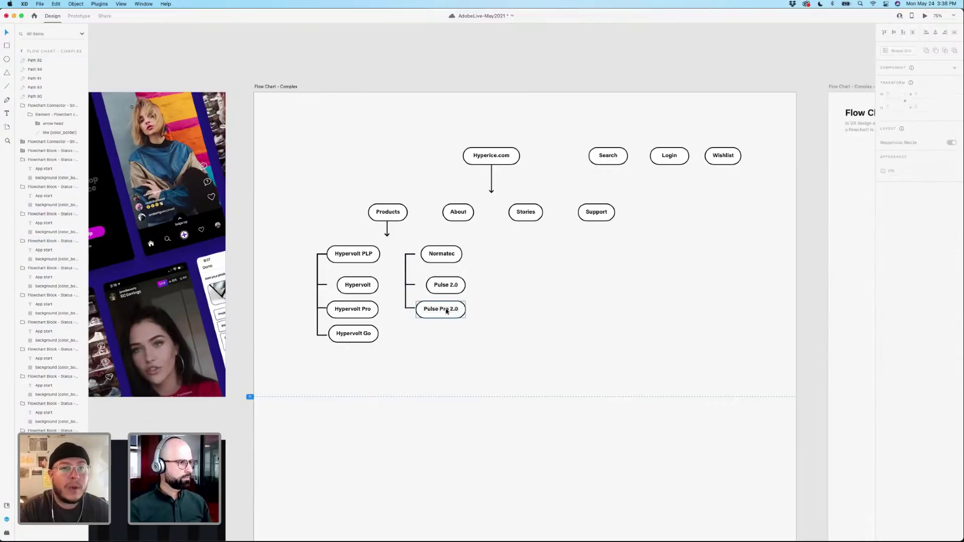
Move the whole Normatec group slightly left toward the Hypervolt group and save the document.
{"action": "left_click_drag", "start_coordinate": [396, 245], "coordinate": [479, 348]}
{"action": "left_click_drag", "start_coordinate": [442, 258], "coordinate": [439, 259]}
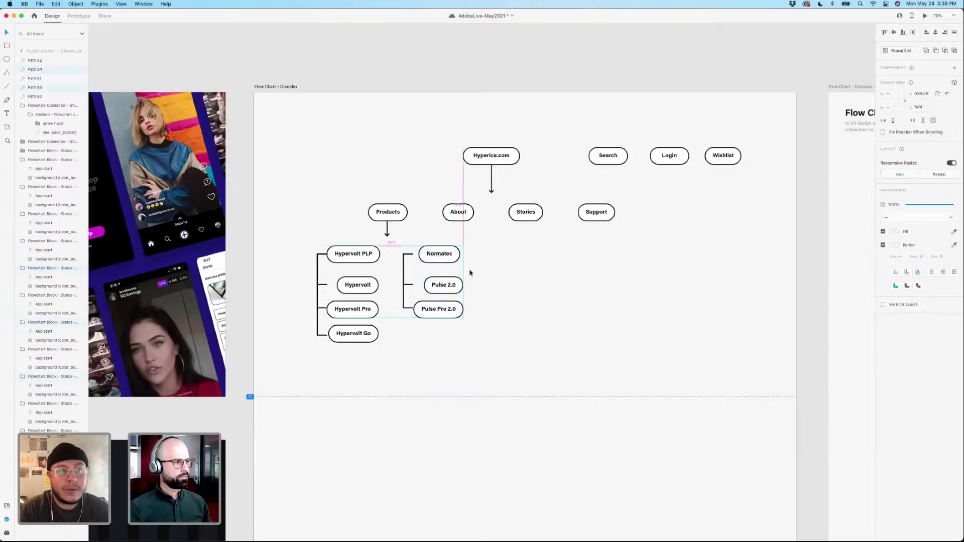
{"action": "left_click", "coordinate": [502, 284]}
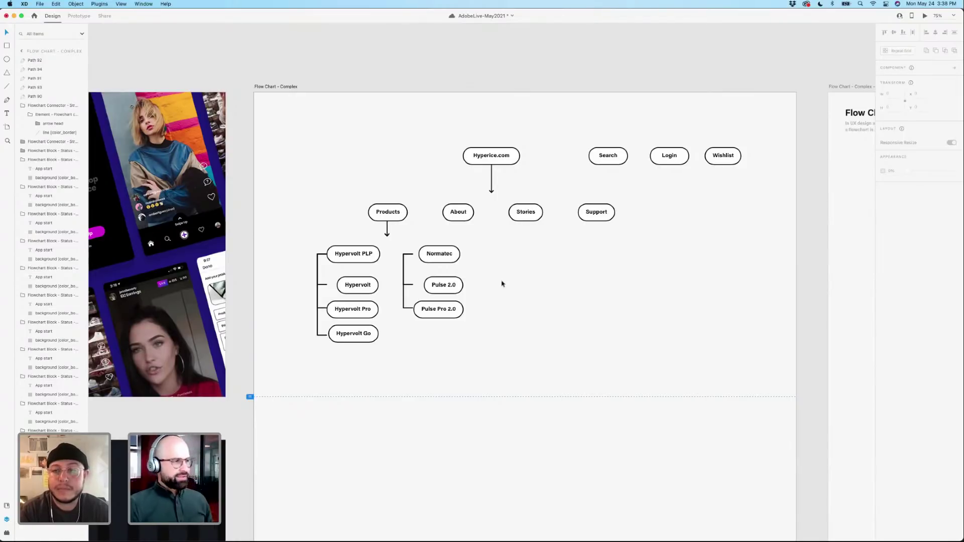
{"action": "key", "text": "super+s"}
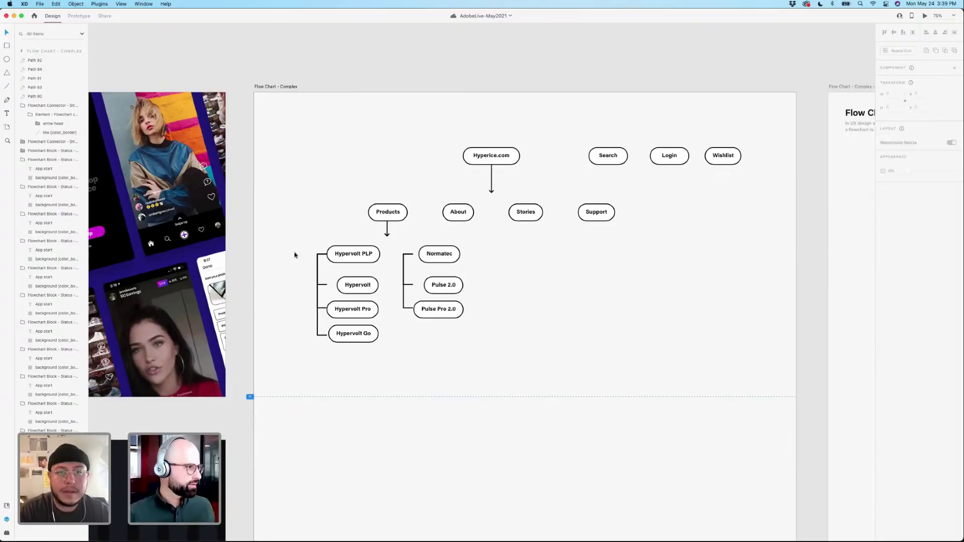
Move the Hypervolt and Normatec groups together slightly down to leave room beneath the Products arrow.
{"action": "left_click_drag", "start_coordinate": [294, 250], "coordinate": [486, 339]}
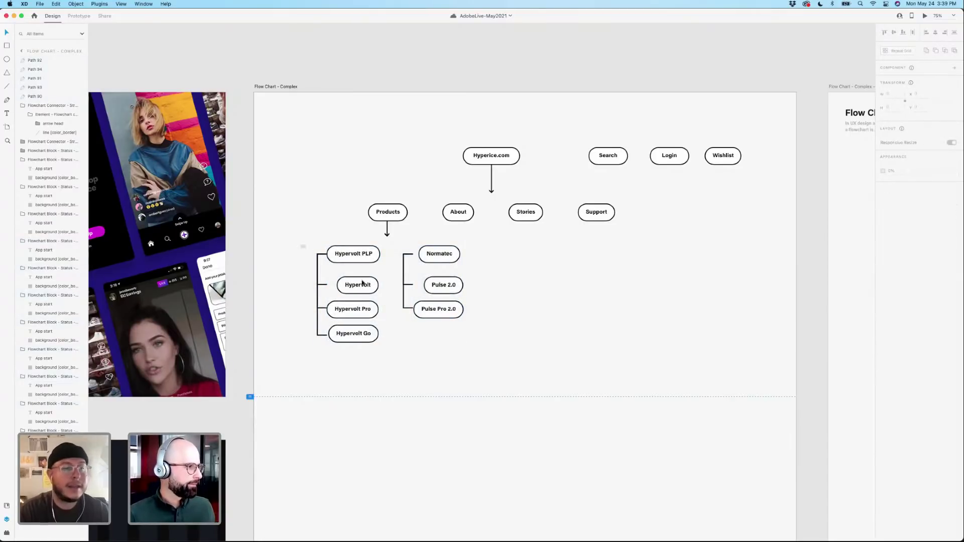
{"action": "left_click_drag", "start_coordinate": [306, 251], "coordinate": [459, 349]}
{"action": "left_click_drag", "start_coordinate": [436, 318], "coordinate": [437, 323]}
{"action": "left_click", "coordinate": [521, 327]}
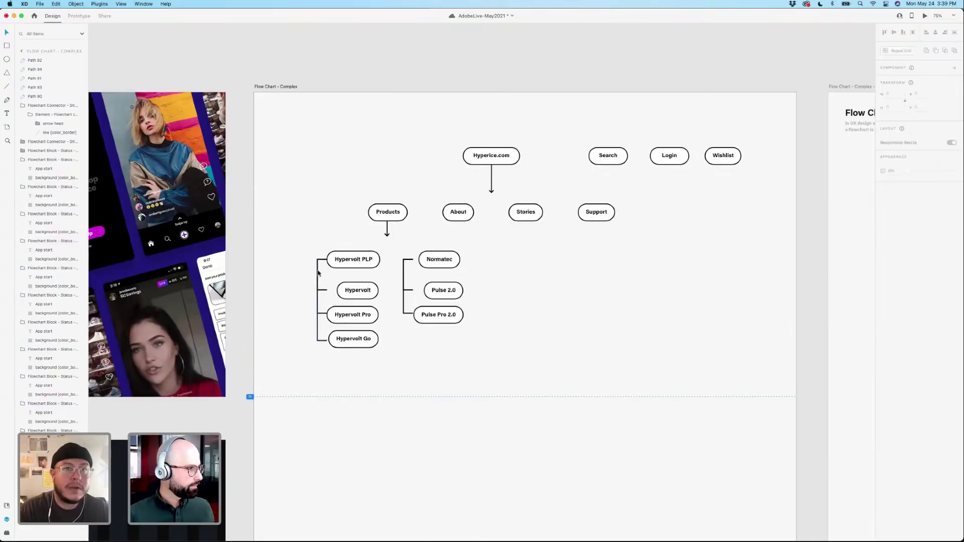
Reuse the bracket line as a horizontal connector above the Hypervolt and Normatec groups, with a second copy extending past Normatec.
{"action": "left_click_drag", "start_coordinate": [316, 274], "coordinate": [384, 242]}
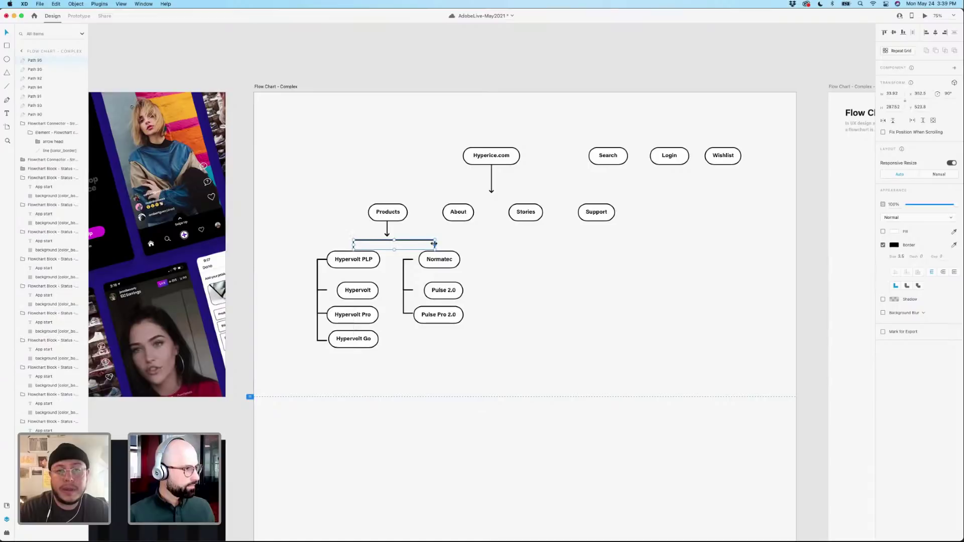
{"action": "left_click_drag", "start_coordinate": [434, 243], "coordinate": [498, 243]}
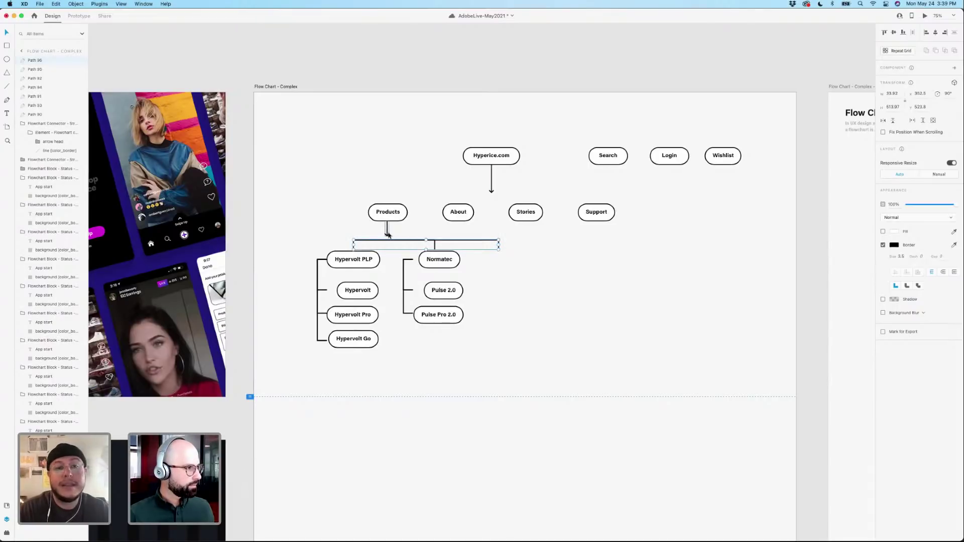
{"action": "left_click", "coordinate": [386, 233]}
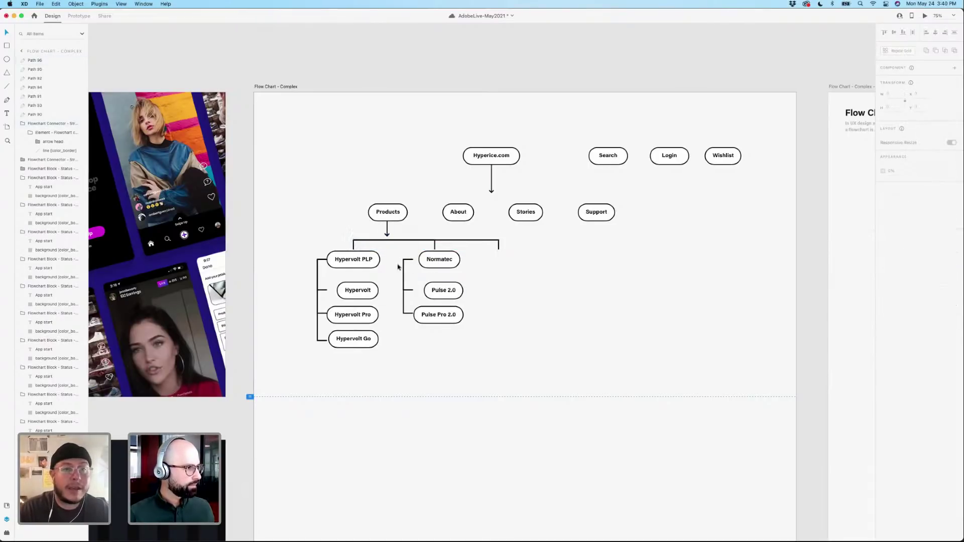
Duplicate the Normatec group alongside on the right and stretch the horizontal connector to reach the copy's heading block.
{"action": "left_click_drag", "start_coordinate": [394, 256], "coordinate": [477, 353]}
{"action": "left_click_drag", "start_coordinate": [455, 260], "coordinate": [530, 244]}
{"action": "left_click", "coordinate": [499, 245]}
{"action": "left_click", "coordinate": [499, 245]}
{"action": "key", "text": "Escape"}
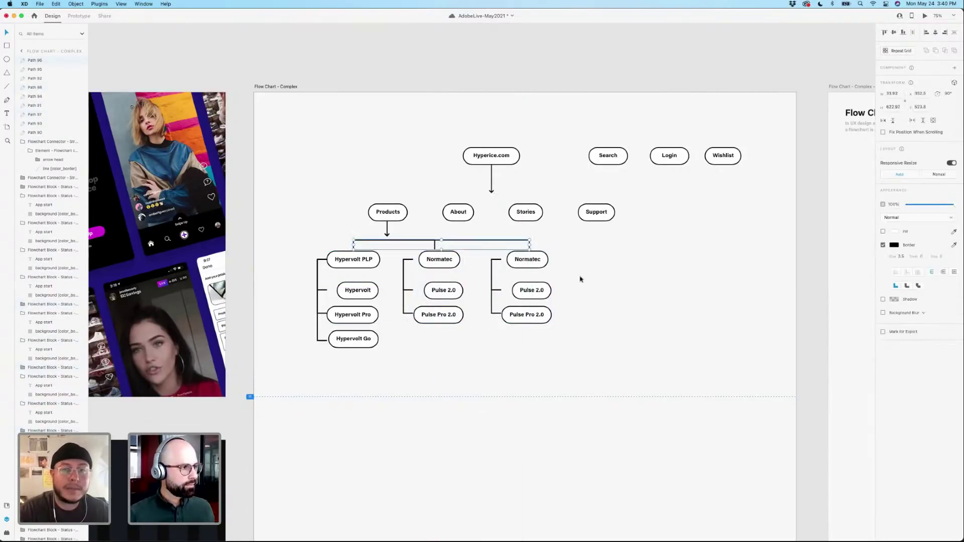
Open the heading label of the third product group for editing.
{"action": "double_click", "coordinate": [532, 263]}
{"action": "double_click", "coordinate": [532, 261]}
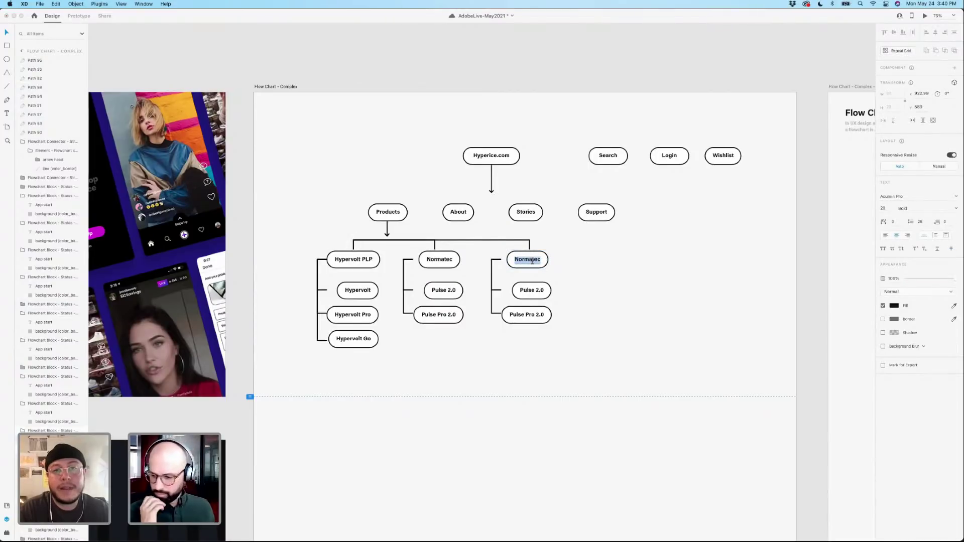
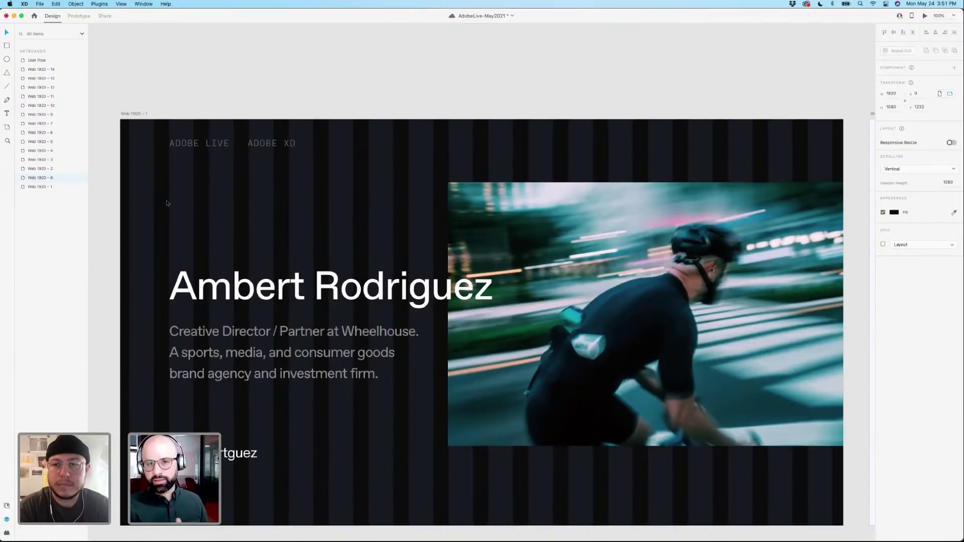
Review the speaker introduction artboard and the six-item agenda artboard running from Brief to Design.
{"action": "left_click", "coordinate": [138, 114]}
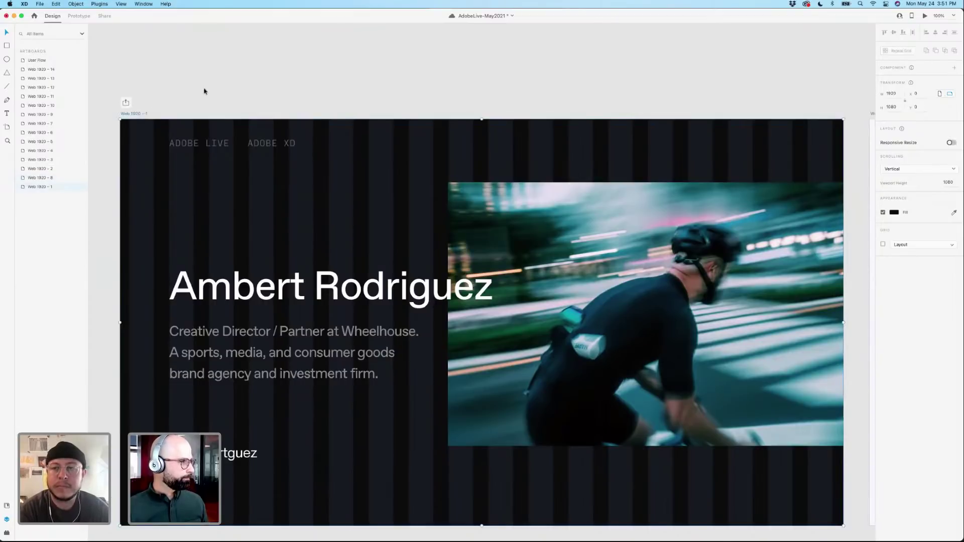
{"action": "scroll", "coordinate": [204, 91], "scroll_direction": "left", "scroll_amount": 3}
{"action": "scroll", "coordinate": [199, 133], "scroll_direction": "down", "scroll_amount": 5}
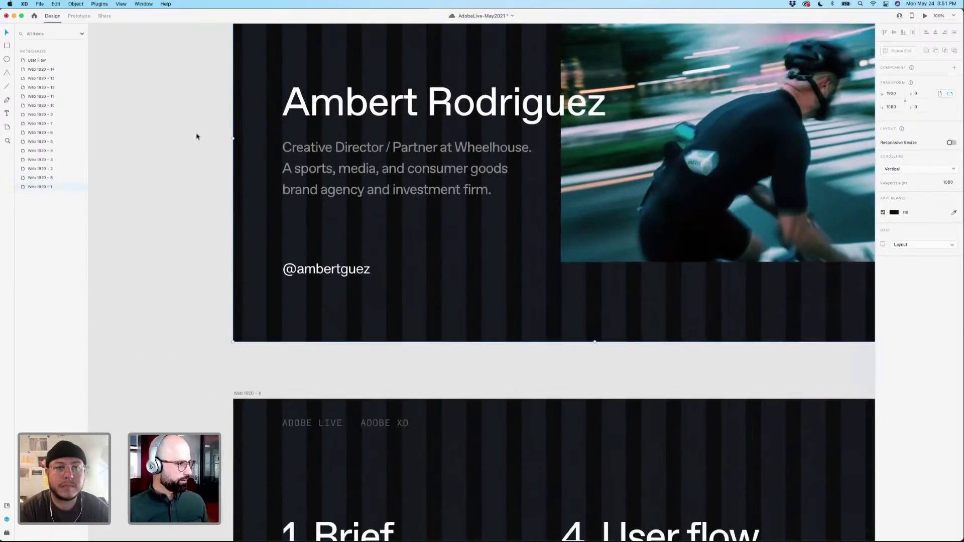
{"action": "scroll", "coordinate": [196, 136], "scroll_direction": "down", "scroll_amount": 5}
{"action": "left_click", "coordinate": [255, 103]}
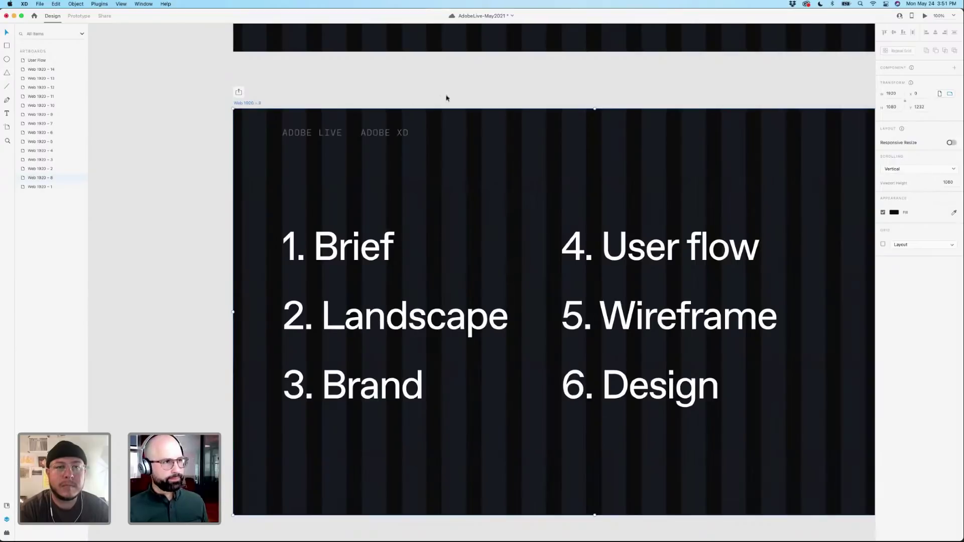
{"action": "key", "text": "super+3"}
{"action": "left_click", "coordinate": [259, 83]}
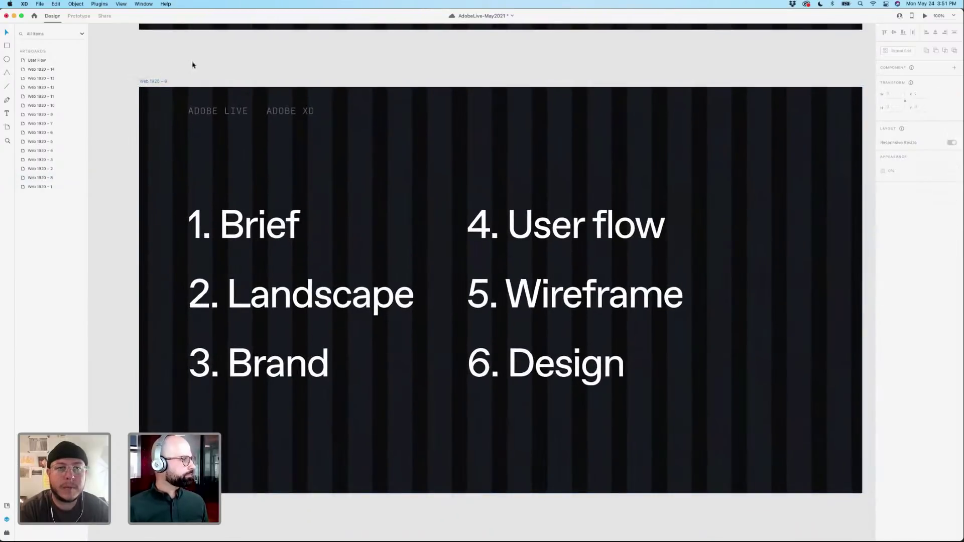
{"action": "scroll", "coordinate": [277, 210], "scroll_direction": "down", "scroll_amount": 3}
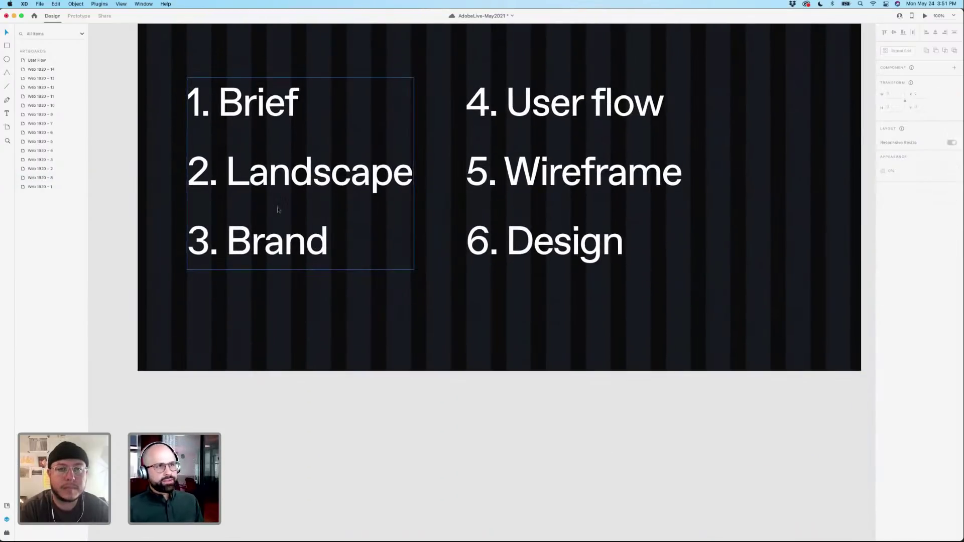
{"action": "scroll", "coordinate": [278, 210], "scroll_direction": "up", "scroll_amount": 1}
{"action": "scroll", "coordinate": [277, 210], "scroll_direction": "up", "scroll_amount": 1}
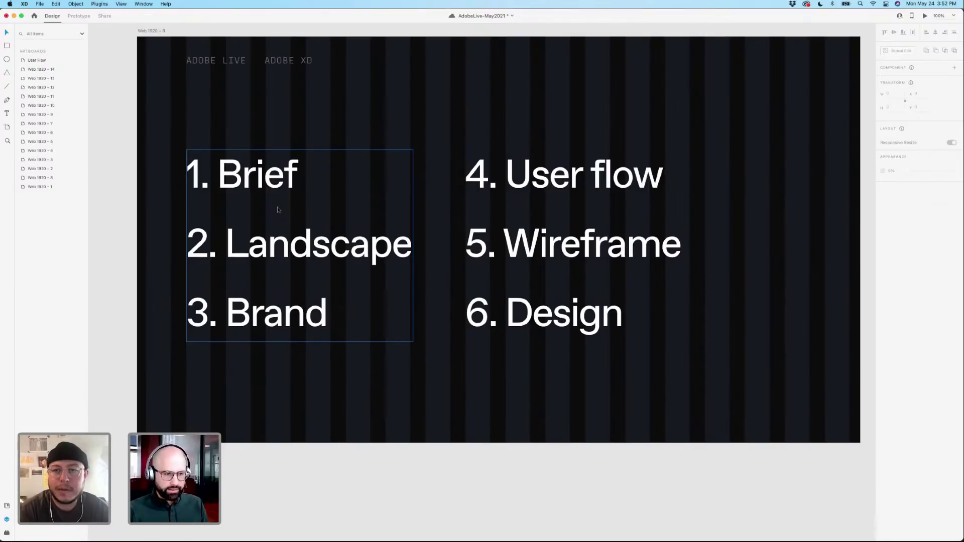
Save the AdobeLive-May2021 document and switch to the Adobe Live - Hyperice document.
{"action": "key", "text": "cmd+s"}
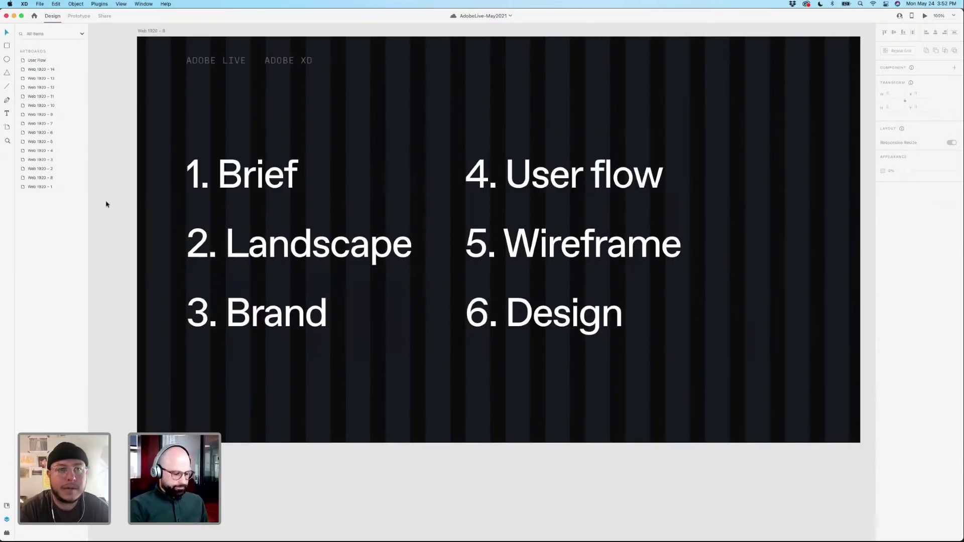
{"action": "key", "text": "cmd+minus"}
{"action": "scroll", "coordinate": [161, 220], "scroll_direction": "down", "scroll_amount": 5}
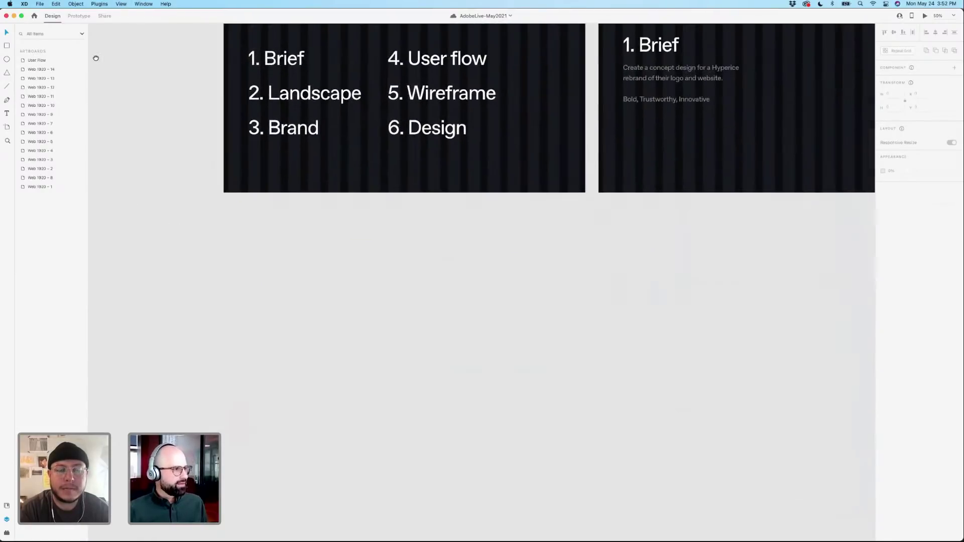
{"action": "left_click_drag", "start_coordinate": [259, 255], "coordinate": [299, 261]}
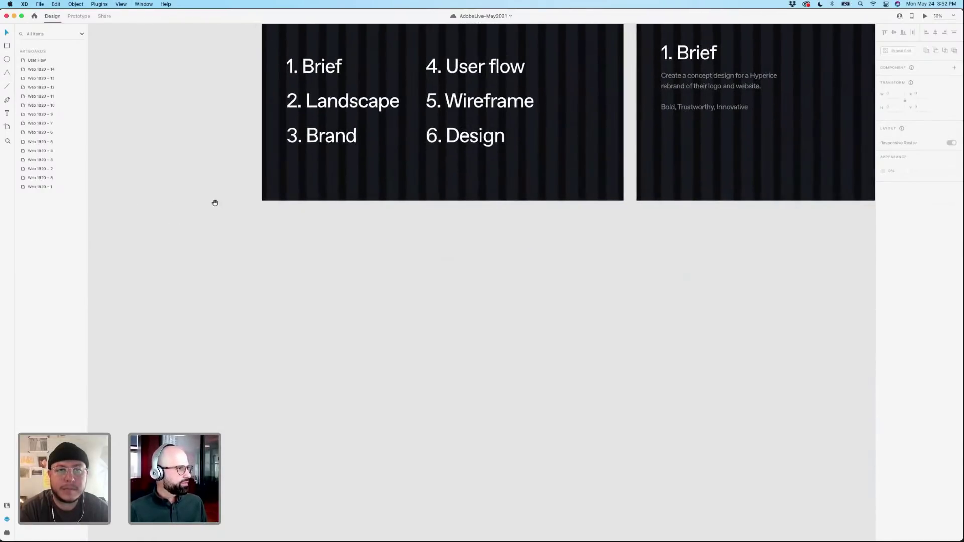
{"action": "left_click_drag", "start_coordinate": [214, 203], "coordinate": [196, 287]}
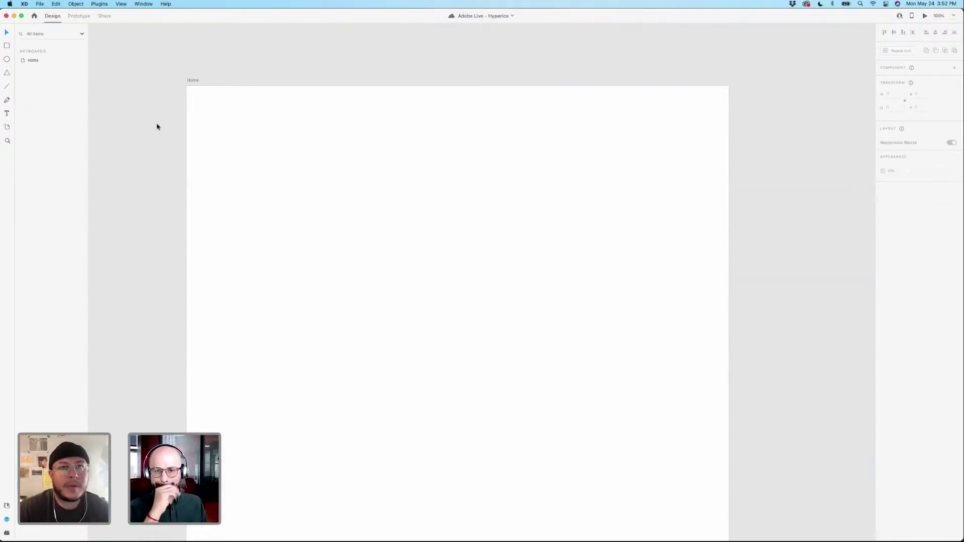
Show the column layout grid on the Home artboard.
{"action": "left_click_drag", "start_coordinate": [161, 103], "coordinate": [187, 152]}
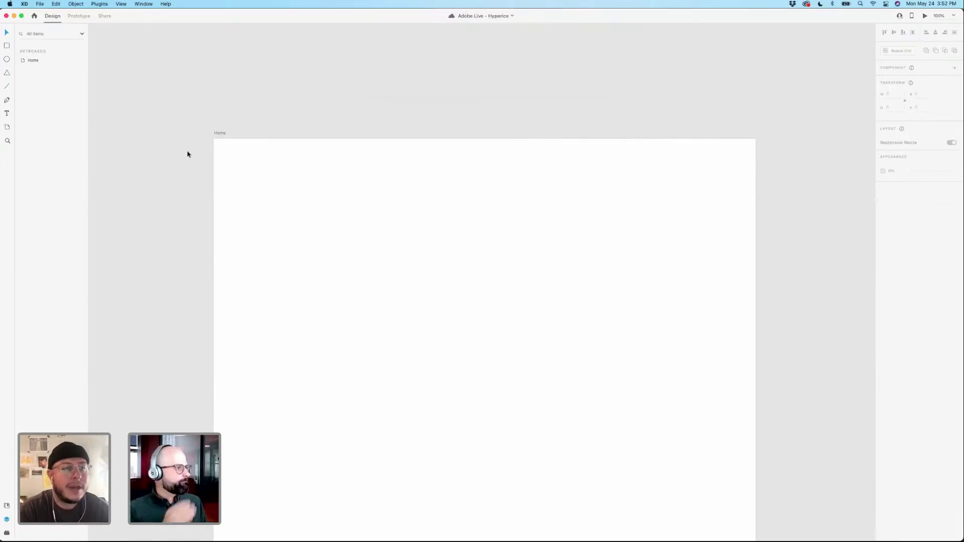
{"action": "left_click", "coordinate": [221, 133]}
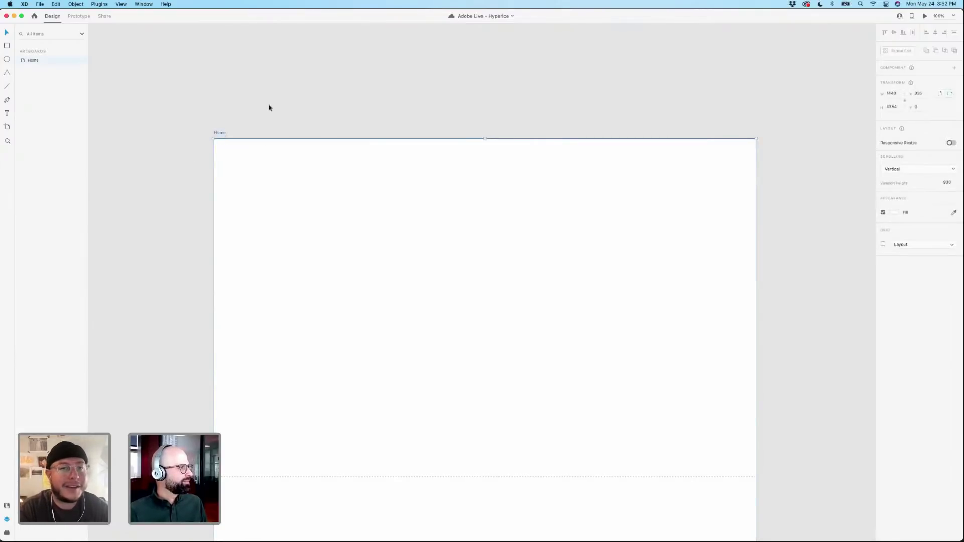
{"action": "left_click", "coordinate": [882, 244]}
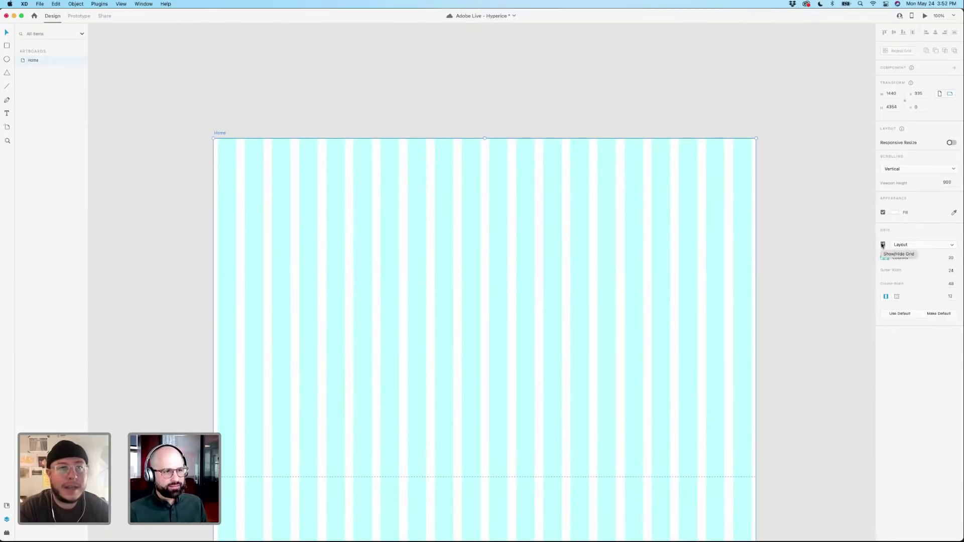
Enter the calculation 48/8 in the system-wide search and dismiss the search.
{"action": "key", "text": "super+space"}
{"action": "type", "text": "4"}
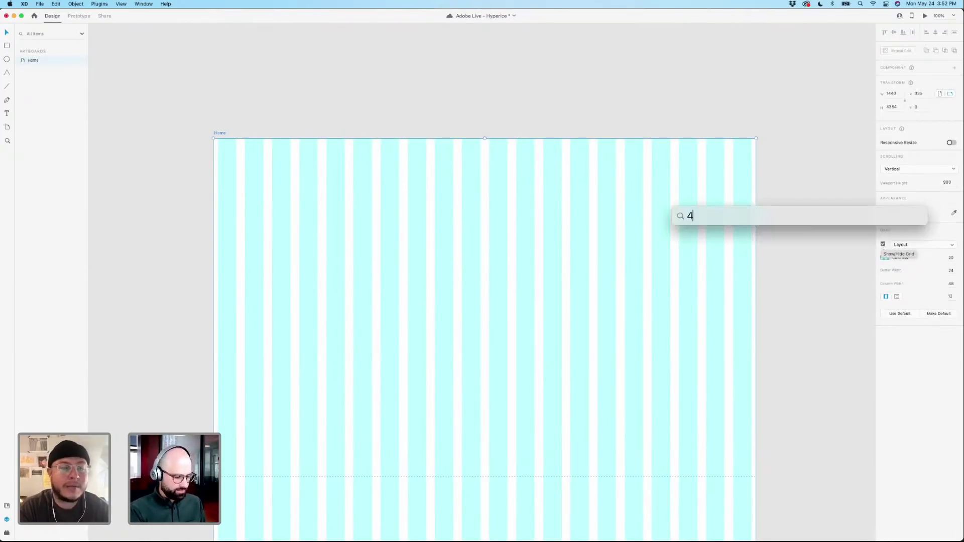
{"action": "type", "text": "8/8"}
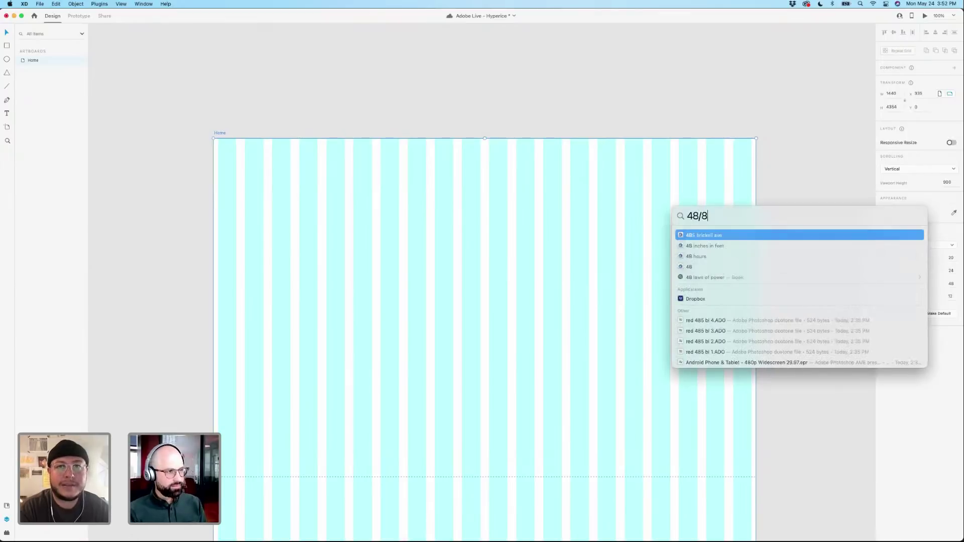
{"action": "key", "text": "Escape"}
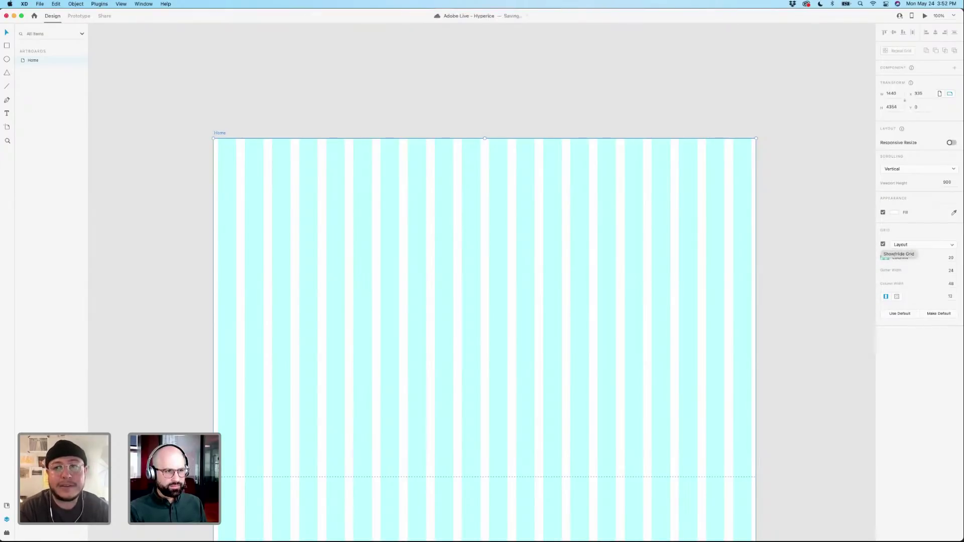
{"action": "left_click", "coordinate": [736, 110]}
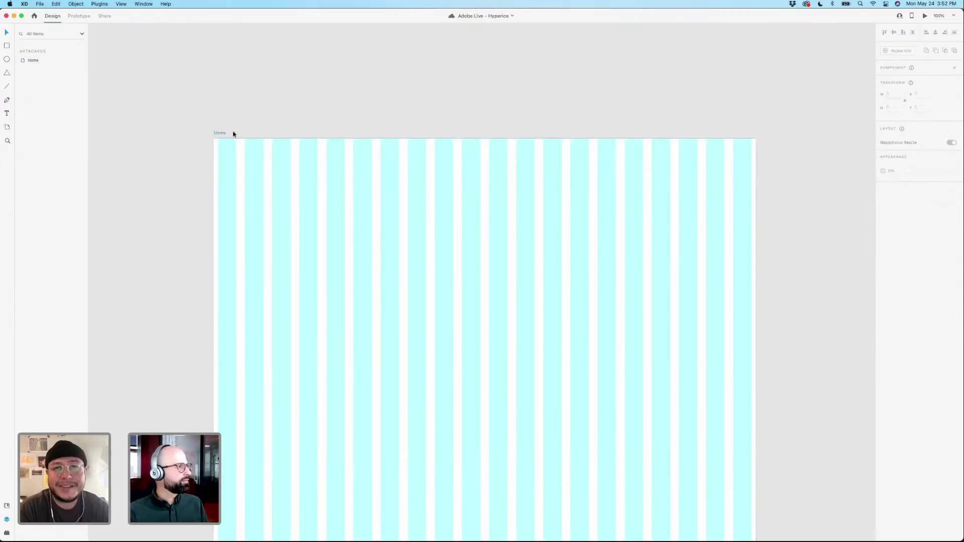
{"action": "left_click", "coordinate": [219, 134]}
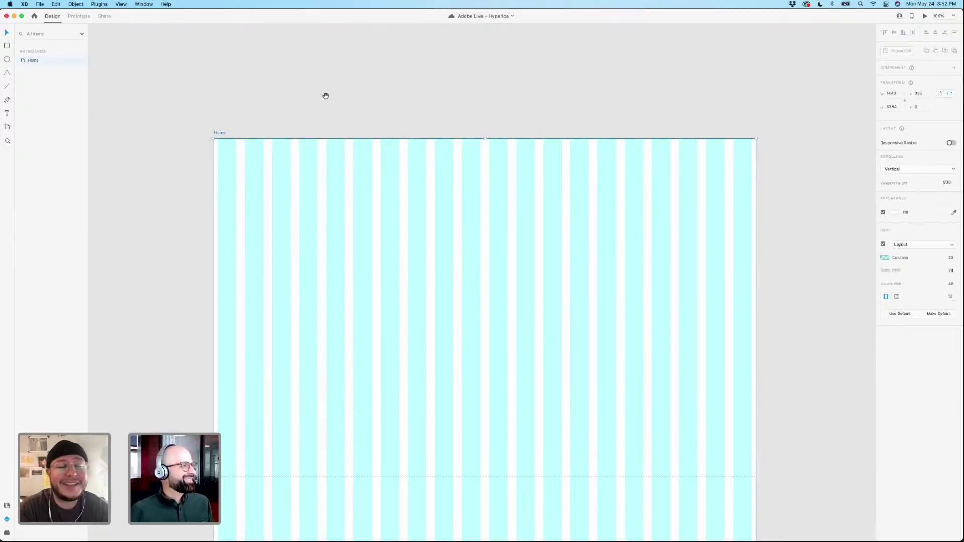
{"action": "left_click_drag", "start_coordinate": [326, 96], "coordinate": [293, 59]}
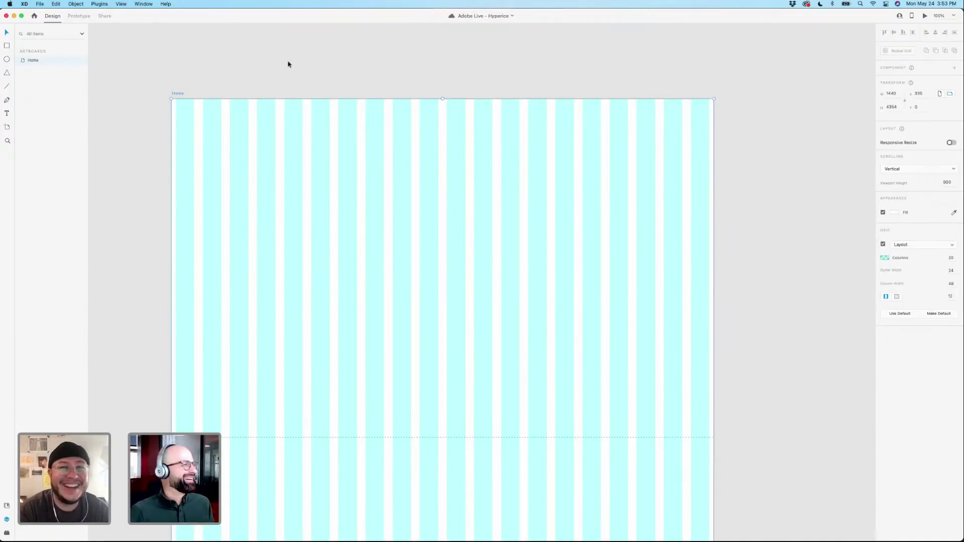
{"action": "left_click", "coordinate": [289, 62]}
{"action": "left_click", "coordinate": [178, 93]}
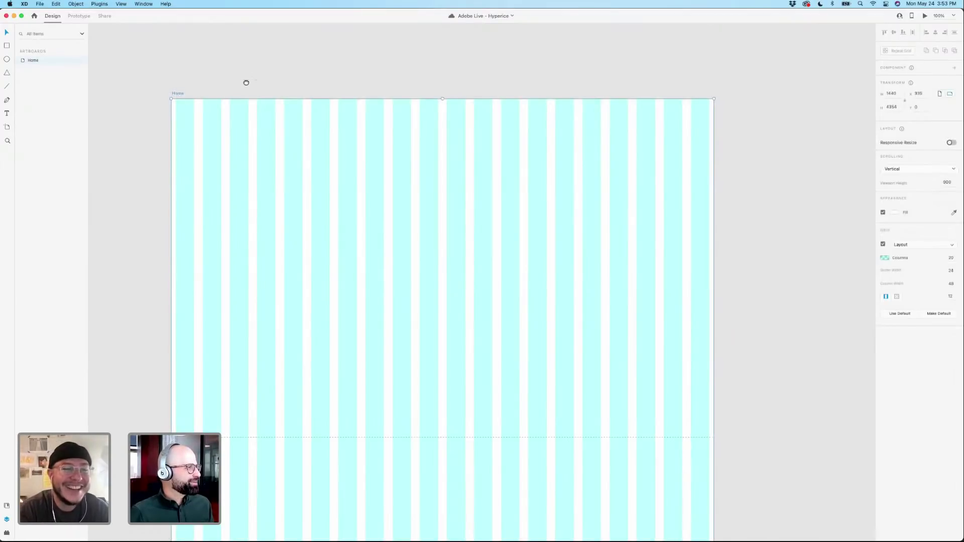
{"action": "scroll", "coordinate": [244, 91], "scroll_direction": "up", "scroll_amount": 2}
{"action": "scroll", "coordinate": [249, 101], "scroll_direction": "up", "scroll_amount": 3}
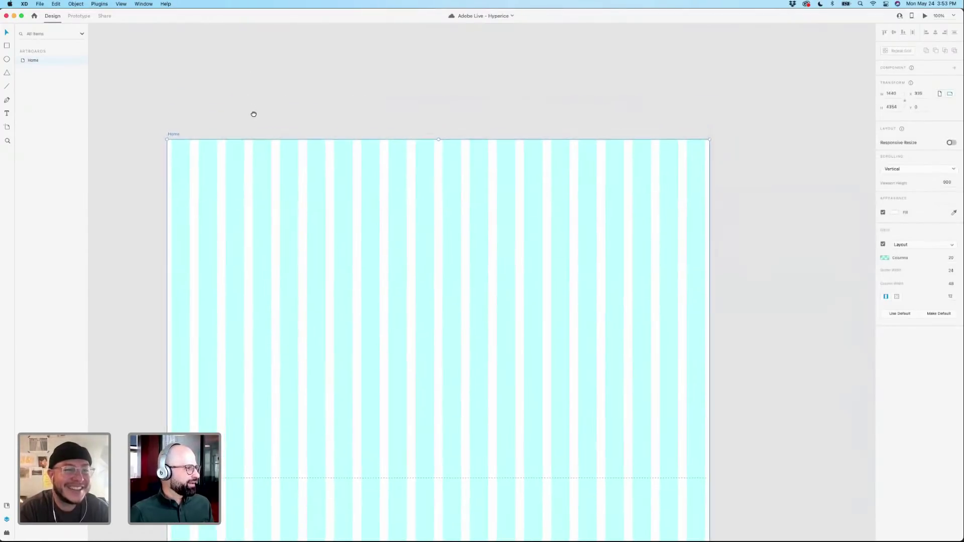
{"action": "mouse_move", "coordinate": [267, 91]}
{"action": "left_mouse_down"}
{"action": "mouse_move", "coordinate": [267, 107]}
{"action": "mouse_move", "coordinate": [280, 95]}
{"action": "left_mouse_up"}
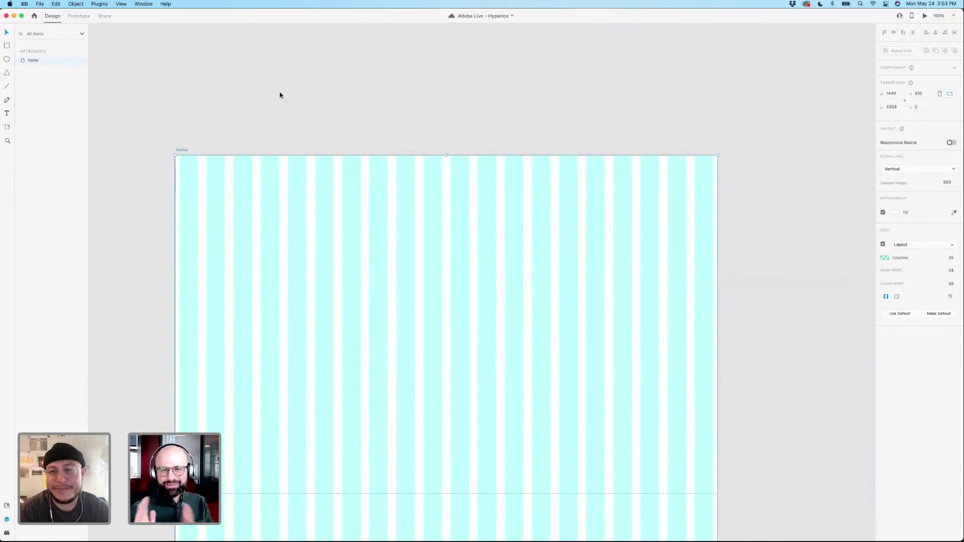
{"action": "left_click", "coordinate": [281, 96]}
{"action": "left_click", "coordinate": [181, 150]}
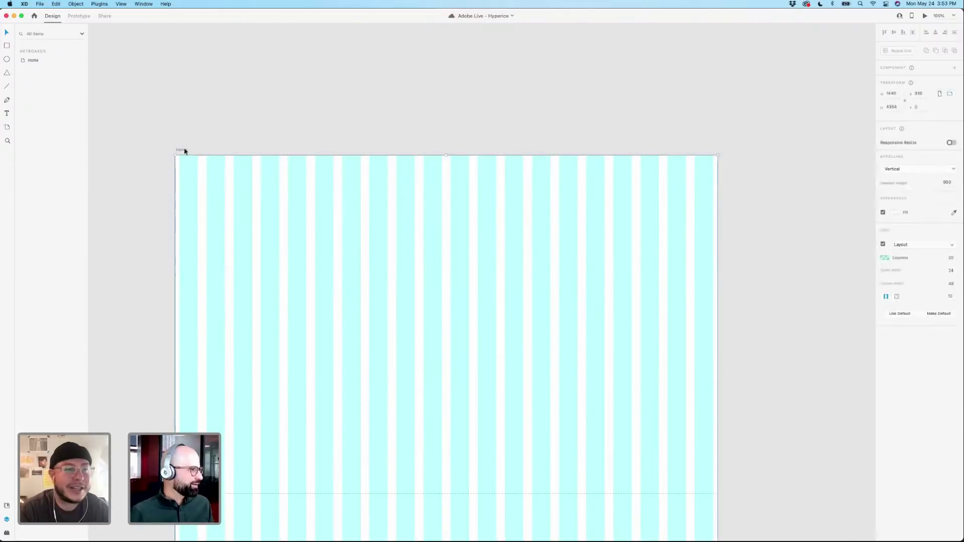
{"action": "left_click_drag", "start_coordinate": [254, 122], "coordinate": [261, 112]}
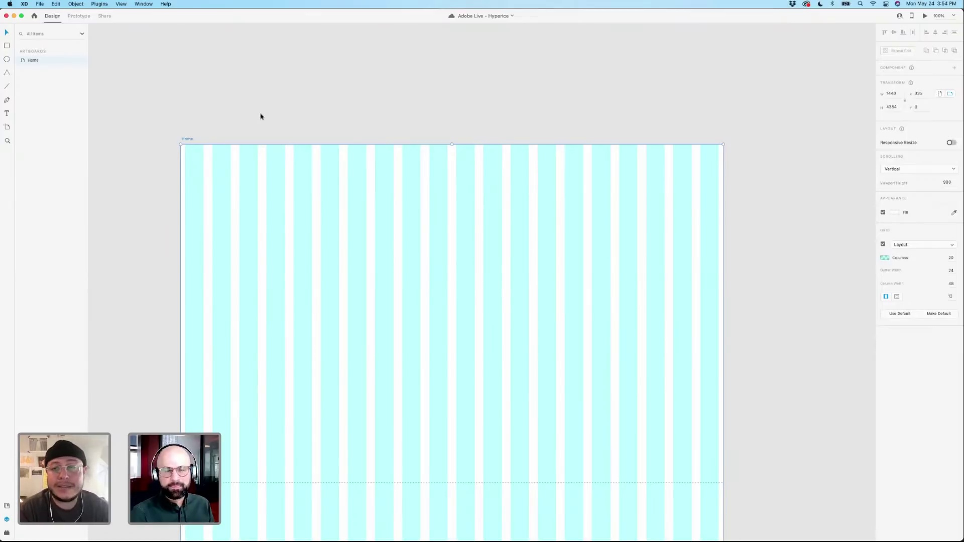
{"action": "left_click", "coordinate": [260, 117]}
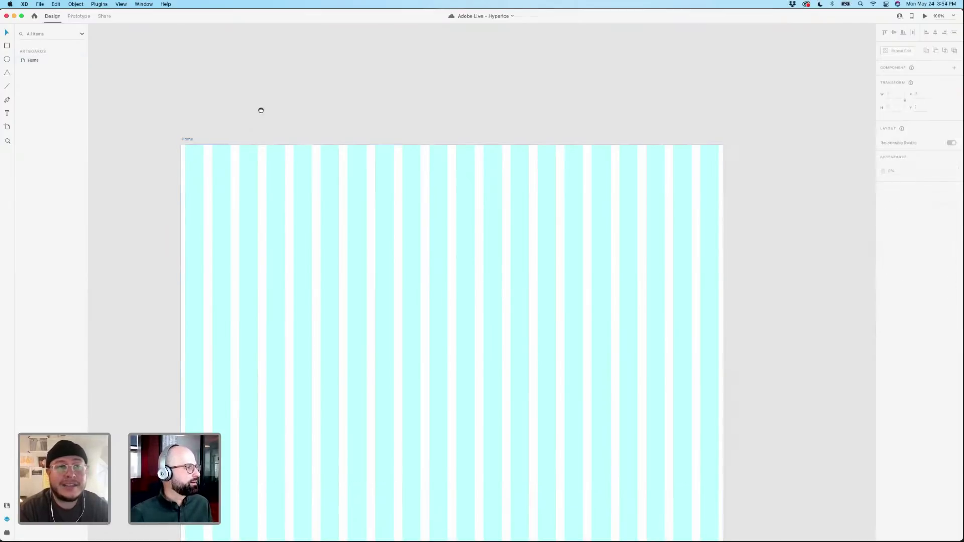
{"action": "scroll", "coordinate": [258, 108], "scroll_direction": "down", "scroll_amount": 2}
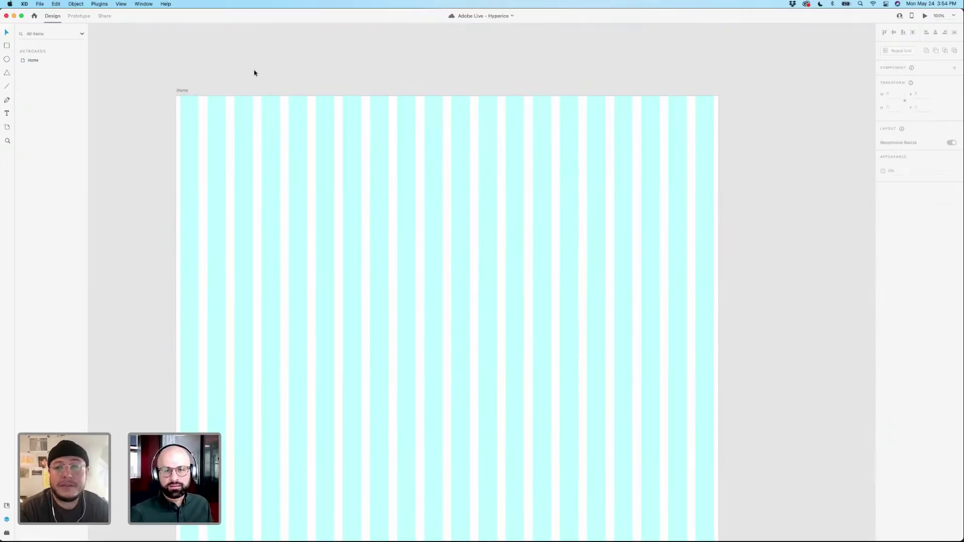
Draw a rectangle across the full width of the Home artboard from its top edge, about 1440 by 597.
{"action": "left_click", "coordinate": [184, 91]}
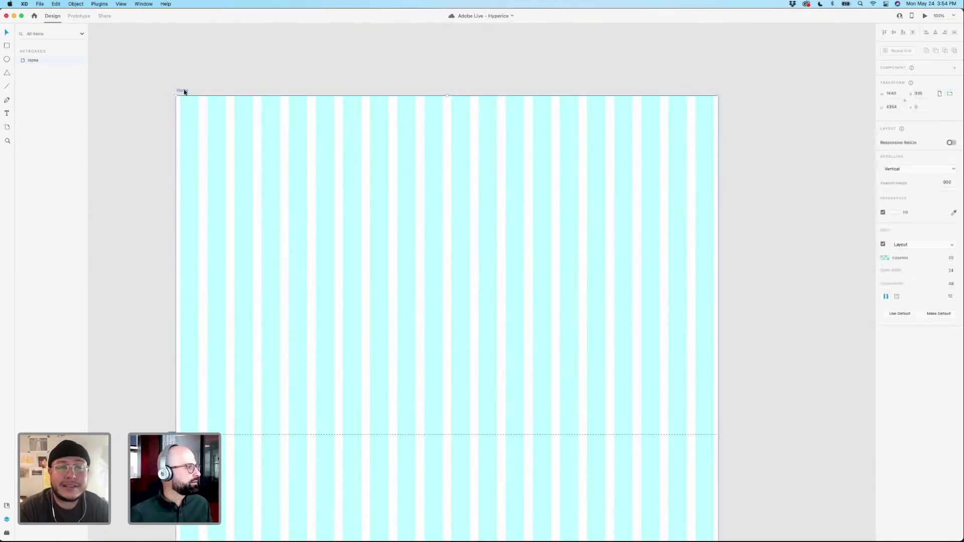
{"action": "left_click", "coordinate": [199, 84]}
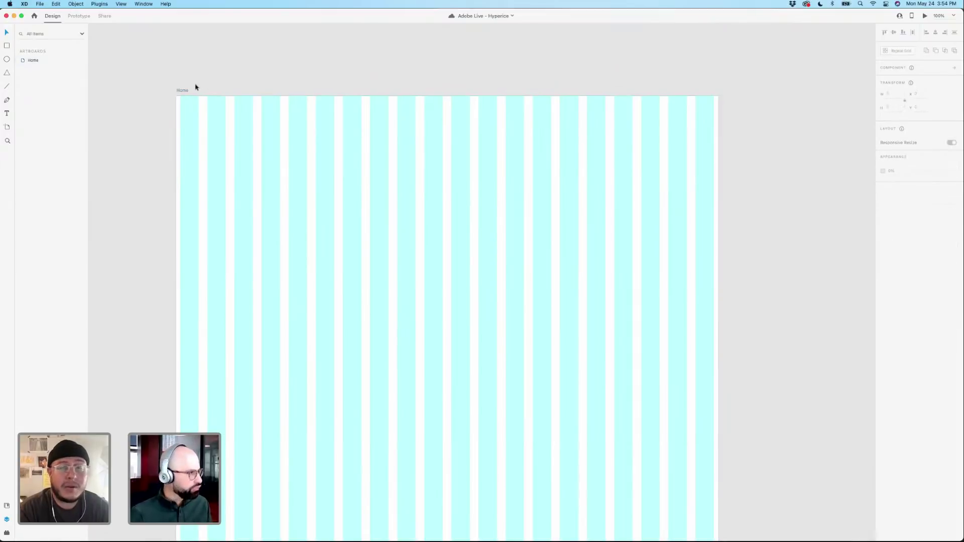
{"action": "left_click_drag", "start_coordinate": [175, 96], "coordinate": [717, 319]}
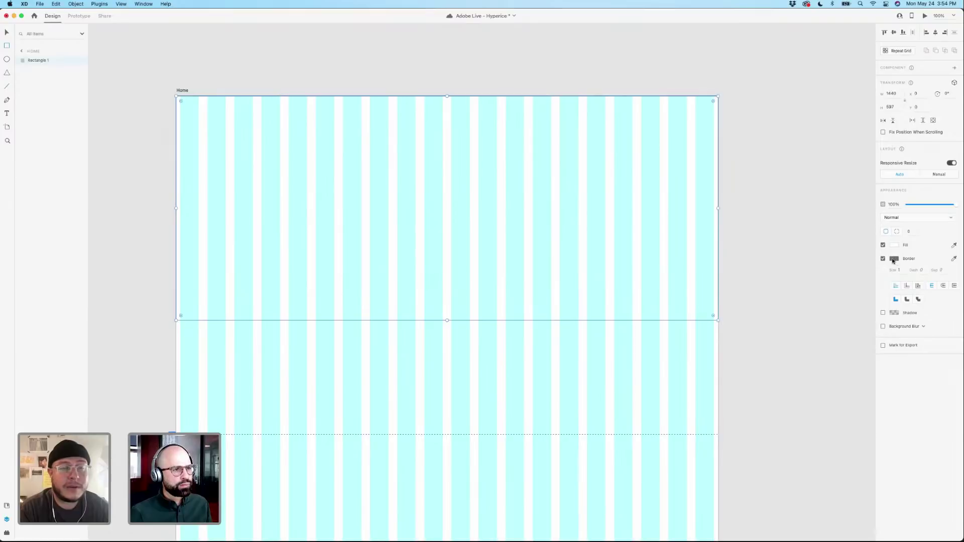
Remove the large rectangle's border and give it a light grey solid fill.
{"action": "left_click", "coordinate": [883, 258]}
{"action": "left_click", "coordinate": [894, 245]}
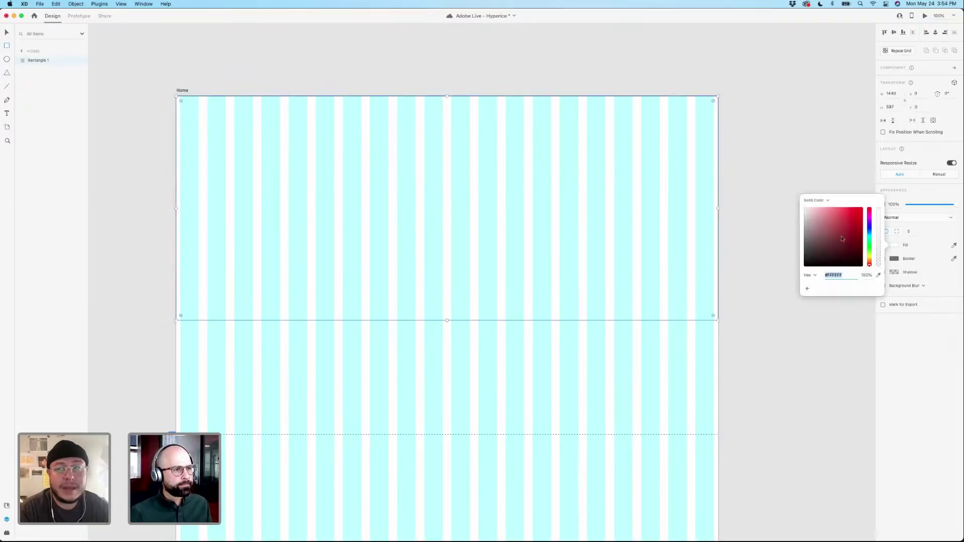
{"action": "left_click_drag", "start_coordinate": [843, 238], "coordinate": [790, 220]}
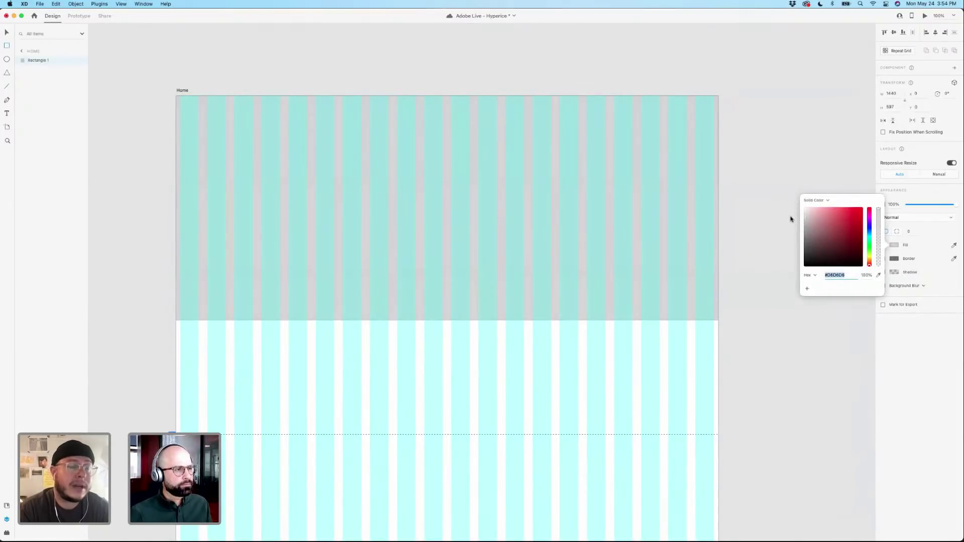
{"action": "left_click", "coordinate": [753, 152]}
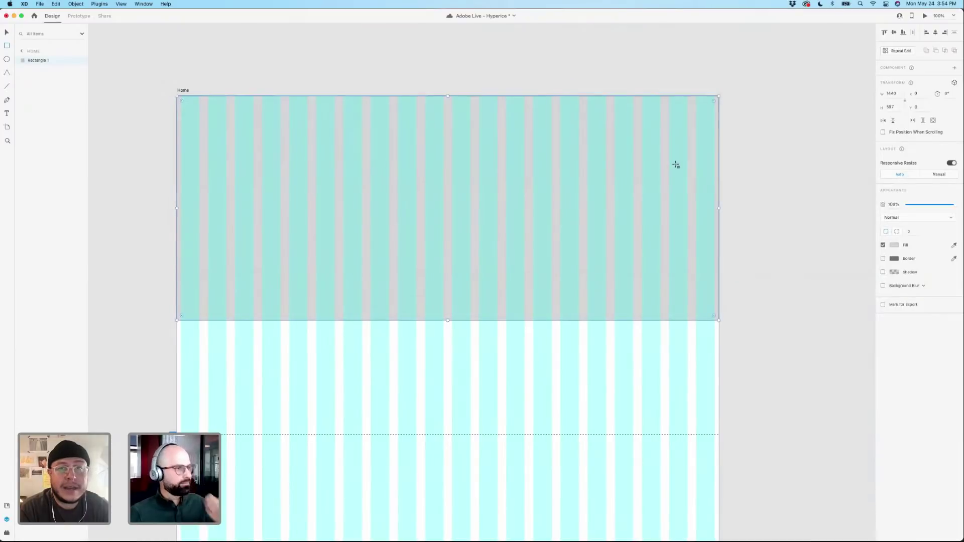
Move the grey rectangle straight down to a Y position of about 106, leaving a header strip above it.
{"action": "key", "text": "Escape"}
{"action": "left_click", "coordinate": [693, 173]}
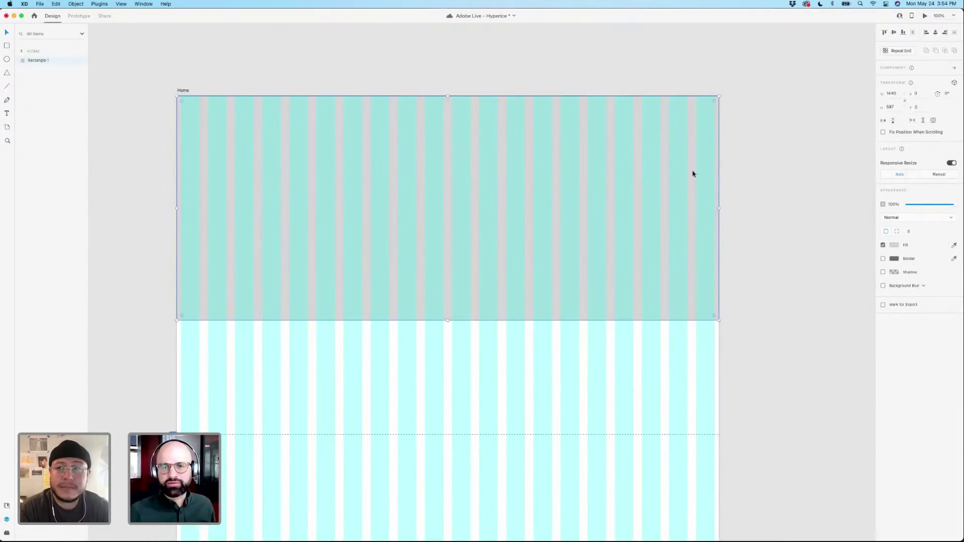
{"action": "left_click_drag", "start_coordinate": [692, 179], "coordinate": [691, 218]}
{"action": "left_click_drag", "start_coordinate": [669, 188], "coordinate": [669, 182]}
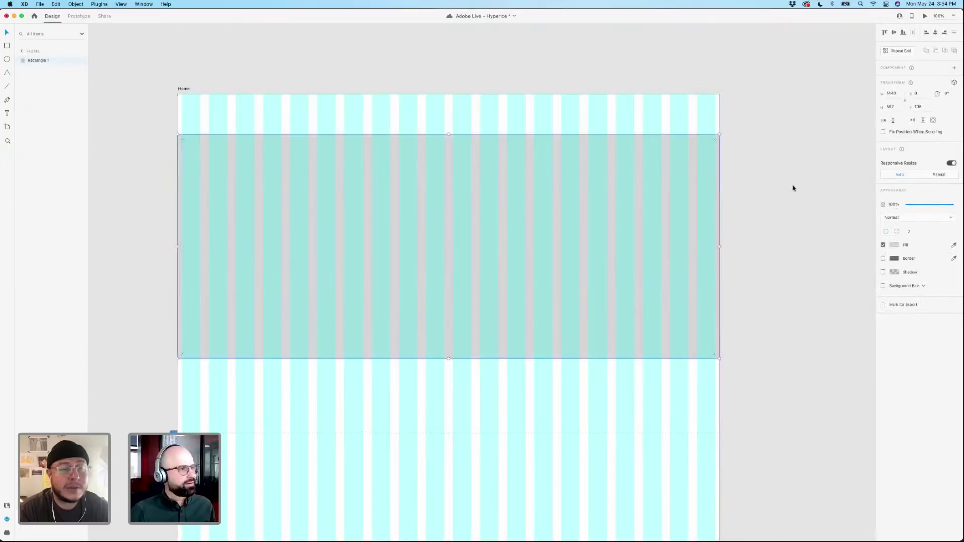
{"action": "left_click", "coordinate": [737, 188]}
Draw a logo block about 168 by 45 near the header's left end and fill it black.
{"action": "key", "text": "t"}
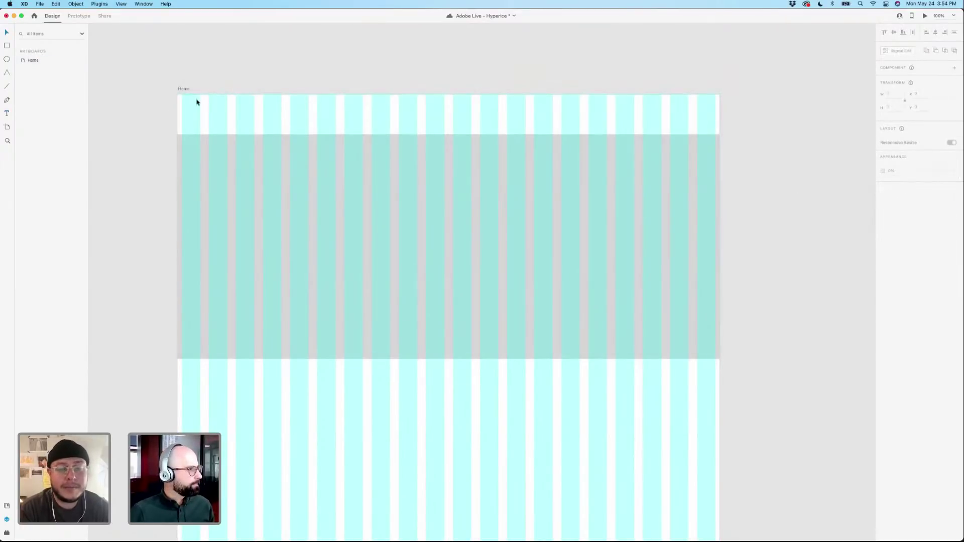
{"action": "key", "text": "r"}
{"action": "left_click_drag", "start_coordinate": [200, 100], "coordinate": [263, 117]}
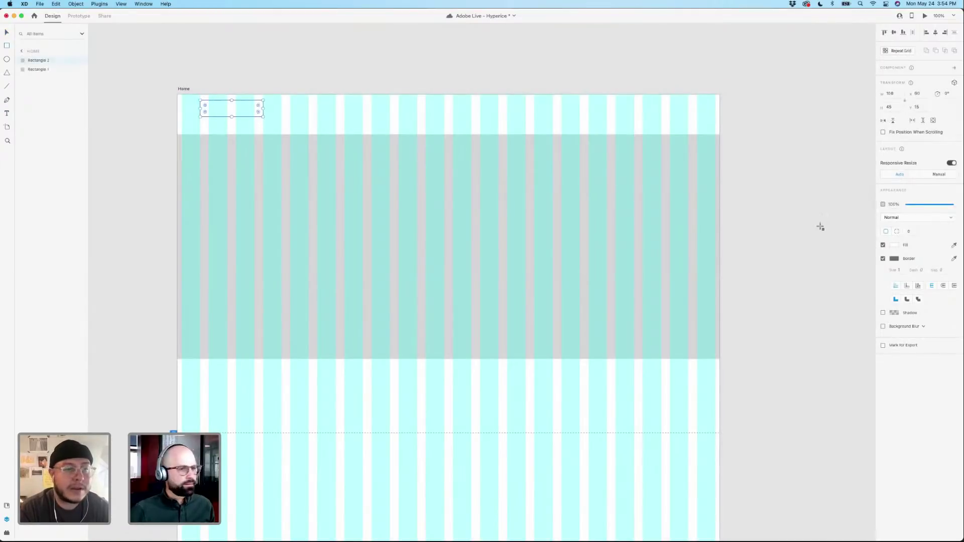
{"action": "left_click", "coordinate": [894, 246]}
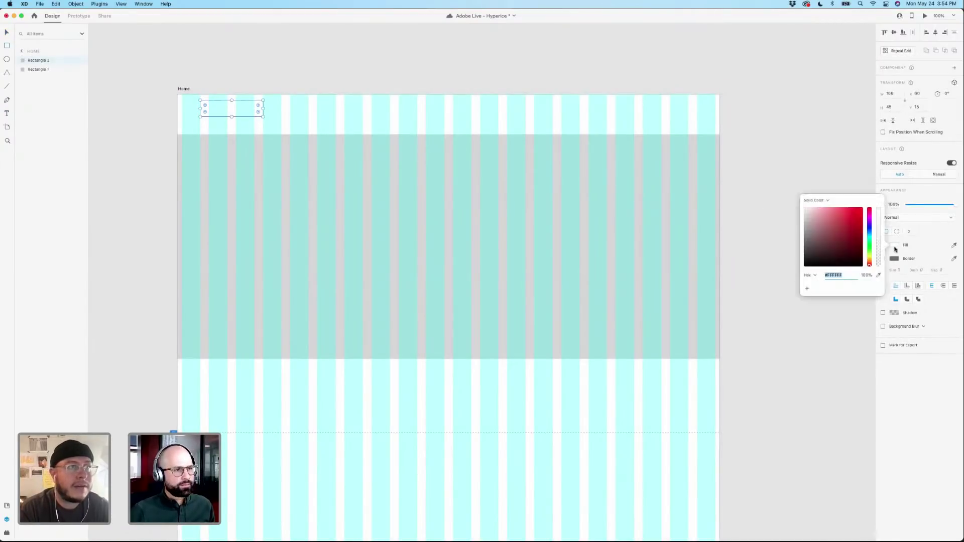
{"action": "left_click_drag", "start_coordinate": [830, 237], "coordinate": [790, 275]}
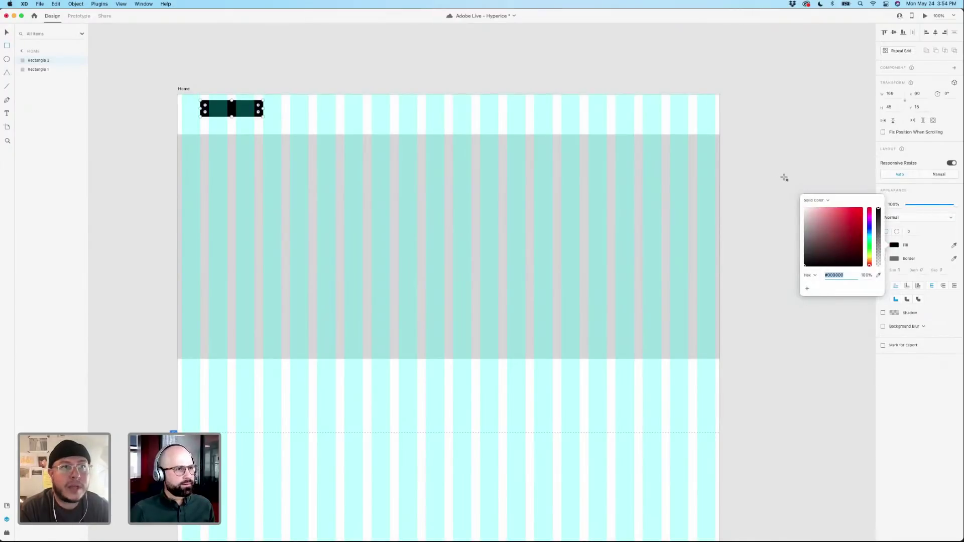
{"action": "left_click", "coordinate": [808, 181]}
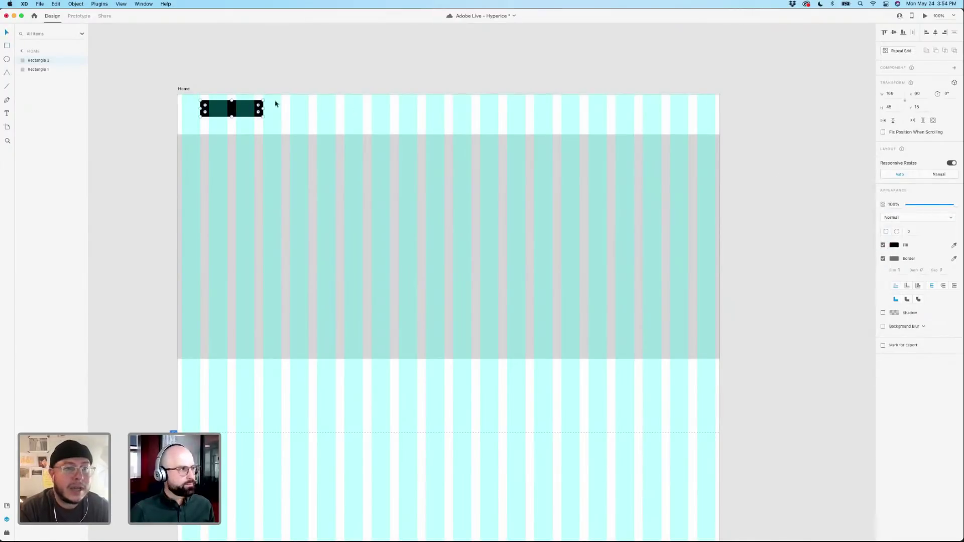
Add the text "LOGO" in the header and set its fill to white.
{"action": "left_click", "coordinate": [357, 109]}
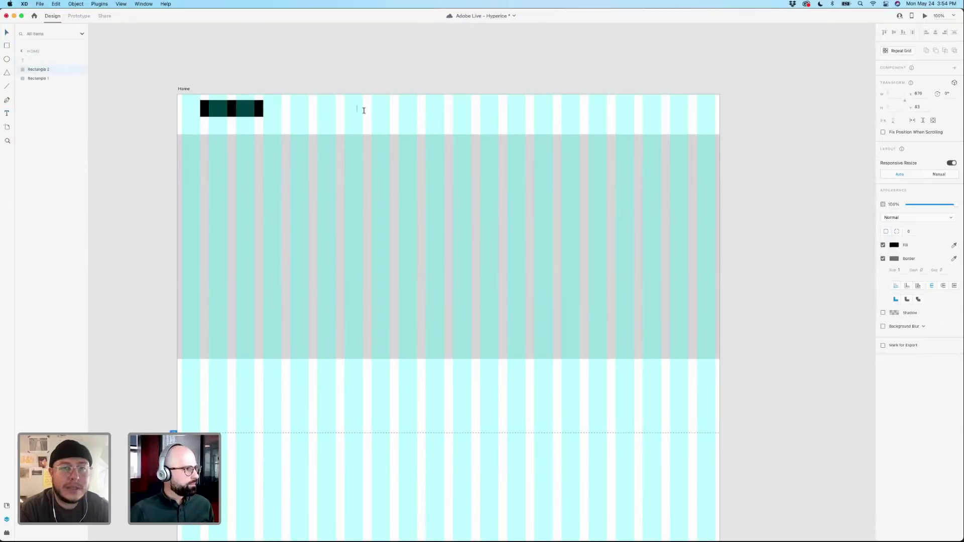
{"action": "type", "text": "LOGO"}
{"action": "key", "text": "Escape"}
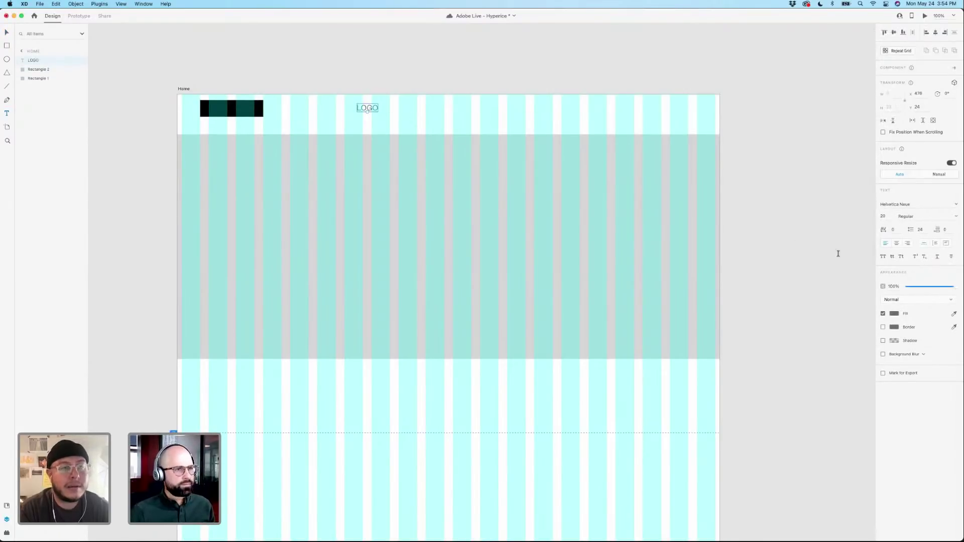
{"action": "left_click", "coordinate": [894, 313]}
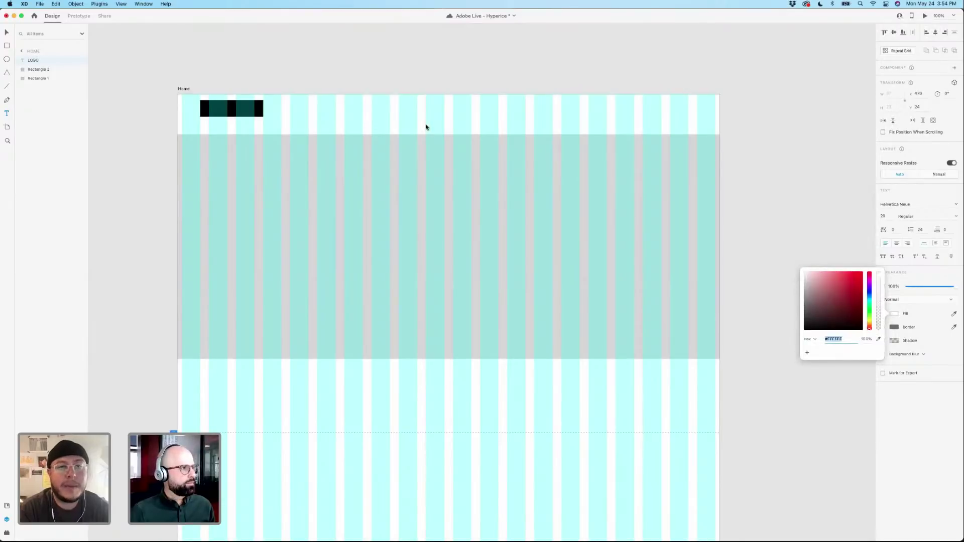
{"action": "left_click", "coordinate": [388, 105]}
{"action": "left_click", "coordinate": [375, 107]}
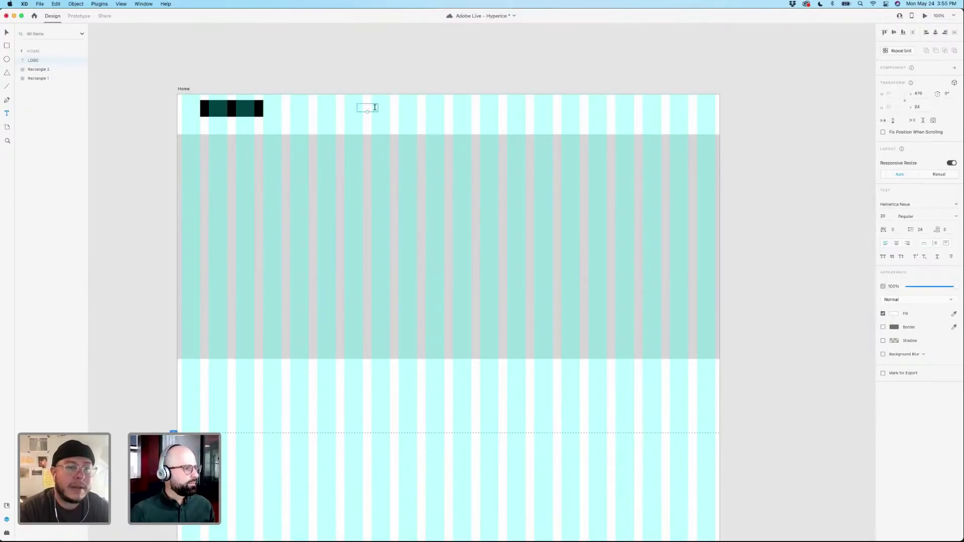
Move the white "LOGO" text onto the middle of the black rectangle.
{"action": "left_click_drag", "start_coordinate": [375, 110], "coordinate": [240, 111]}
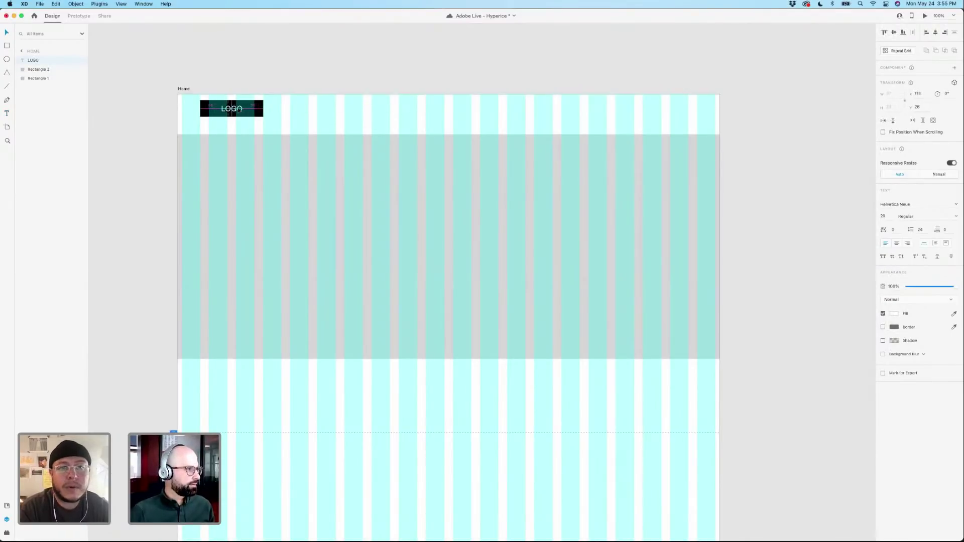
{"action": "left_click", "coordinate": [215, 111]}
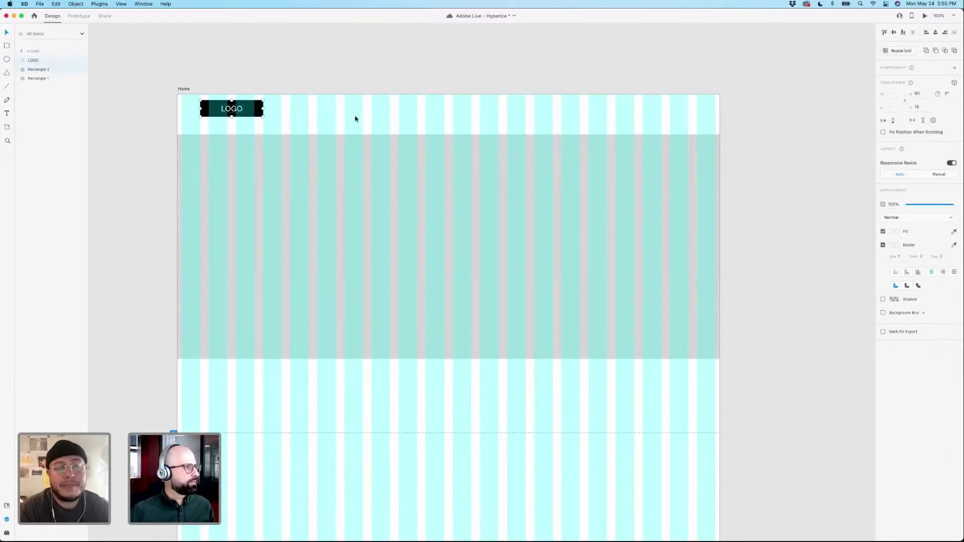
{"action": "left_click", "coordinate": [338, 113]}
{"action": "left_click", "coordinate": [232, 112]}
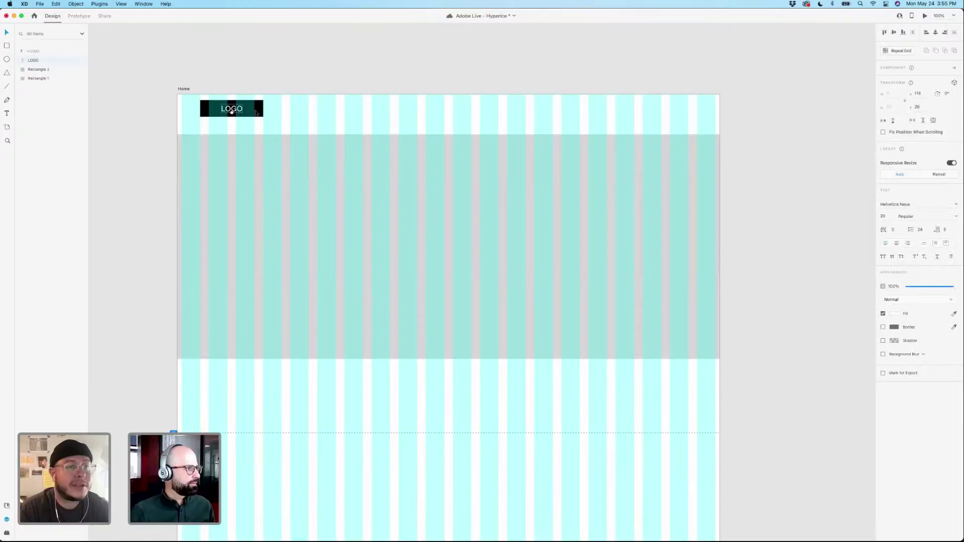
Add a text label reading "Mane" in the header to the right of the logo block.
{"action": "key", "text": "l"}
{"action": "left_click_drag", "start_coordinate": [264, 116], "coordinate": [358, 108]}
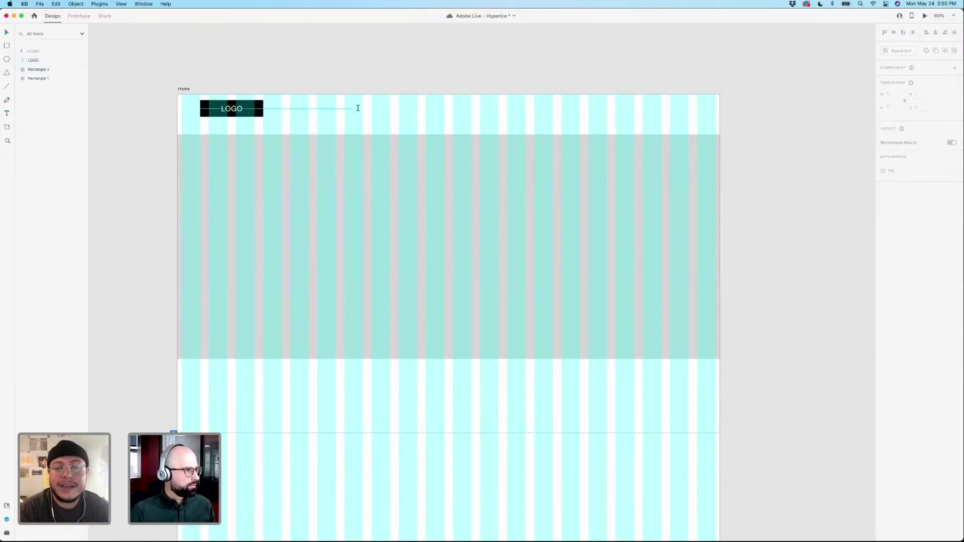
{"action": "left_click", "coordinate": [358, 108]}
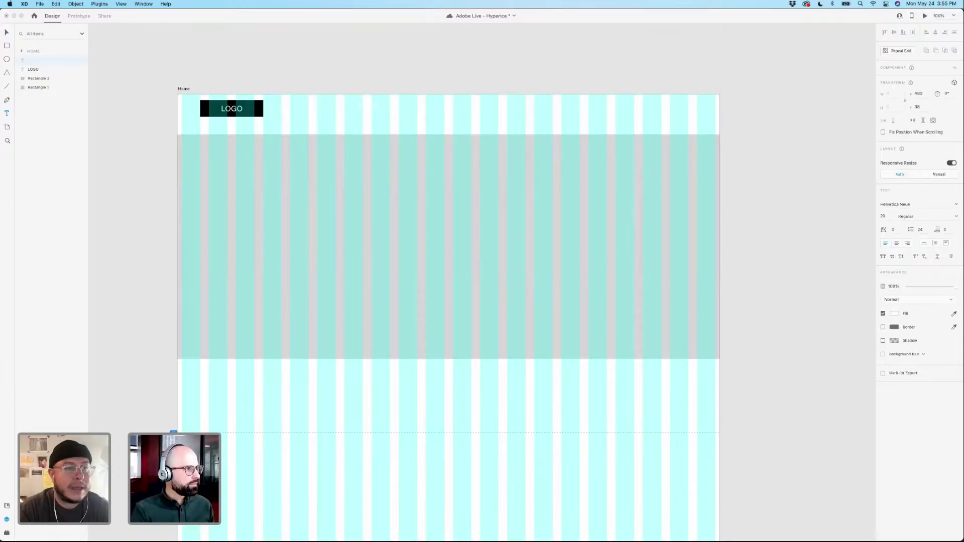
{"action": "type", "text": "Mane"}
{"action": "key", "text": "super+a"}
Change the new header label's fill from white to black.
{"action": "left_click", "coordinate": [899, 203]}
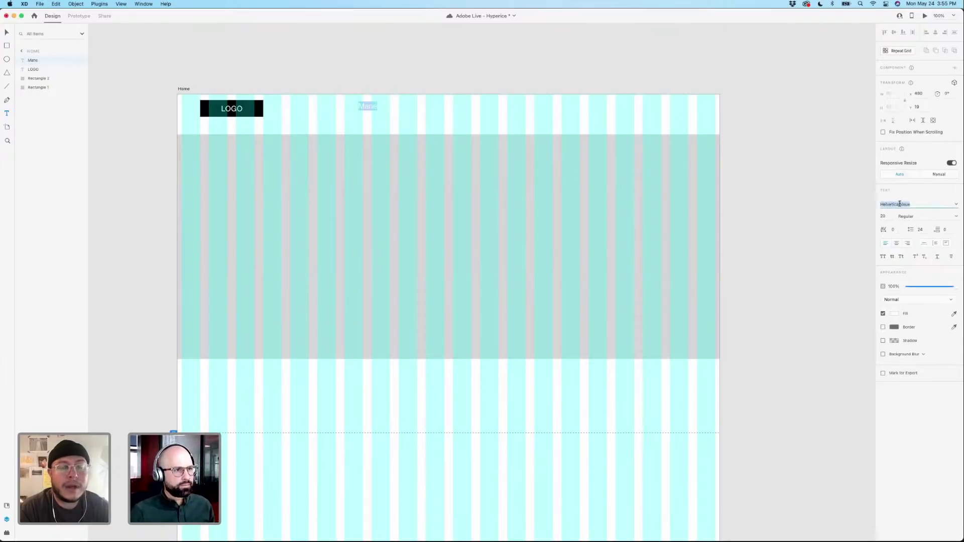
{"action": "left_click", "coordinate": [894, 327]}
{"action": "left_click", "coordinate": [893, 314]}
{"action": "left_click", "coordinate": [894, 313]}
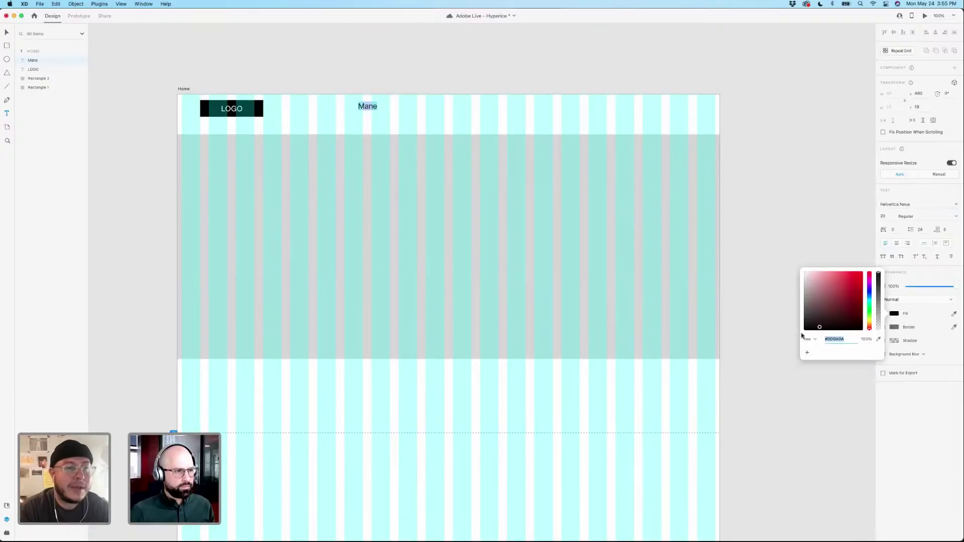
{"action": "left_click_drag", "start_coordinate": [802, 336], "coordinate": [801, 337]}
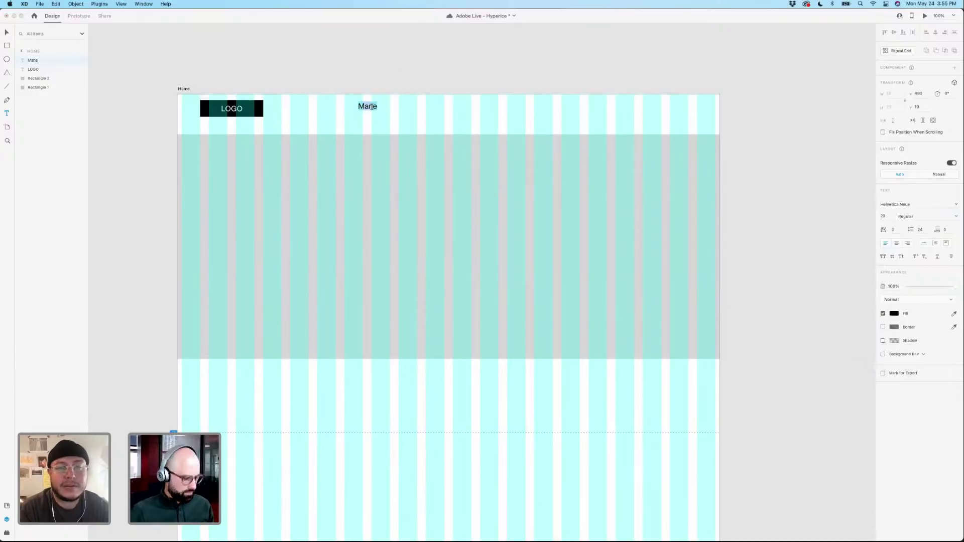
Replace the header label's text with "Menu Item".
{"action": "type", "text": "Menu"}
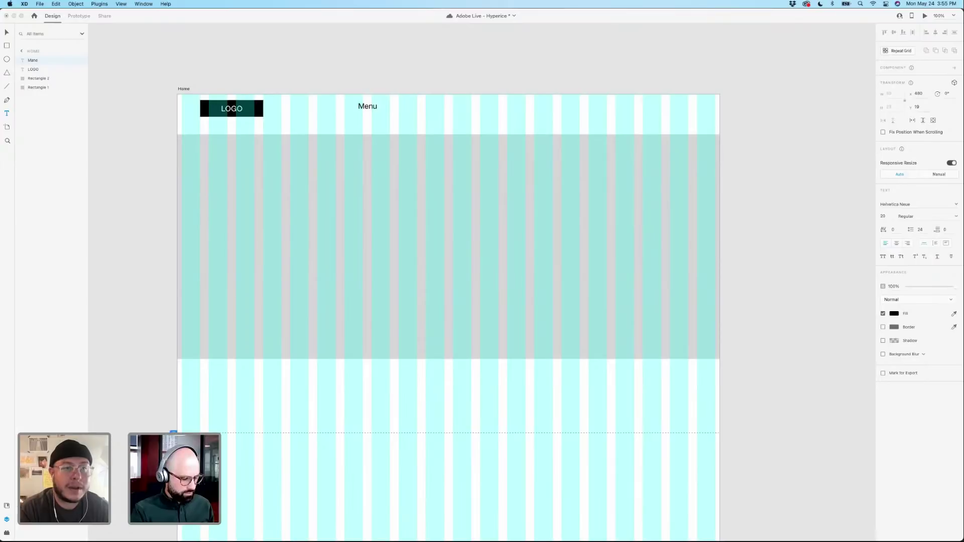
{"action": "type", "text": " Item"}
{"action": "key", "text": "Escape"}
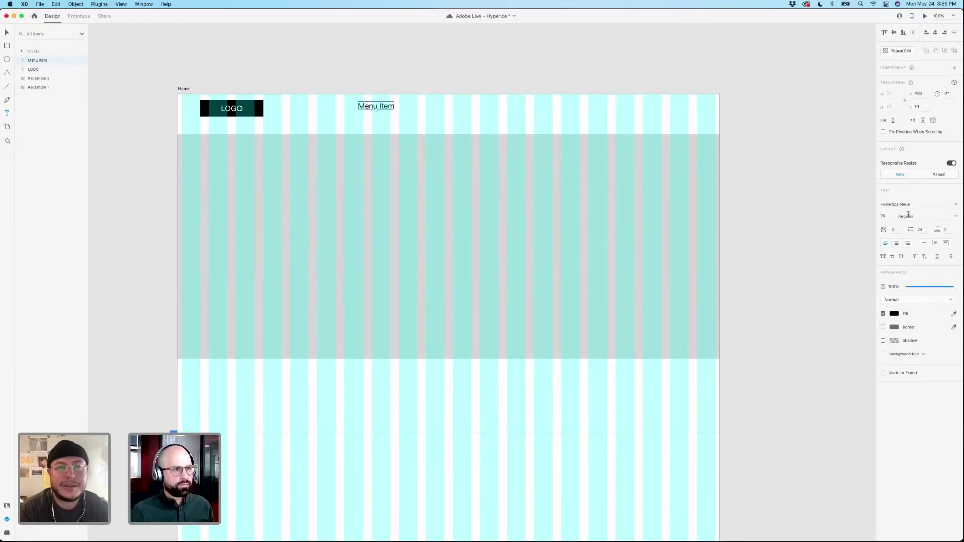
Set the font size of the "Menu Item" label to 16.
{"action": "left_click", "coordinate": [886, 216]}
{"action": "type", "text": "18"}
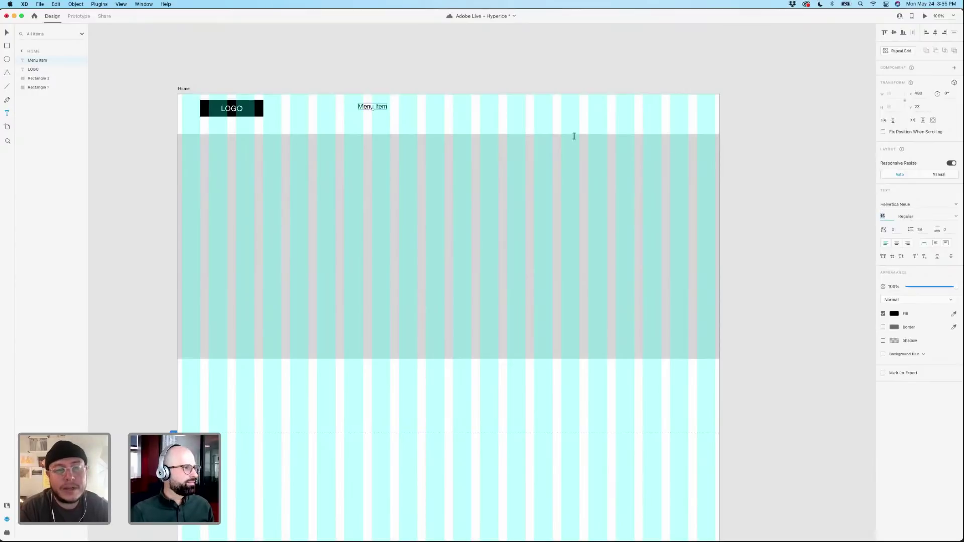
{"action": "type", "text": "v6"}
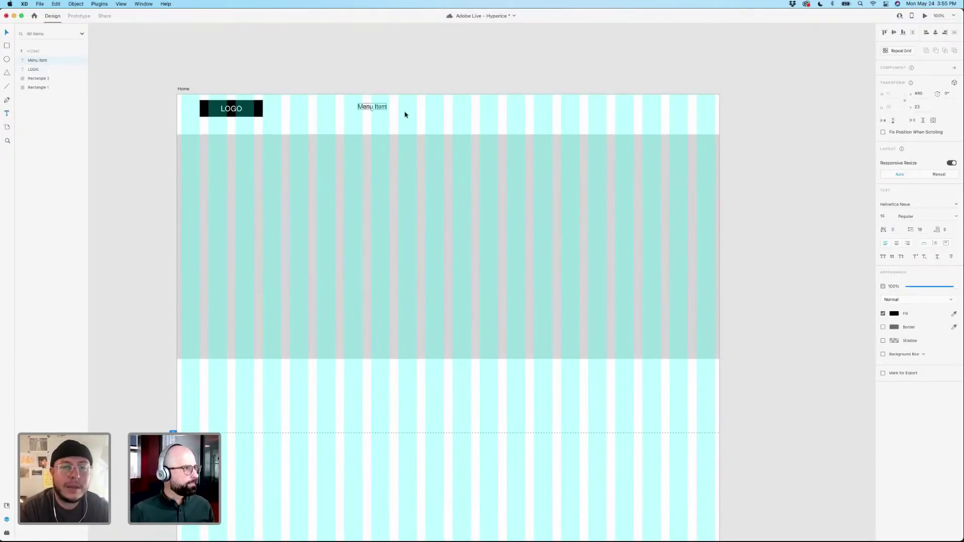
{"action": "left_click", "coordinate": [395, 115]}
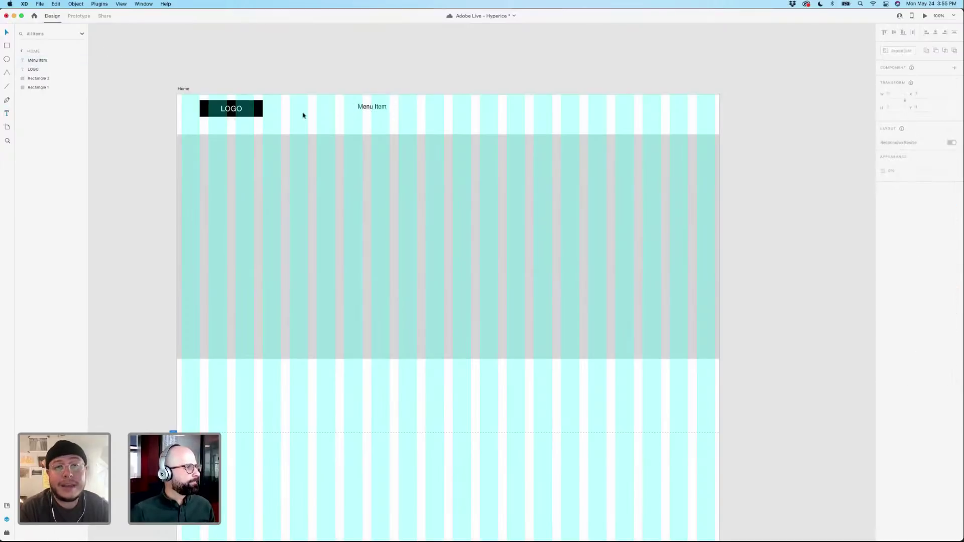
Group the "LOGO" text with its black rectangle.
{"action": "left_click", "coordinate": [231, 110]}
{"action": "left_click", "coordinate": [253, 111]}
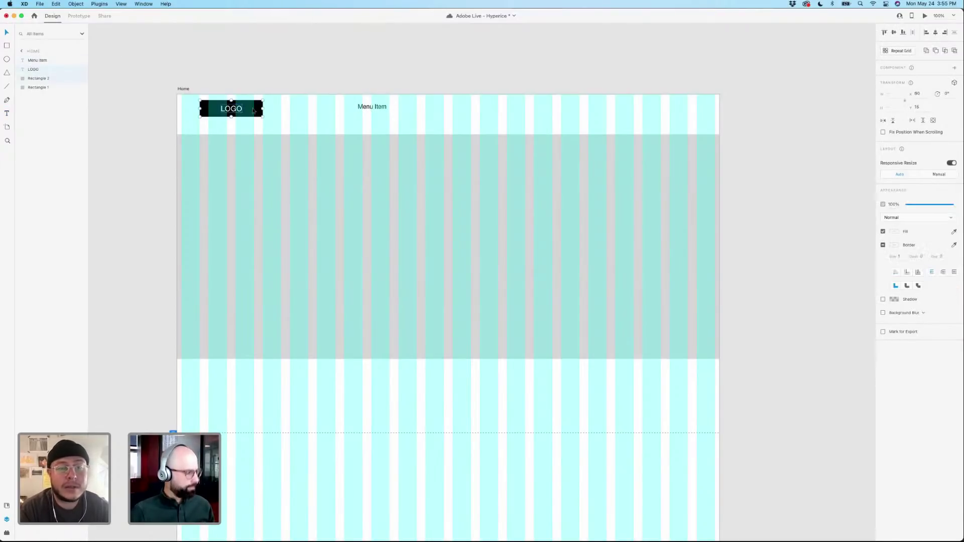
{"action": "key", "text": "super+g"}
Duplicate the "Menu Item" label into a row of four beside the logo and distribute them evenly in the horizontal direction.
{"action": "left_click", "coordinate": [374, 107]}
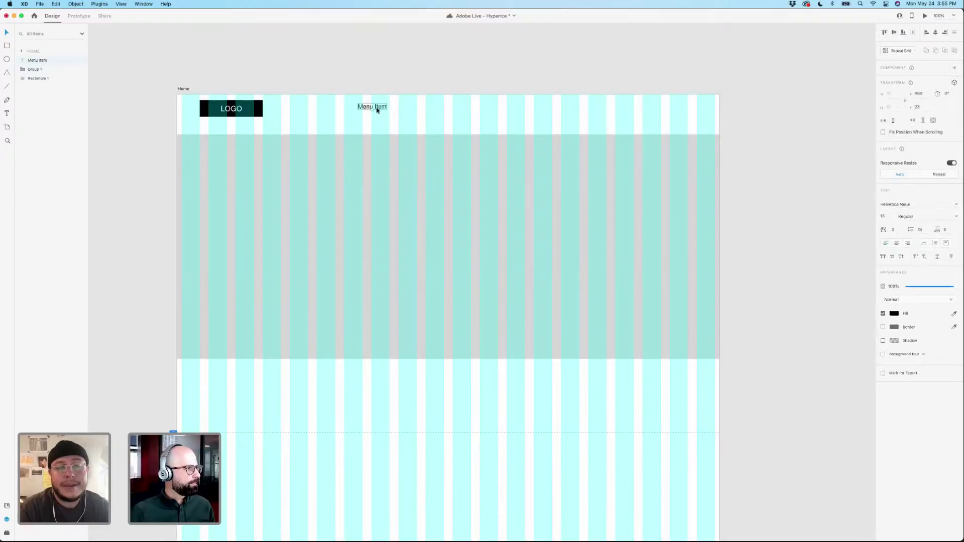
{"action": "left_click_drag", "start_coordinate": [377, 110], "coordinate": [452, 110]}
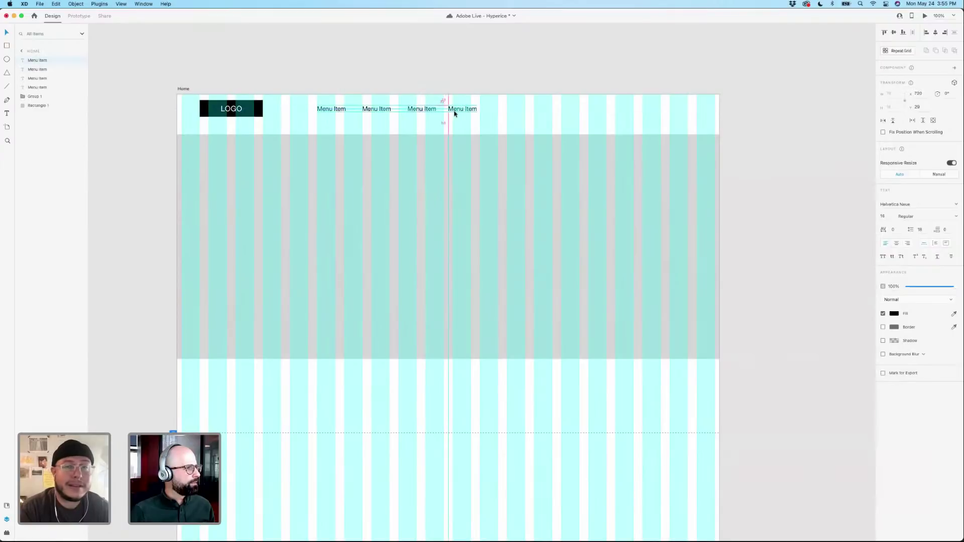
{"action": "left_click", "coordinate": [441, 57]}
{"action": "left_click_drag", "start_coordinate": [307, 81], "coordinate": [496, 116]}
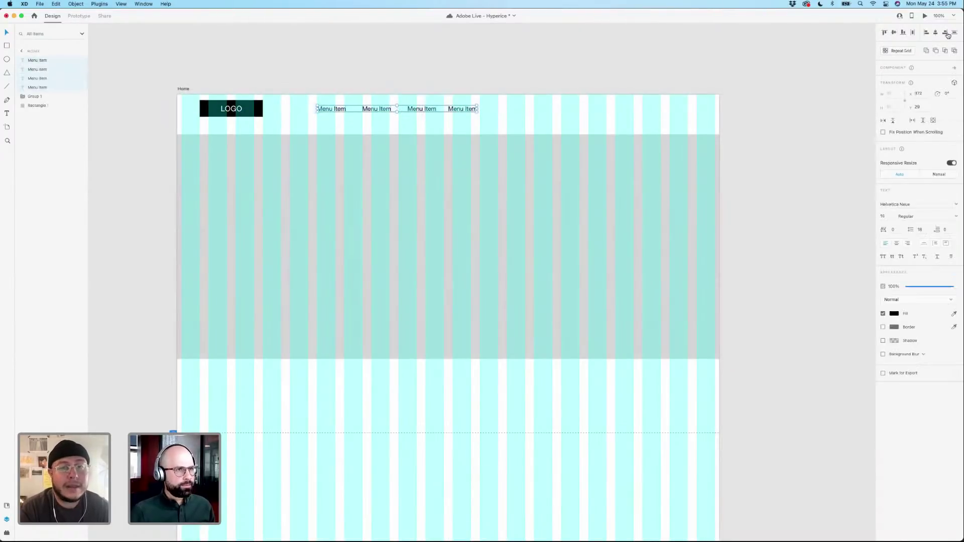
{"action": "left_click", "coordinate": [912, 33]}
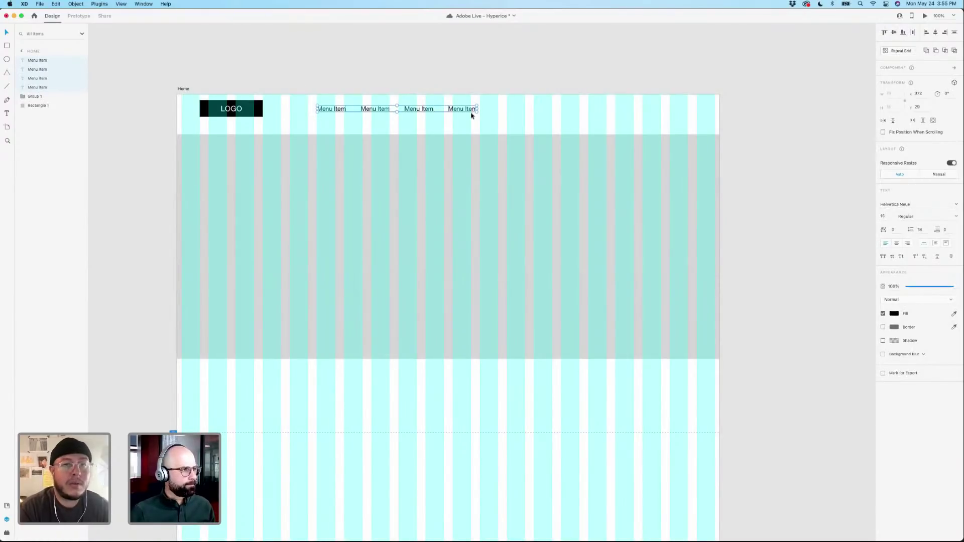
Move the four menu items to the header's right end and extend the grey hero block up to the artboard's top edge.
{"action": "left_click_drag", "start_coordinate": [477, 113], "coordinate": [671, 122]}
{"action": "left_click", "coordinate": [561, 49]}
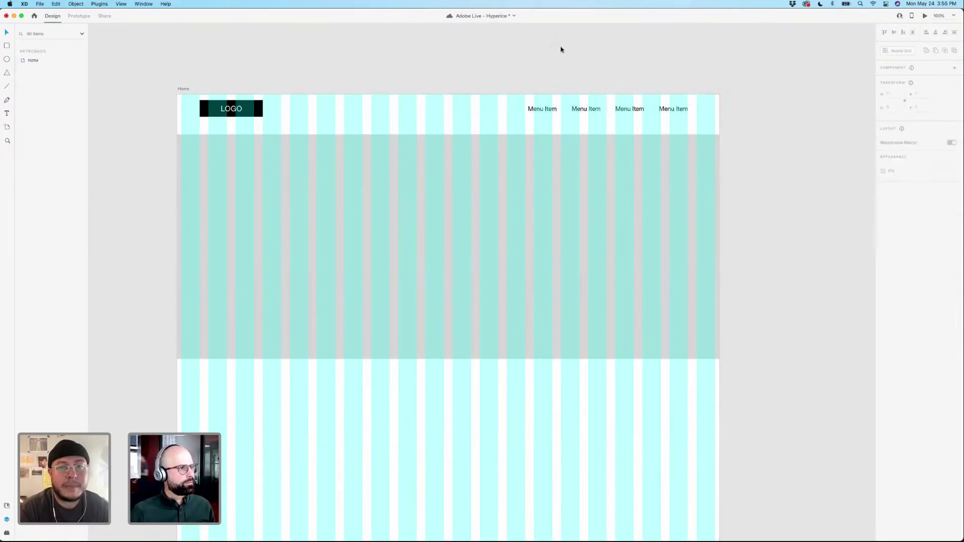
{"action": "left_click", "coordinate": [533, 149]}
{"action": "left_click_drag", "start_coordinate": [444, 134], "coordinate": [444, 94]}
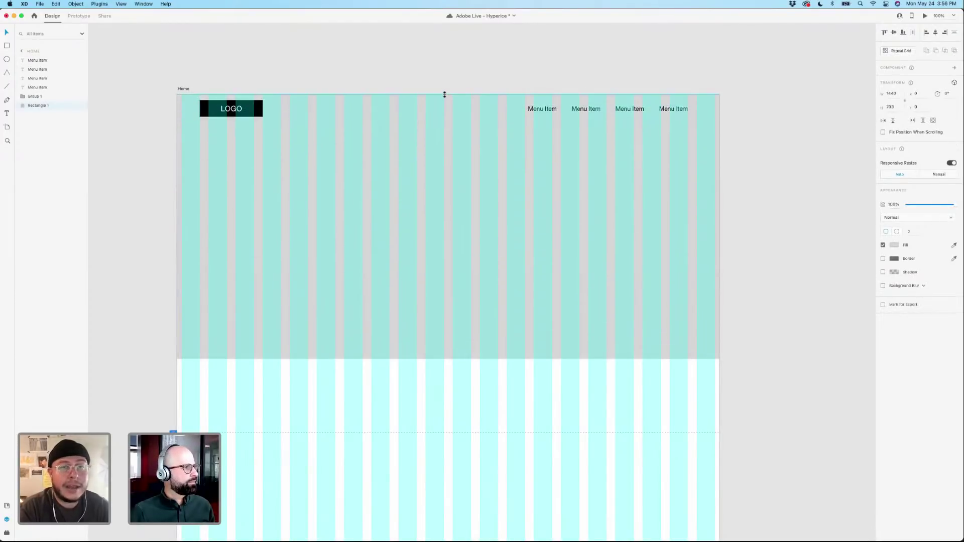
{"action": "left_click", "coordinate": [770, 156]}
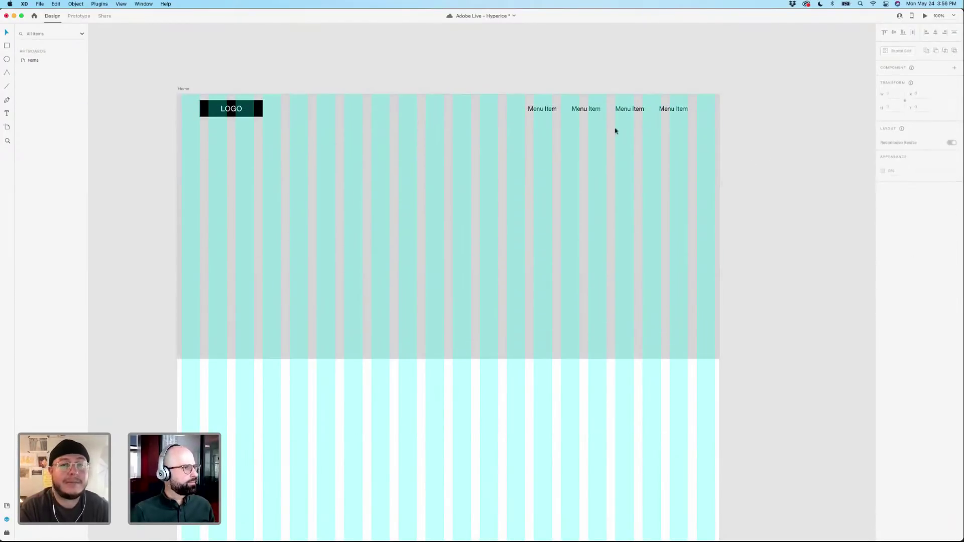
Shift the hero block, logo and all menu items down about 60 px to leave an empty strip at the artboard's top.
{"action": "left_click", "coordinate": [588, 109]}
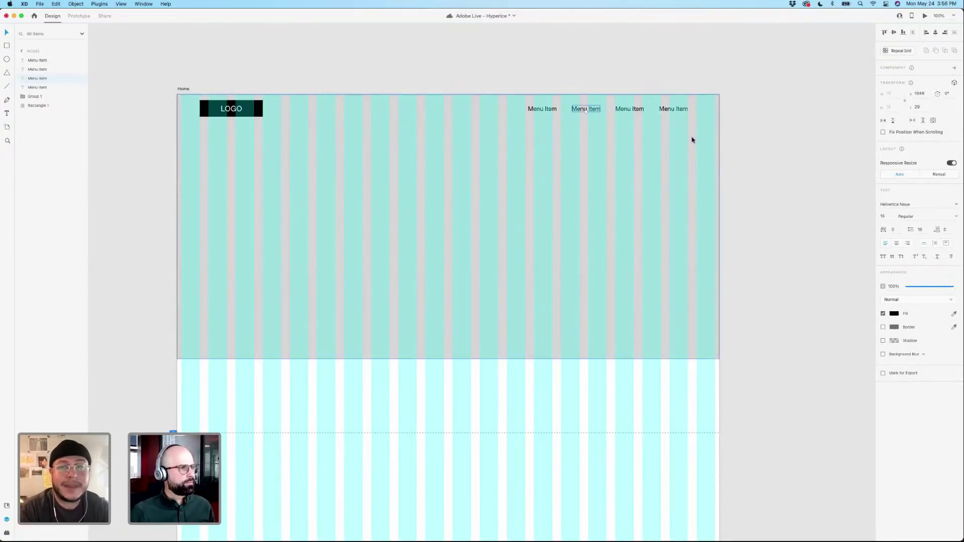
{"action": "left_click_drag", "start_coordinate": [155, 103], "coordinate": [644, 168]}
Move the second menu item into the empty strip above the hero block and set its font size to 14.
{"action": "left_click", "coordinate": [588, 131]}
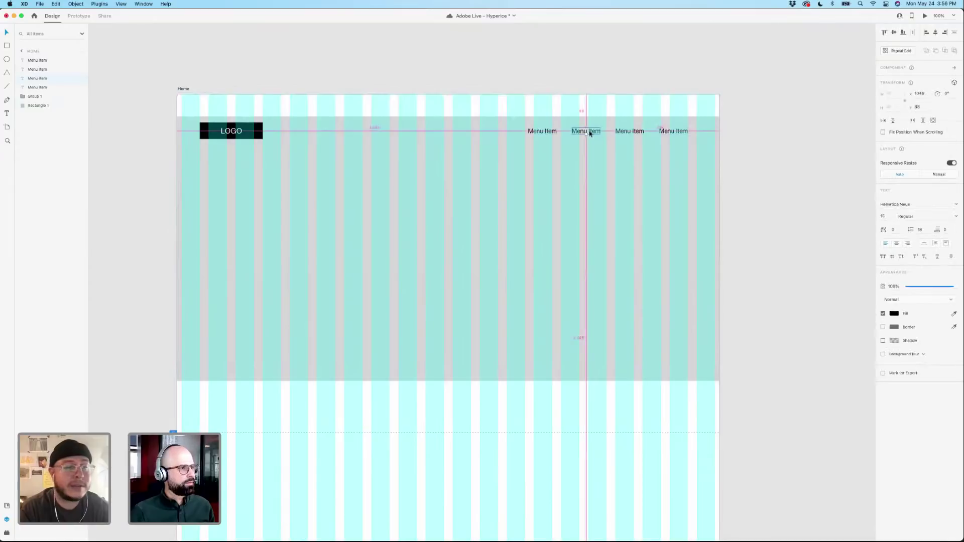
{"action": "left_click_drag", "start_coordinate": [590, 133], "coordinate": [438, 109]}
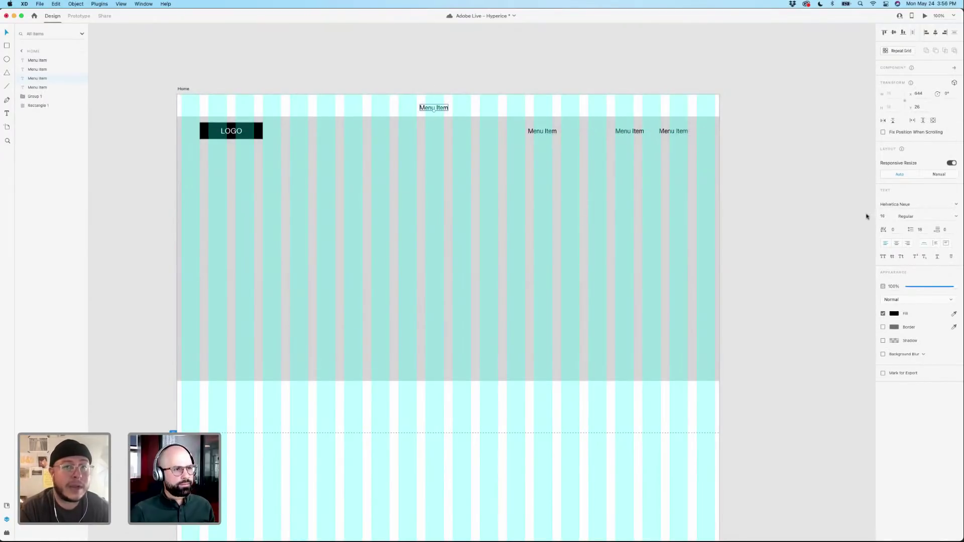
{"action": "left_click", "coordinate": [883, 215]}
{"action": "key", "text": "Return"}
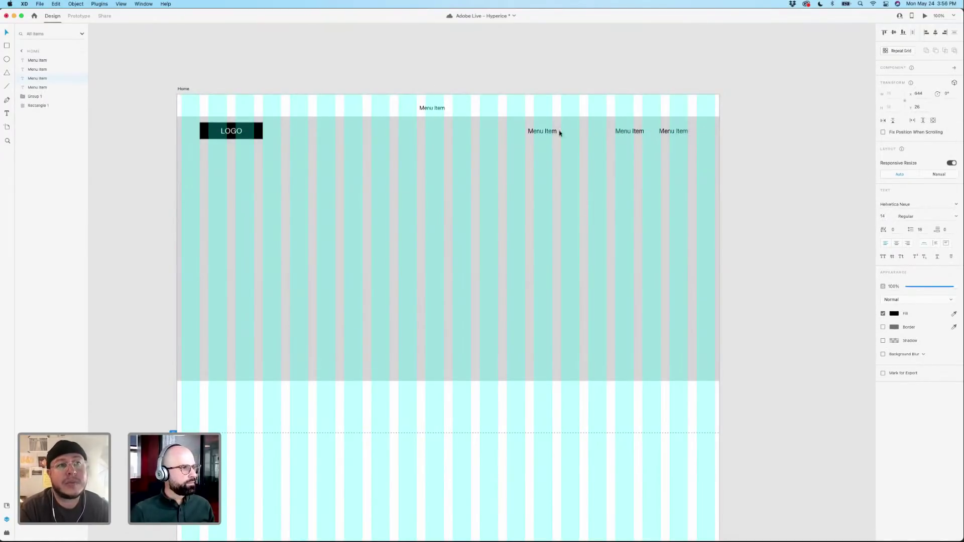
Launch the placeholder-text utility by searching for "litt" and copy a one-sentence filler text from it.
{"action": "key", "text": "super+space"}
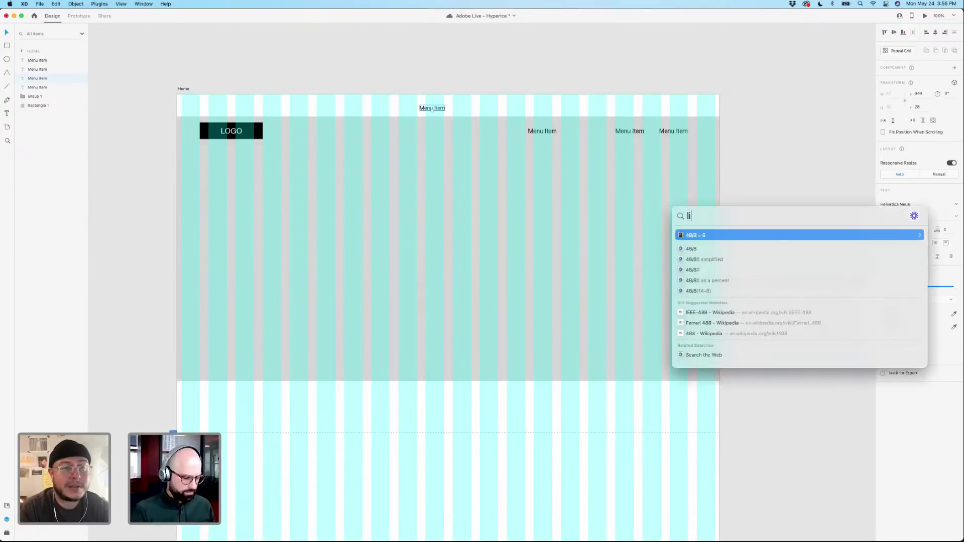
{"action": "type", "text": "litt"}
{"action": "key", "text": "Return"}
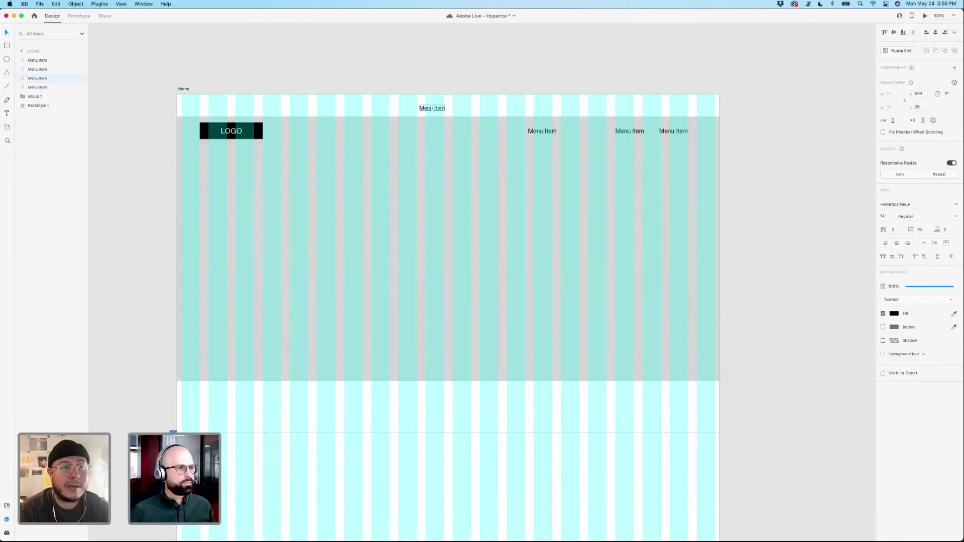
{"action": "left_click", "coordinate": [808, 4]}
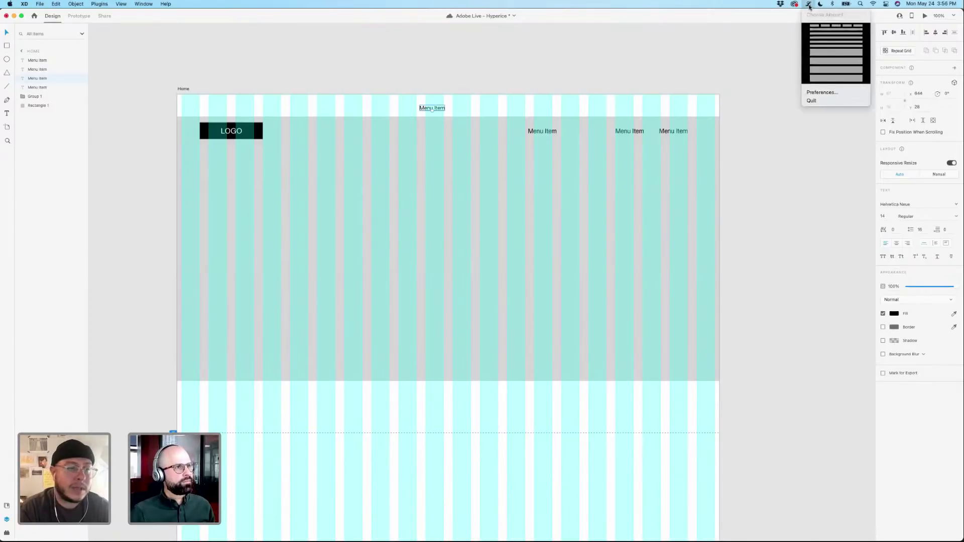
{"action": "left_click", "coordinate": [818, 31]}
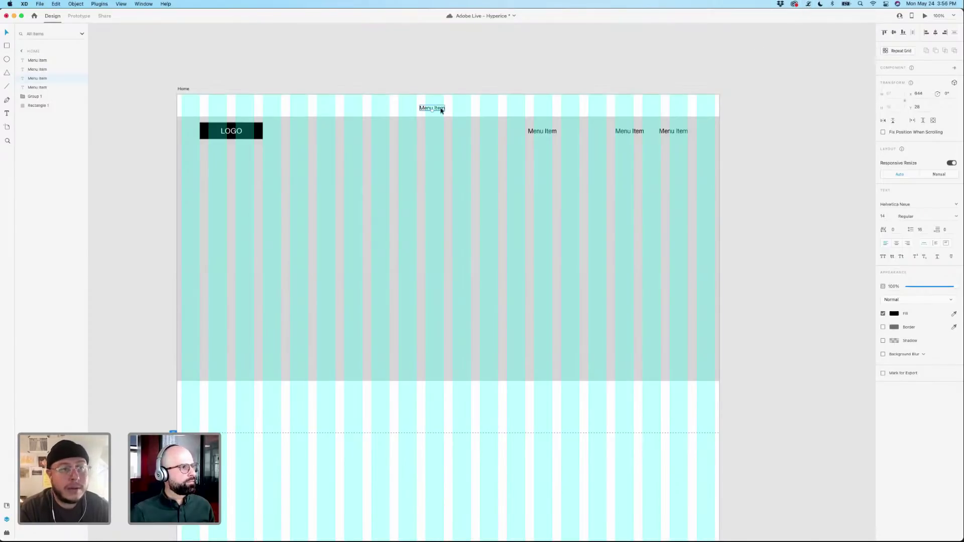
Replace the top strip label's text with "Nullam id dolor id nibh ultricies vehicula ut id elit.".
{"action": "triple_click", "coordinate": [440, 108]}
{"action": "type", "text": "Nullam id dolor id nibh ultricies vehicula ut id elit."}
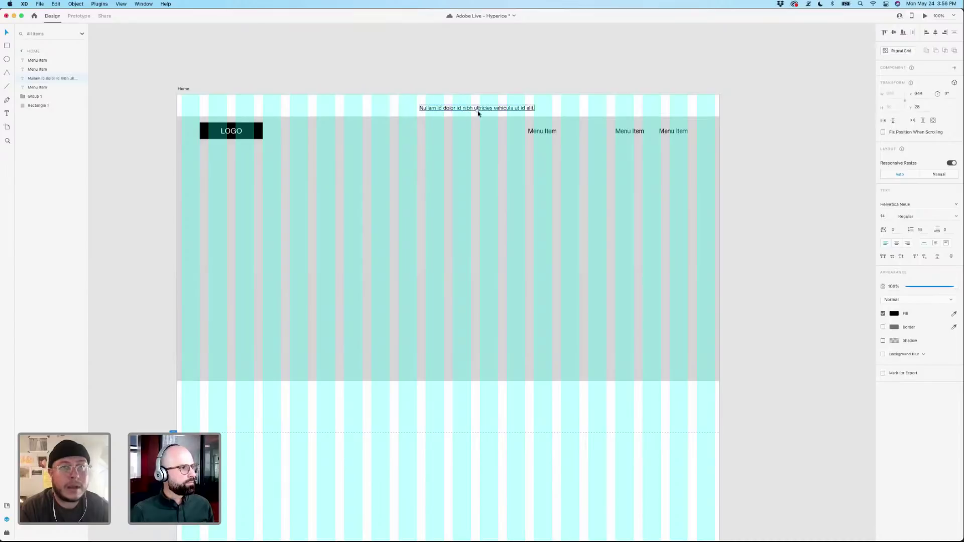
{"action": "key", "text": "Escape"}
Duplicate the filler sentence to its right and turn the copy into an underlined "Link Here" label.
{"action": "left_click_drag", "start_coordinate": [447, 106], "coordinate": [552, 107]}
{"action": "triple_click", "coordinate": [492, 106]}
{"action": "key", "text": "BackSpace"}
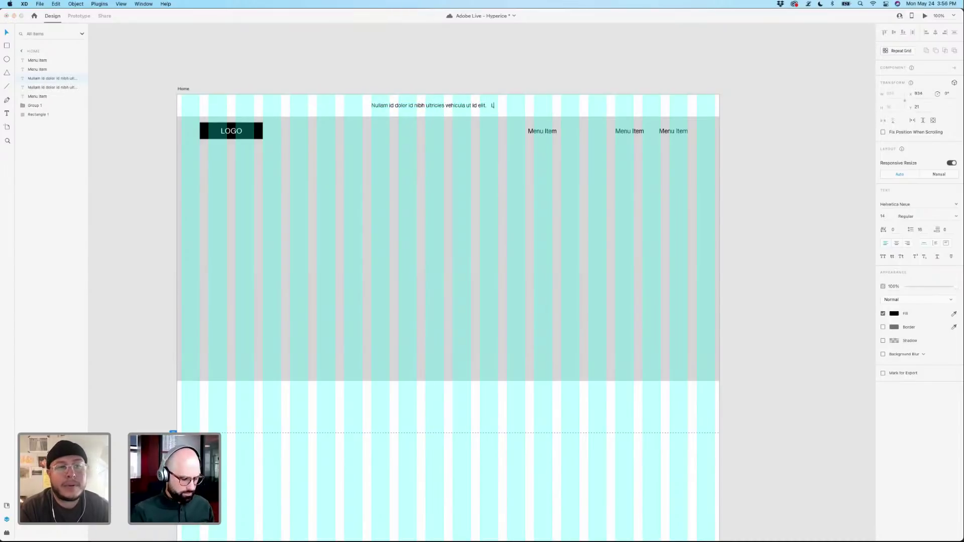
{"action": "key", "text": "Escape"}
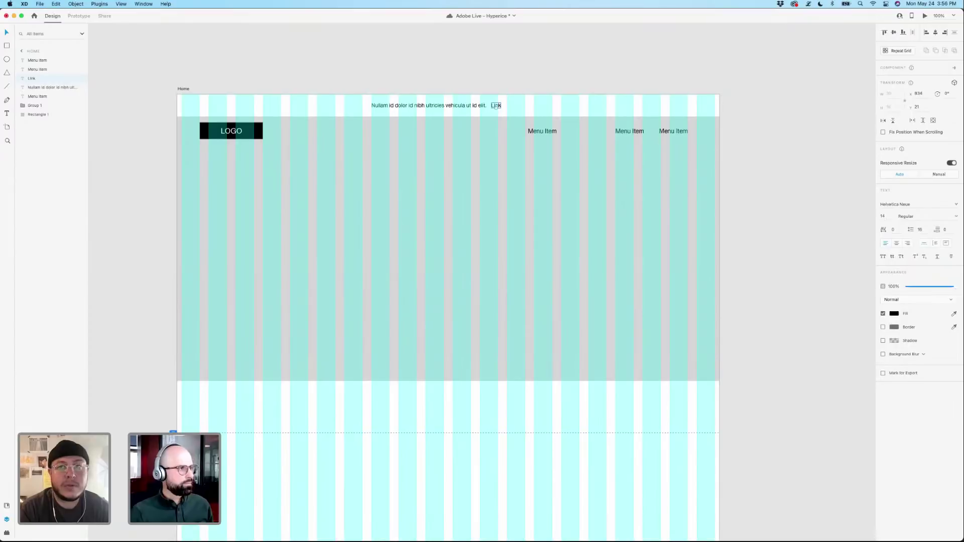
{"action": "double_click", "coordinate": [500, 106]}
{"action": "type", "text": "Her"}
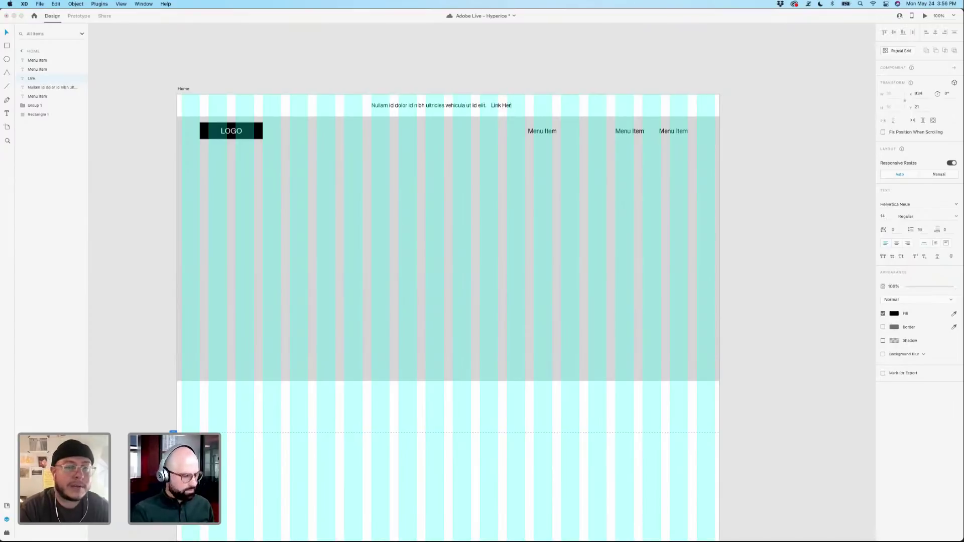
{"action": "type", "text": "e"}
{"action": "key", "text": "Escape"}
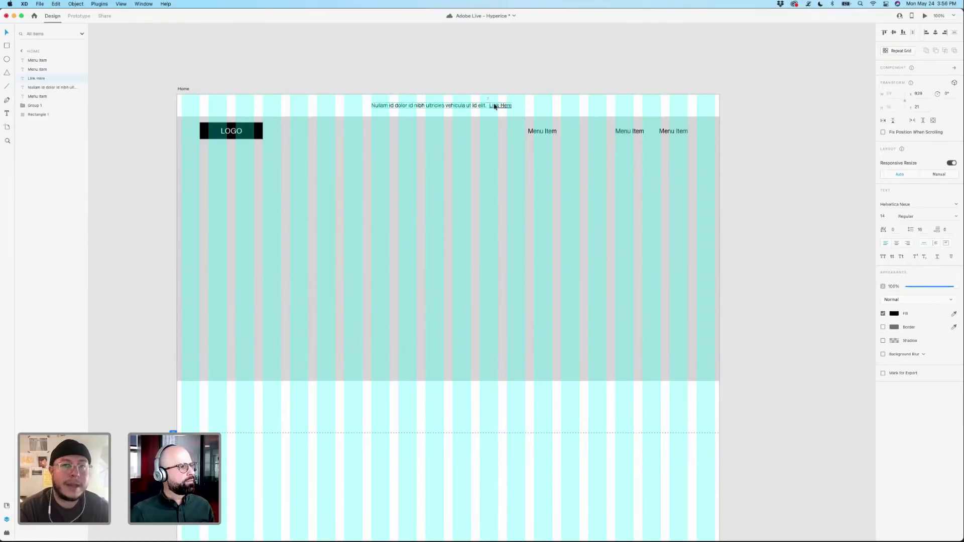
Centre the sentence and its link in the top strip, and nudge the hero block, logo and menu items up slightly.
{"action": "left_click", "coordinate": [472, 106], "text": "shift"}
{"action": "mouse_move", "coordinate": [472, 106]}
{"action": "left_mouse_down"}
{"action": "mouse_move", "coordinate": [445, 104]}
{"action": "mouse_move", "coordinate": [476, 109]}
{"action": "mouse_move", "coordinate": [478, 100]}
{"action": "left_mouse_up"}
{"action": "left_click", "coordinate": [469, 75]}
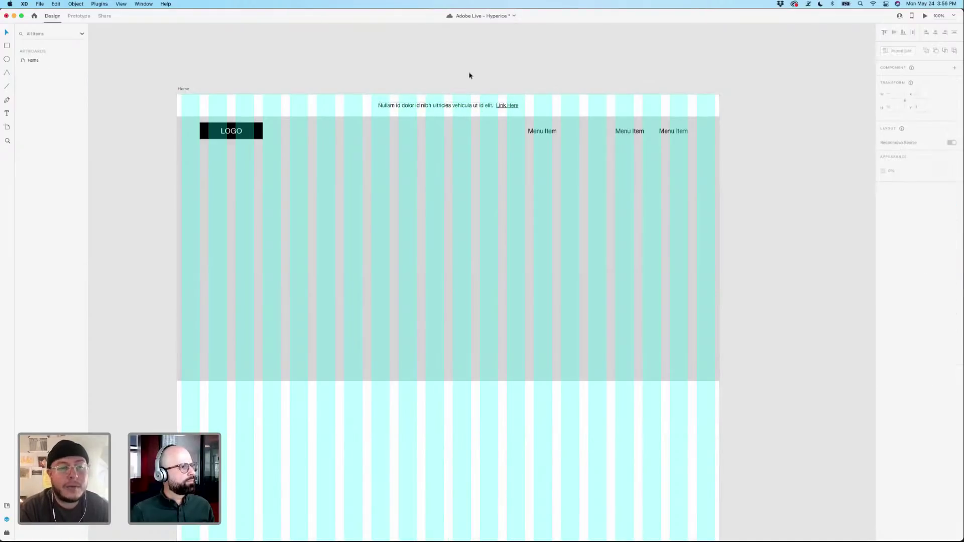
{"action": "left_click_drag", "start_coordinate": [148, 130], "coordinate": [730, 213]}
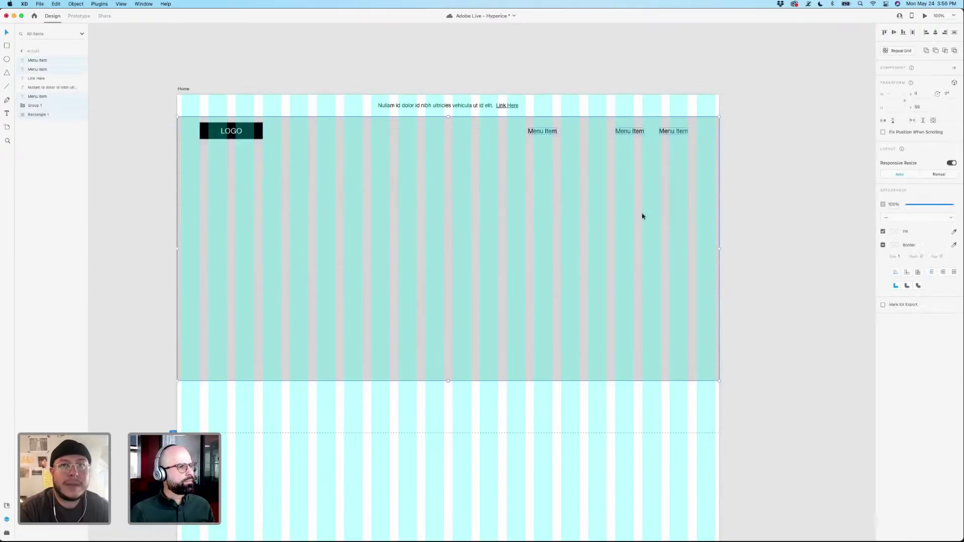
{"action": "left_click", "coordinate": [767, 192]}
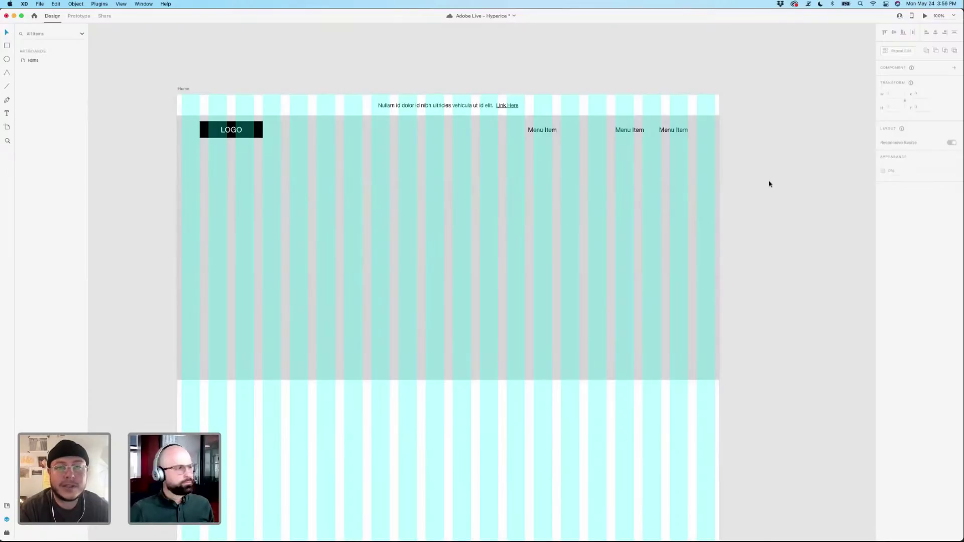
{"action": "scroll", "coordinate": [769, 184], "scroll_direction": "down", "scroll_amount": 3}
{"action": "scroll", "coordinate": [768, 183], "scroll_direction": "up", "scroll_amount": 3}
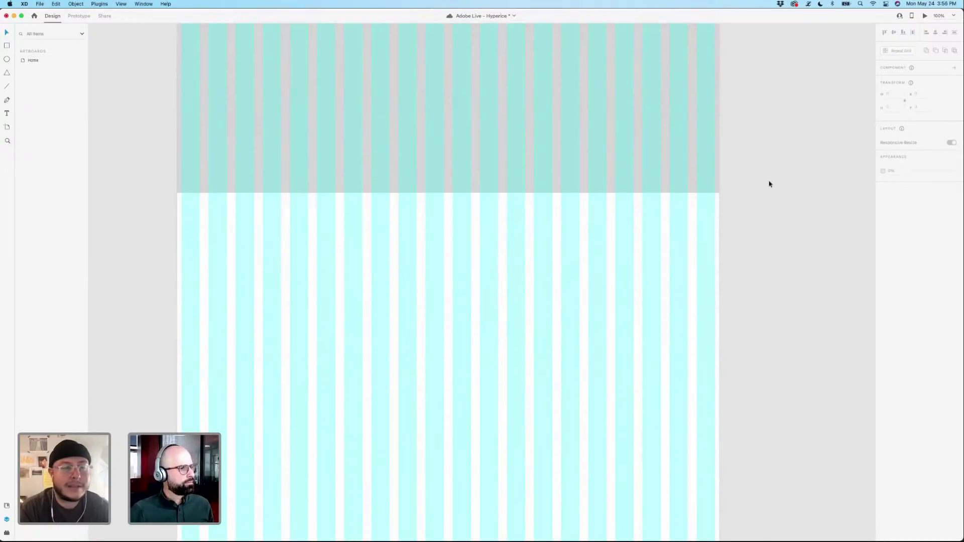
{"action": "scroll", "coordinate": [768, 184], "scroll_direction": "down", "scroll_amount": 3}
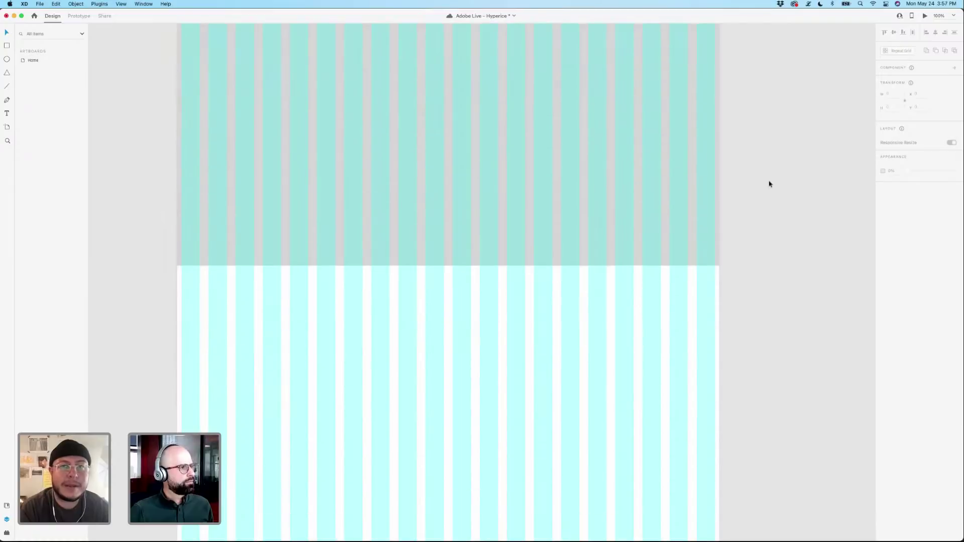
{"action": "scroll", "coordinate": [768, 184], "scroll_direction": "up", "scroll_amount": 1}
{"action": "scroll", "coordinate": [769, 184], "scroll_direction": "down", "scroll_amount": 3}
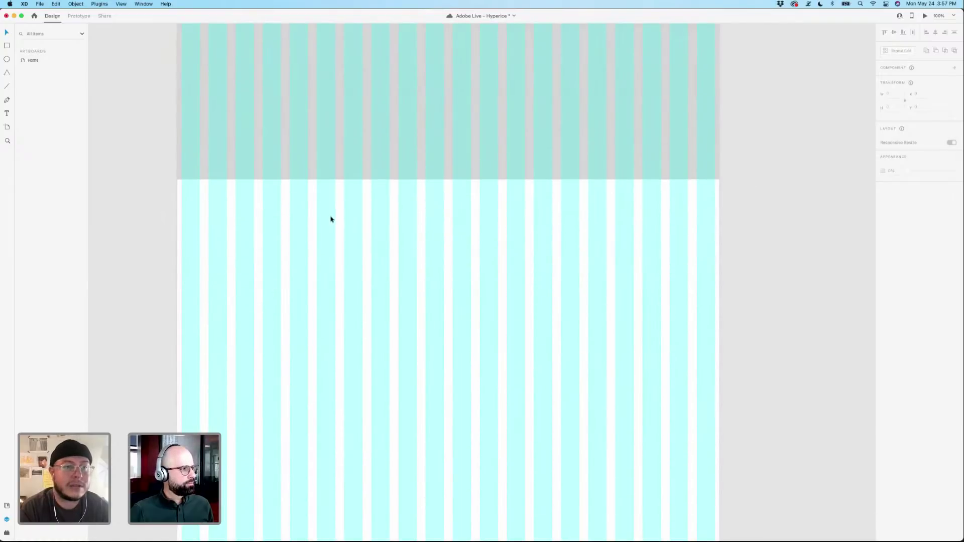
{"action": "scroll", "coordinate": [330, 219], "scroll_direction": "up", "scroll_amount": 6}
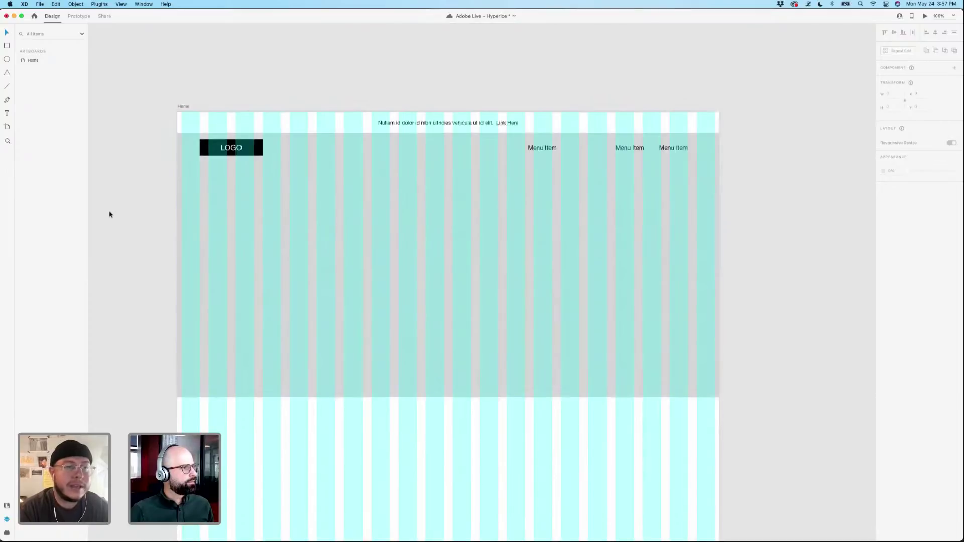
{"action": "scroll", "coordinate": [109, 215], "scroll_direction": "down", "scroll_amount": 4}
{"action": "scroll", "coordinate": [110, 214], "scroll_direction": "up", "scroll_amount": 5}
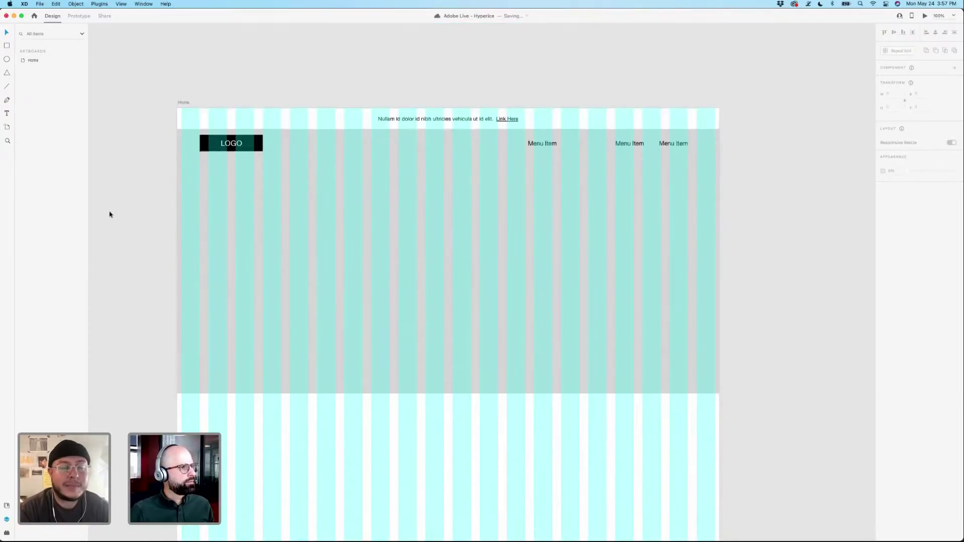
Duplicate the first menu item into the gap to restore the row of four.
{"action": "left_click_drag", "start_coordinate": [544, 165], "coordinate": [585, 169]}
{"action": "left_click", "coordinate": [760, 188]}
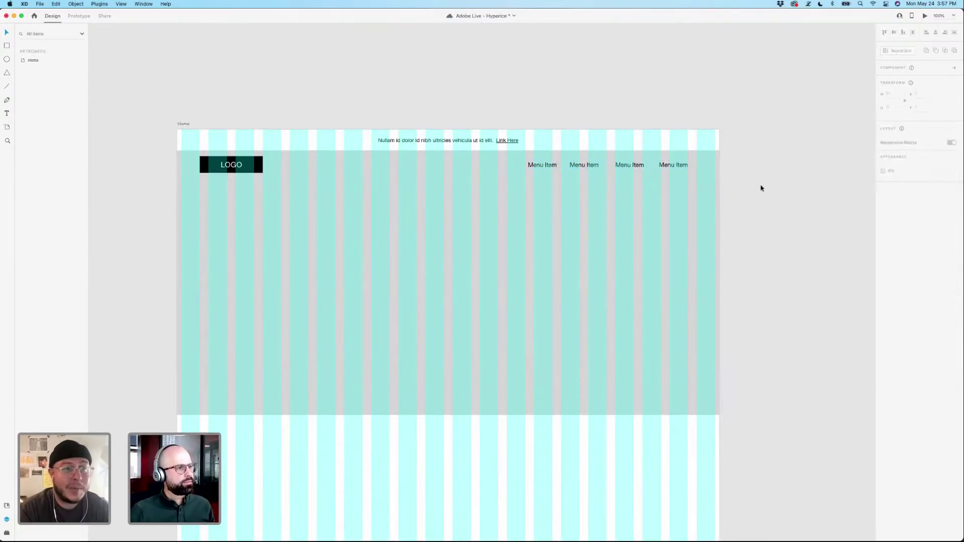
Place a copy of the last menu item below the hero block and change its text to "Sub text".
{"action": "left_click", "coordinate": [682, 167]}
{"action": "left_click_drag", "start_coordinate": [683, 167], "coordinate": [432, 446]}
{"action": "scroll", "coordinate": [493, 448], "scroll_direction": "down", "scroll_amount": 5}
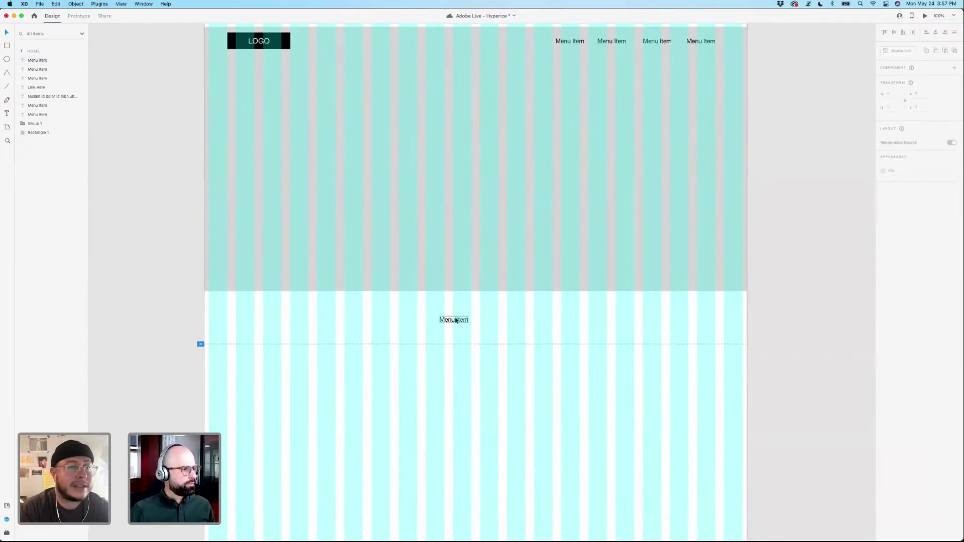
{"action": "double_click", "coordinate": [459, 320]}
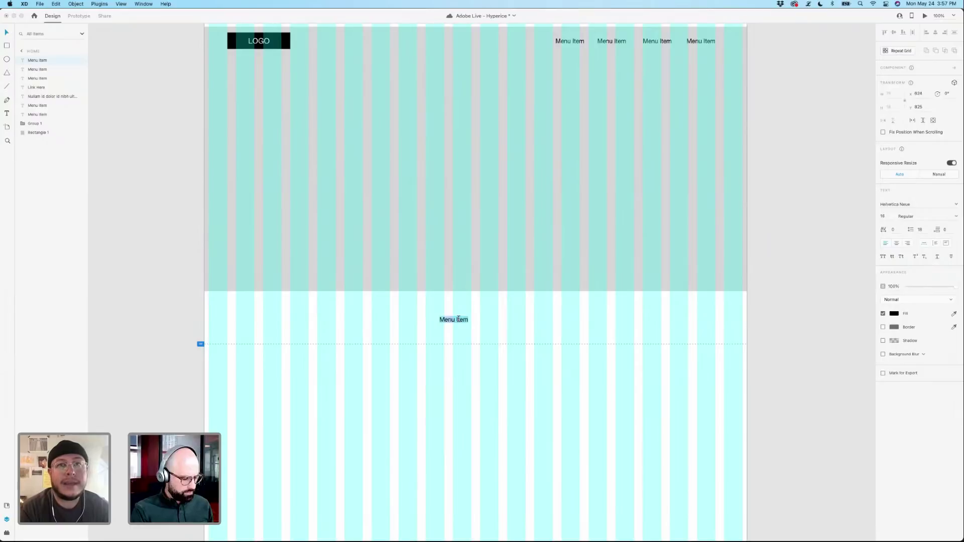
{"action": "type", "text": "Sub text"}
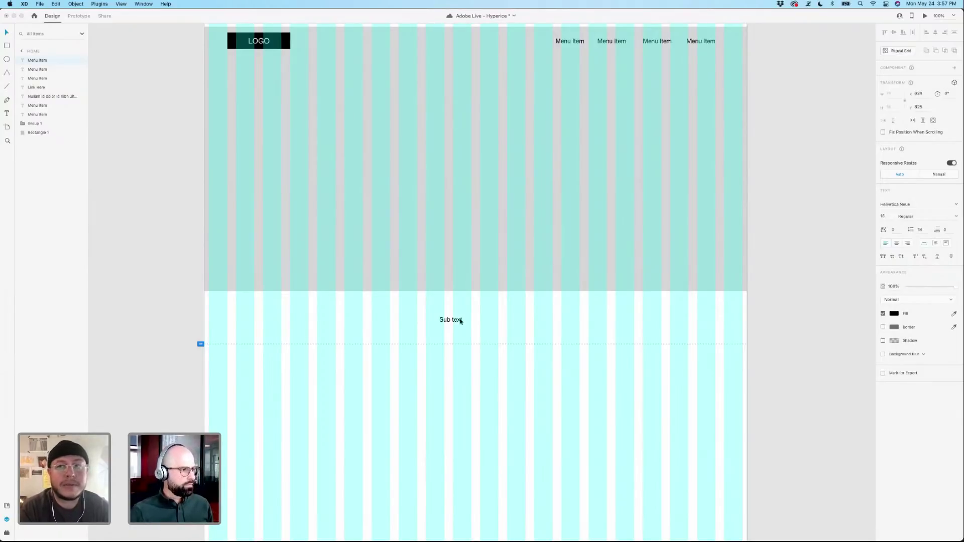
{"action": "left_click", "coordinate": [506, 328]}
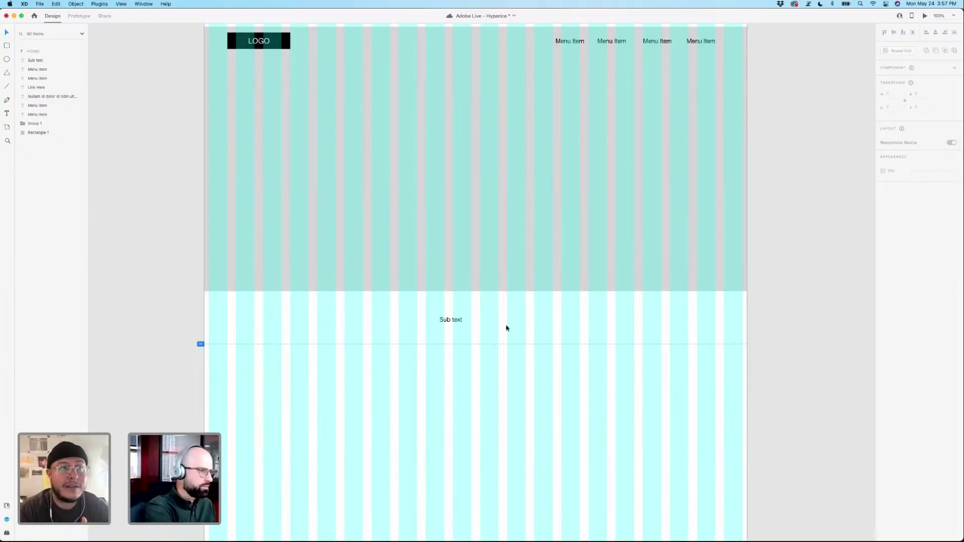
Move the "Sub text" label toward the left, duplicate it just below and enlarge the copy to heading size.
{"action": "left_click_drag", "start_coordinate": [451, 320], "coordinate": [405, 338]}
{"action": "key", "text": "super+d"}
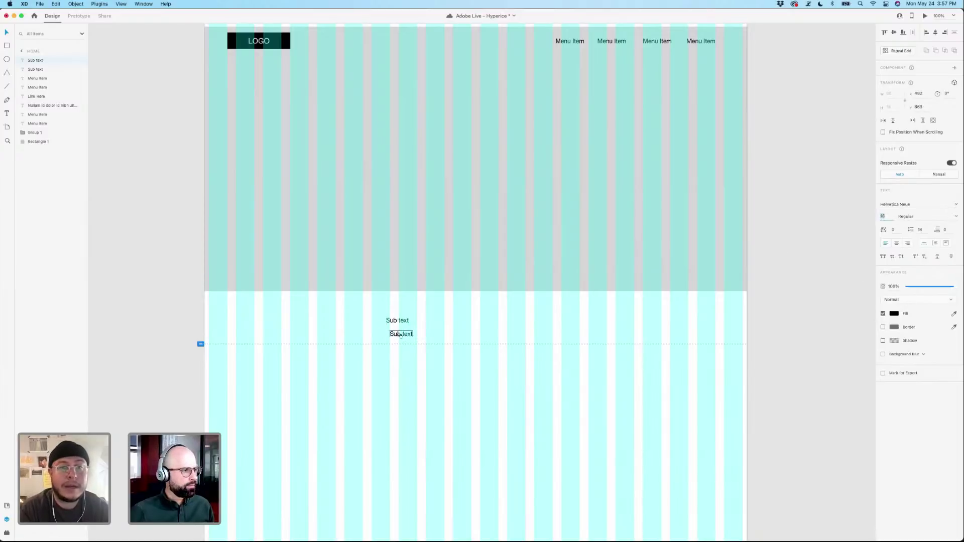
{"action": "left_click_drag", "start_coordinate": [400, 338], "coordinate": [401, 352]}
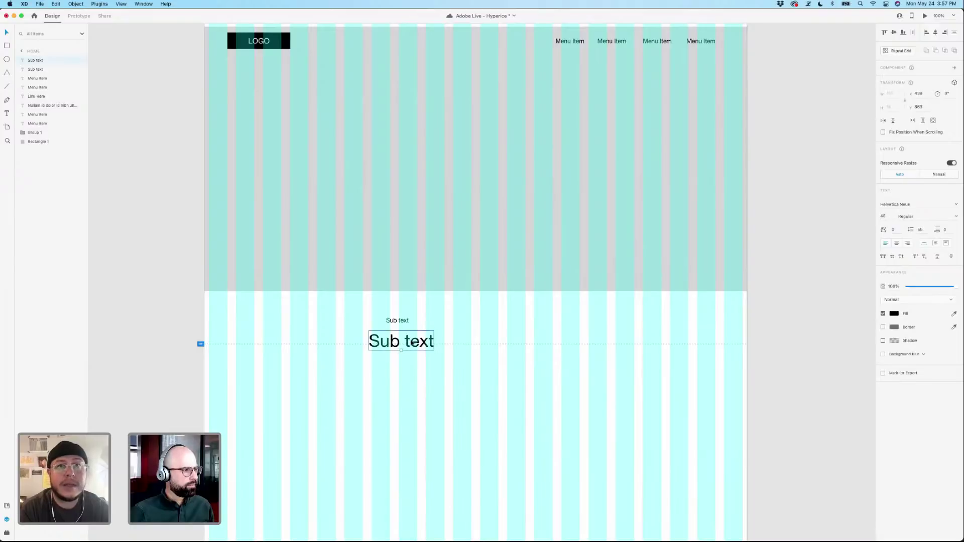
Set the large "Sub text" heading's weight to Medium and left-align it directly beneath the small label.
{"action": "left_click", "coordinate": [952, 217]}
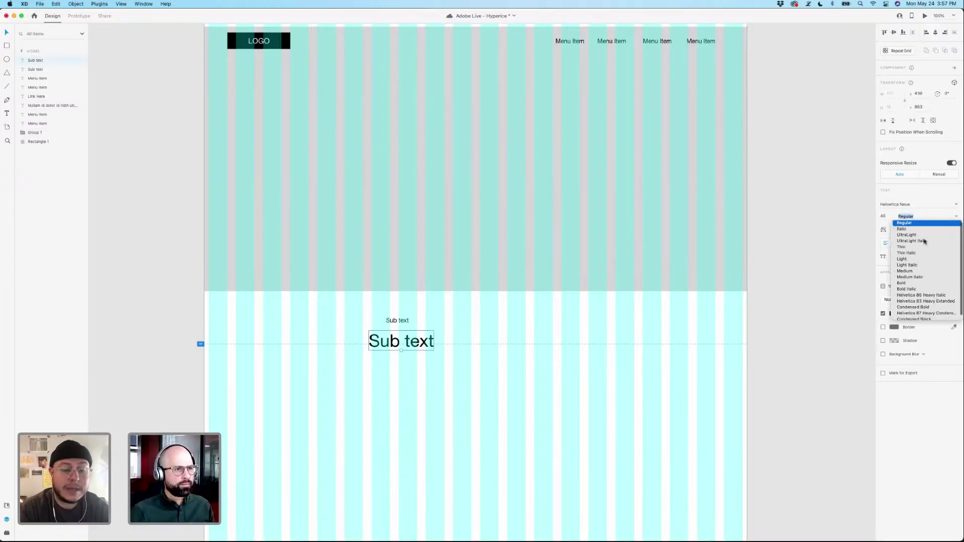
{"action": "left_click", "coordinate": [906, 271]}
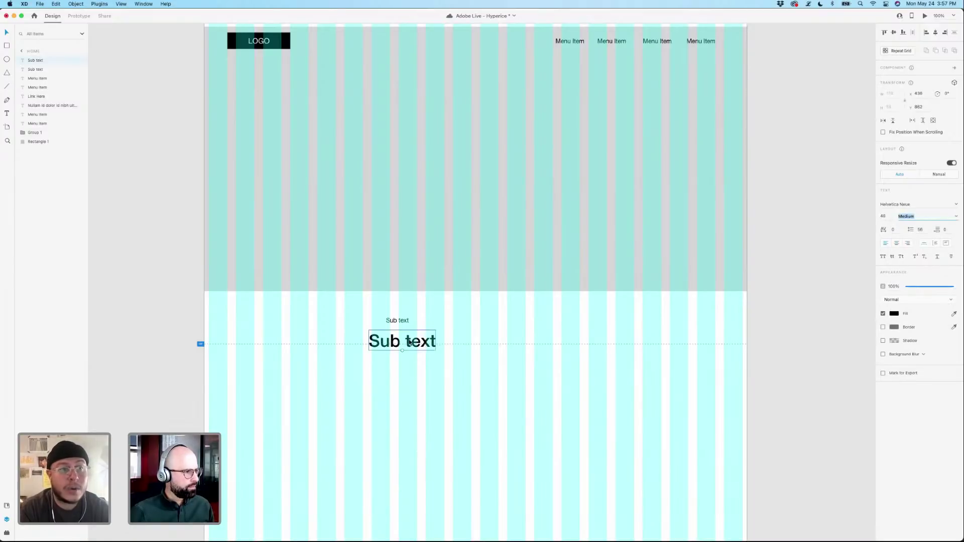
{"action": "left_click_drag", "start_coordinate": [408, 343], "coordinate": [425, 337]}
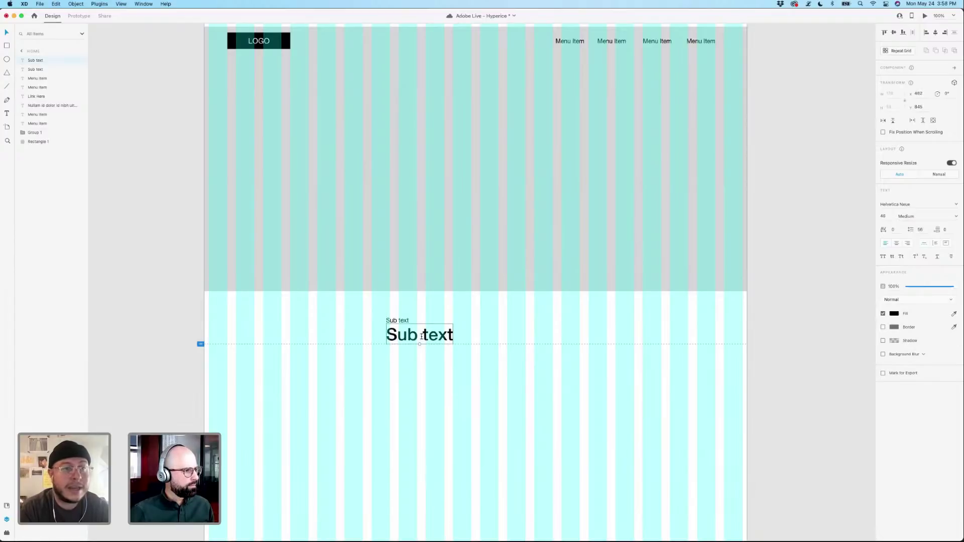
{"action": "double_click", "coordinate": [421, 337]}
{"action": "key", "text": "Escape"}
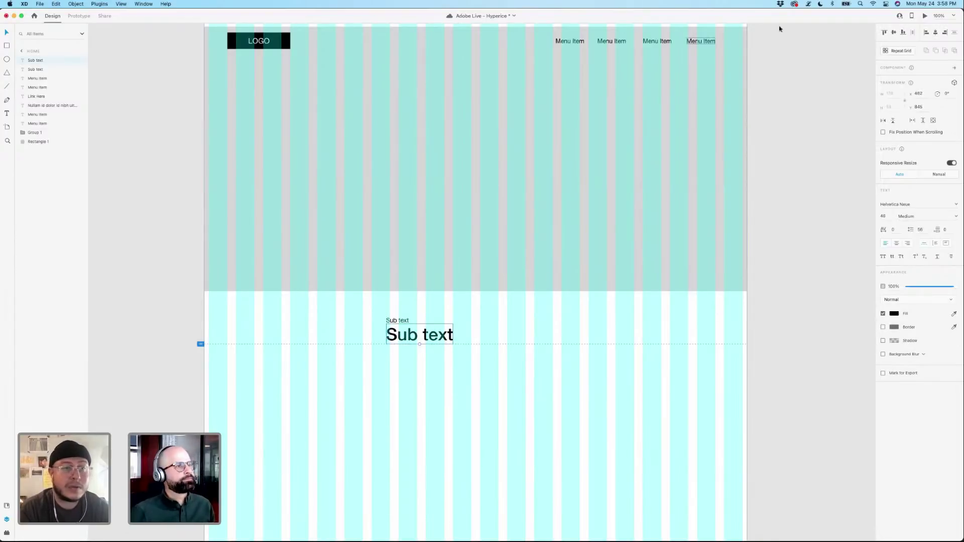
Replace the large heading's text with "Nibh Cras Pharetra Sem Parturient" and resize its text box so it wraps onto two lines.
{"action": "left_click", "coordinate": [808, 4]}
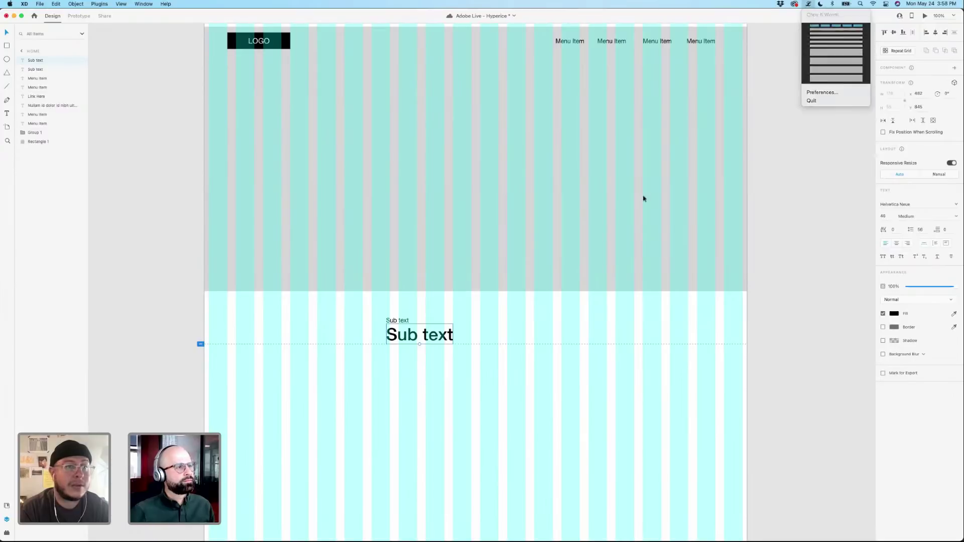
{"action": "left_click", "coordinate": [401, 335]}
{"action": "double_click", "coordinate": [417, 337]}
{"action": "type", "text": "Nibh Cras Pharetra Sem Parturient"}
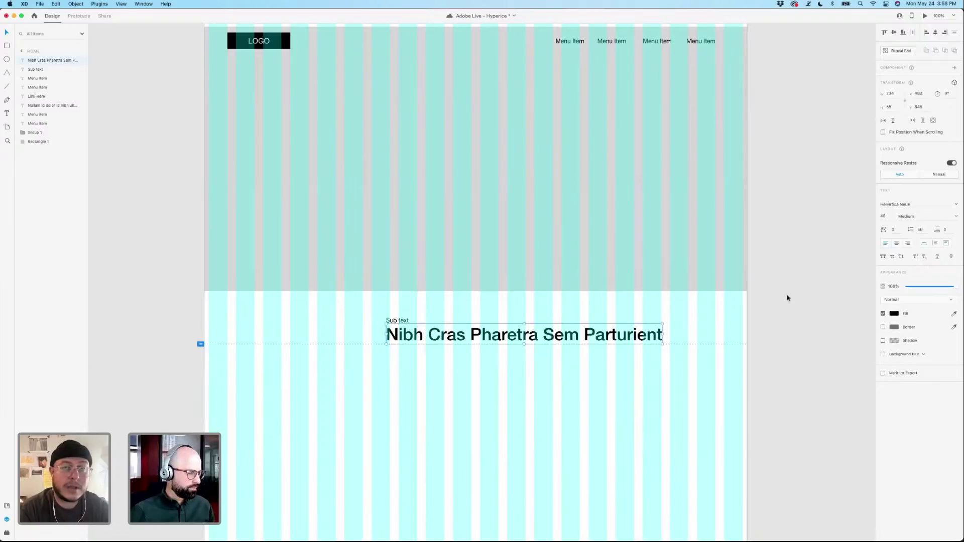
{"action": "left_click_drag", "start_coordinate": [663, 334], "coordinate": [547, 334]}
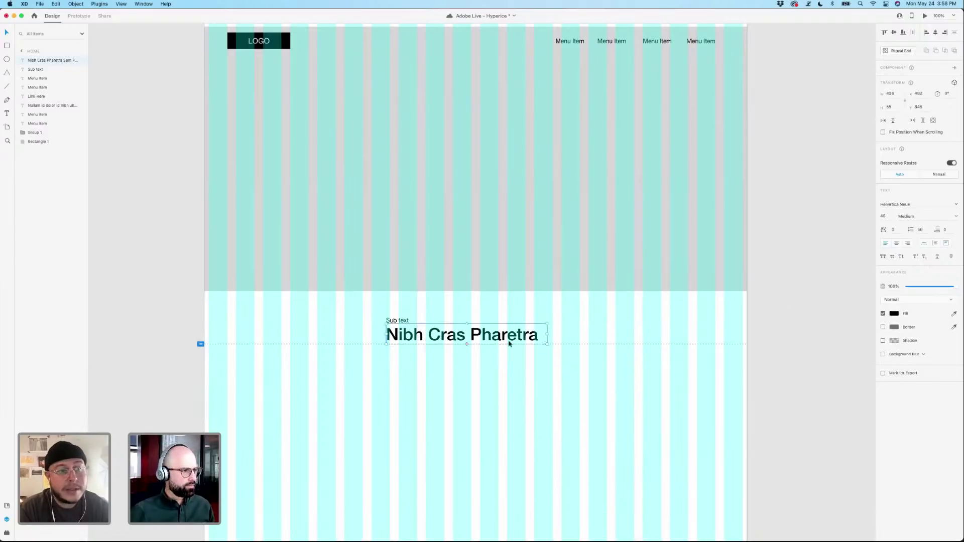
{"action": "left_click_drag", "start_coordinate": [472, 343], "coordinate": [467, 372]}
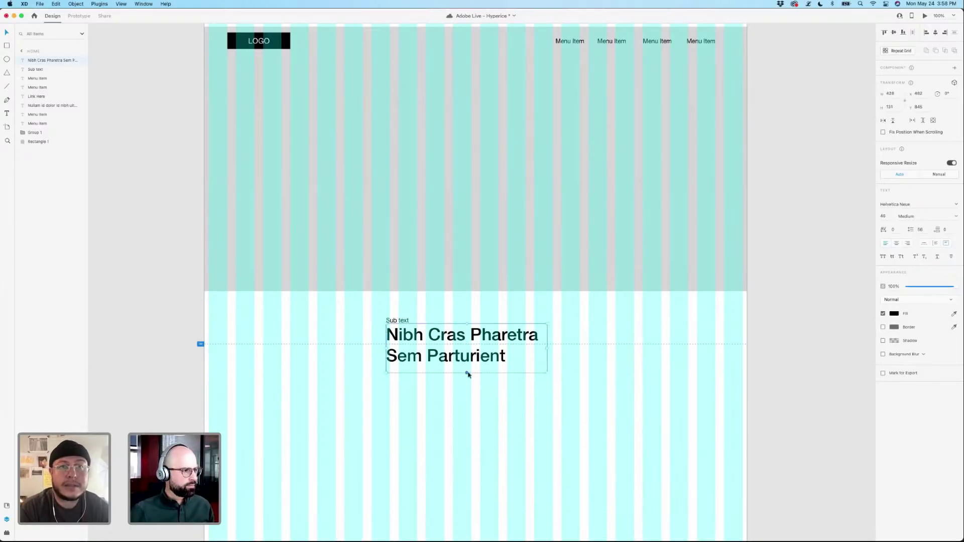
Move the small "Sub text" label and the two-line heading together leftward to the grid column at X 300.
{"action": "left_click", "coordinate": [390, 321], "text": "shift"}
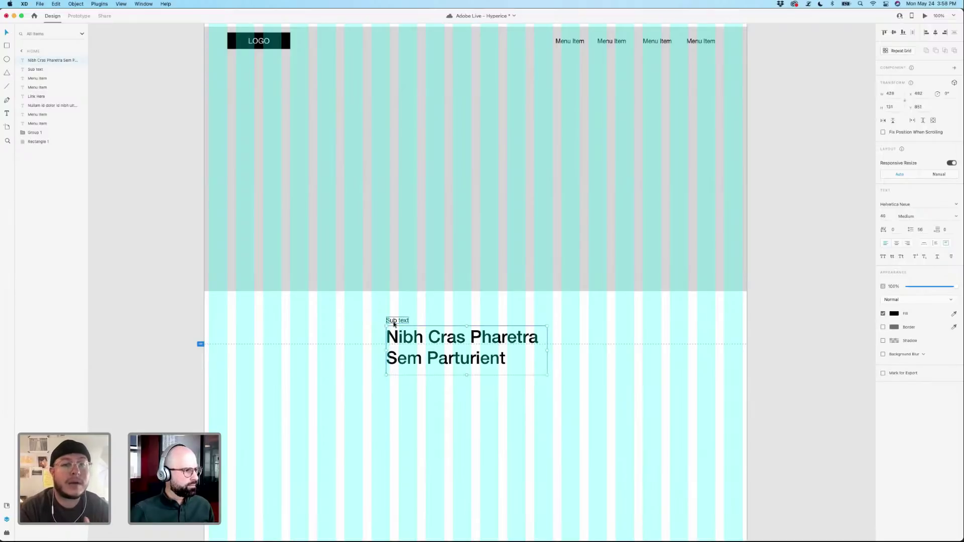
{"action": "left_click_drag", "start_coordinate": [391, 321], "coordinate": [376, 324]}
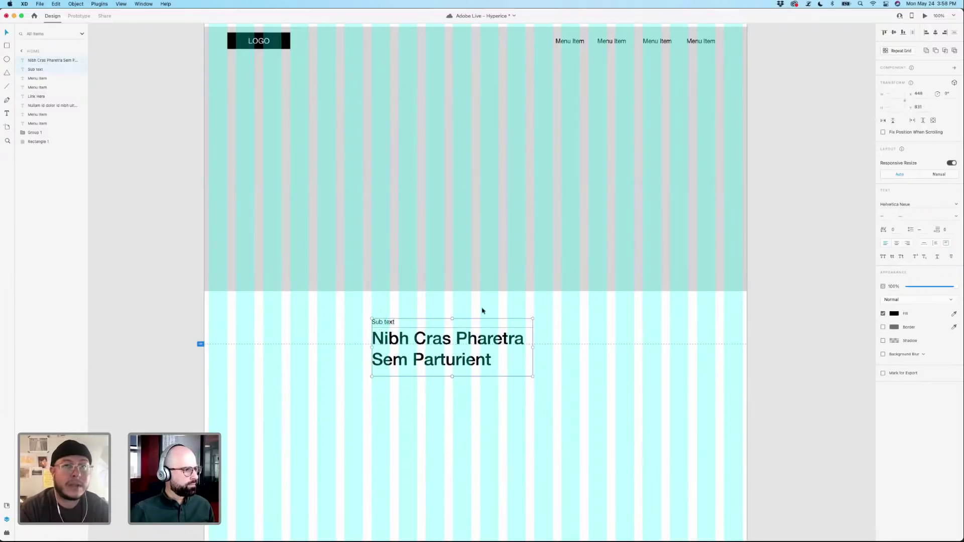
{"action": "left_click", "coordinate": [482, 309]}
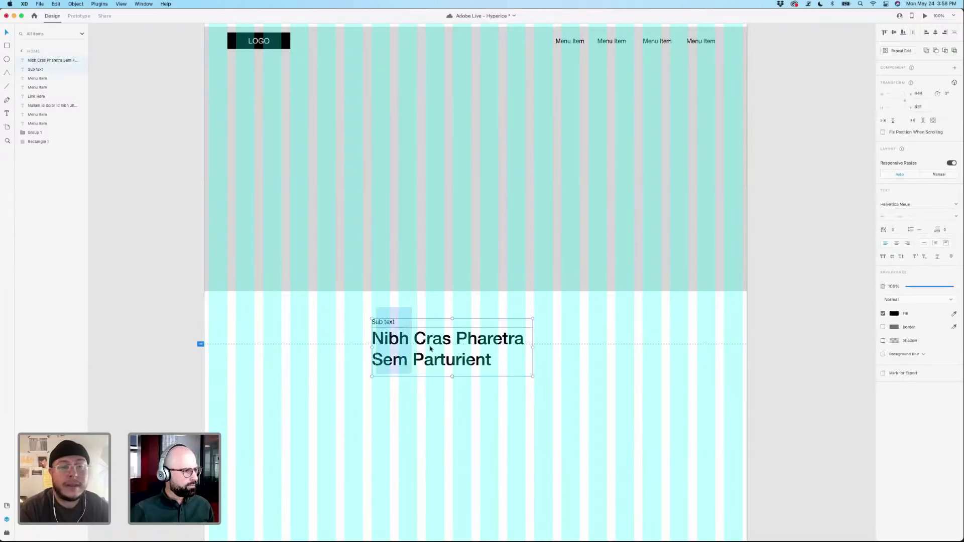
{"action": "left_click_drag", "start_coordinate": [429, 339], "coordinate": [376, 345]}
{"action": "left_click", "coordinate": [417, 319]}
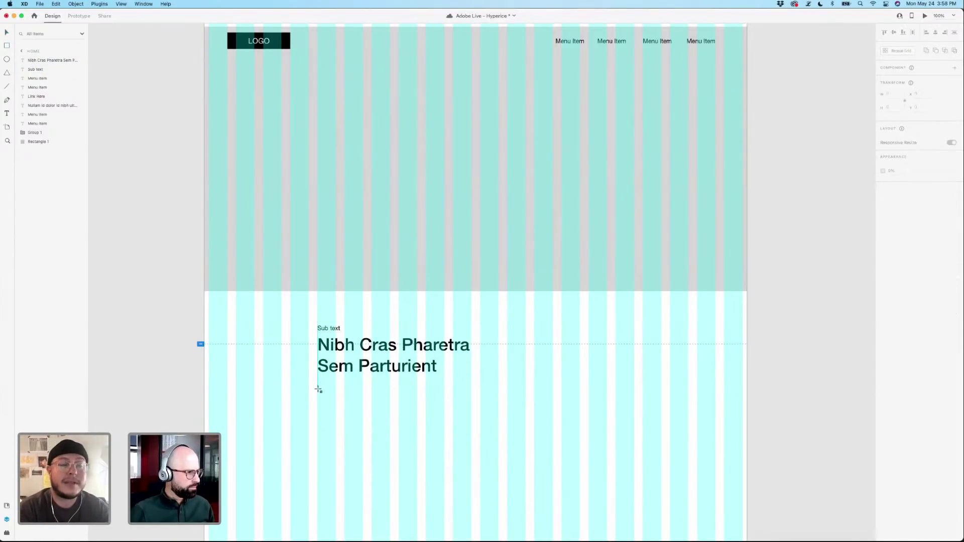
Draw a small button rectangle about 95 × 39 px just beneath the heading, with a black #000000 fill and no border.
{"action": "mouse_move", "coordinate": [317, 388]}
{"action": "left_mouse_down"}
{"action": "mouse_move", "coordinate": [389, 426]}
{"action": "mouse_move", "coordinate": [355, 406]}
{"action": "left_mouse_up"}
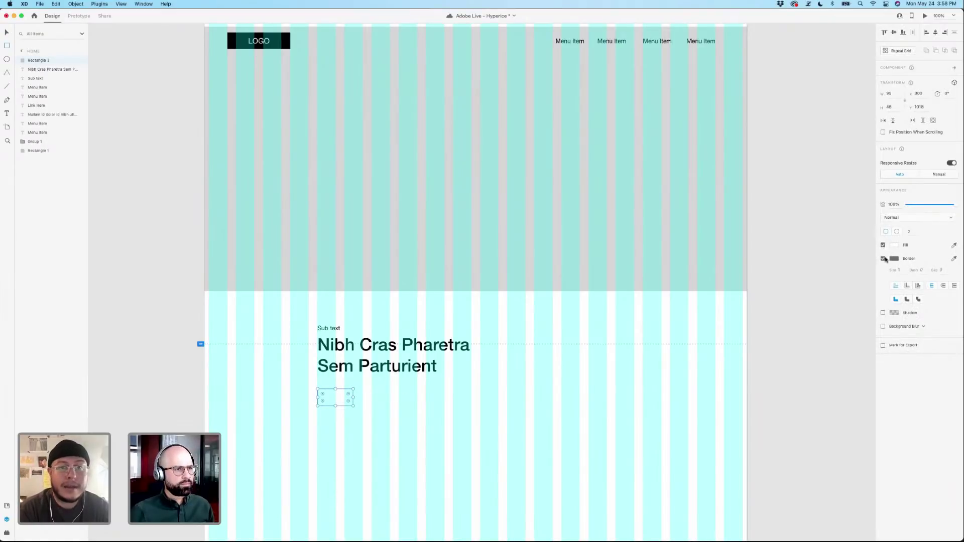
{"action": "left_click", "coordinate": [896, 245]}
{"action": "left_click", "coordinate": [805, 251]}
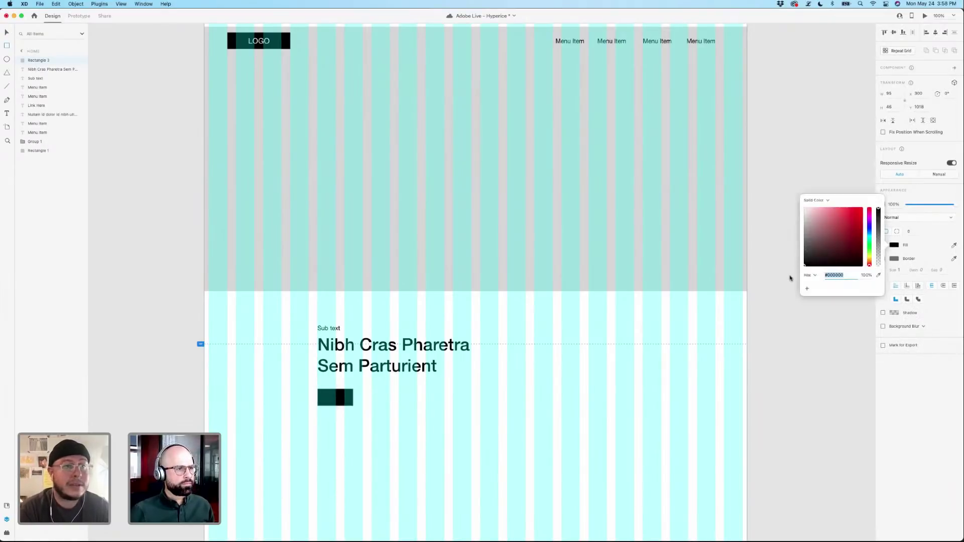
{"action": "left_click", "coordinate": [925, 233]}
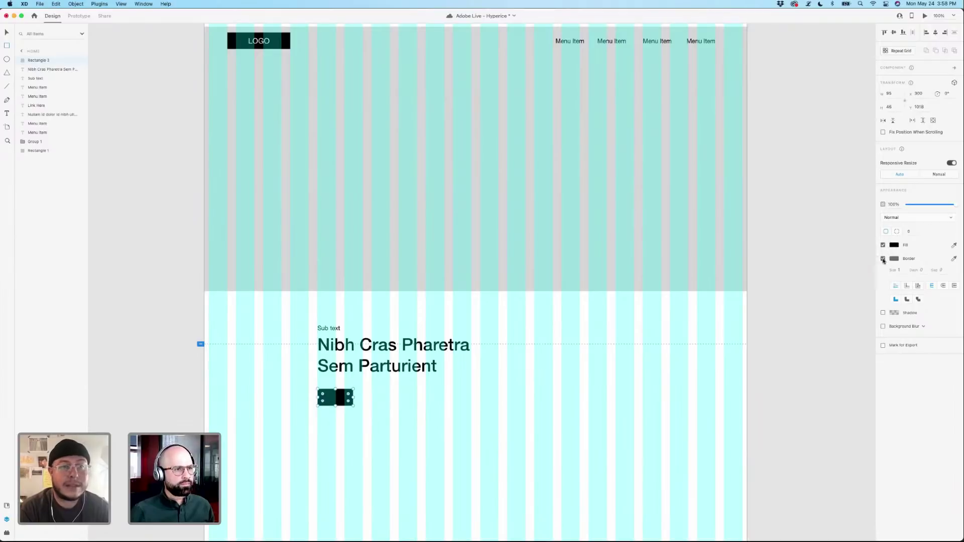
{"action": "left_click", "coordinate": [883, 258]}
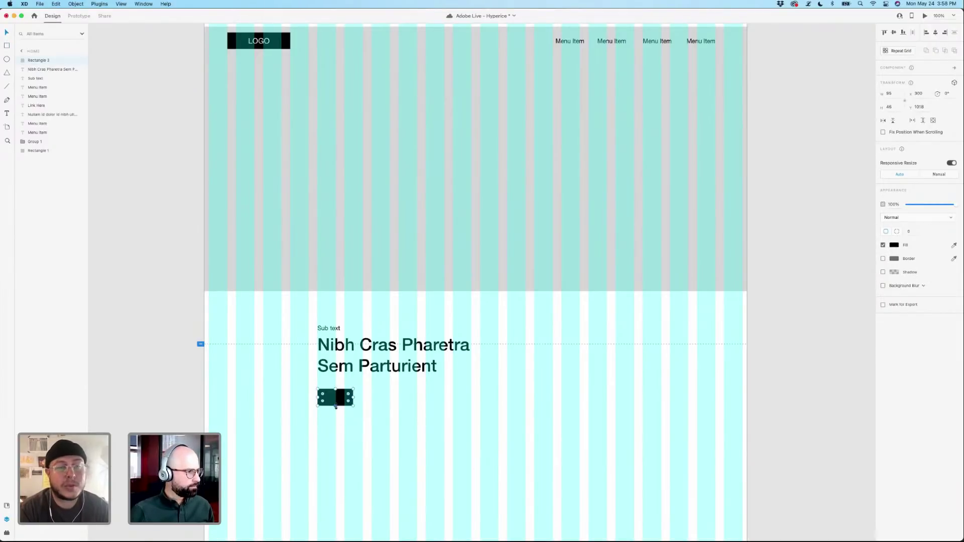
{"action": "left_click_drag", "start_coordinate": [341, 407], "coordinate": [342, 399]}
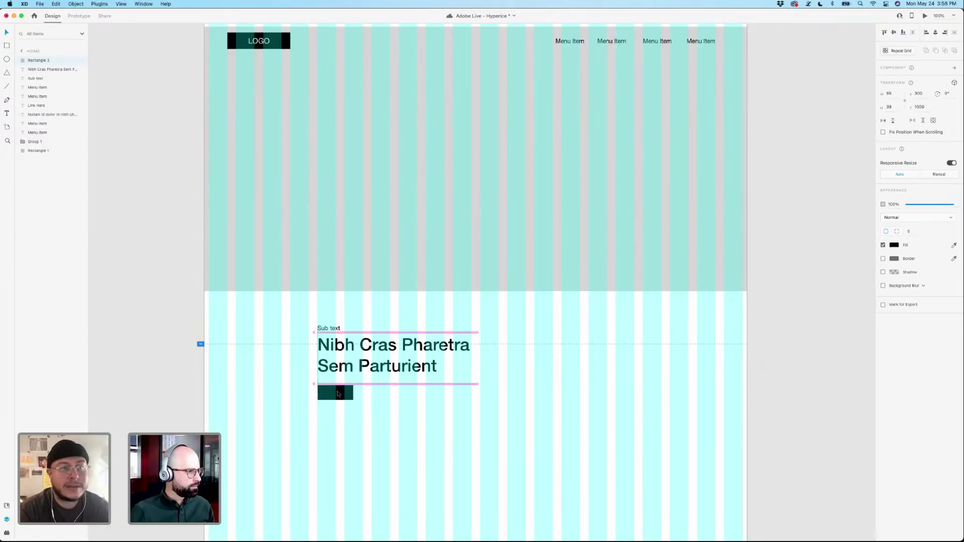
{"action": "left_click", "coordinate": [388, 404]}
Duplicate the small "Sub text" label beside the black rectangle and change the copy's text to "Shop".
{"action": "left_click_drag", "start_coordinate": [327, 326], "coordinate": [374, 393]}
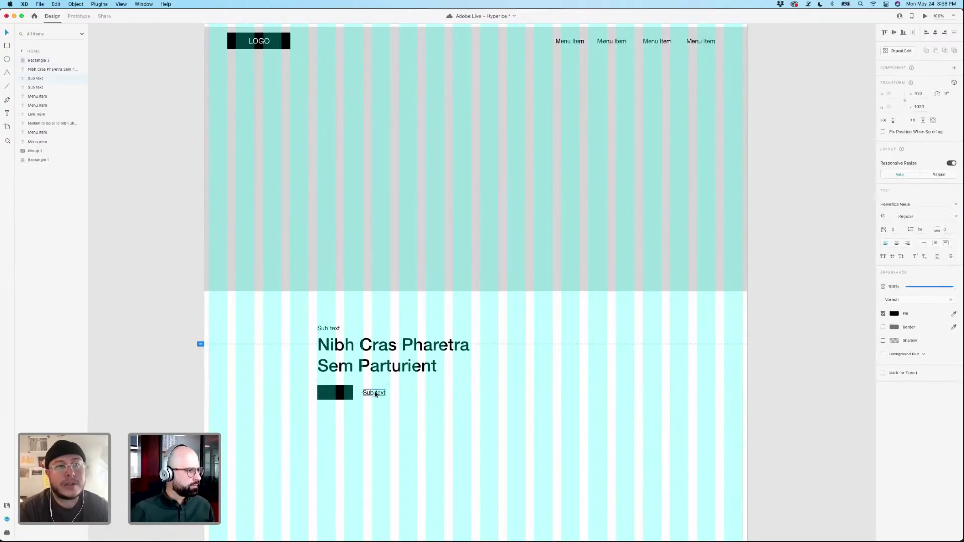
{"action": "type", "text": "Link"}
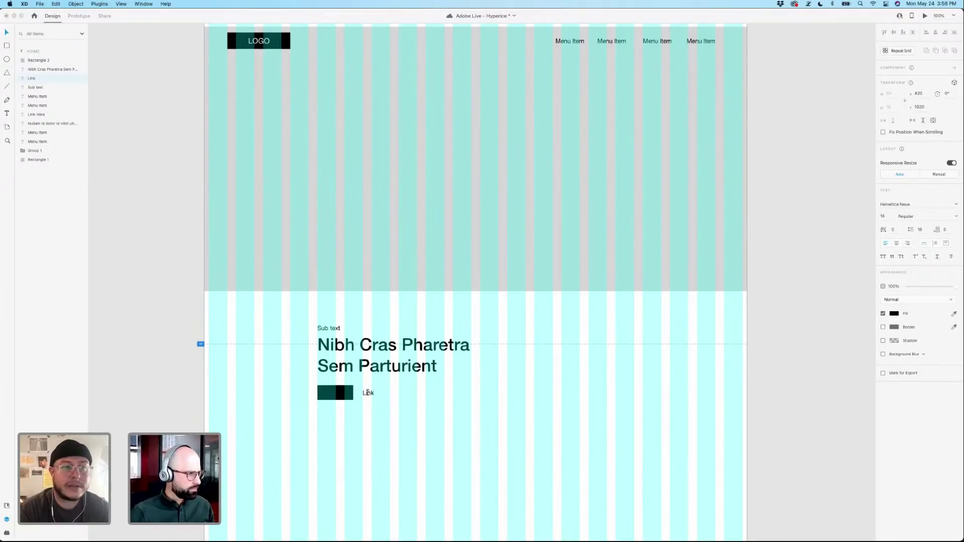
{"action": "double_click", "coordinate": [367, 393]}
{"action": "type", "text": "Sho"}
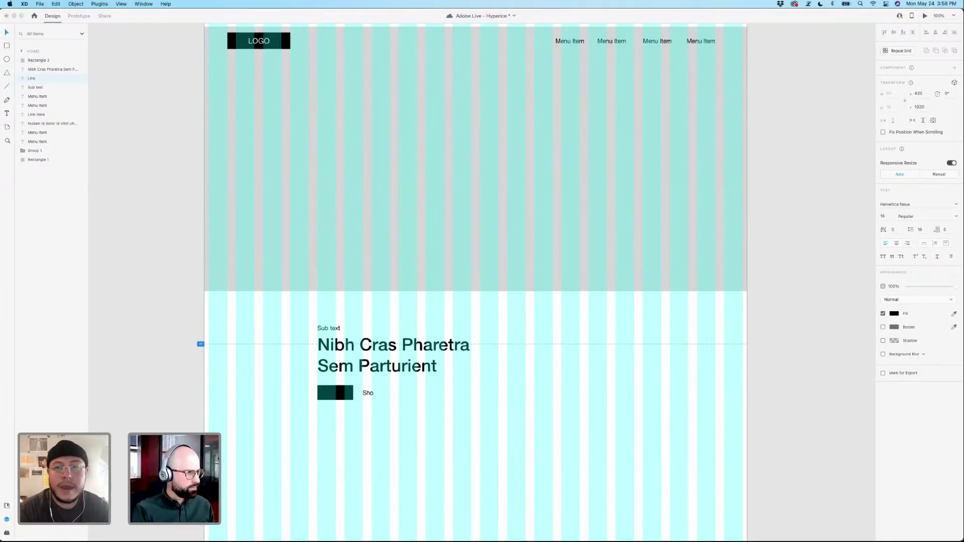
{"action": "type", "text": "p"}
{"action": "key", "text": "Escape"}
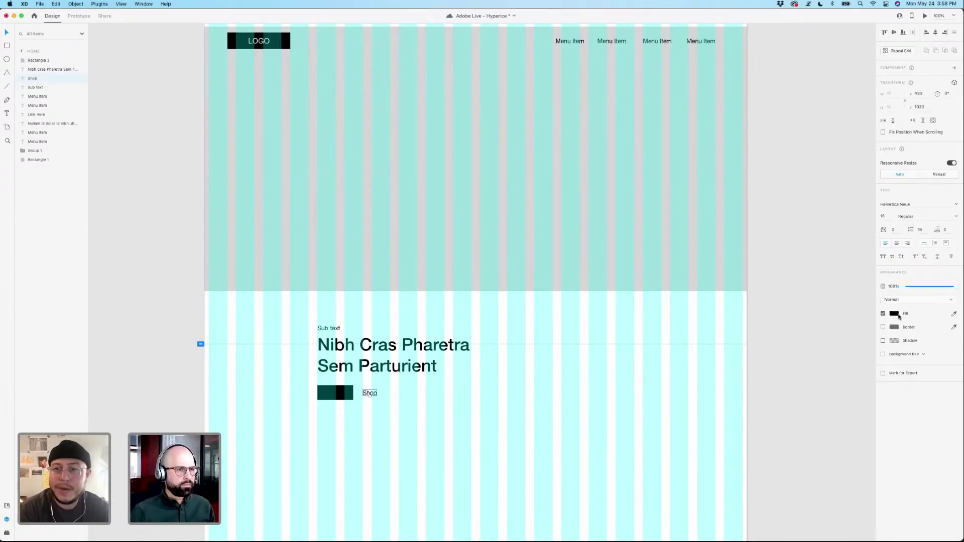
Color the "Shop" label white and place it on the black rectangle, in front of it.
{"action": "left_click", "coordinate": [893, 313]}
{"action": "left_click", "coordinate": [805, 272]}
{"action": "left_click", "coordinate": [562, 366]}
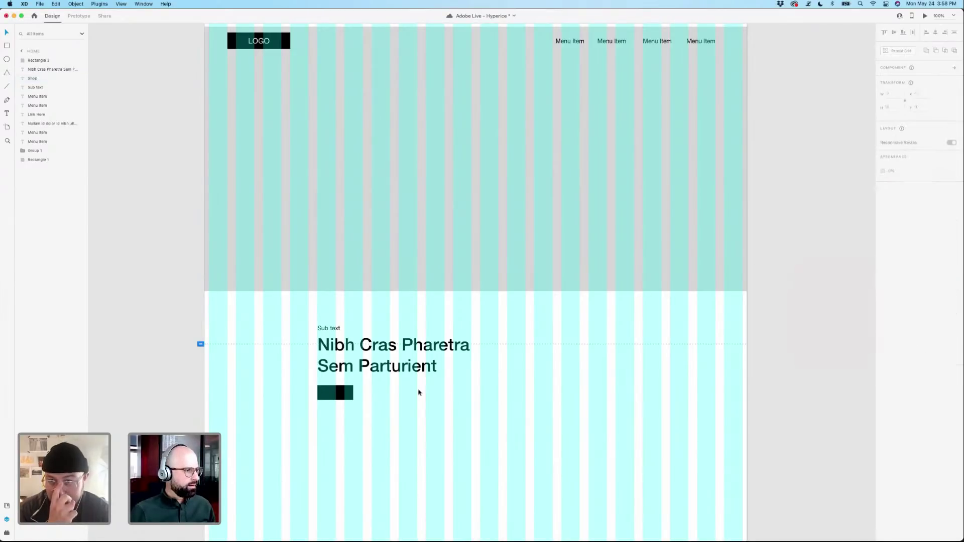
{"action": "left_click", "coordinate": [370, 394]}
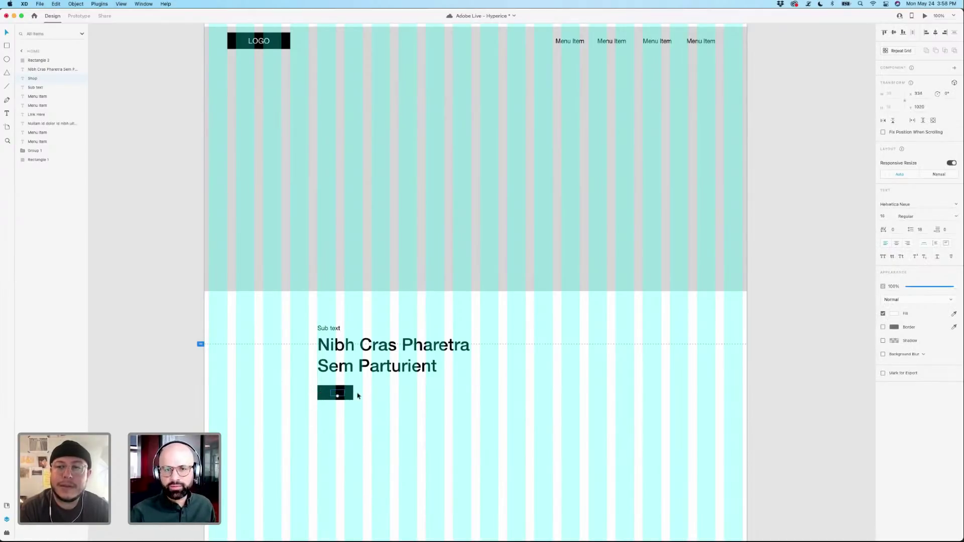
{"action": "key", "text": "shift+super+bracketright"}
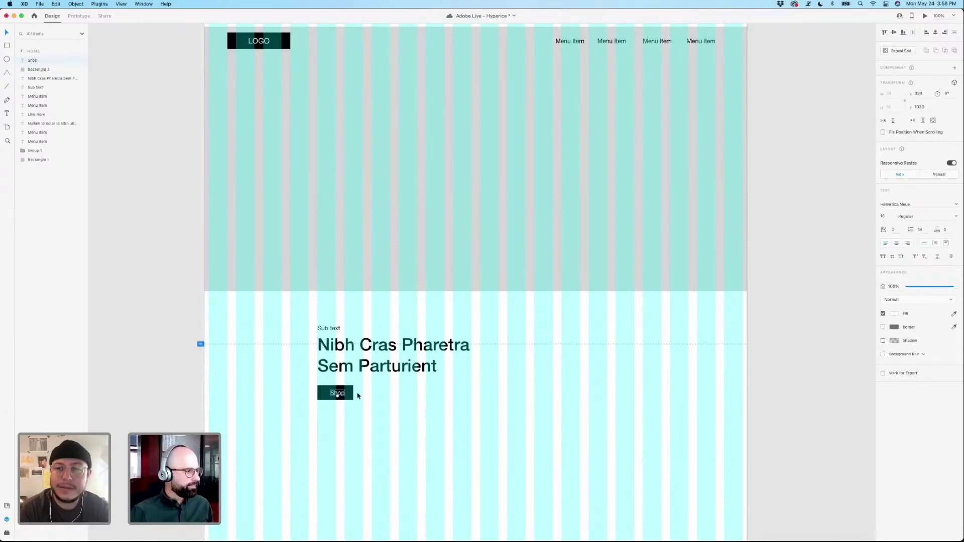
Center the "Shop" label horizontally on the black rectangle and save the document.
{"action": "left_click_drag", "start_coordinate": [357, 395], "coordinate": [311, 407]}
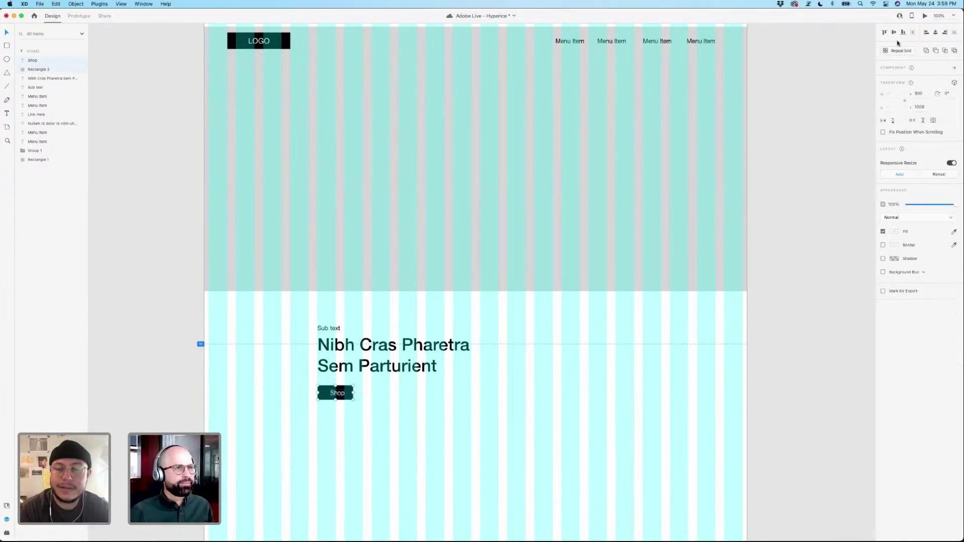
{"action": "left_click", "coordinate": [935, 33]}
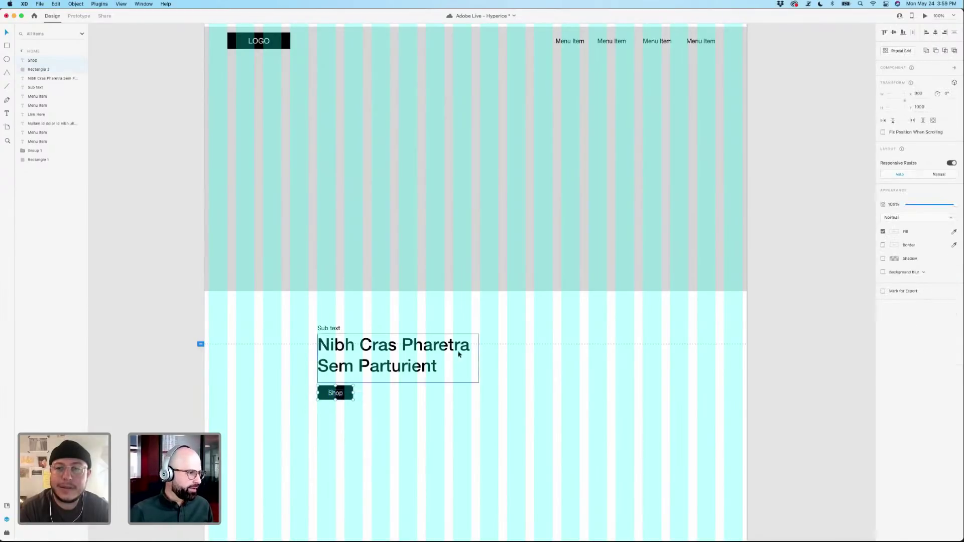
{"action": "left_click", "coordinate": [405, 424]}
{"action": "left_click_drag", "start_coordinate": [372, 393], "coordinate": [299, 413]}
{"action": "left_click", "coordinate": [371, 422]}
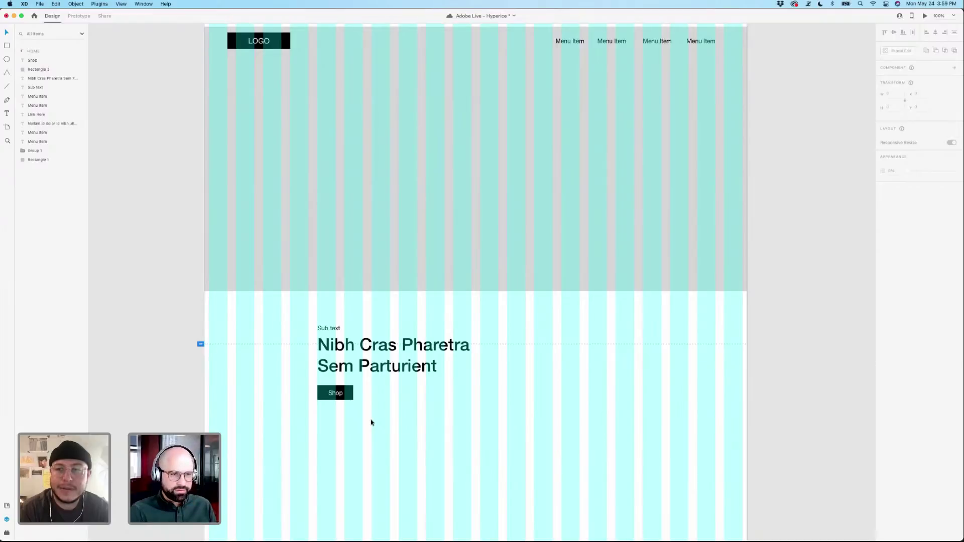
{"action": "key", "text": "super+s"}
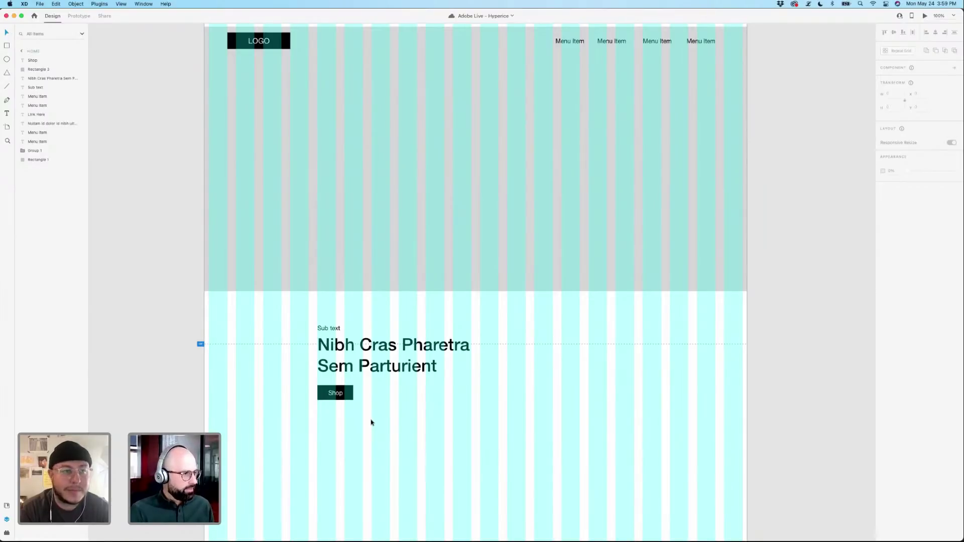
Move the "Shop" label and its black rectangle together slightly up toward the heading, to Y 1003.
{"action": "left_click", "coordinate": [345, 400]}
{"action": "left_click", "coordinate": [377, 404]}
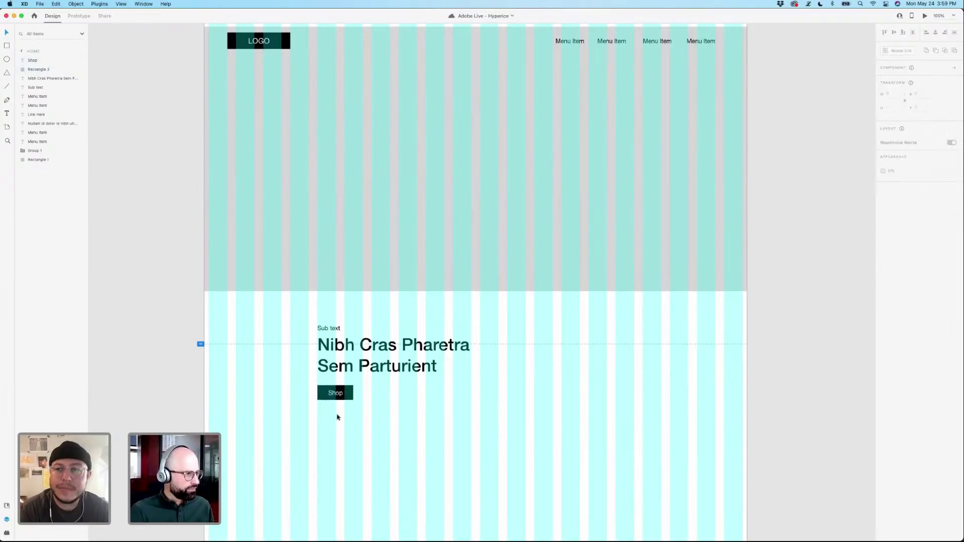
{"action": "mouse_move", "coordinate": [343, 399]}
{"action": "left_mouse_down"}
{"action": "mouse_move", "coordinate": [311, 394]}
{"action": "mouse_move", "coordinate": [361, 404]}
{"action": "left_mouse_up"}
{"action": "left_click", "coordinate": [385, 409]}
{"action": "left_click", "coordinate": [300, 390]}
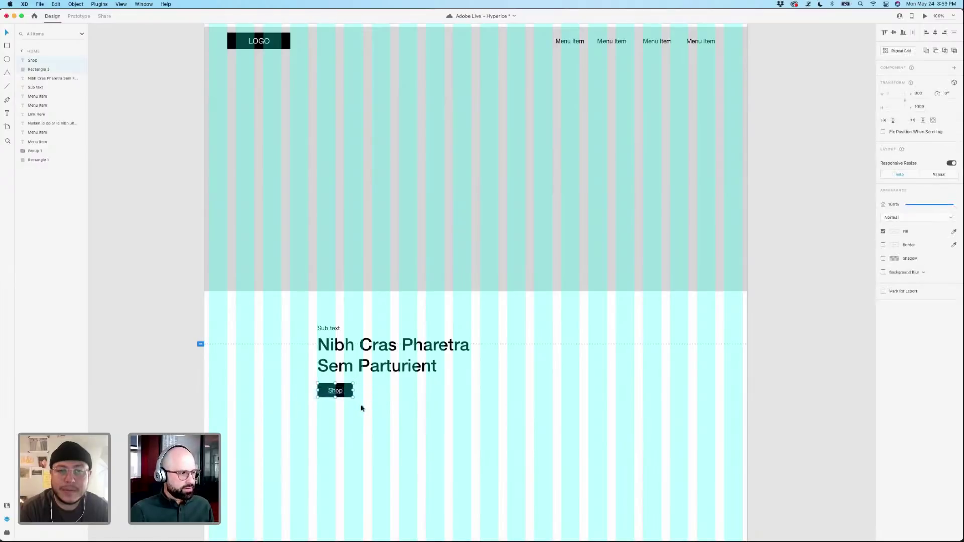
{"action": "left_click", "coordinate": [346, 402]}
{"action": "left_click", "coordinate": [334, 394]}
{"action": "left_click", "coordinate": [301, 401]}
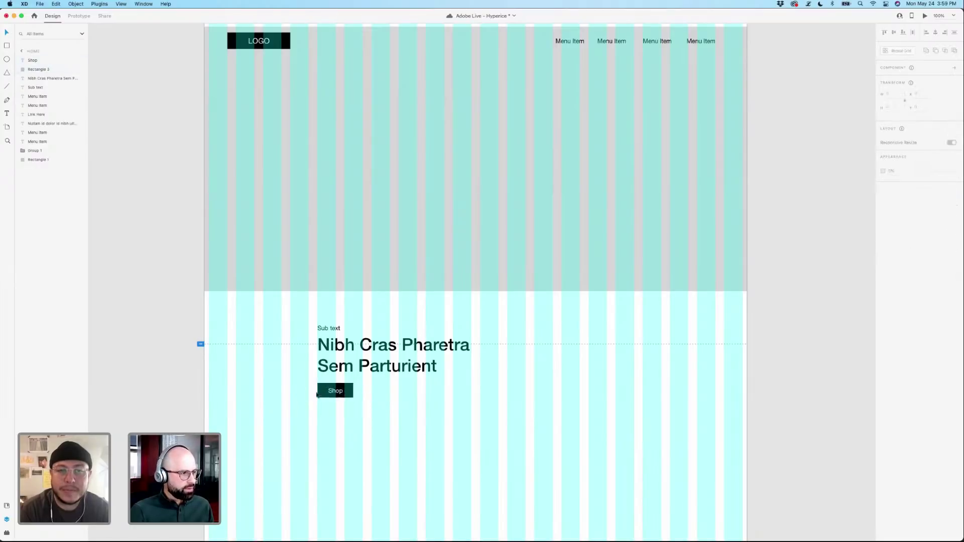
{"action": "left_click_drag", "start_coordinate": [301, 401], "coordinate": [363, 413]}
{"action": "left_click", "coordinate": [365, 414]}
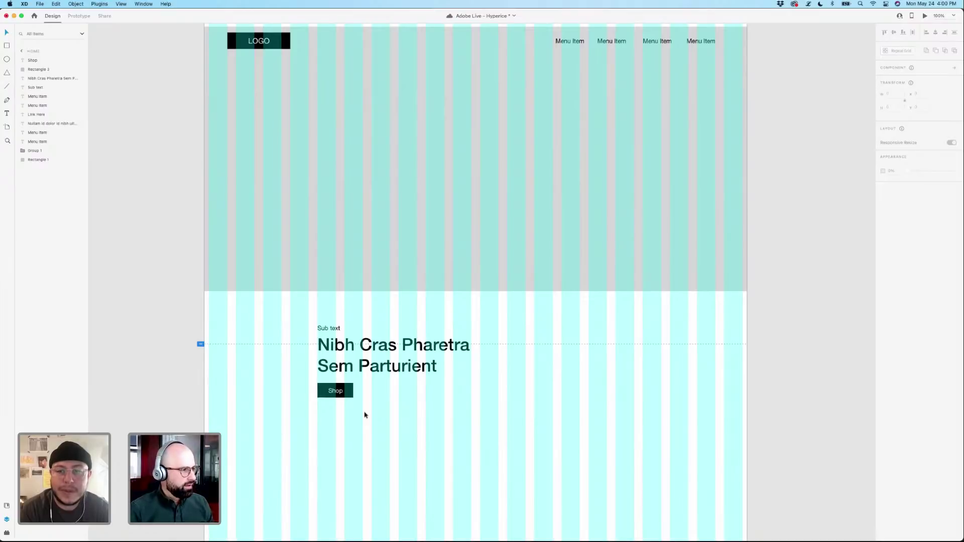
Trim the heading's text box to about 114 px high and nudge the heading and the Shop button slightly lower.
{"action": "left_click", "coordinate": [387, 370]}
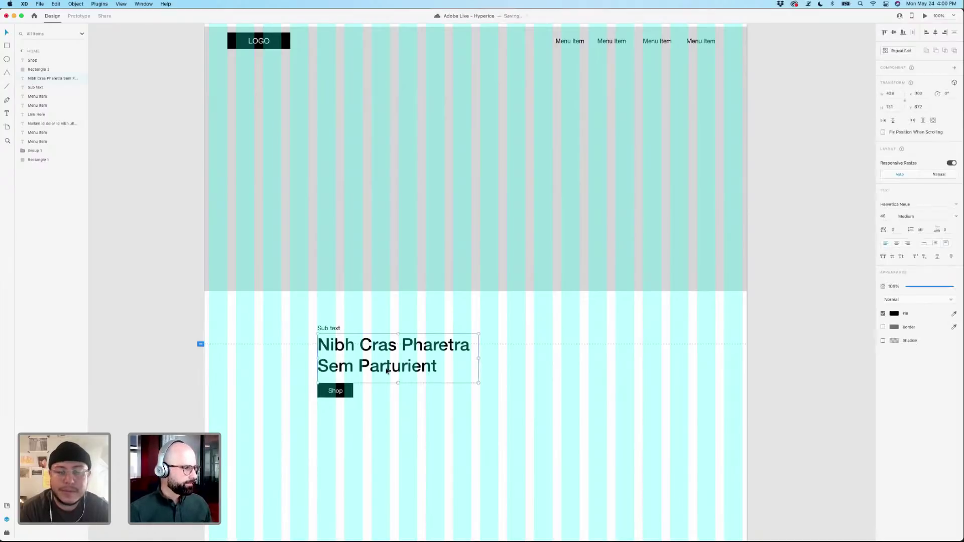
{"action": "left_click_drag", "start_coordinate": [398, 379], "coordinate": [398, 379]}
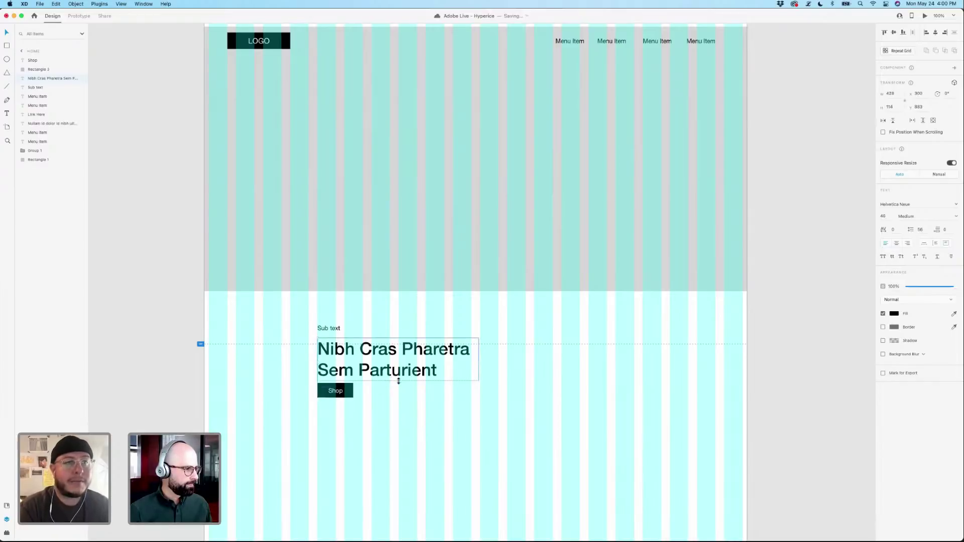
{"action": "left_click", "coordinate": [429, 409]}
{"action": "left_click_drag", "start_coordinate": [360, 431], "coordinate": [334, 393]}
{"action": "left_click", "coordinate": [345, 409]}
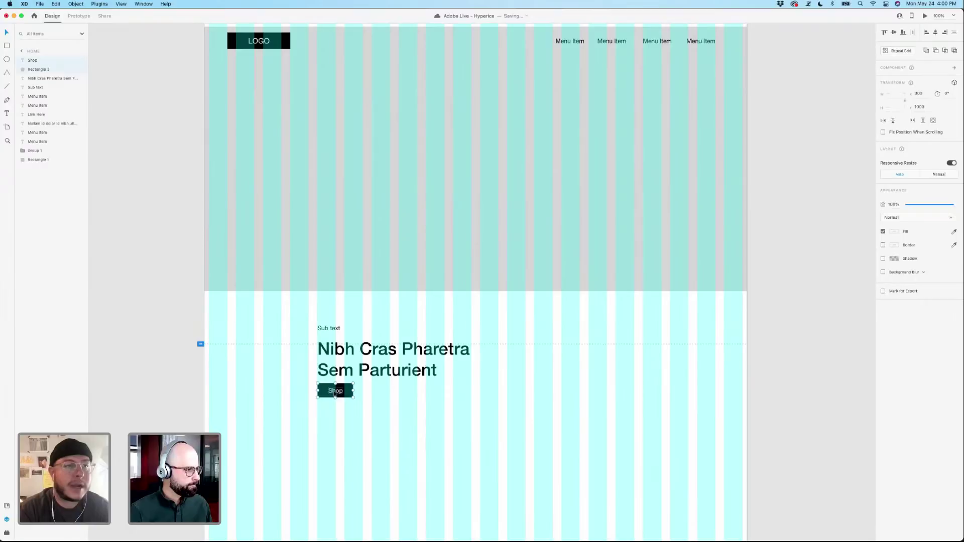
{"action": "left_click", "coordinate": [391, 410]}
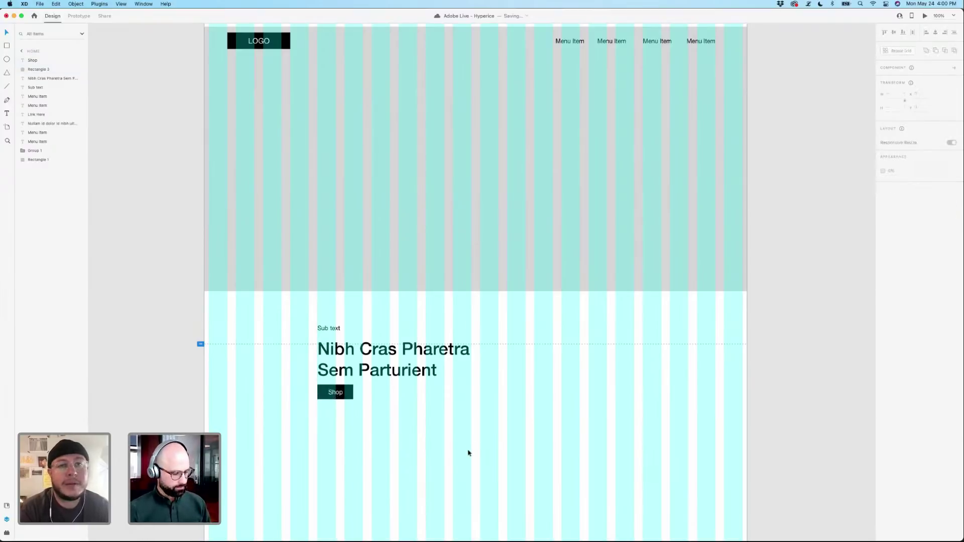
Draw a rectangle about 408 × 370 px overlapping the heading's right end and send it backward behind the heading.
{"action": "left_click", "coordinate": [7, 47]}
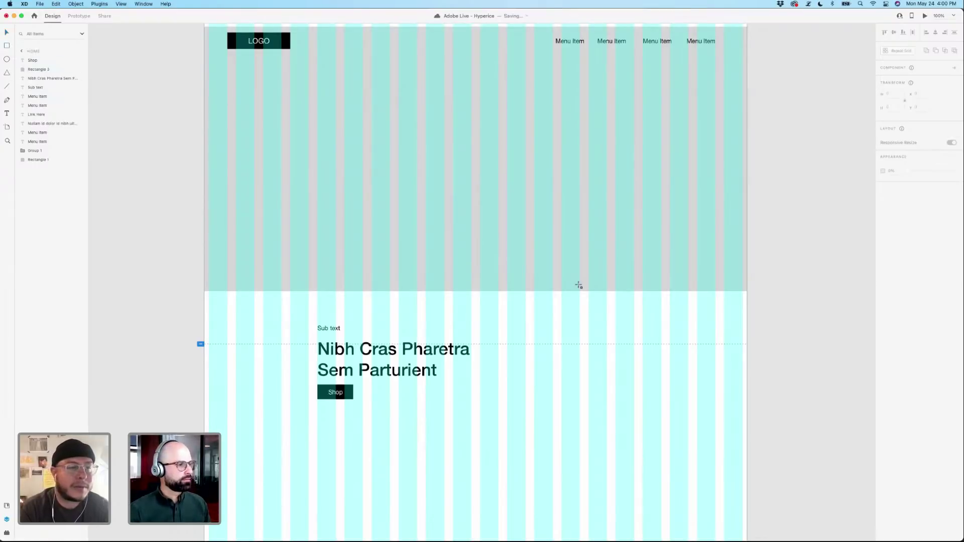
{"action": "mouse_move", "coordinate": [579, 303]}
{"action": "left_mouse_down"}
{"action": "mouse_move", "coordinate": [436, 415]}
{"action": "mouse_move", "coordinate": [449, 433]}
{"action": "left_mouse_up"}
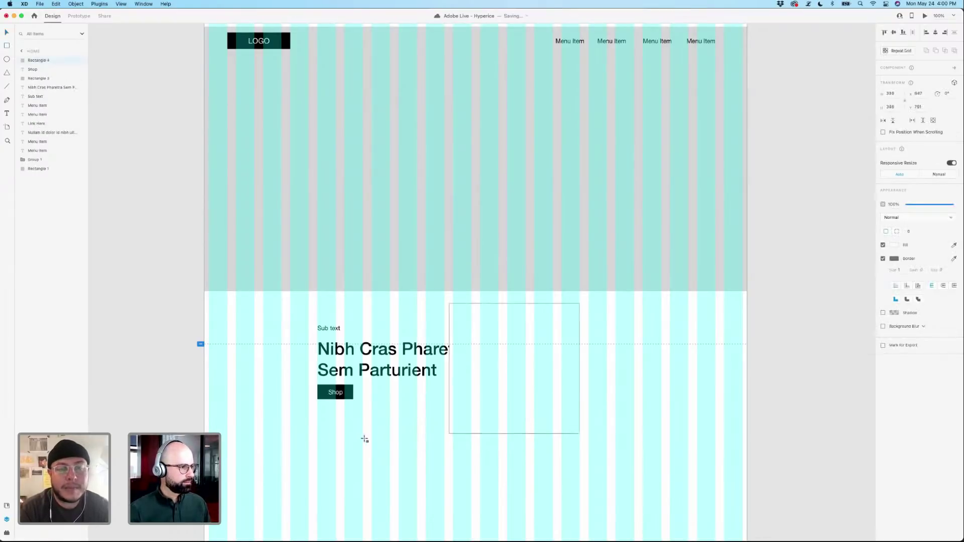
{"action": "mouse_move", "coordinate": [364, 440]}
{"action": "left_mouse_down"}
{"action": "mouse_move", "coordinate": [425, 434]}
{"action": "mouse_move", "coordinate": [426, 464]}
{"action": "mouse_move", "coordinate": [426, 441]}
{"action": "left_mouse_up"}
{"action": "key", "text": "super+bracketleft"}
{"action": "key", "text": "super+bracketleft"}
{"action": "key", "text": "super+bracketleft"}
{"action": "key", "text": "super+bracketleft"}
{"action": "key", "text": "super+bracketleft"}
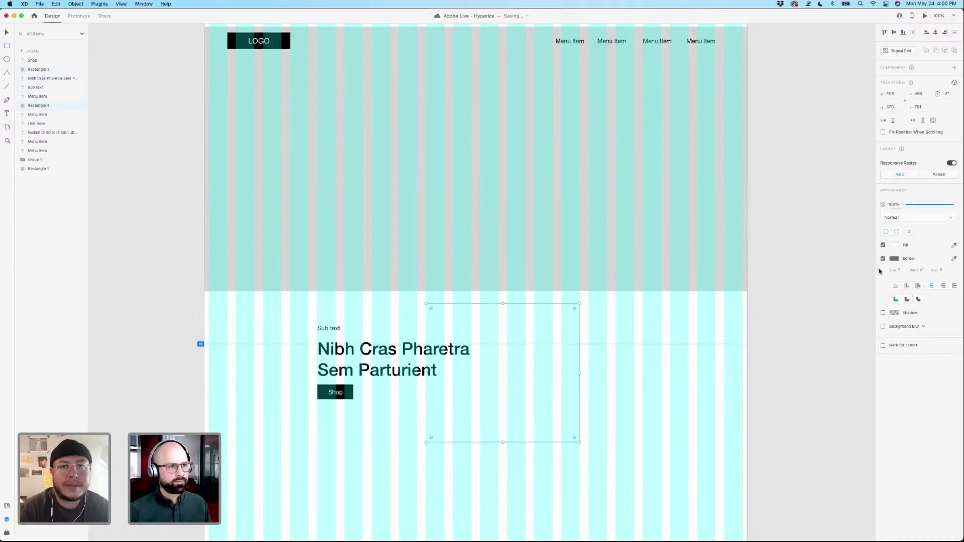
Fill the rectangle behind the section heading with a light grey.
{"action": "left_click", "coordinate": [894, 245]}
{"action": "type", "text": "e5e5e5"}
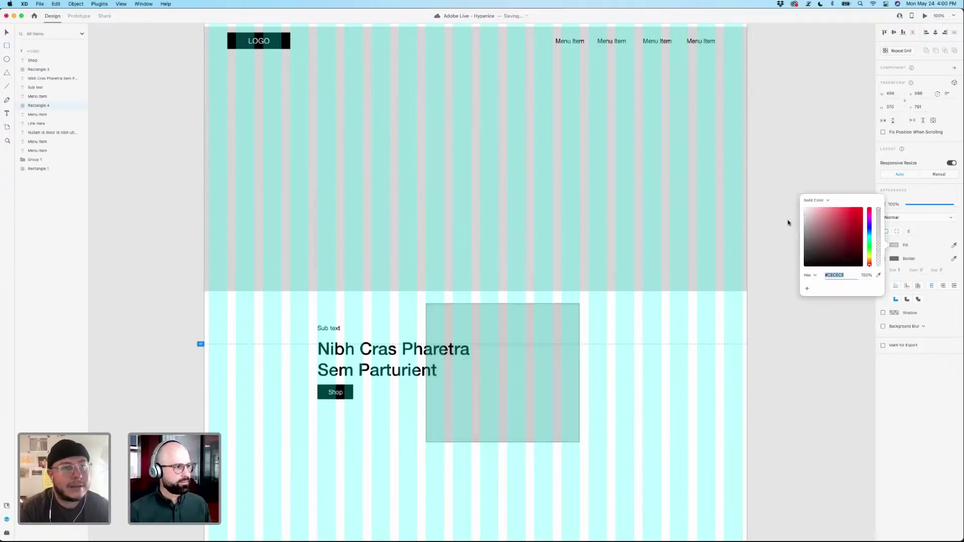
{"action": "key", "text": "Return"}
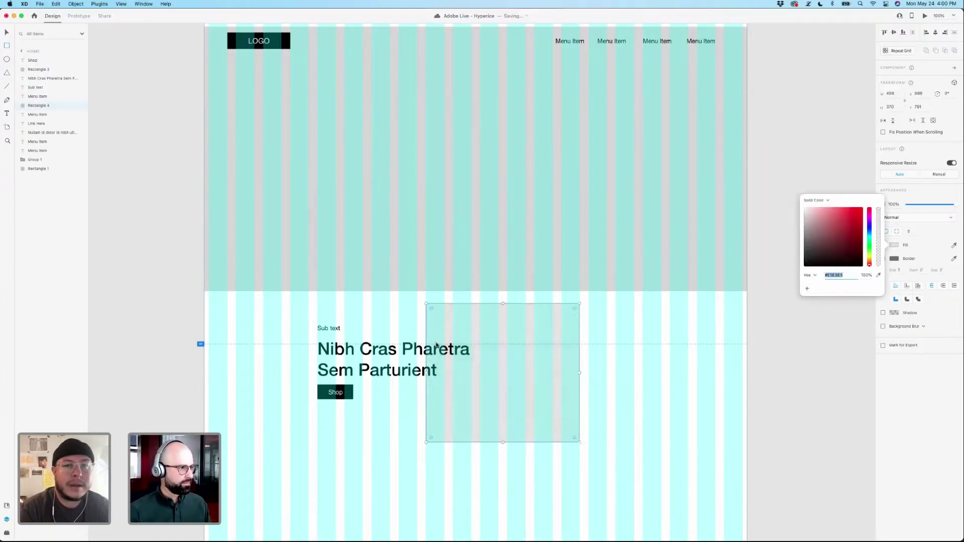
{"action": "left_click_drag", "start_coordinate": [286, 310], "coordinate": [362, 421]}
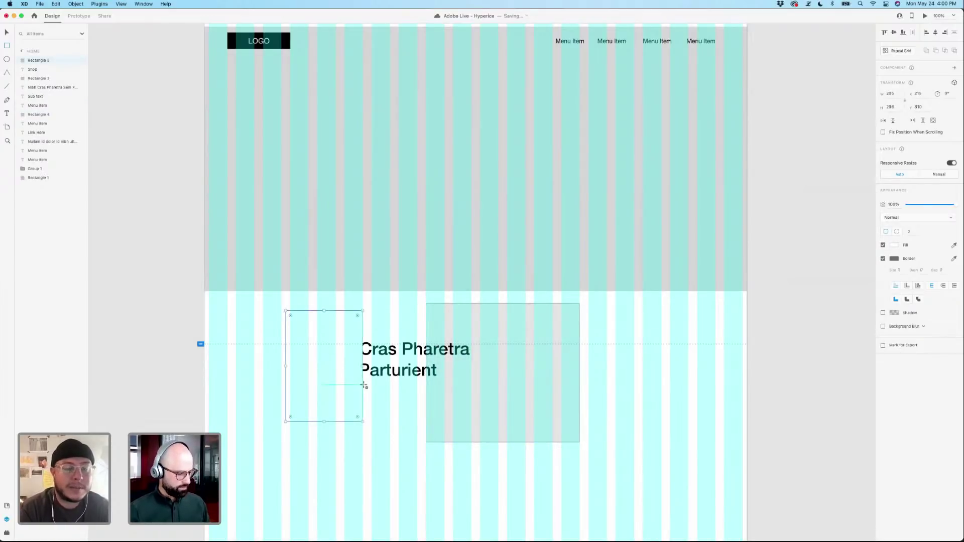
{"action": "key", "text": "super+z"}
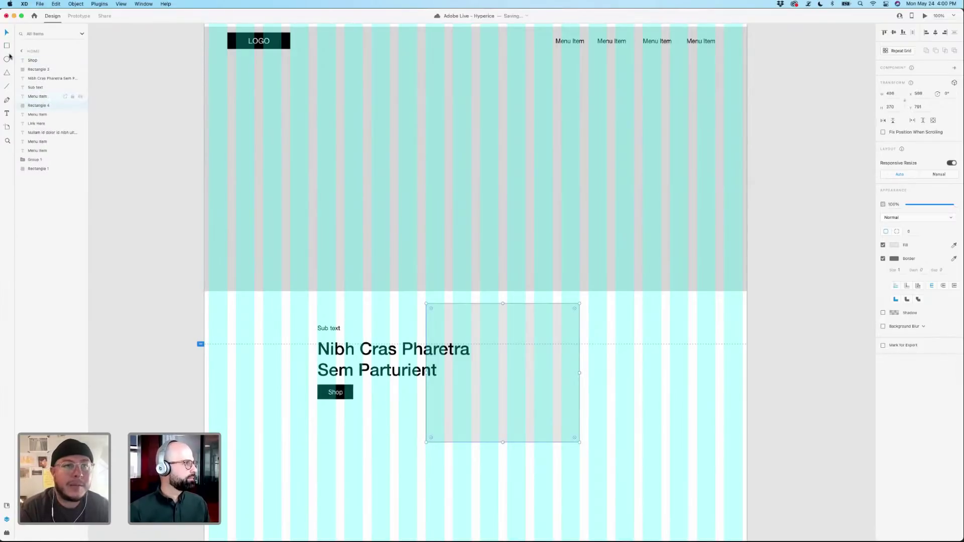
Move the sub text, heading and Shop button slightly lower, and shift them with the grey rectangle right so the text starts at X 372.
{"action": "left_click_drag", "start_coordinate": [288, 301], "coordinate": [360, 416]}
{"action": "left_click_drag", "start_coordinate": [353, 348], "coordinate": [352, 362]}
{"action": "left_click_drag", "start_coordinate": [460, 311], "coordinate": [490, 314]}
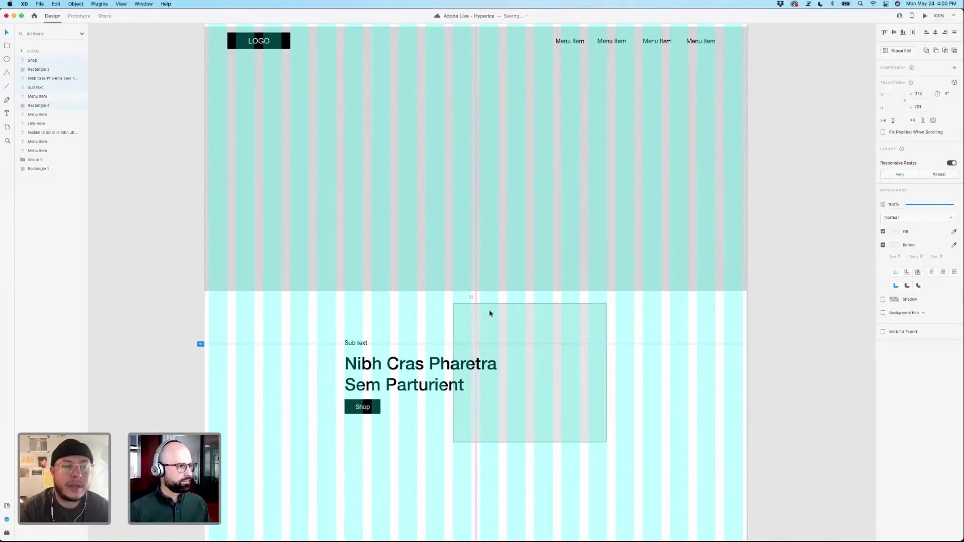
{"action": "left_click", "coordinate": [293, 314]}
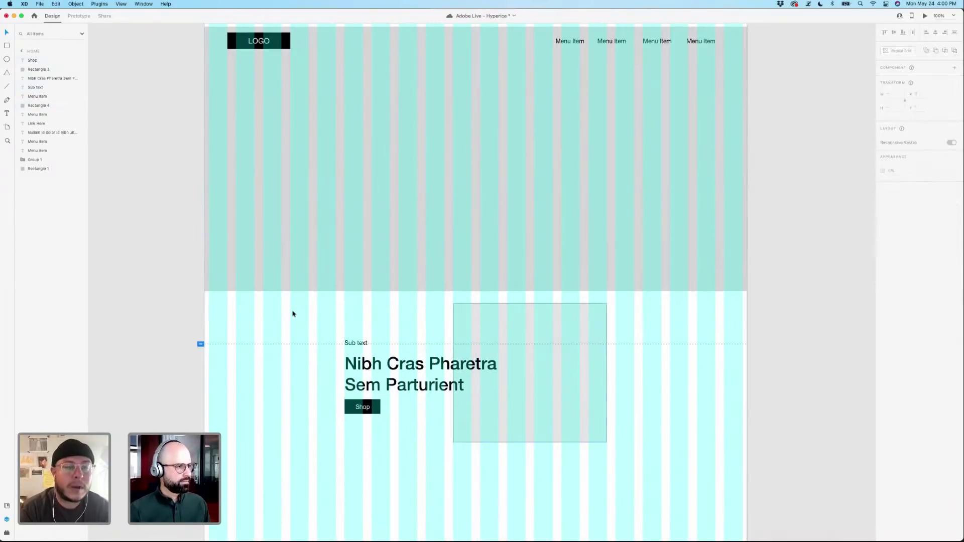
Hide the layout grid on the Home artboard.
{"action": "key", "text": "super+shift+apostrophe"}
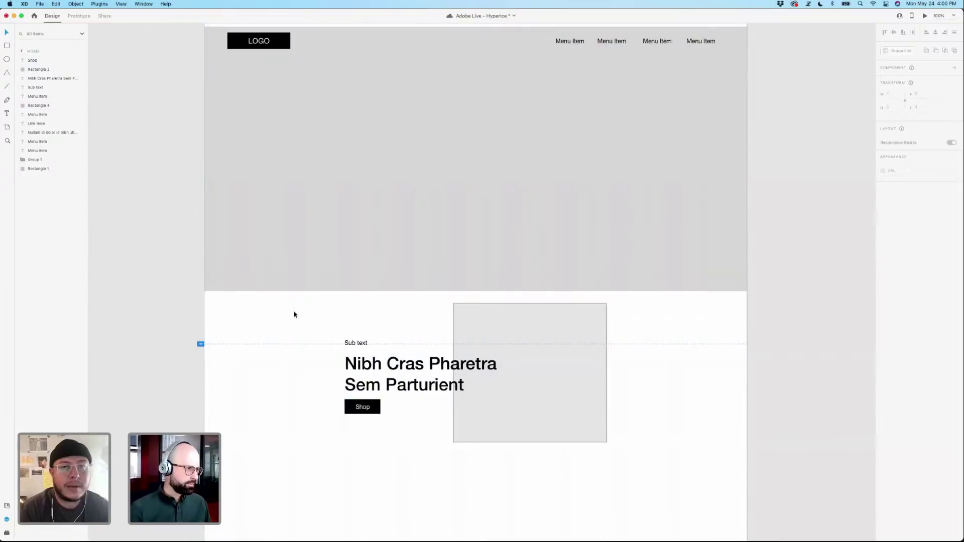
{"action": "scroll", "coordinate": [289, 314], "scroll_direction": "down", "scroll_amount": 5}
{"action": "scroll", "coordinate": [285, 312], "scroll_direction": "up", "scroll_amount": 5}
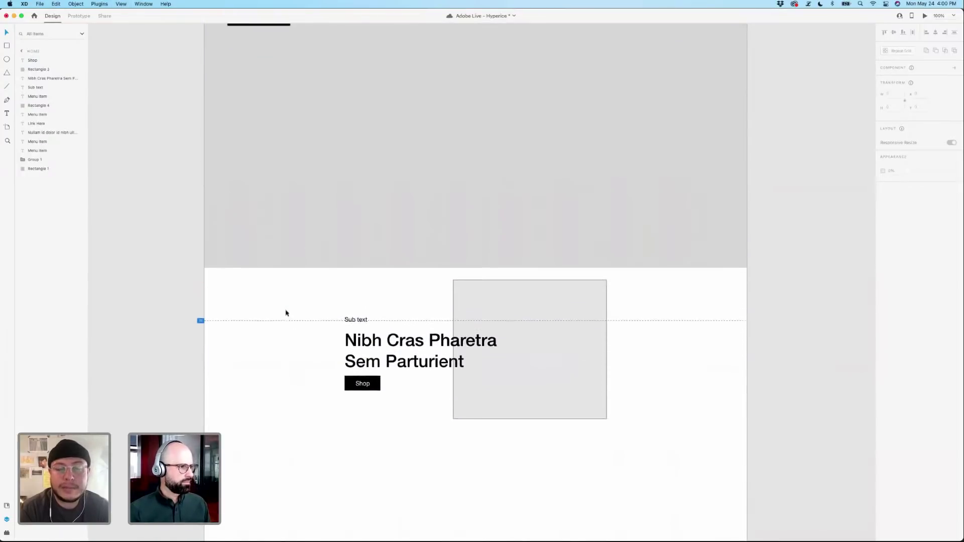
{"action": "left_click_drag", "start_coordinate": [372, 370], "coordinate": [372, 369]}
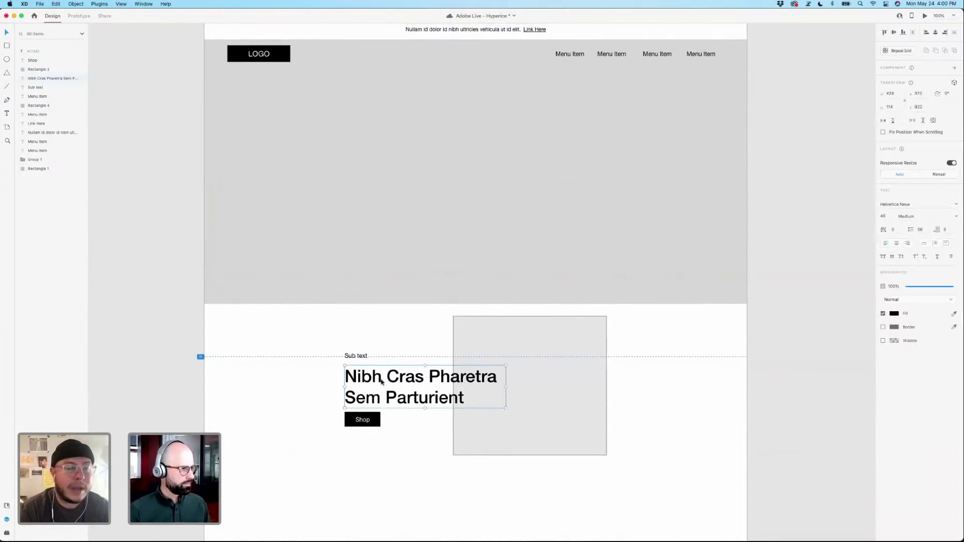
{"action": "left_click", "coordinate": [267, 344]}
{"action": "scroll", "coordinate": [268, 342], "scroll_direction": "up", "scroll_amount": 1}
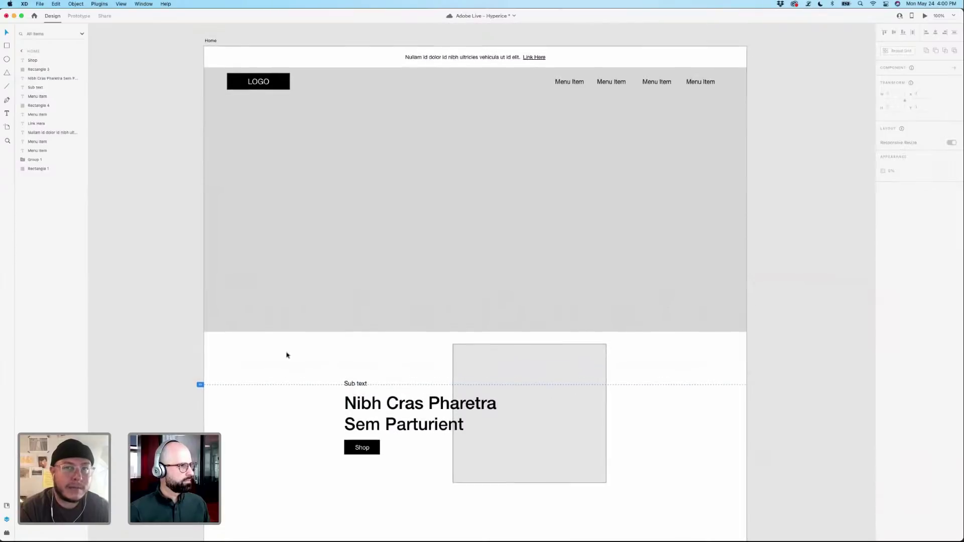
Duplicate the section's heading and Shop button onto the left part of the hero block, with the button below the heading.
{"action": "left_click_drag", "start_coordinate": [402, 425], "coordinate": [321, 188]}
{"action": "left_click", "coordinate": [402, 472]}
{"action": "left_click_drag", "start_coordinate": [363, 448], "coordinate": [308, 215]}
{"action": "left_click", "coordinate": [308, 209], "text": "shift"}
{"action": "left_click", "coordinate": [316, 361]}
{"action": "left_click_drag", "start_coordinate": [338, 366], "coordinate": [295, 315]}
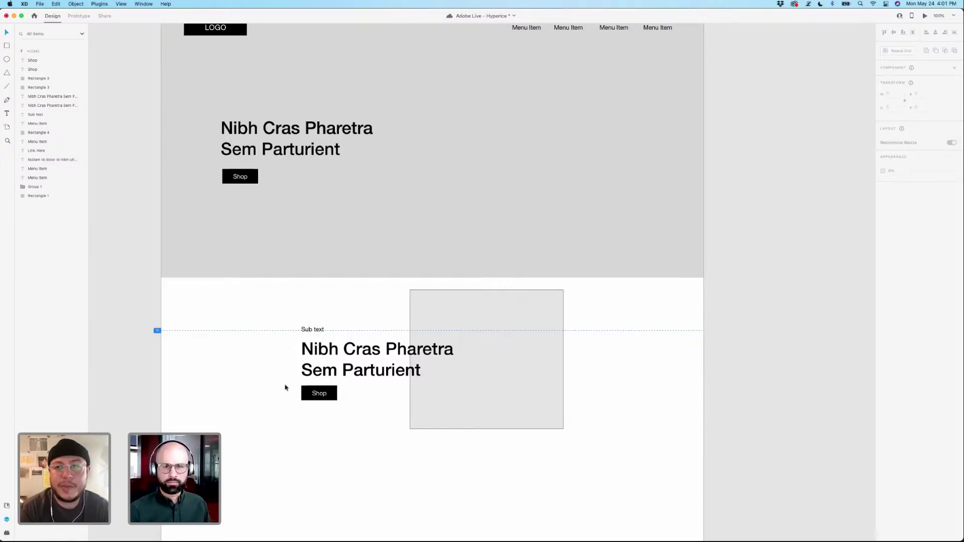
{"action": "scroll", "coordinate": [285, 388], "scroll_direction": "up", "scroll_amount": 3}
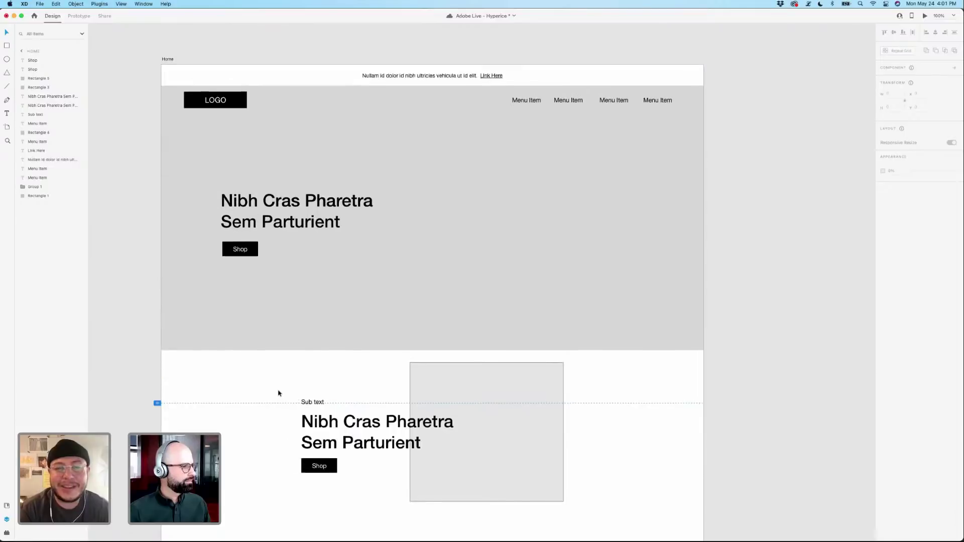
{"action": "scroll", "coordinate": [279, 393], "scroll_direction": "down", "scroll_amount": 7}
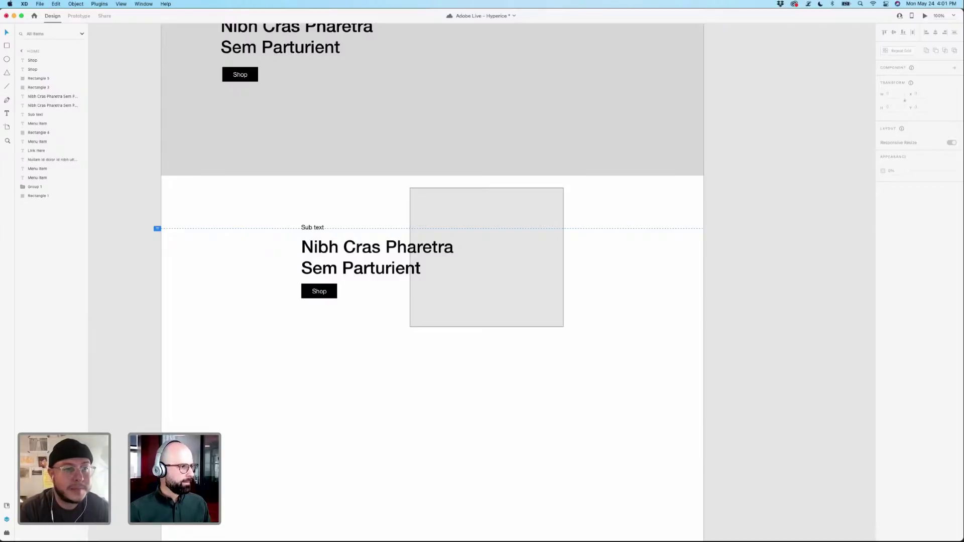
{"action": "scroll", "coordinate": [600, 295], "scroll_direction": "up", "scroll_amount": 4}
{"action": "key", "text": "t"}
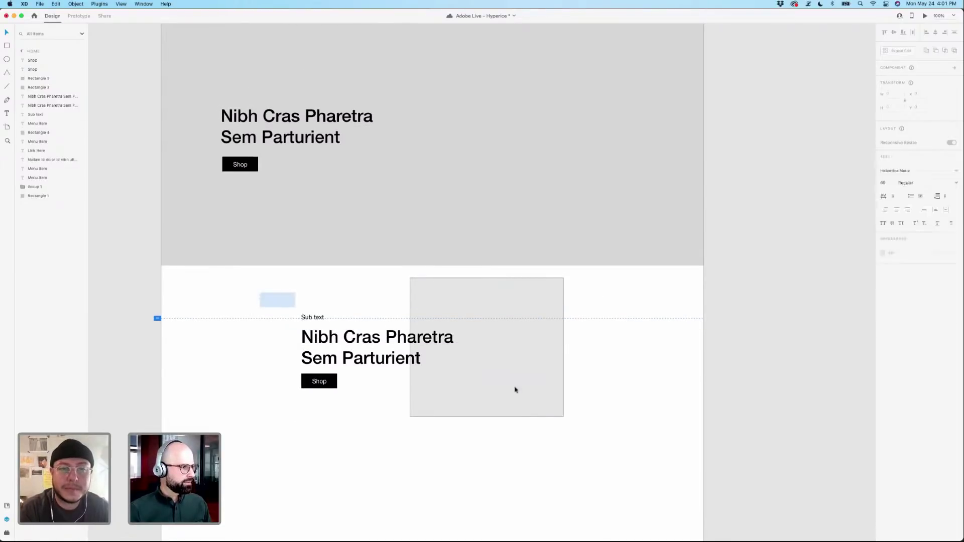
{"action": "left_click_drag", "start_coordinate": [514, 390], "coordinate": [546, 402]}
{"action": "left_click", "coordinate": [627, 402]}
{"action": "scroll", "coordinate": [633, 389], "scroll_direction": "up", "scroll_amount": 4}
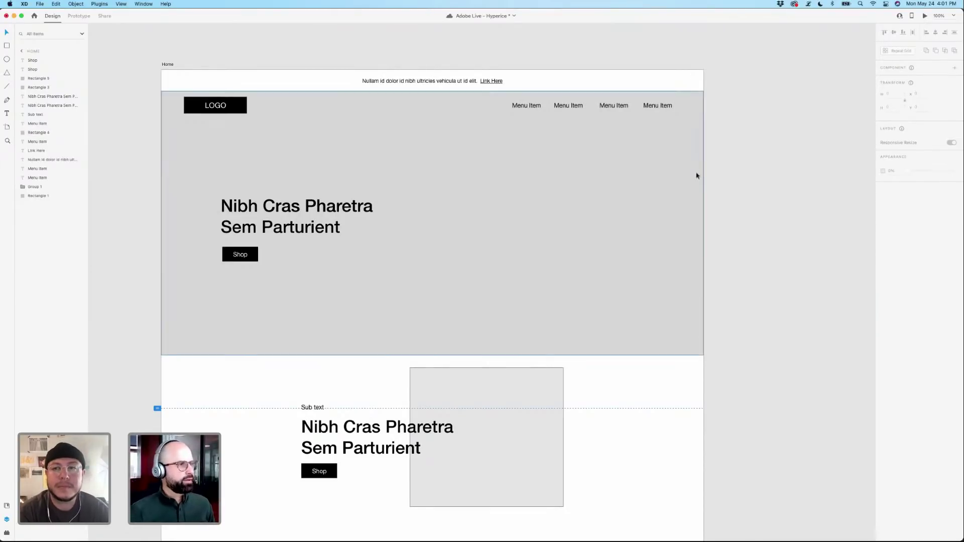
{"action": "left_click", "coordinate": [637, 100]}
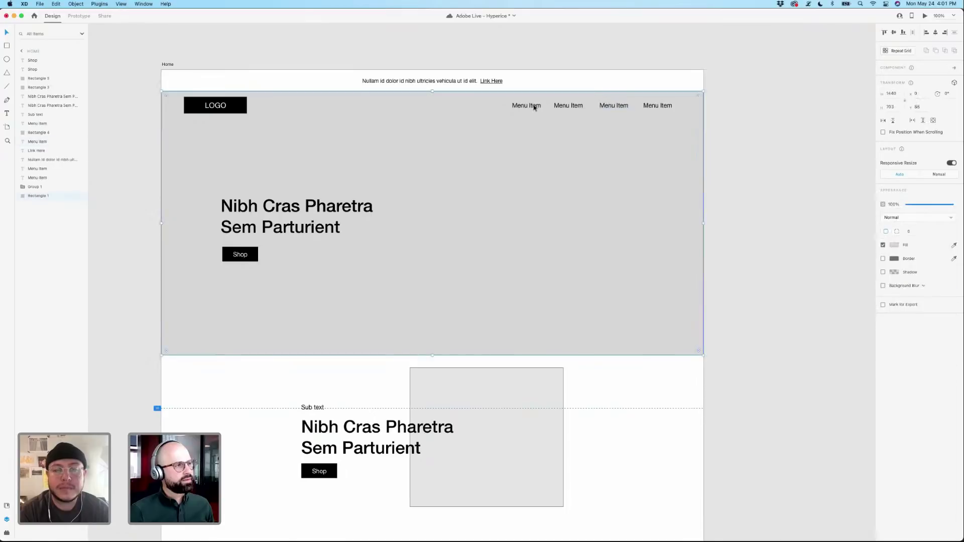
{"action": "left_click", "coordinate": [568, 106]}
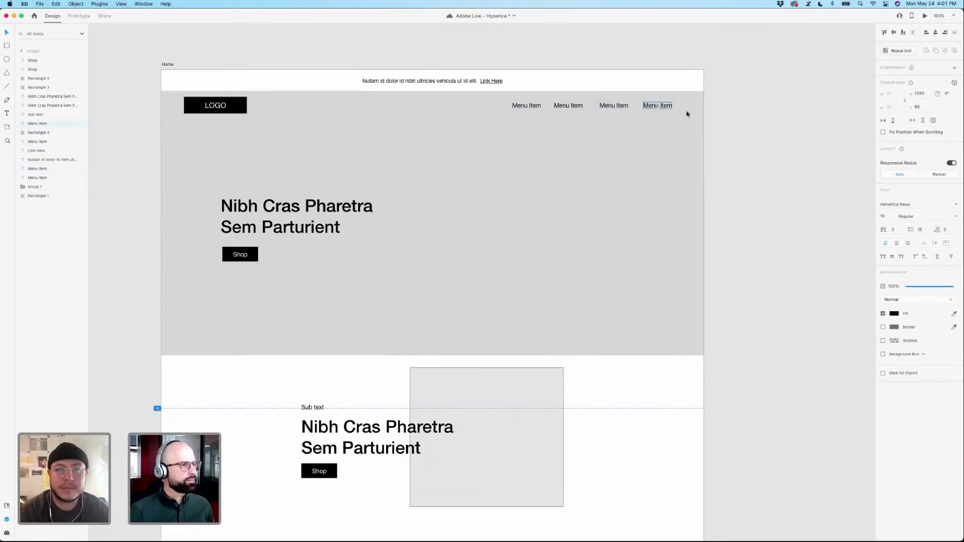
{"action": "left_click", "coordinate": [747, 127]}
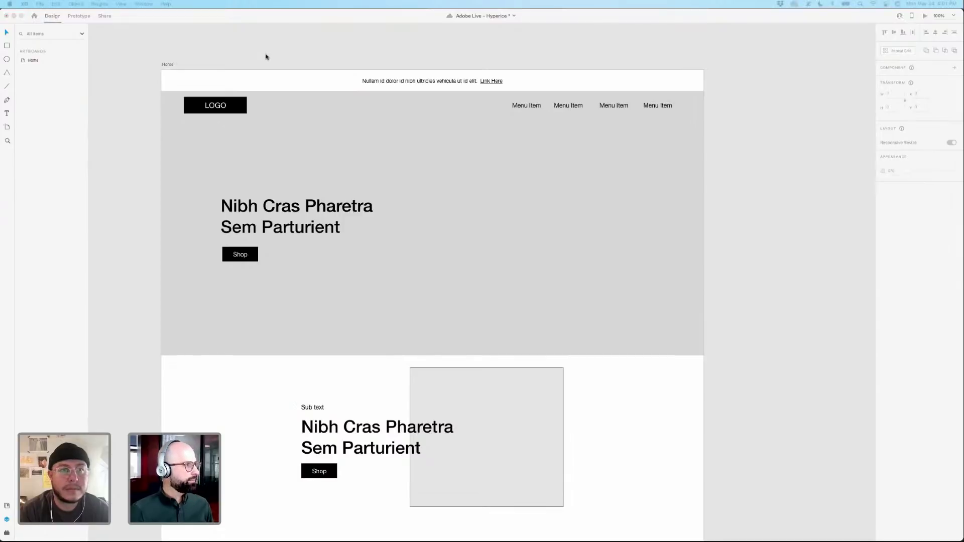
Examine the User Flow artboard's navigation and its Search, Login and Wishlist nodes in the AdobeLive-May2021 document, and return to the Hyperice document.
{"action": "key", "text": "super+grave"}
{"action": "scroll", "coordinate": [467, 227], "scroll_direction": "right", "scroll_amount": 9}
{"action": "scroll", "coordinate": [467, 227], "scroll_direction": "up", "scroll_amount": 3}
{"action": "scroll", "coordinate": [467, 227], "scroll_direction": "right", "scroll_amount": 15}
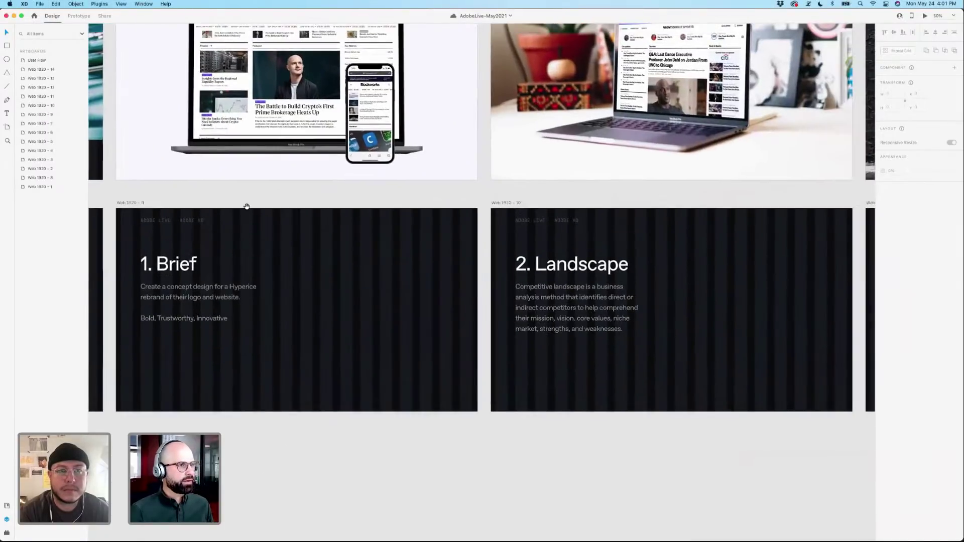
{"action": "scroll", "coordinate": [243, 206], "scroll_direction": "up", "scroll_amount": 2}
{"action": "scroll", "coordinate": [345, 122], "scroll_direction": "down", "scroll_amount": 5}
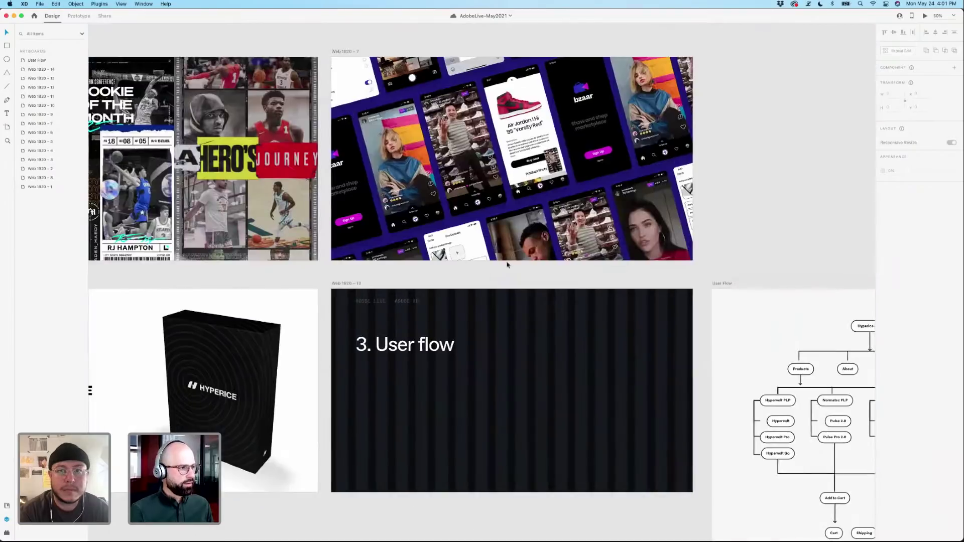
{"action": "scroll", "coordinate": [344, 122], "scroll_direction": "right", "scroll_amount": 6}
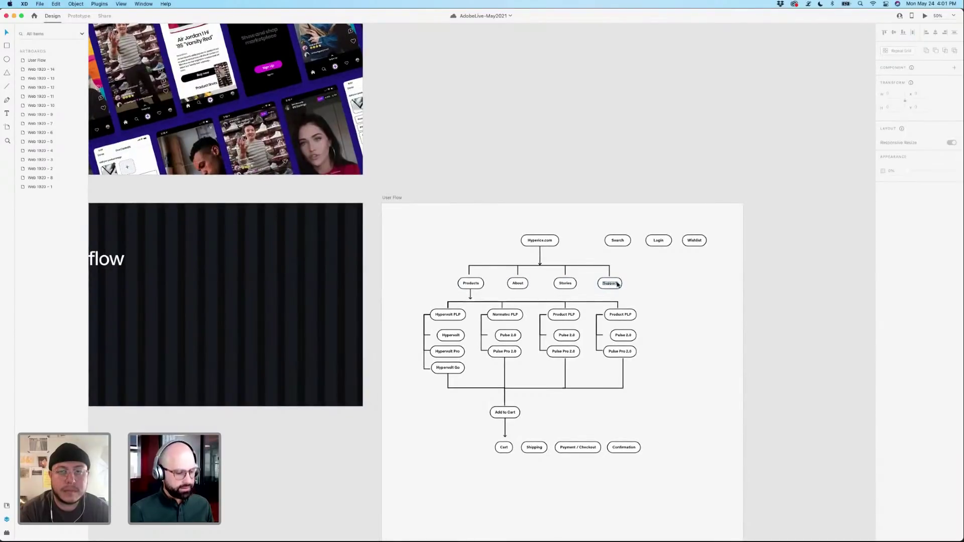
{"action": "key", "text": "super+1"}
{"action": "scroll", "coordinate": [523, 266], "scroll_direction": "right", "scroll_amount": 4}
{"action": "scroll", "coordinate": [523, 266], "scroll_direction": "down", "scroll_amount": 1}
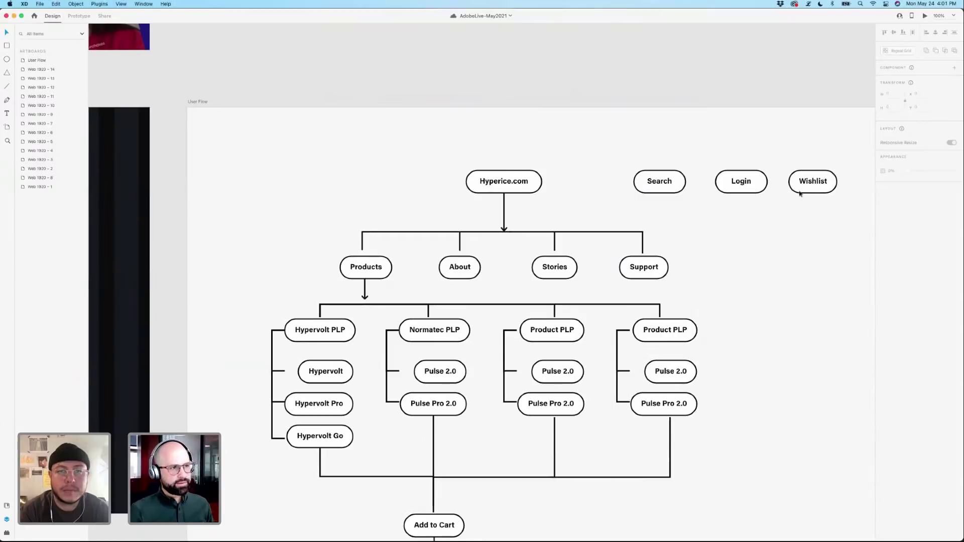
{"action": "left_click_drag", "start_coordinate": [837, 211], "coordinate": [709, 163]}
{"action": "left_click_drag", "start_coordinate": [644, 151], "coordinate": [836, 214]}
{"action": "left_click", "coordinate": [344, 59]}
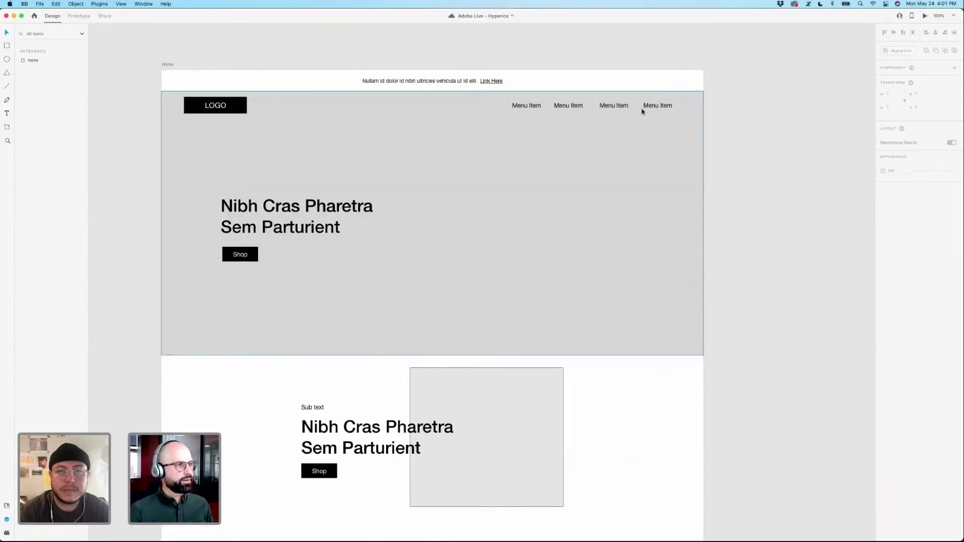
Copy a menu item into the white bar above the last menu item and change its text to "Search".
{"action": "left_click_drag", "start_coordinate": [568, 107], "coordinate": [653, 85]}
{"action": "double_click", "coordinate": [653, 83]}
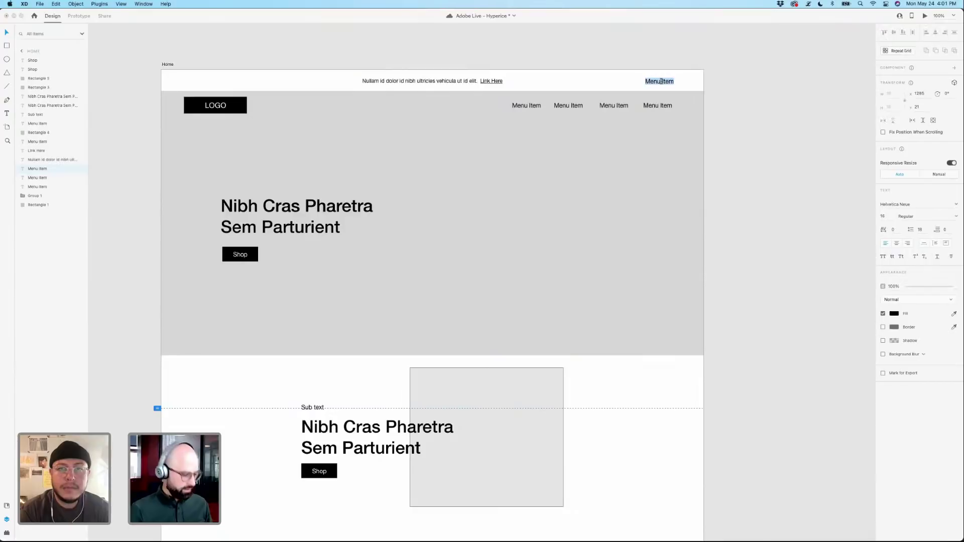
{"action": "type", "text": "Search"}
{"action": "key", "text": "Escape"}
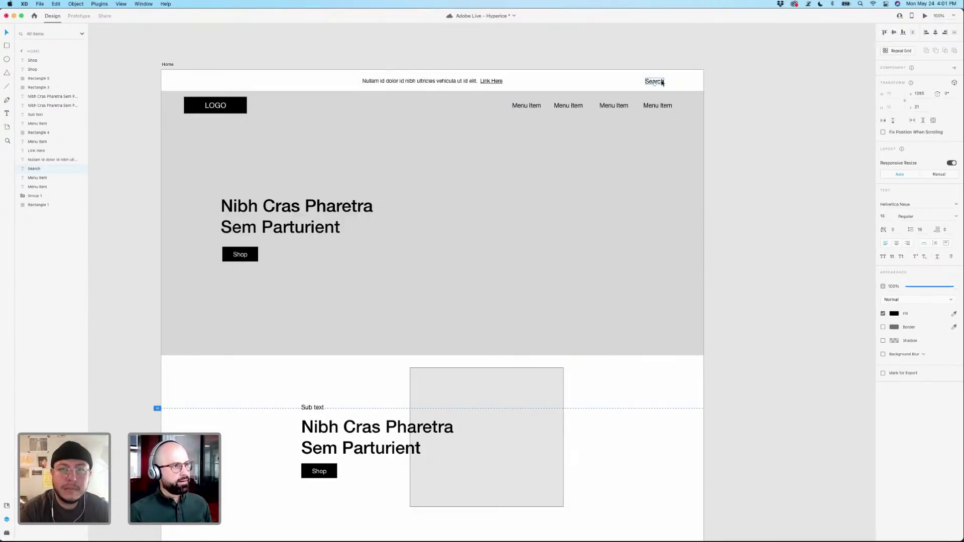
Duplicate the Search label beside it as "Account", and shift both labels so Account ends in line with the last menu item.
{"action": "mouse_move", "coordinate": [662, 83]}
{"action": "left_mouse_down"}
{"action": "mouse_move", "coordinate": [621, 83]}
{"action": "mouse_move", "coordinate": [655, 86]}
{"action": "left_mouse_up"}
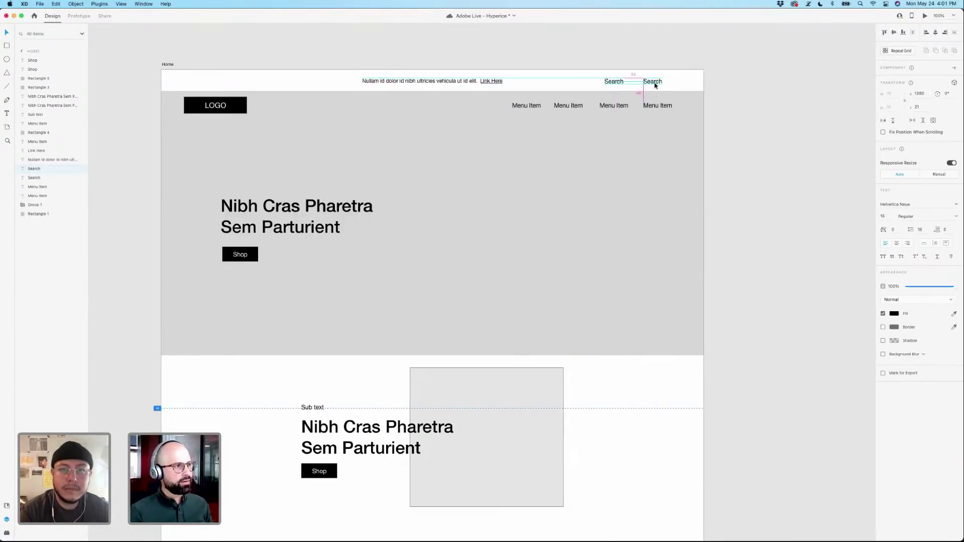
{"action": "double_click", "coordinate": [654, 84]}
{"action": "type", "text": "Acc"}
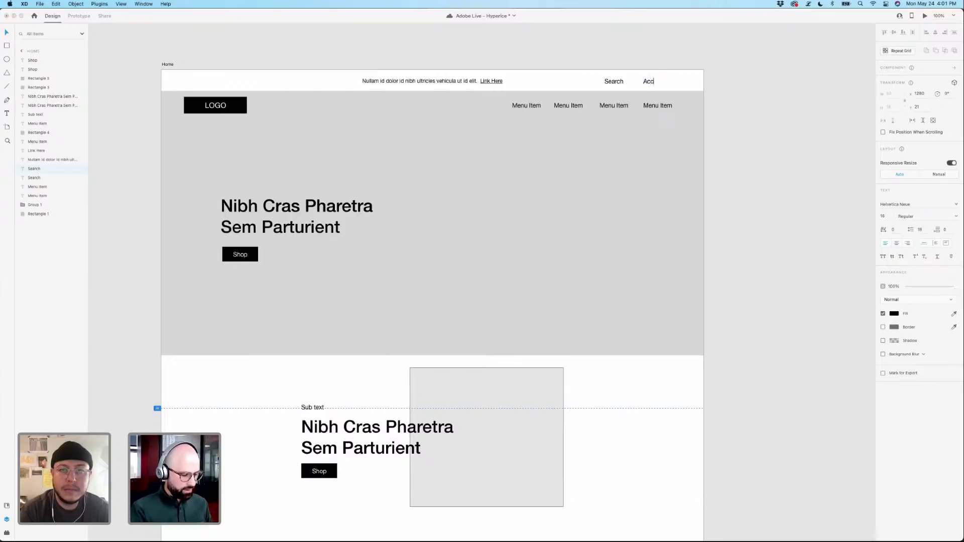
{"action": "type", "text": "ount"}
{"action": "key", "text": "Escape"}
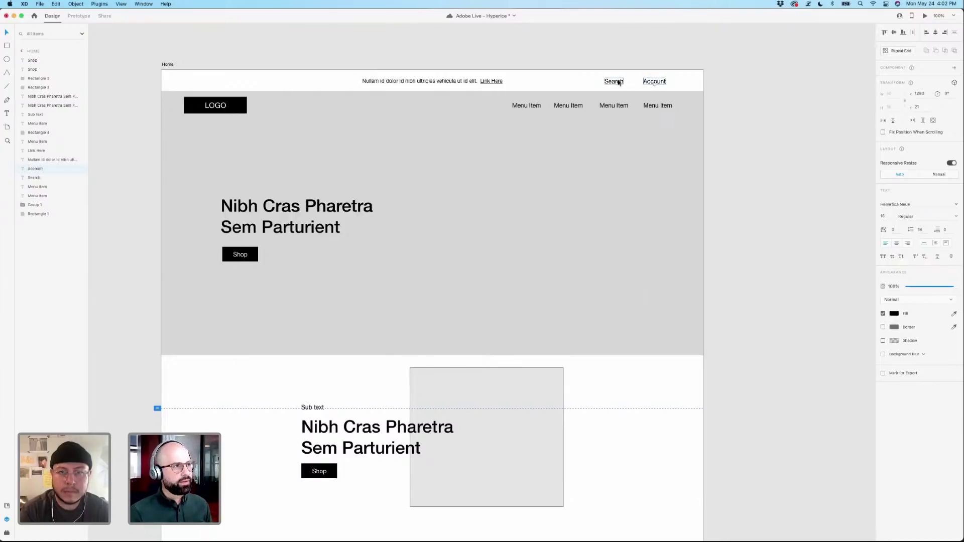
{"action": "left_click_drag", "start_coordinate": [618, 83], "coordinate": [652, 81]}
{"action": "left_click", "coordinate": [818, 135]}
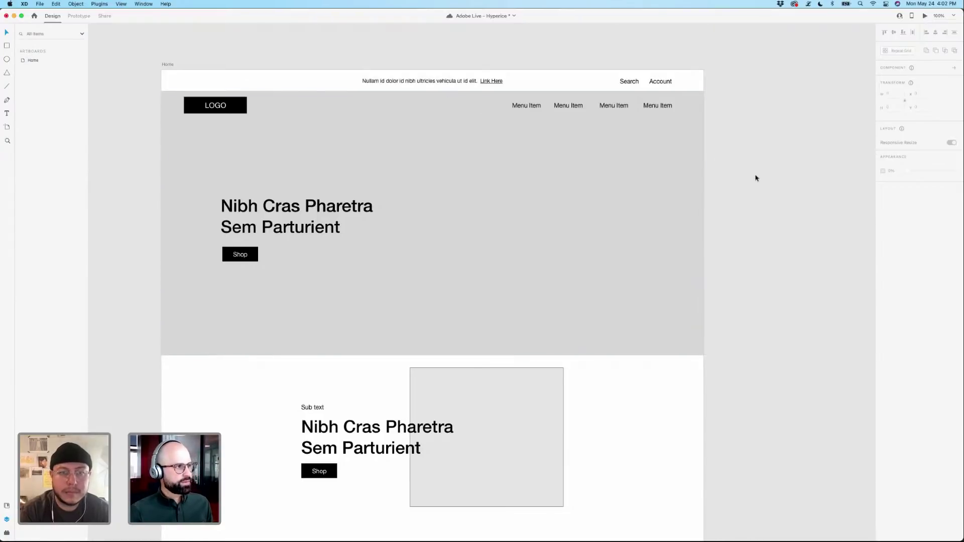
{"action": "scroll", "coordinate": [742, 173], "scroll_direction": "down", "scroll_amount": 1}
{"action": "scroll", "coordinate": [742, 172], "scroll_direction": "left", "scroll_amount": 2}
{"action": "scroll", "coordinate": [742, 172], "scroll_direction": "down", "scroll_amount": 1}
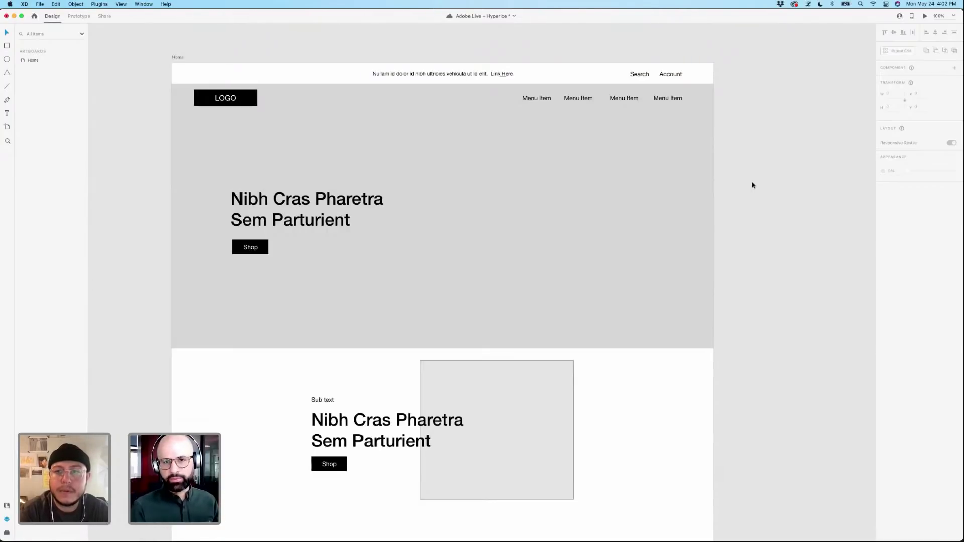
{"action": "left_click", "coordinate": [671, 74]}
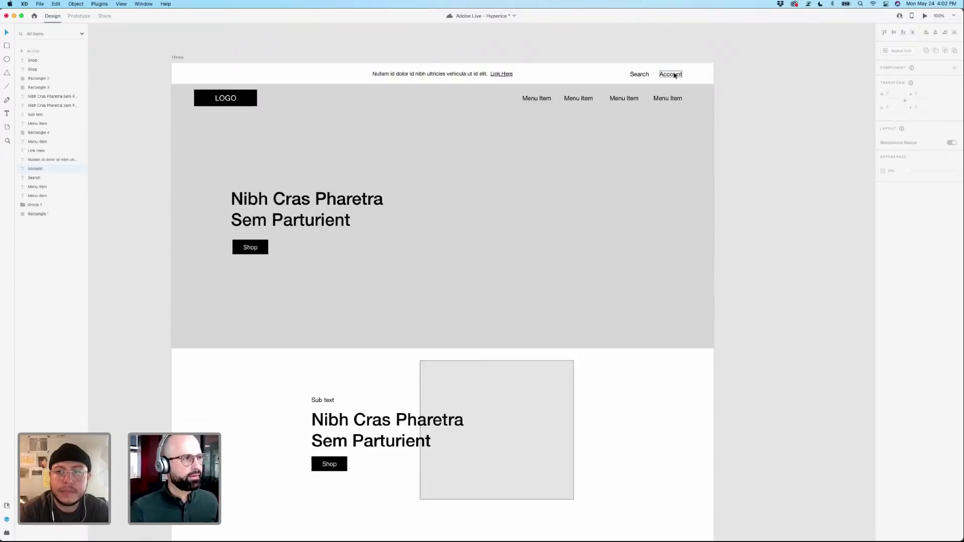
{"action": "left_click", "coordinate": [771, 129]}
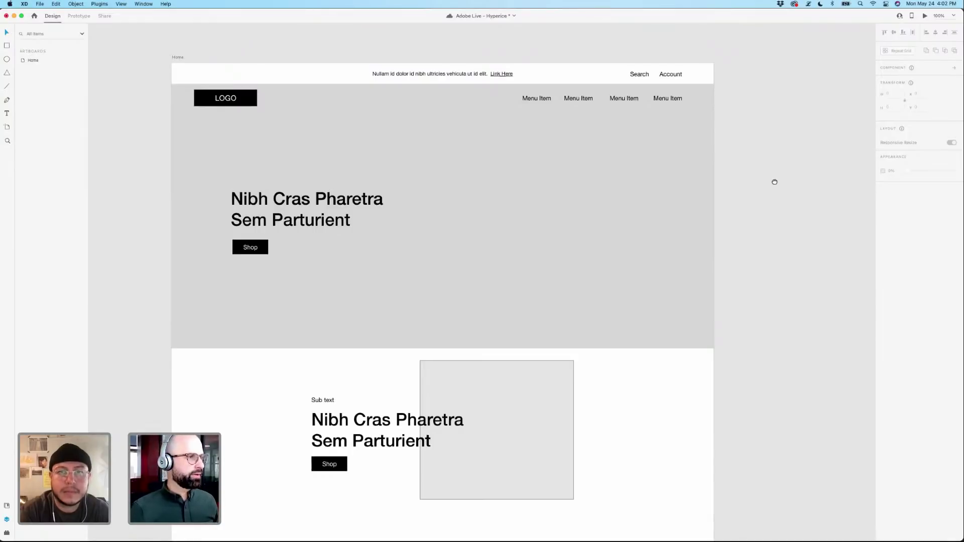
{"action": "left_click_drag", "start_coordinate": [774, 181], "coordinate": [763, 150]}
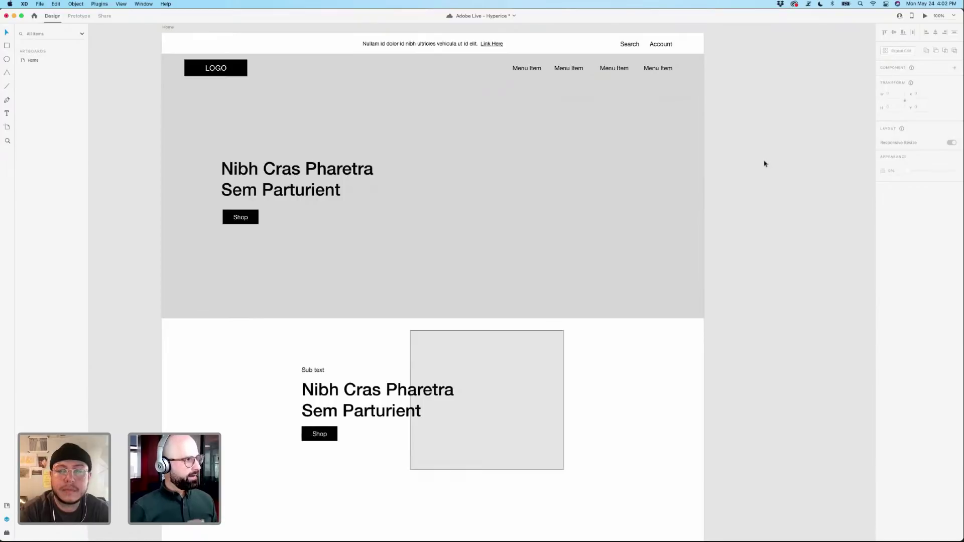
{"action": "scroll", "coordinate": [742, 170], "scroll_direction": "down", "scroll_amount": 1}
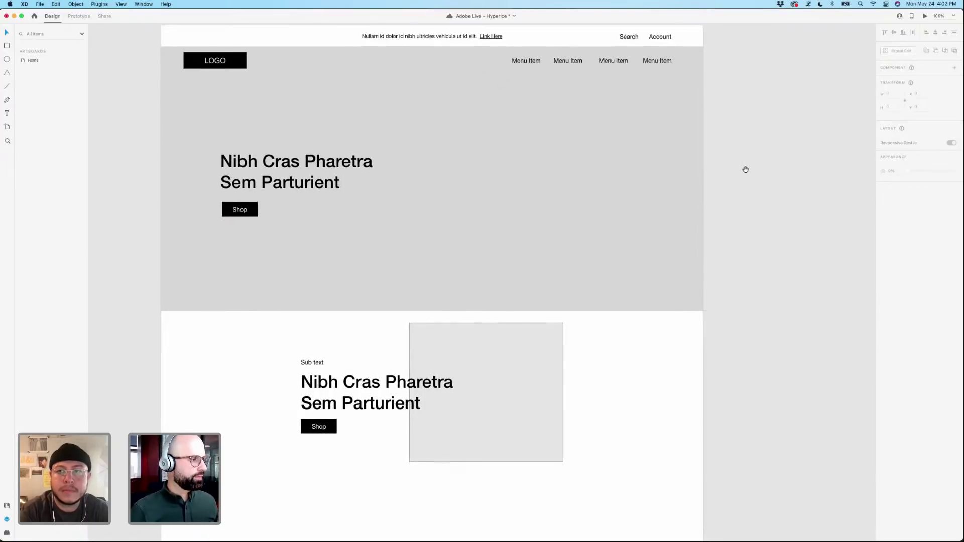
{"action": "scroll", "coordinate": [712, 256], "scroll_direction": "down", "scroll_amount": 10}
{"action": "scroll", "coordinate": [697, 257], "scroll_direction": "up", "scroll_amount": 5}
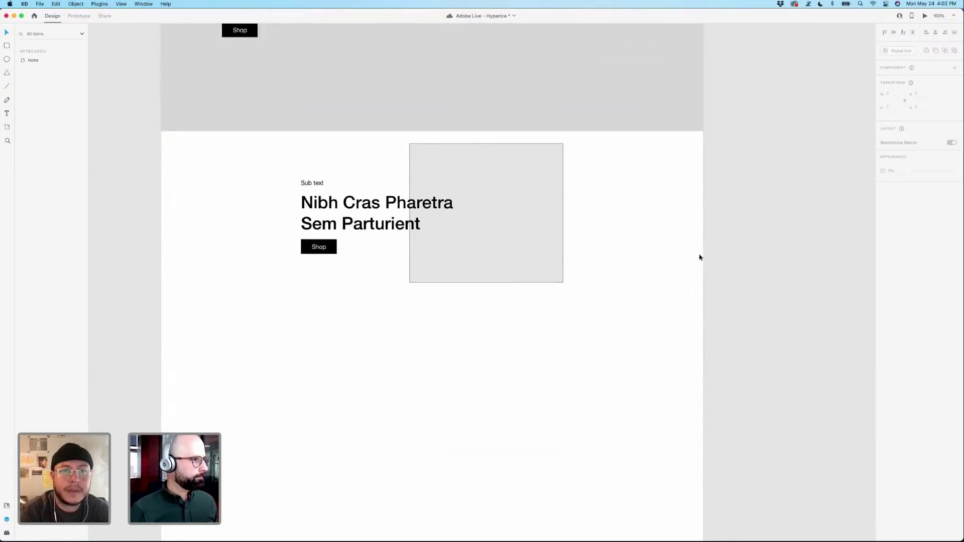
Save the Hyperice document.
{"action": "scroll", "coordinate": [699, 257], "scroll_direction": "down", "scroll_amount": 4}
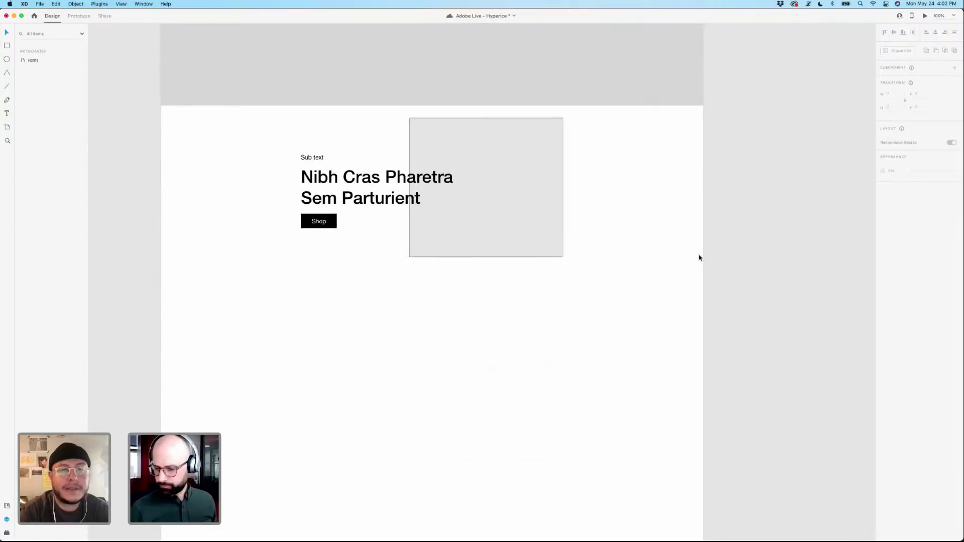
{"action": "key", "text": "super+s"}
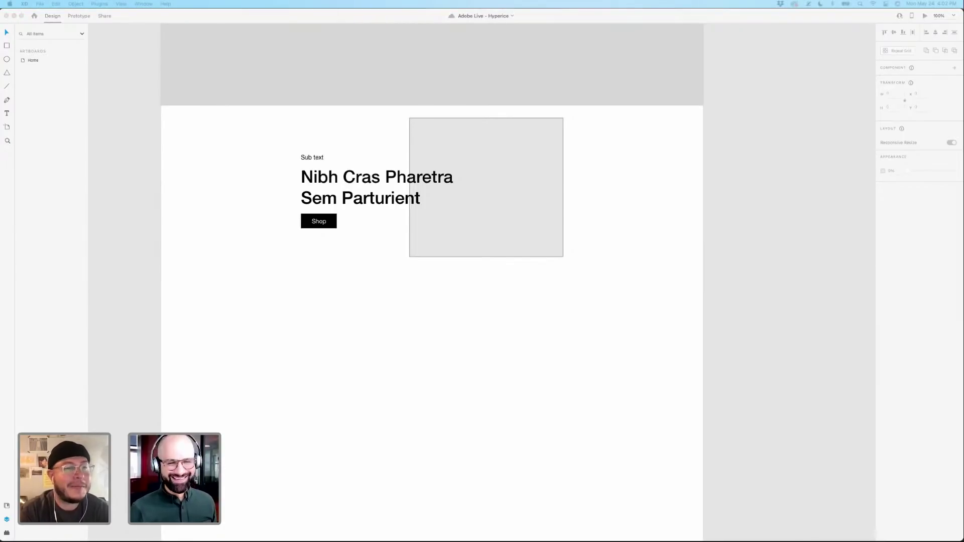
{"action": "left_click", "coordinate": [579, 200]}
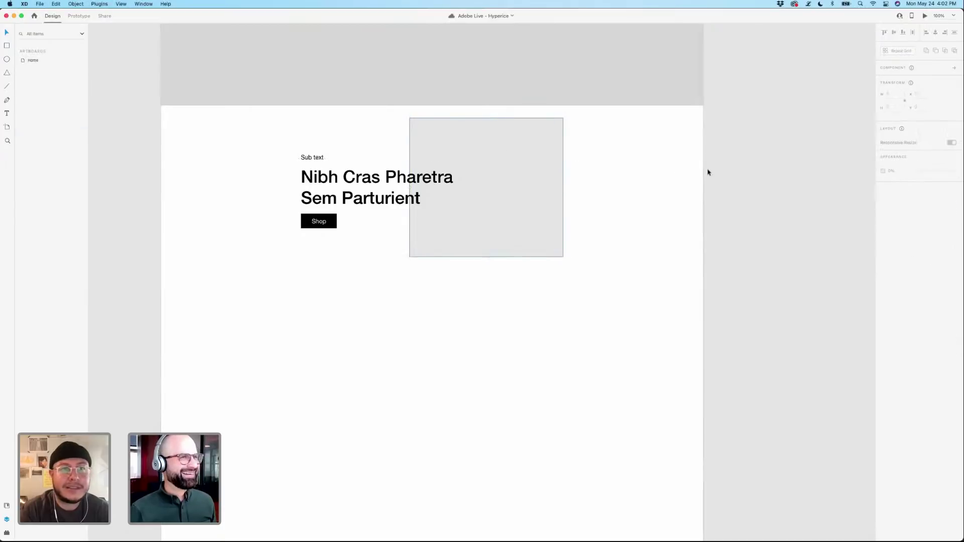
{"action": "scroll", "coordinate": [729, 140], "scroll_direction": "up", "scroll_amount": 10}
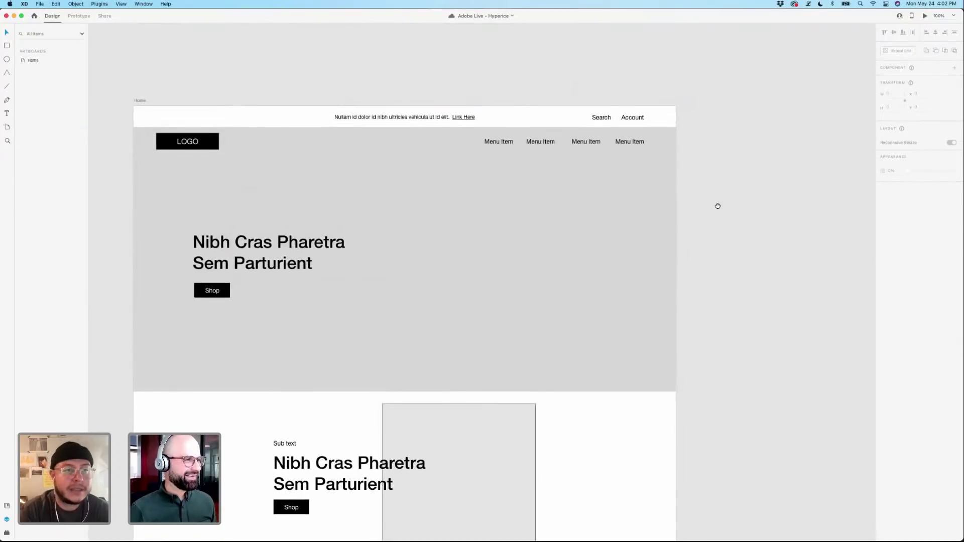
{"action": "scroll", "coordinate": [717, 206], "scroll_direction": "down", "scroll_amount": 3}
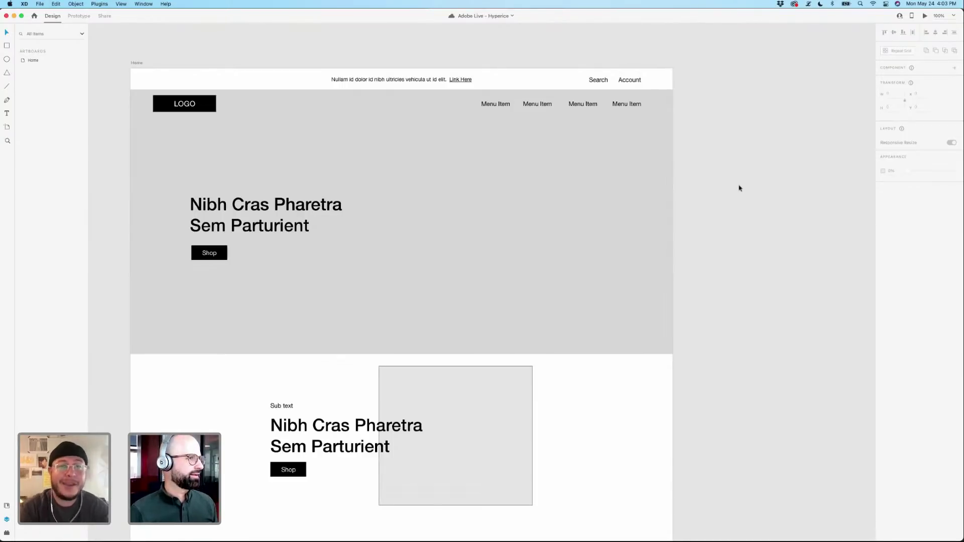
{"action": "scroll", "coordinate": [741, 176], "scroll_direction": "up", "scroll_amount": 2}
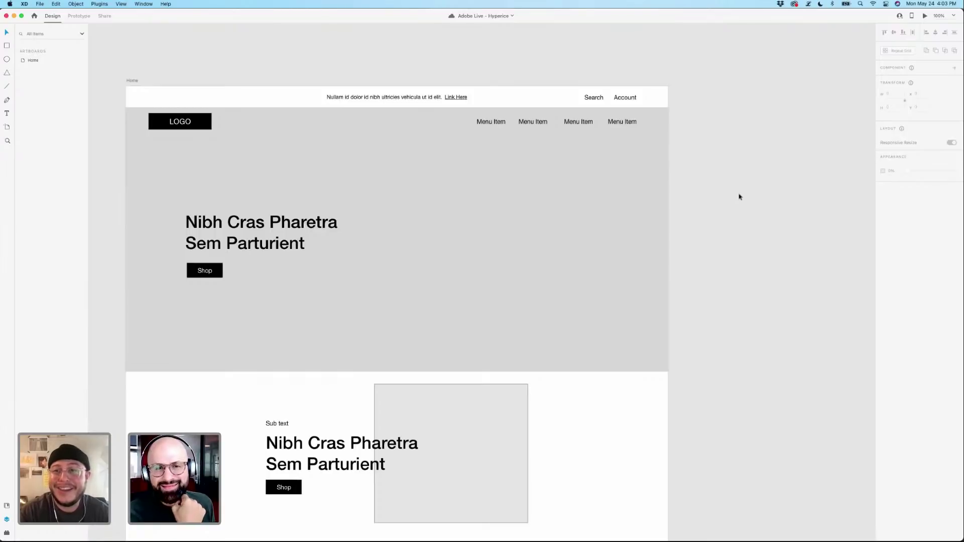
{"action": "scroll", "coordinate": [736, 196], "scroll_direction": "down", "scroll_amount": 2}
{"action": "scroll", "coordinate": [735, 196], "scroll_direction": "left", "scroll_amount": 2}
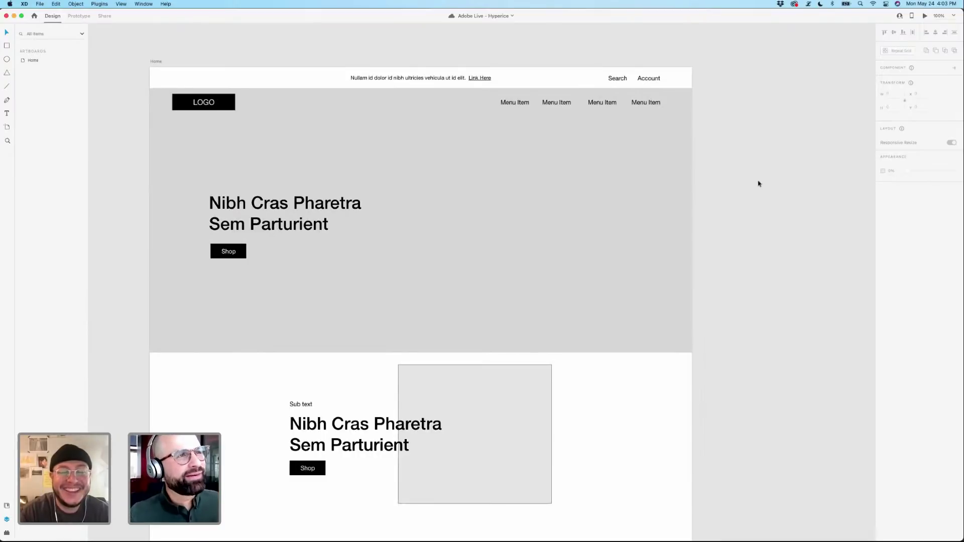
{"action": "scroll", "coordinate": [761, 190], "scroll_direction": "up", "scroll_amount": 1}
{"action": "scroll", "coordinate": [761, 189], "scroll_direction": "left", "scroll_amount": 1}
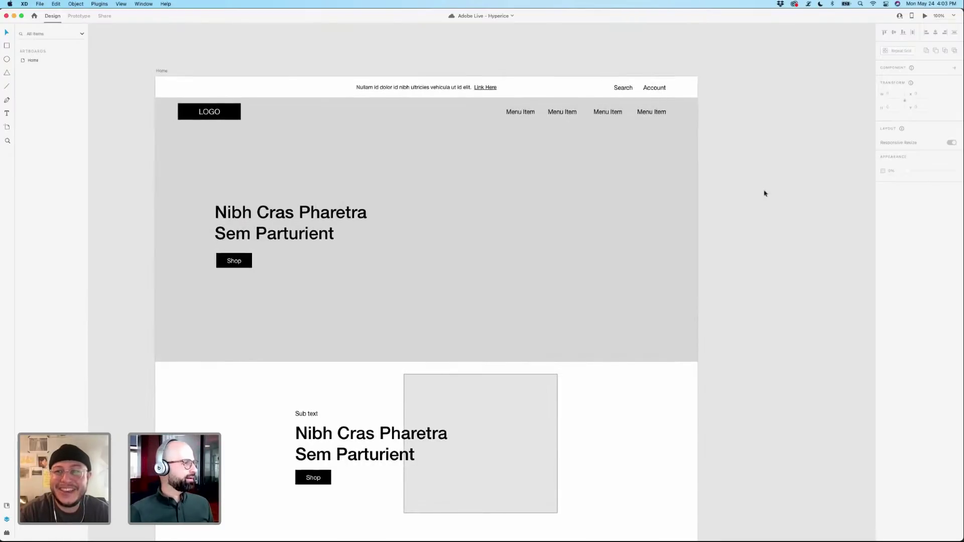
{"action": "scroll", "coordinate": [765, 190], "scroll_direction": "down", "scroll_amount": 3}
{"action": "scroll", "coordinate": [765, 191], "scroll_direction": "up", "scroll_amount": 4}
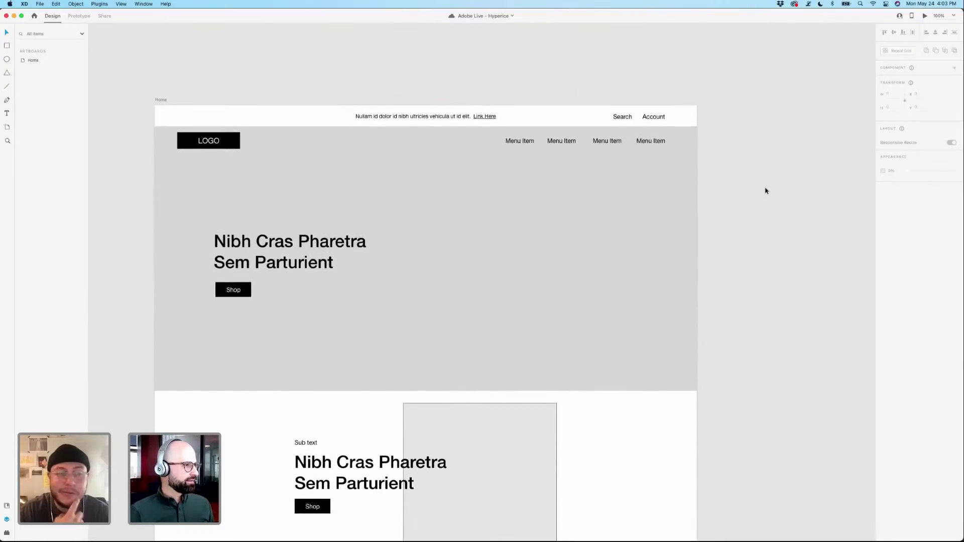
{"action": "scroll", "coordinate": [765, 190], "scroll_direction": "down", "scroll_amount": 8}
{"action": "scroll", "coordinate": [765, 191], "scroll_direction": "up", "scroll_amount": 5}
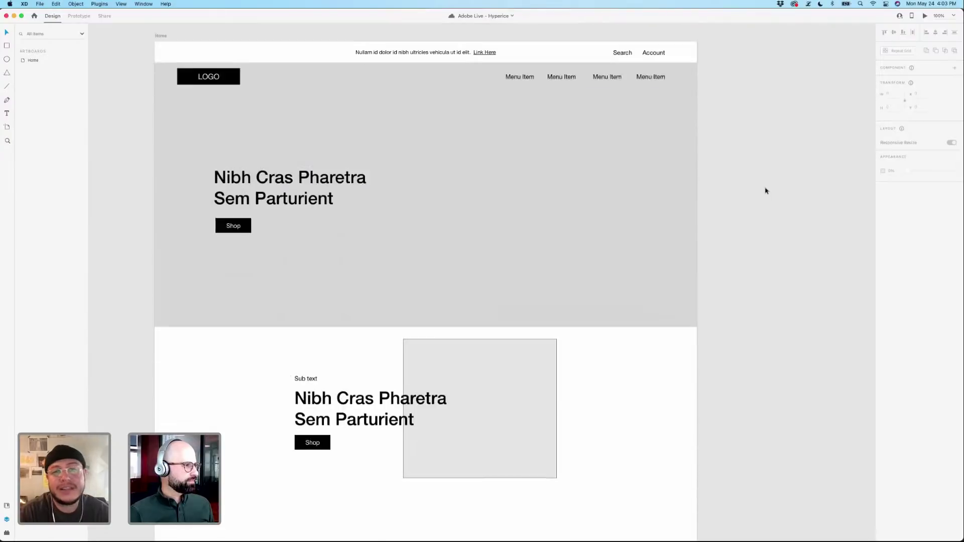
Duplicate the grey hero block below the section with the image block, at about Y 1288.
{"action": "scroll", "coordinate": [764, 189], "scroll_direction": "up", "scroll_amount": 1}
{"action": "scroll", "coordinate": [760, 189], "scroll_direction": "down", "scroll_amount": 6}
{"action": "left_click", "coordinate": [538, 122]}
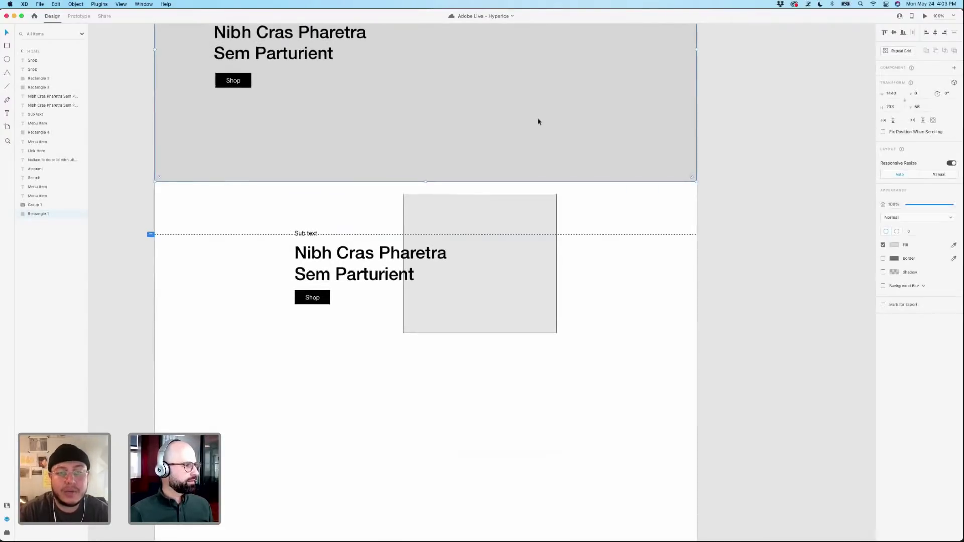
{"action": "scroll", "coordinate": [534, 122], "scroll_direction": "up", "scroll_amount": 5}
{"action": "left_click_drag", "start_coordinate": [534, 123], "coordinate": [544, 514]}
{"action": "scroll", "coordinate": [542, 499], "scroll_direction": "down", "scroll_amount": 10}
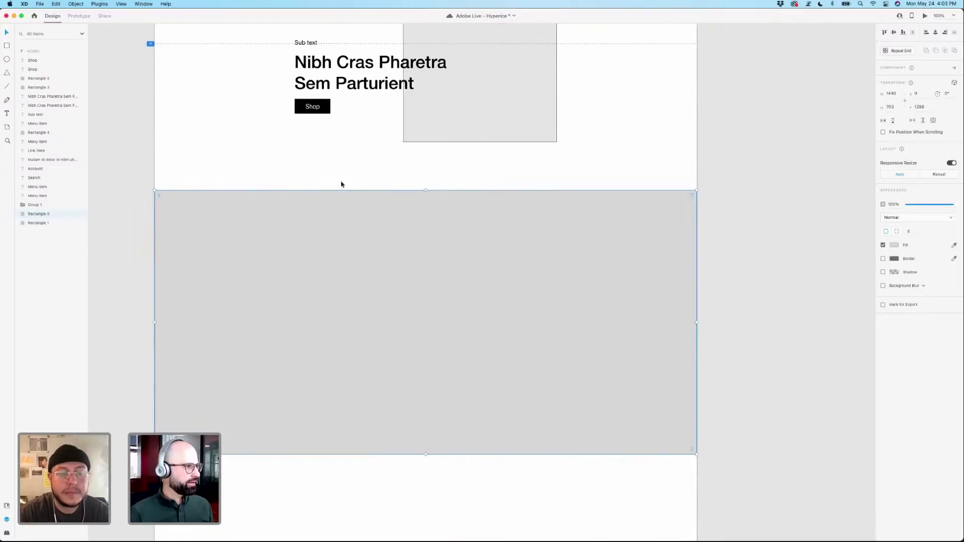
{"action": "left_click", "coordinate": [341, 184]}
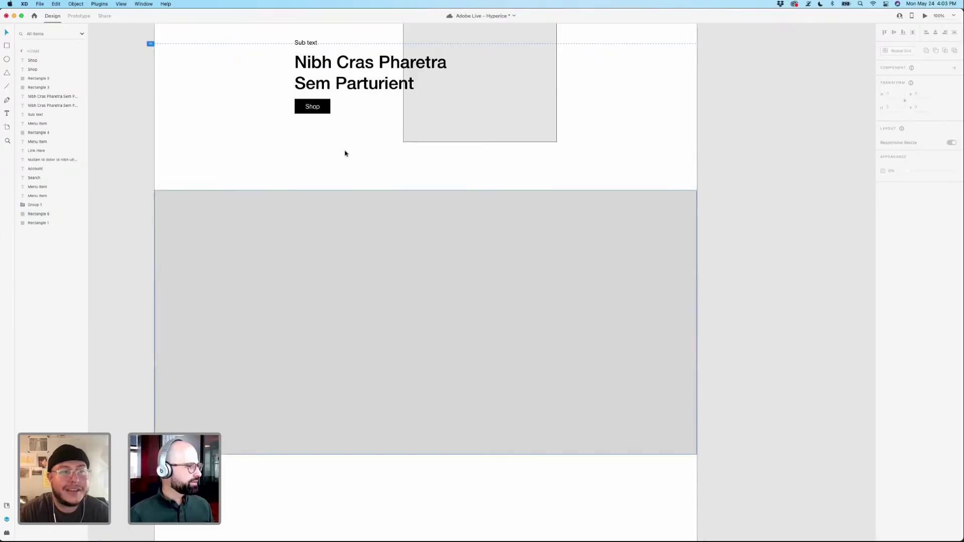
Move the section's sub text, heading, Shop button and image block down slightly to Y 812, between the two grey blocks.
{"action": "scroll", "coordinate": [346, 155], "scroll_direction": "up", "scroll_amount": 7}
{"action": "left_click_drag", "start_coordinate": [267, 183], "coordinate": [507, 282]}
{"action": "left_click", "coordinate": [624, 290]}
{"action": "scroll", "coordinate": [624, 291], "scroll_direction": "up", "scroll_amount": 2}
{"action": "scroll", "coordinate": [623, 290], "scroll_direction": "up", "scroll_amount": 1}
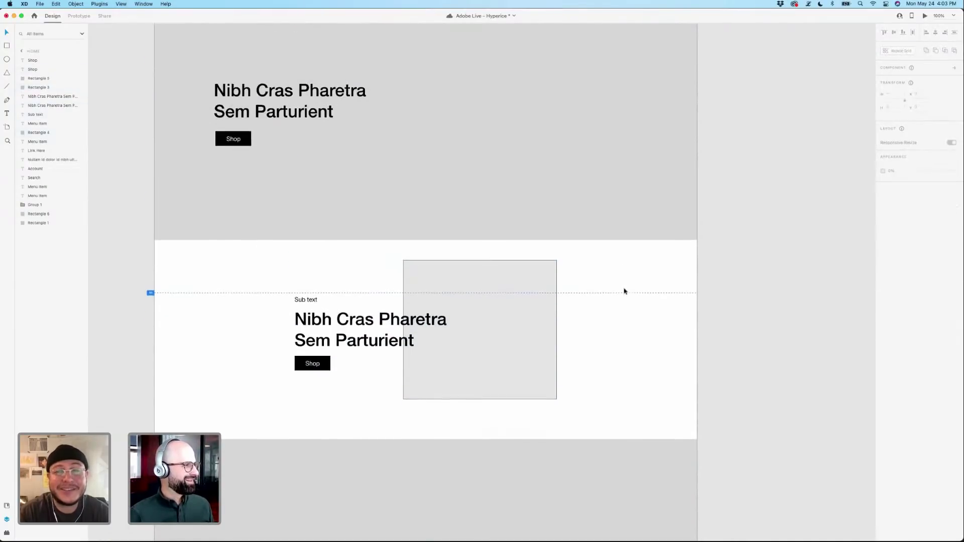
Duplicate the hero heading and Shop button onto the lower grey block, and shift the copies to near the block's middle.
{"action": "left_click", "coordinate": [248, 100]}
{"action": "left_click", "coordinate": [249, 145], "text": "shift"}
{"action": "mouse_move", "coordinate": [254, 149]}
{"action": "left_mouse_down"}
{"action": "mouse_move", "coordinate": [251, 161]}
{"action": "mouse_move", "coordinate": [254, 149]}
{"action": "left_mouse_up"}
{"action": "scroll", "coordinate": [333, 167], "scroll_direction": "down", "scroll_amount": 3}
{"action": "scroll", "coordinate": [333, 167], "scroll_direction": "up", "scroll_amount": 2}
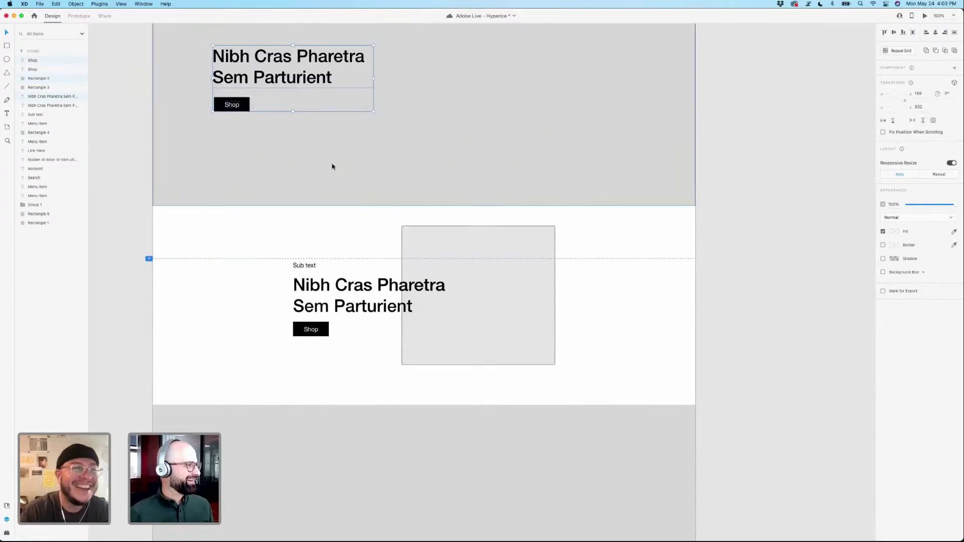
{"action": "left_click_drag", "start_coordinate": [349, 64], "coordinate": [378, 498]}
{"action": "scroll", "coordinate": [340, 329], "scroll_direction": "down", "scroll_amount": 5}
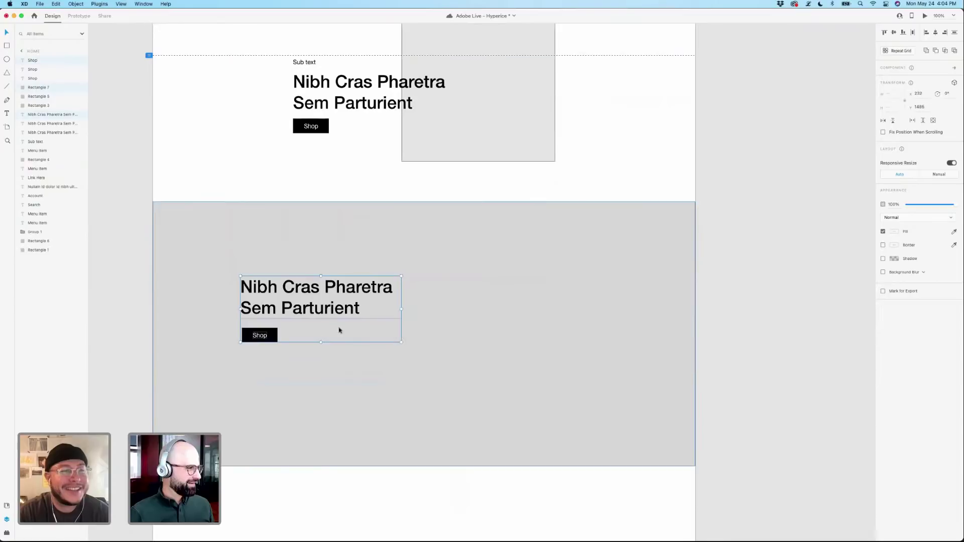
{"action": "left_click_drag", "start_coordinate": [340, 329], "coordinate": [423, 335]}
{"action": "left_click", "coordinate": [290, 171]}
{"action": "scroll", "coordinate": [276, 161], "scroll_direction": "up", "scroll_amount": 2}
{"action": "left_click_drag", "start_coordinate": [253, 148], "coordinate": [378, 250]}
{"action": "scroll", "coordinate": [487, 201], "scroll_direction": "down", "scroll_amount": 3}
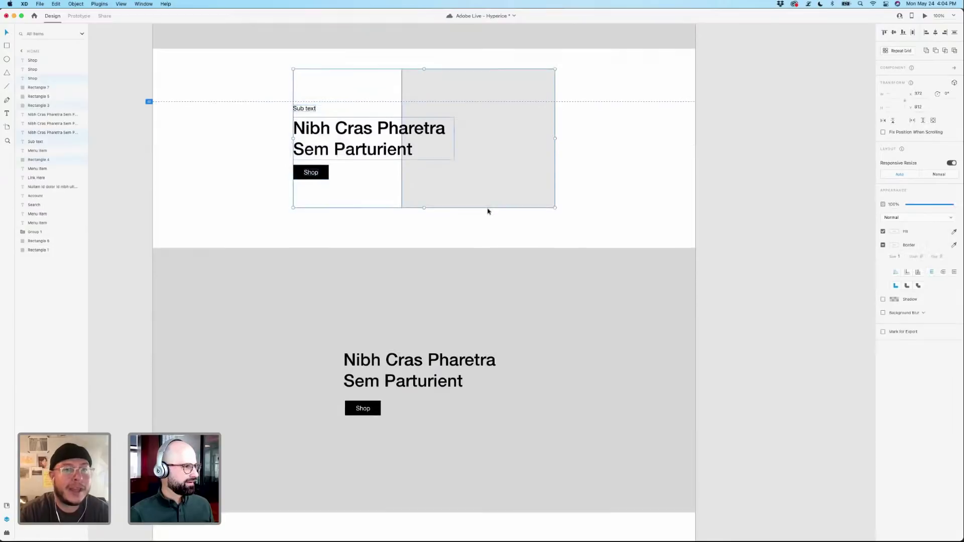
{"action": "left_click", "coordinate": [284, 142]}
{"action": "left_click_drag", "start_coordinate": [243, 63], "coordinate": [558, 173]}
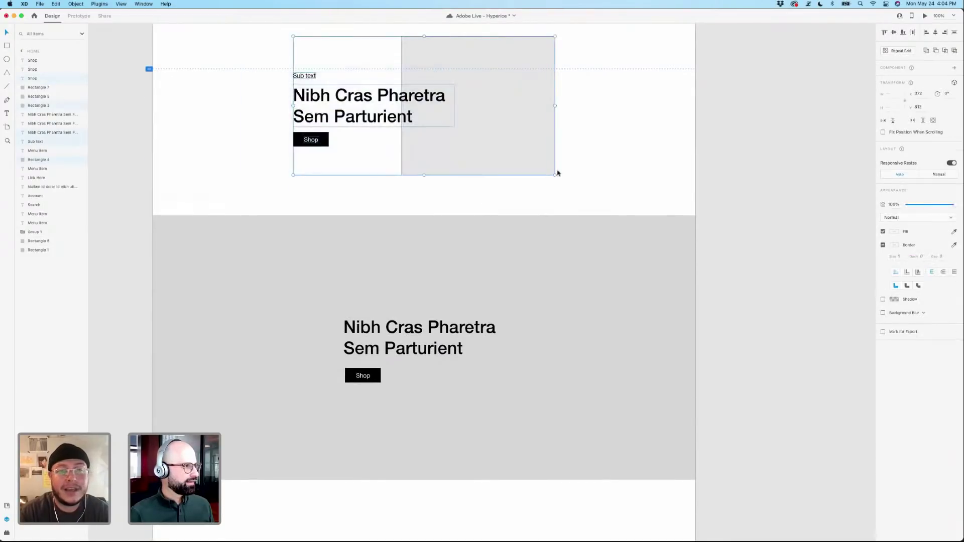
{"action": "scroll", "coordinate": [582, 201], "scroll_direction": "up", "scroll_amount": 2}
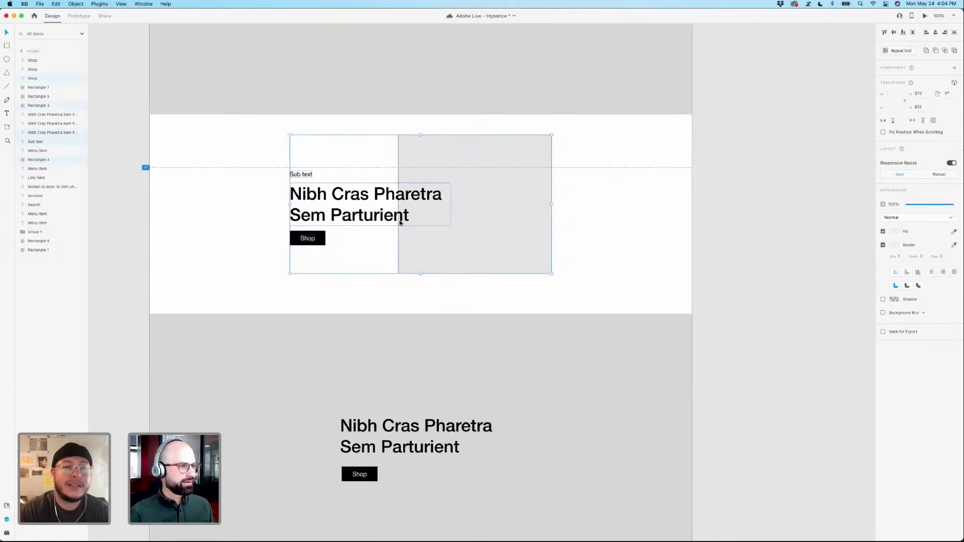
{"action": "left_click", "coordinate": [888, 52]}
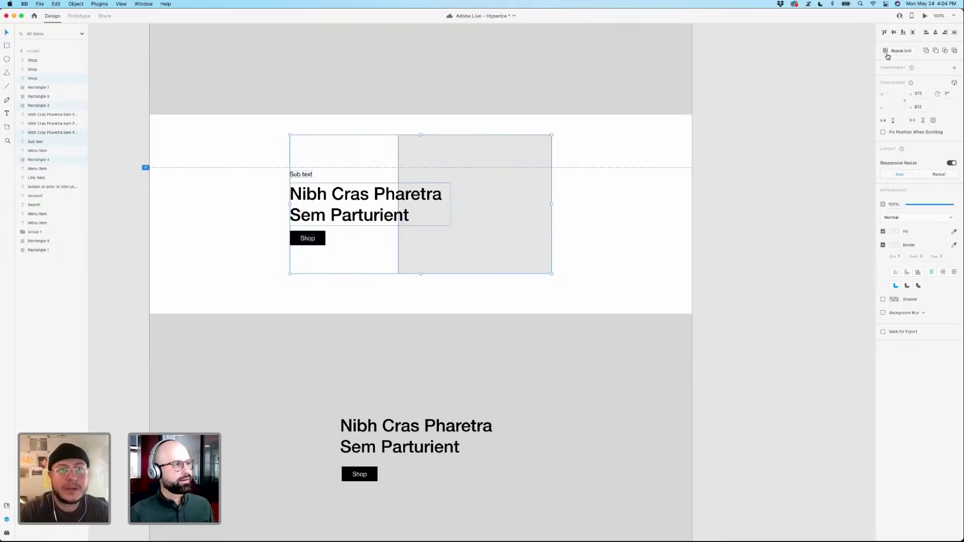
{"action": "mouse_move", "coordinate": [552, 204]}
{"action": "left_mouse_down"}
{"action": "mouse_move", "coordinate": [857, 207]}
{"action": "mouse_move", "coordinate": [598, 222]}
{"action": "mouse_move", "coordinate": [541, 207]}
{"action": "left_mouse_up"}
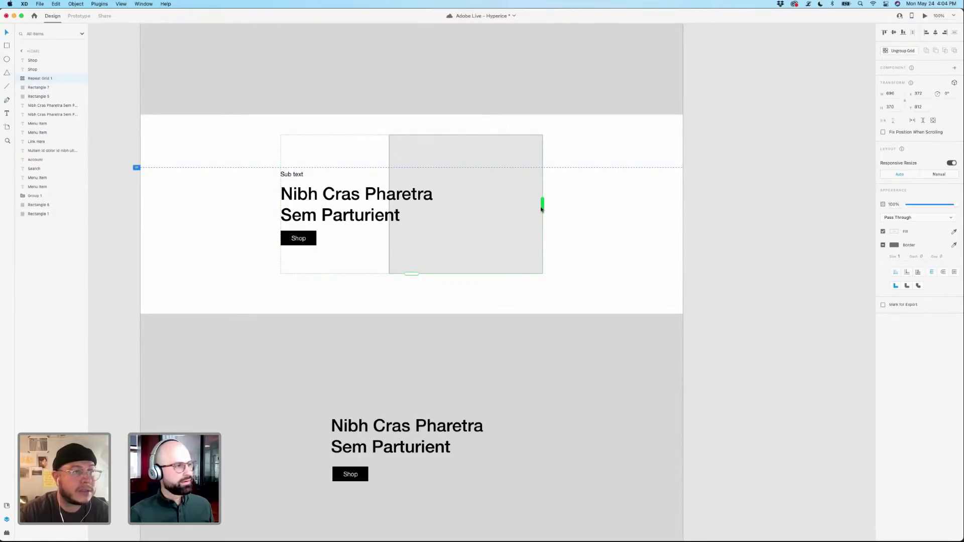
{"action": "scroll", "coordinate": [542, 206], "scroll_direction": "right", "scroll_amount": 1}
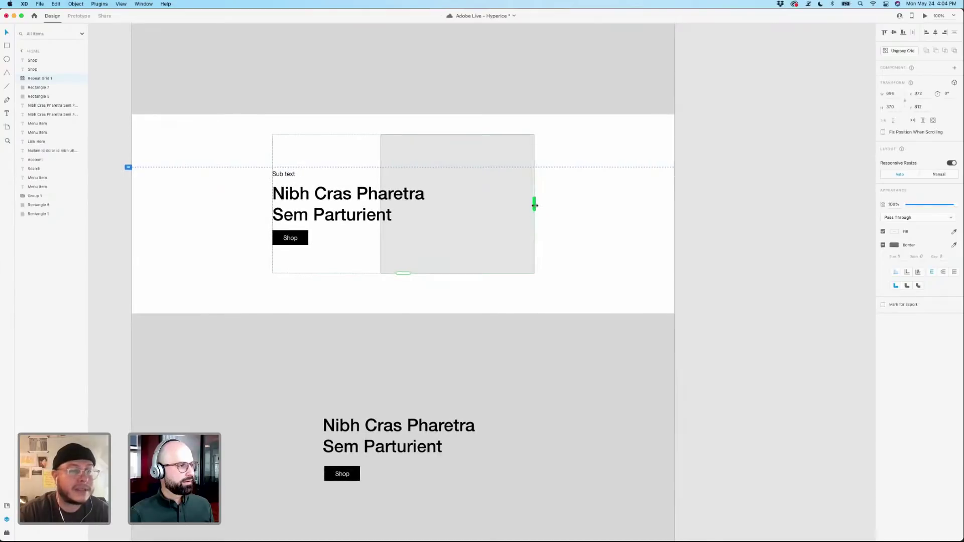
{"action": "left_click_drag", "start_coordinate": [478, 210], "coordinate": [371, 210]}
{"action": "key", "text": "super+z"}
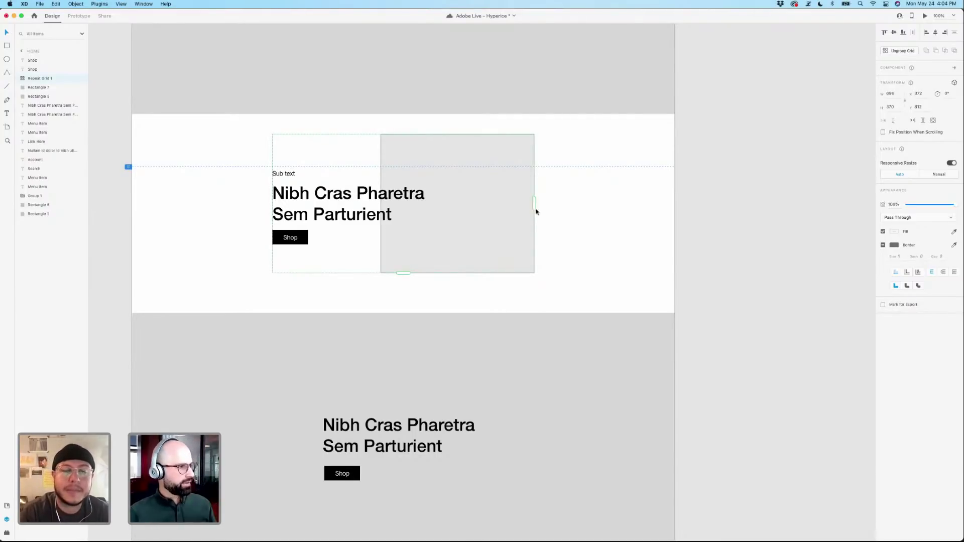
{"action": "key", "text": "super+shift+g"}
{"action": "left_click", "coordinate": [245, 159]}
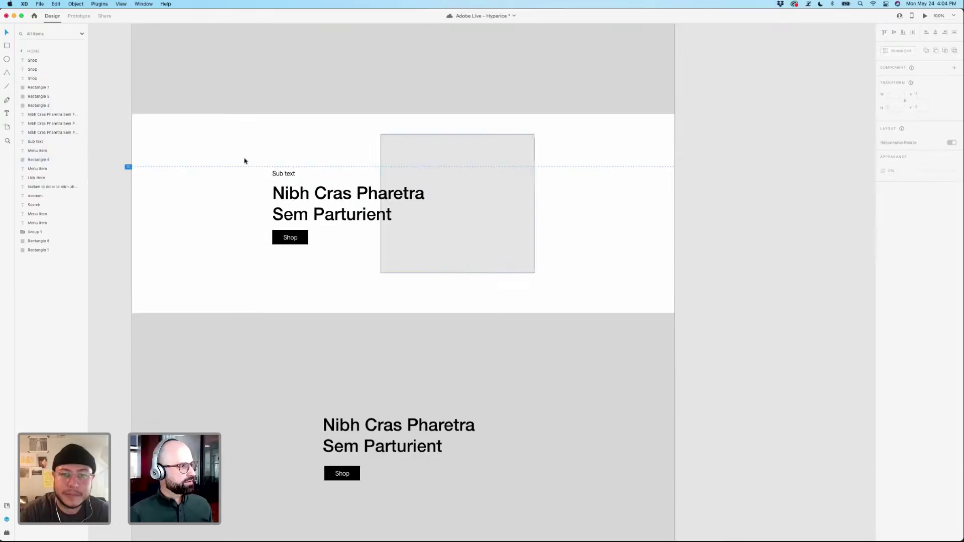
{"action": "left_click", "coordinate": [514, 215]}
{"action": "left_click", "coordinate": [600, 193]}
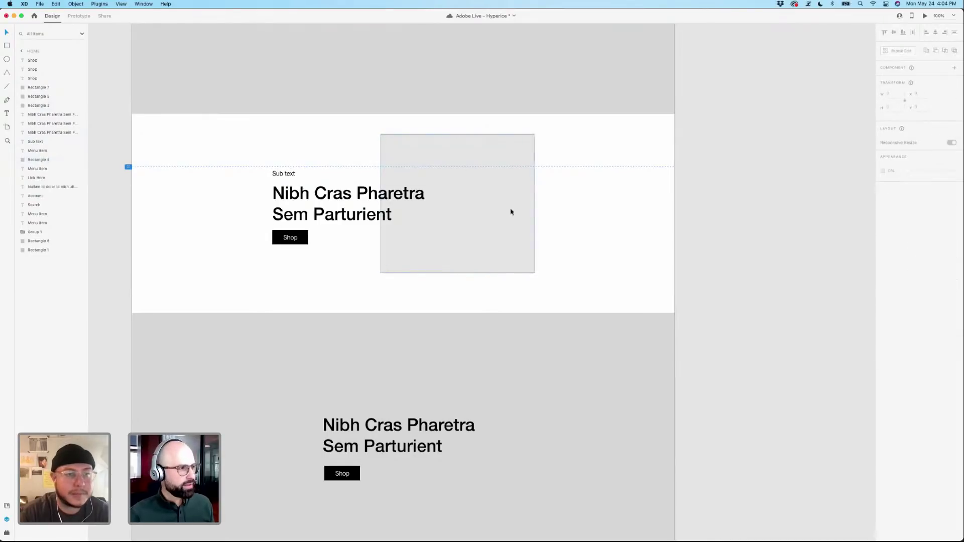
{"action": "left_click", "coordinate": [512, 211]}
{"action": "left_click", "coordinate": [566, 211]}
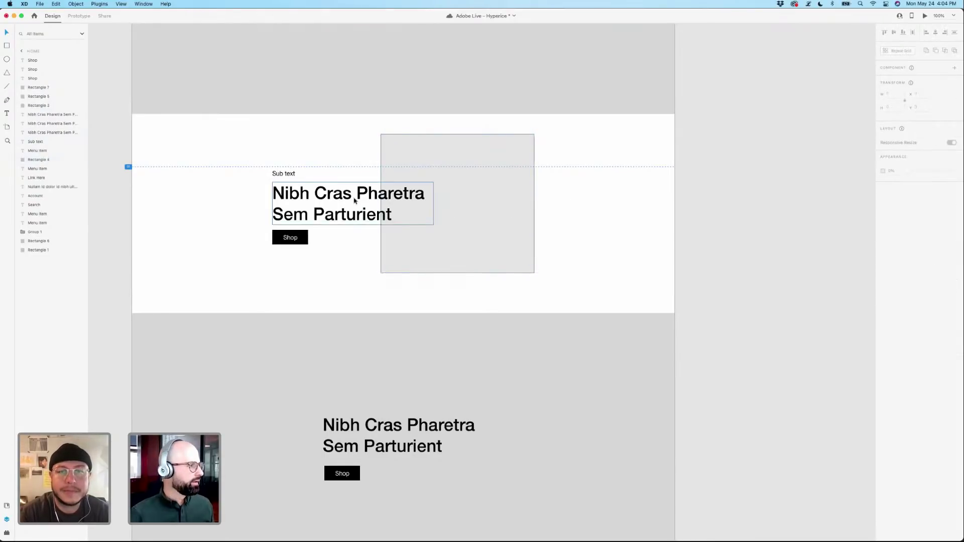
{"action": "left_click", "coordinate": [356, 201]}
Turn the section's text, Shop button and image block into a Repeat Grid starting at X 159, extended sideways to a second copy.
{"action": "left_click_drag", "start_coordinate": [230, 140], "coordinate": [542, 289]}
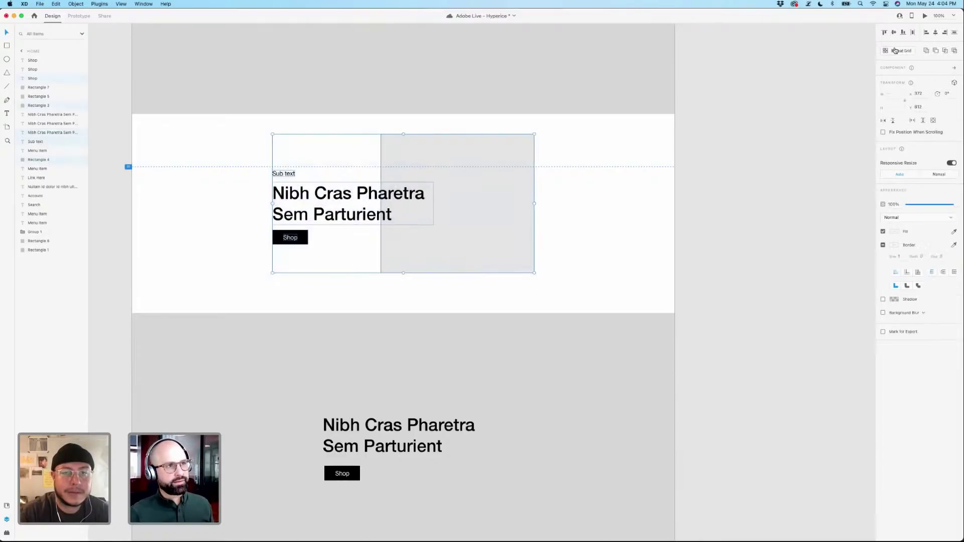
{"action": "left_click", "coordinate": [898, 51]}
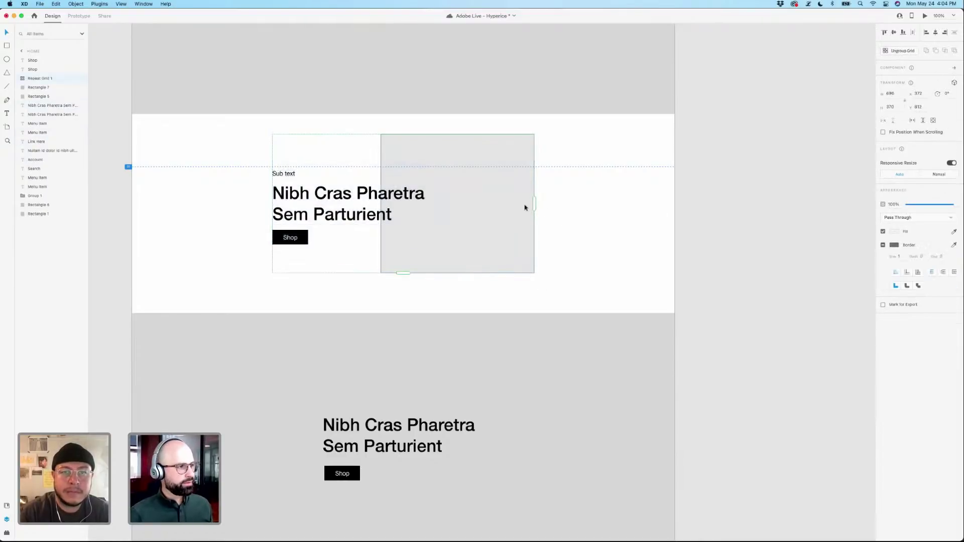
{"action": "left_click_drag", "start_coordinate": [525, 208], "coordinate": [675, 214]}
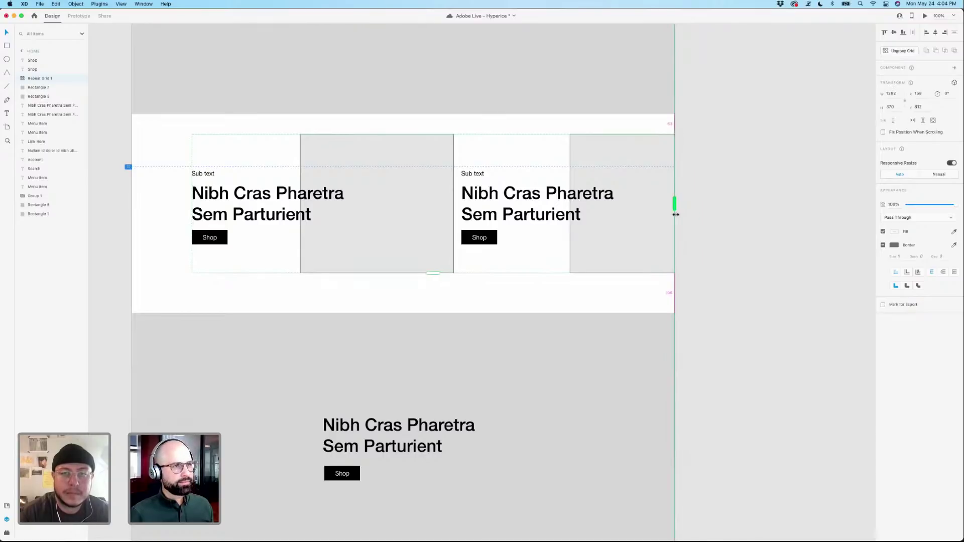
{"action": "key", "text": "super+z"}
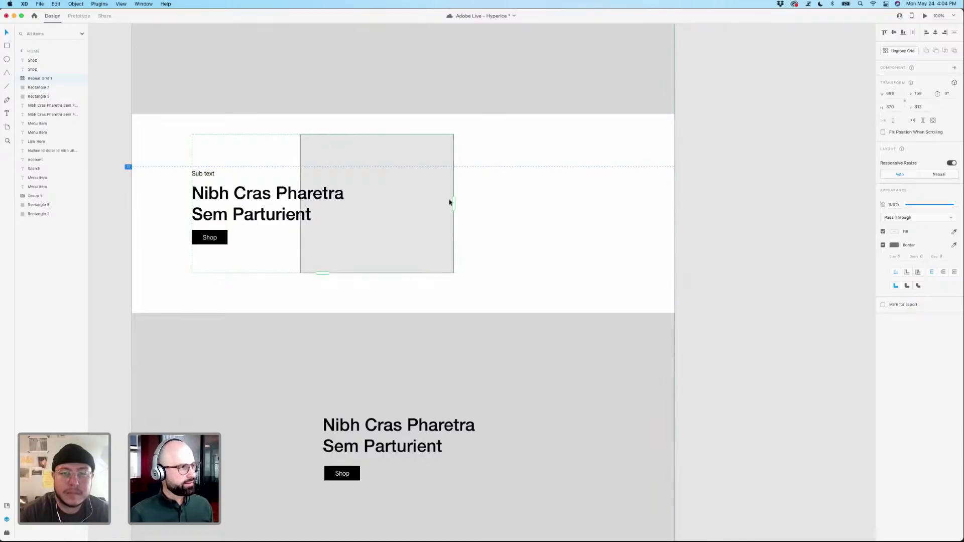
{"action": "left_click_drag", "start_coordinate": [450, 202], "coordinate": [731, 206]}
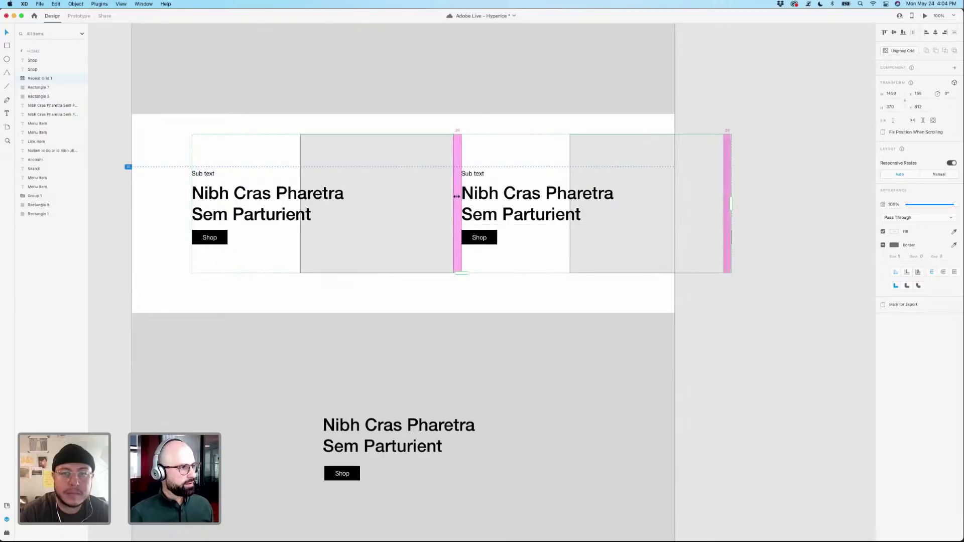
Widen the gap between the two repeated items and move the whole grid left to X 73.
{"action": "left_click_drag", "start_coordinate": [456, 196], "coordinate": [488, 198]}
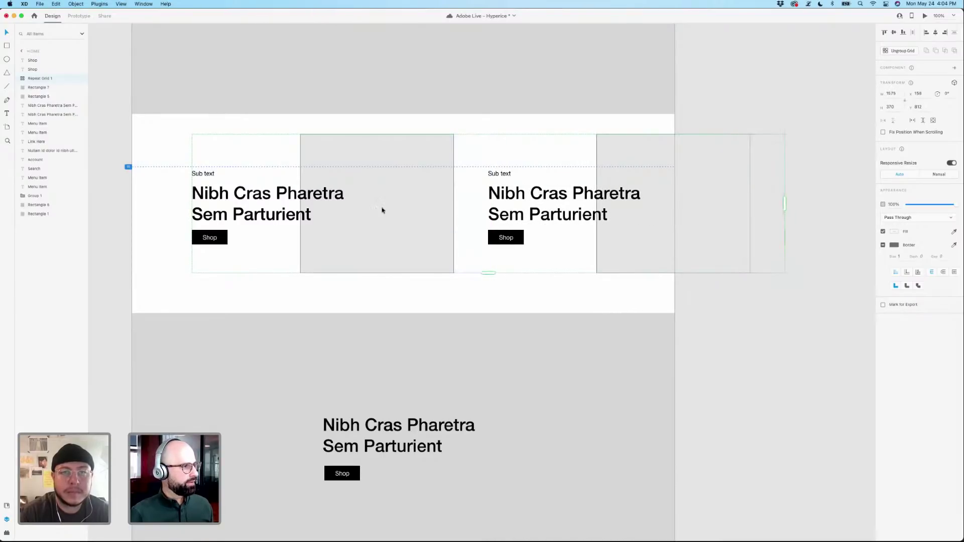
{"action": "left_click_drag", "start_coordinate": [383, 209], "coordinate": [349, 213]}
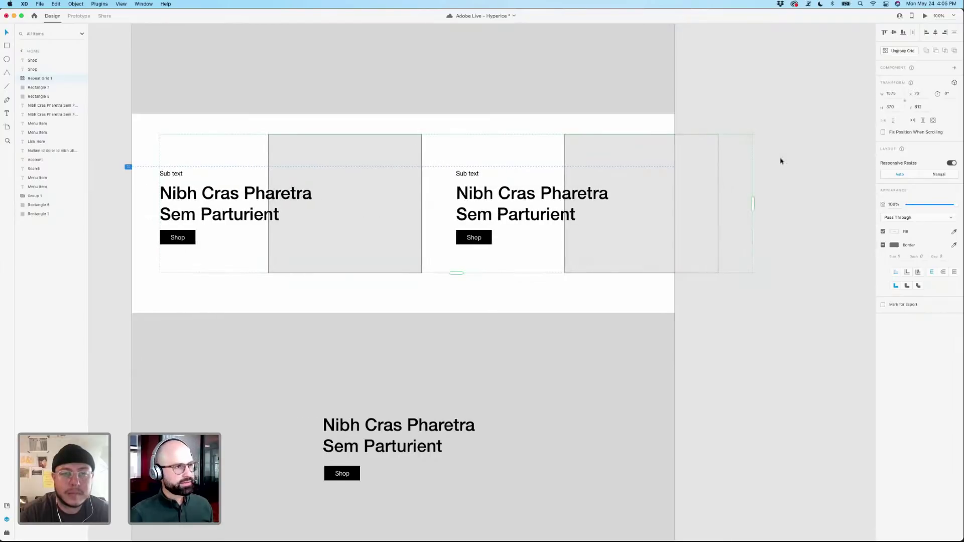
Make the repeated items a horizontal scroll group and extend the Repeat Grid inside it sideways to add more copies.
{"action": "left_click", "coordinate": [912, 123]}
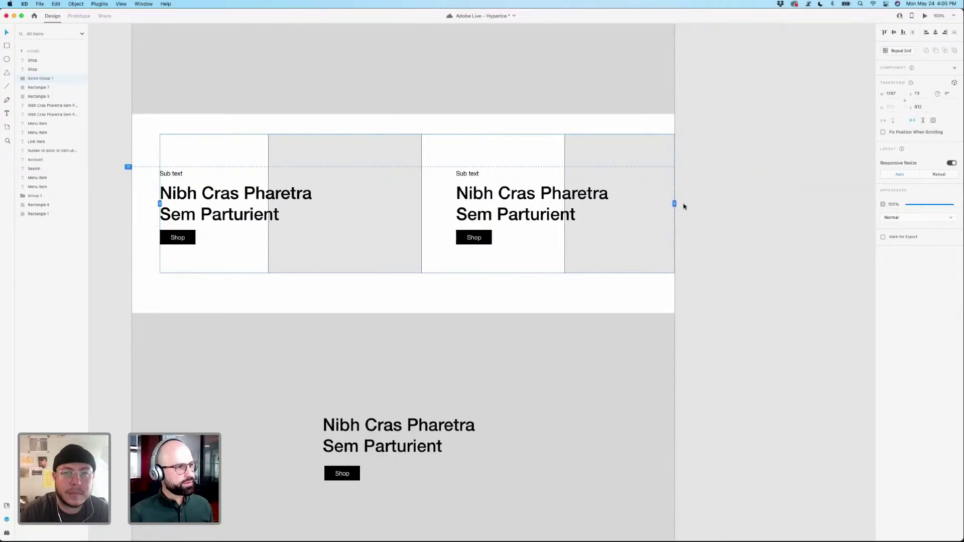
{"action": "double_click", "coordinate": [642, 212]}
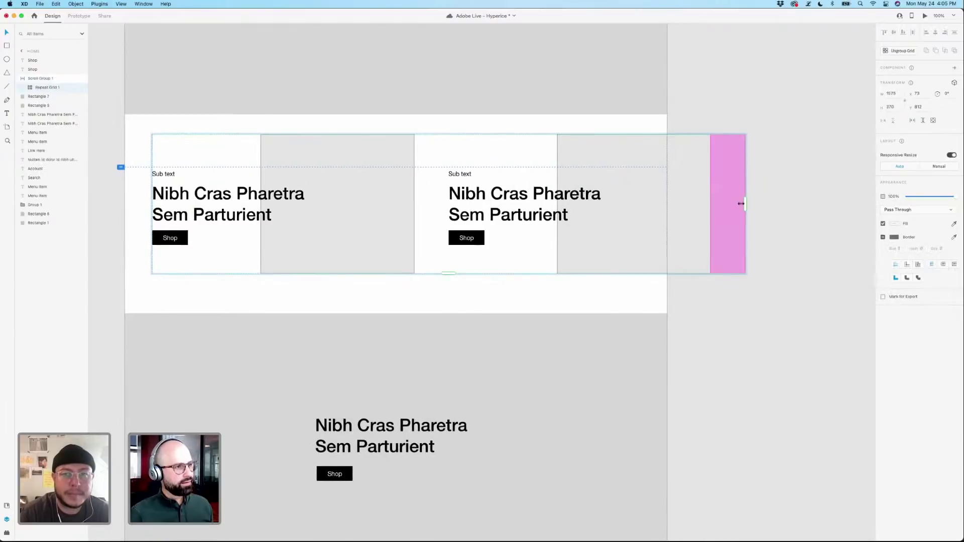
{"action": "left_click_drag", "start_coordinate": [752, 204], "coordinate": [803, 213]}
{"action": "scroll", "coordinate": [632, 108], "scroll_direction": "left", "scroll_amount": 6}
{"action": "scroll", "coordinate": [632, 108], "scroll_direction": "right", "scroll_amount": 2}
{"action": "scroll", "coordinate": [632, 107], "scroll_direction": "up", "scroll_amount": 1}
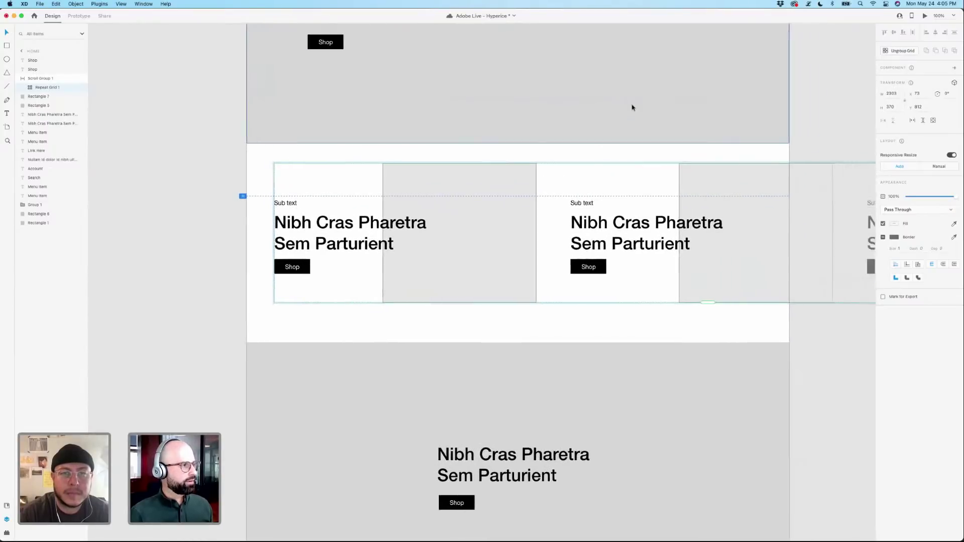
Extend the scroll group's viewport to the artboard's left edge at X 0, keeping the items in place.
{"action": "key", "text": "Escape"}
{"action": "left_click", "coordinate": [685, 200]}
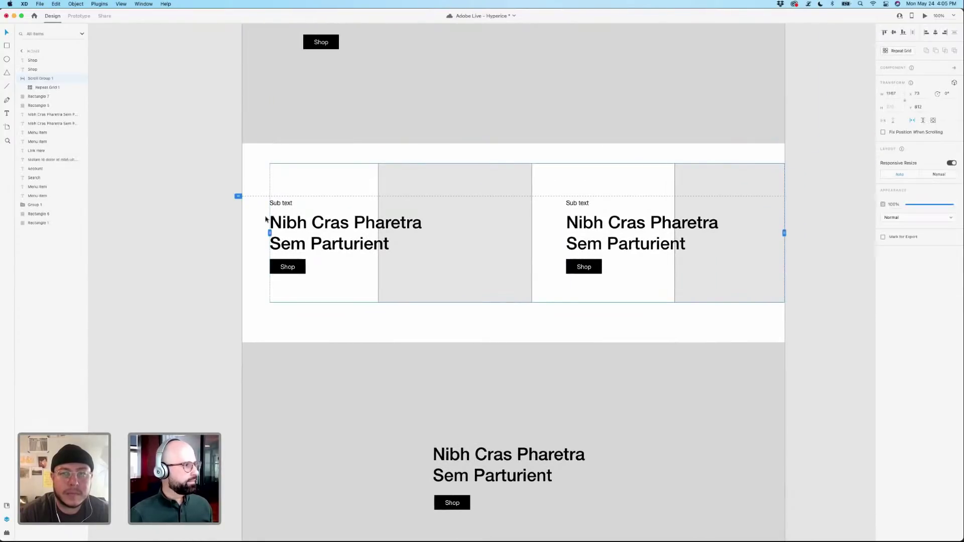
{"action": "left_click_drag", "start_coordinate": [267, 232], "coordinate": [242, 232]}
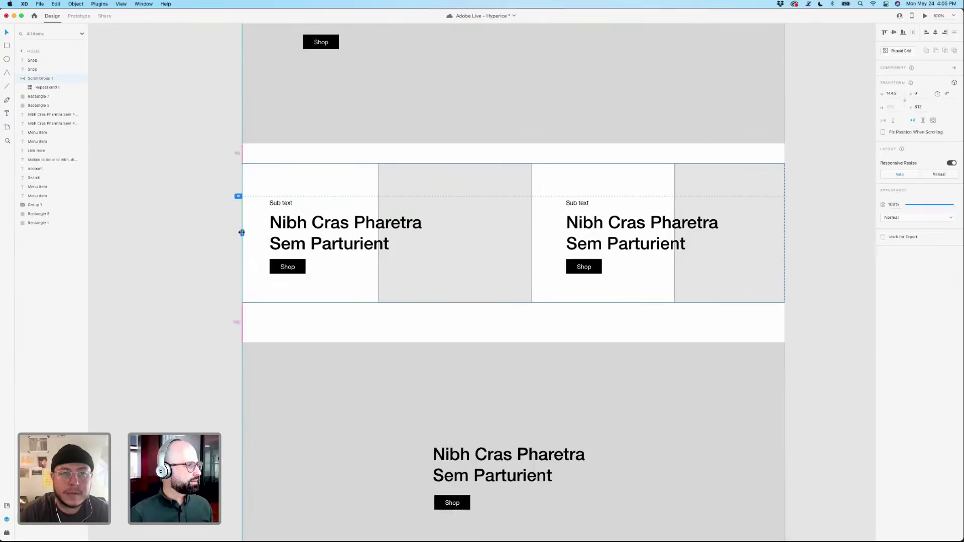
{"action": "left_click", "coordinate": [206, 184]}
{"action": "scroll", "coordinate": [350, 161], "scroll_direction": "right", "scroll_amount": 4}
{"action": "scroll", "coordinate": [350, 162], "scroll_direction": "up", "scroll_amount": 2}
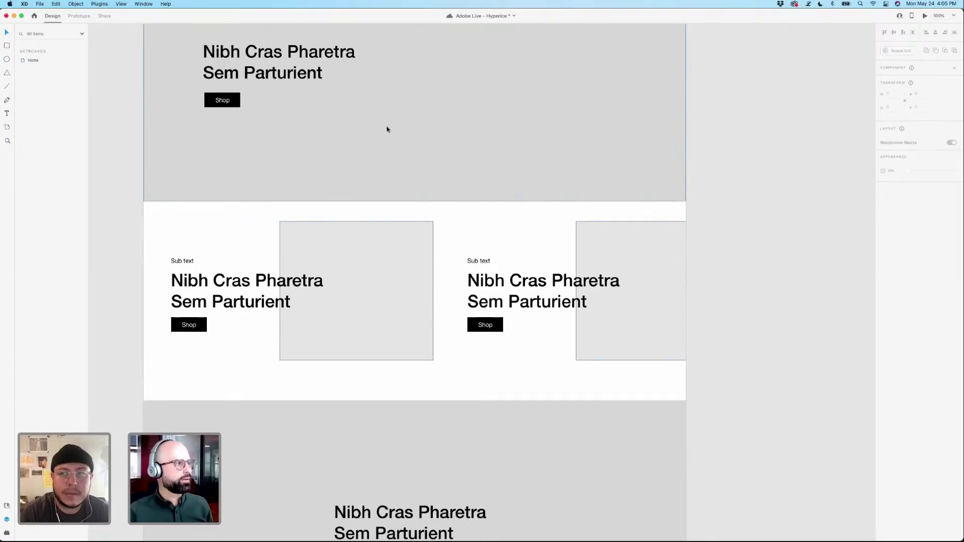
Preview the Home artboard and test the sideways scrolling of the repeated text-and-image items.
{"action": "scroll", "coordinate": [321, 124], "scroll_direction": "up", "scroll_amount": 6}
{"action": "left_click", "coordinate": [150, 83]}
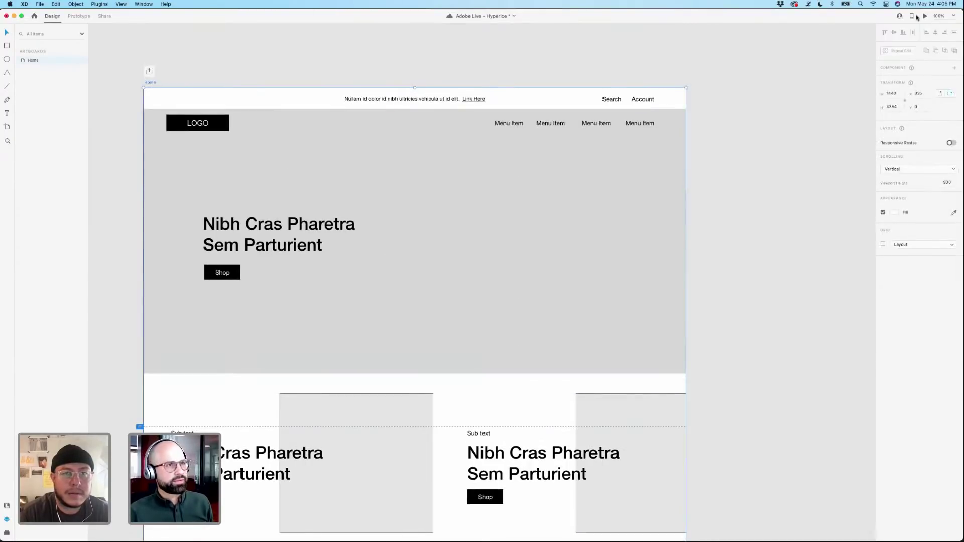
{"action": "left_click", "coordinate": [924, 17]}
{"action": "left_click_drag", "start_coordinate": [411, 99], "coordinate": [547, 85]}
{"action": "scroll", "coordinate": [545, 240], "scroll_direction": "down", "scroll_amount": 5}
{"action": "scroll", "coordinate": [545, 240], "scroll_direction": "left", "scroll_amount": 3}
{"action": "scroll", "coordinate": [545, 240], "scroll_direction": "right", "scroll_amount": 3}
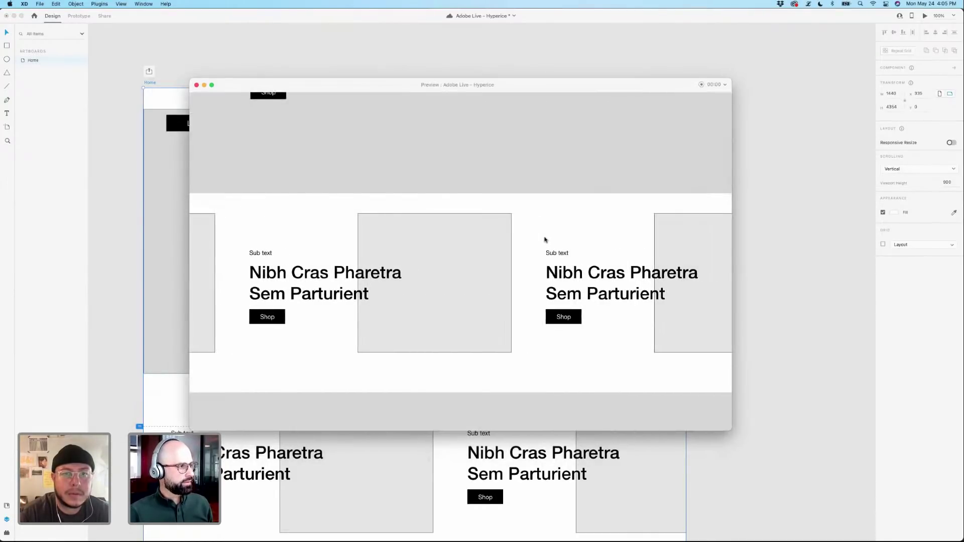
{"action": "scroll", "coordinate": [545, 240], "scroll_direction": "right", "scroll_amount": 5}
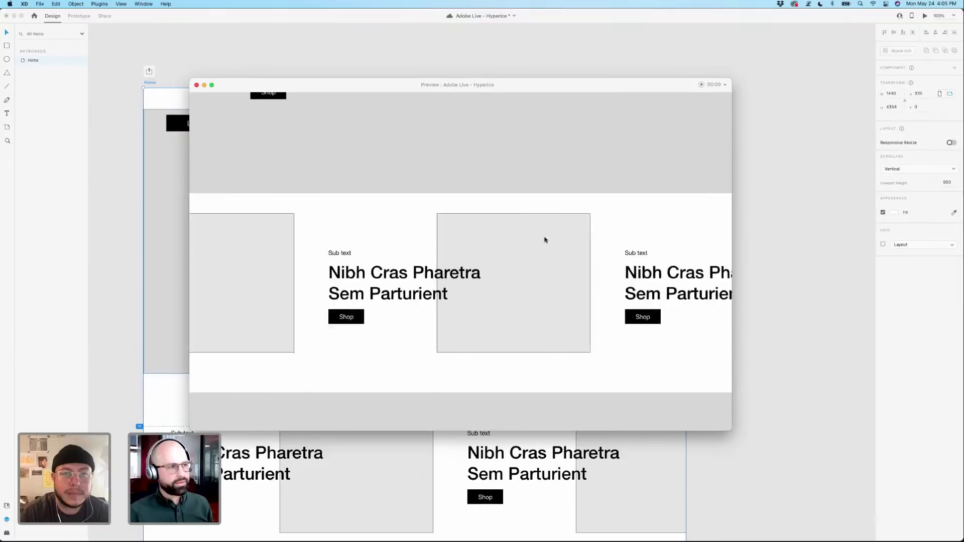
{"action": "scroll", "coordinate": [545, 240], "scroll_direction": "left", "scroll_amount": 5}
{"action": "scroll", "coordinate": [545, 240], "scroll_direction": "right", "scroll_amount": 3}
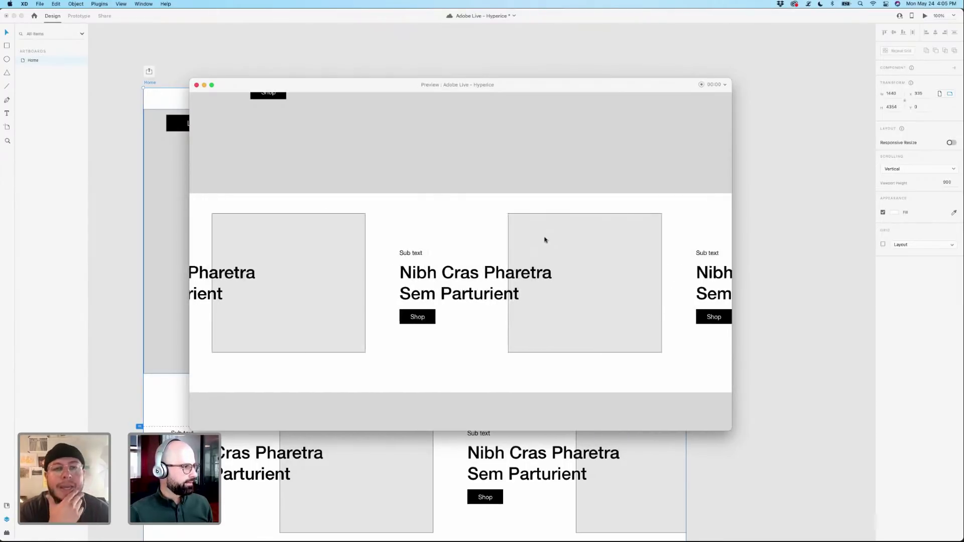
{"action": "scroll", "coordinate": [545, 240], "scroll_direction": "left", "scroll_amount": 3}
{"action": "scroll", "coordinate": [545, 239], "scroll_direction": "up", "scroll_amount": 5}
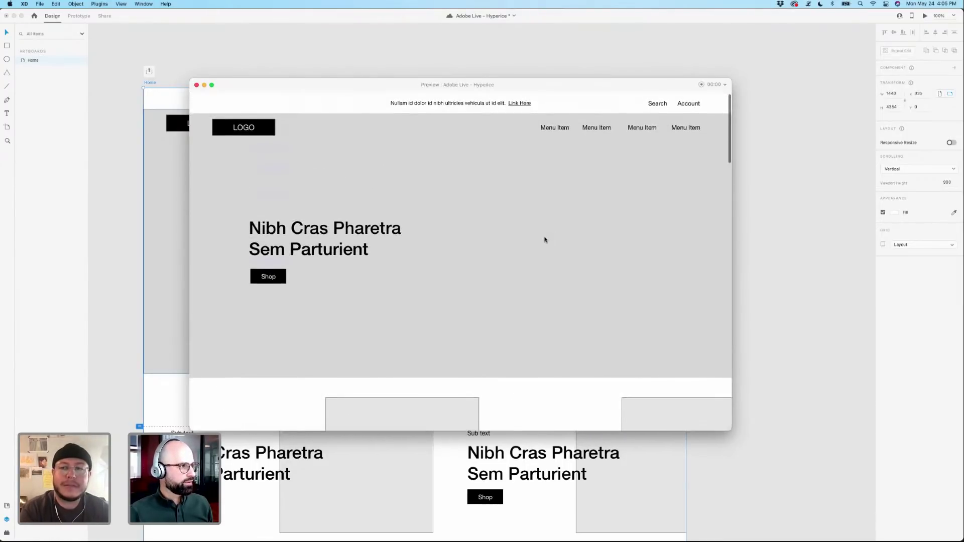
Check the page's vertical scrolling and the repeated section's sideways scrolling together, and close the preview.
{"action": "scroll", "coordinate": [545, 239], "scroll_direction": "down", "scroll_amount": 8}
{"action": "scroll", "coordinate": [545, 240], "scroll_direction": "down", "scroll_amount": 3}
{"action": "scroll", "coordinate": [545, 240], "scroll_direction": "up", "scroll_amount": 8}
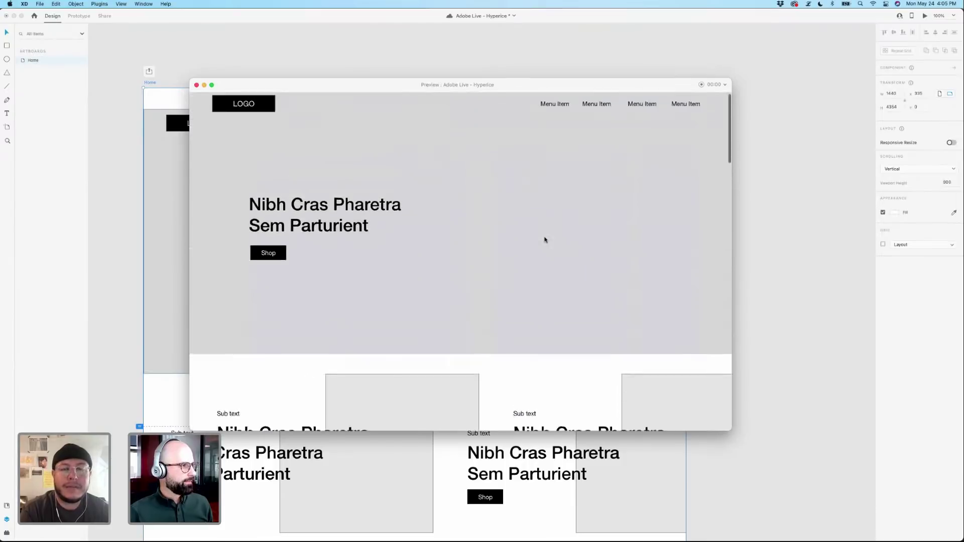
{"action": "scroll", "coordinate": [545, 279], "scroll_direction": "down", "scroll_amount": 5}
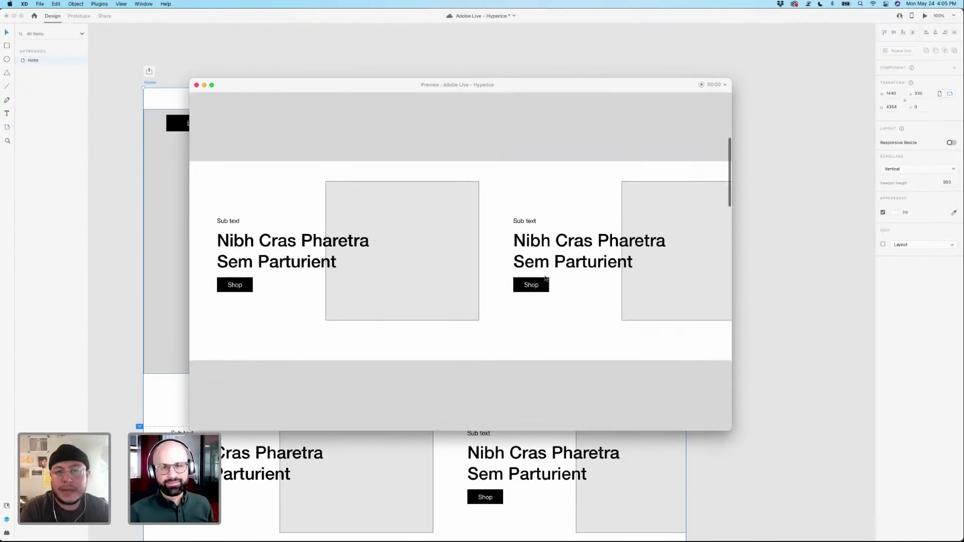
{"action": "scroll", "coordinate": [545, 279], "scroll_direction": "left", "scroll_amount": 1}
{"action": "scroll", "coordinate": [545, 279], "scroll_direction": "right", "scroll_amount": 2}
{"action": "scroll", "coordinate": [545, 279], "scroll_direction": "left", "scroll_amount": 1}
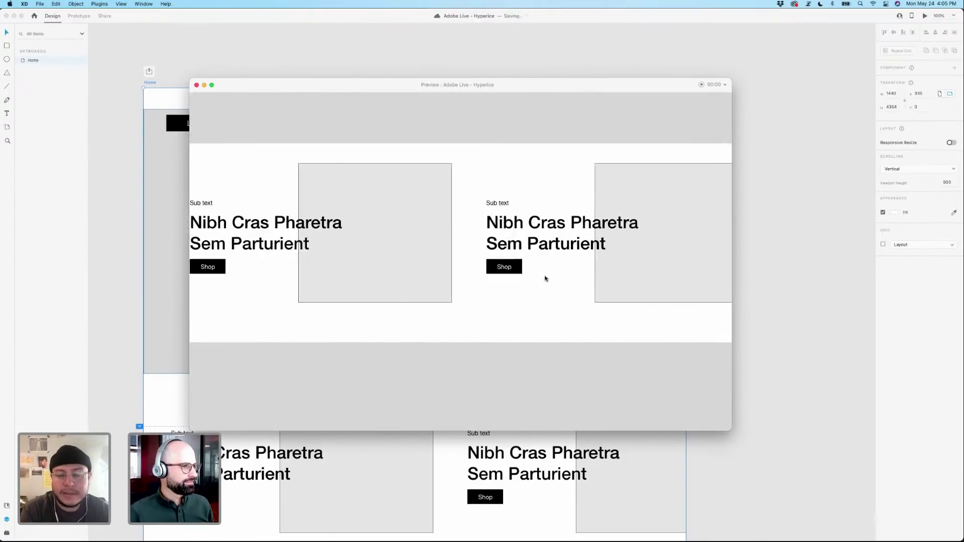
{"action": "scroll", "coordinate": [545, 279], "scroll_direction": "right", "scroll_amount": 1}
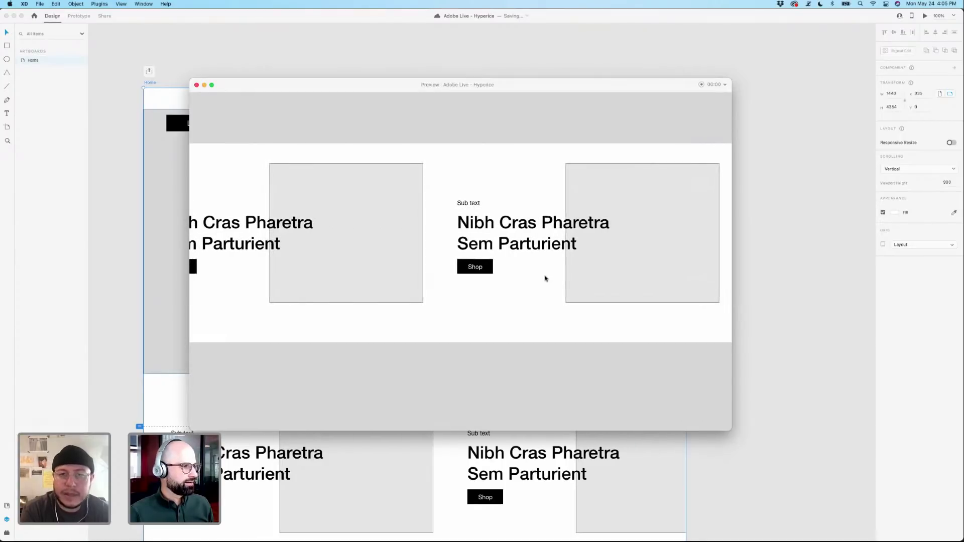
{"action": "scroll", "coordinate": [545, 278], "scroll_direction": "left", "scroll_amount": 2}
{"action": "scroll", "coordinate": [545, 278], "scroll_direction": "up", "scroll_amount": 5}
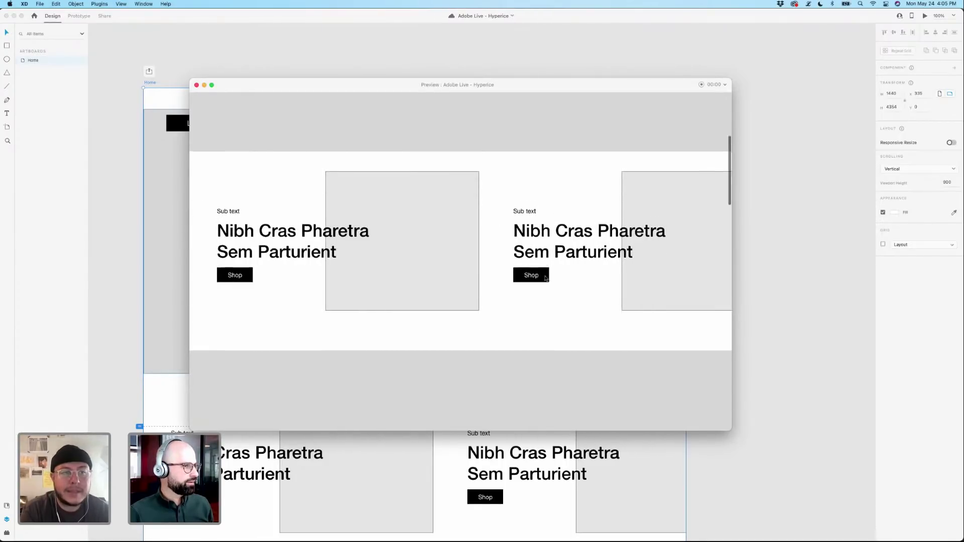
{"action": "left_click", "coordinate": [196, 85]}
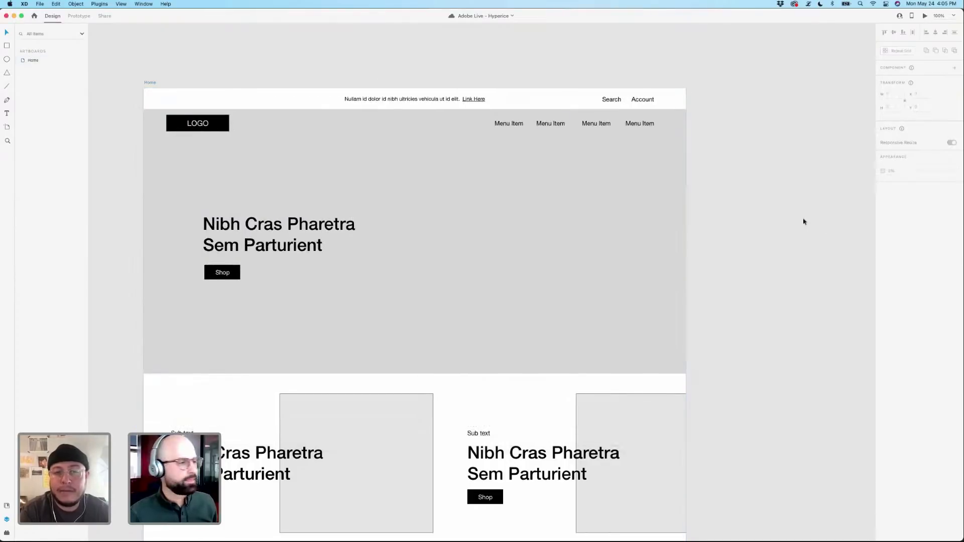
{"action": "scroll", "coordinate": [803, 221], "scroll_direction": "down", "scroll_amount": 8}
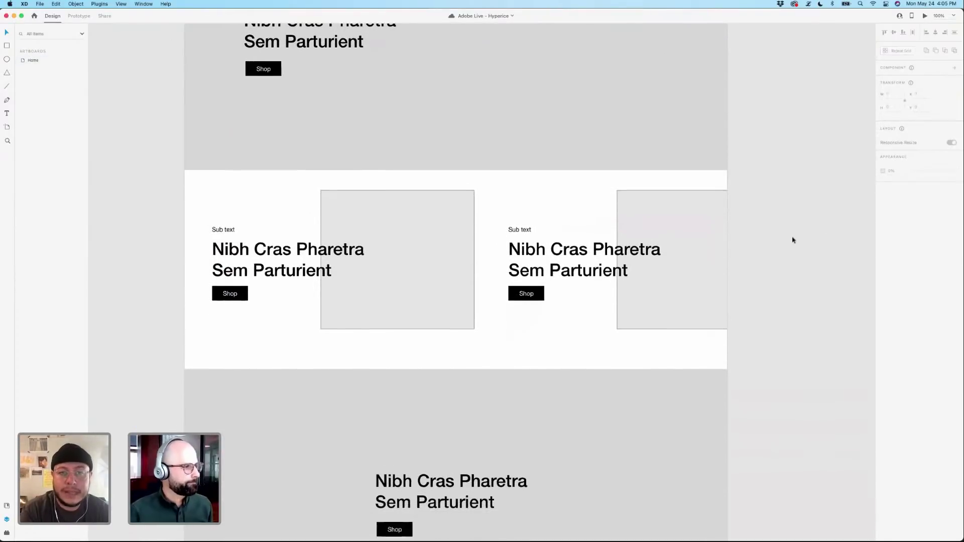
{"action": "scroll", "coordinate": [792, 240], "scroll_direction": "down", "scroll_amount": 2}
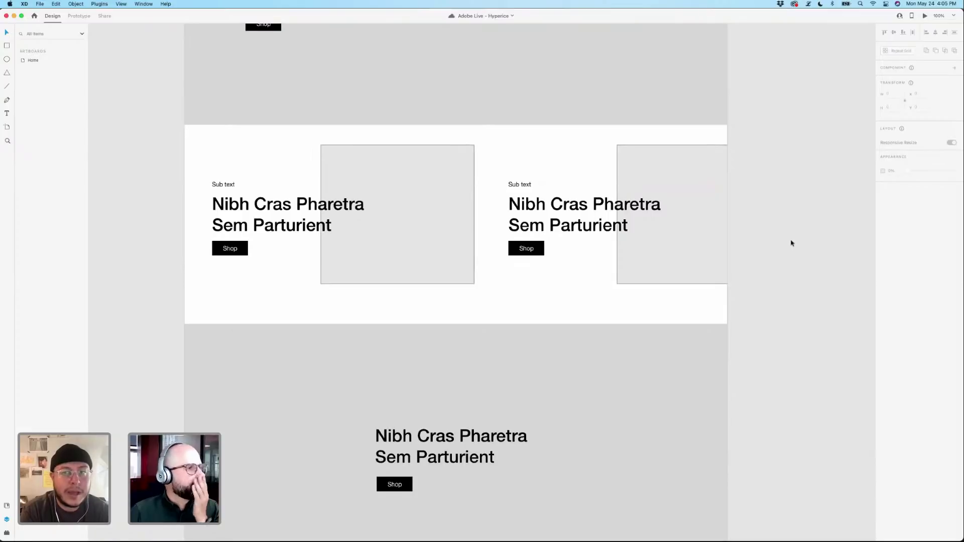
{"action": "scroll", "coordinate": [791, 243], "scroll_direction": "down", "scroll_amount": 1}
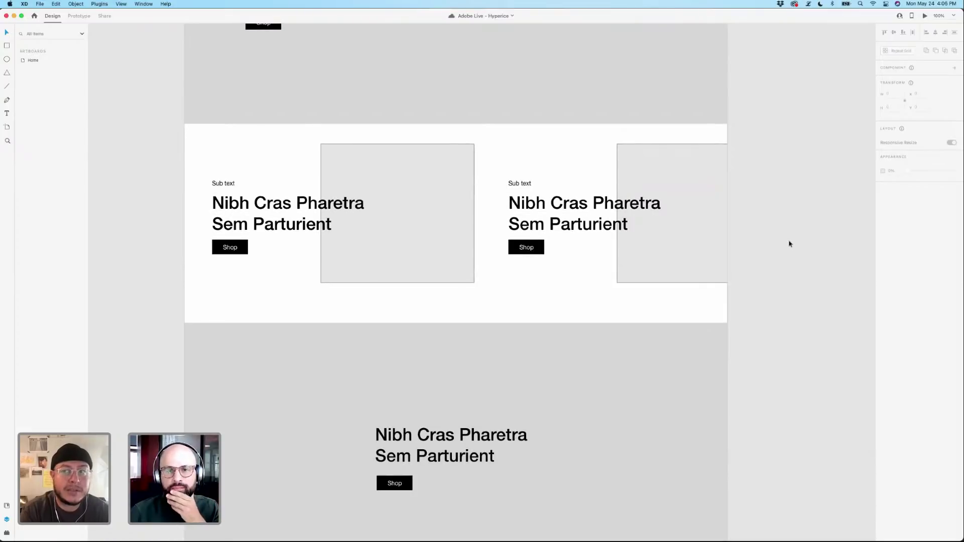
{"action": "scroll", "coordinate": [789, 244], "scroll_direction": "up", "scroll_amount": 2}
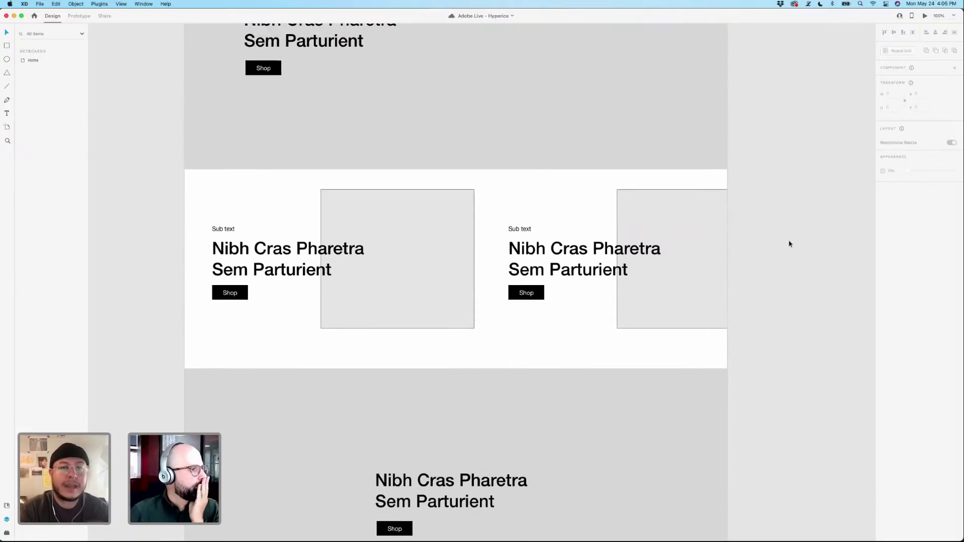
{"action": "scroll", "coordinate": [789, 244], "scroll_direction": "up", "scroll_amount": 3}
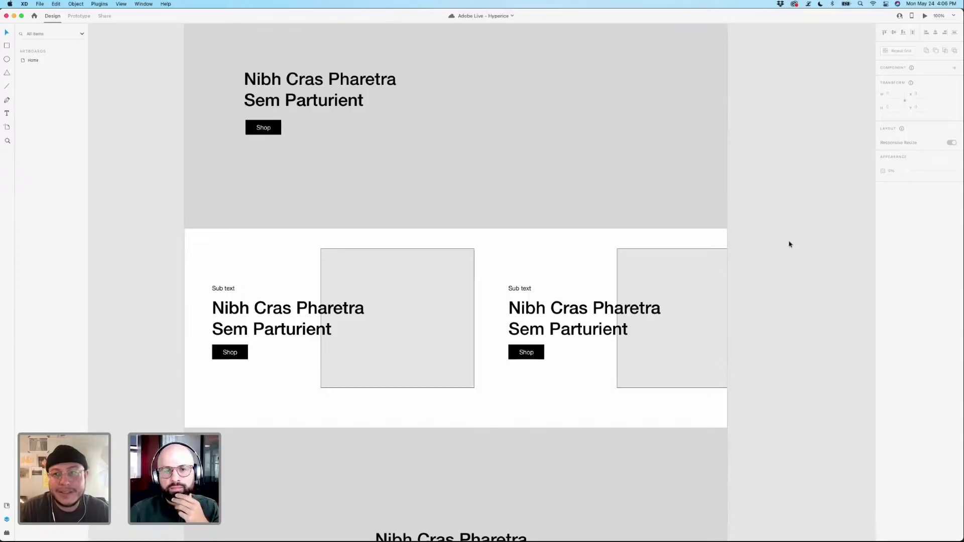
{"action": "scroll", "coordinate": [789, 244], "scroll_direction": "up", "scroll_amount": 5}
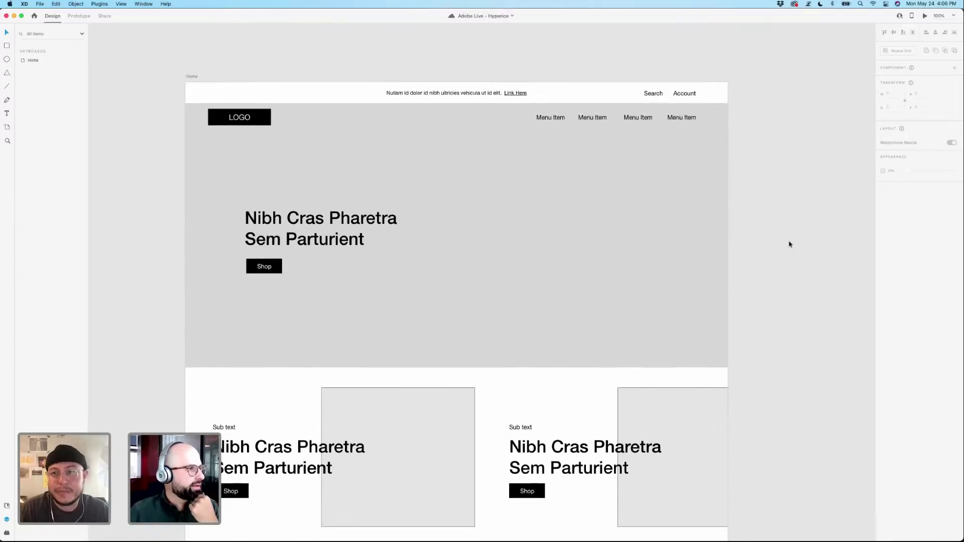
{"action": "scroll", "coordinate": [789, 245], "scroll_direction": "down", "scroll_amount": 2}
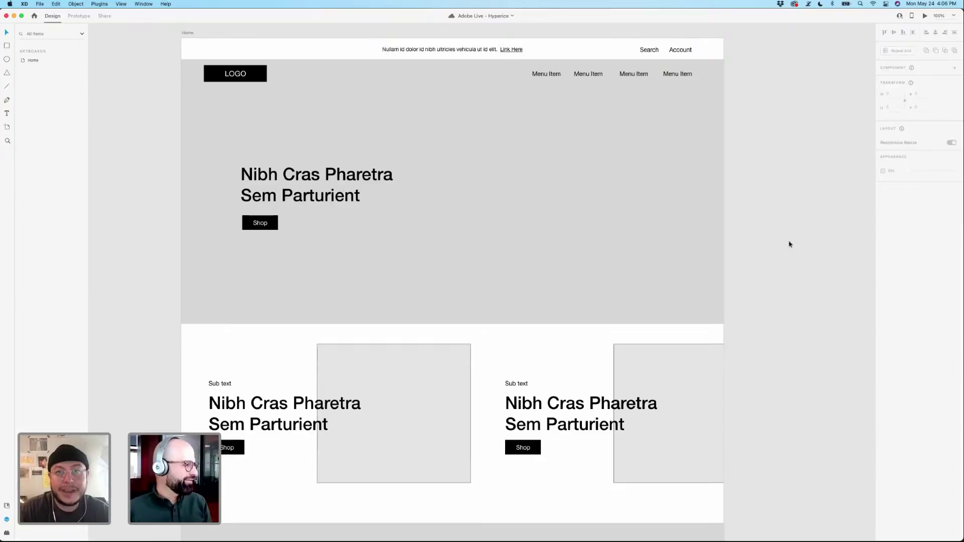
{"action": "scroll", "coordinate": [789, 244], "scroll_direction": "up", "scroll_amount": 1}
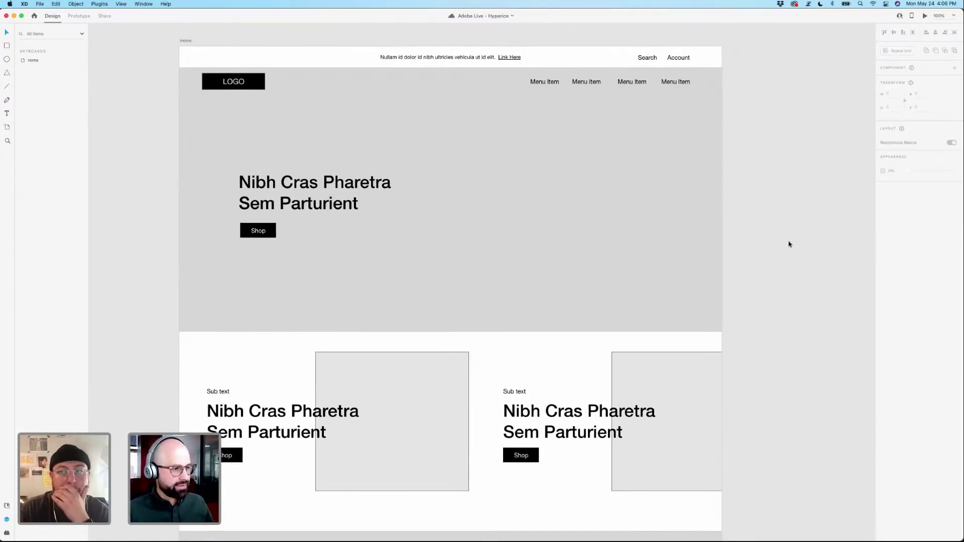
{"action": "scroll", "coordinate": [789, 245], "scroll_direction": "down", "scroll_amount": 5}
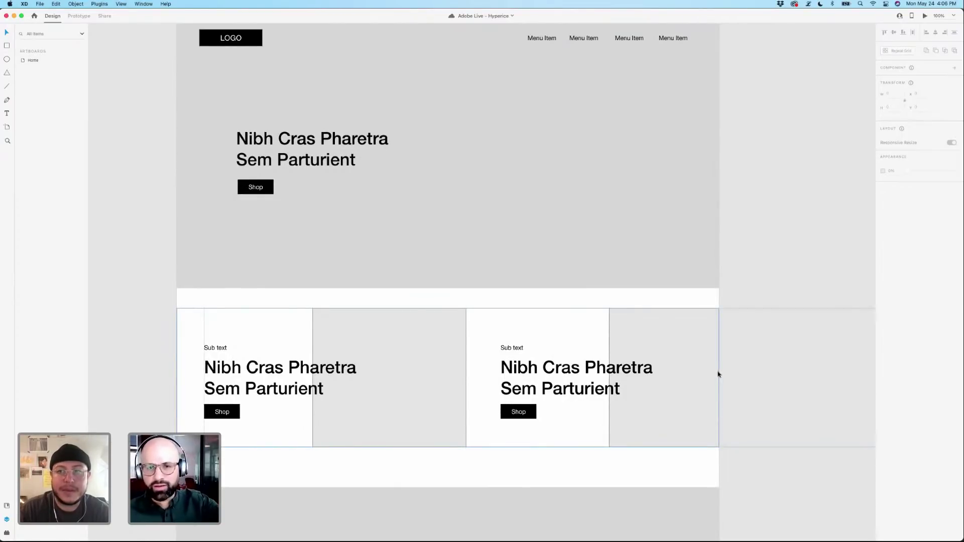
{"action": "scroll", "coordinate": [526, 232], "scroll_direction": "up", "scroll_amount": 4}
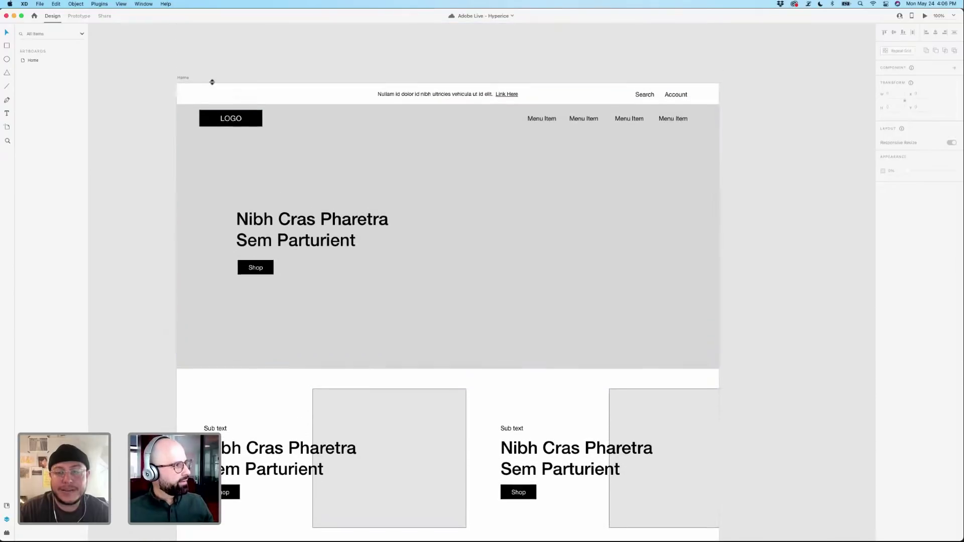
Preview the Home artboard again, move the preview window aside and examine how the repeated items scroll sideways.
{"action": "left_click", "coordinate": [185, 78]}
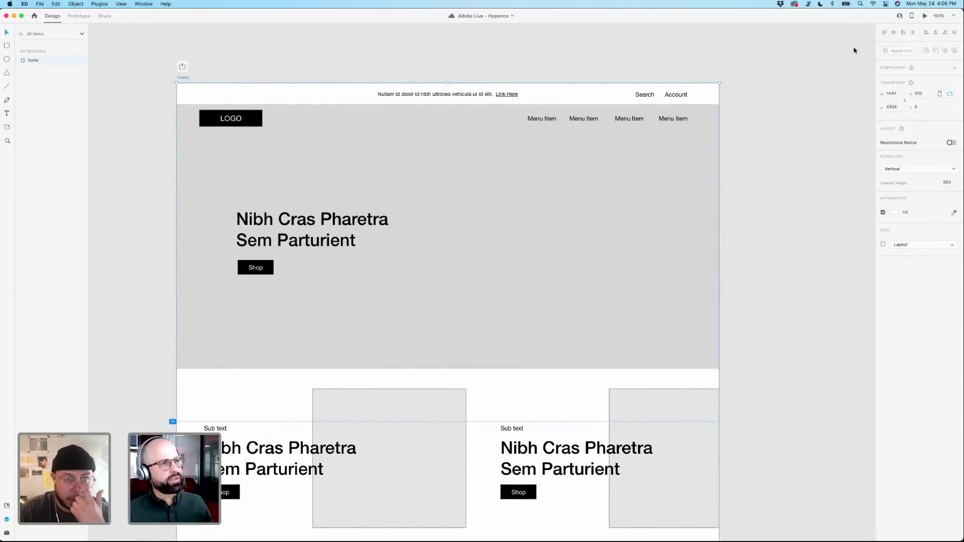
{"action": "left_click", "coordinate": [925, 16]}
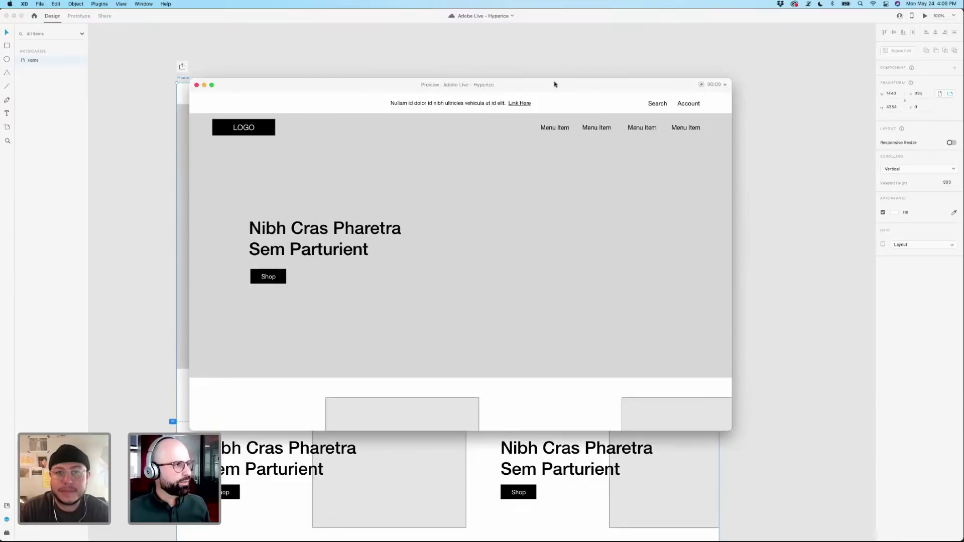
{"action": "left_click_drag", "start_coordinate": [554, 84], "coordinate": [594, 70]}
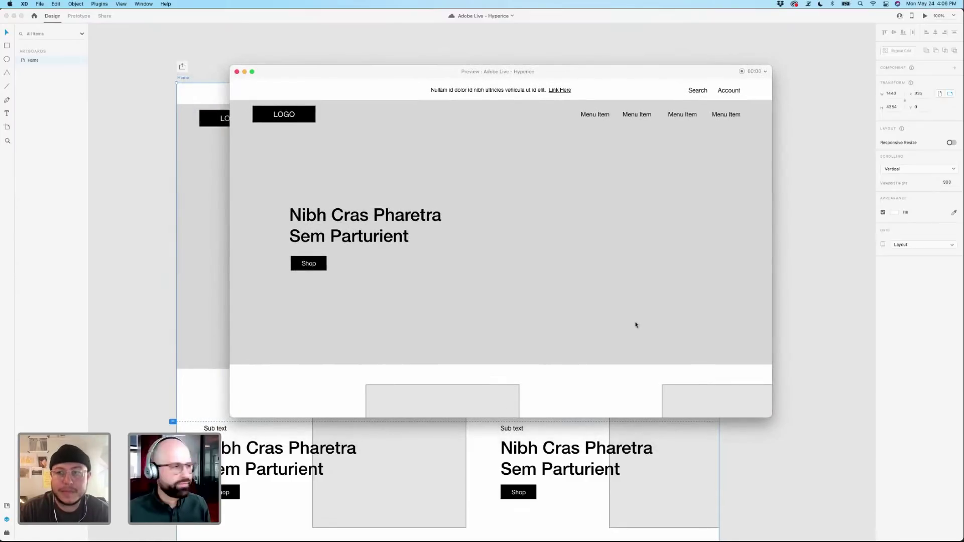
{"action": "scroll", "coordinate": [635, 325], "scroll_direction": "down", "scroll_amount": 5}
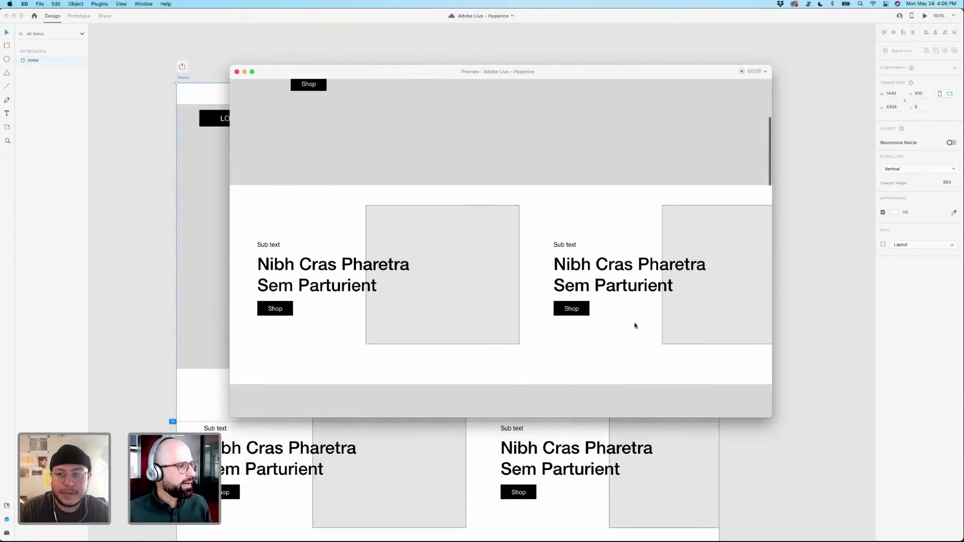
{"action": "scroll", "coordinate": [635, 325], "scroll_direction": "left", "scroll_amount": 3}
{"action": "scroll", "coordinate": [635, 325], "scroll_direction": "right", "scroll_amount": 3}
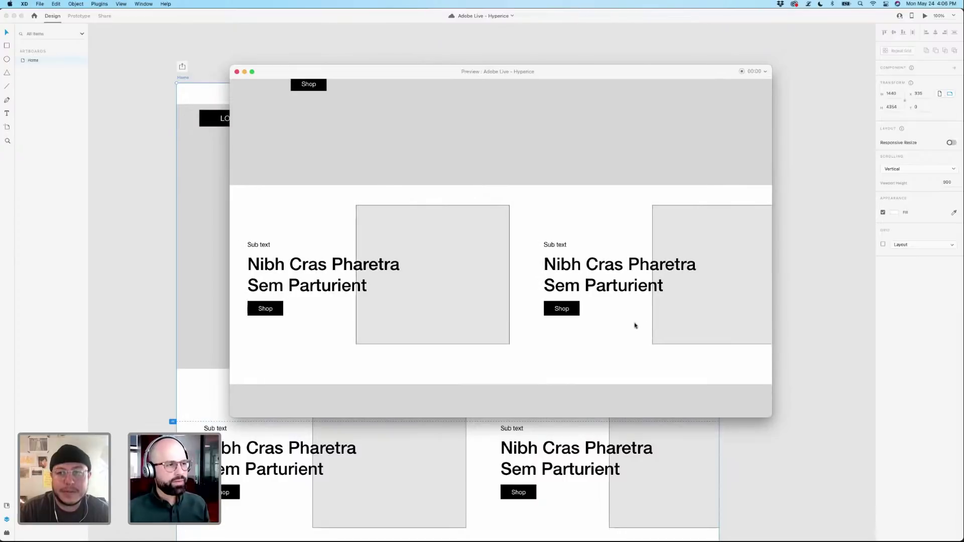
{"action": "scroll", "coordinate": [635, 325], "scroll_direction": "left", "scroll_amount": 1}
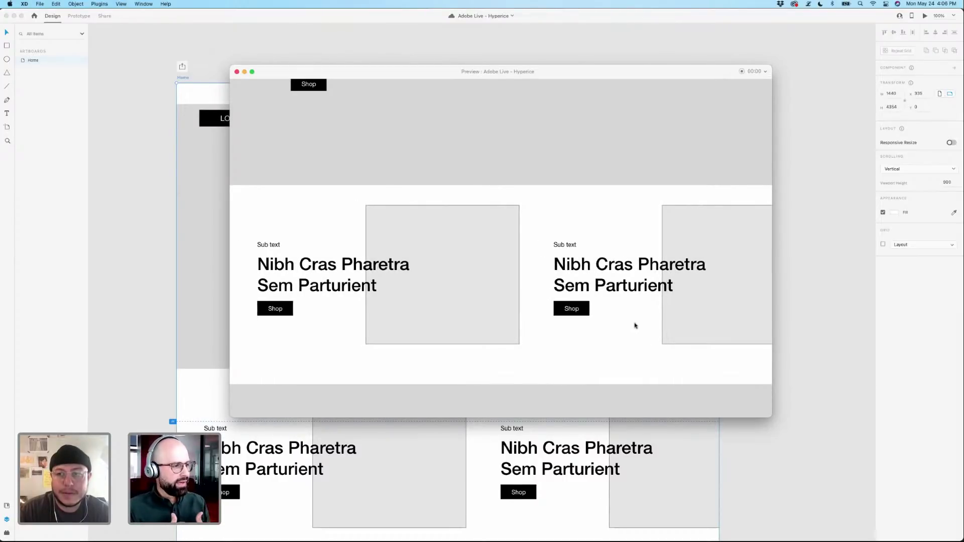
{"action": "scroll", "coordinate": [635, 325], "scroll_direction": "right", "scroll_amount": 5}
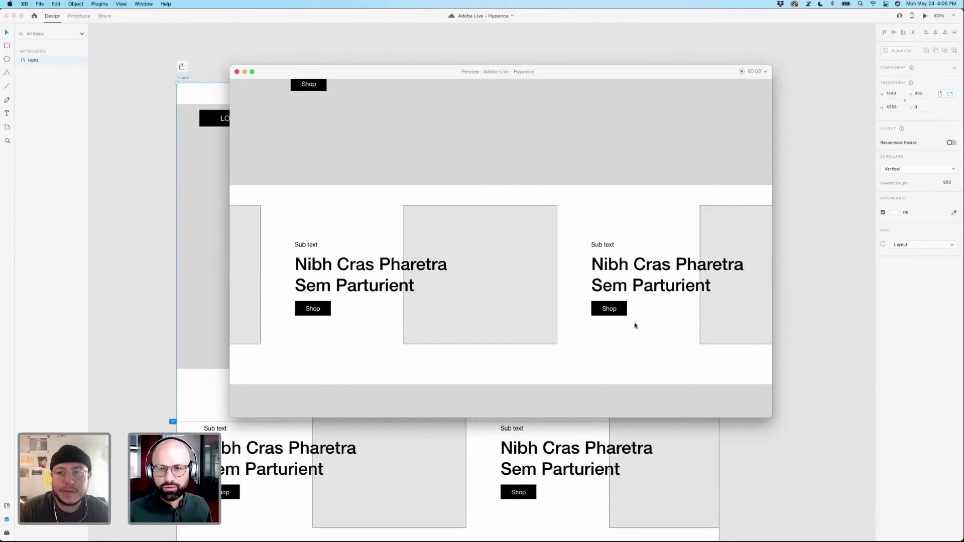
{"action": "scroll", "coordinate": [635, 326], "scroll_direction": "right", "scroll_amount": 4}
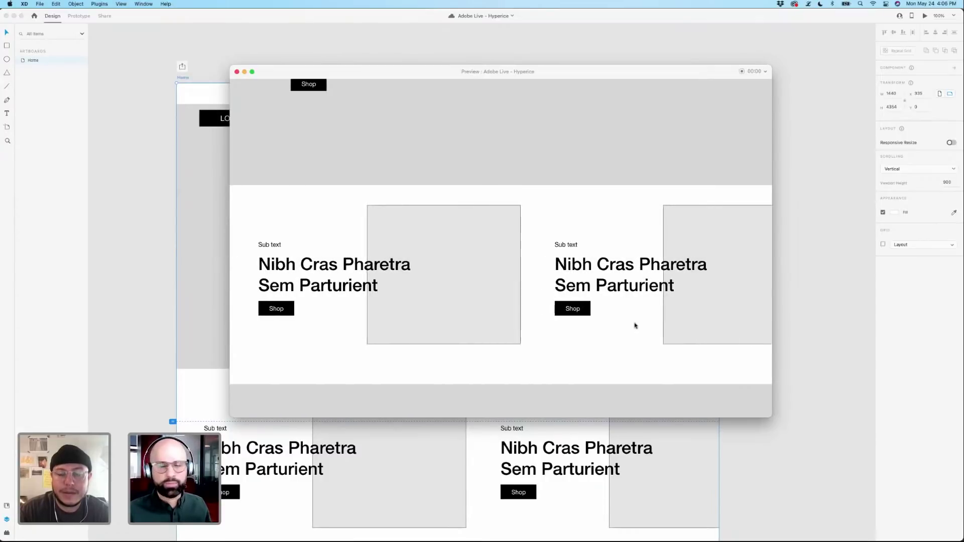
Check the preview's vertical scrolling down to the second promotional block and the repeated items' sideways scrolling, and close the preview.
{"action": "scroll", "coordinate": [635, 325], "scroll_direction": "up", "scroll_amount": 2}
{"action": "scroll", "coordinate": [634, 325], "scroll_direction": "down", "scroll_amount": 2}
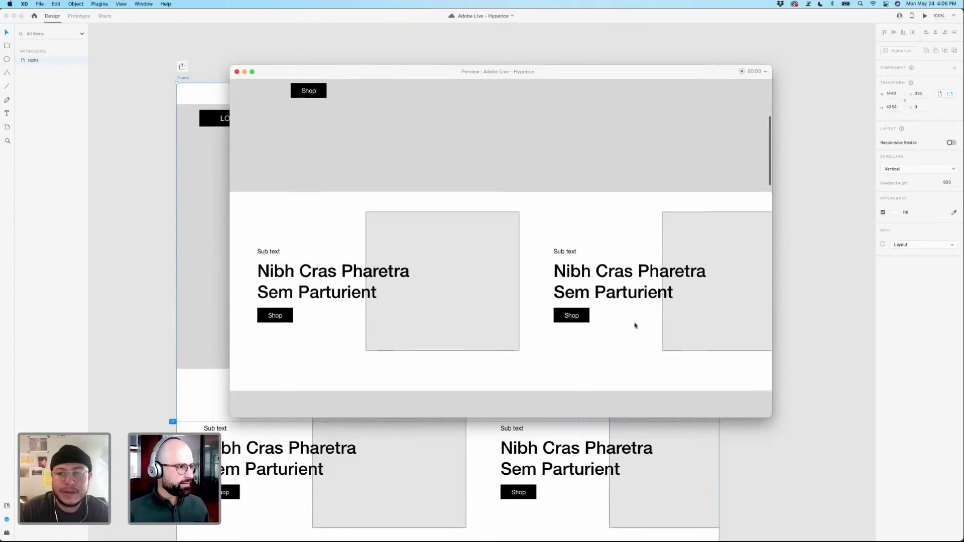
{"action": "scroll", "coordinate": [635, 325], "scroll_direction": "up", "scroll_amount": 1}
{"action": "scroll", "coordinate": [635, 326], "scroll_direction": "down", "scroll_amount": 5}
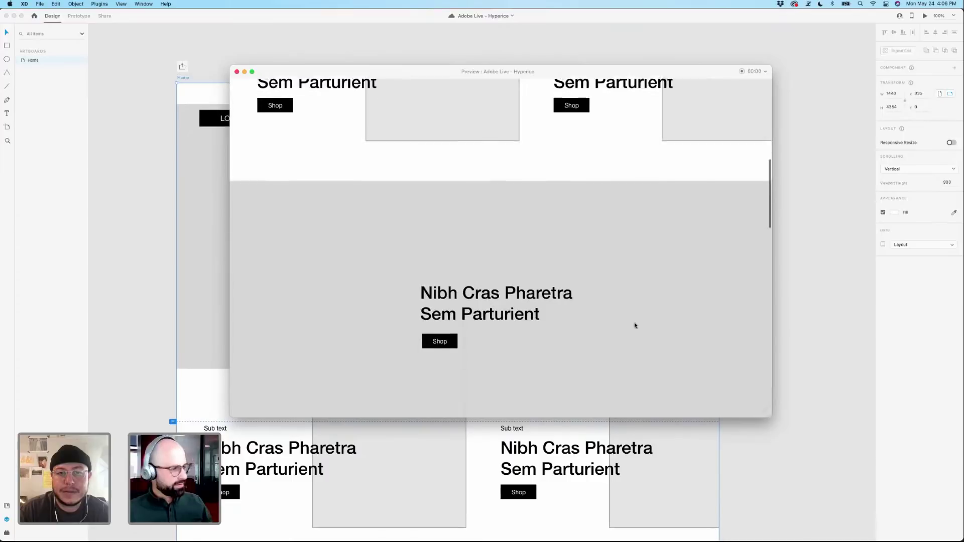
{"action": "scroll", "coordinate": [635, 325], "scroll_direction": "up", "scroll_amount": 5}
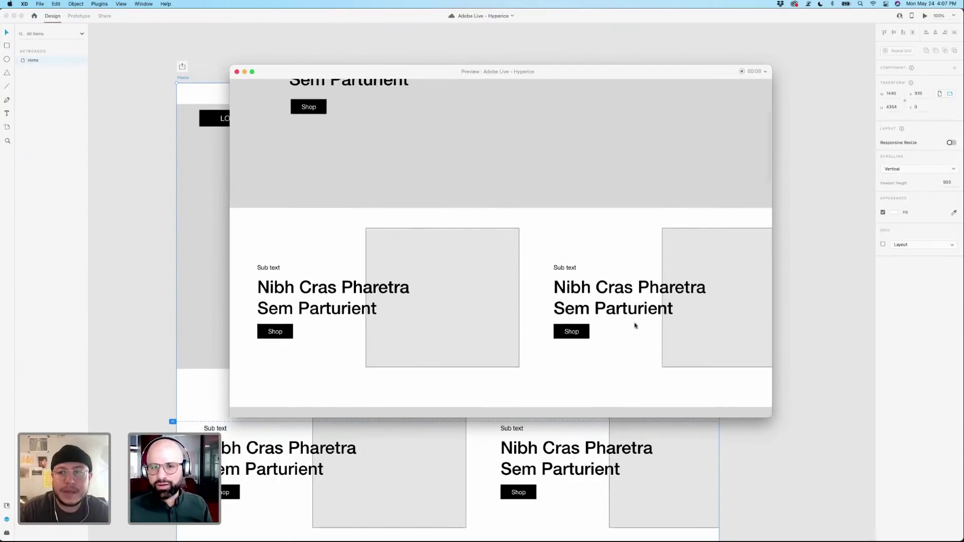
{"action": "scroll", "coordinate": [635, 325], "scroll_direction": "right", "scroll_amount": 3}
{"action": "scroll", "coordinate": [635, 326], "scroll_direction": "left", "scroll_amount": 3}
{"action": "scroll", "coordinate": [635, 325], "scroll_direction": "right", "scroll_amount": 2}
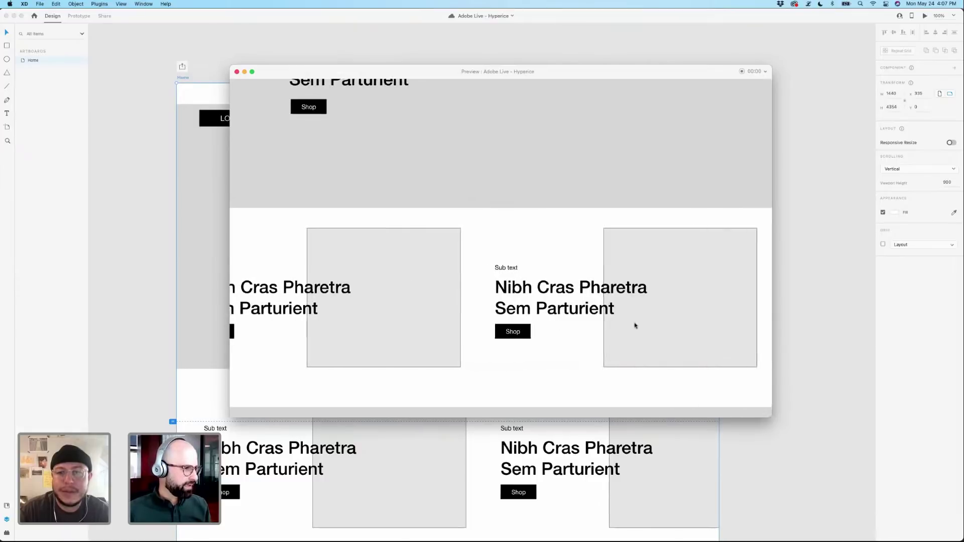
{"action": "scroll", "coordinate": [635, 325], "scroll_direction": "left", "scroll_amount": 3}
{"action": "scroll", "coordinate": [635, 325], "scroll_direction": "right", "scroll_amount": 4}
{"action": "scroll", "coordinate": [635, 326], "scroll_direction": "left", "scroll_amount": 4}
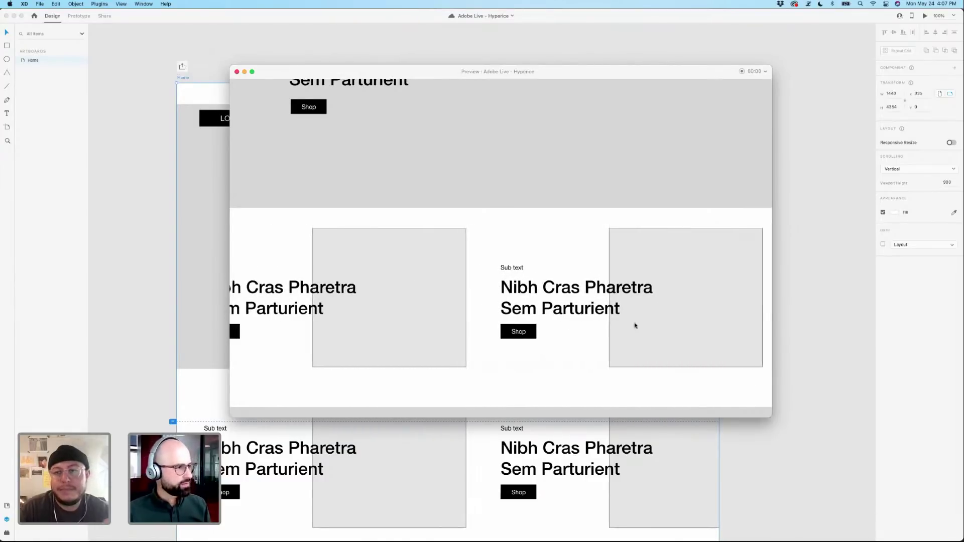
{"action": "left_click", "coordinate": [237, 72]}
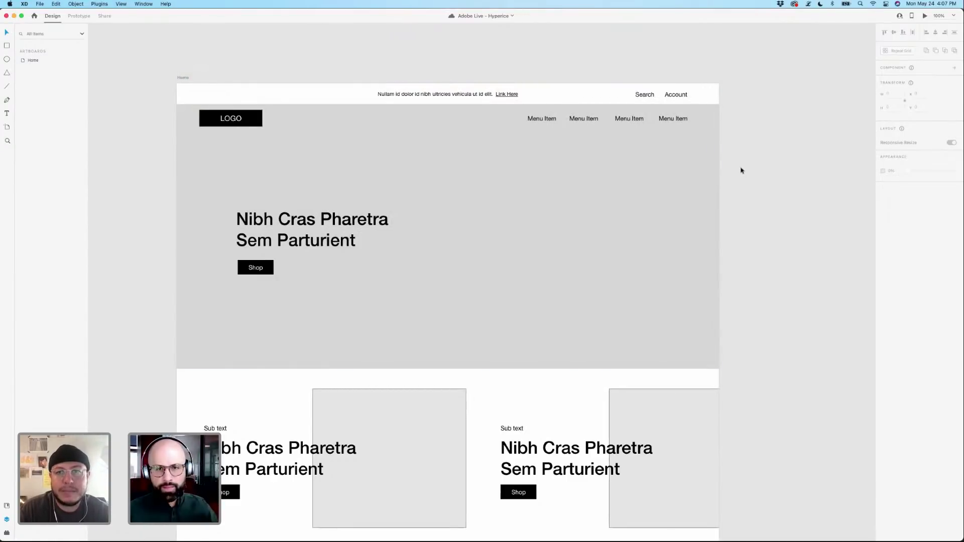
Duplicate the Home artboard with the complete wireframe.
{"action": "scroll", "coordinate": [740, 171], "scroll_direction": "down", "scroll_amount": 5}
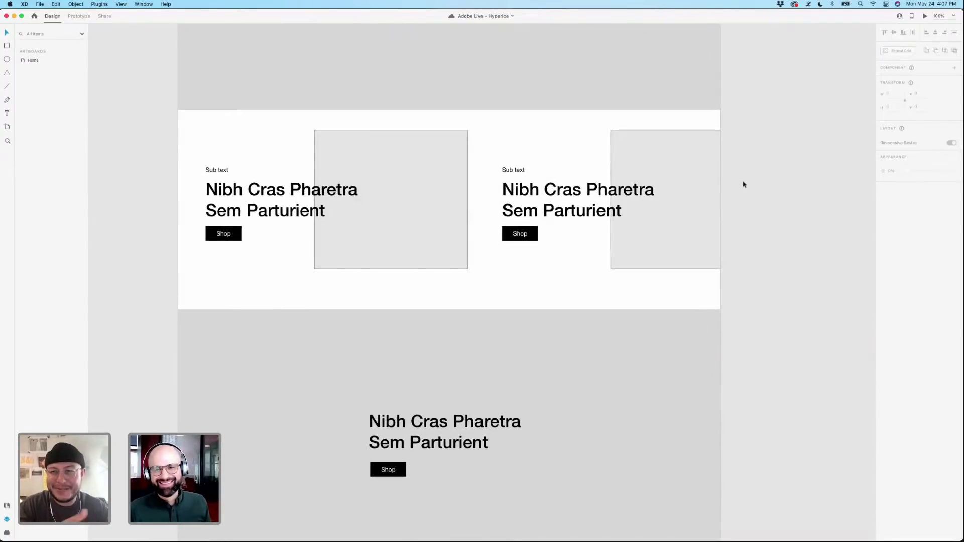
{"action": "scroll", "coordinate": [743, 191], "scroll_direction": "down", "scroll_amount": 3}
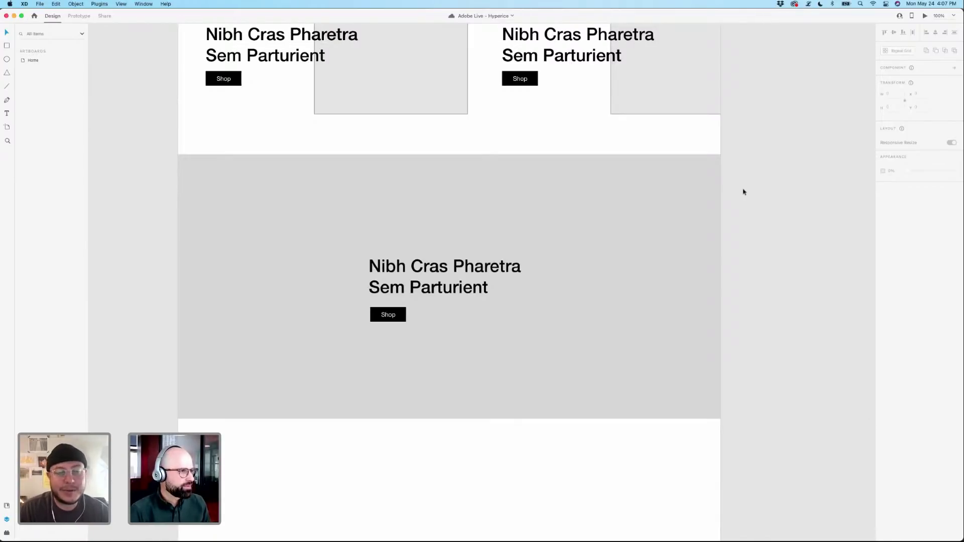
{"action": "scroll", "coordinate": [744, 191], "scroll_direction": "up", "scroll_amount": 10}
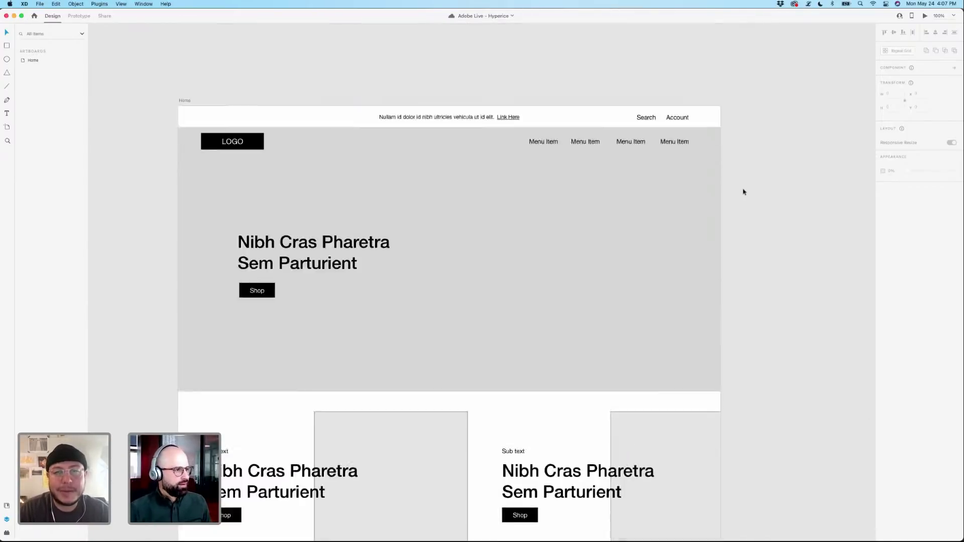
{"action": "left_click", "coordinate": [181, 228]}
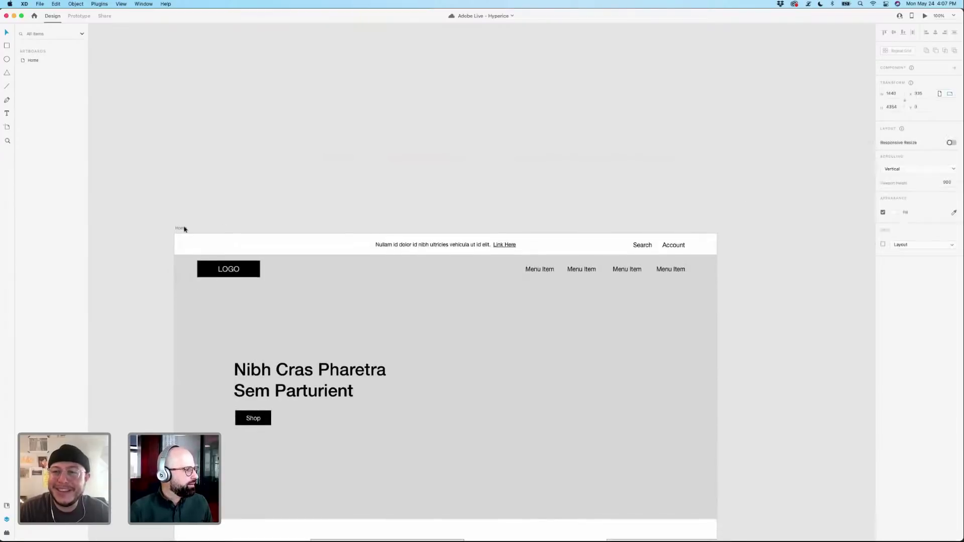
{"action": "scroll", "coordinate": [342, 196], "scroll_direction": "down", "scroll_amount": 2}
{"action": "scroll", "coordinate": [342, 196], "scroll_direction": "right", "scroll_amount": 1}
{"action": "key", "text": "super+d"}
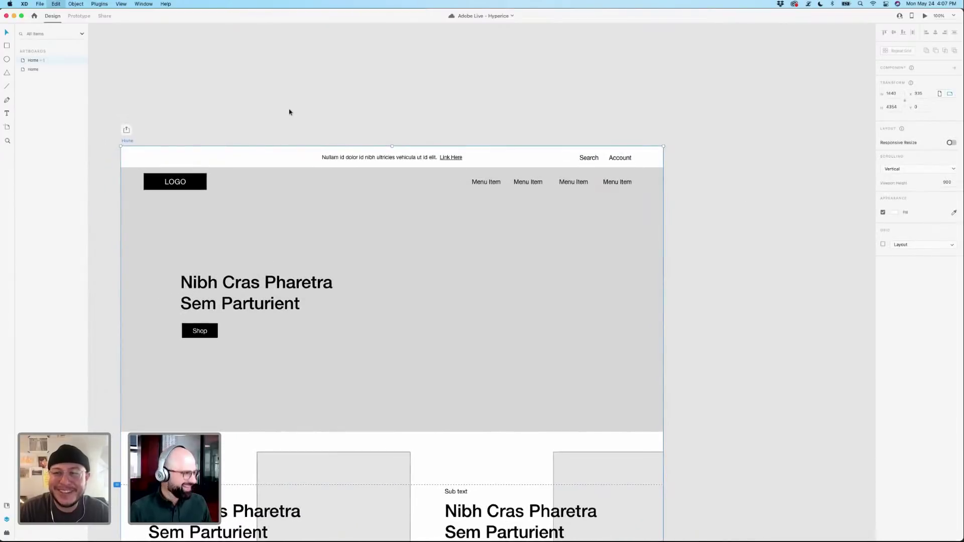
Move the duplicated artboard horizontally to X 1921 to widen its gap to the original, keeping their tops aligned.
{"action": "scroll", "coordinate": [413, 127], "scroll_direction": "right", "scroll_amount": 10}
{"action": "scroll", "coordinate": [413, 127], "scroll_direction": "down", "scroll_amount": 4}
{"action": "scroll", "coordinate": [413, 129], "scroll_direction": "up", "scroll_amount": 4}
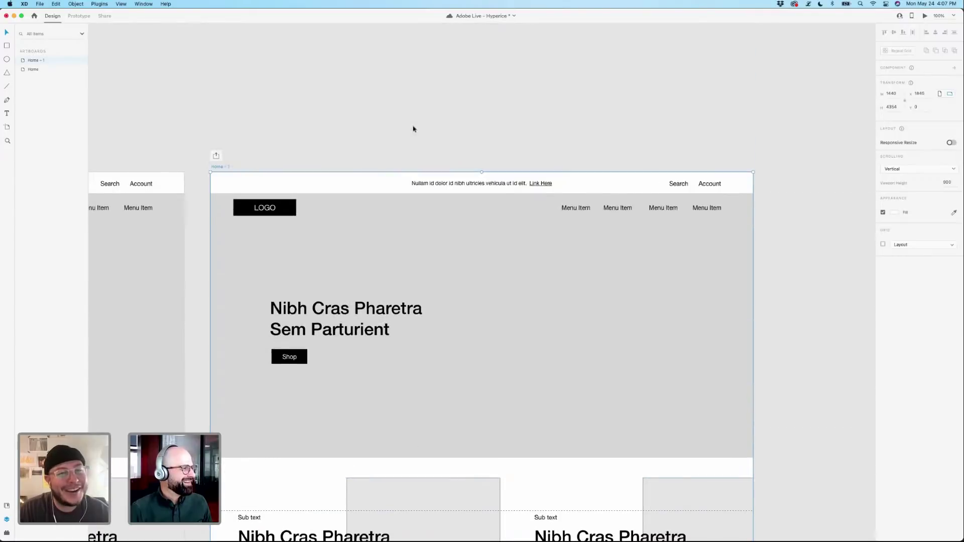
{"action": "left_click", "coordinate": [226, 142]}
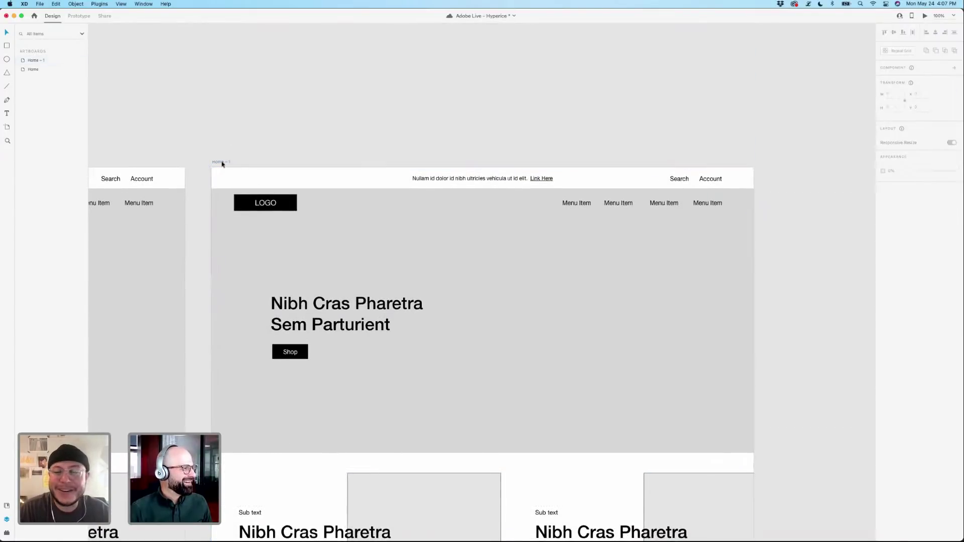
{"action": "left_click", "coordinate": [221, 162]}
{"action": "left_click_drag", "start_coordinate": [222, 163], "coordinate": [251, 163]}
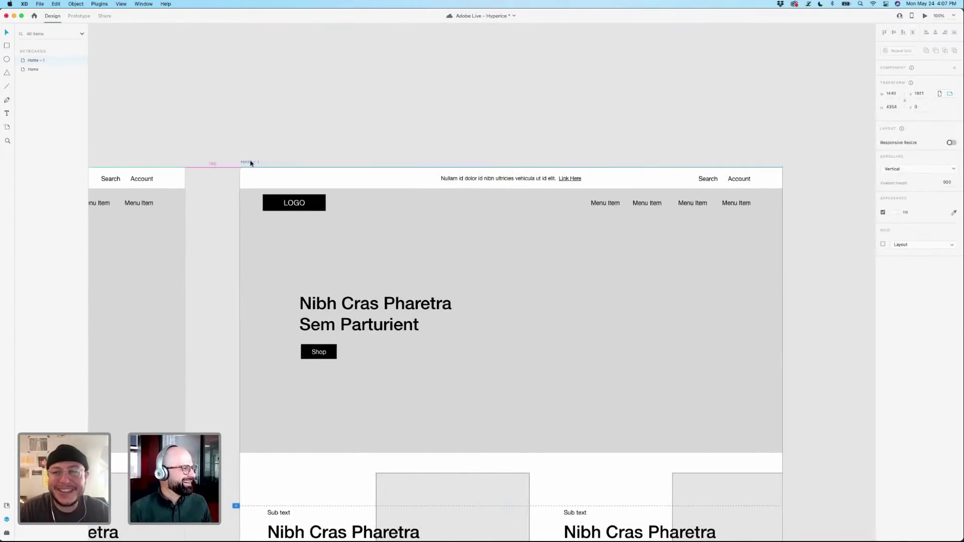
Delete all the wireframe content from the original Home artboard, leaving it blank.
{"action": "left_click_drag", "start_coordinate": [294, 116], "coordinate": [501, 96]}
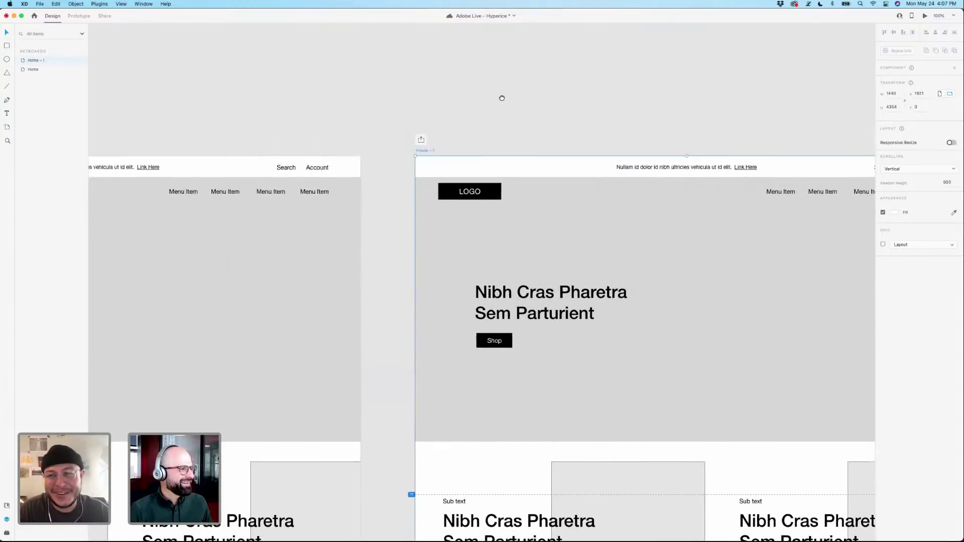
{"action": "left_click_drag", "start_coordinate": [398, 97], "coordinate": [548, 83]}
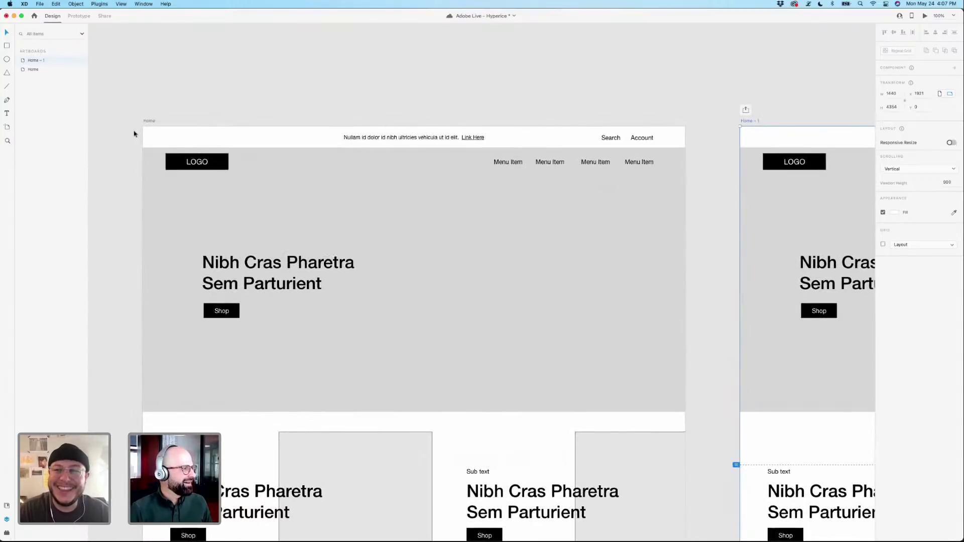
{"action": "left_click_drag", "start_coordinate": [134, 135], "coordinate": [704, 427]}
{"action": "scroll", "coordinate": [710, 459], "scroll_direction": "down", "scroll_amount": 10}
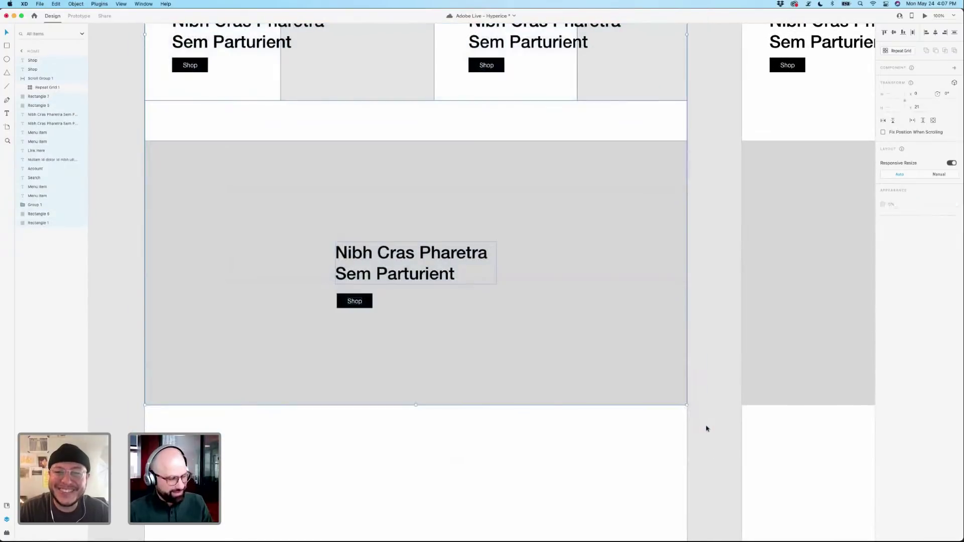
{"action": "key", "text": "Delete"}
{"action": "scroll", "coordinate": [706, 428], "scroll_direction": "up", "scroll_amount": 10}
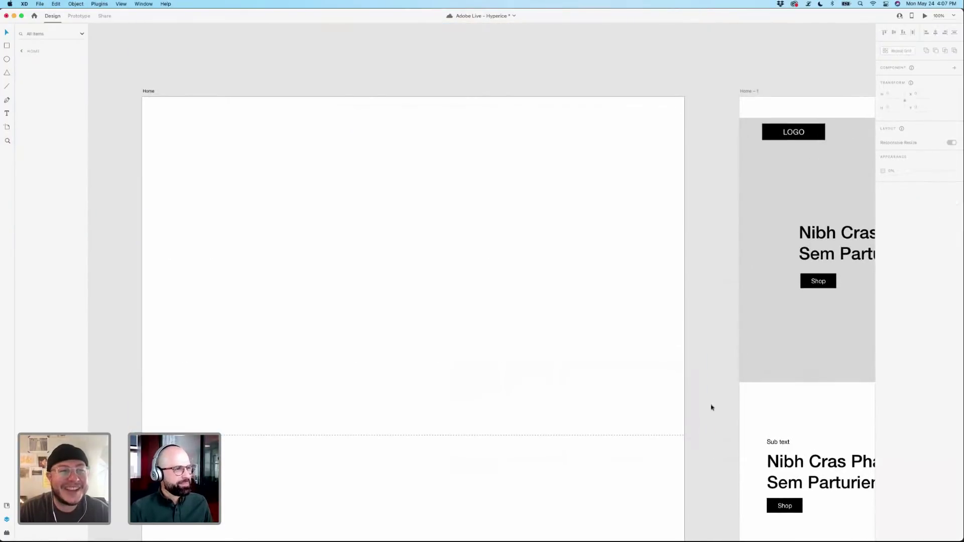
Rename the duplicated artboard as Wireframe - Home.
{"action": "left_click", "coordinate": [747, 91]}
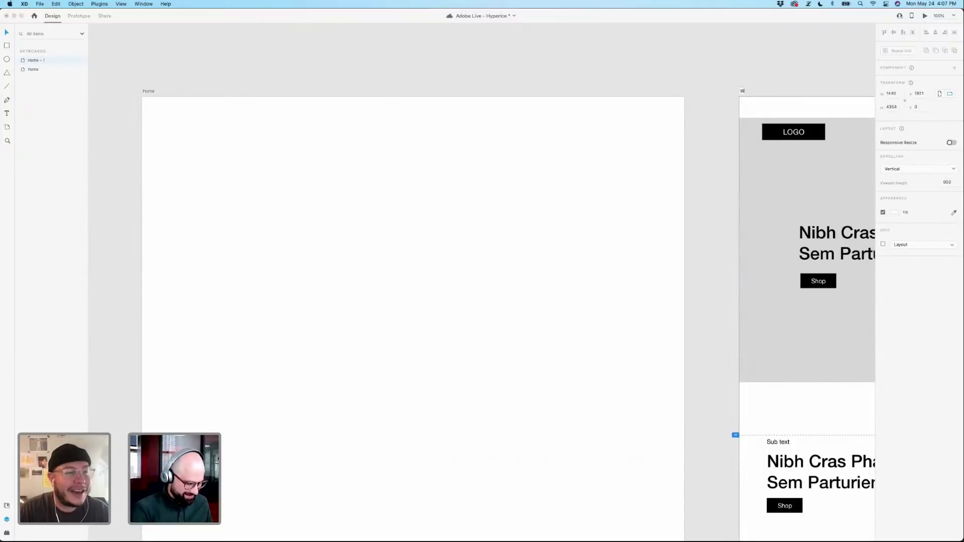
{"action": "type", "text": "Wireframe - Home"}
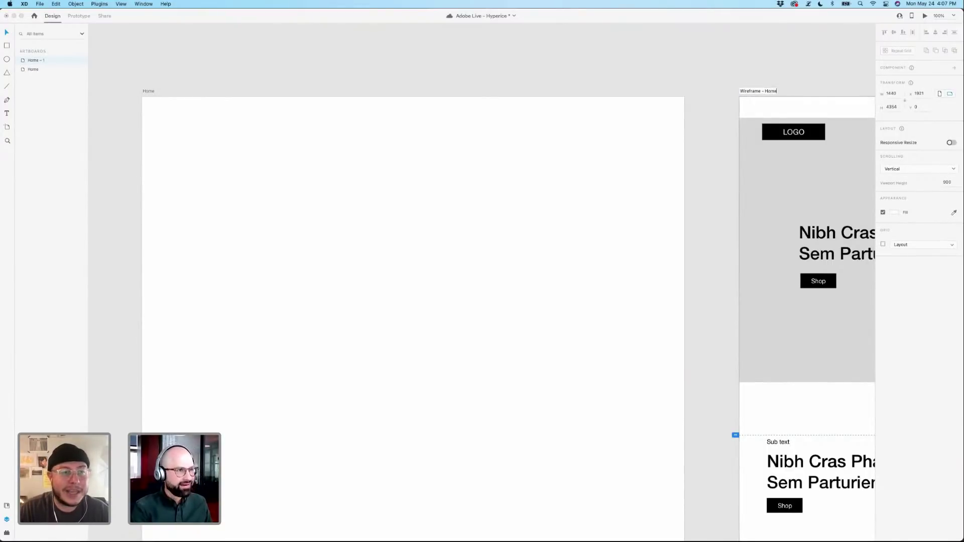
{"action": "key", "text": "Return"}
{"action": "left_click", "coordinate": [565, 62]}
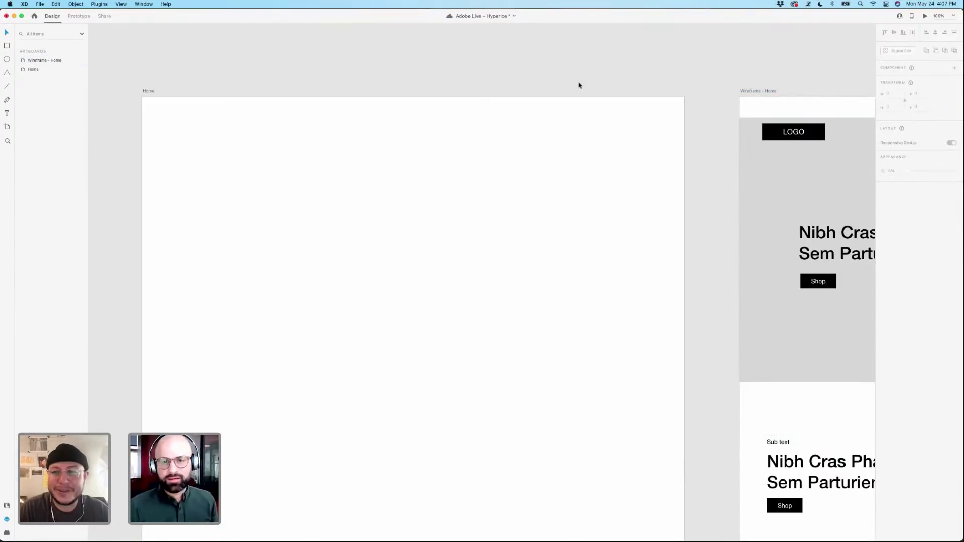
Examine the Wireframe - Home artboard from its top bar and hero down to the second promotional block.
{"action": "left_click_drag", "start_coordinate": [574, 77], "coordinate": [409, 52]}
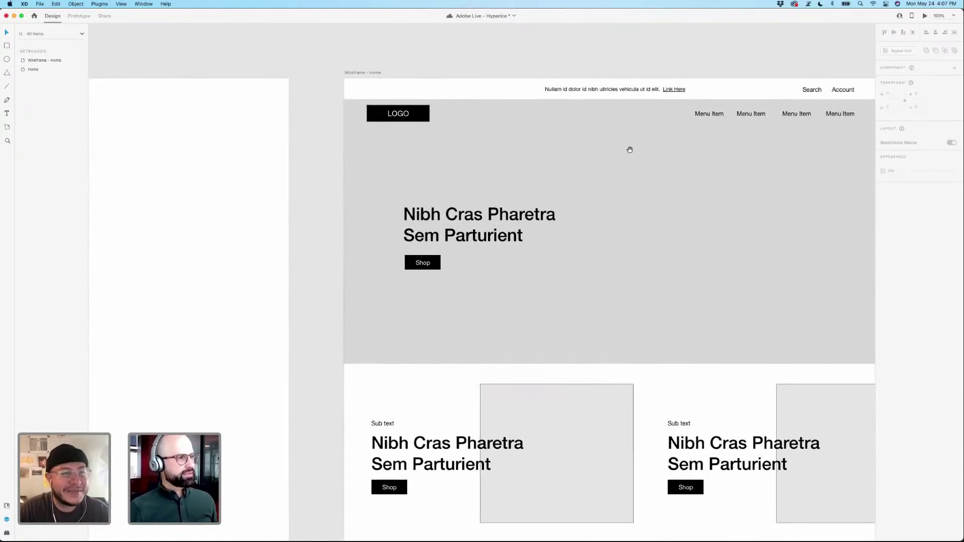
{"action": "left_click_drag", "start_coordinate": [629, 149], "coordinate": [522, 103]}
{"action": "scroll", "coordinate": [572, 157], "scroll_direction": "up", "scroll_amount": 5}
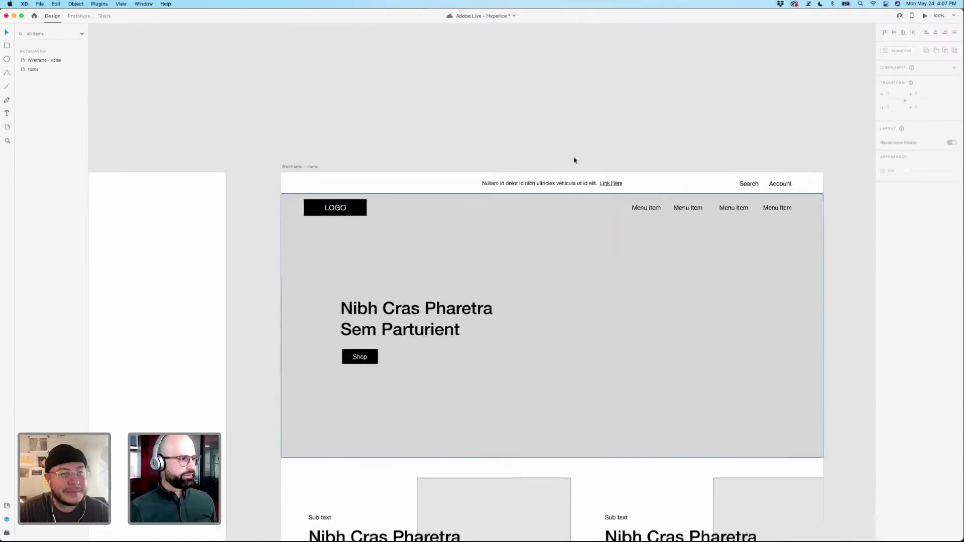
{"action": "scroll", "coordinate": [575, 160], "scroll_direction": "down", "scroll_amount": 4}
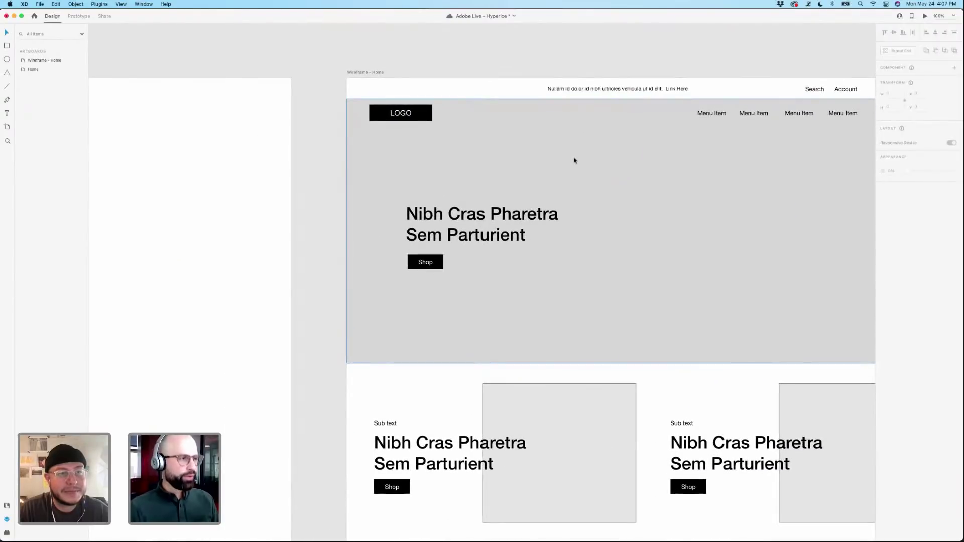
{"action": "scroll", "coordinate": [575, 160], "scroll_direction": "right", "scroll_amount": 2}
{"action": "scroll", "coordinate": [574, 160], "scroll_direction": "down", "scroll_amount": 9}
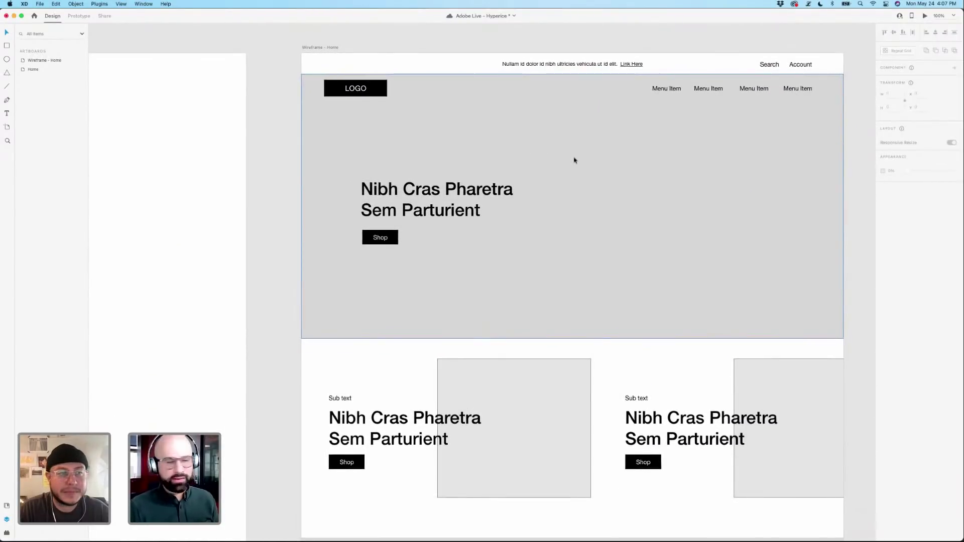
{"action": "scroll", "coordinate": [574, 160], "scroll_direction": "down", "scroll_amount": 8}
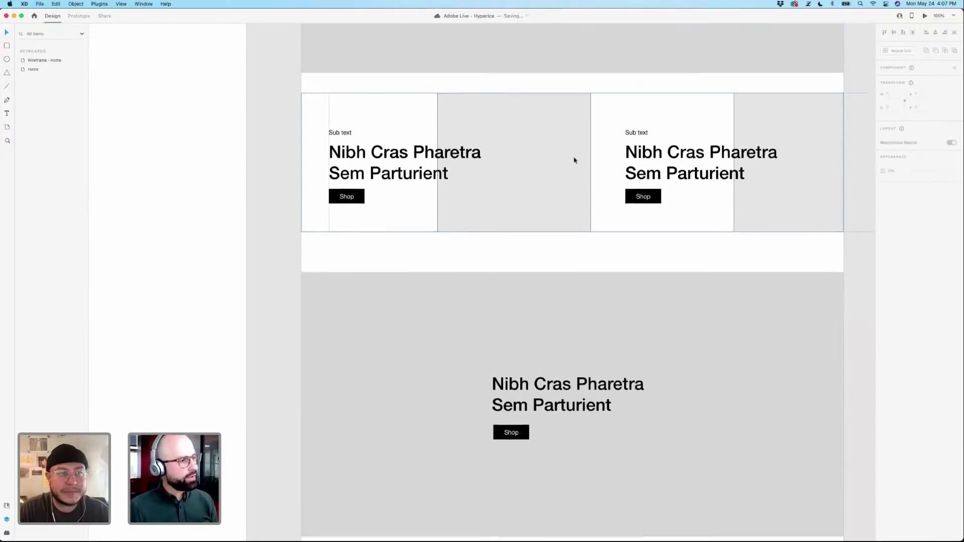
{"action": "scroll", "coordinate": [574, 160], "scroll_direction": "up", "scroll_amount": 11}
{"action": "scroll", "coordinate": [575, 161], "scroll_direction": "up", "scroll_amount": 6}
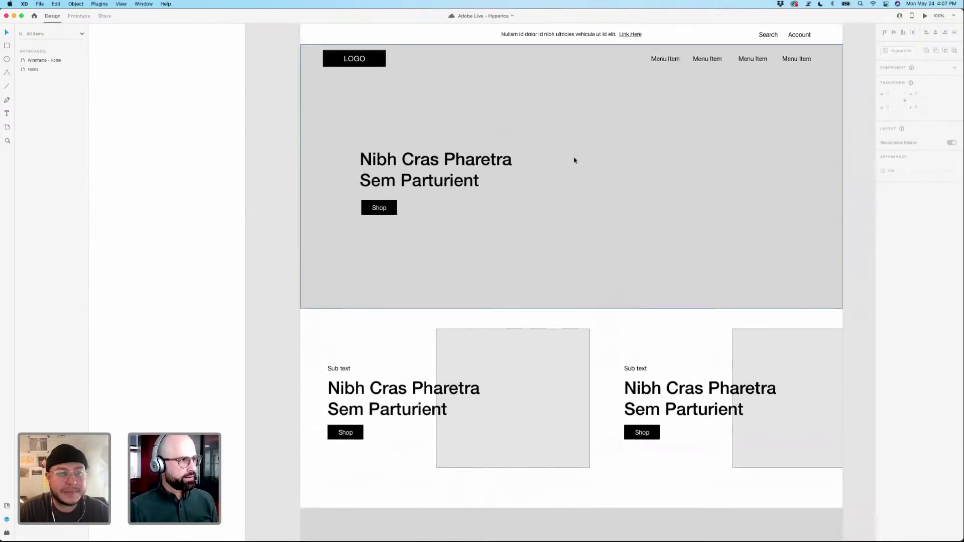
{"action": "scroll", "coordinate": [575, 160], "scroll_direction": "right", "scroll_amount": 1}
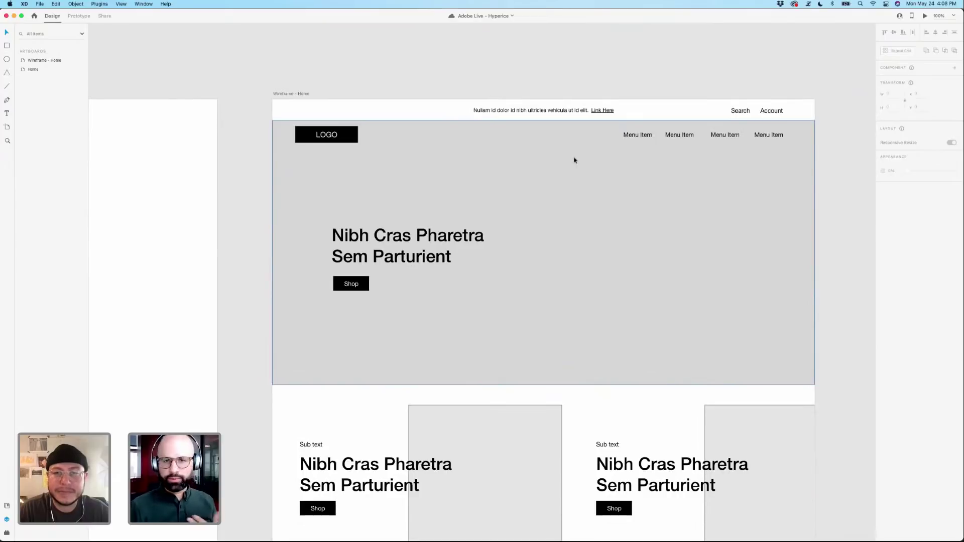
{"action": "left_click", "coordinate": [286, 95]}
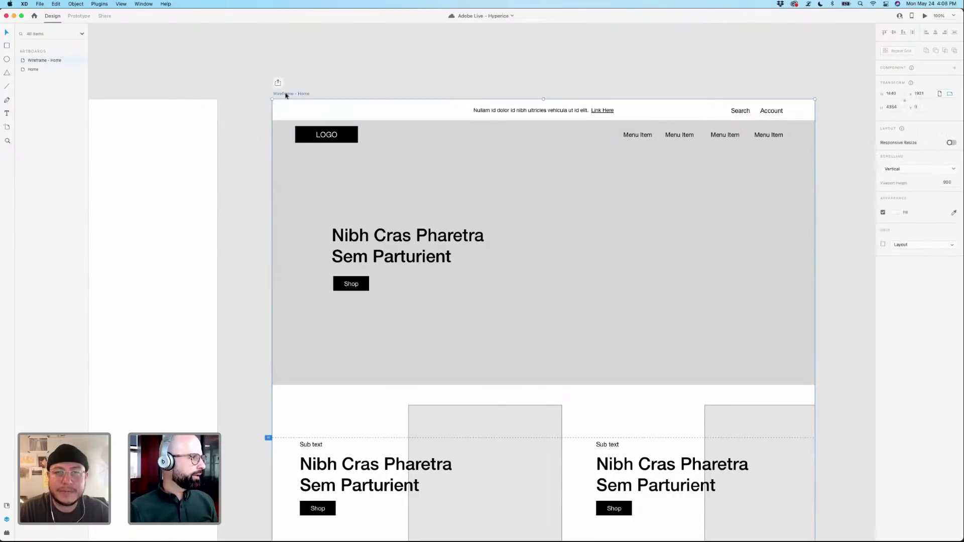
{"action": "left_click", "coordinate": [339, 81]}
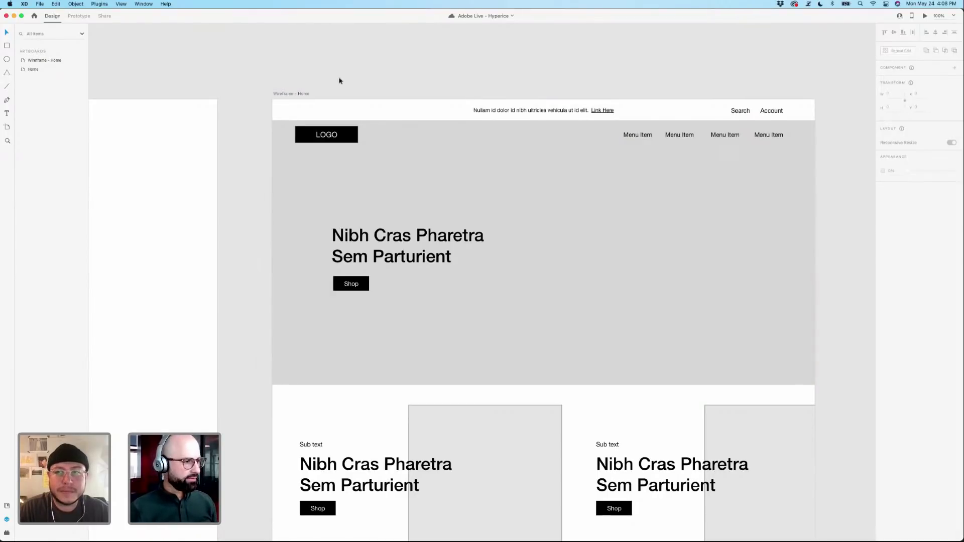
{"action": "scroll", "coordinate": [339, 80], "scroll_direction": "down", "scroll_amount": 3}
{"action": "scroll", "coordinate": [607, 171], "scroll_direction": "down", "scroll_amount": 2}
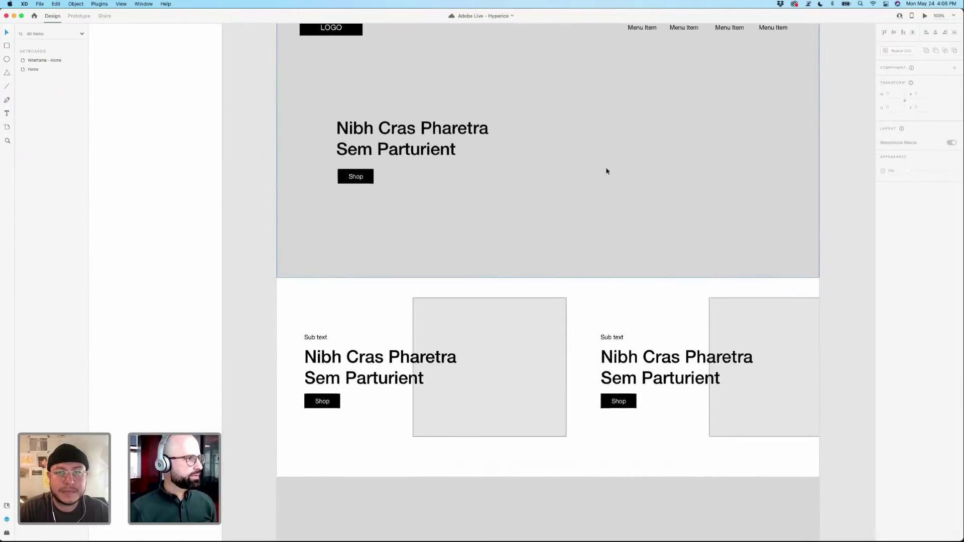
{"action": "scroll", "coordinate": [606, 171], "scroll_direction": "up", "scroll_amount": 3}
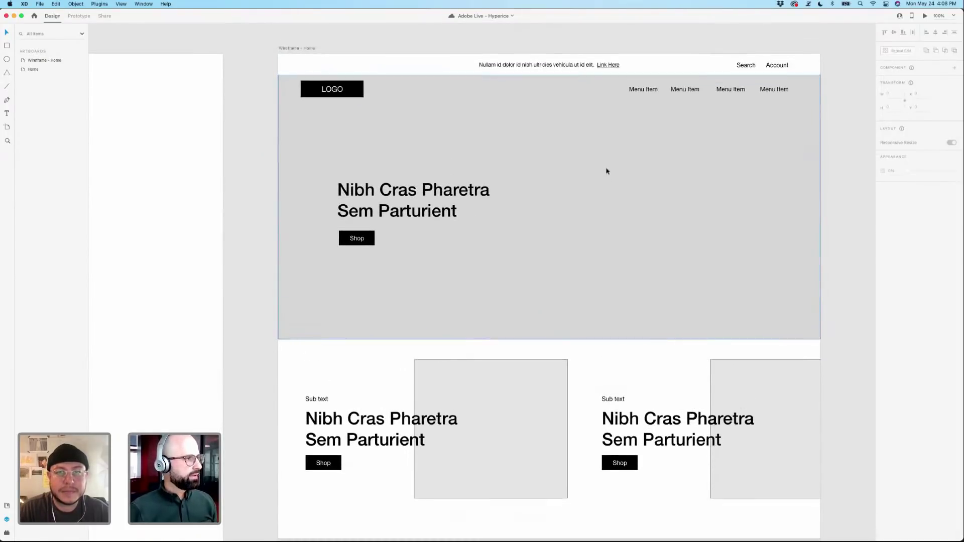
Look at the link sharing settings with the Wireframe - Home artboard selected, and return to designing at the blank Home artboard.
{"action": "left_click", "coordinate": [296, 48]}
{"action": "left_click", "coordinate": [103, 16]}
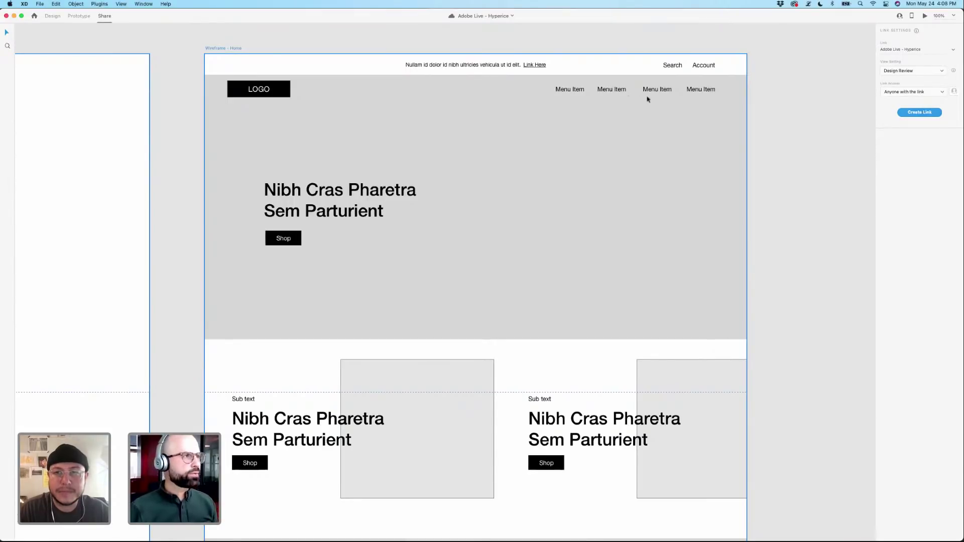
{"action": "left_click", "coordinate": [53, 15]}
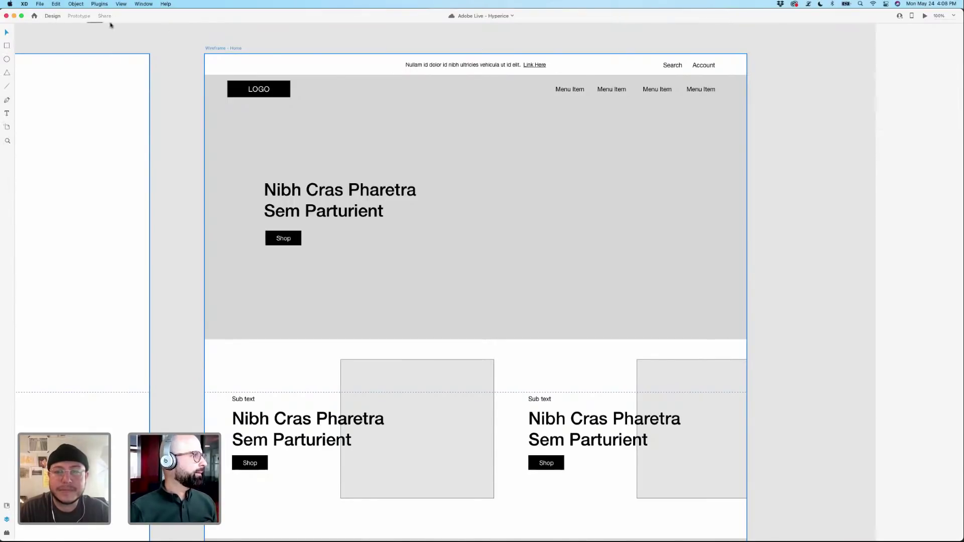
{"action": "left_click_drag", "start_coordinate": [304, 39], "coordinate": [514, 43]}
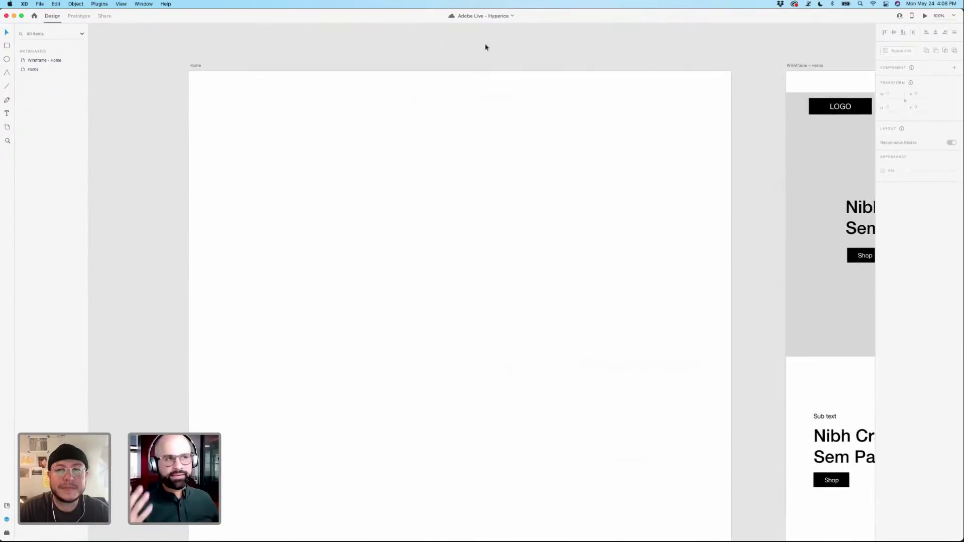
Show the column layout grid across the Home and Wireframe - Home artboards, toggling it off and back on to compare.
{"action": "left_click", "coordinate": [195, 66]}
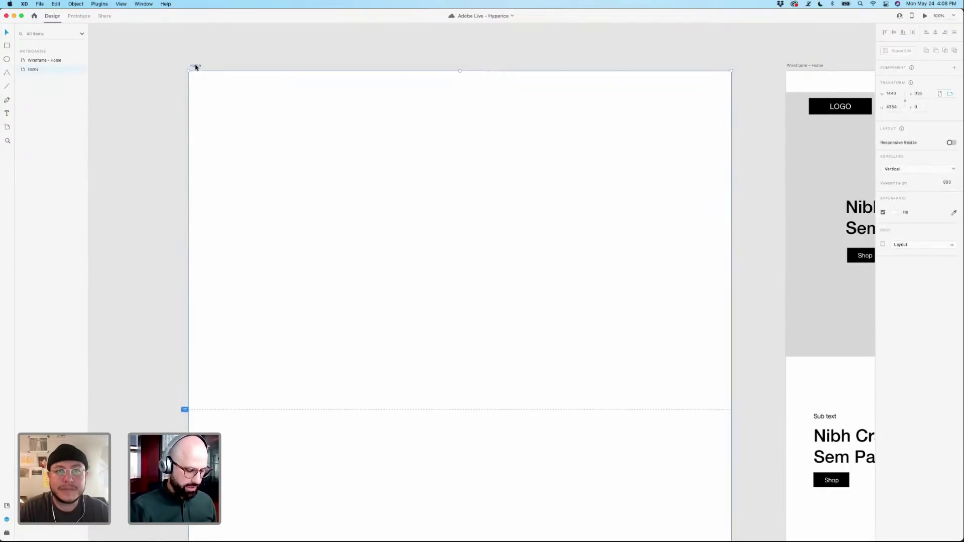
{"action": "key", "text": "super+shift+apostrophe"}
{"action": "left_click", "coordinate": [204, 60]}
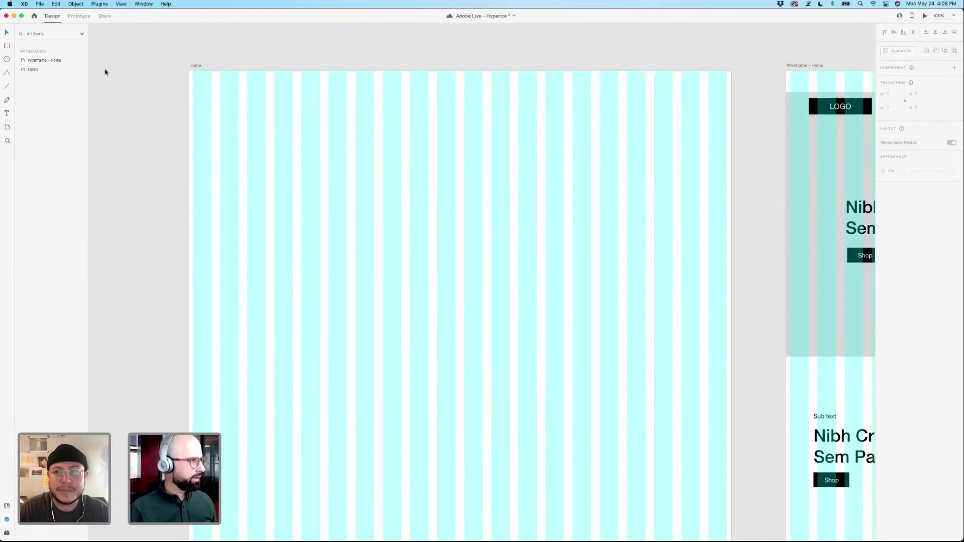
{"action": "left_click", "coordinate": [195, 66]}
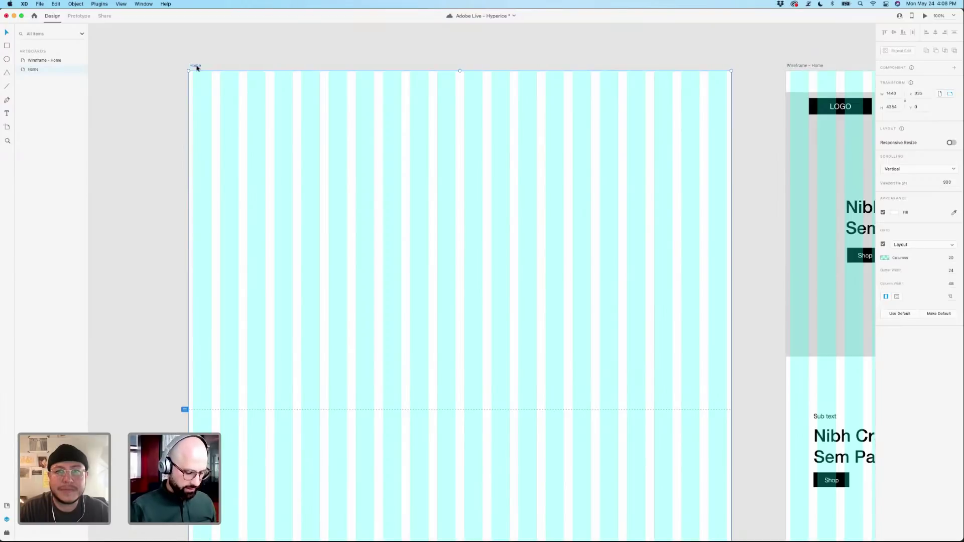
{"action": "key", "text": "super+shift+apostrophe"}
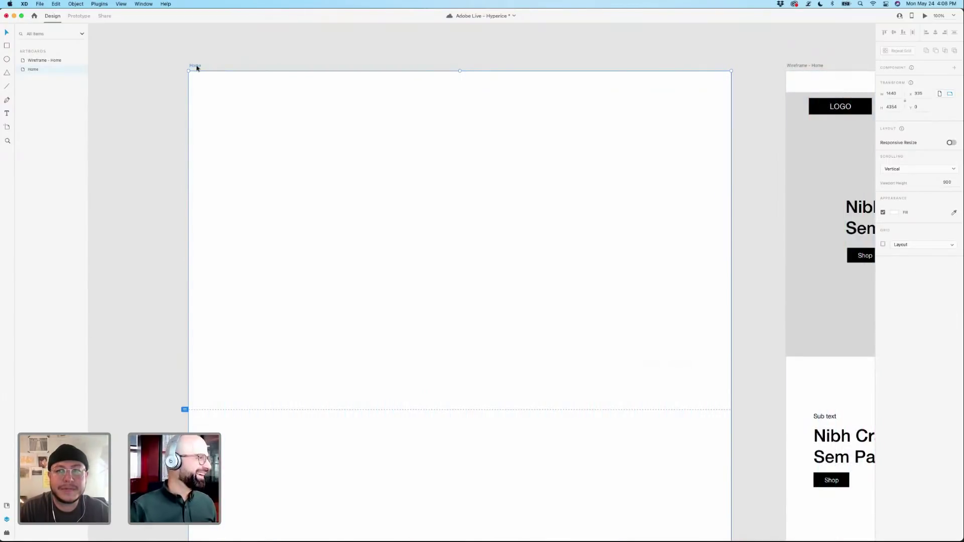
{"action": "key", "text": "super+shift+apostrophe"}
{"action": "key", "text": "super+shift+apostrophe"}
{"action": "key", "text": "super+shift+apostrophe"}
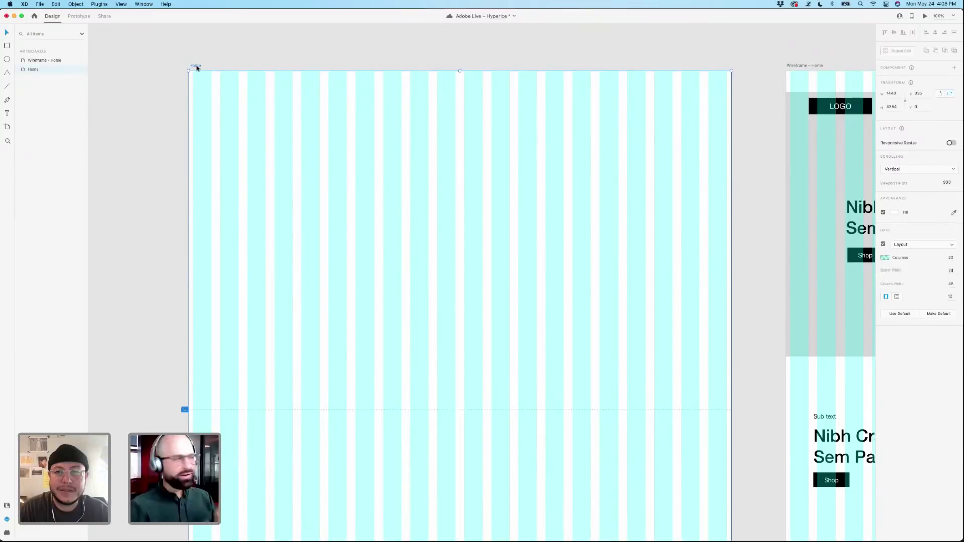
{"action": "left_click", "coordinate": [222, 63]}
{"action": "left_click_drag", "start_coordinate": [253, 56], "coordinate": [247, 54]}
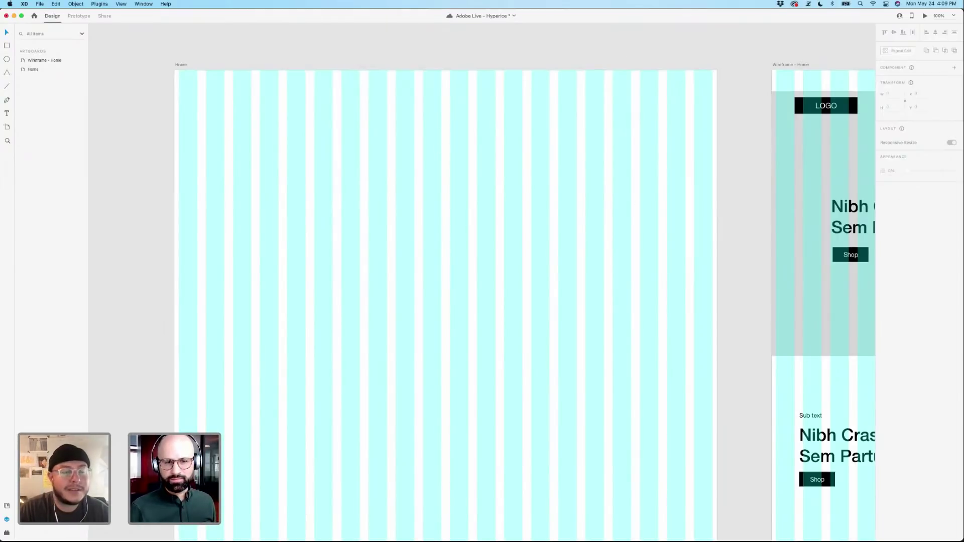
Switch to Illustrator, copy the Hyperice logo numbered 3 from the logo sheet, and return to the Home artboard in XD.
{"action": "key", "text": "super+Tab"}
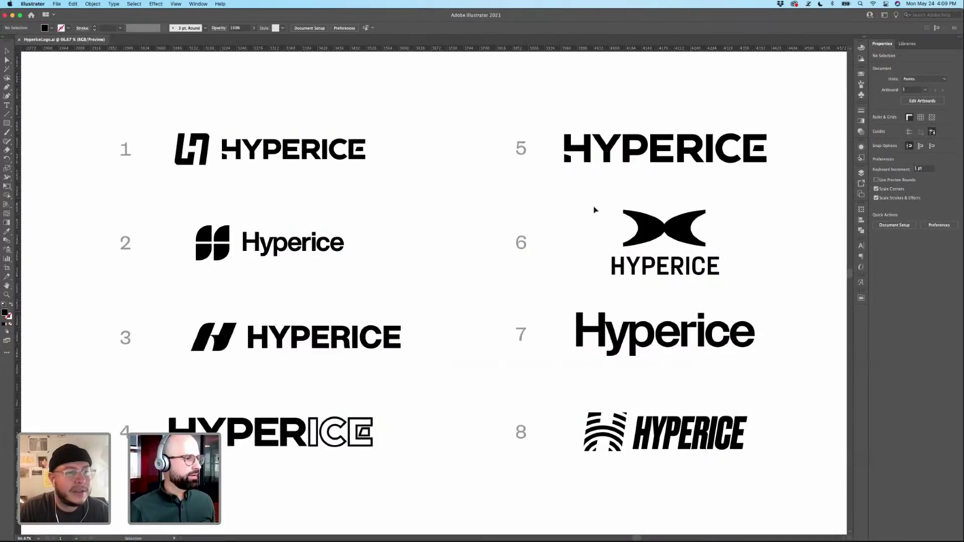
{"action": "left_click_drag", "start_coordinate": [168, 301], "coordinate": [414, 376]}
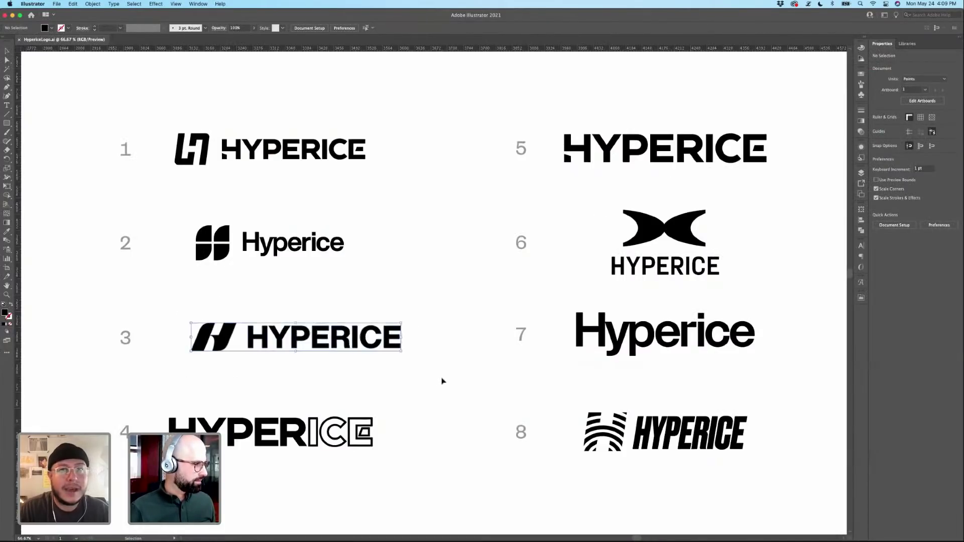
{"action": "key", "text": "a"}
{"action": "left_click", "coordinate": [442, 383]}
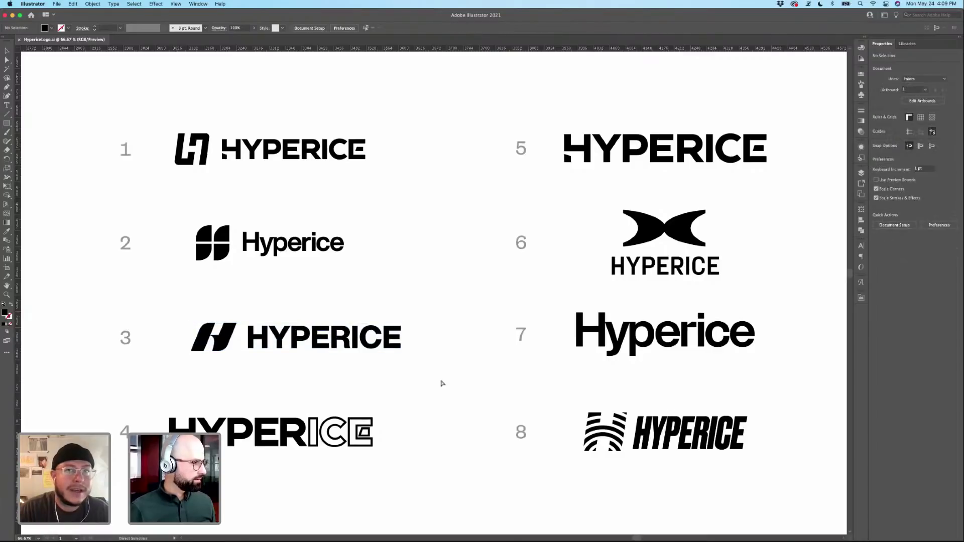
{"action": "key", "text": "super+Tab"}
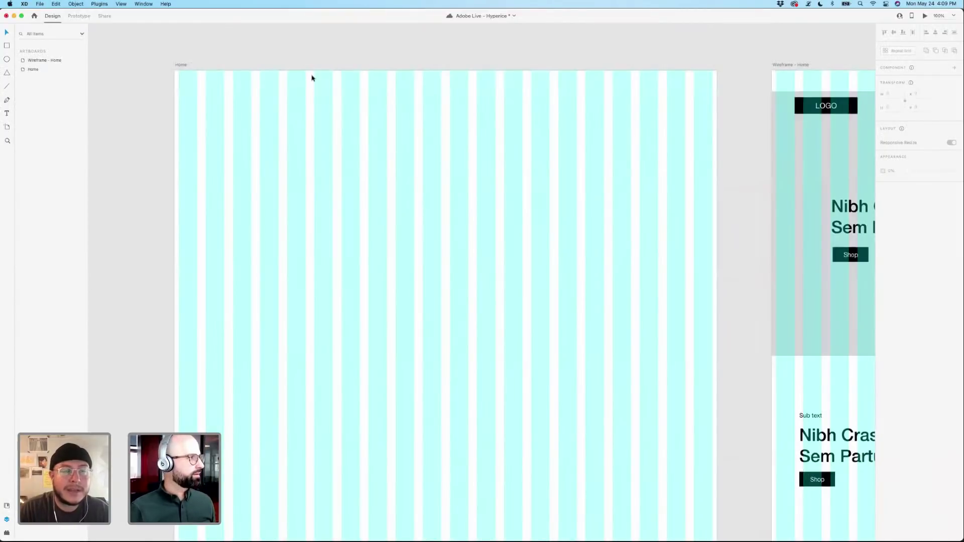
{"action": "key", "text": "super+Tab"}
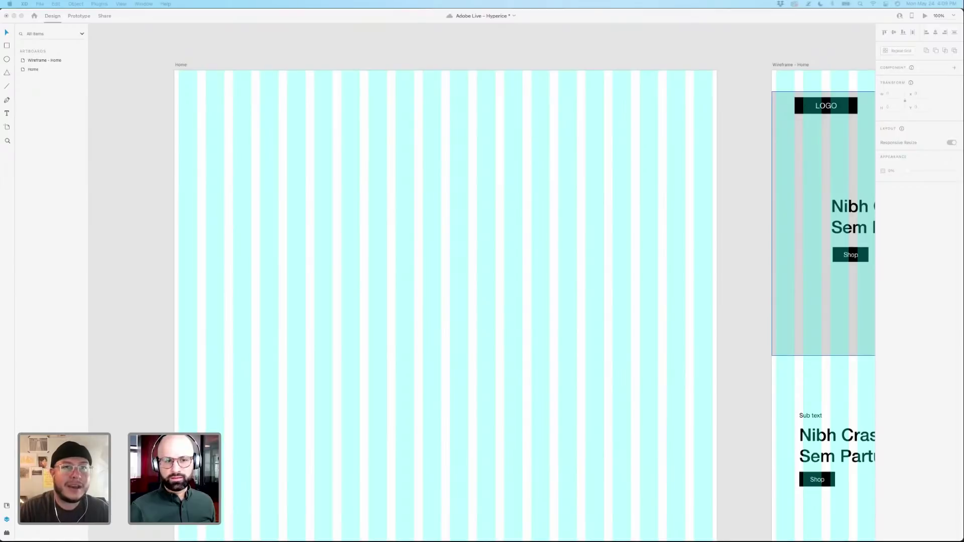
{"action": "left_click", "coordinate": [377, 182]}
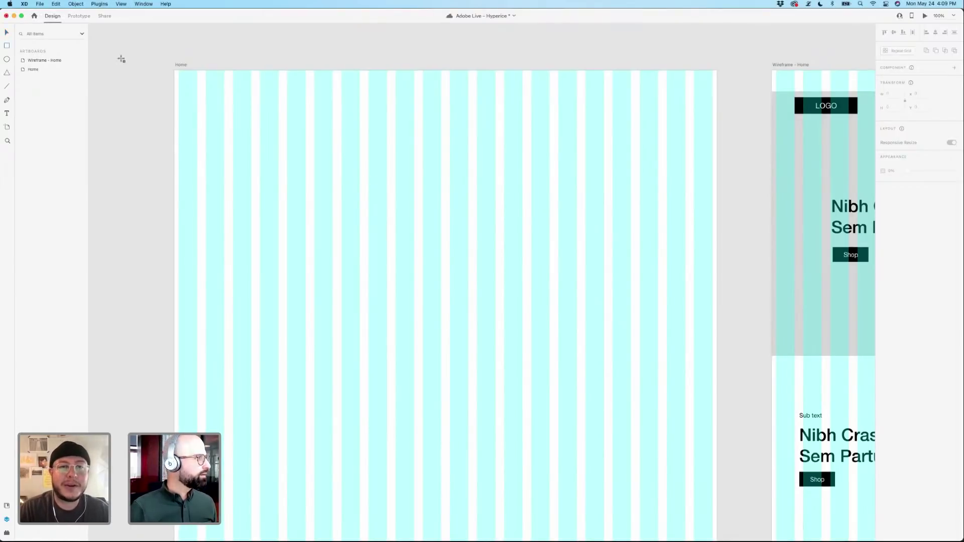
Draw a borderless rectangle from the upper-left corner of the Home artboard, with width 1440 and height 60.
{"action": "left_click_drag", "start_coordinate": [174, 71], "coordinate": [207, 91]}
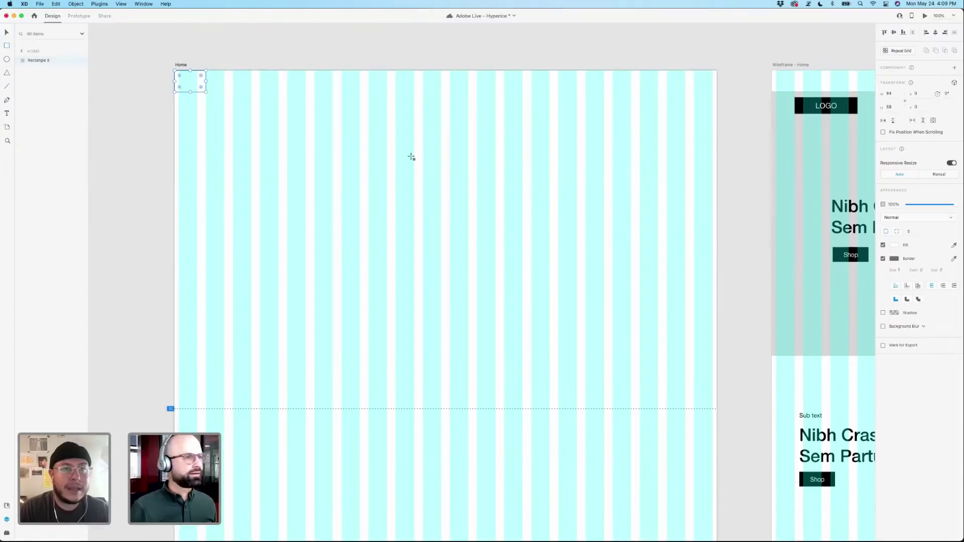
{"action": "left_click", "coordinate": [898, 107]}
{"action": "type", "text": "60"}
{"action": "key", "text": "Return"}
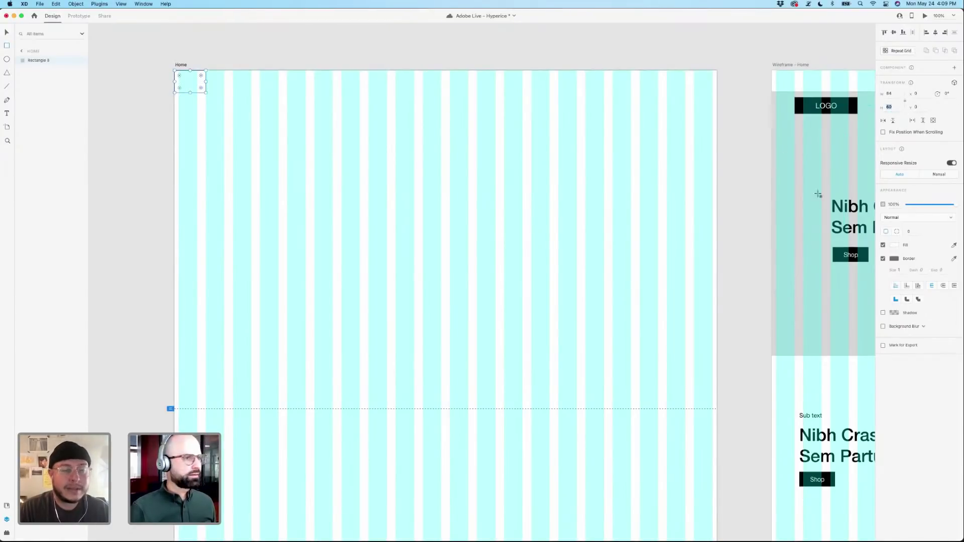
{"action": "left_click", "coordinate": [882, 259]}
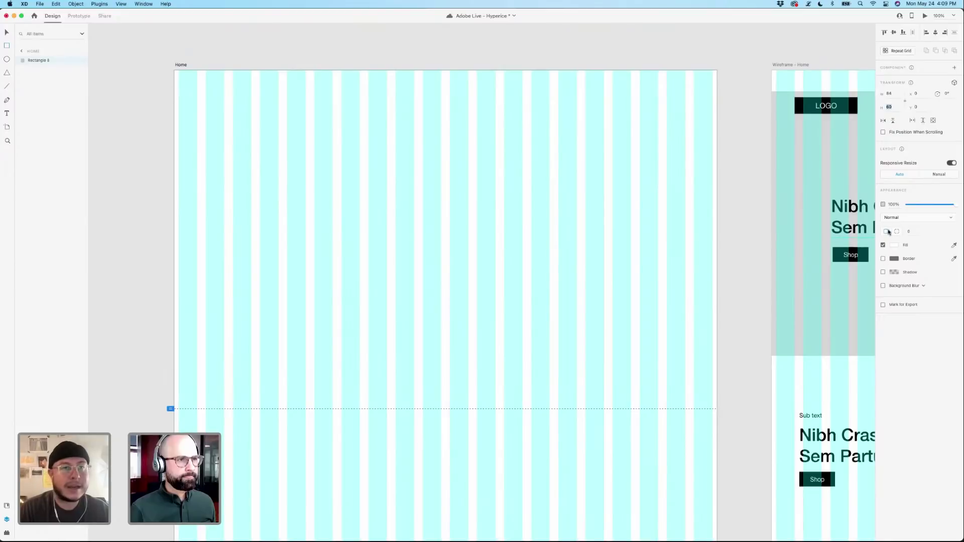
{"action": "left_click", "coordinate": [889, 94]}
{"action": "type", "text": "144"}
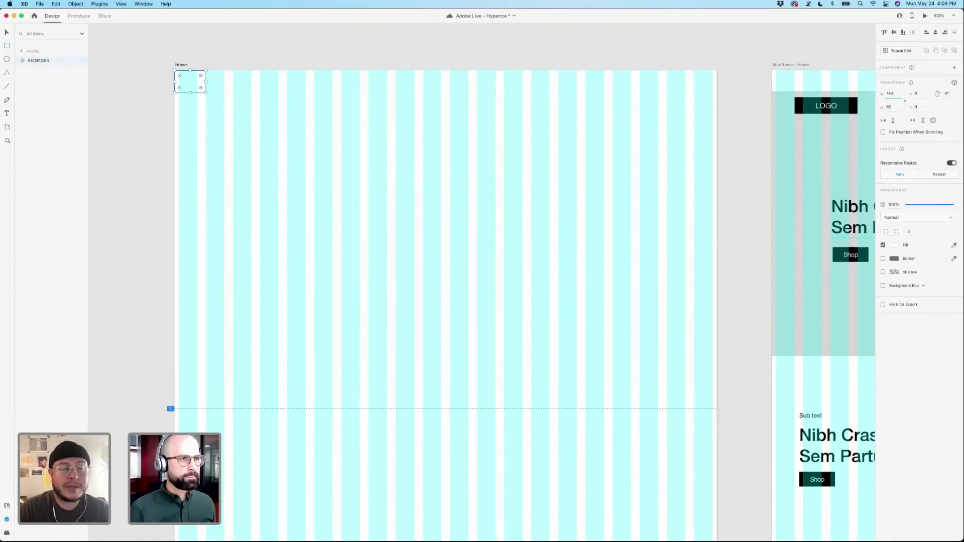
{"action": "type", "text": "0"}
{"action": "key", "text": "Return"}
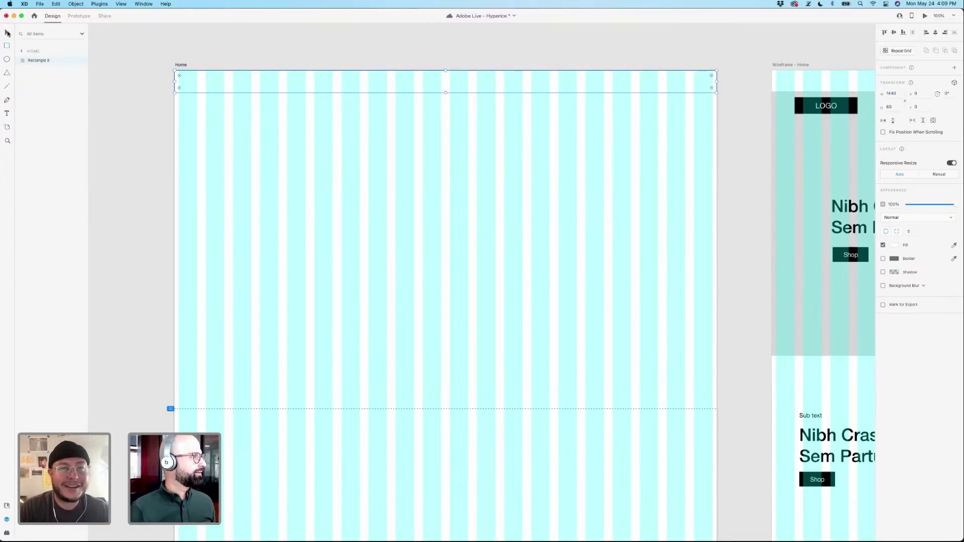
Paste the copied Hyperice logo into the Home artboard and move it near the upper-left corner, at about X 75, Y 90.
{"action": "left_click", "coordinate": [8, 32]}
{"action": "left_click", "coordinate": [253, 61]}
{"action": "left_click", "coordinate": [259, 82]}
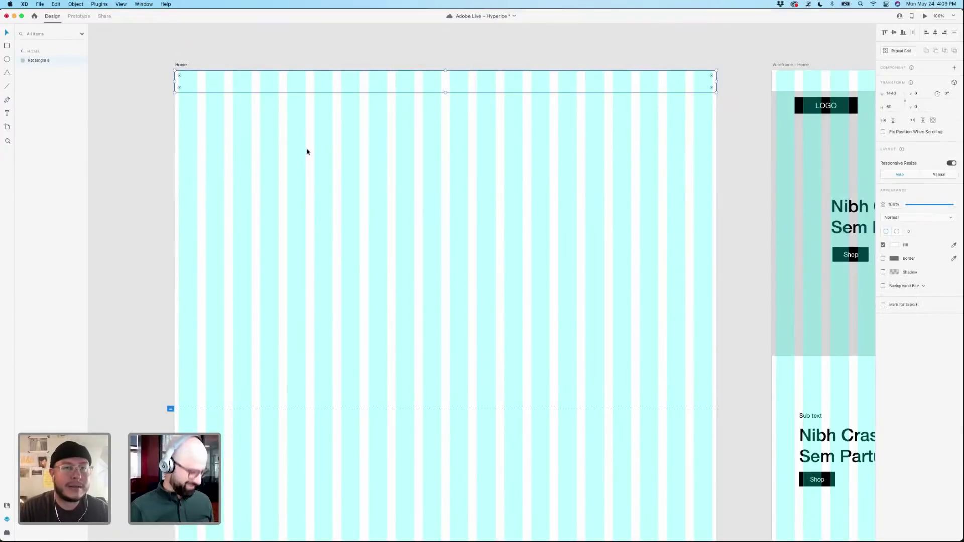
{"action": "key", "text": "super+c"}
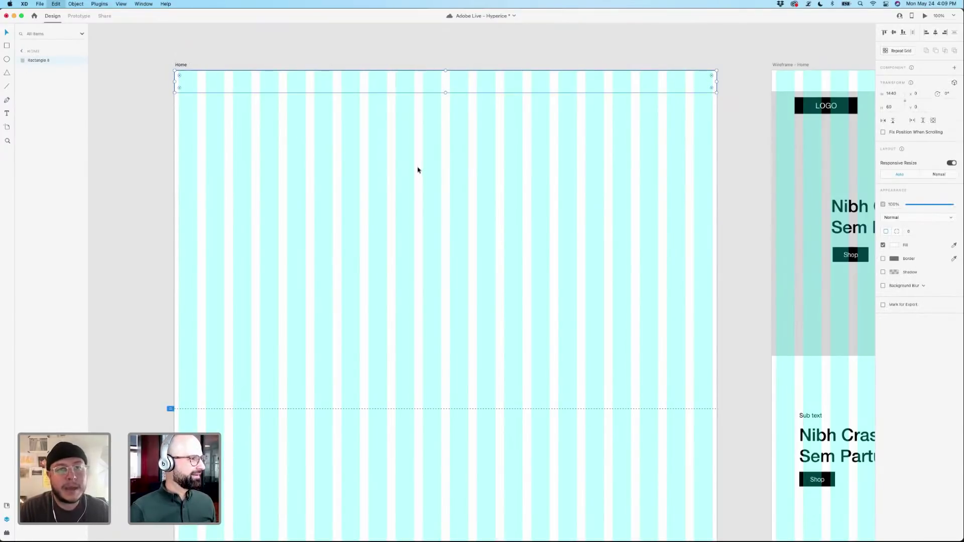
{"action": "key", "text": "Escape"}
{"action": "left_click", "coordinate": [354, 90]}
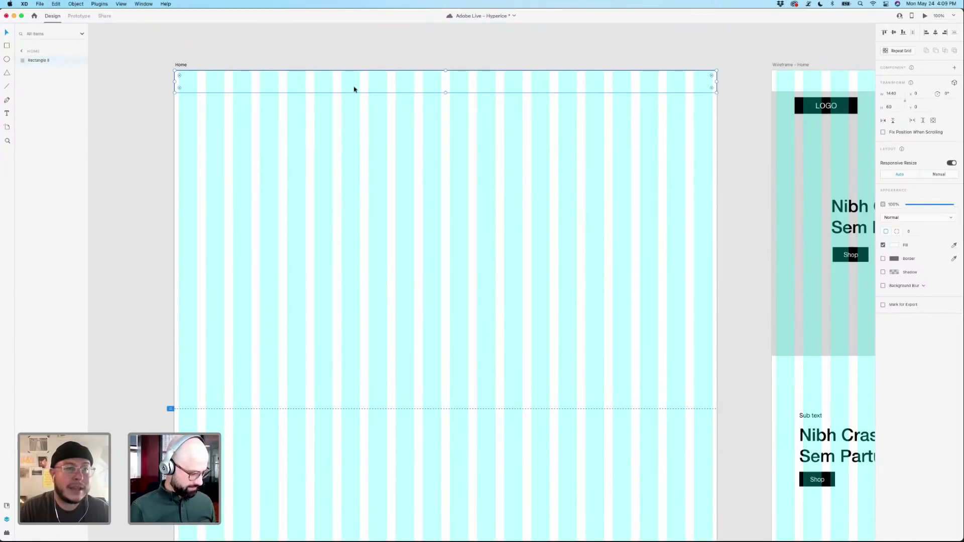
{"action": "key", "text": "super+v"}
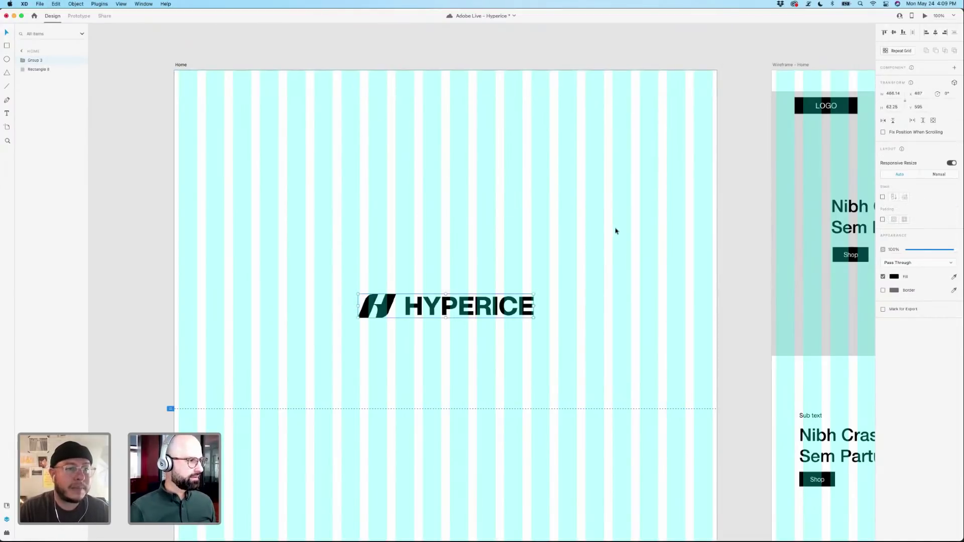
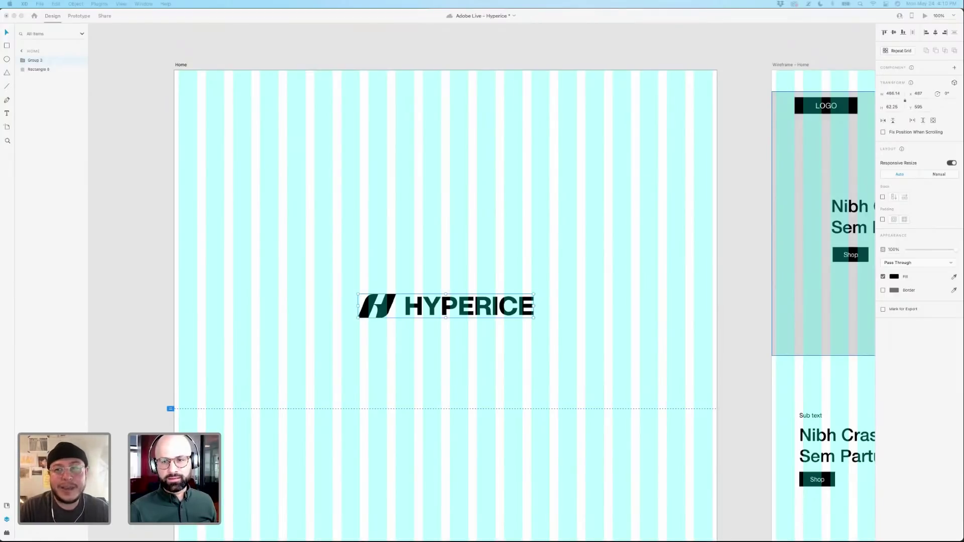
{"action": "left_click", "coordinate": [452, 233]}
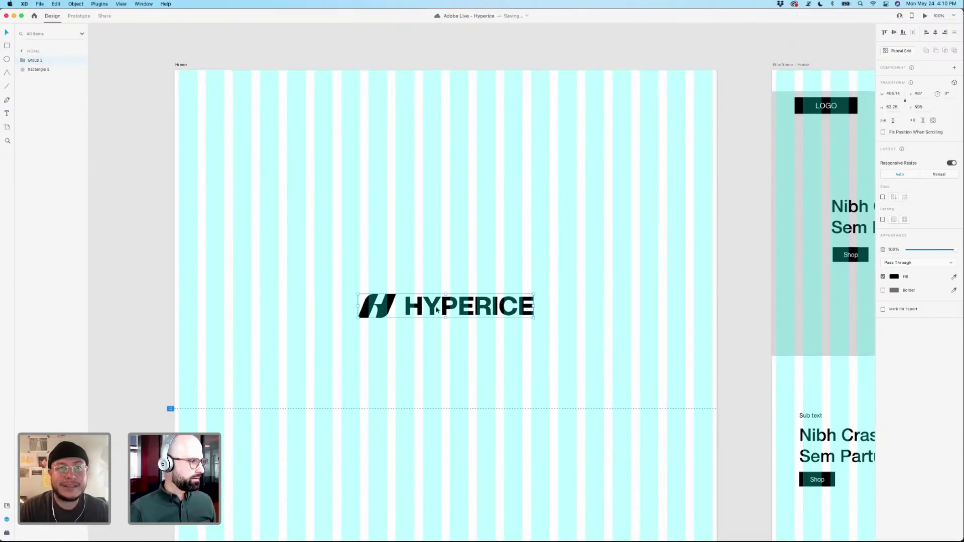
{"action": "left_click_drag", "start_coordinate": [436, 310], "coordinate": [280, 119]}
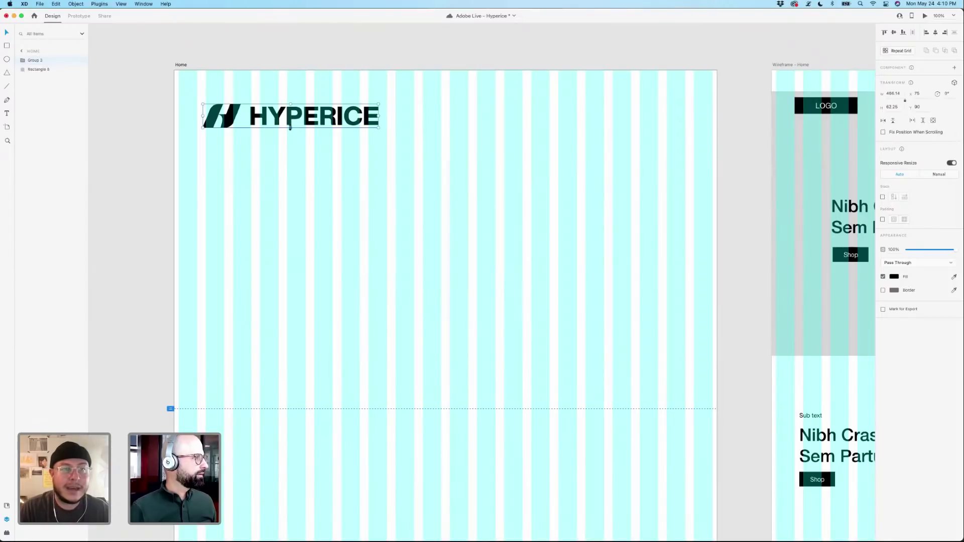
Select the pasted Hyperice logo on the Home artboard and save the document.
{"action": "left_click", "coordinate": [181, 65]}
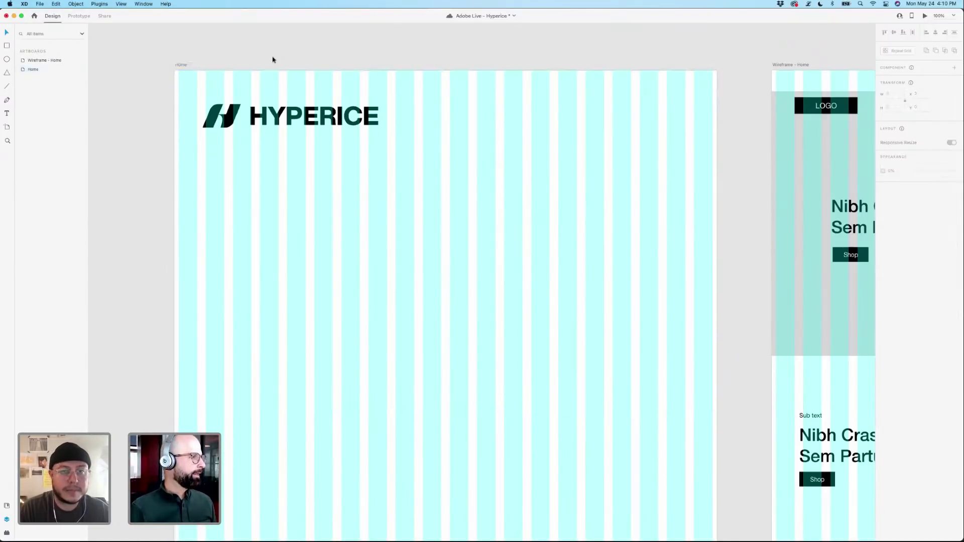
{"action": "left_click", "coordinate": [275, 104]}
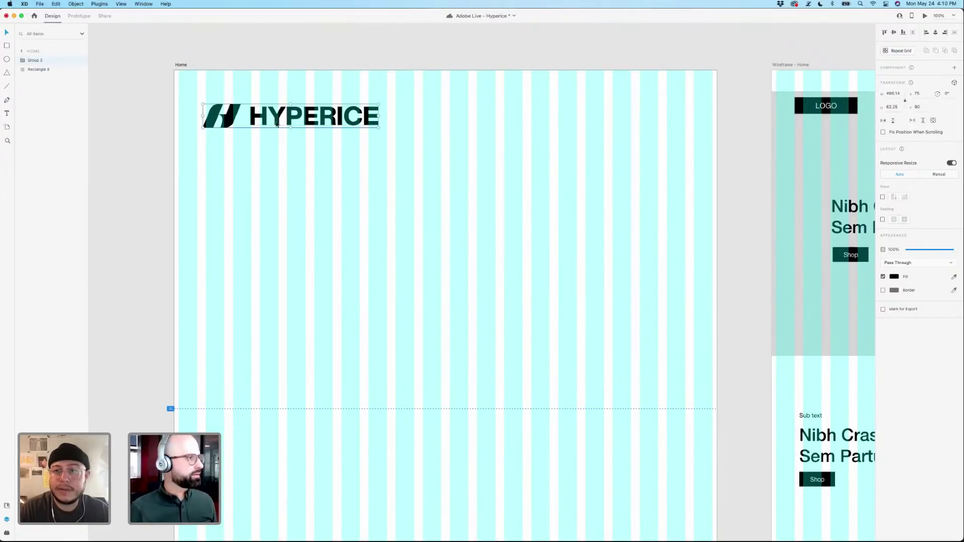
{"action": "key", "text": "super+s"}
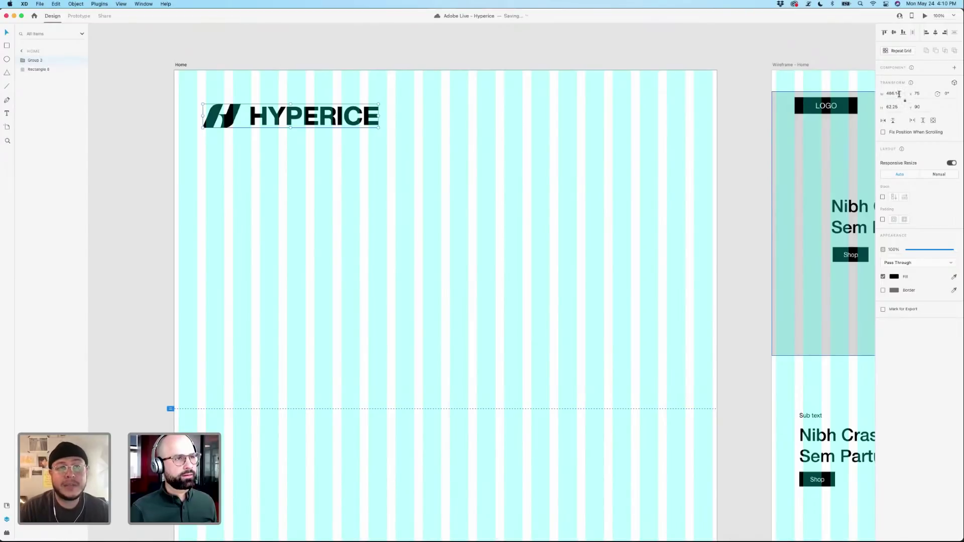
Try to set the Hyperice logo's width to 140 with its proportions locked.
{"action": "left_click", "coordinate": [896, 93]}
{"action": "type", "text": "14"}
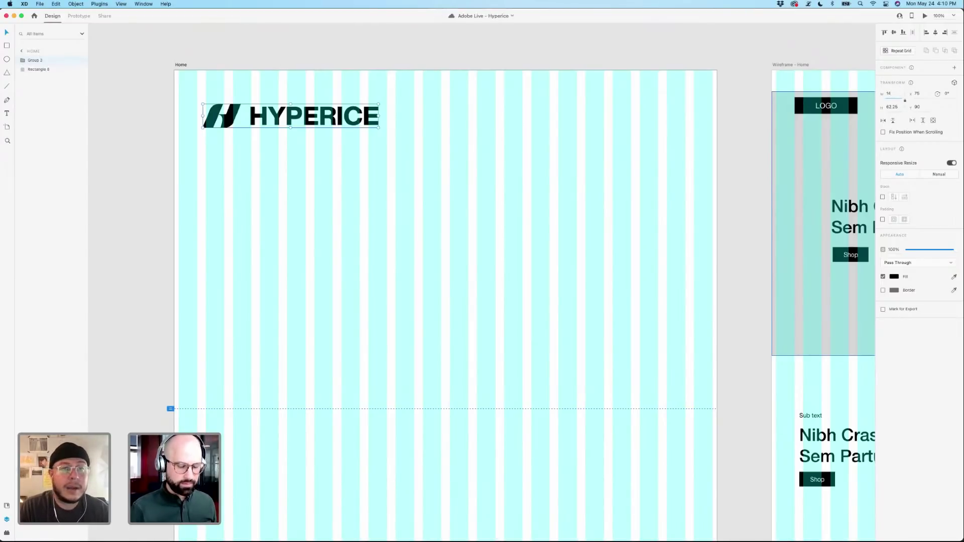
{"action": "type", "text": "0"}
{"action": "key", "text": "Return"}
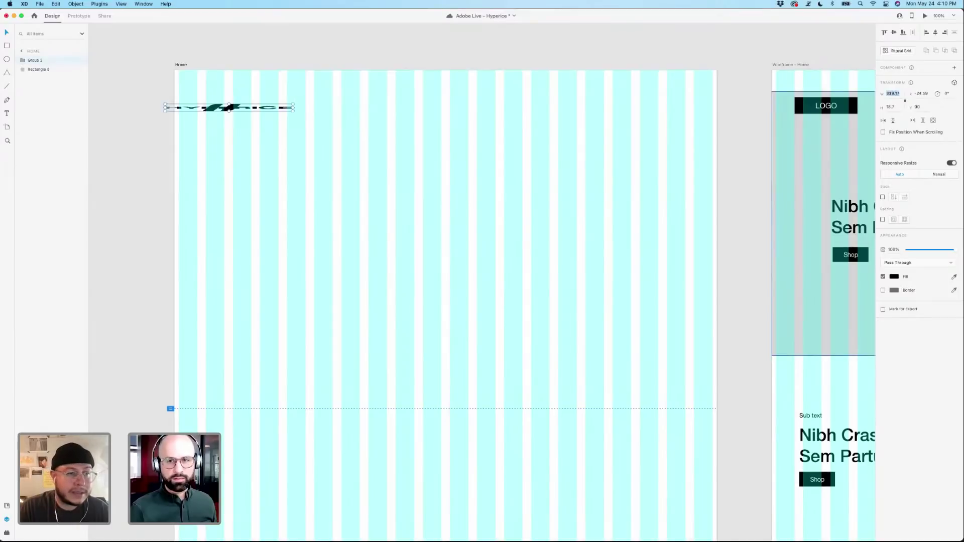
{"action": "key", "text": "super+z"}
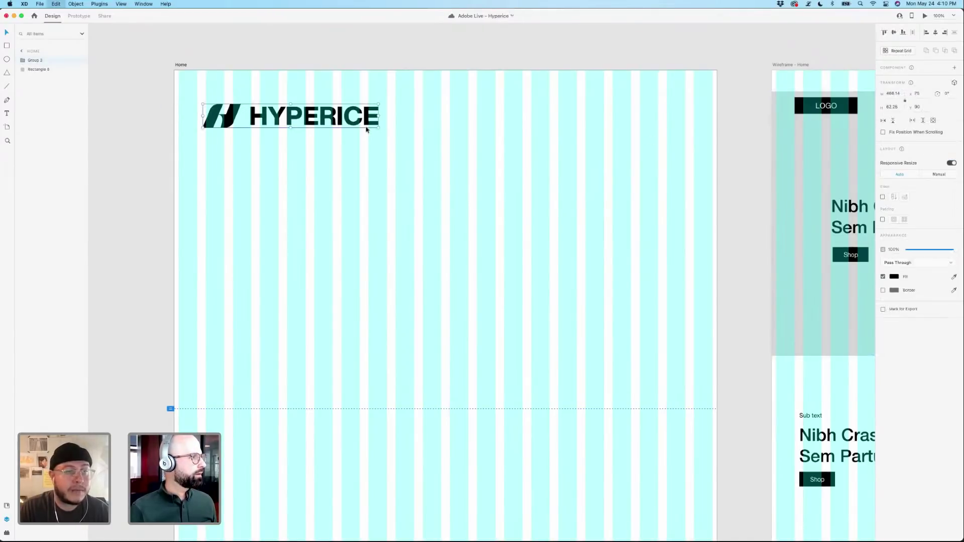
Scale the Hyperice logo down proportionally to about 204 by 27, keeping its top edge and horizontal centre in place.
{"action": "left_click_drag", "start_coordinate": [289, 128], "coordinate": [289, 115]}
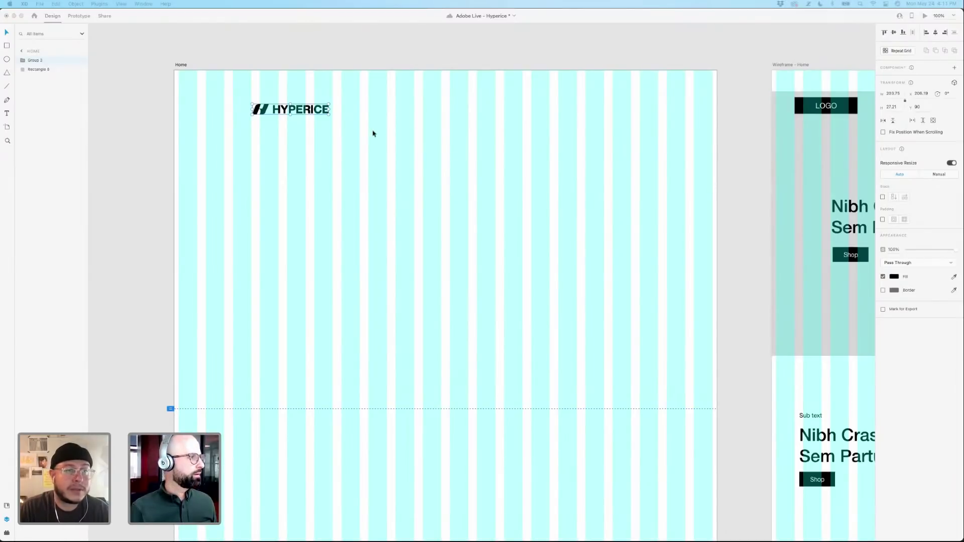
Try to set the scaled-down Hyperice logo's width to 144, and leave the logo deselected.
{"action": "left_click", "coordinate": [896, 94]}
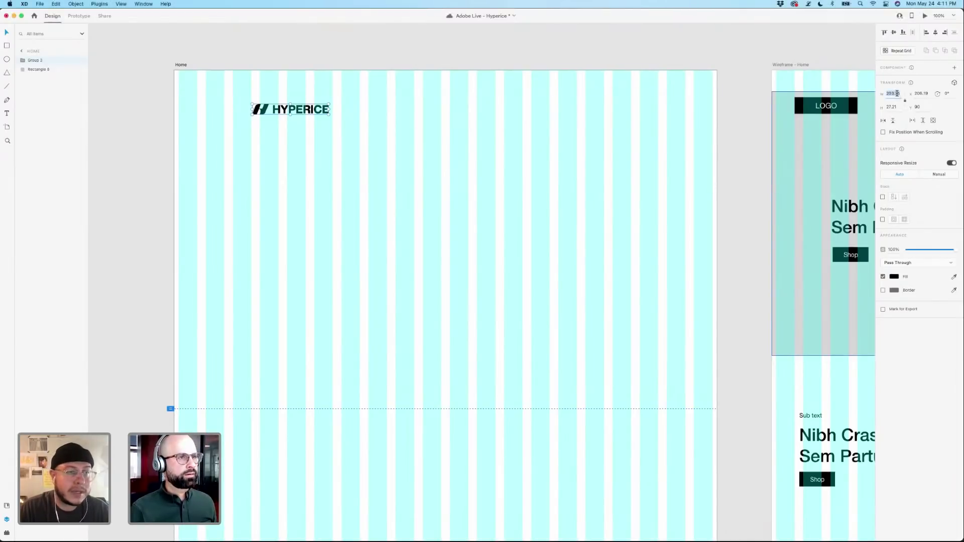
{"action": "type", "text": "144"}
{"action": "key", "text": "Return"}
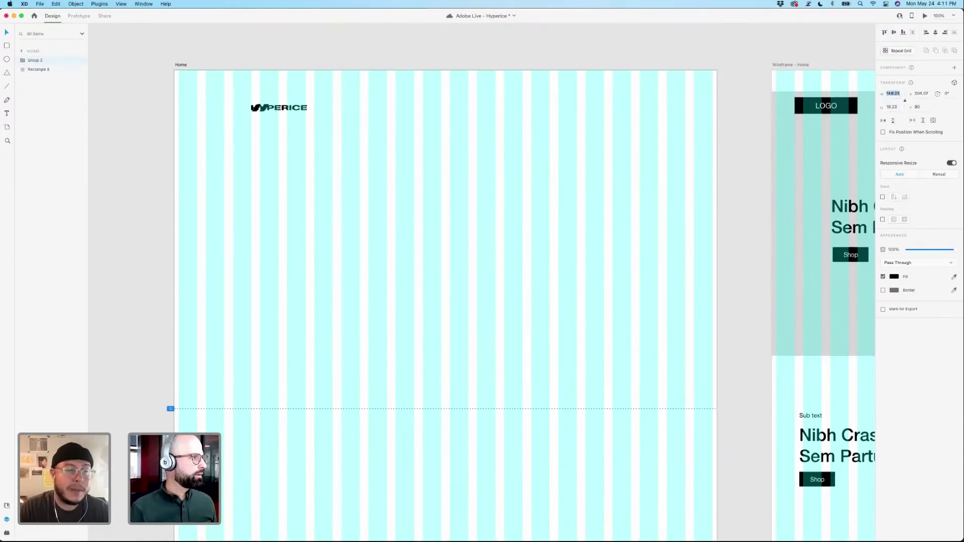
{"action": "key", "text": "super+z"}
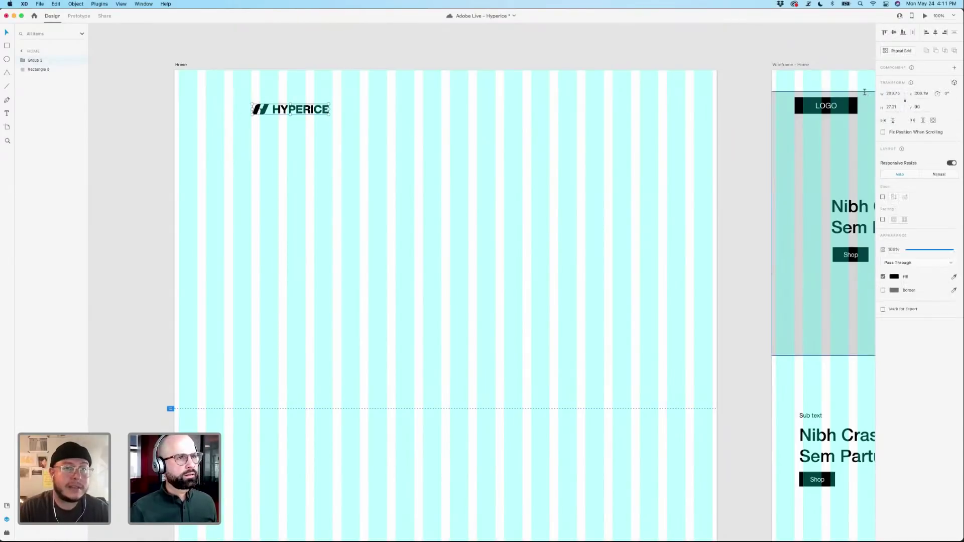
{"action": "left_click", "coordinate": [398, 137]}
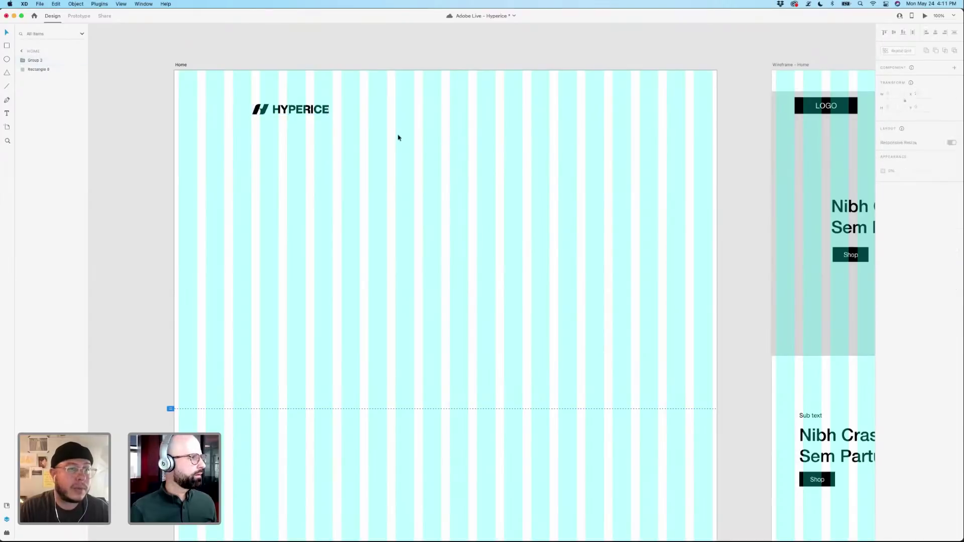
Move the Hyperice logo to X 84 near the Home artboard's upper edge and scale it proportionally to 144 wide.
{"action": "left_click_drag", "start_coordinate": [320, 114], "coordinate": [273, 87]}
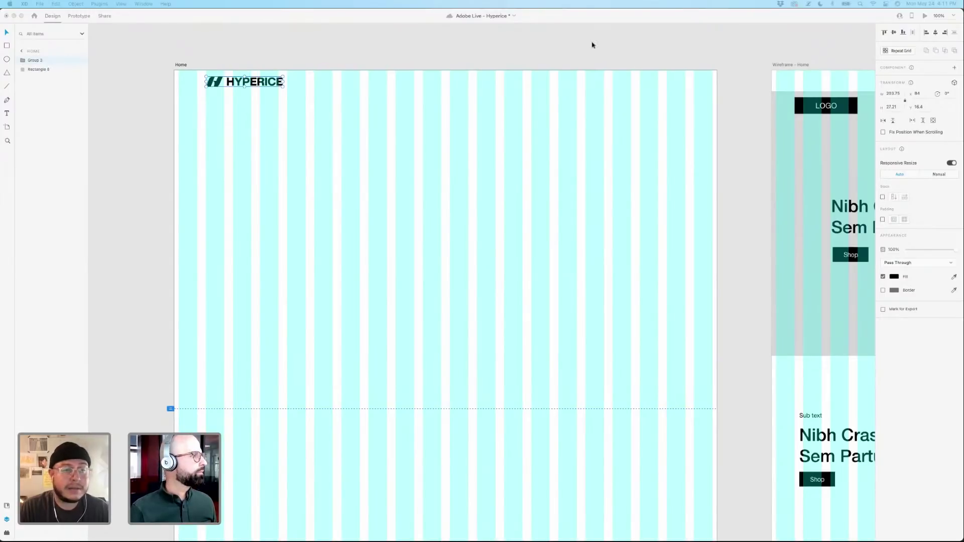
{"action": "left_click", "coordinate": [281, 81]}
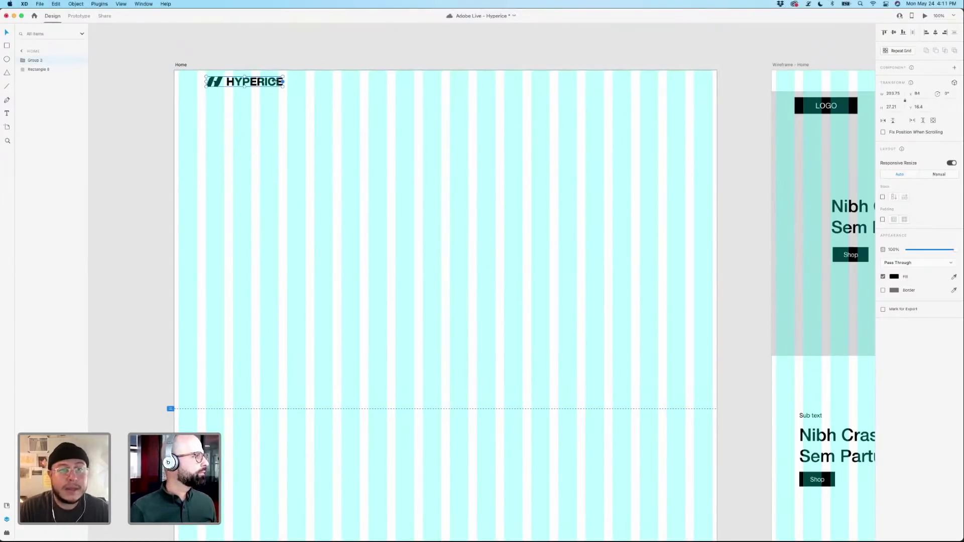
{"action": "left_click_drag", "start_coordinate": [282, 85], "coordinate": [267, 84]}
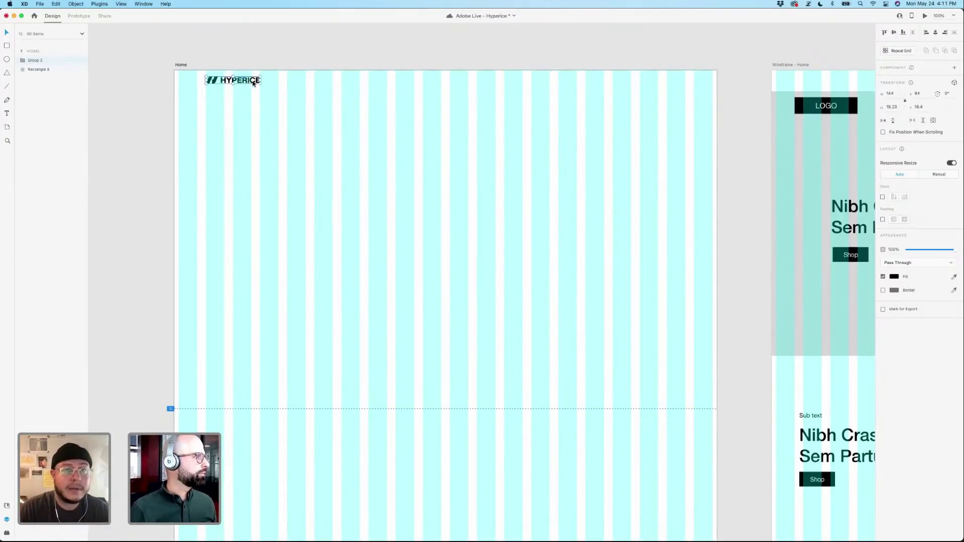
Centre the Hyperice logo vertically on the white top bar rectangle.
{"action": "left_click", "coordinate": [275, 86], "text": "shift"}
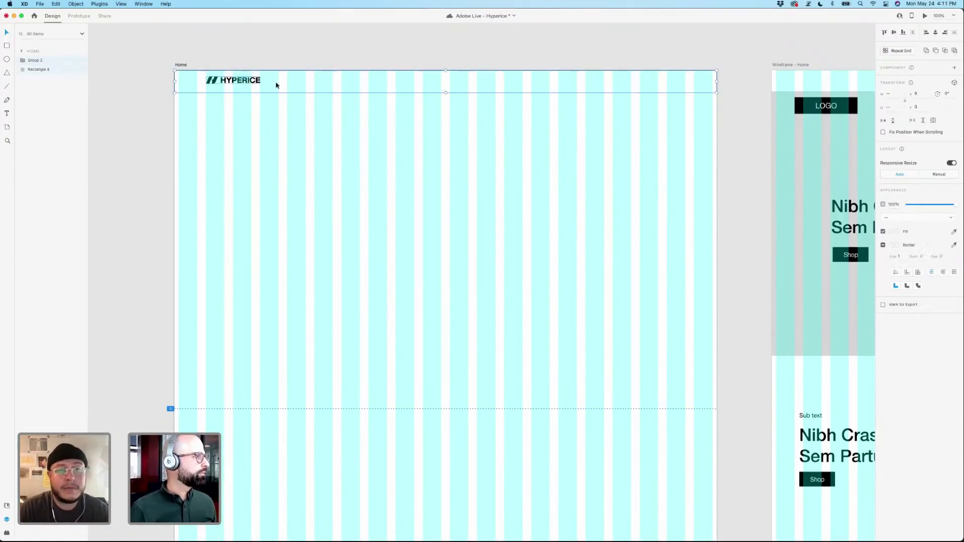
{"action": "left_click", "coordinate": [892, 32]}
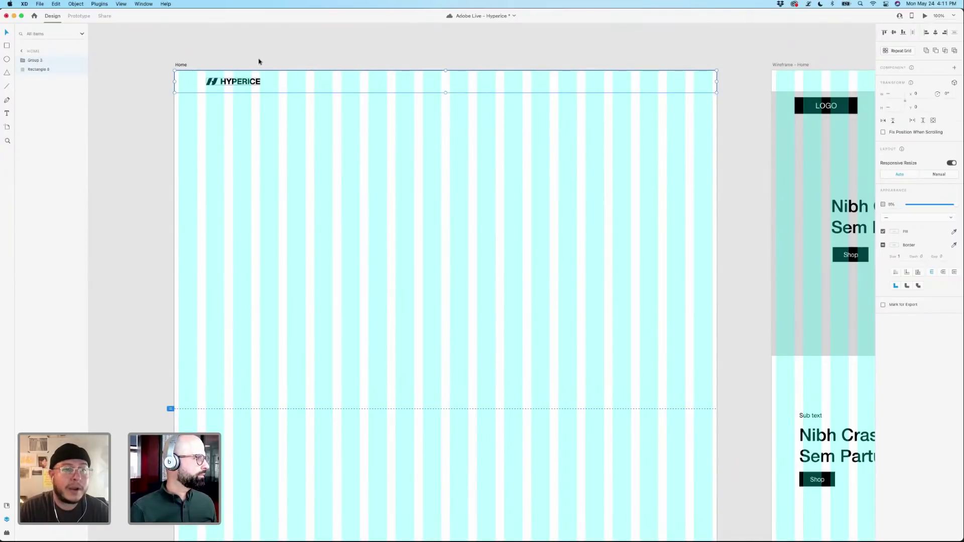
{"action": "left_click", "coordinate": [282, 82]}
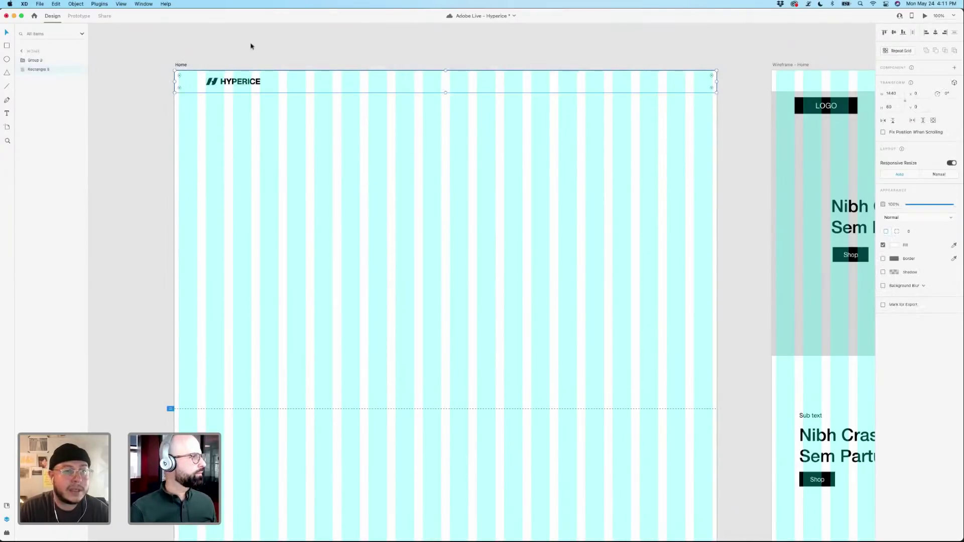
Check the Hyperice logo's size and its placement within the top bar.
{"action": "left_click", "coordinate": [248, 87]}
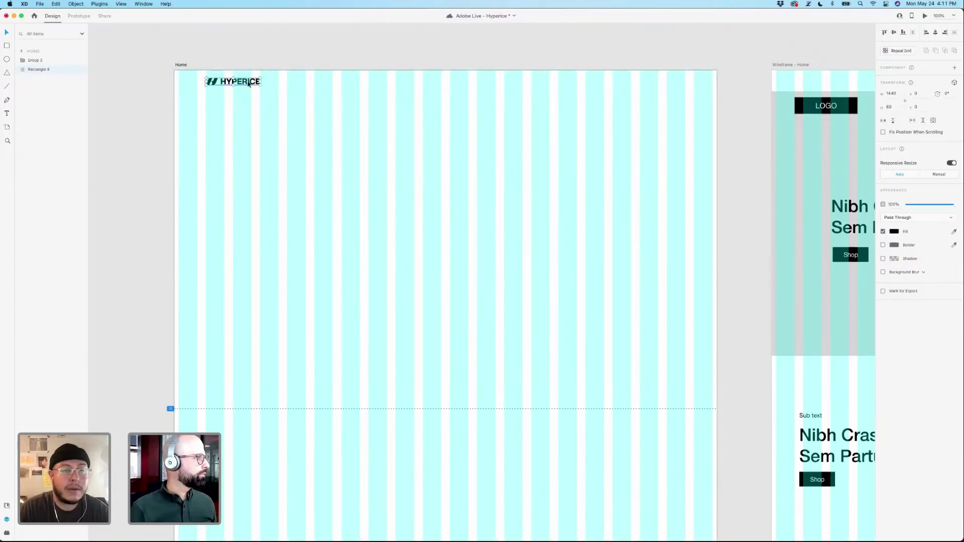
{"action": "left_click", "coordinate": [241, 54]}
{"action": "left_click", "coordinate": [233, 84]}
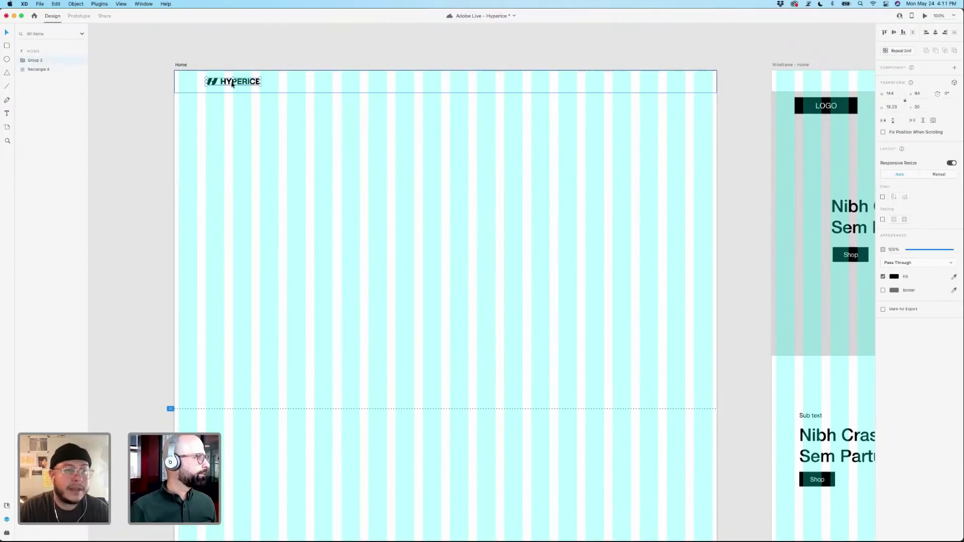
{"action": "left_click", "coordinate": [232, 43]}
{"action": "left_click", "coordinate": [239, 79]}
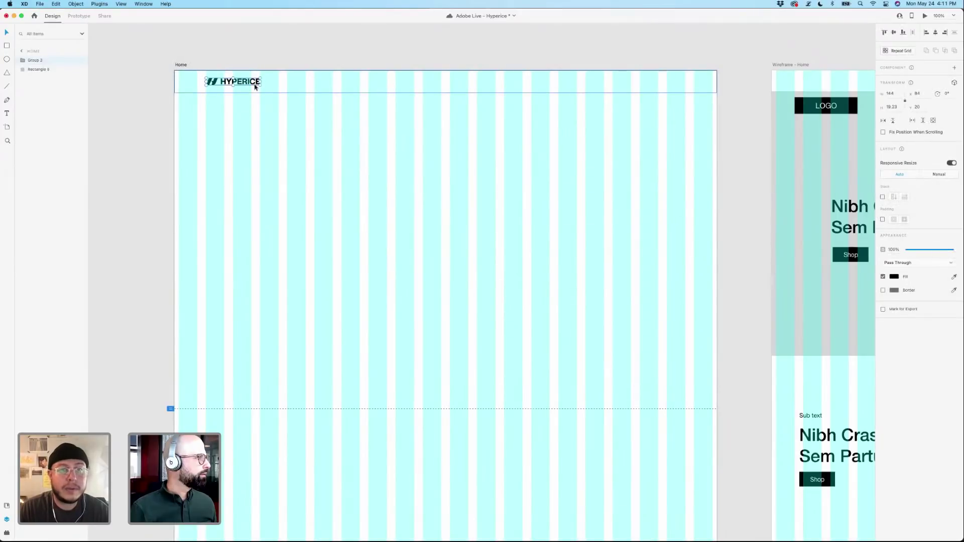
{"action": "left_click_drag", "start_coordinate": [280, 105], "coordinate": [210, 59]}
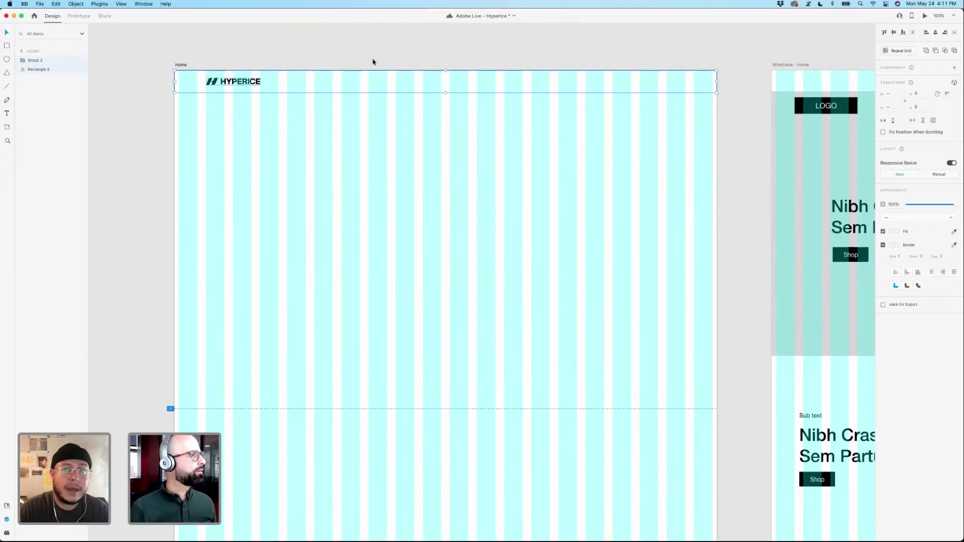
{"action": "left_click", "coordinate": [356, 57]}
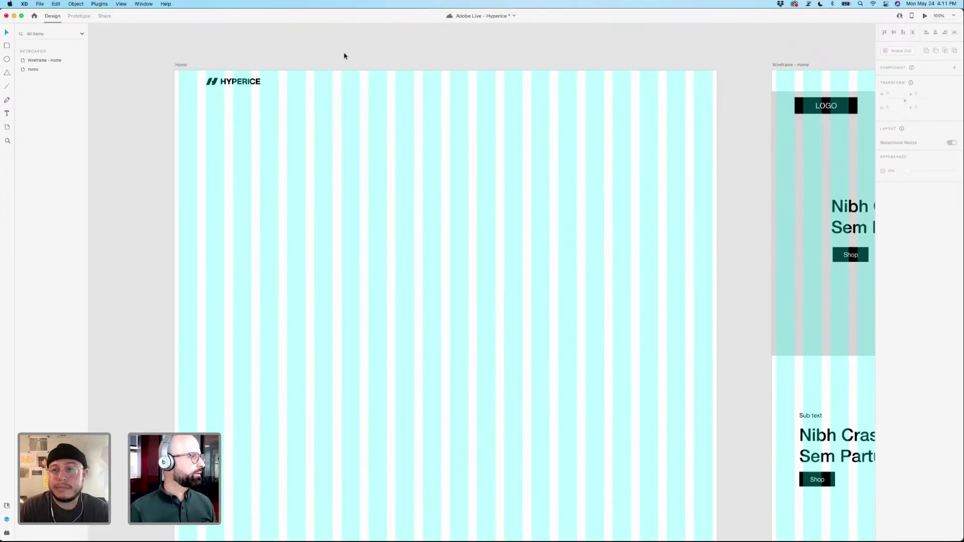
Deselect the logo, view the Hyperice logo options in Illustrator, and return to the XD document.
{"action": "left_click", "coordinate": [256, 80]}
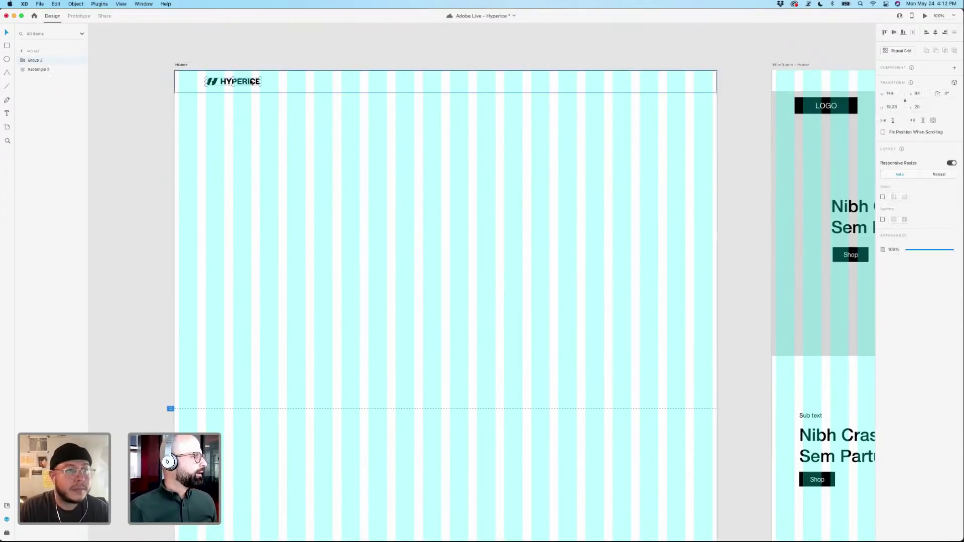
{"action": "key", "text": "Escape"}
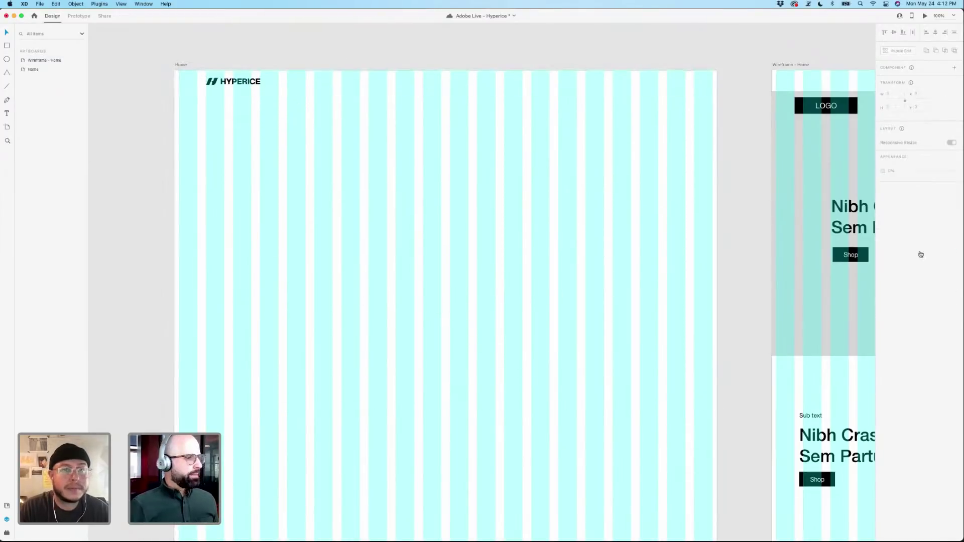
{"action": "key", "text": "super+Tab"}
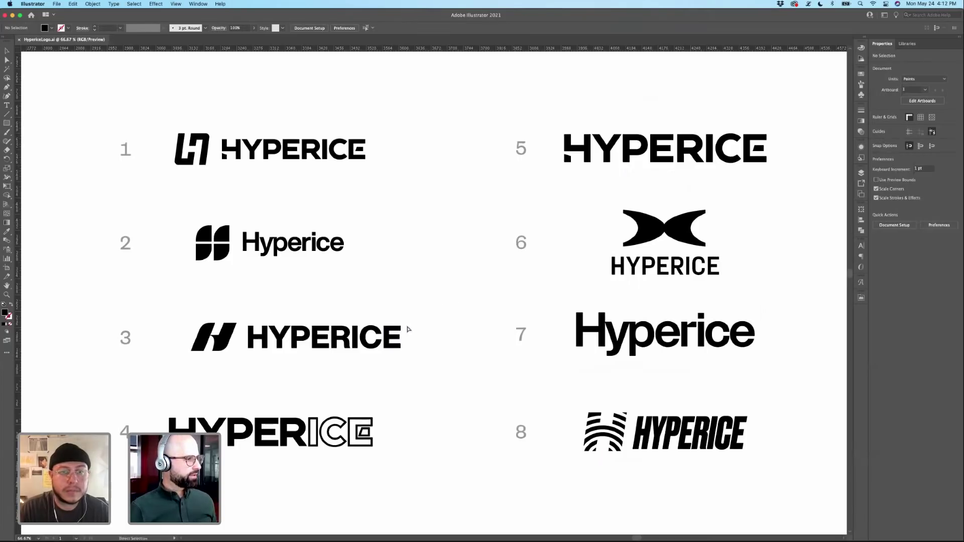
{"action": "key", "text": "super+Tab"}
Rename the Hyperice logo's group as MainLogo and deselect it.
{"action": "left_click", "coordinate": [251, 87]}
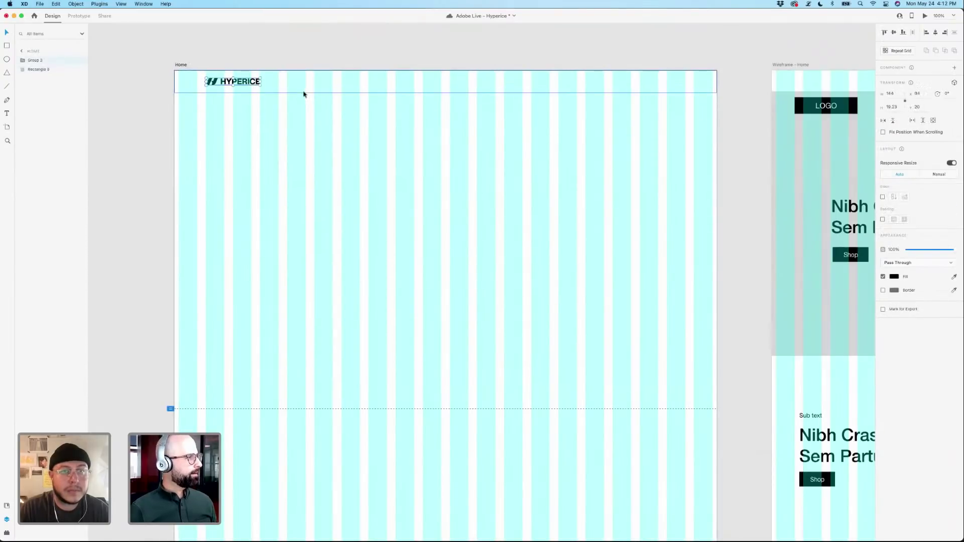
{"action": "double_click", "coordinate": [34, 61]}
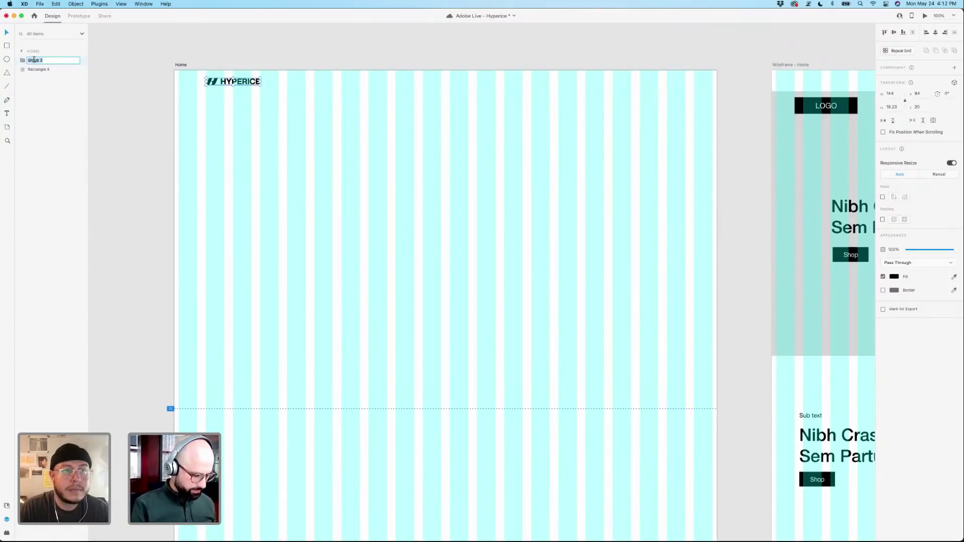
{"action": "type", "text": "MainLogo"}
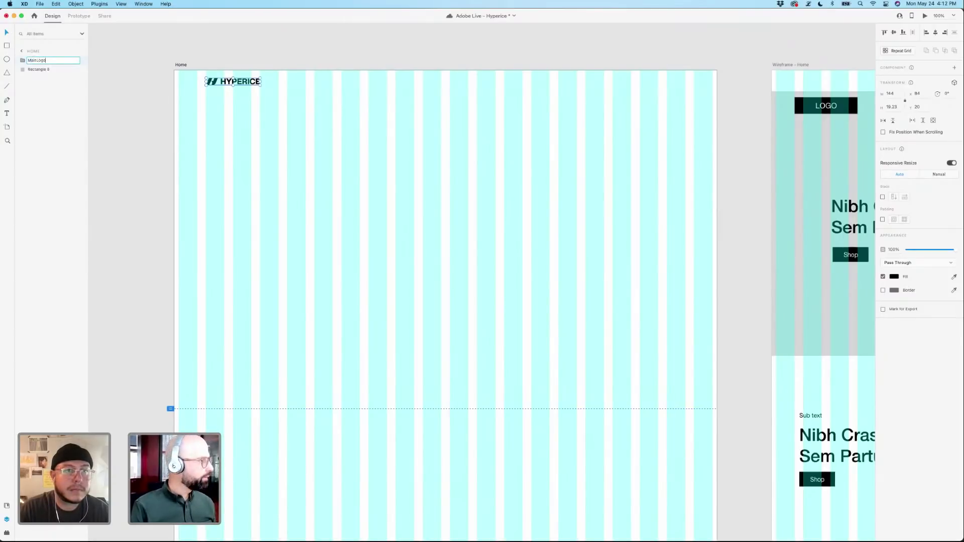
{"action": "key", "text": "Return"}
{"action": "scroll", "coordinate": [221, 63], "scroll_direction": "down", "scroll_amount": 1}
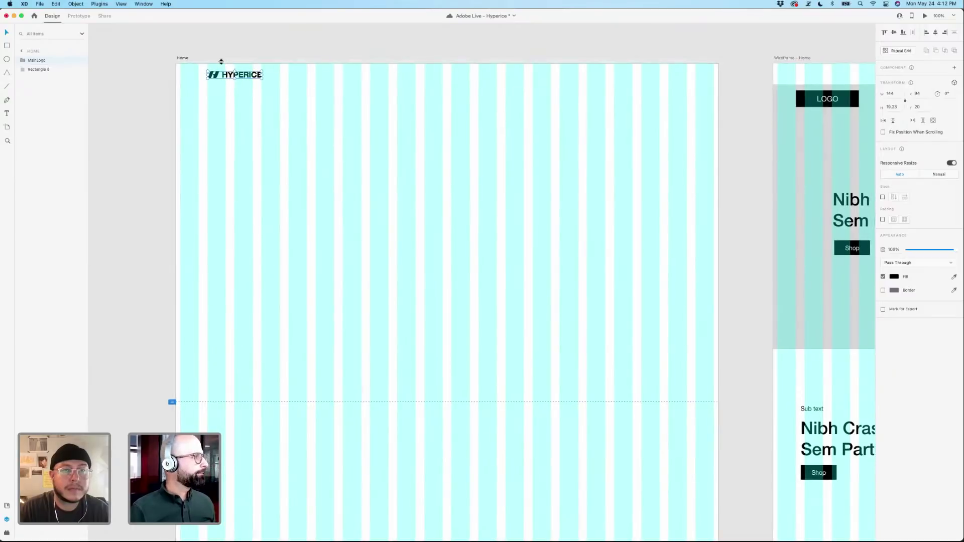
{"action": "key", "text": "Escape"}
Review the dimensions of the top bar rectangle and the MainLogo group.
{"action": "scroll", "coordinate": [336, 122], "scroll_direction": "up", "scroll_amount": 2}
{"action": "scroll", "coordinate": [336, 122], "scroll_direction": "right", "scroll_amount": 2}
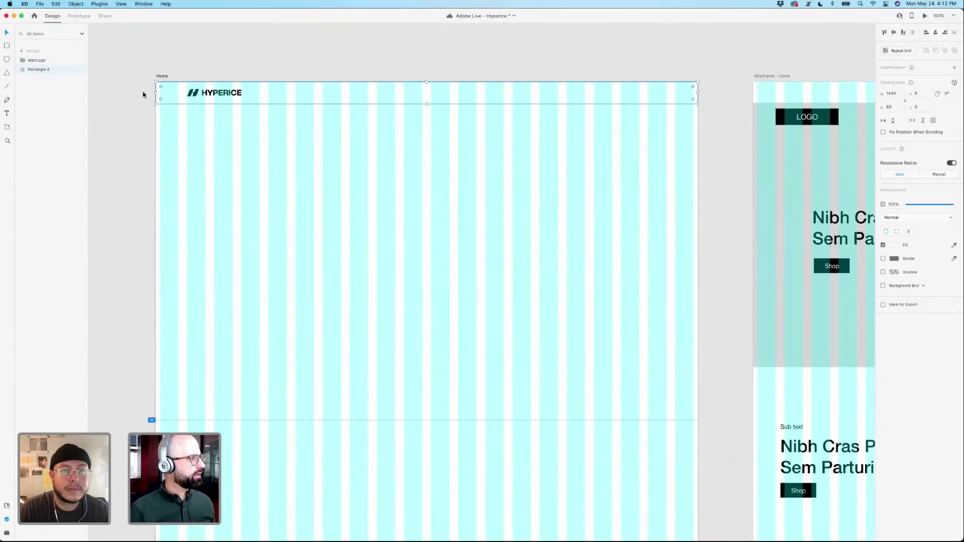
{"action": "left_click", "coordinate": [337, 96]}
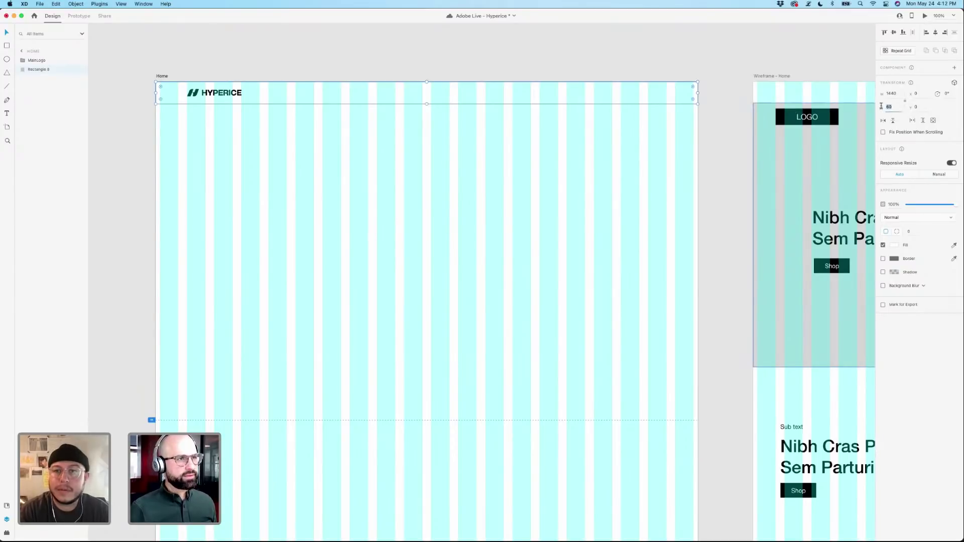
{"action": "left_click", "coordinate": [894, 93]}
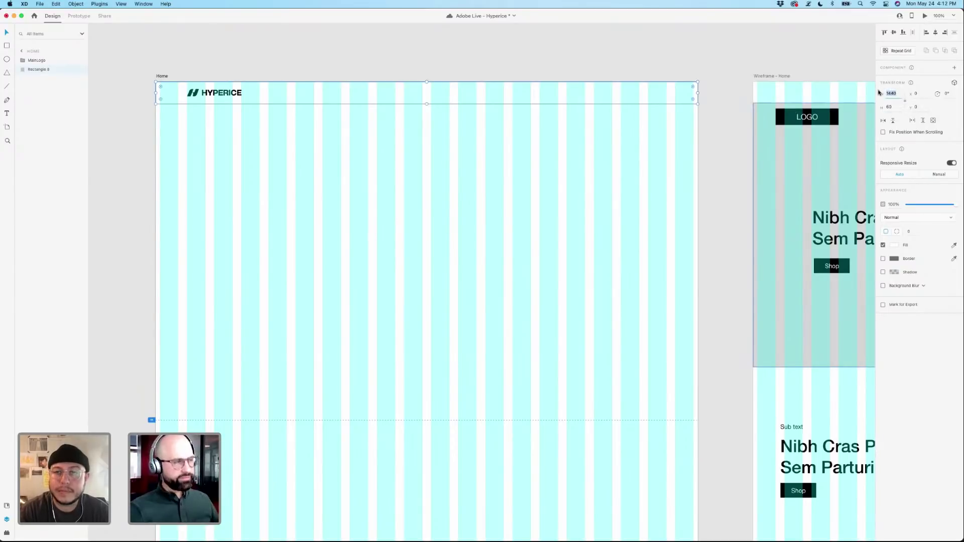
{"action": "left_click", "coordinate": [295, 65]}
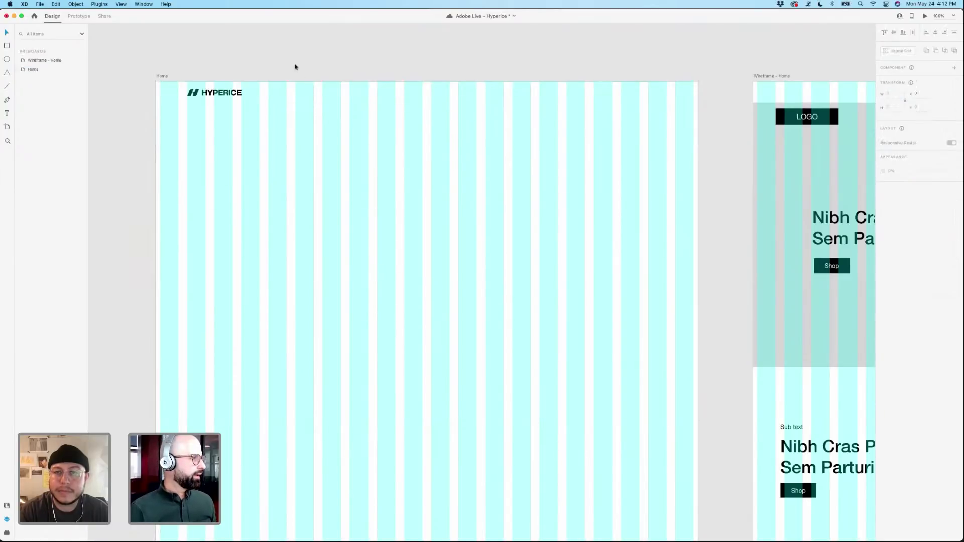
{"action": "left_click", "coordinate": [236, 96]}
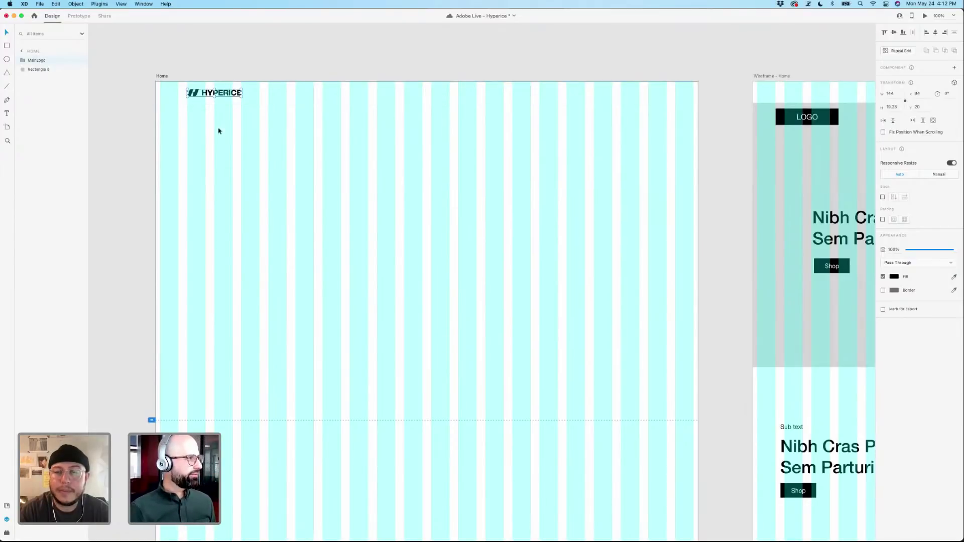
{"action": "left_click", "coordinate": [249, 90], "text": "shift"}
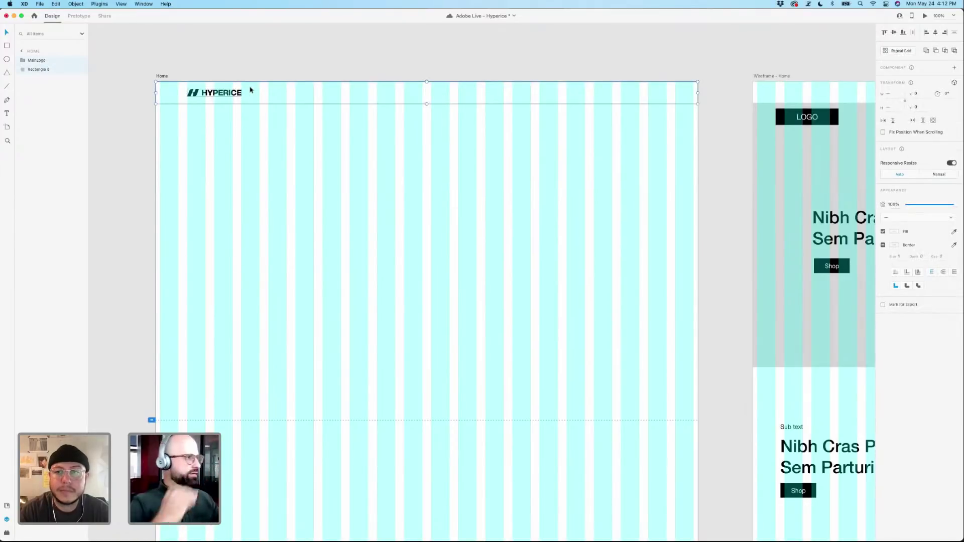
Add a text object reading "Products" below the top bar, at about X 564.
{"action": "key", "text": "t"}
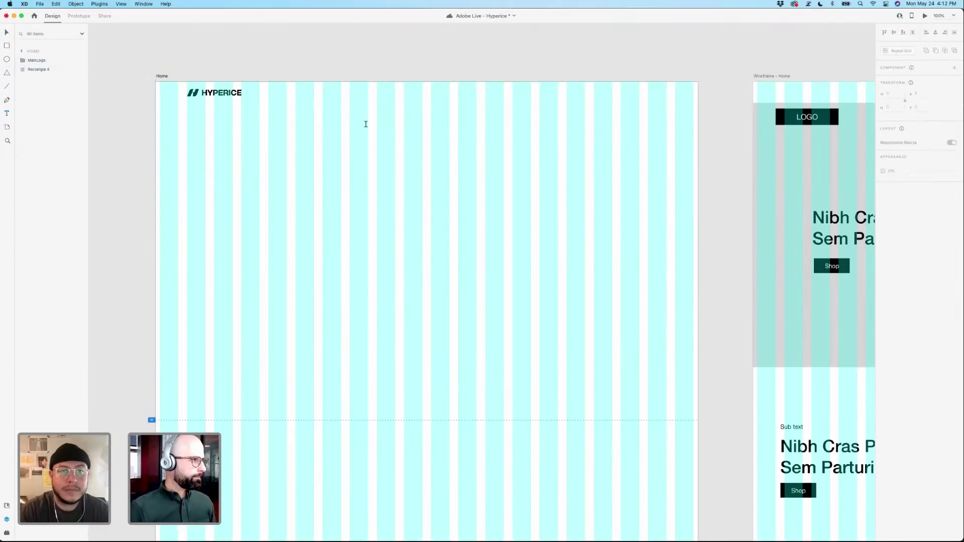
{"action": "left_click", "coordinate": [366, 124]}
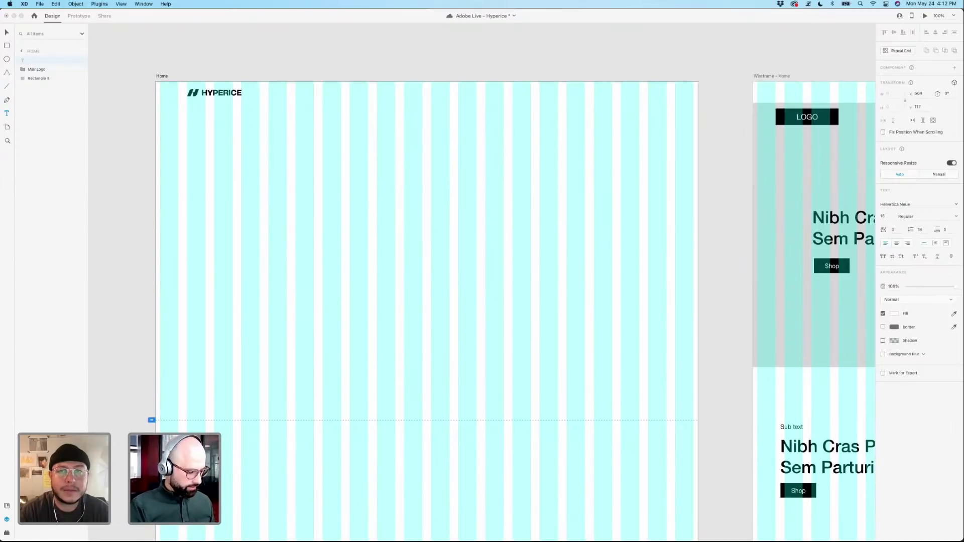
{"action": "type", "text": "Products"}
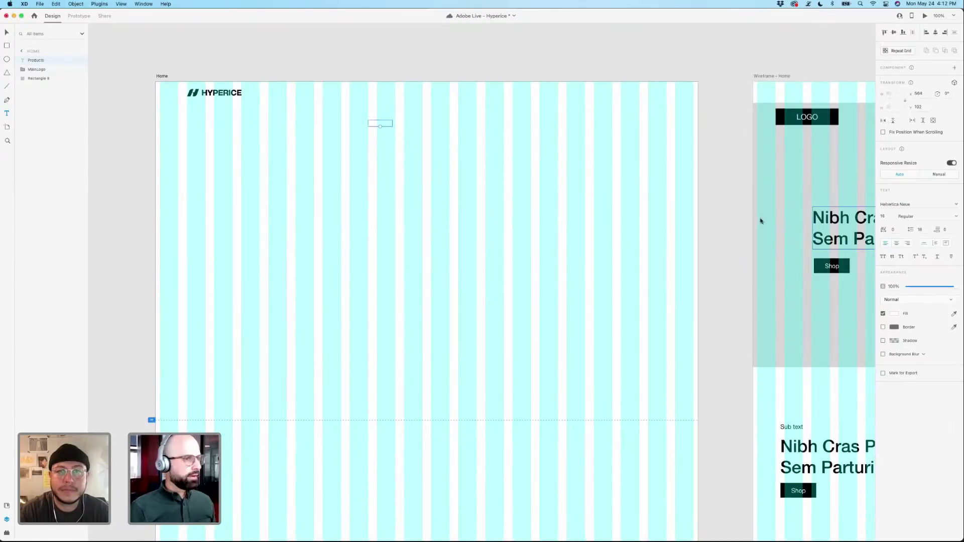
Set the Products text's font to Helvetica Now Display.
{"action": "left_click", "coordinate": [904, 204]}
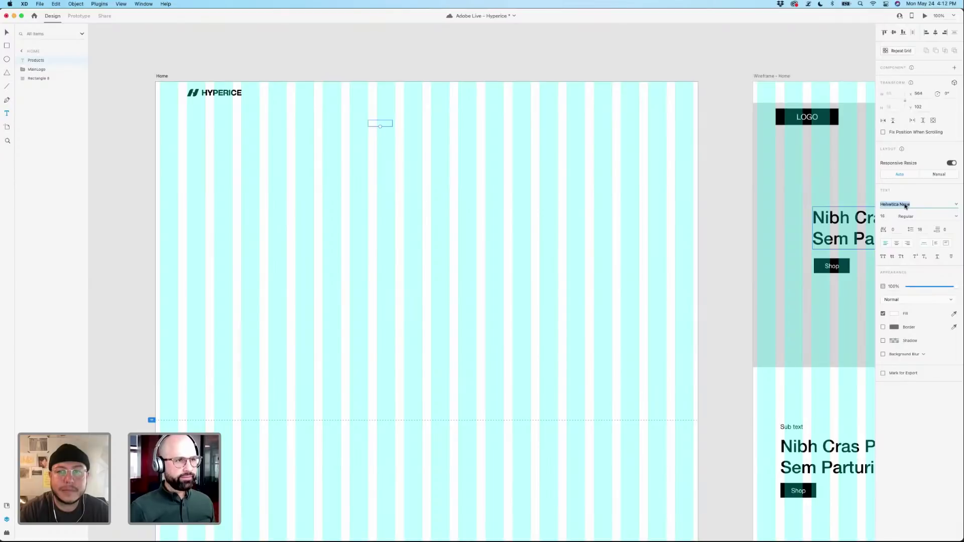
{"action": "type", "text": "Helvetica Now Display"}
{"action": "key", "text": "Return"}
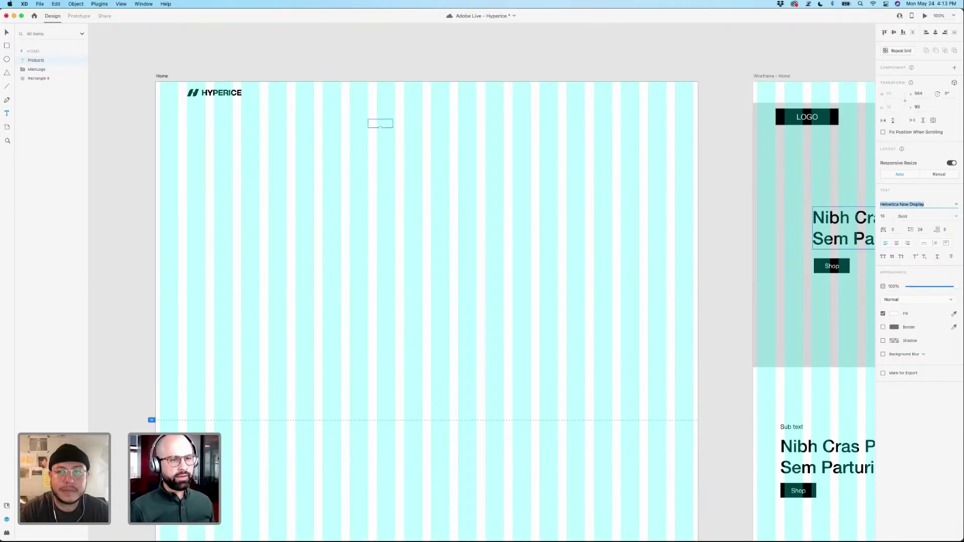
{"action": "key", "text": "Escape"}
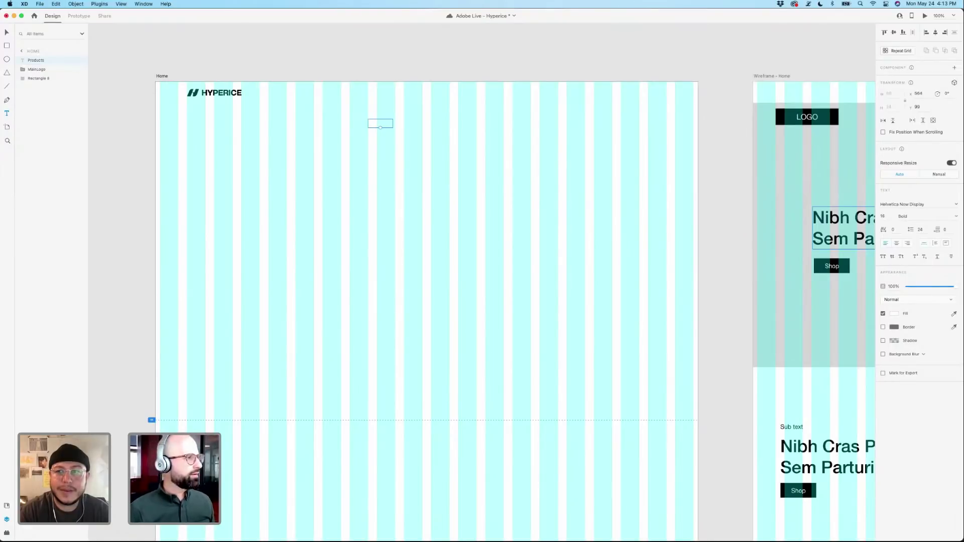
Change the Products text's fill to black and leave the text deselected.
{"action": "left_click", "coordinate": [893, 314]}
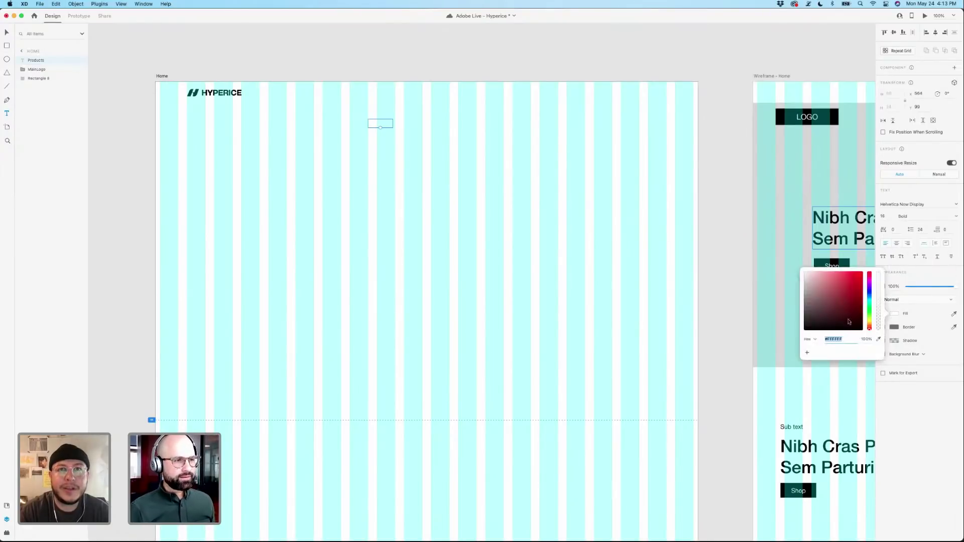
{"action": "left_click", "coordinate": [848, 321]}
{"action": "left_click", "coordinate": [404, 197]}
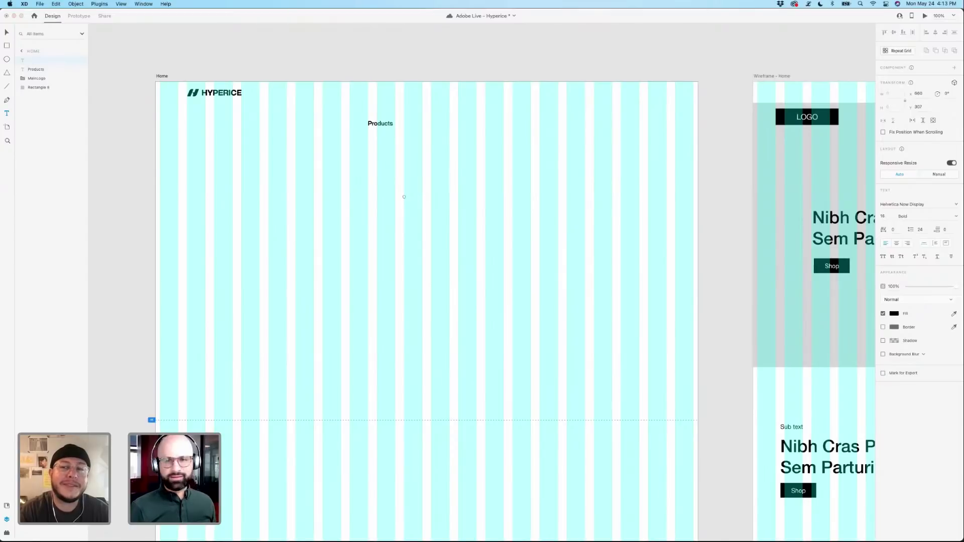
{"action": "left_click", "coordinate": [380, 124]}
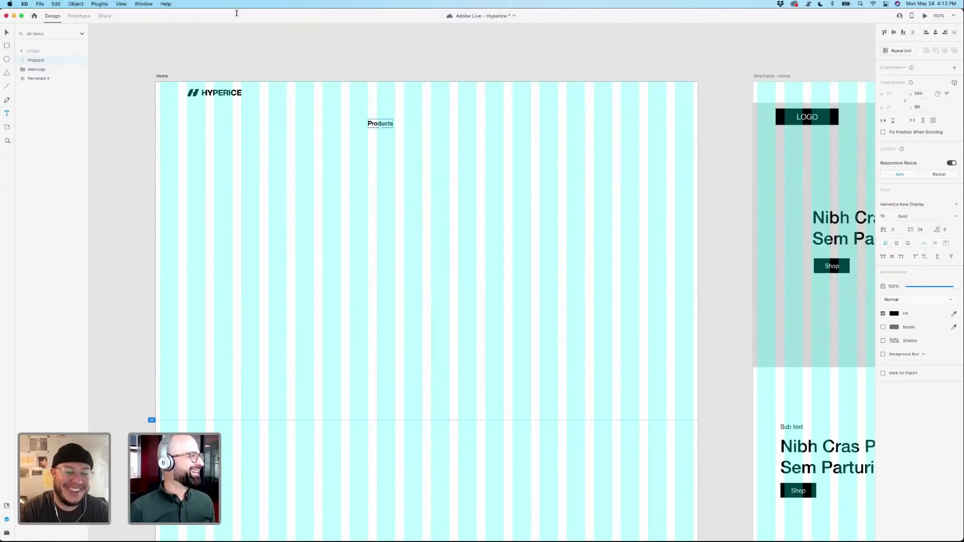
{"action": "left_click", "coordinate": [297, 64]}
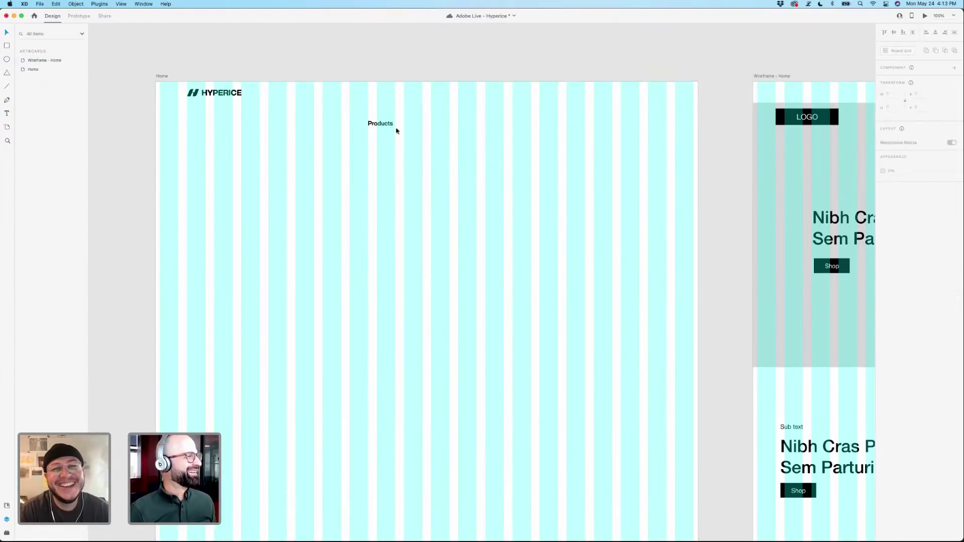
Move the Products text up into the top bar, centred vertically with the Hyperice logo and the bar.
{"action": "left_click", "coordinate": [382, 125]}
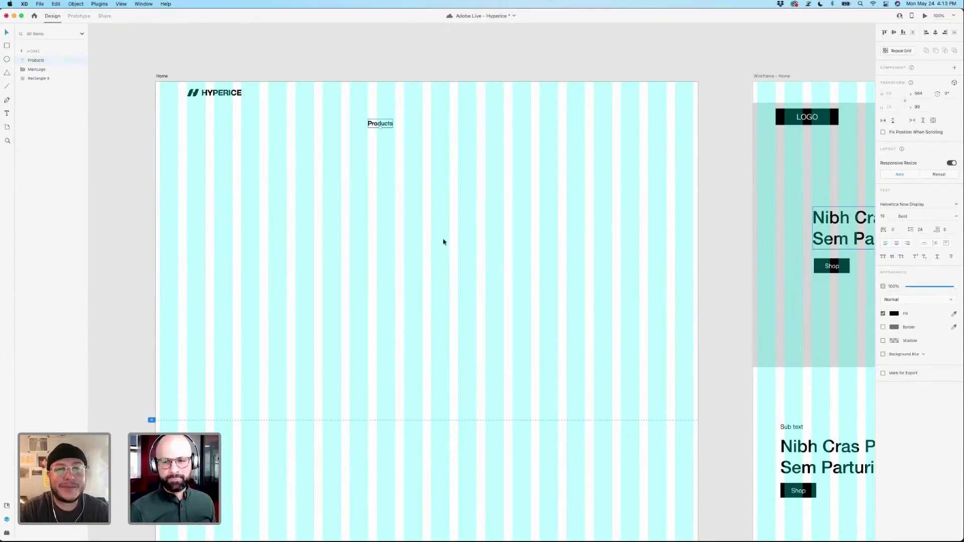
{"action": "left_click", "coordinate": [271, 232]}
{"action": "left_click_drag", "start_coordinate": [381, 128], "coordinate": [217, 76]}
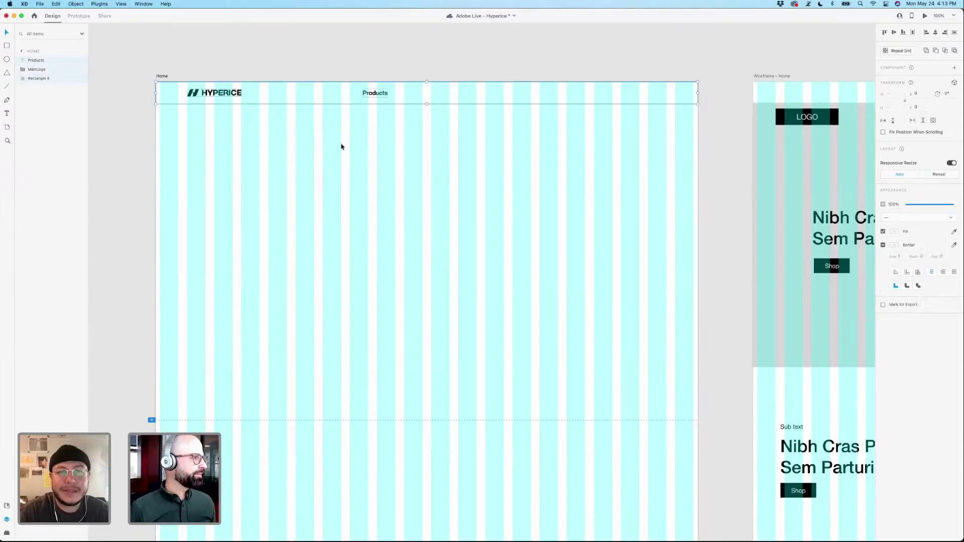
{"action": "left_click", "coordinate": [340, 146]}
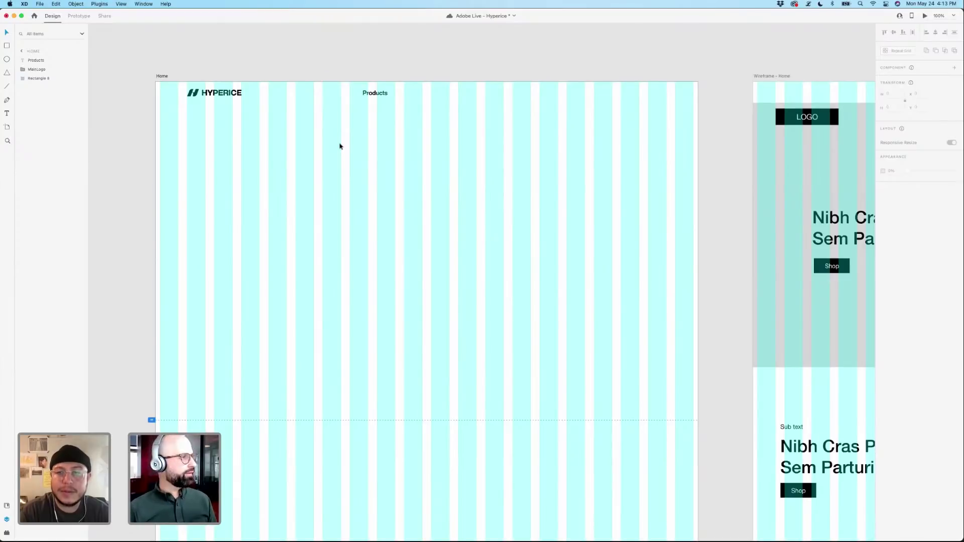
{"action": "left_click", "coordinate": [376, 97]}
{"action": "double_click", "coordinate": [376, 97]}
{"action": "left_click", "coordinate": [362, 116]}
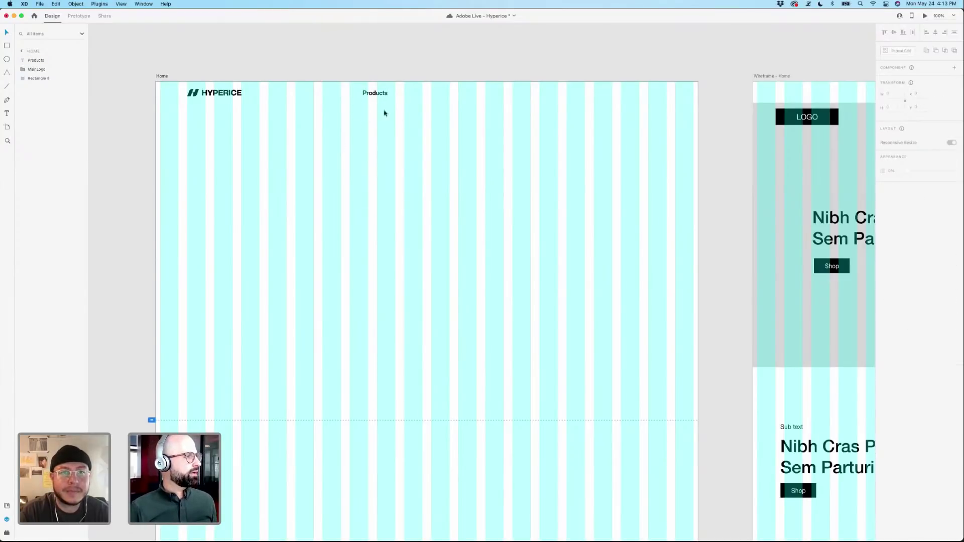
Set the character spacing of the Products label in the Home header to 7.
{"action": "left_click_drag", "start_coordinate": [398, 86], "coordinate": [208, 123]}
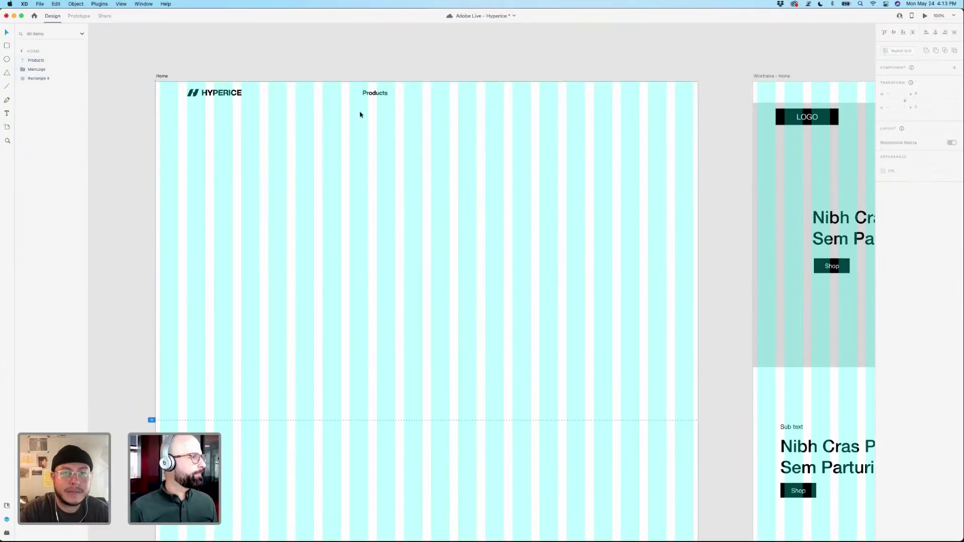
{"action": "double_click", "coordinate": [369, 97]}
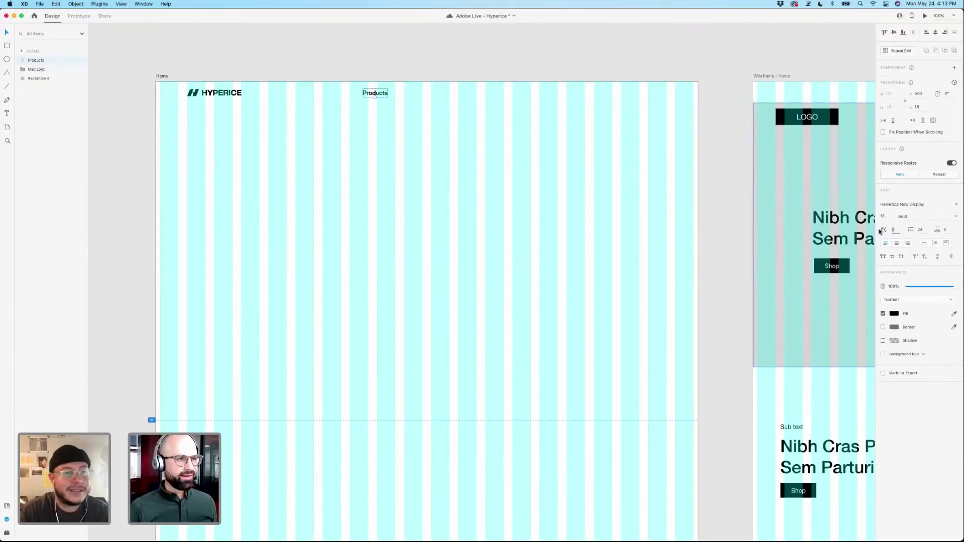
{"action": "left_click_drag", "start_coordinate": [879, 231], "coordinate": [884, 231]}
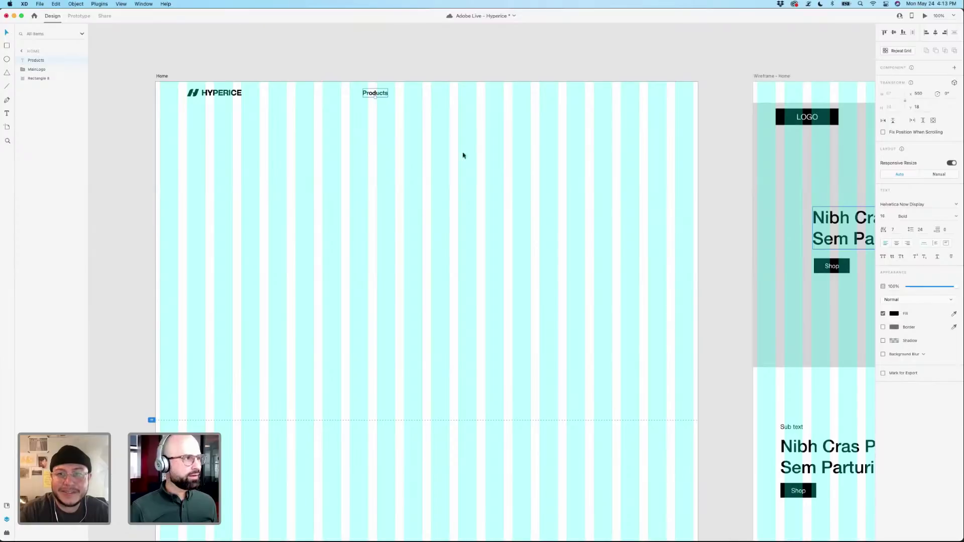
Duplicate the Products label to its right and change the copy's text to Stories.
{"action": "left_click", "coordinate": [370, 129]}
{"action": "left_click", "coordinate": [381, 95]}
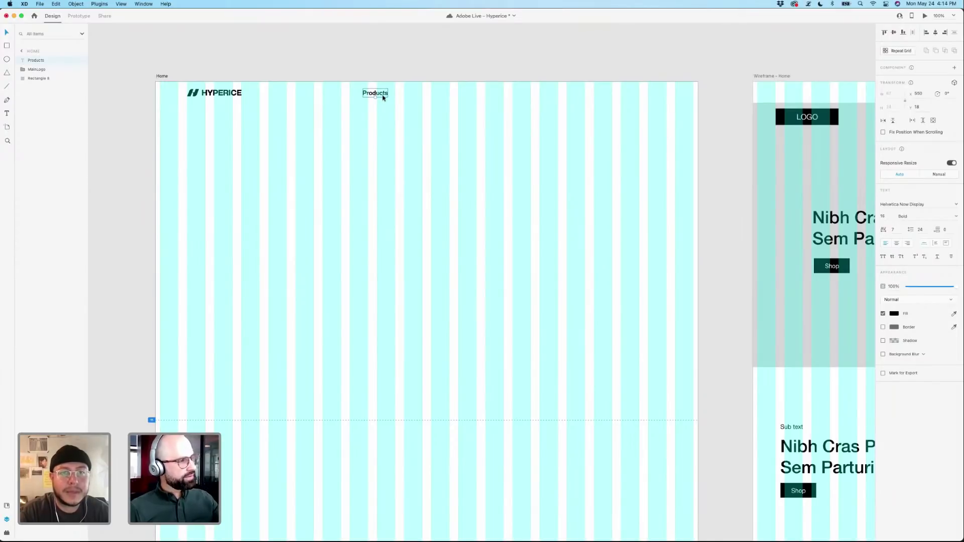
{"action": "left_click_drag", "start_coordinate": [386, 100], "coordinate": [418, 97]}
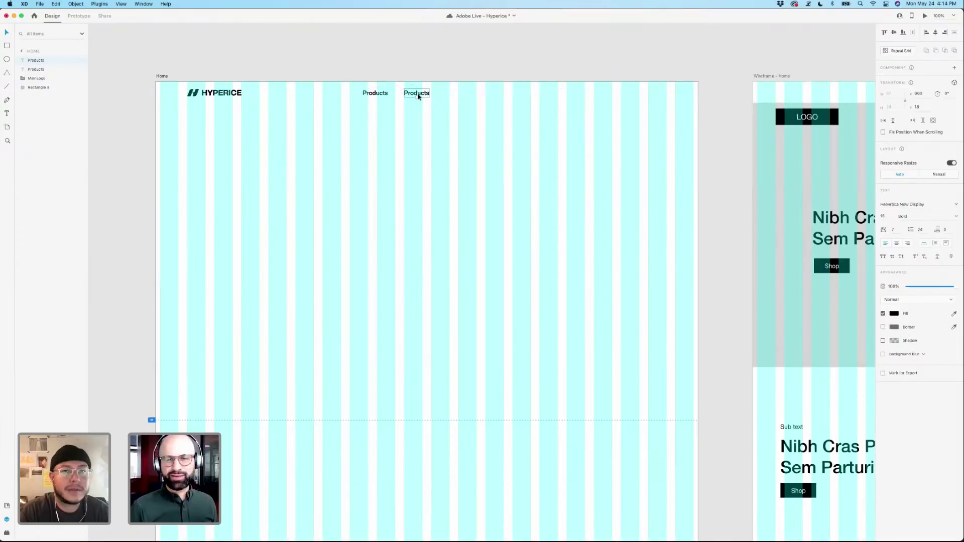
{"action": "double_click", "coordinate": [418, 95]}
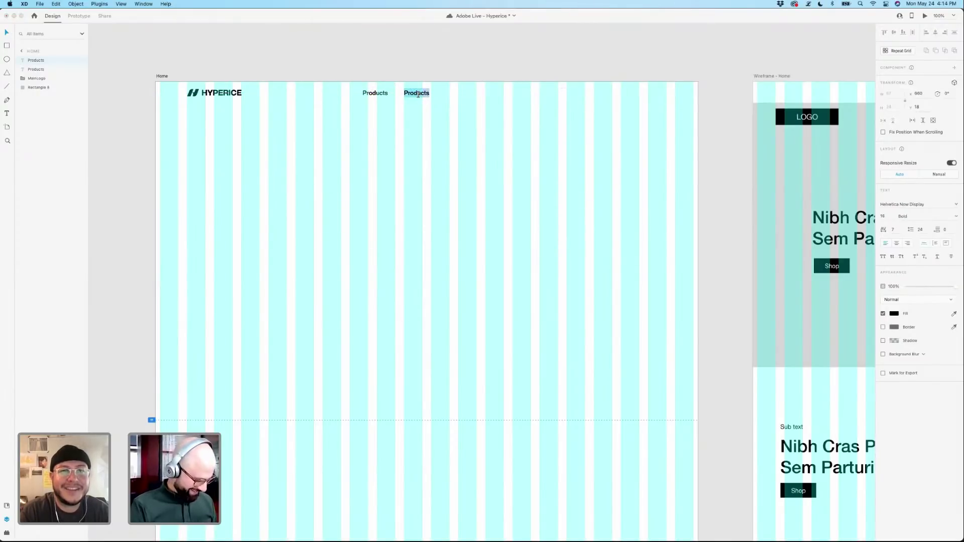
{"action": "type", "text": "Stories"}
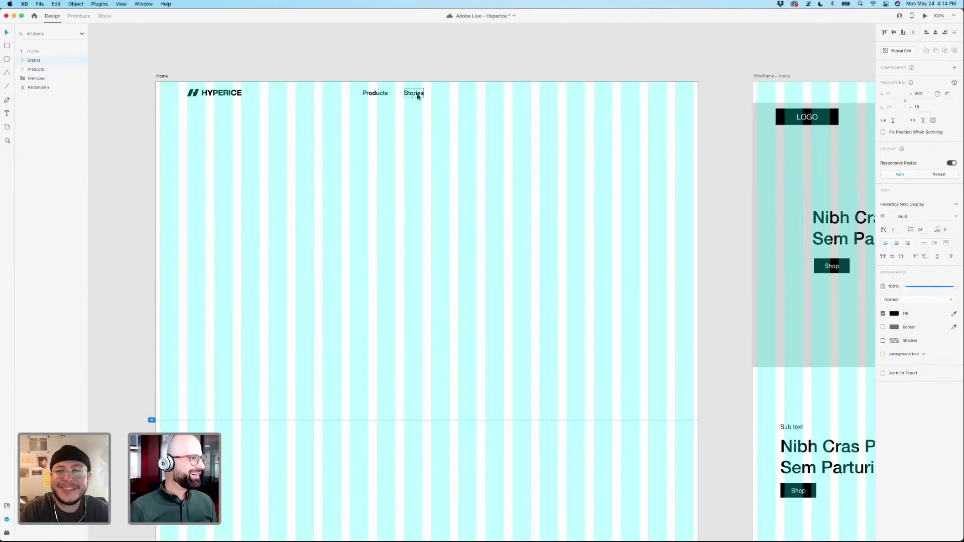
Duplicate the Stories label to its right and change the copy's text to About.
{"action": "left_click_drag", "start_coordinate": [417, 97], "coordinate": [447, 95]}
{"action": "double_click", "coordinate": [448, 94]}
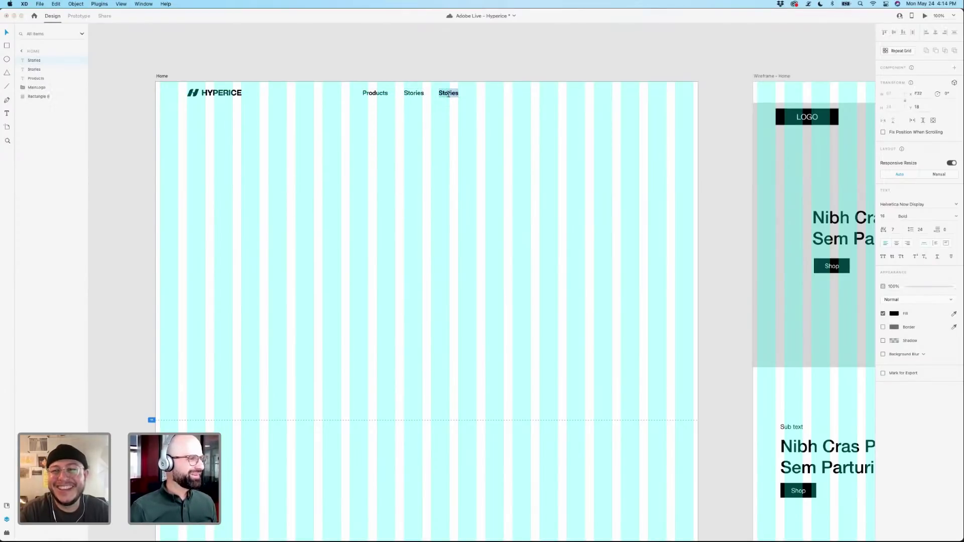
{"action": "type", "text": "About"}
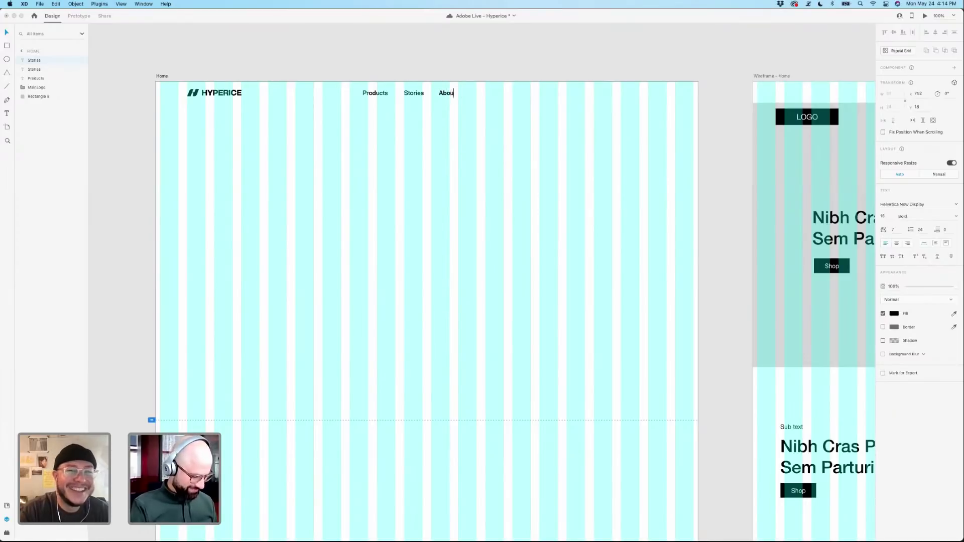
{"action": "left_click", "coordinate": [513, 119]}
Check the order of the main navigation items in the User Flow artboard of the AdobeLive-May2021 document.
{"action": "scroll", "coordinate": [507, 117], "scroll_direction": "right", "scroll_amount": 5}
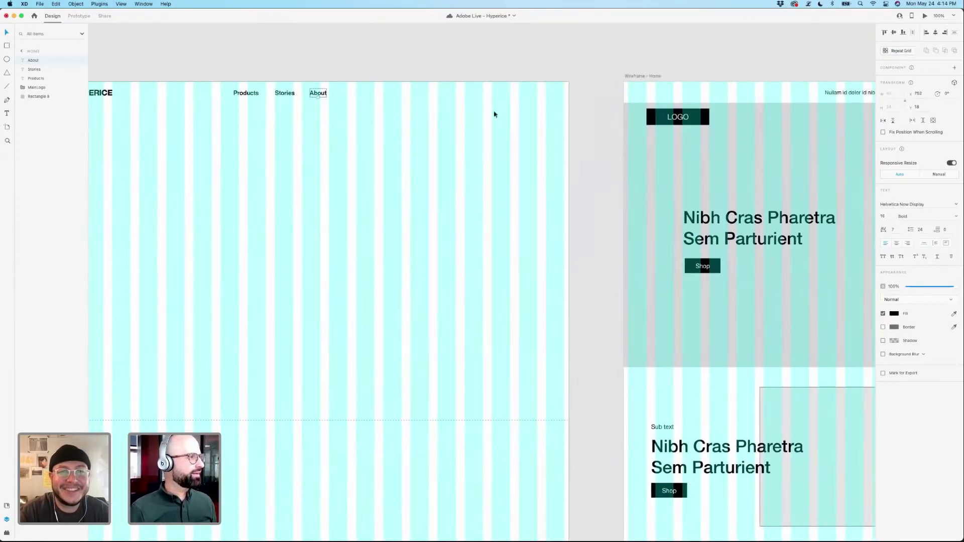
{"action": "left_click", "coordinate": [321, 93]}
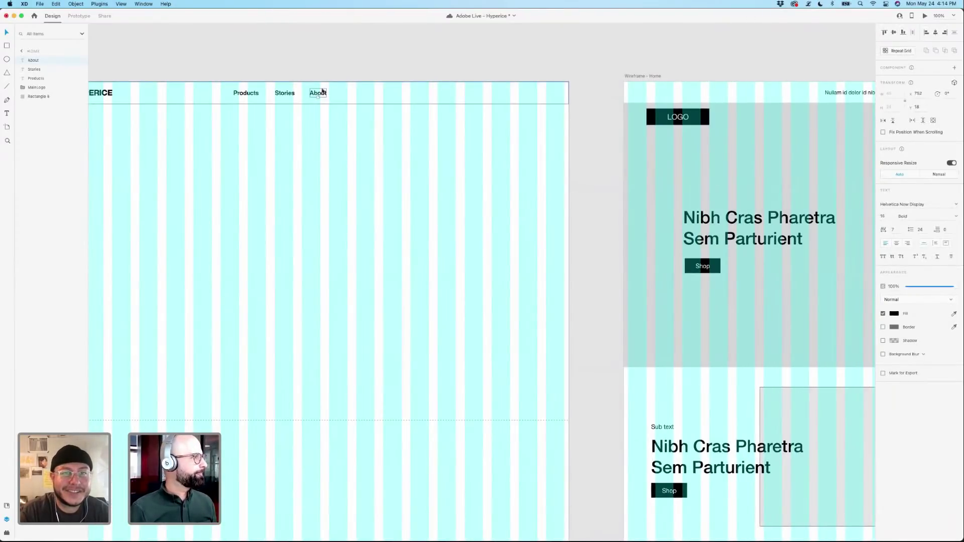
{"action": "key", "text": "super+grave"}
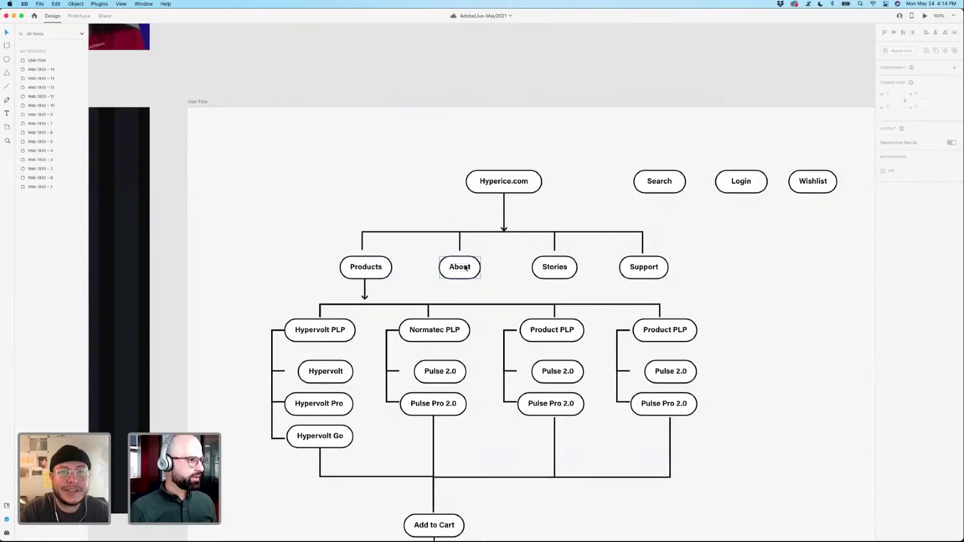
{"action": "key", "text": "super+grave"}
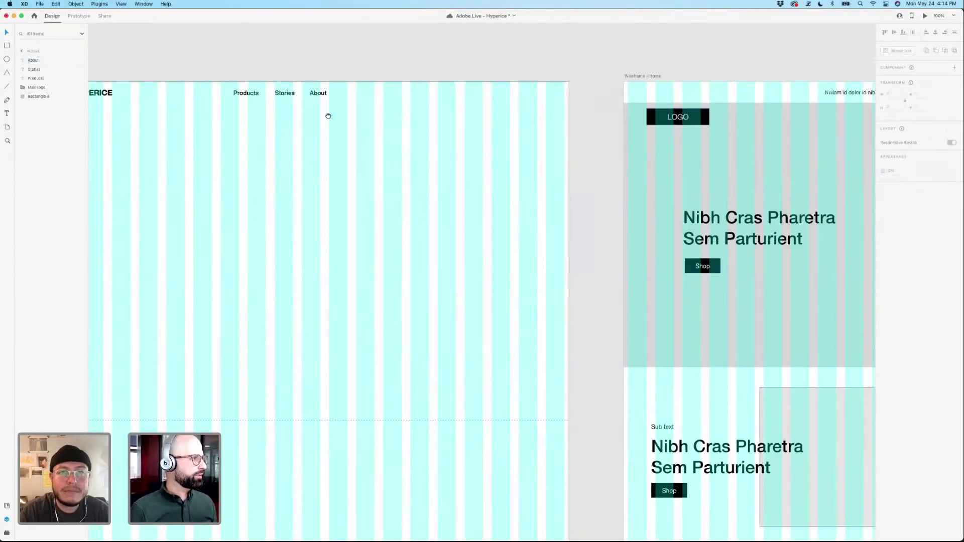
Move the Stories label after About and add a duplicate of it further right reading Support.
{"action": "scroll", "coordinate": [325, 112], "scroll_direction": "up", "scroll_amount": 2}
{"action": "left_click", "coordinate": [404, 116]}
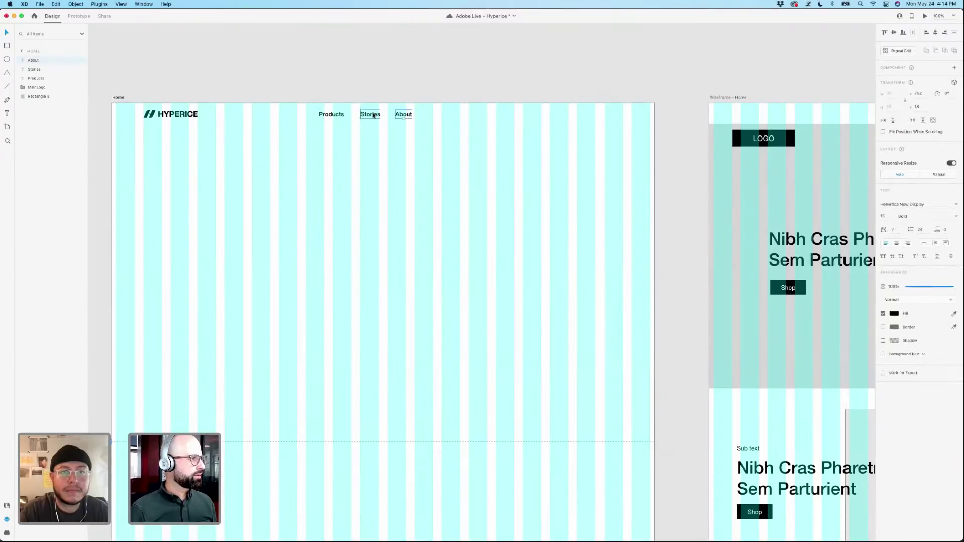
{"action": "left_click_drag", "start_coordinate": [371, 116], "coordinate": [477, 117]}
{"action": "double_click", "coordinate": [477, 116]}
{"action": "type", "text": "Support"}
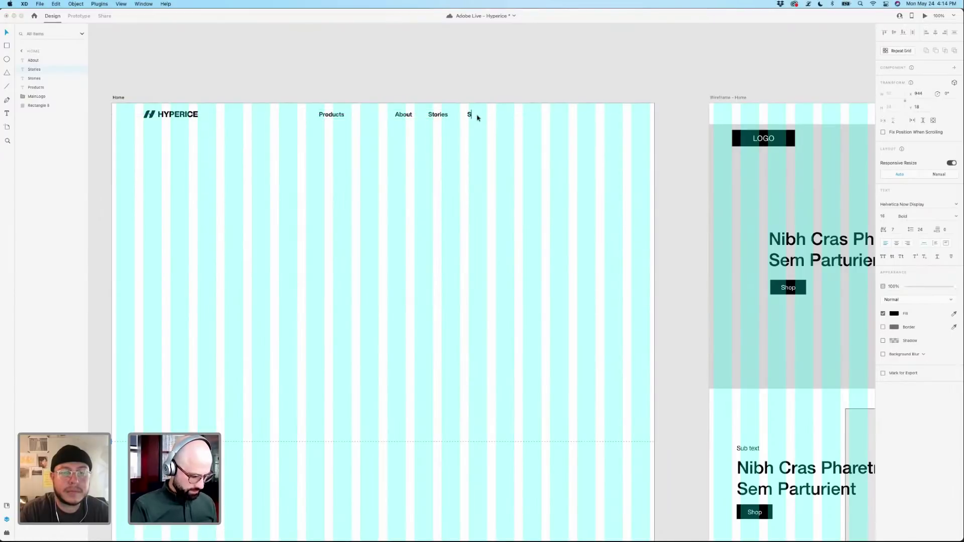
{"action": "key", "text": "Escape"}
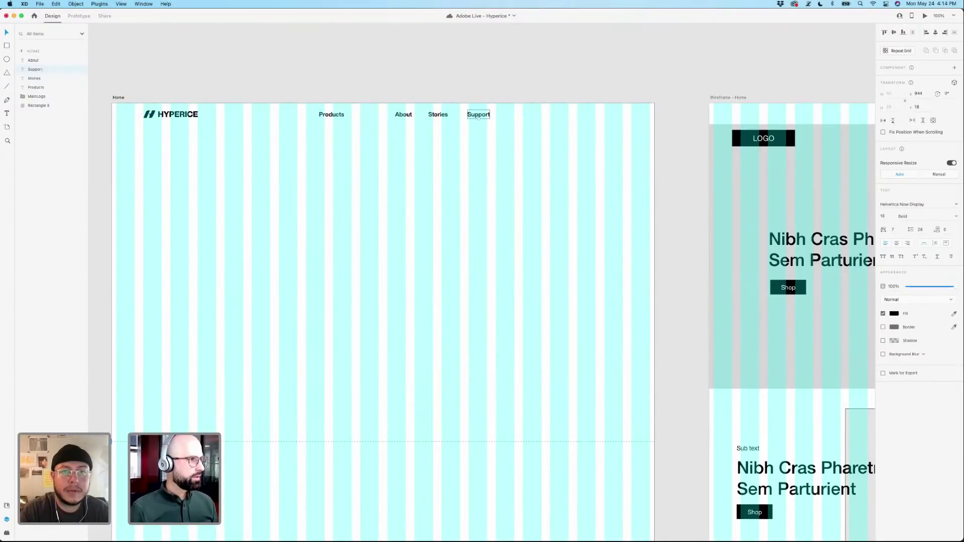
{"action": "left_click", "coordinate": [446, 71]}
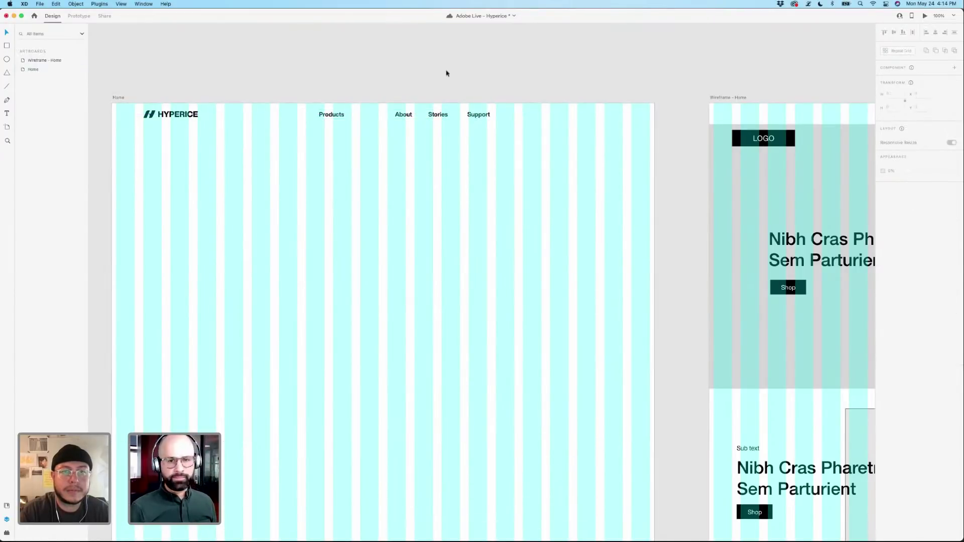
Move the About, Stories and Support labels together closer to the Products label, keeping them on the same line.
{"action": "left_click", "coordinate": [437, 114]}
{"action": "left_click", "coordinate": [403, 114], "text": "shift"}
{"action": "left_click", "coordinate": [473, 115], "text": "shift"}
{"action": "left_click_drag", "start_coordinate": [473, 115], "coordinate": [441, 115]}
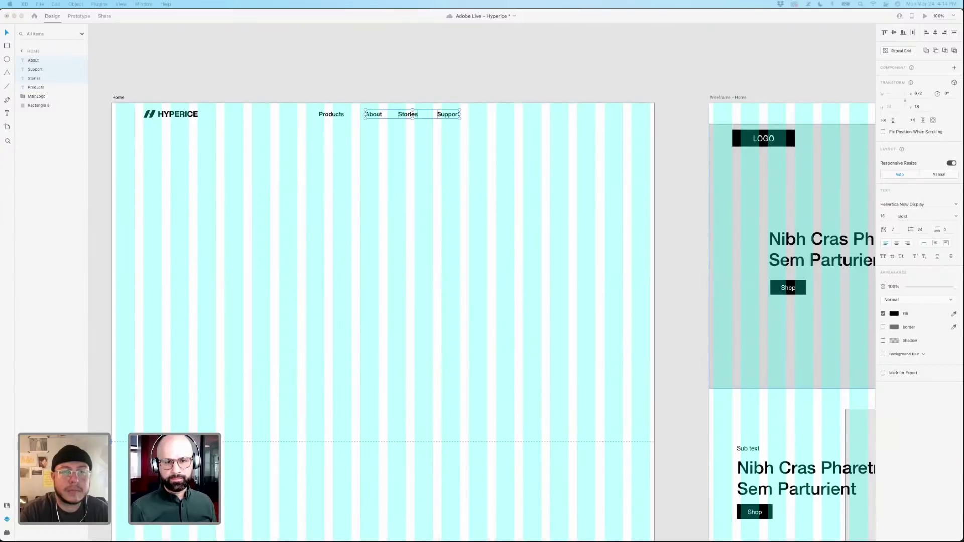
{"action": "left_click", "coordinate": [445, 114]}
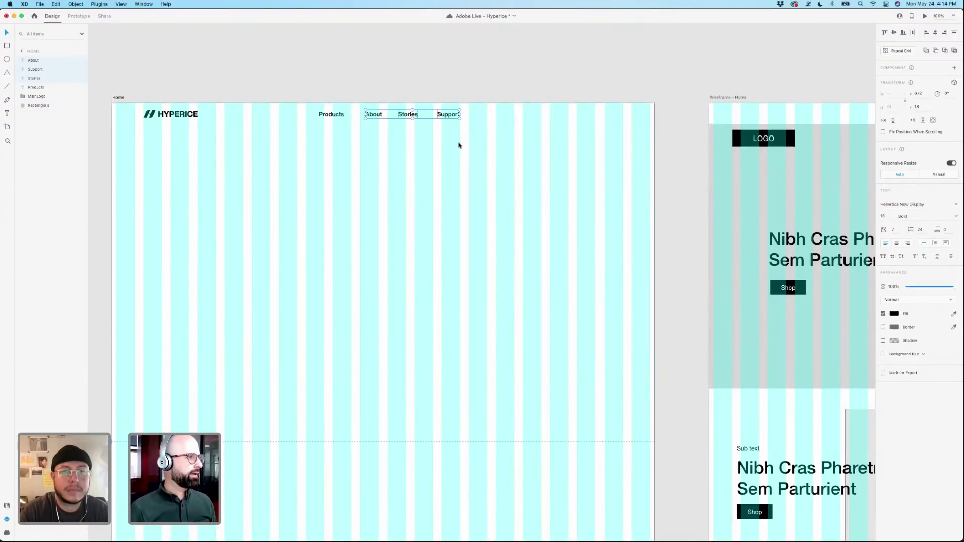
{"action": "left_click", "coordinate": [459, 145]}
Duplicate the Support label toward the header's right side and set the copy's font to Font Awesome 5 Pro.
{"action": "left_click_drag", "start_coordinate": [453, 119], "coordinate": [544, 114]}
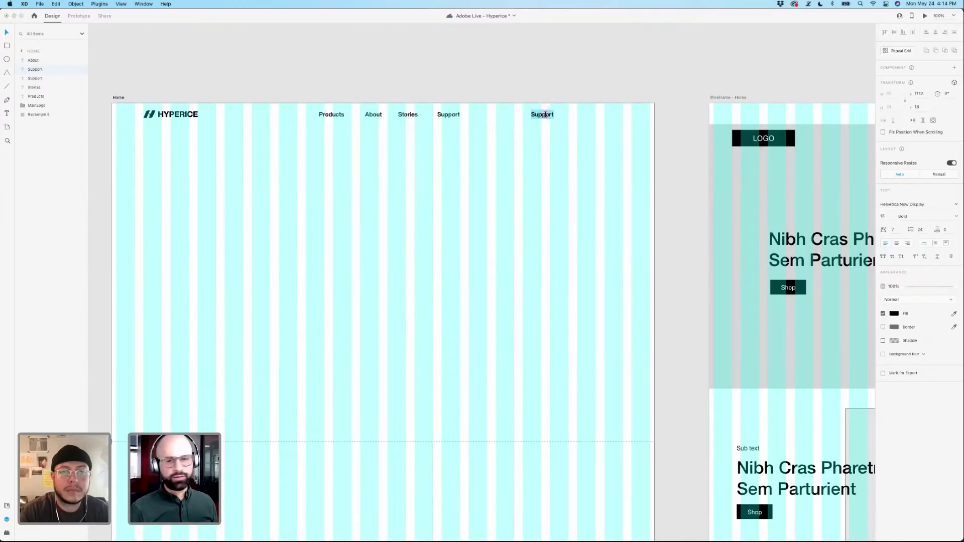
{"action": "left_click", "coordinate": [545, 114]}
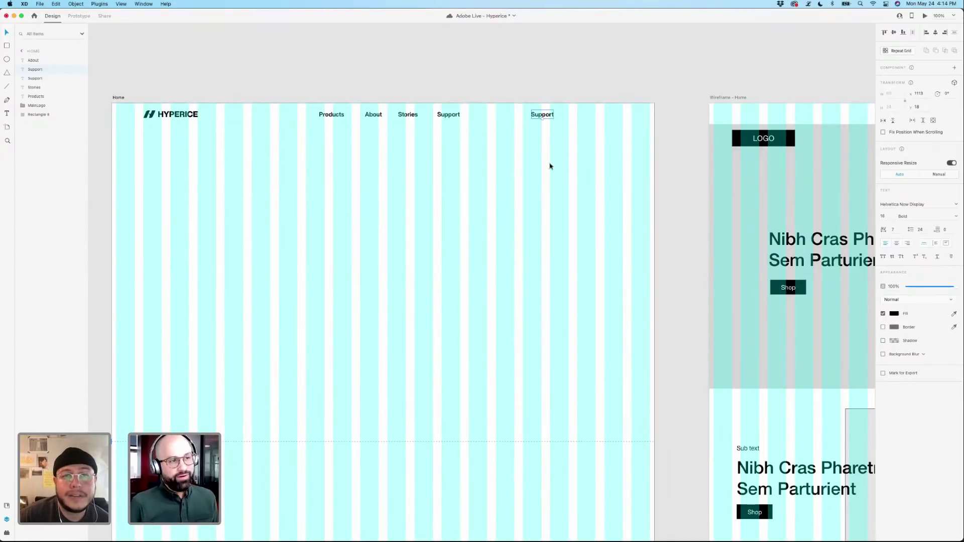
{"action": "left_click", "coordinate": [902, 205]}
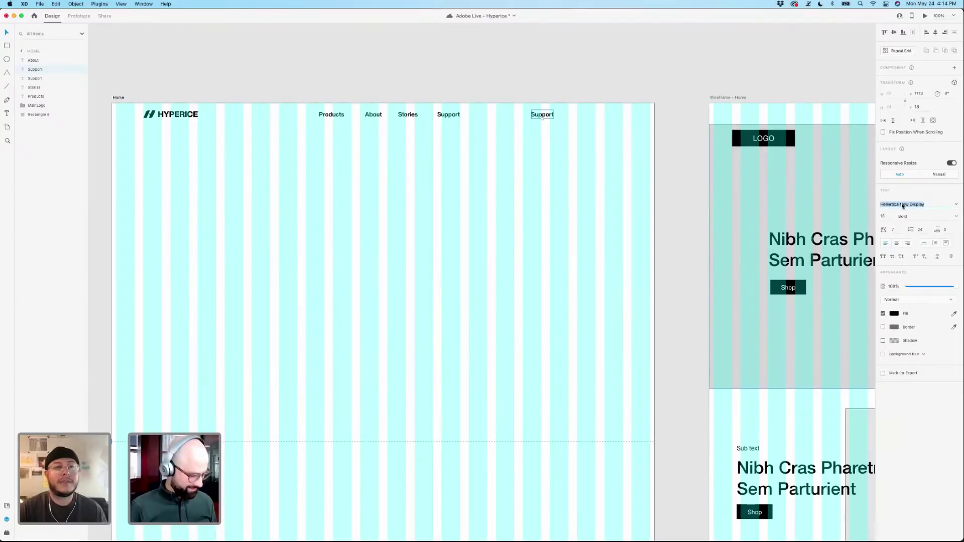
{"action": "type", "text": "Font Awesome 5 Brands"}
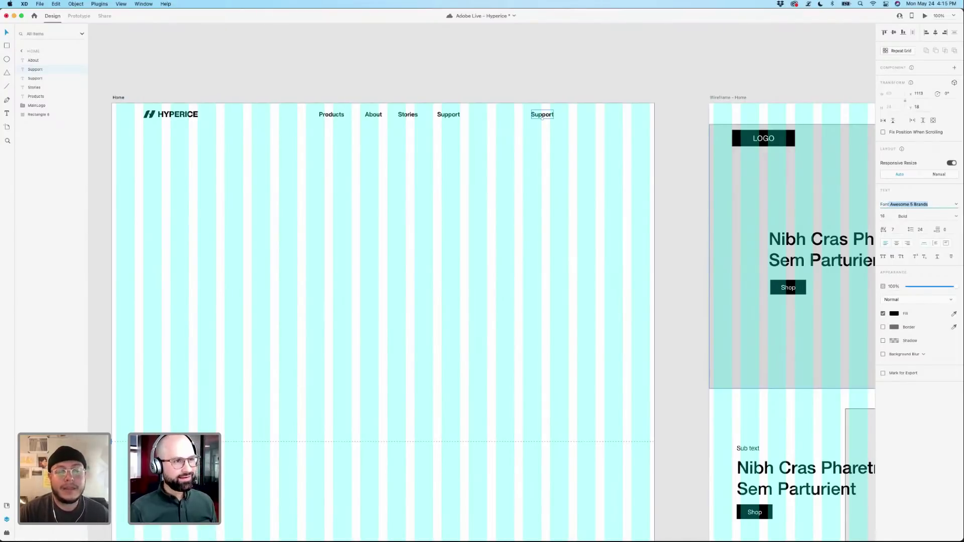
{"action": "key", "text": "Down"}
{"action": "key", "text": "Return"}
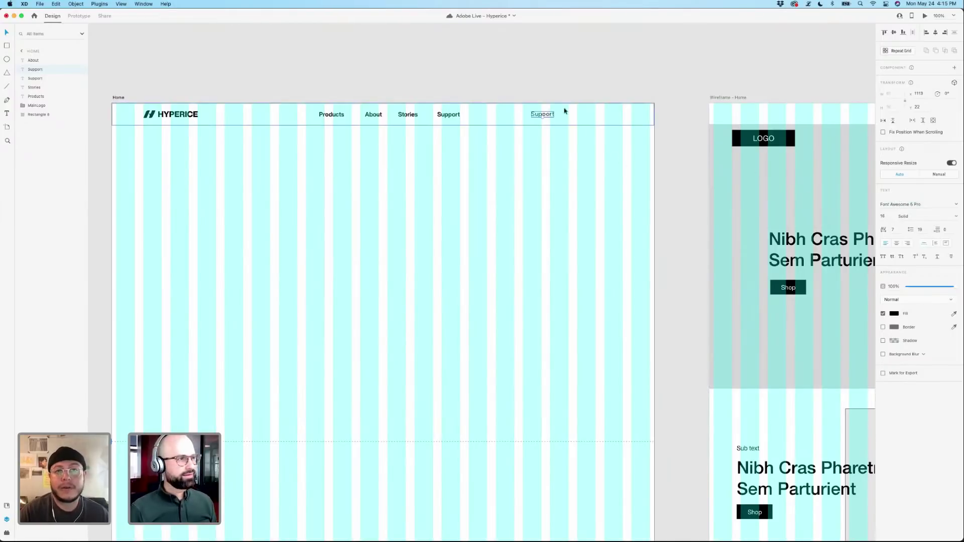
Replace the text of the Font Awesome label with Search.
{"action": "double_click", "coordinate": [544, 112]}
{"action": "type", "text": "Search"}
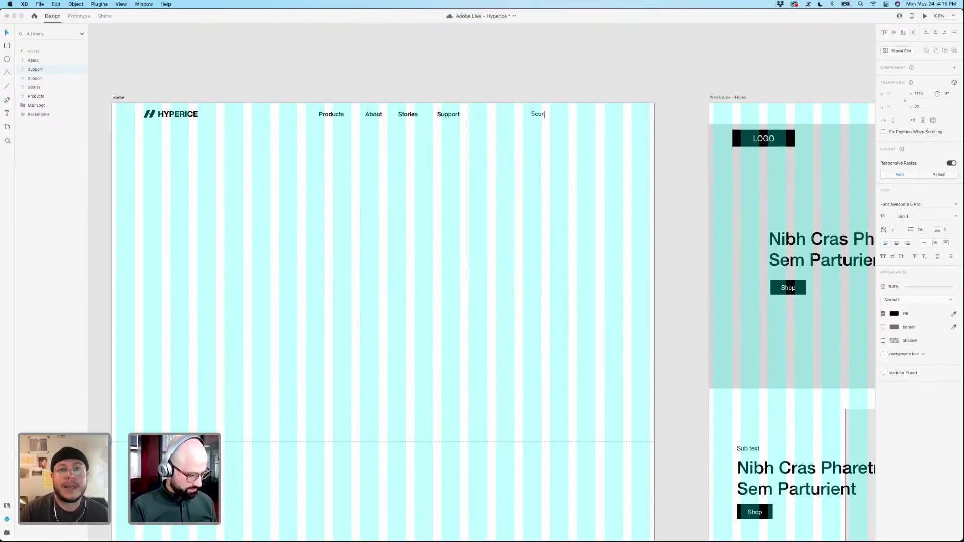
{"action": "key", "text": "Escape"}
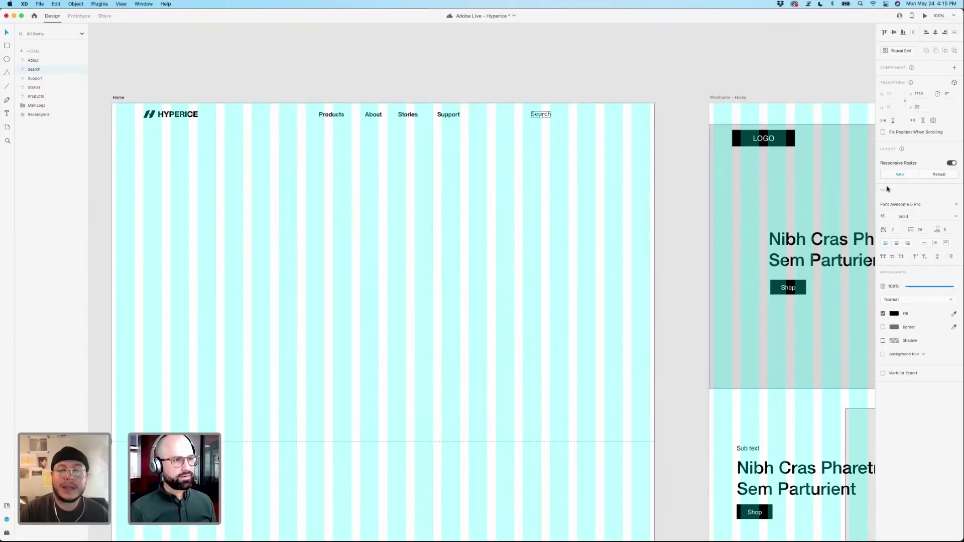
Delete the duplicated Font Awesome label from the right side of the header.
{"action": "left_click", "coordinate": [955, 203]}
{"action": "left_click", "coordinate": [913, 211]}
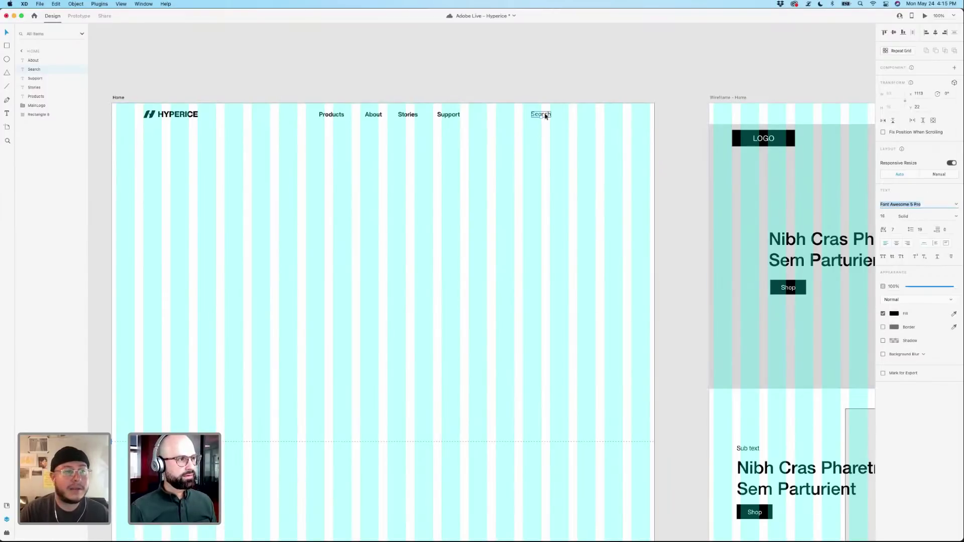
{"action": "key", "text": "BackSpace"}
{"action": "key", "text": "Escape"}
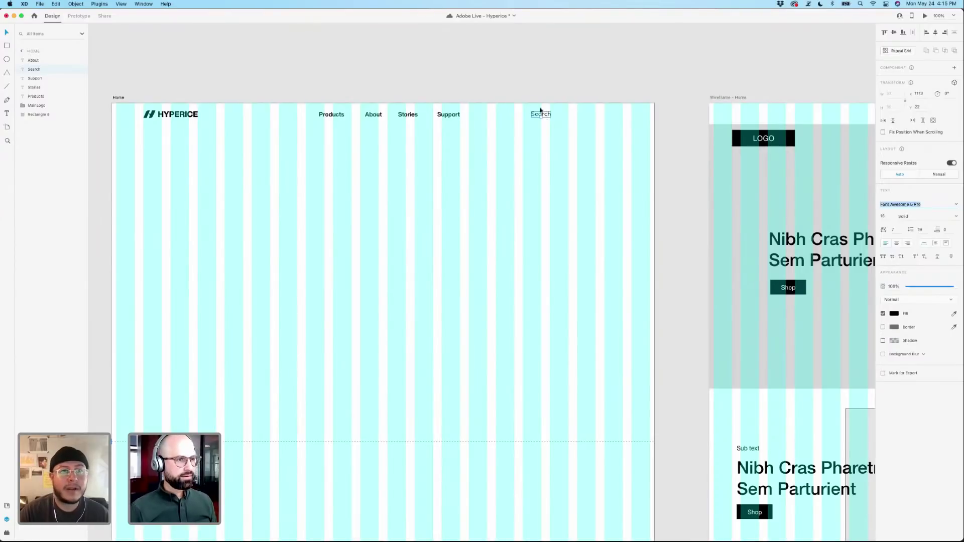
{"action": "key", "text": "Delete"}
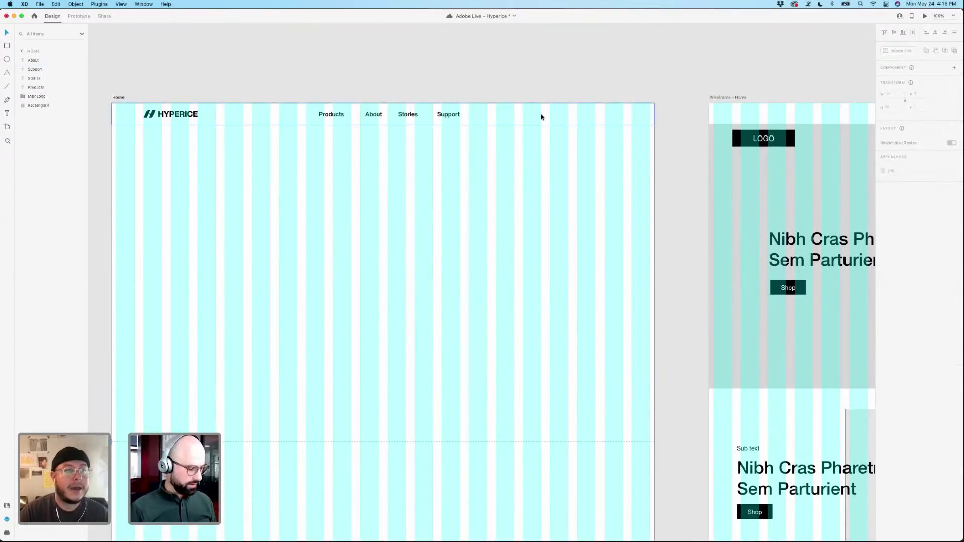
Add a new Font Awesome 5 Pro text object reading search just below the right part of the header.
{"action": "key", "text": "t"}
{"action": "left_click", "coordinate": [529, 145]}
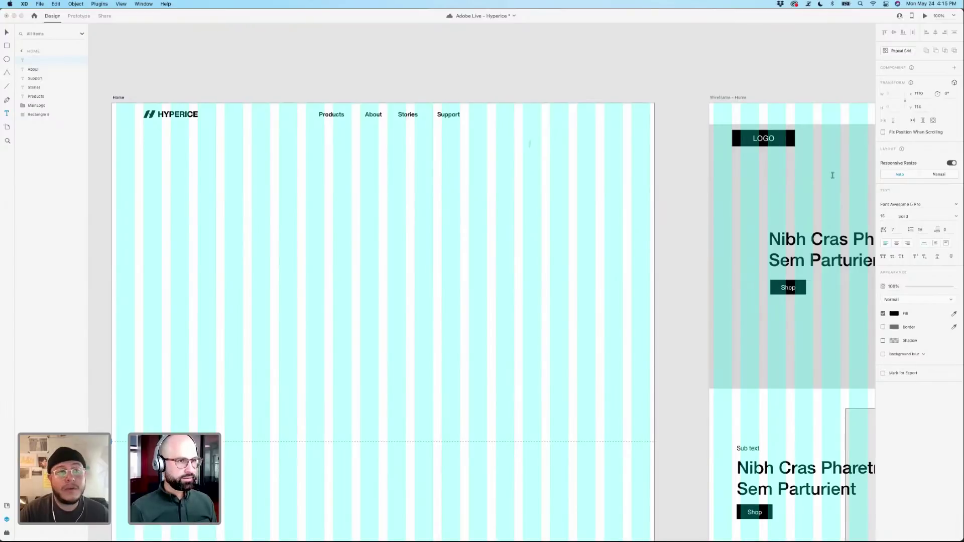
{"action": "type", "text": "search"}
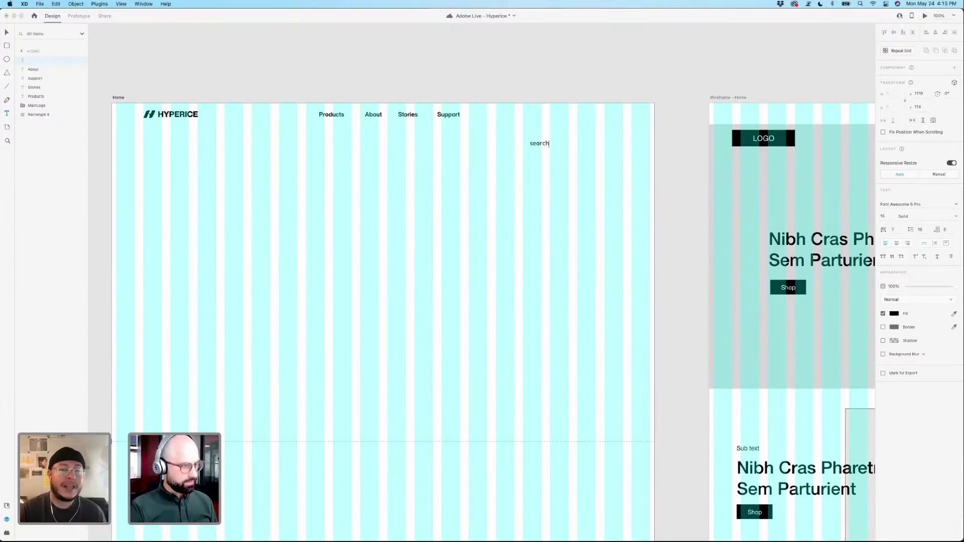
{"action": "key", "text": "Escape"}
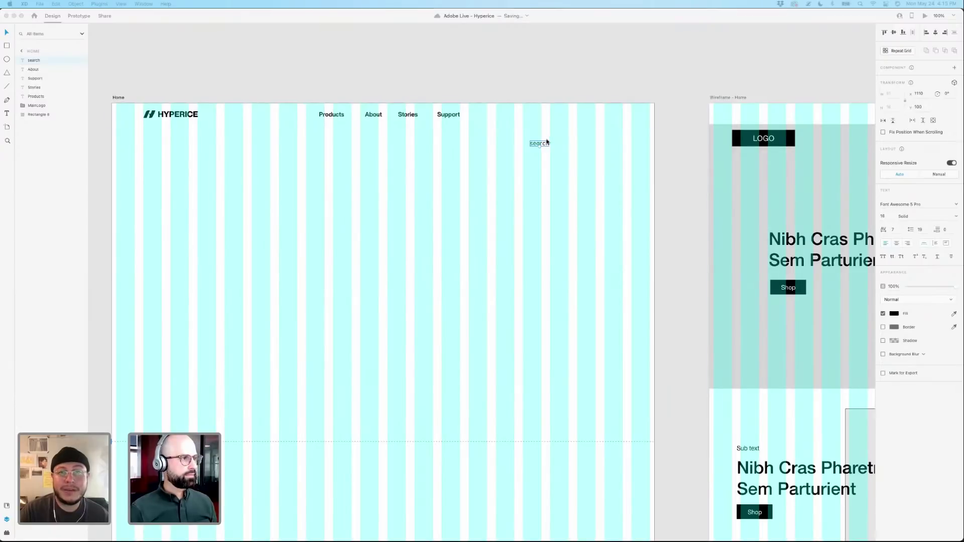
Set the character spacing of the search text to 0 so it renders as a magnifier icon.
{"action": "left_click", "coordinate": [543, 144]}
{"action": "left_click", "coordinate": [542, 145]}
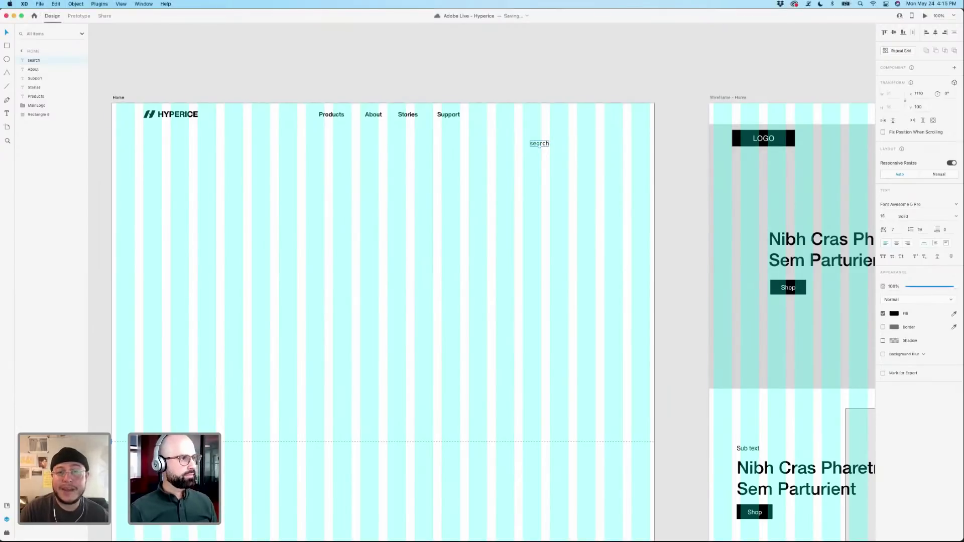
{"action": "left_click", "coordinate": [893, 229]}
{"action": "type", "text": "0"}
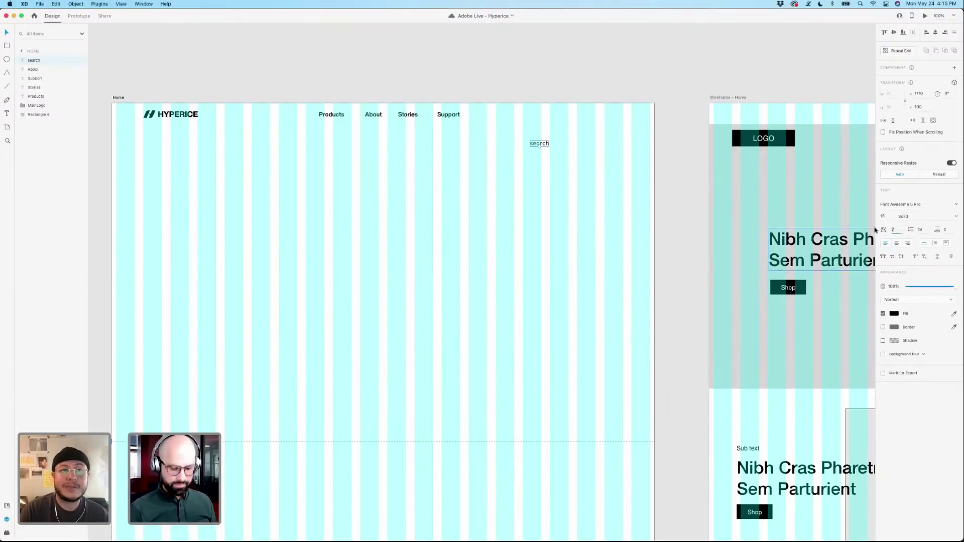
{"action": "key", "text": "Return"}
{"action": "left_click_drag", "start_coordinate": [555, 149], "coordinate": [551, 161]}
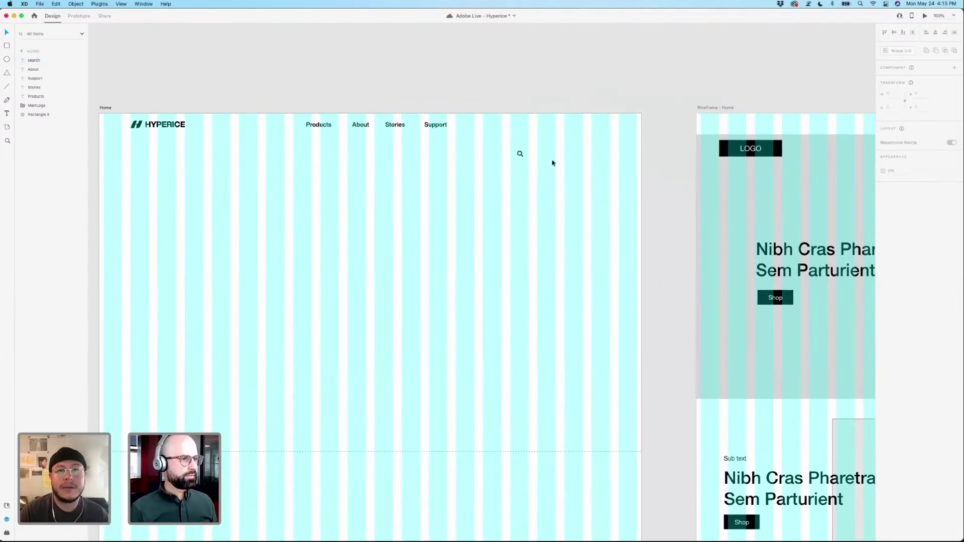
Set the search icon's font style to Regular.
{"action": "left_click", "coordinate": [519, 153]}
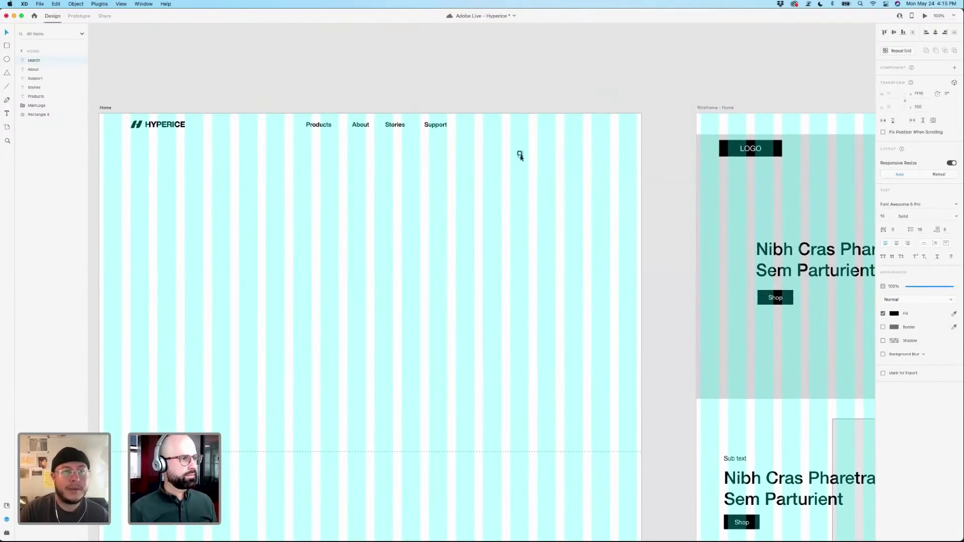
{"action": "left_click", "coordinate": [956, 216]}
{"action": "left_click", "coordinate": [905, 225]}
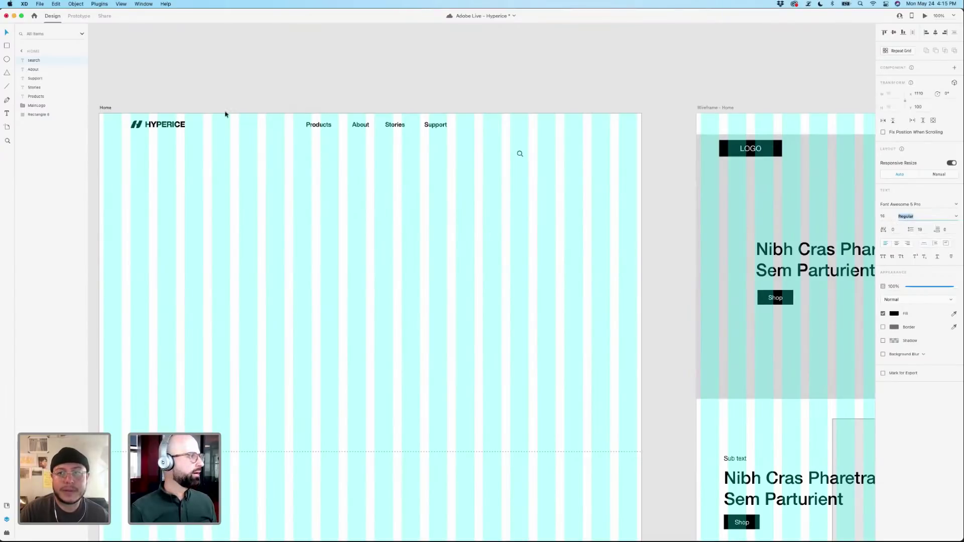
{"action": "left_click", "coordinate": [6, 532]}
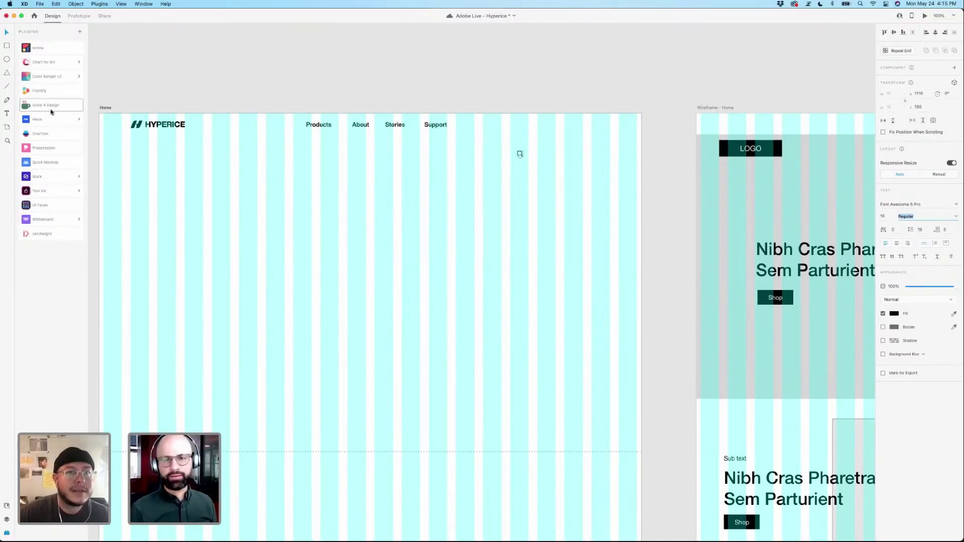
{"action": "left_click", "coordinate": [7, 519]}
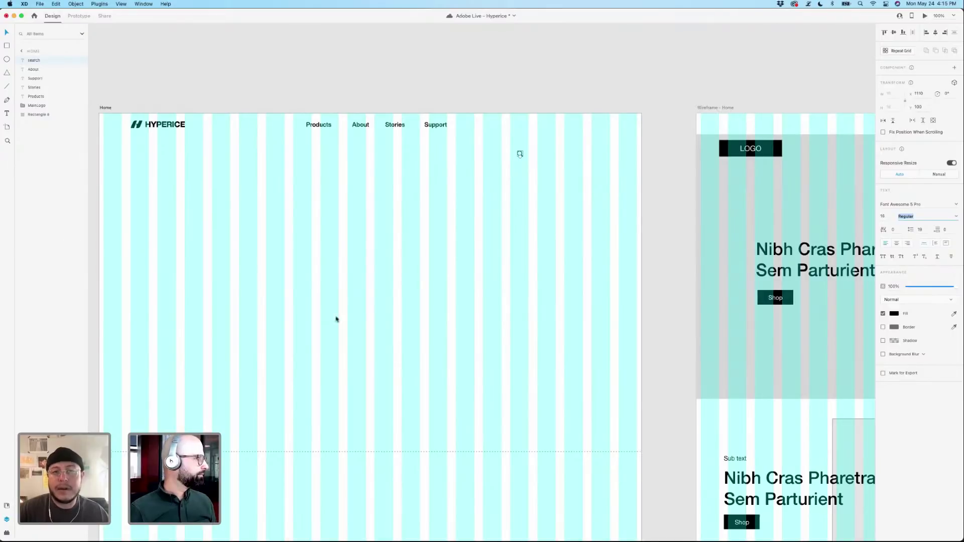
{"action": "left_click", "coordinate": [484, 64]}
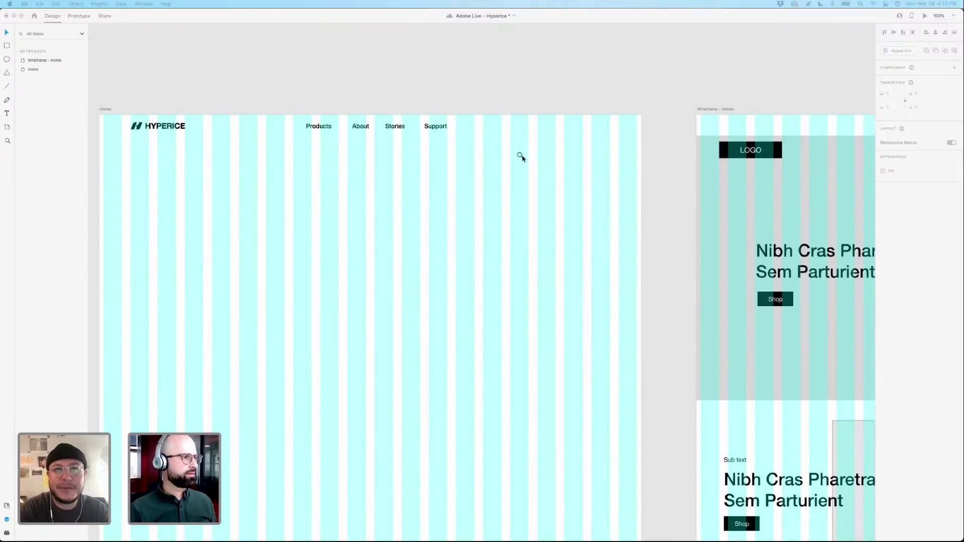
Save the document and set the search icon's font size to 18.
{"action": "left_click", "coordinate": [520, 157]}
{"action": "key", "text": "super+s"}
{"action": "left_click", "coordinate": [520, 156]}
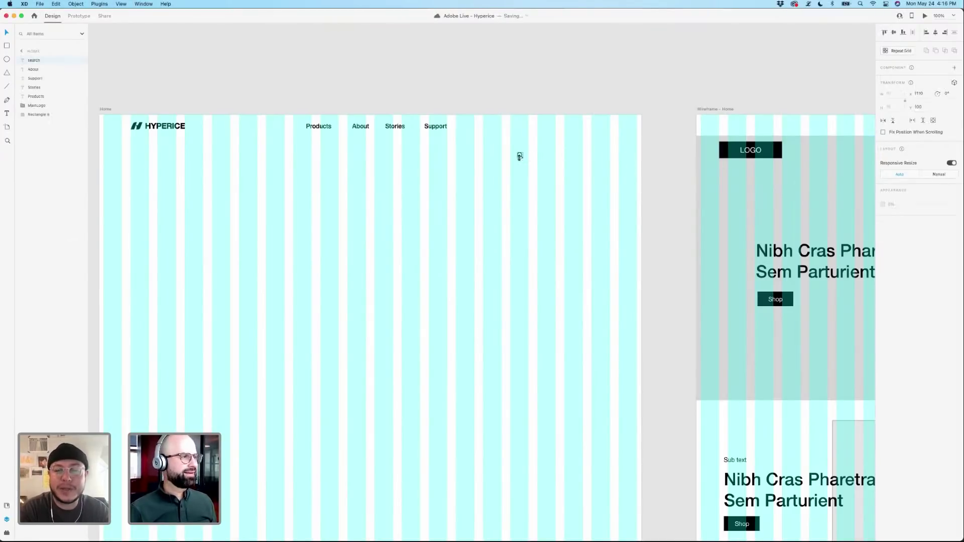
{"action": "type", "text": "18"}
{"action": "key", "text": "Return"}
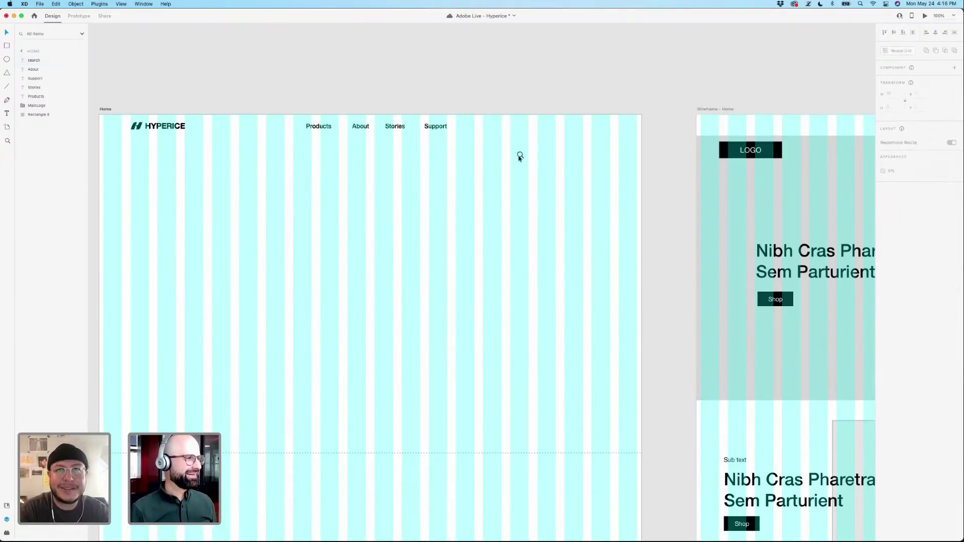
Move the search icon up into the navigation row, duplicate it to its right, and replace the copy's text with heart.
{"action": "left_click_drag", "start_coordinate": [519, 155], "coordinate": [567, 127]}
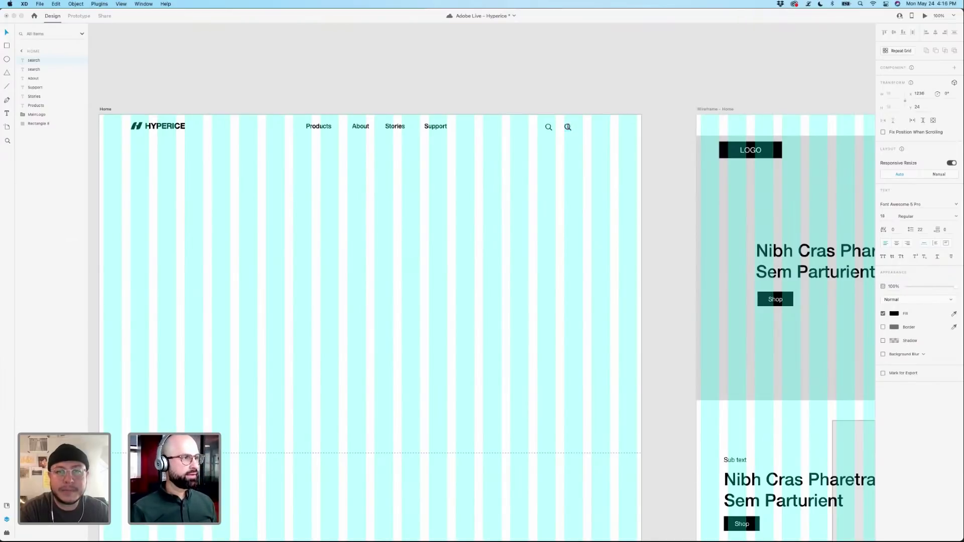
{"action": "left_click", "coordinate": [568, 128]}
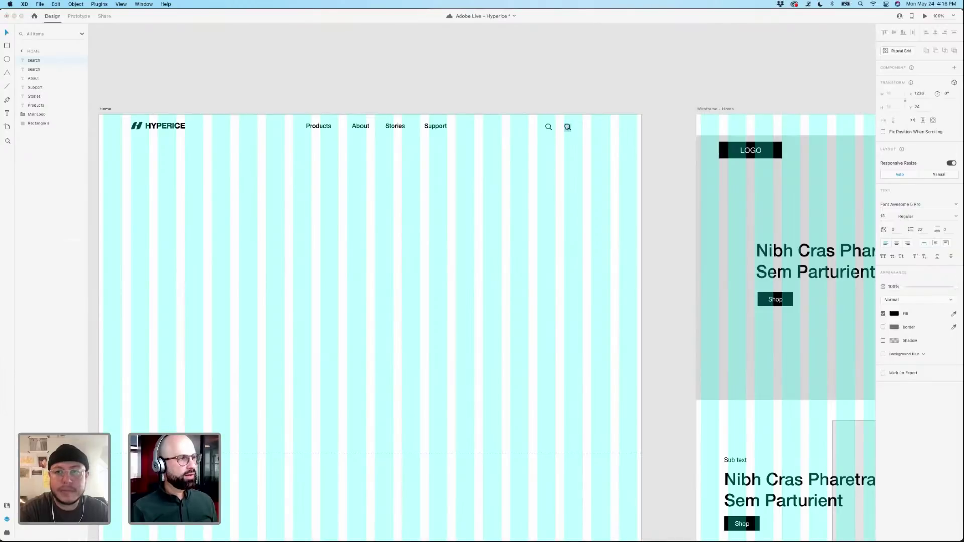
{"action": "left_click", "coordinate": [568, 128]}
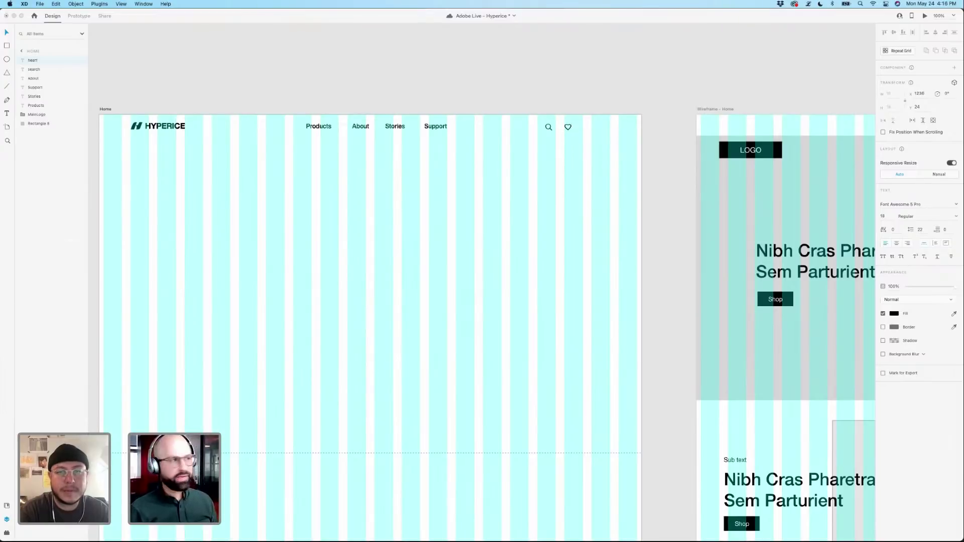
{"action": "left_click", "coordinate": [582, 136]}
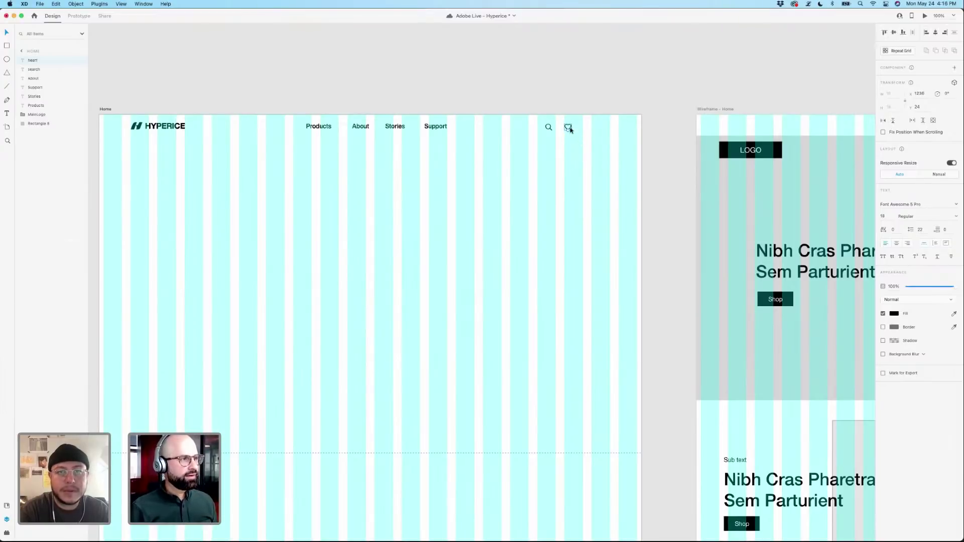
Try the Light and Solid font styles on the heart icon and undo back to Regular.
{"action": "left_click", "coordinate": [955, 218]}
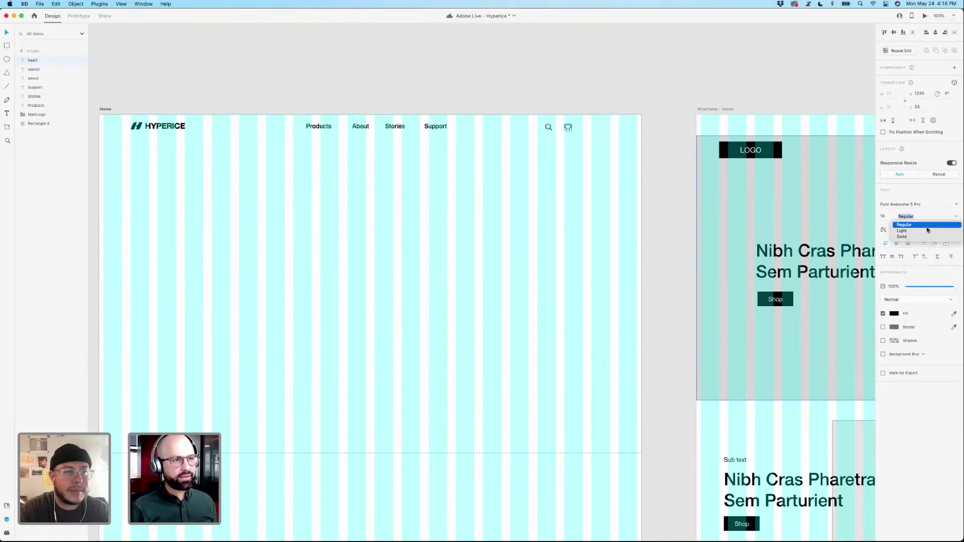
{"action": "left_click", "coordinate": [919, 233]}
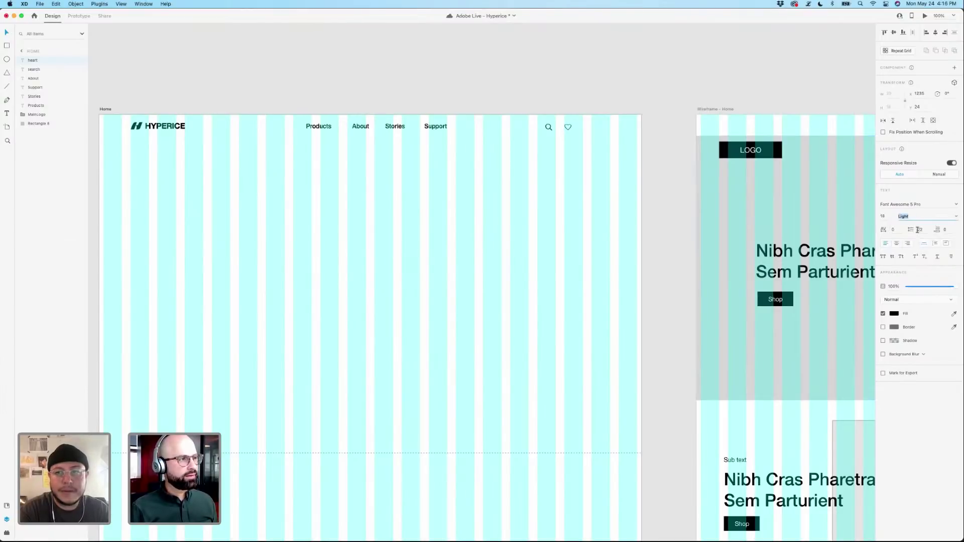
{"action": "left_click", "coordinate": [955, 217]}
{"action": "left_click", "coordinate": [911, 236]}
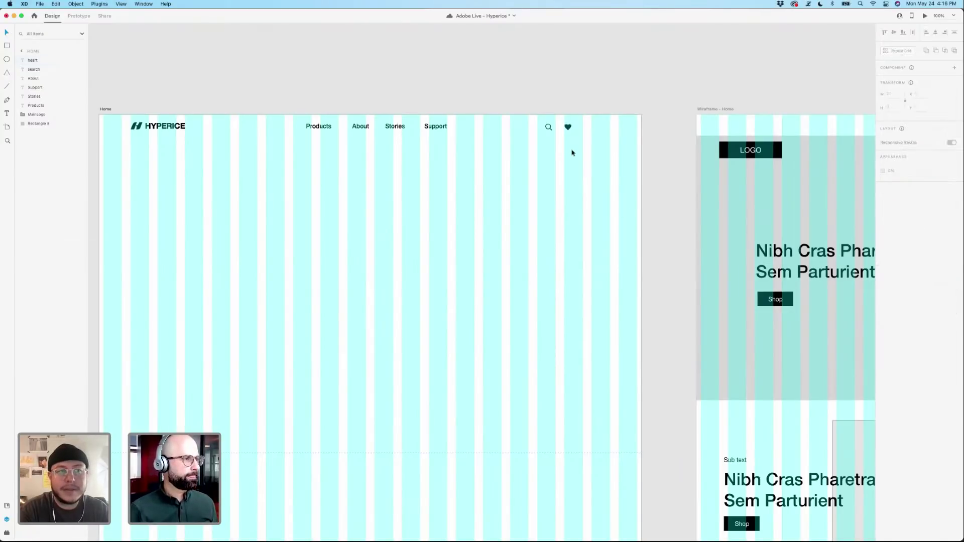
{"action": "key", "text": "super+z"}
{"action": "left_click", "coordinate": [568, 149]}
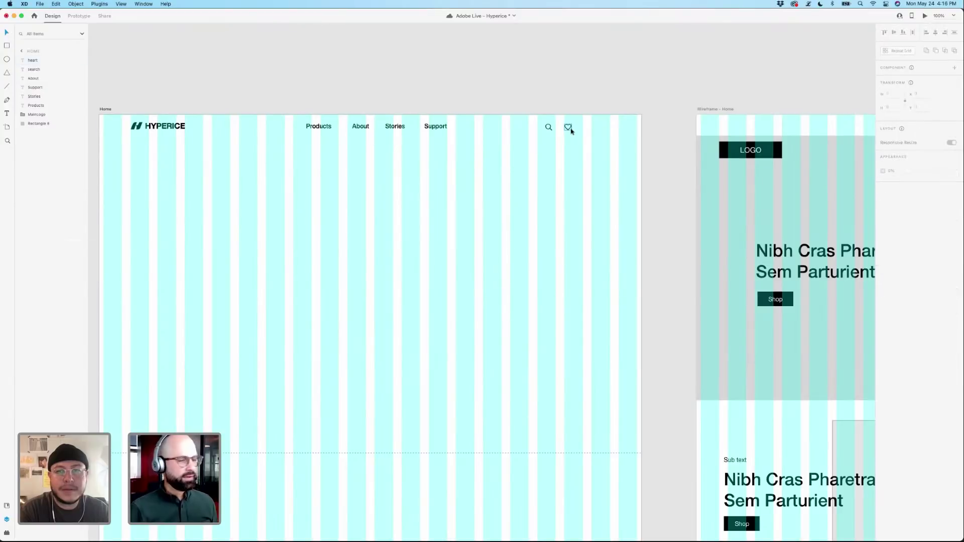
Duplicate the heart icon to its right in the header and replace the copy's text with Bag.
{"action": "left_click_drag", "start_coordinate": [569, 127], "coordinate": [587, 128]}
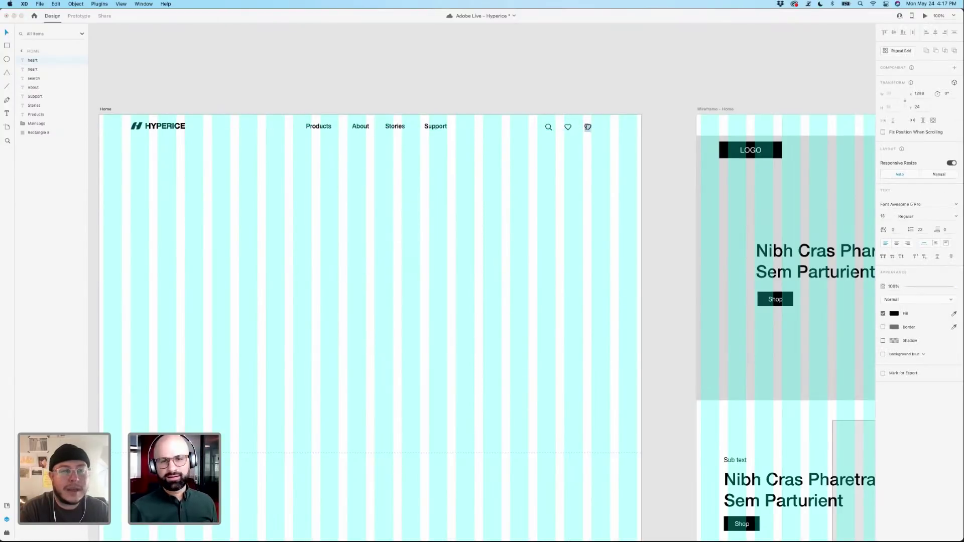
{"action": "type", "text": "bag"}
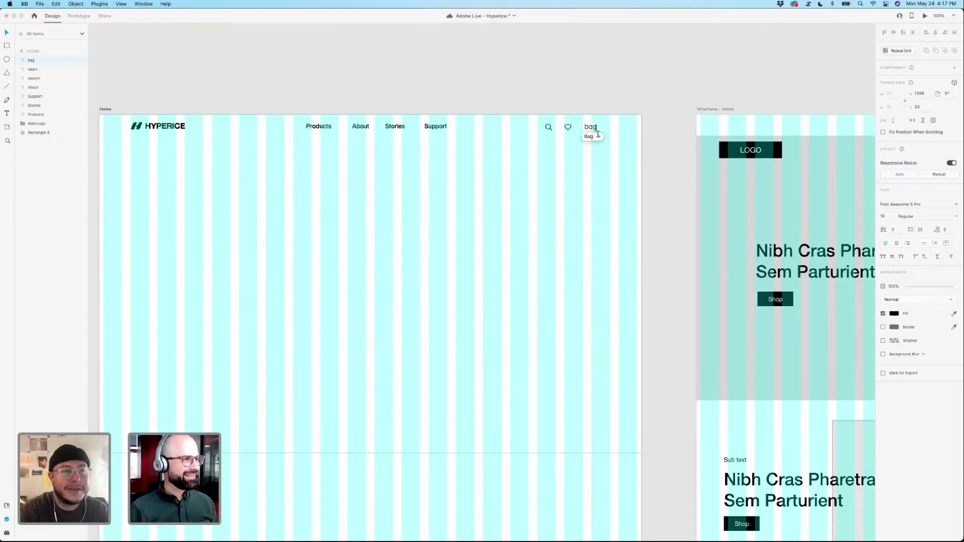
{"action": "key", "text": "Escape"}
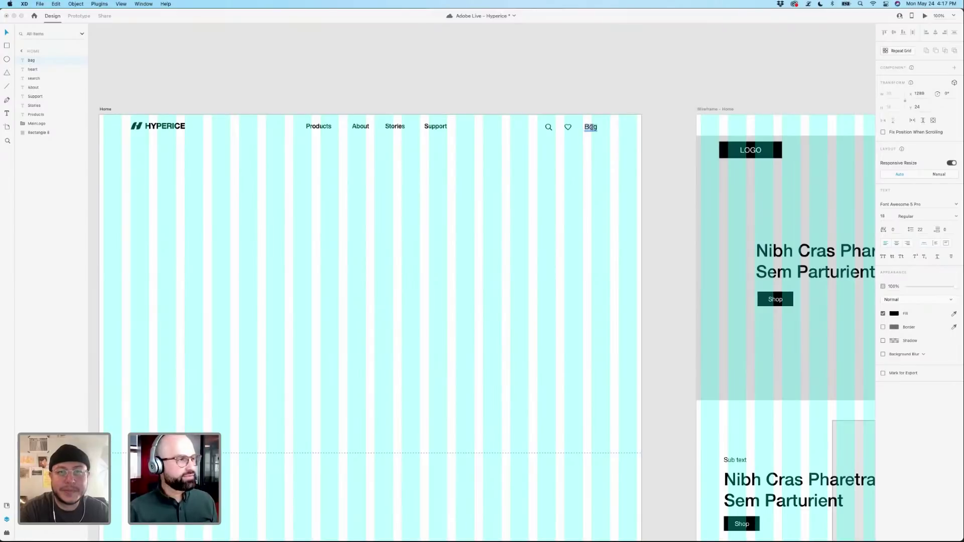
{"action": "left_click", "coordinate": [591, 127]}
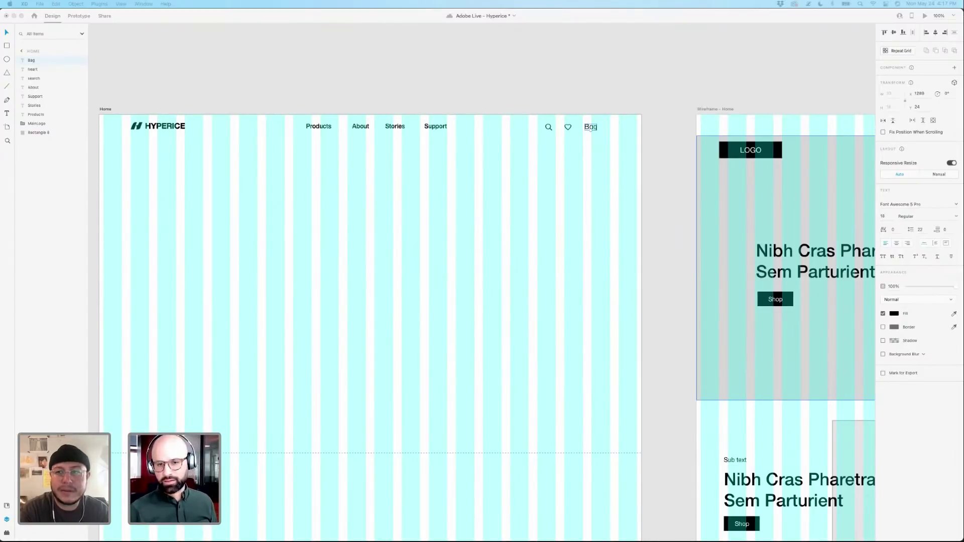
Replace the Bag text with shopping-bag so it renders as a shopping bag icon.
{"action": "left_click", "coordinate": [585, 155]}
{"action": "double_click", "coordinate": [592, 127]}
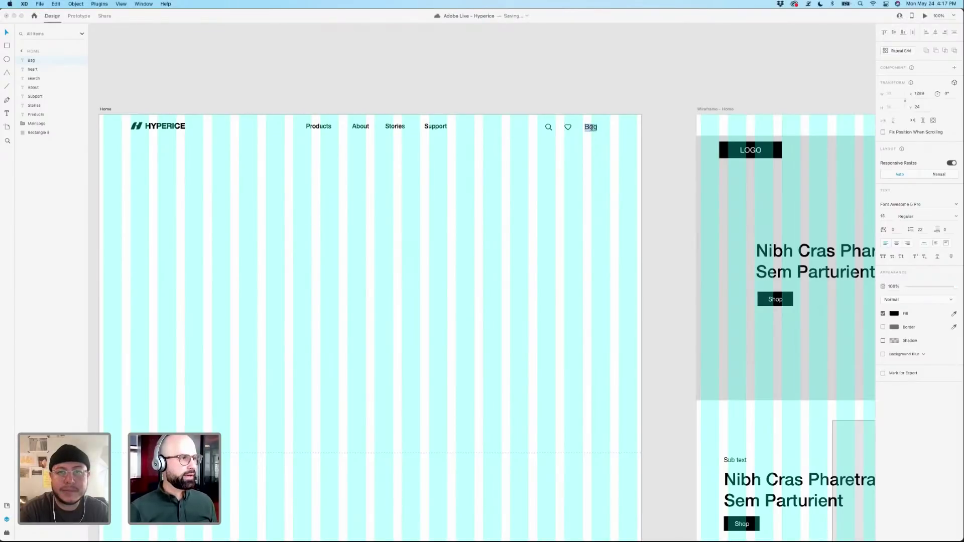
{"action": "type", "text": "shopping"}
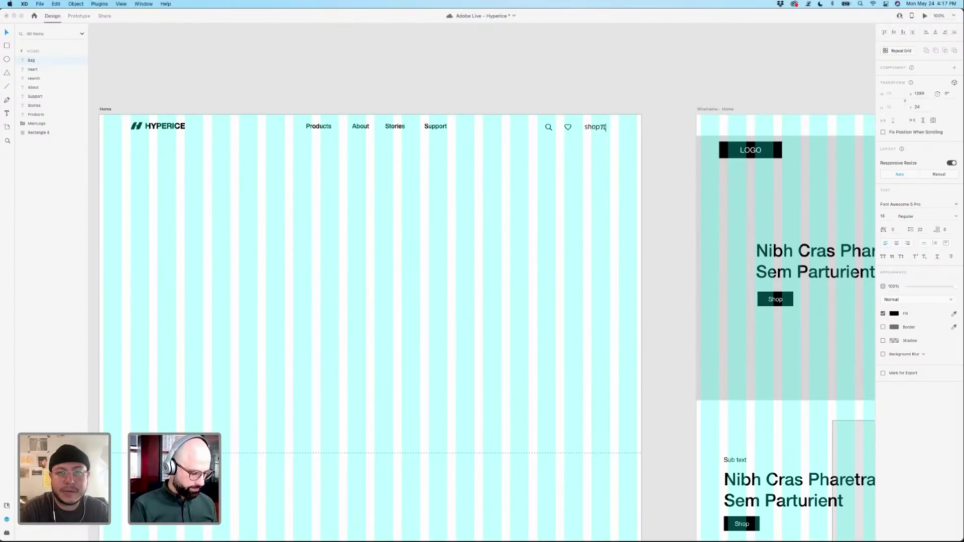
{"action": "type", "text": "-bag"}
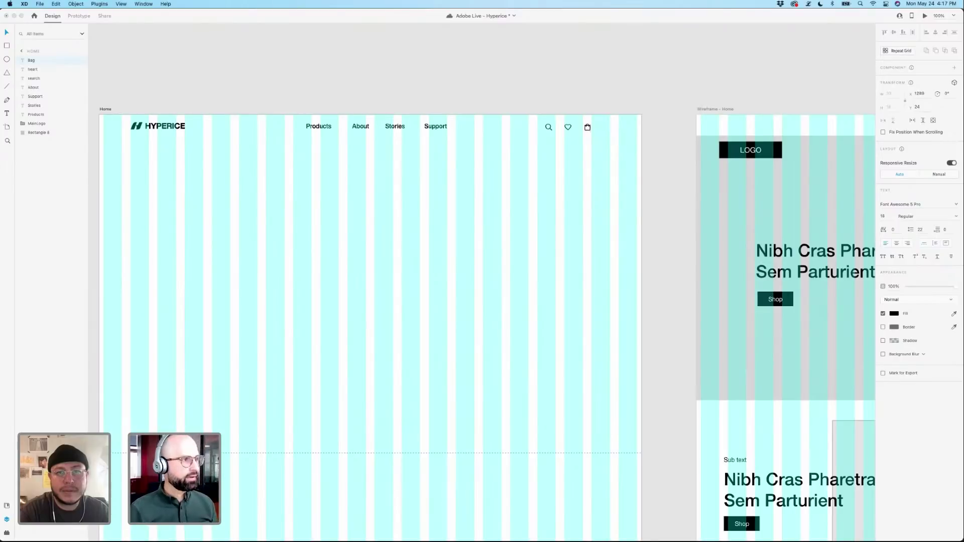
{"action": "left_click", "coordinate": [597, 173]}
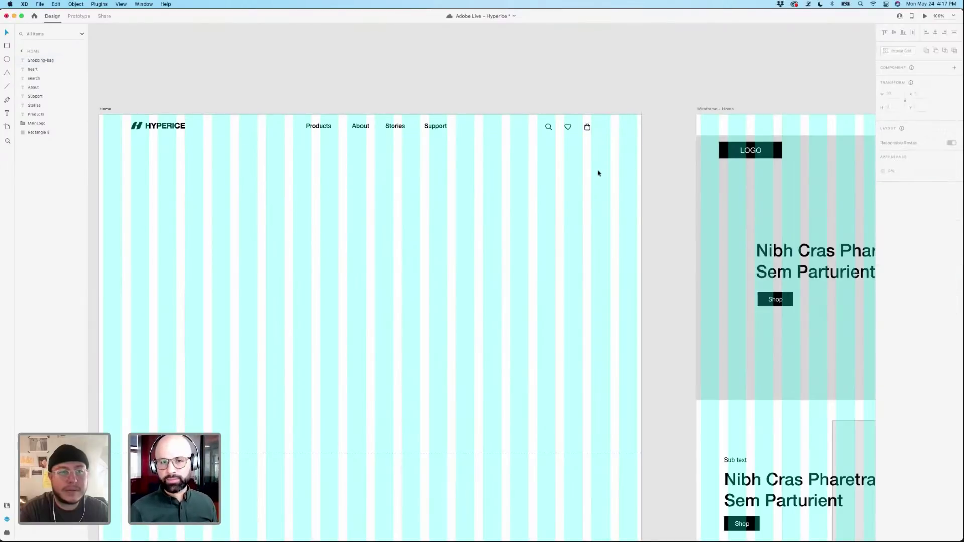
{"action": "left_click", "coordinate": [587, 128]}
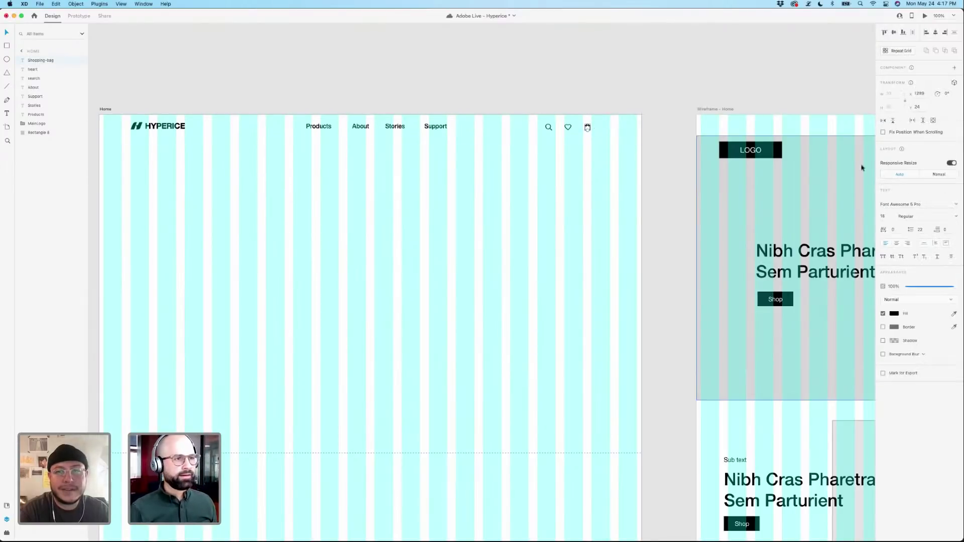
{"action": "left_click", "coordinate": [955, 216]}
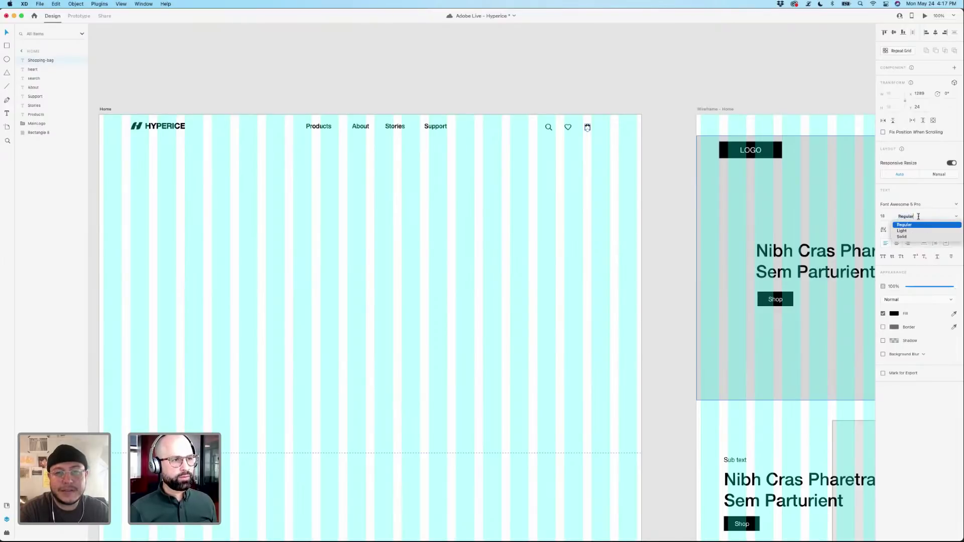
{"action": "key", "text": "Escape"}
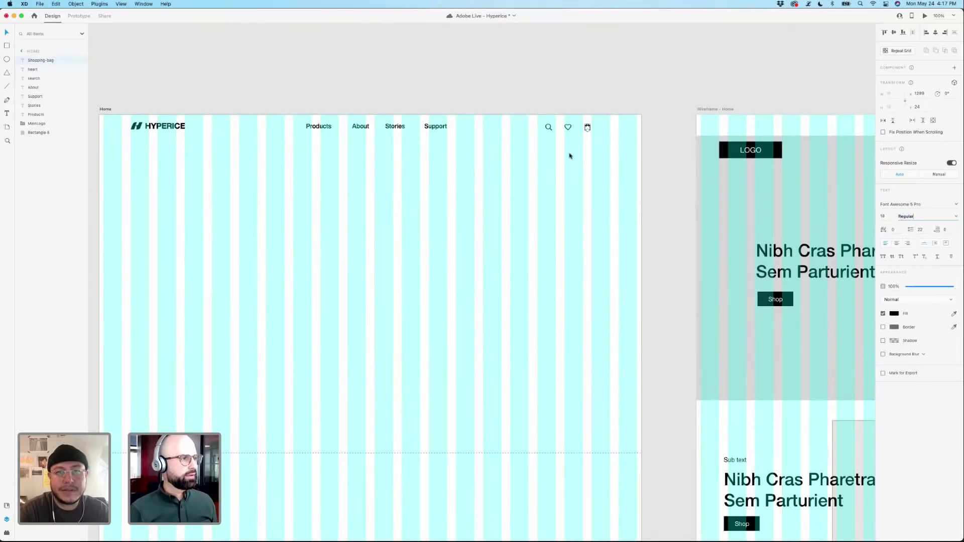
Check the Support label's font size, try font size 16 on the search icon, and undo that change.
{"action": "left_click", "coordinate": [433, 126]}
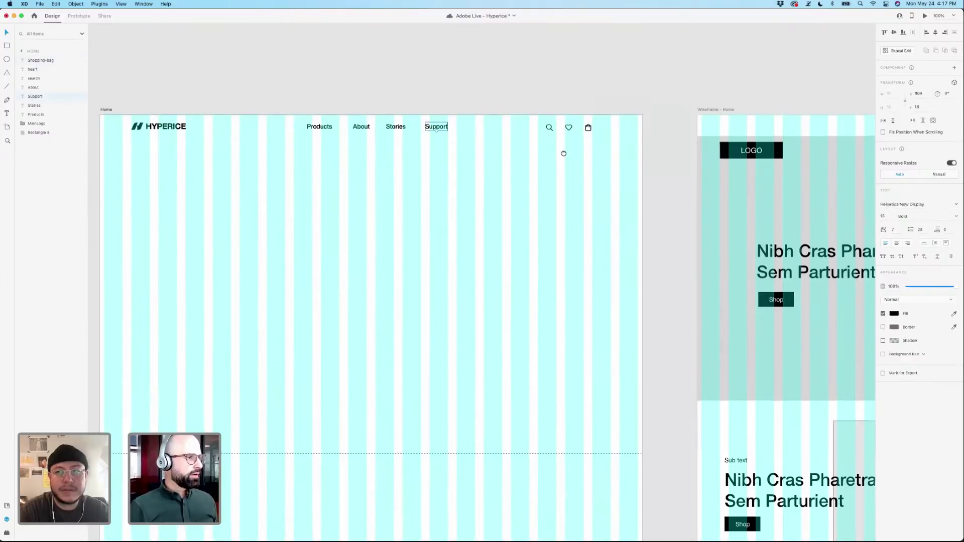
{"action": "scroll", "coordinate": [572, 158], "scroll_direction": "left", "scroll_amount": 2}
{"action": "key", "text": "super+equal"}
{"action": "scroll", "coordinate": [584, 169], "scroll_direction": "up", "scroll_amount": 3}
{"action": "scroll", "coordinate": [584, 169], "scroll_direction": "left", "scroll_amount": 3}
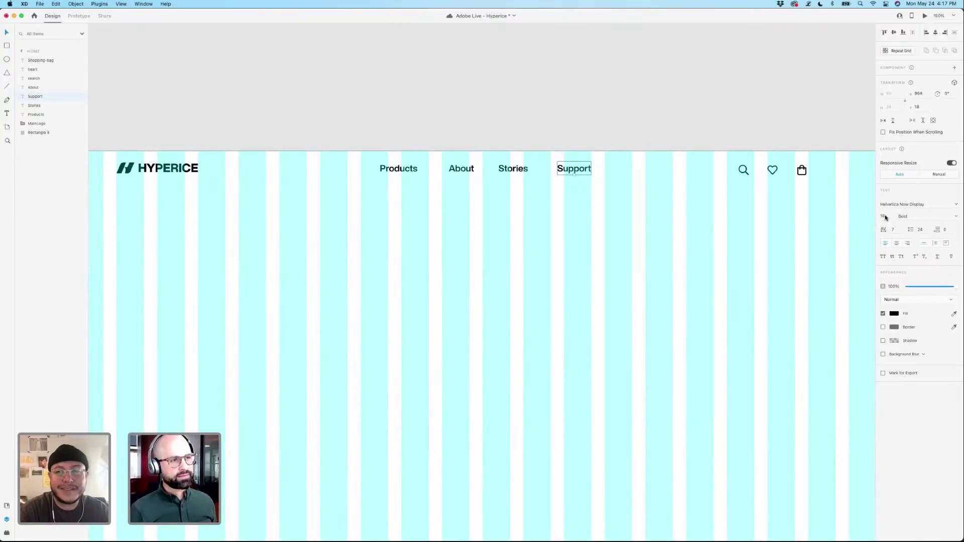
{"action": "left_click", "coordinate": [652, 228]}
{"action": "left_click_drag", "start_coordinate": [678, 219], "coordinate": [580, 218]}
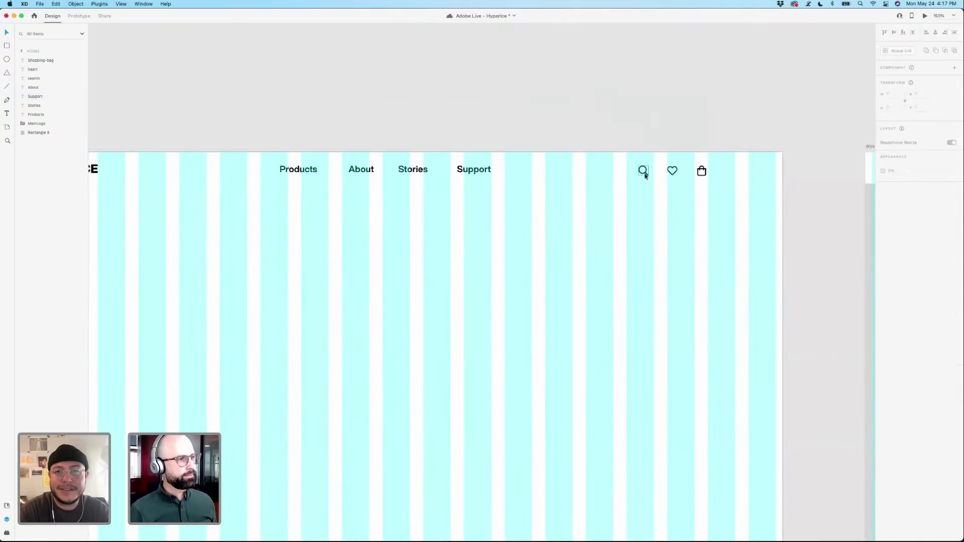
{"action": "left_click", "coordinate": [643, 172]}
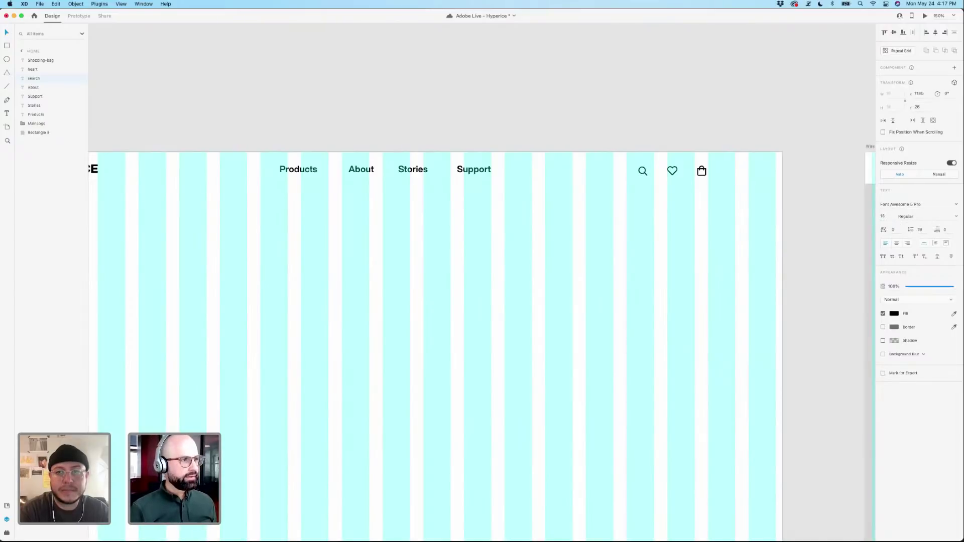
{"action": "left_click", "coordinate": [672, 173]}
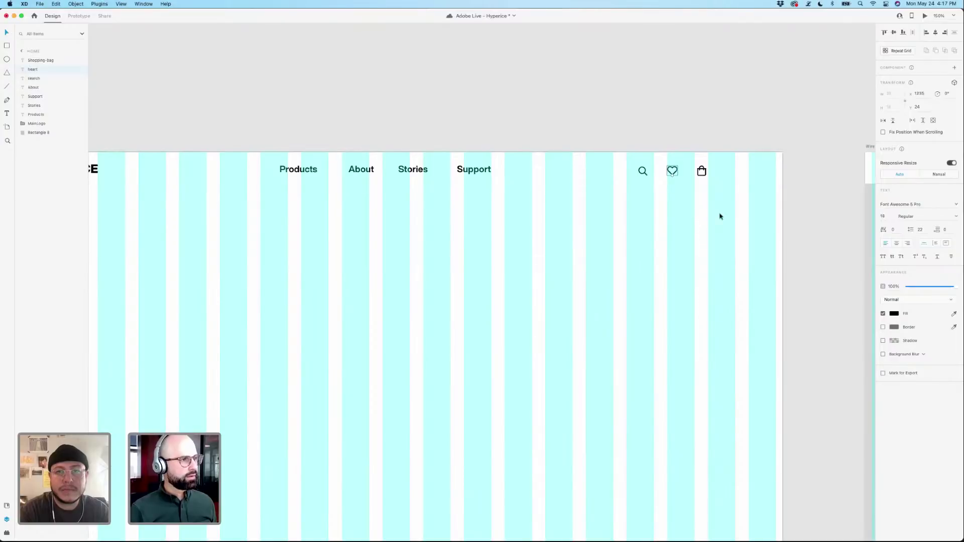
{"action": "left_click", "coordinate": [671, 177]}
{"action": "left_click", "coordinate": [669, 176]}
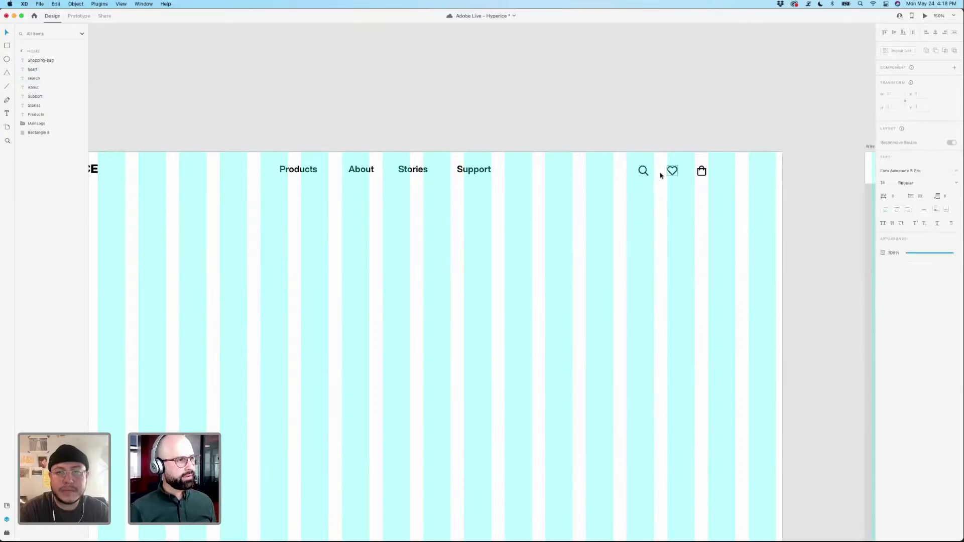
{"action": "left_click", "coordinate": [642, 174]}
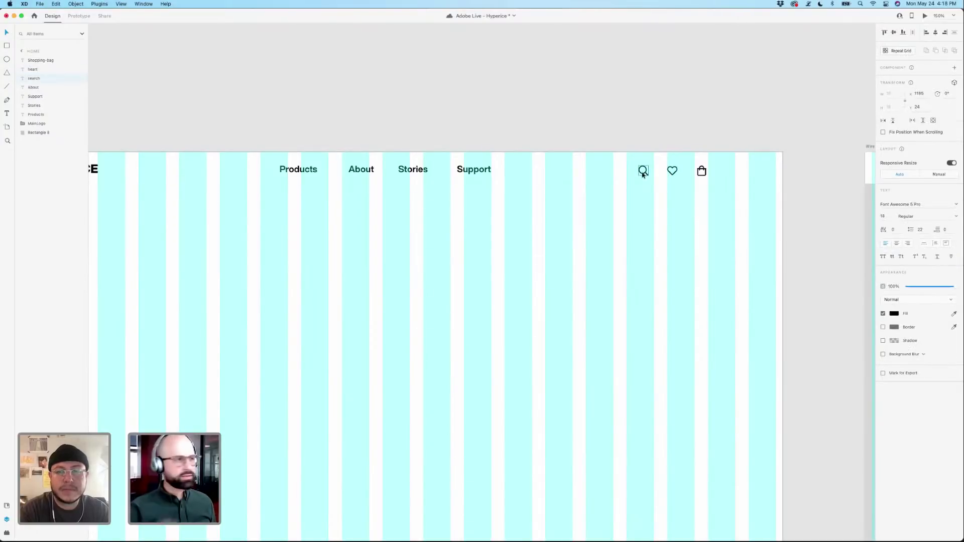
{"action": "left_click_drag", "start_coordinate": [535, 229], "coordinate": [639, 222]}
{"action": "left_click", "coordinate": [656, 229]}
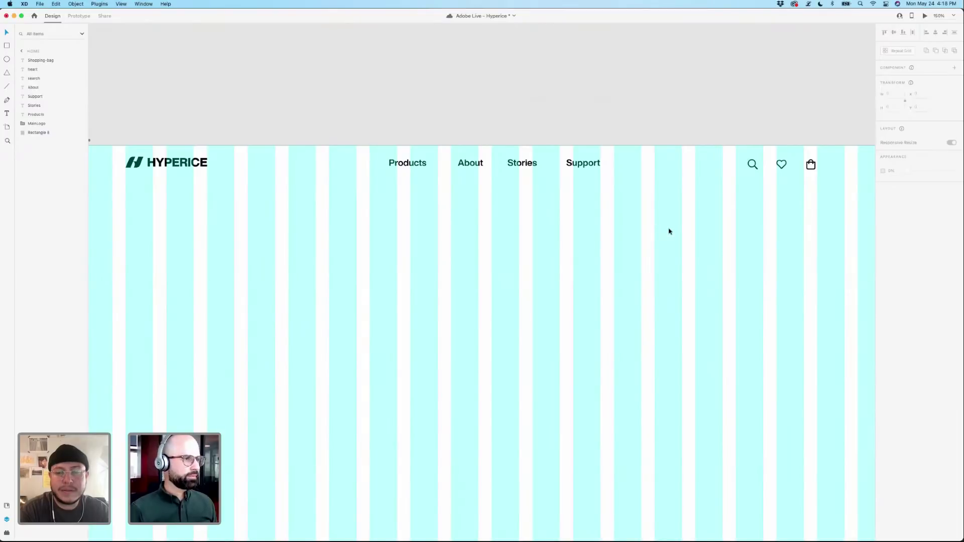
{"action": "mouse_move", "coordinate": [738, 226]}
{"action": "left_mouse_down"}
{"action": "mouse_move", "coordinate": [557, 232]}
{"action": "mouse_move", "coordinate": [755, 233]}
{"action": "mouse_move", "coordinate": [723, 232]}
{"action": "left_mouse_up"}
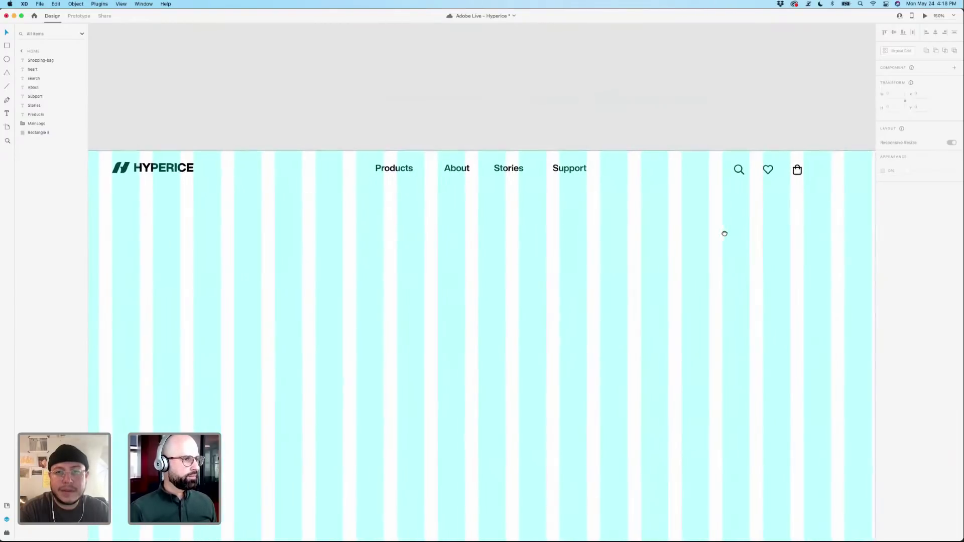
Align the logo, navigation labels and icons to the vertical middle of the header bar.
{"action": "left_click_drag", "start_coordinate": [840, 129], "coordinate": [97, 197]}
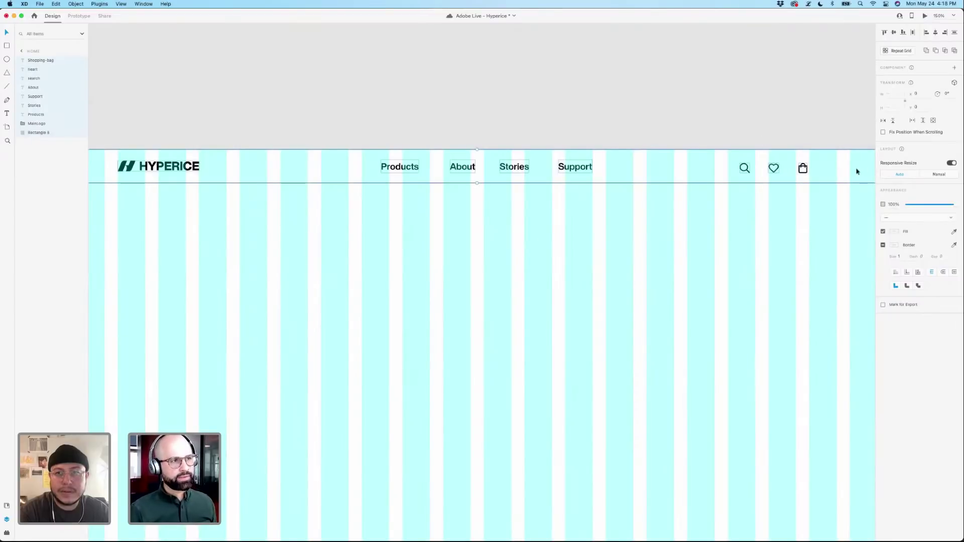
{"action": "left_click", "coordinate": [894, 32]}
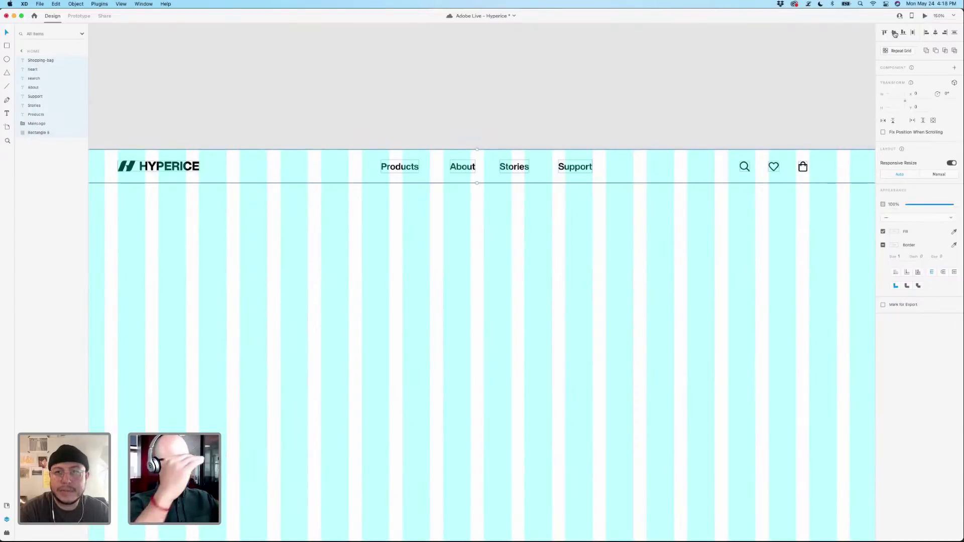
{"action": "left_click", "coordinate": [693, 70]}
{"action": "key", "text": "super+1"}
{"action": "key", "text": "super+shift+apostrophe"}
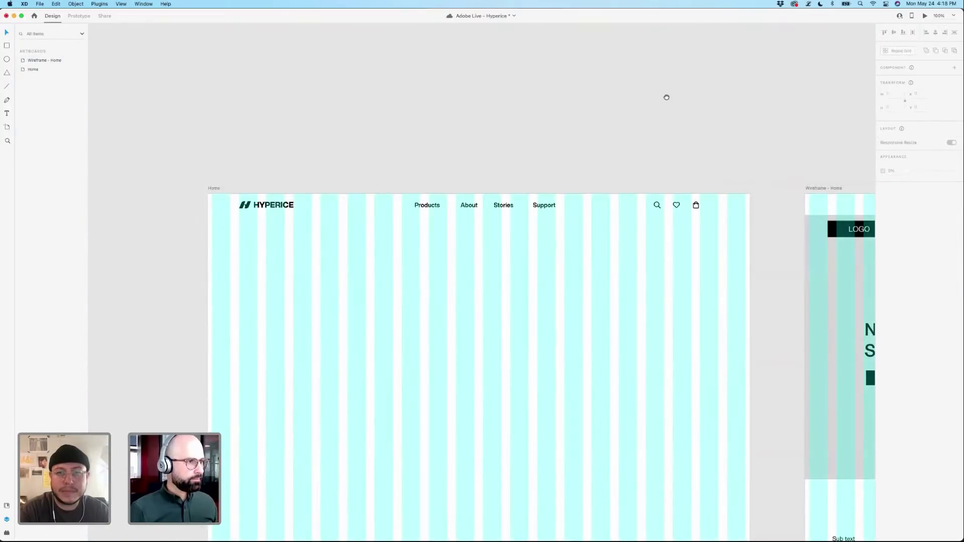
Move the search, heart and shopping bag icons together to the right so the bag meets the grid column edge.
{"action": "scroll", "coordinate": [645, 95], "scroll_direction": "down", "scroll_amount": 2}
{"action": "left_click", "coordinate": [638, 175]}
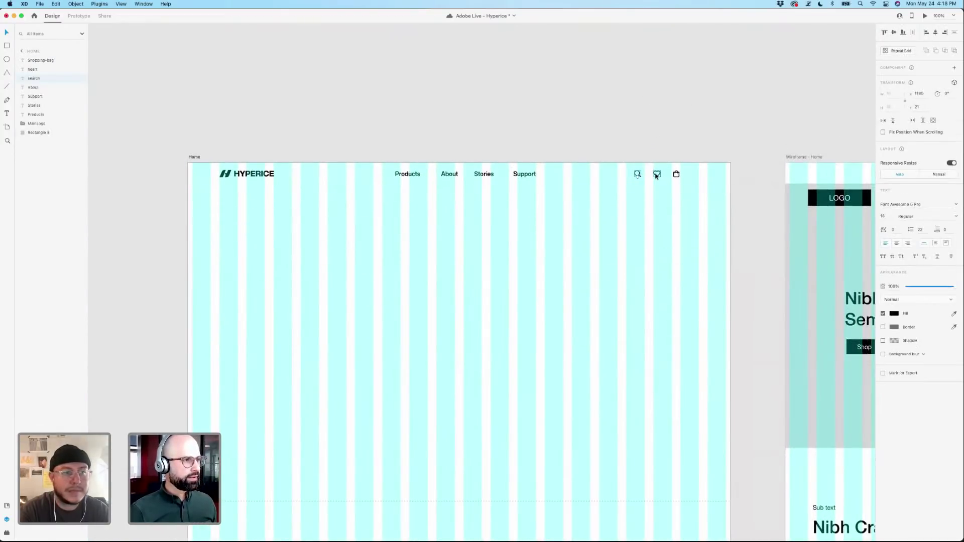
{"action": "left_click", "coordinate": [657, 173], "text": "shift"}
{"action": "left_click", "coordinate": [676, 173], "text": "shift"}
{"action": "left_click_drag", "start_coordinate": [676, 173], "coordinate": [700, 177]}
{"action": "left_click", "coordinate": [308, 144]}
{"action": "scroll", "coordinate": [234, 150], "scroll_direction": "down", "scroll_amount": 3}
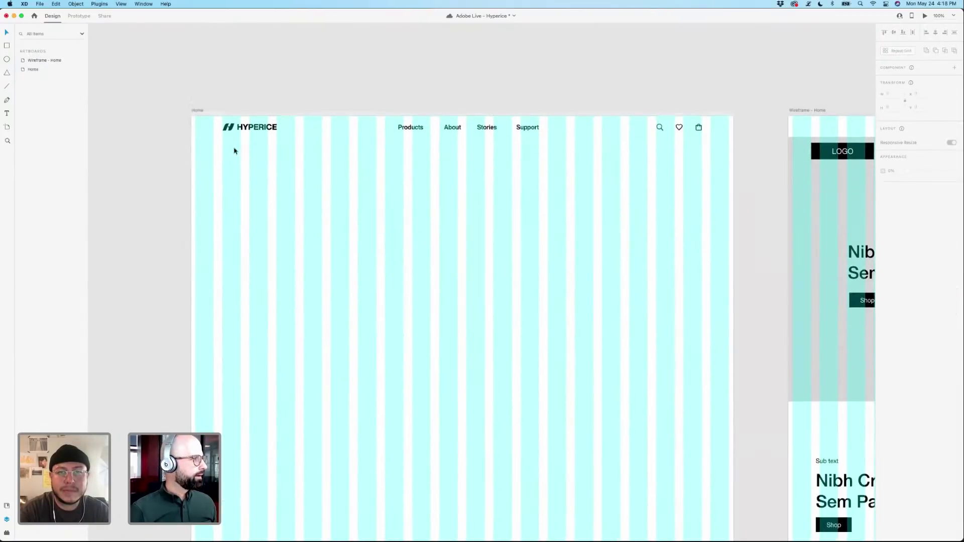
Move the heart and search icons right toward the shopping bag for tighter, even spacing.
{"action": "scroll", "coordinate": [269, 168], "scroll_direction": "down", "scroll_amount": 2}
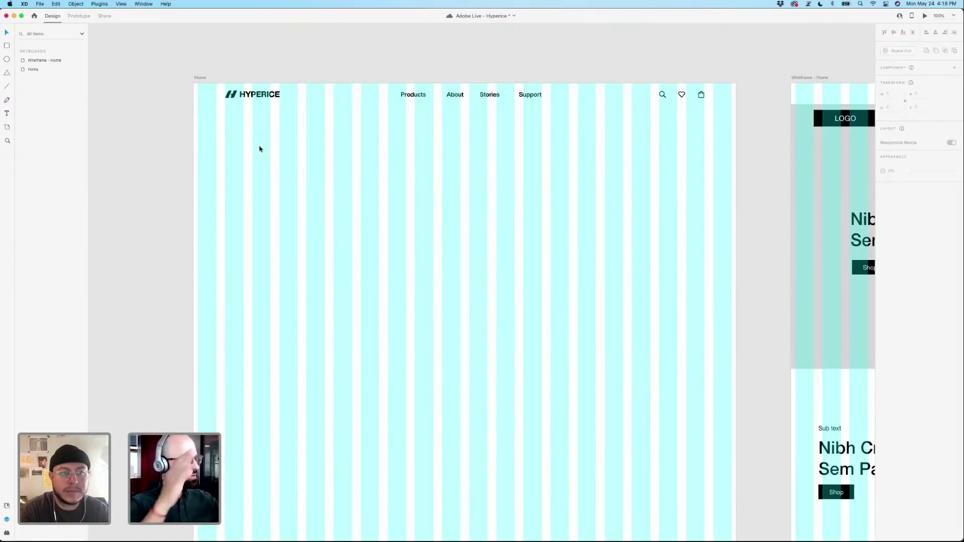
{"action": "scroll", "coordinate": [275, 129], "scroll_direction": "up", "scroll_amount": 2}
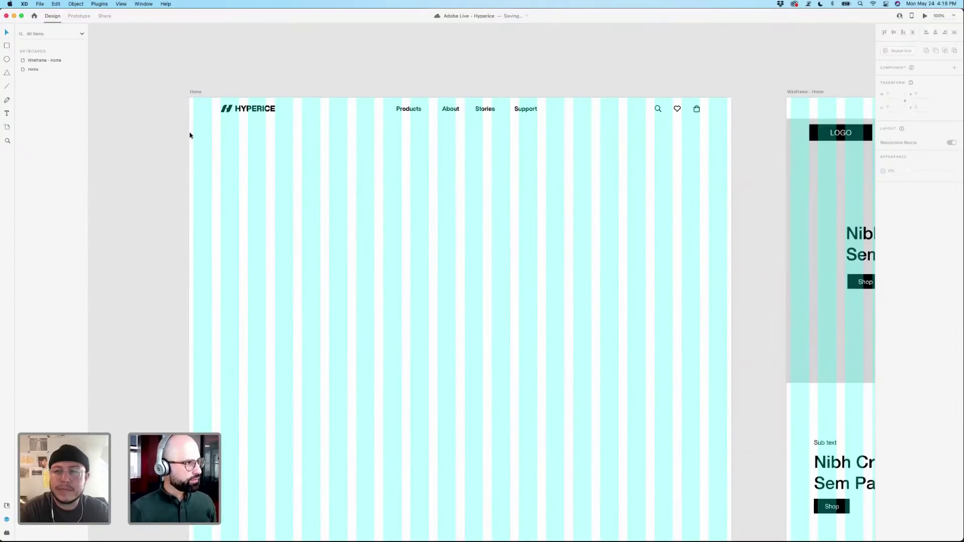
{"action": "left_click_drag", "start_coordinate": [658, 196], "coordinate": [647, 204]}
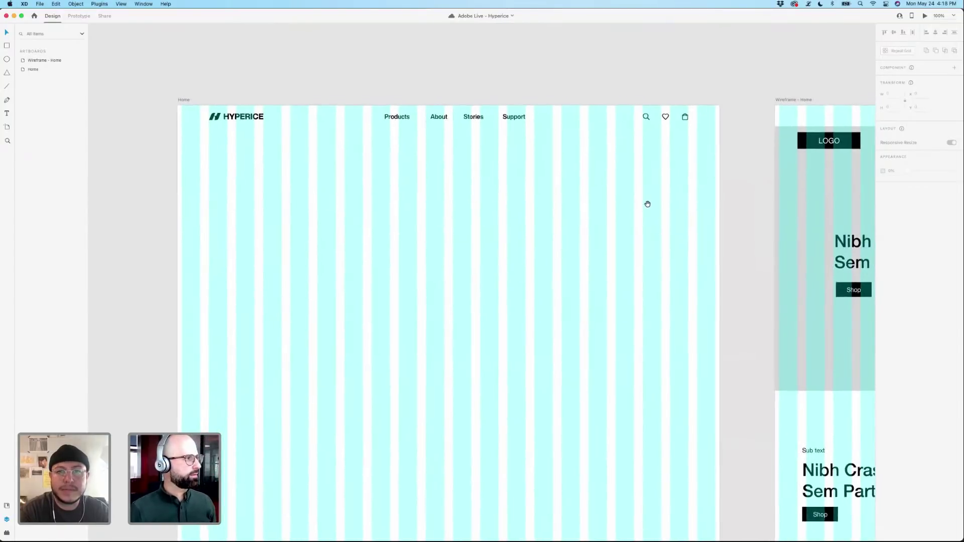
{"action": "double_click", "coordinate": [665, 119]}
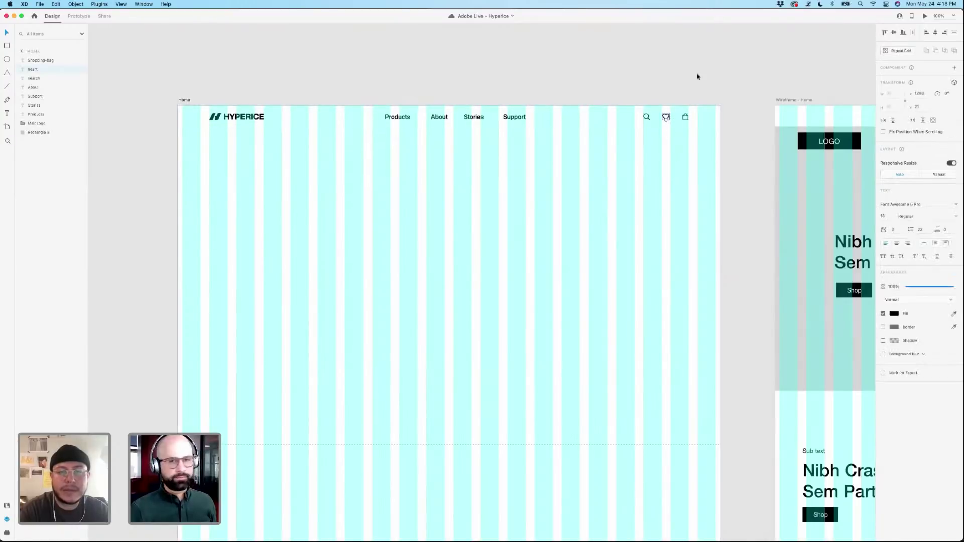
{"action": "left_click_drag", "start_coordinate": [697, 77], "coordinate": [683, 102]}
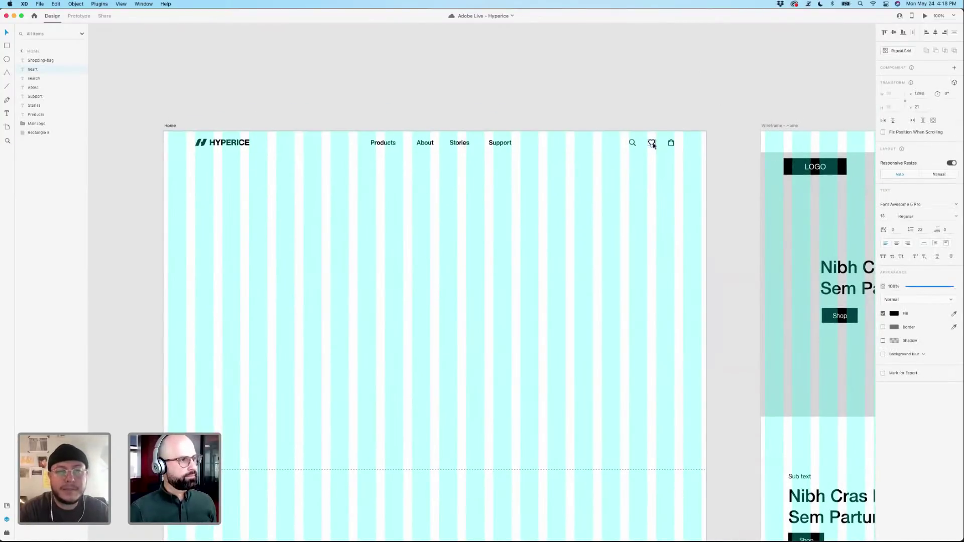
{"action": "left_click_drag", "start_coordinate": [653, 145], "coordinate": [657, 144]}
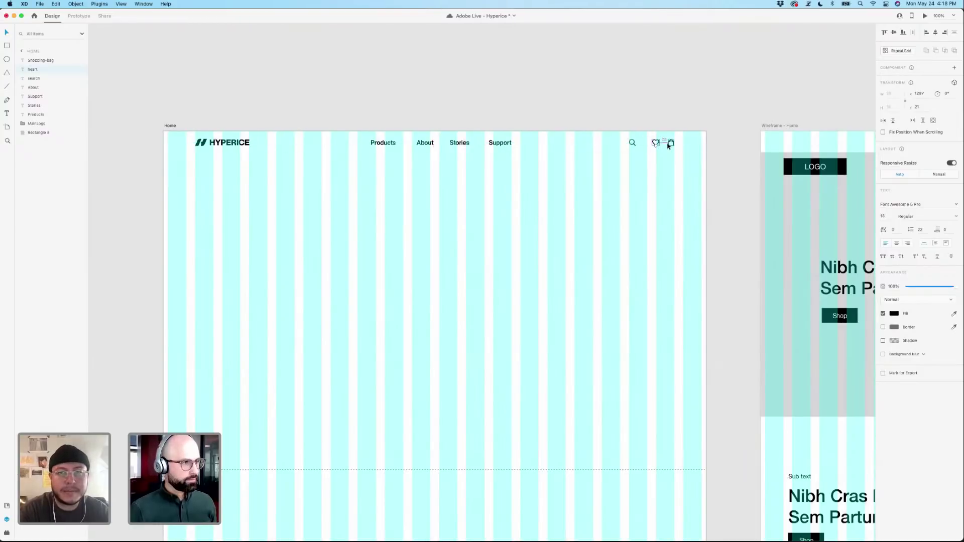
{"action": "key", "text": "Left"}
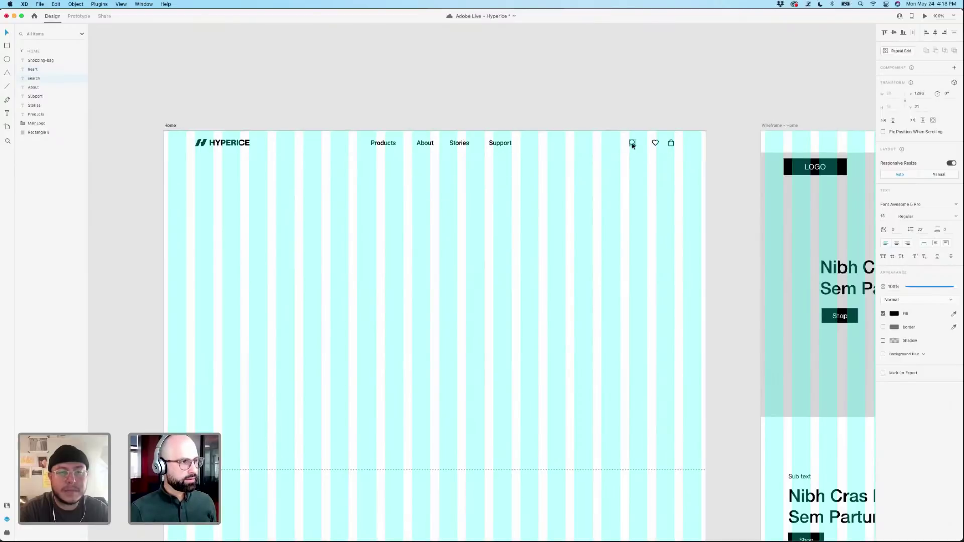
{"action": "left_click_drag", "start_coordinate": [630, 144], "coordinate": [639, 146]}
{"action": "left_click", "coordinate": [623, 98]}
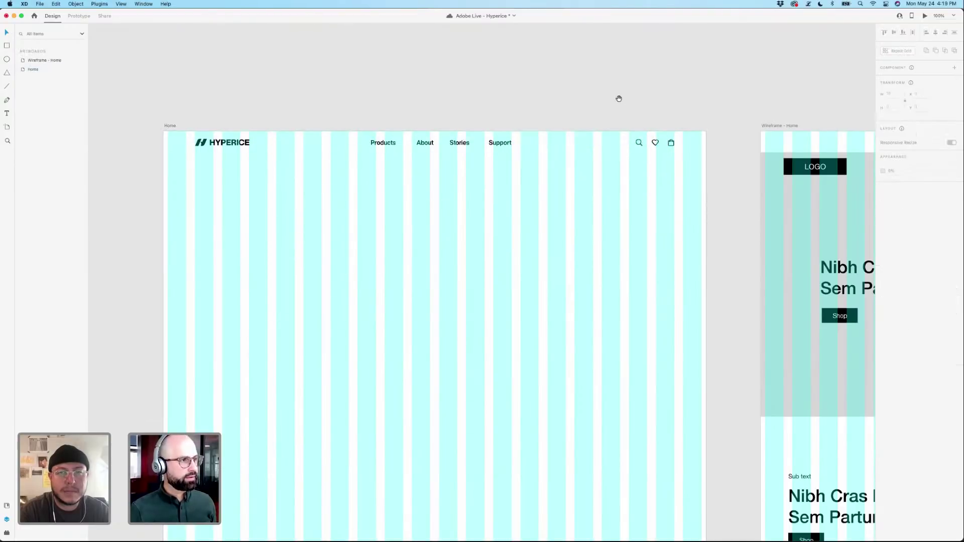
Shift the About, Stories and Support labels toward Products with even gaps of about 24 px, and select all four labels.
{"action": "left_click_drag", "start_coordinate": [617, 97], "coordinate": [675, 90]}
{"action": "left_click", "coordinate": [567, 130]}
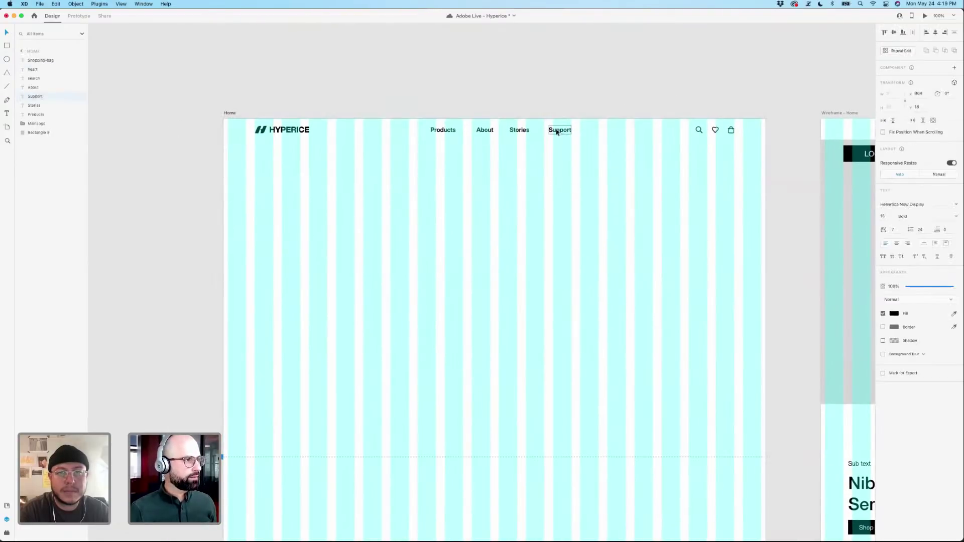
{"action": "left_click_drag", "start_coordinate": [559, 131], "coordinate": [452, 131]}
{"action": "left_click", "coordinate": [517, 131], "text": "shift"}
{"action": "left_click", "coordinate": [490, 131], "text": "shift"}
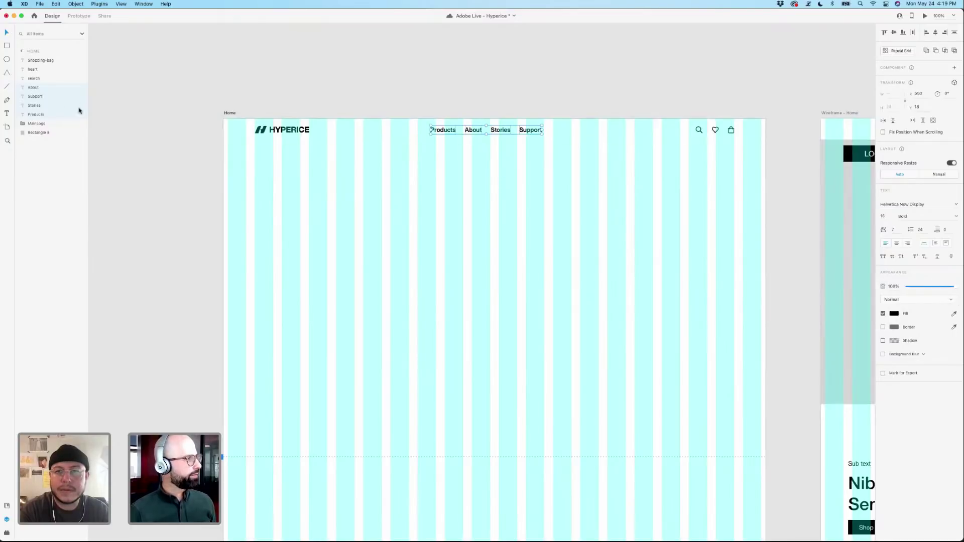
Group the four navigation labels into a horizontal stack and set its spacing to 32.
{"action": "key", "text": "super+g"}
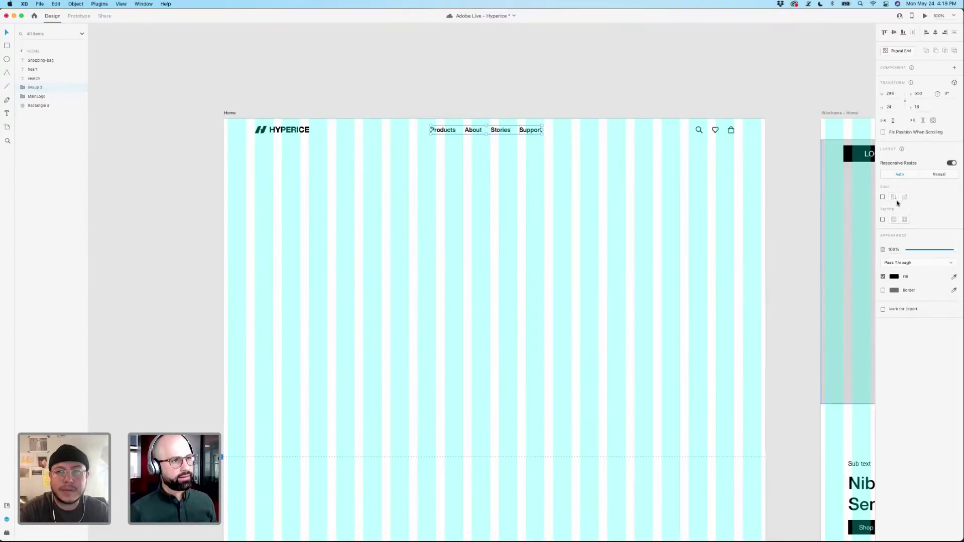
{"action": "left_click", "coordinate": [882, 196]}
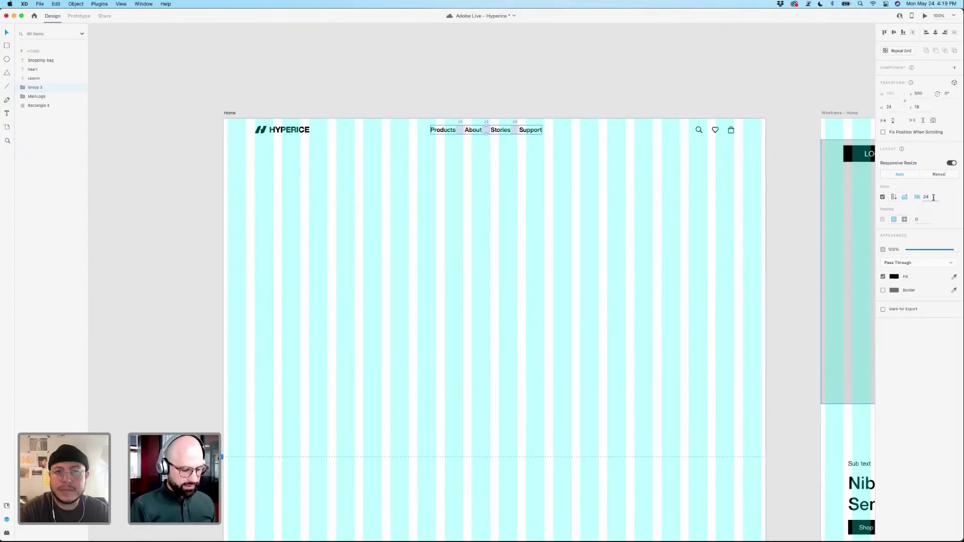
{"action": "left_click", "coordinate": [933, 197]}
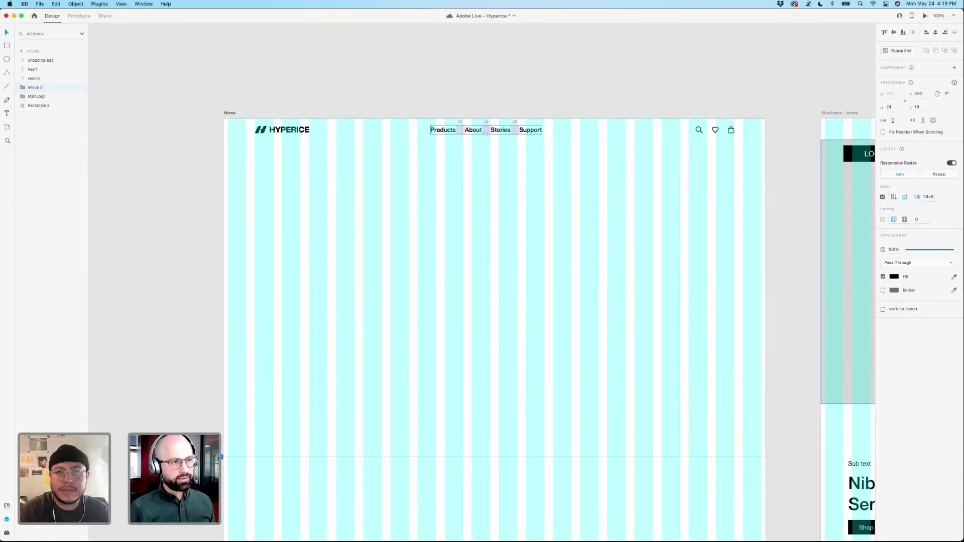
{"action": "type", "text": "+8"}
{"action": "key", "text": "Return"}
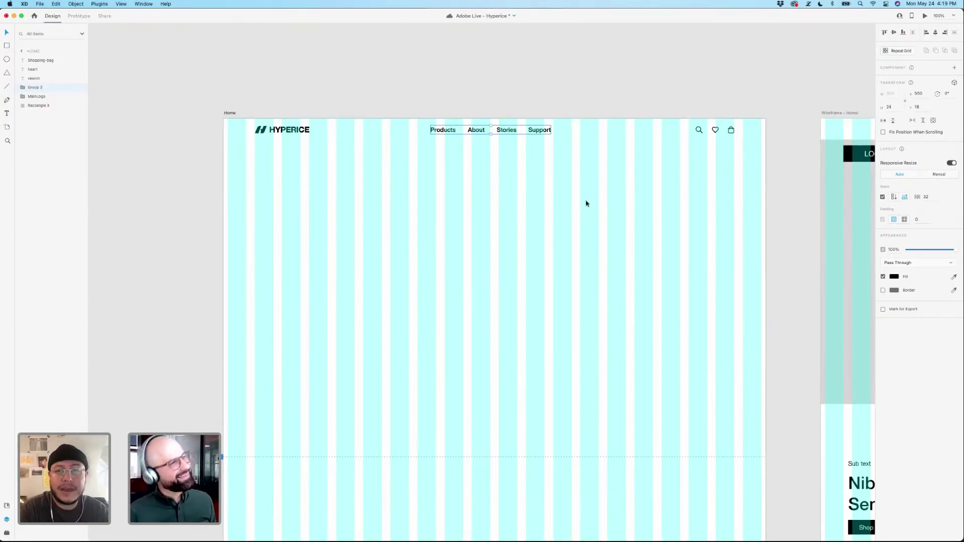
Group the search, heart and shopping bag icons into a horizontal stack spaced 32, ending at the right grid column edge.
{"action": "left_click", "coordinate": [714, 129]}
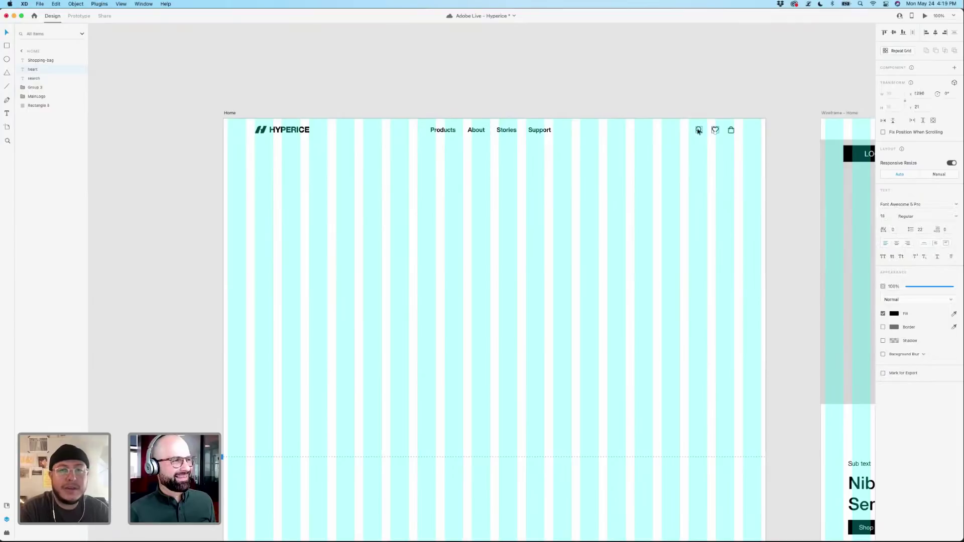
{"action": "left_click", "coordinate": [698, 131], "text": "shift"}
{"action": "left_click", "coordinate": [731, 130], "text": "shift"}
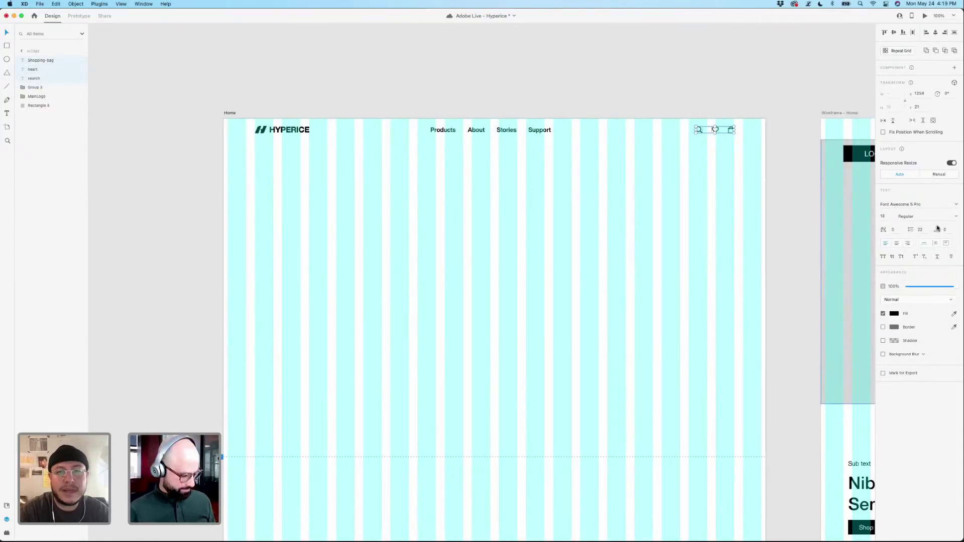
{"action": "key", "text": "super+g"}
{"action": "left_click", "coordinate": [882, 197]}
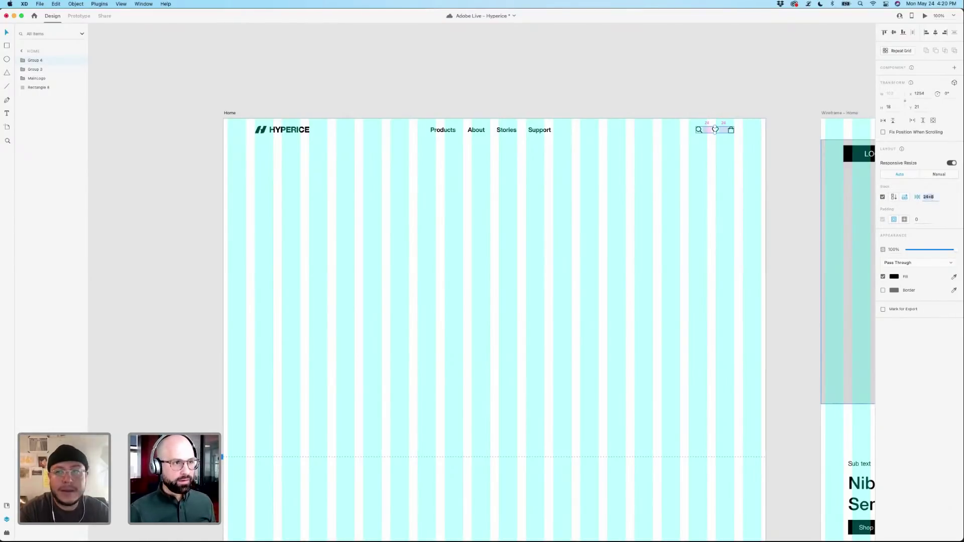
{"action": "key", "text": "Return"}
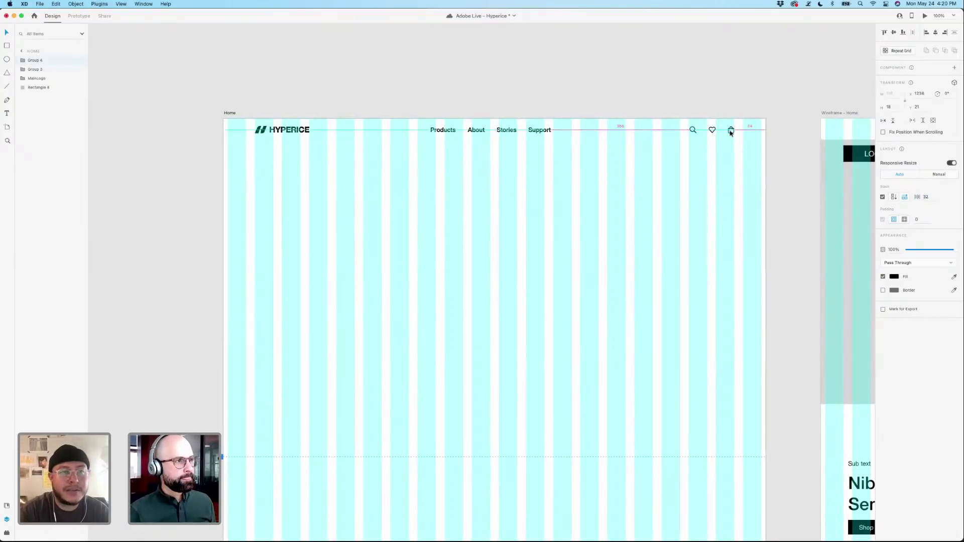
Center the navigation label stack horizontally within the header.
{"action": "left_click", "coordinate": [502, 137]}
{"action": "left_click", "coordinate": [500, 132]}
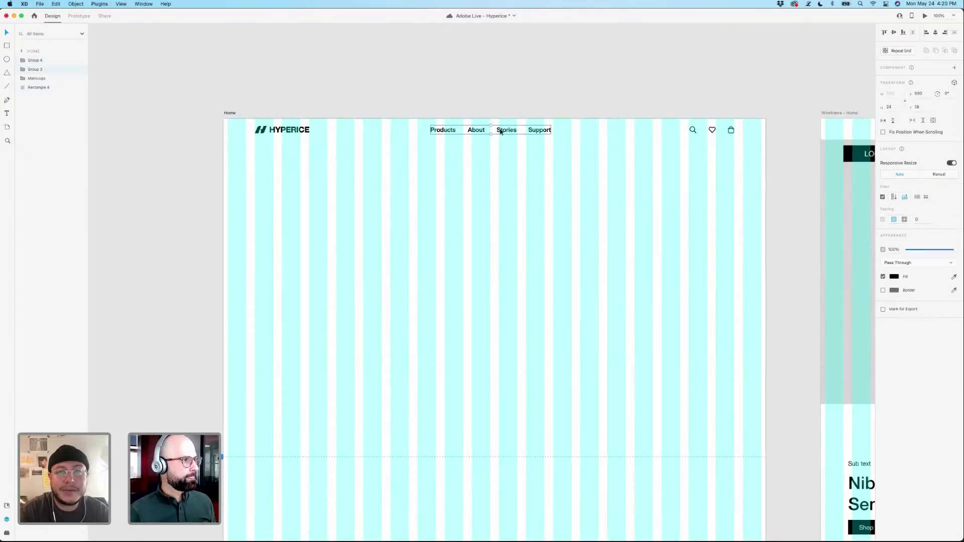
{"action": "left_click", "coordinate": [506, 82]}
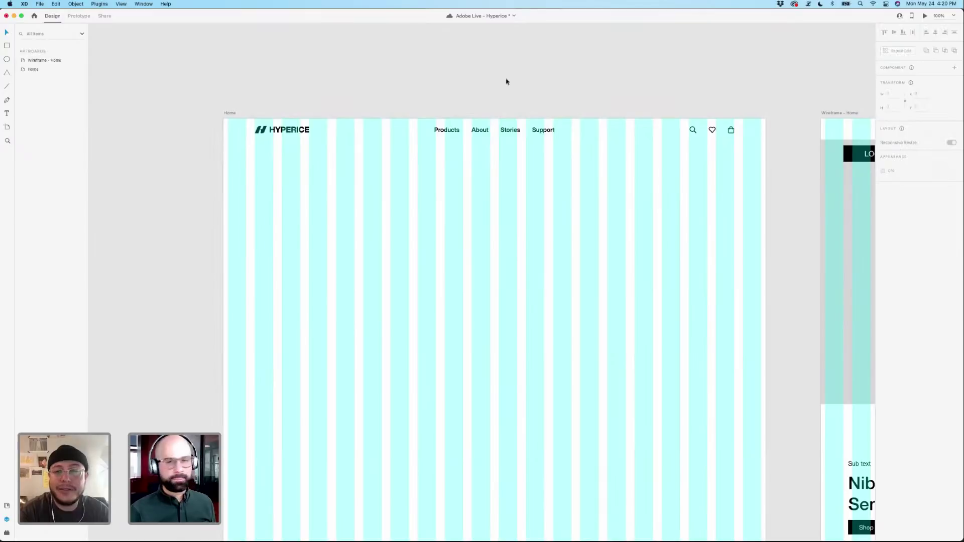
{"action": "left_click_drag", "start_coordinate": [203, 126], "coordinate": [813, 145]}
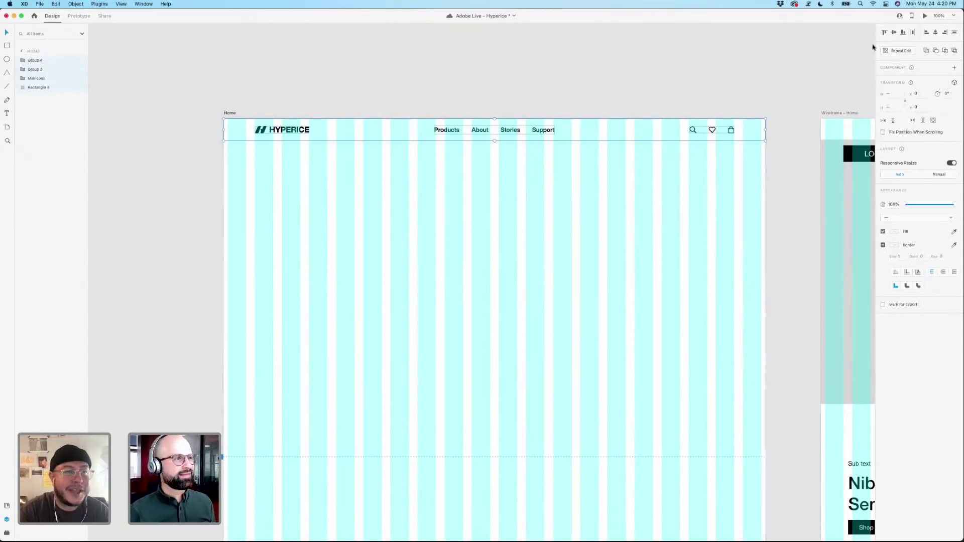
{"action": "left_click", "coordinate": [633, 76]}
Rename the navigation label group as Main Nav.
{"action": "left_click", "coordinate": [545, 128]}
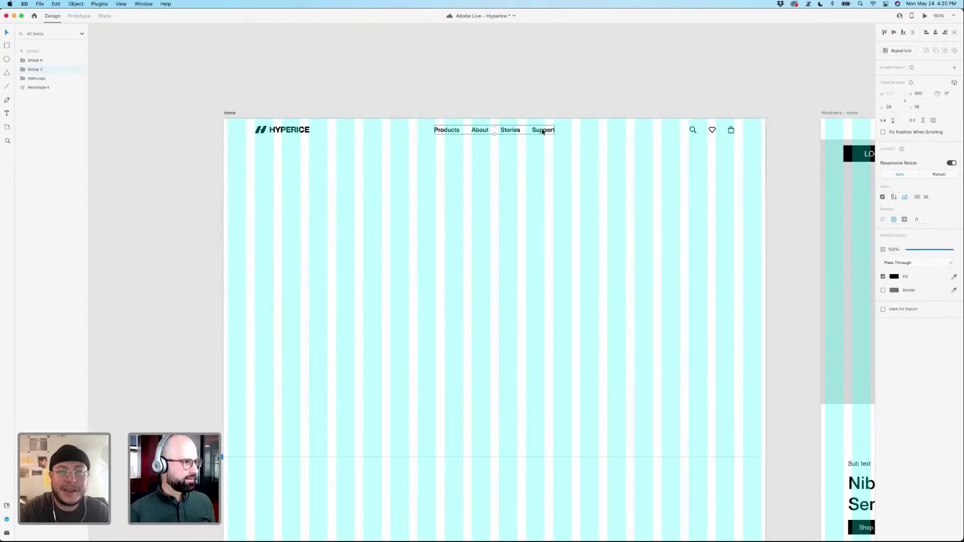
{"action": "double_click", "coordinate": [36, 69]}
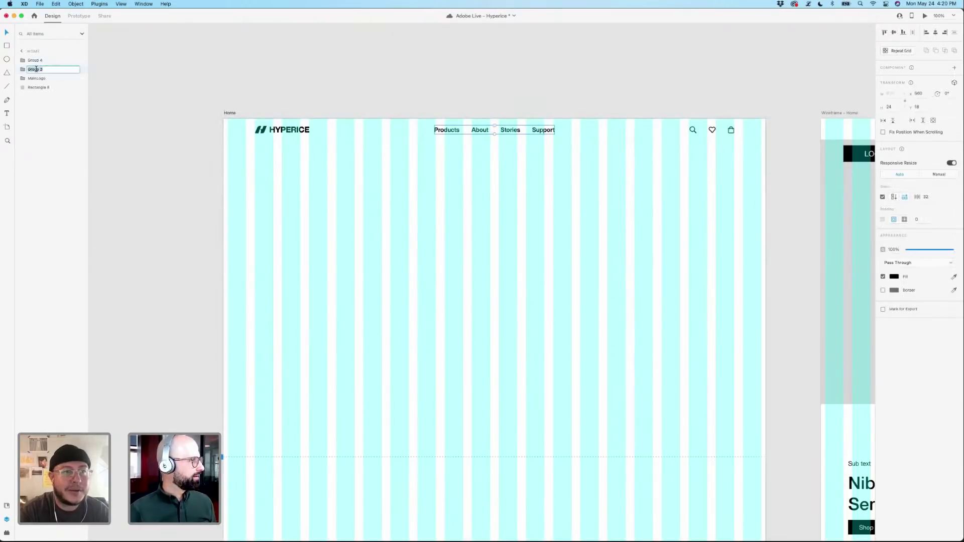
{"action": "type", "text": "N"}
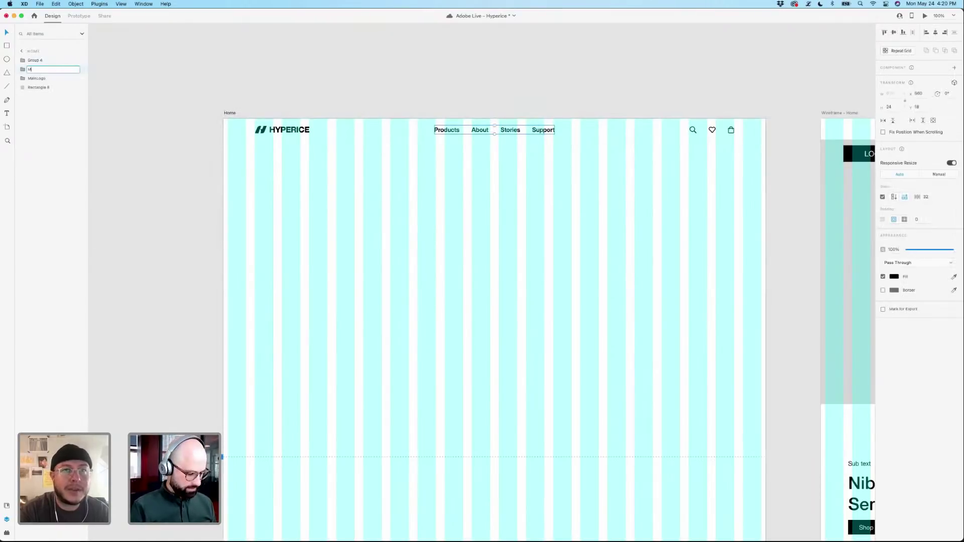
{"action": "type", "text": "ain Nav"}
{"action": "key", "text": "Return"}
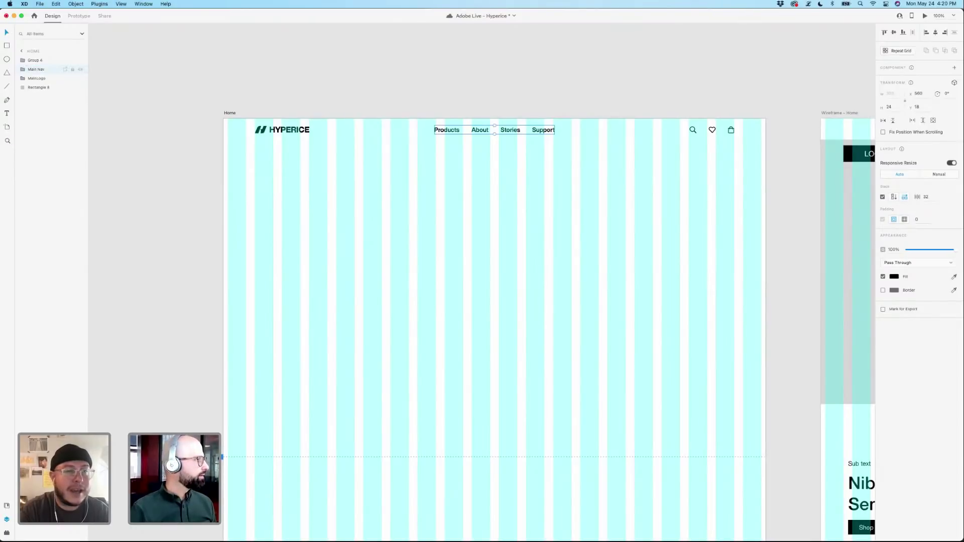
Rename the group holding the search, heart and shopping bag icons as Icon.
{"action": "left_click", "coordinate": [36, 61]}
{"action": "double_click", "coordinate": [38, 61]}
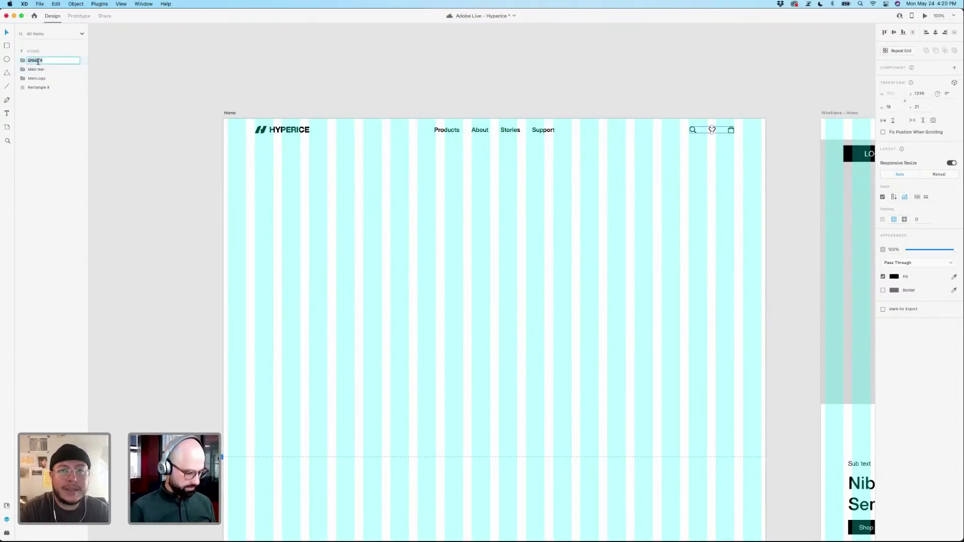
{"action": "type", "text": "Icon"}
{"action": "key", "text": "Return"}
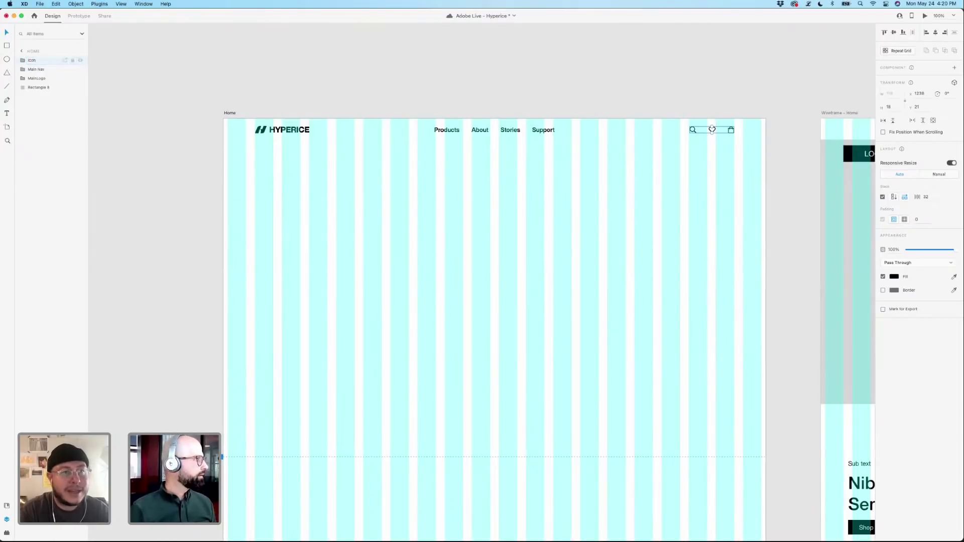
{"action": "left_click", "coordinate": [32, 88]}
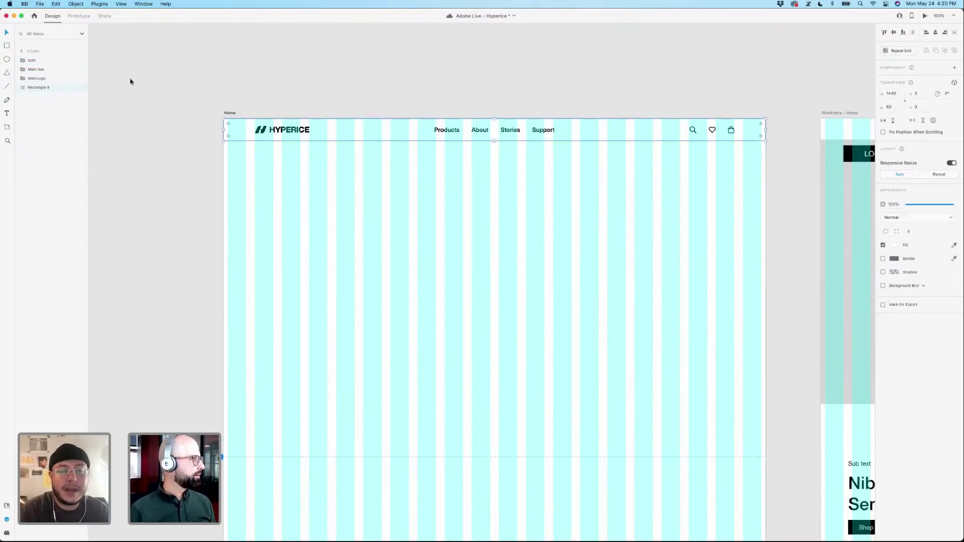
{"action": "left_click", "coordinate": [379, 92]}
{"action": "scroll", "coordinate": [379, 92], "scroll_direction": "right", "scroll_amount": 3}
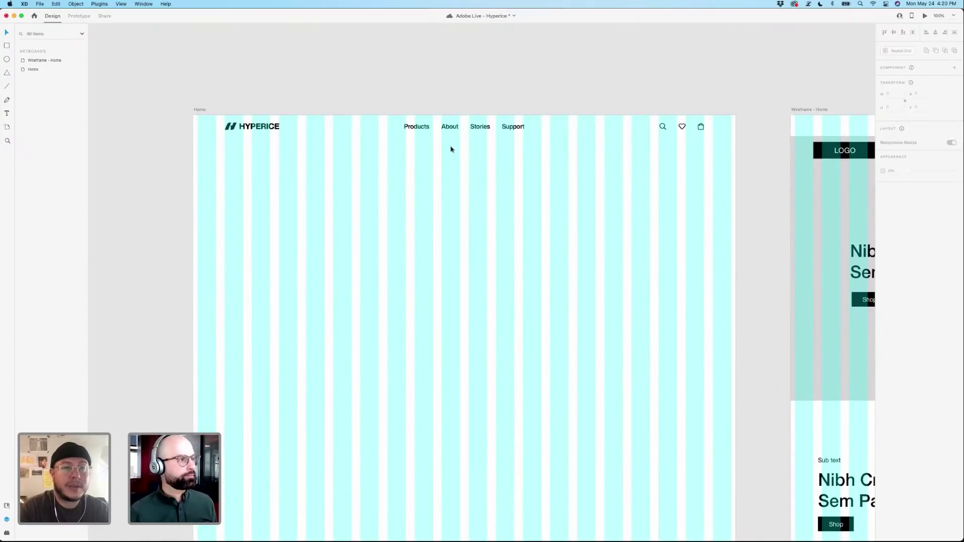
{"action": "left_click", "coordinate": [442, 128]}
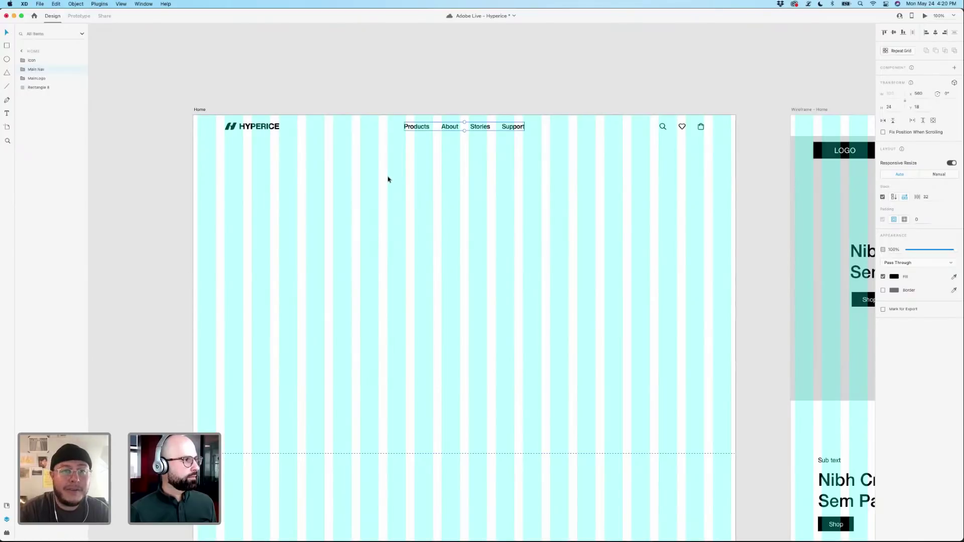
Examine the Main Nav group's stack settings and the text properties of its Products label.
{"action": "left_click", "coordinate": [382, 96]}
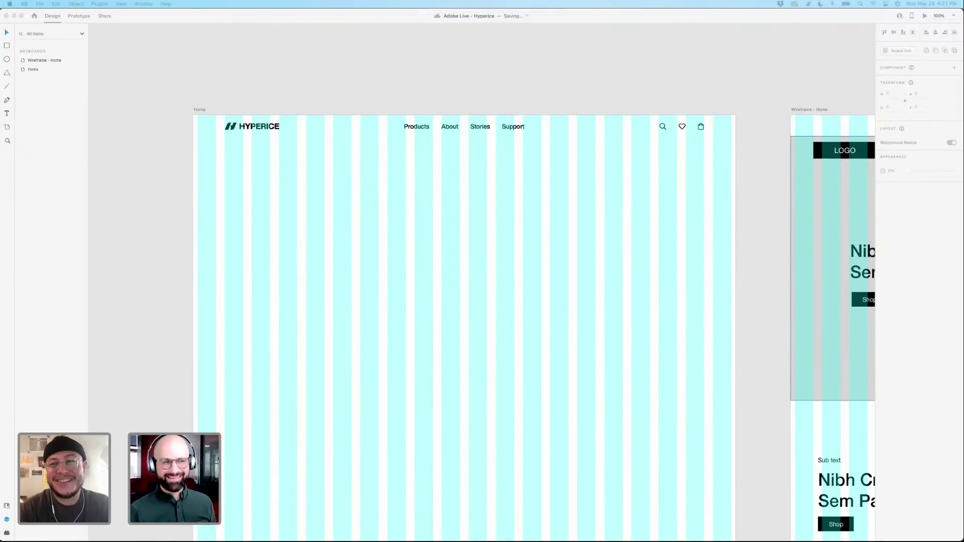
{"action": "left_click", "coordinate": [523, 83]}
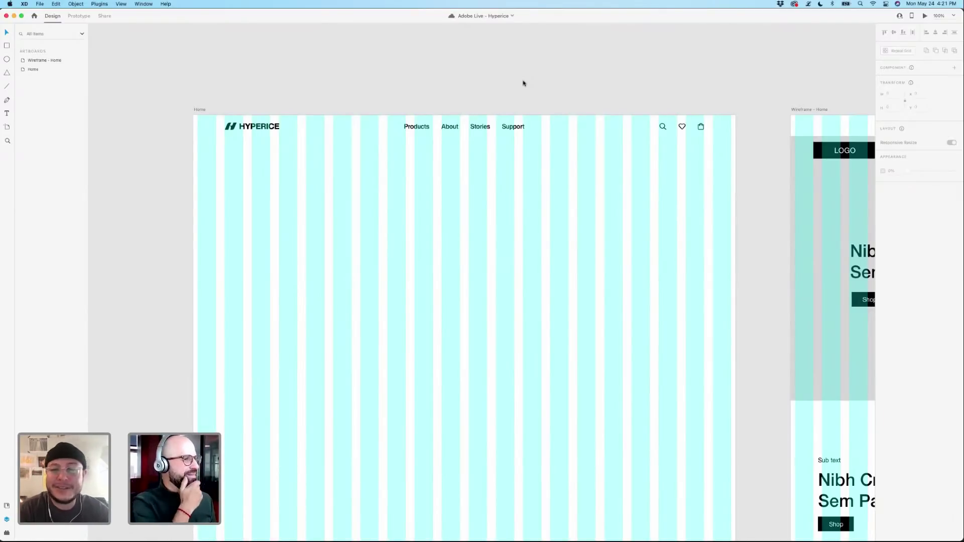
{"action": "scroll", "coordinate": [523, 82], "scroll_direction": "up", "scroll_amount": 3}
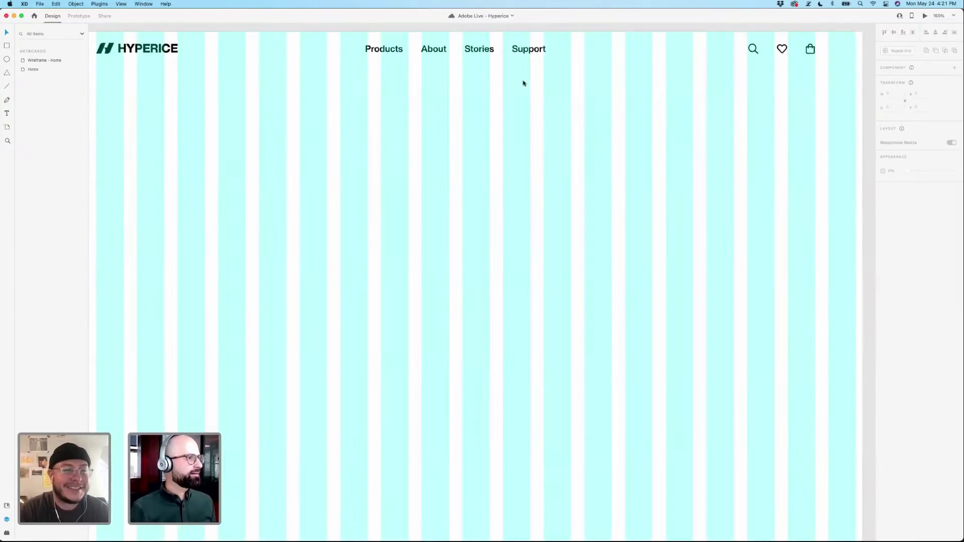
{"action": "scroll", "coordinate": [523, 83], "scroll_direction": "up", "scroll_amount": 2}
{"action": "left_click_drag", "start_coordinate": [443, 60], "coordinate": [499, 73]}
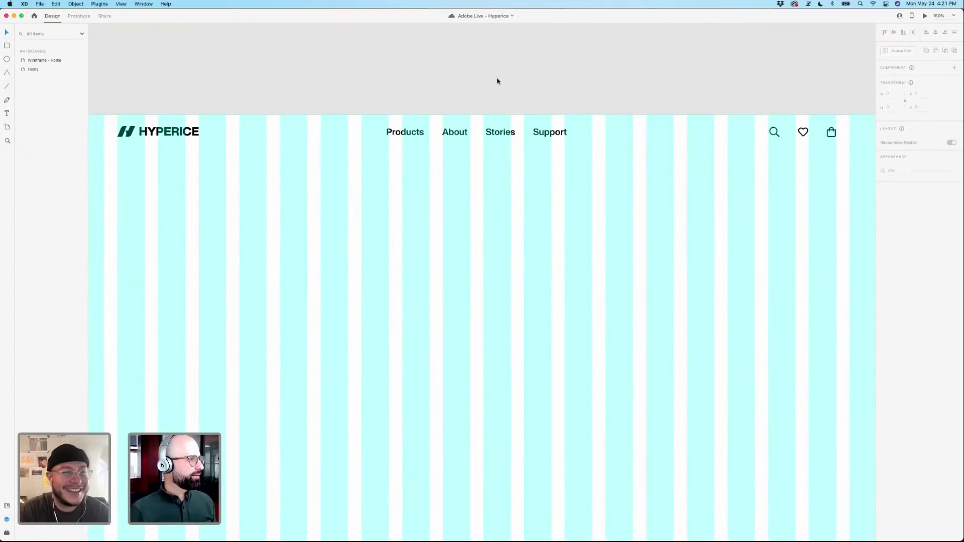
{"action": "left_click", "coordinate": [417, 134]}
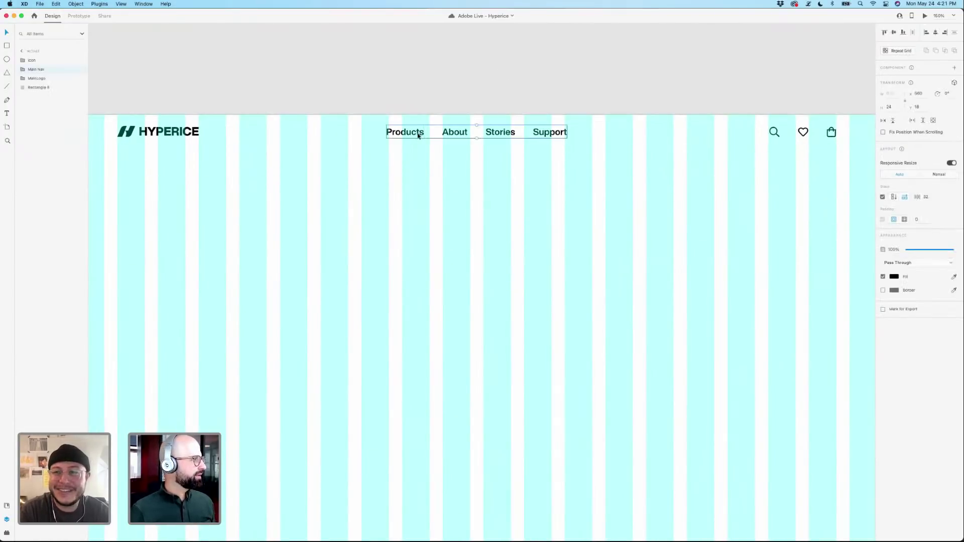
{"action": "double_click", "coordinate": [417, 134]}
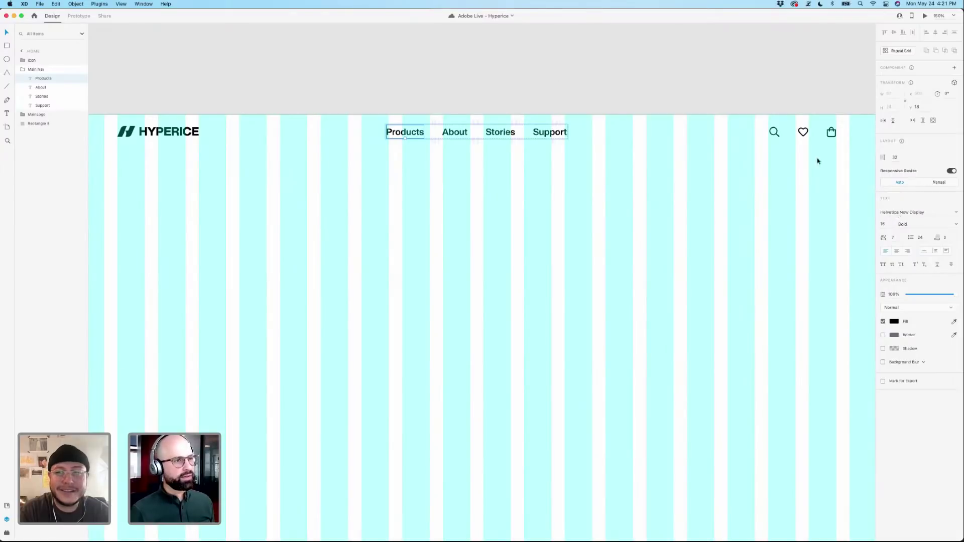
{"action": "key", "text": "Escape"}
{"action": "left_click", "coordinate": [518, 138]}
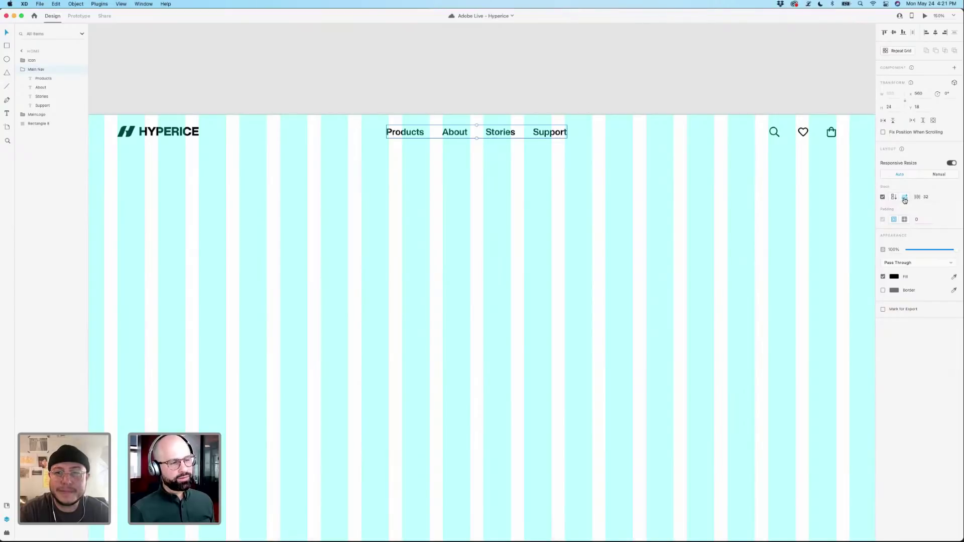
{"action": "left_click", "coordinate": [419, 94]}
{"action": "left_click", "coordinate": [413, 132]}
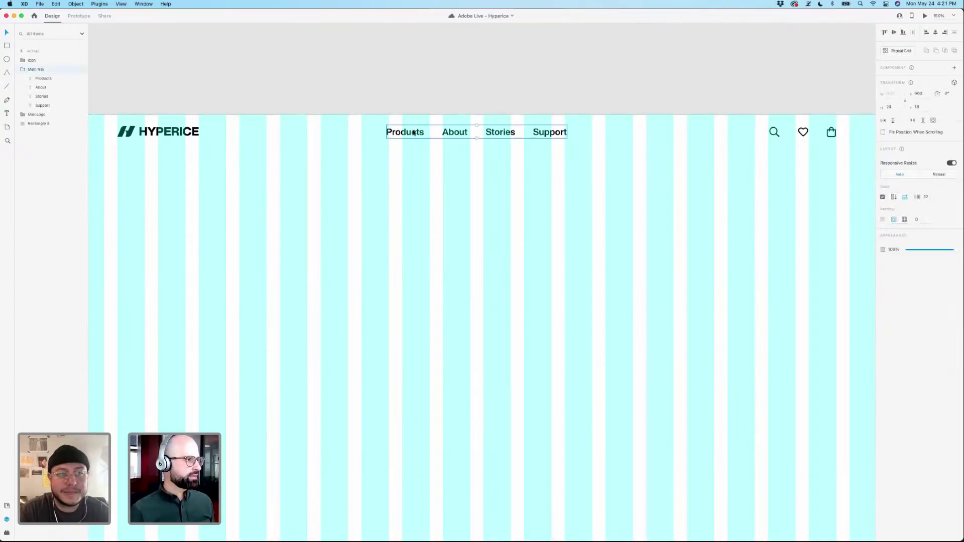
{"action": "left_click", "coordinate": [412, 132]}
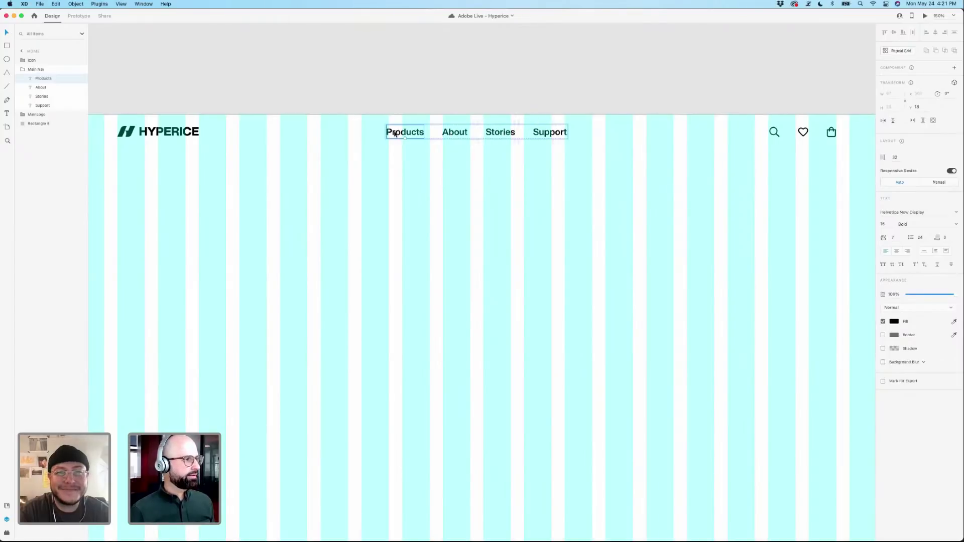
Try reordering the navigation stack by moving About after Stories and back between Products and Stories.
{"action": "left_click_drag", "start_coordinate": [459, 132], "coordinate": [513, 138]}
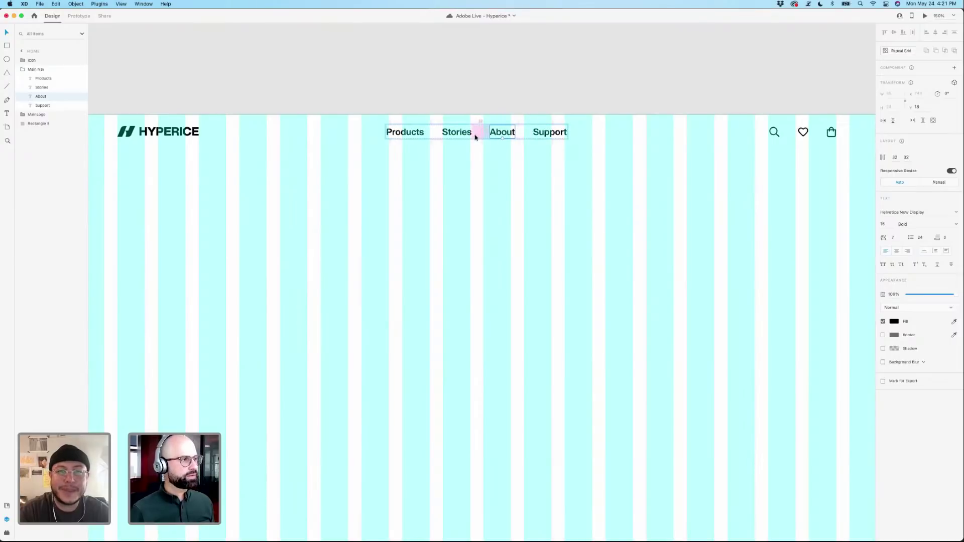
{"action": "left_click_drag", "start_coordinate": [549, 132], "coordinate": [466, 131]}
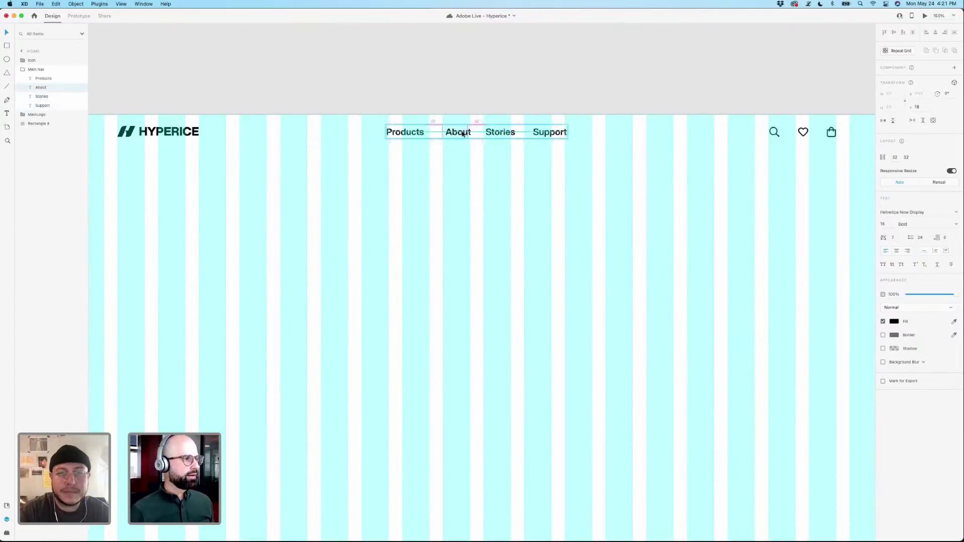
{"action": "left_click", "coordinate": [501, 182]}
{"action": "left_click", "coordinate": [469, 141]}
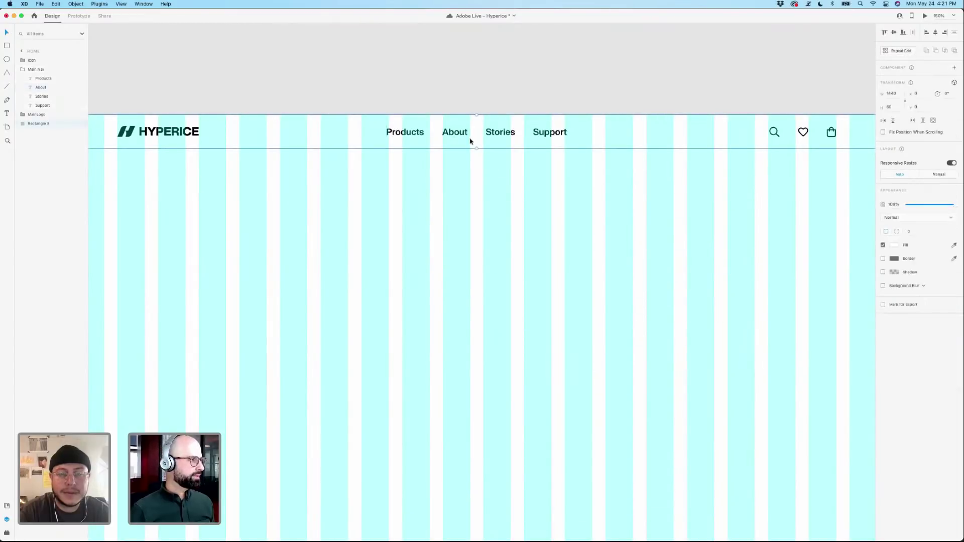
{"action": "key", "text": "super+minus"}
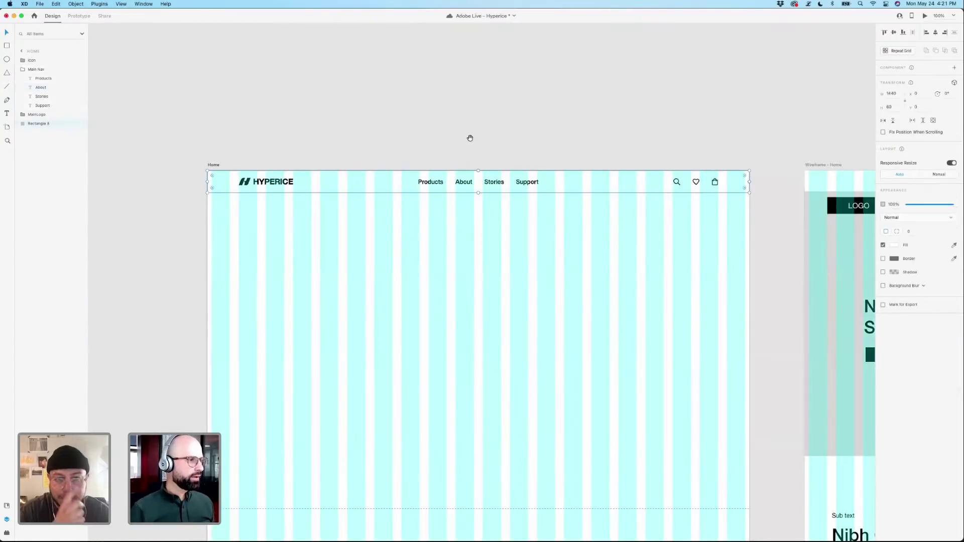
{"action": "left_click_drag", "start_coordinate": [471, 142], "coordinate": [401, 119]}
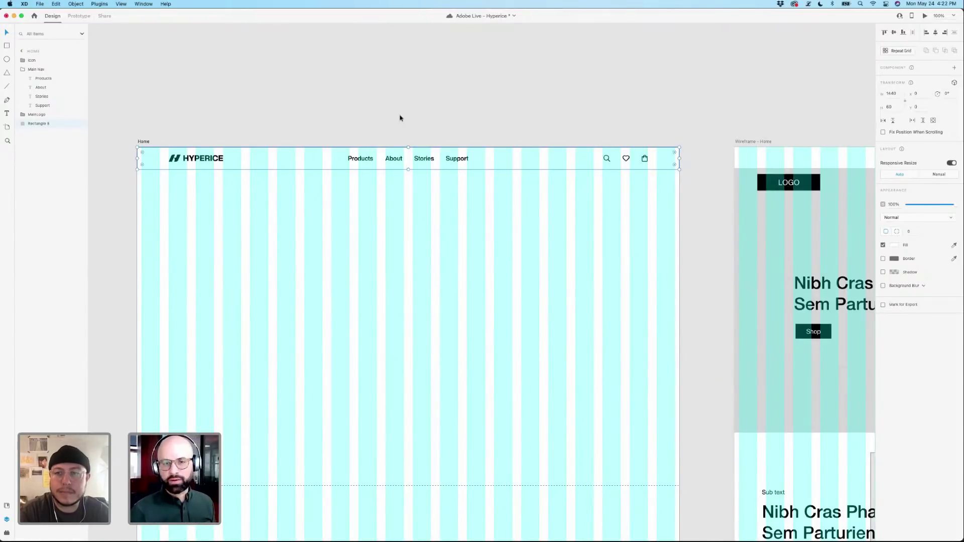
{"action": "left_click_drag", "start_coordinate": [420, 116], "coordinate": [441, 106]}
{"action": "left_click", "coordinate": [441, 105]}
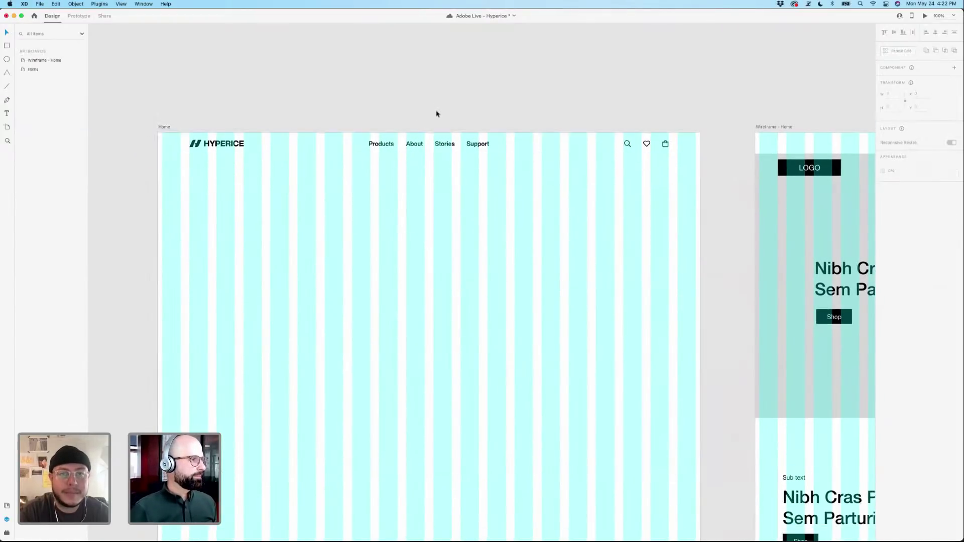
{"action": "left_click", "coordinate": [445, 144]}
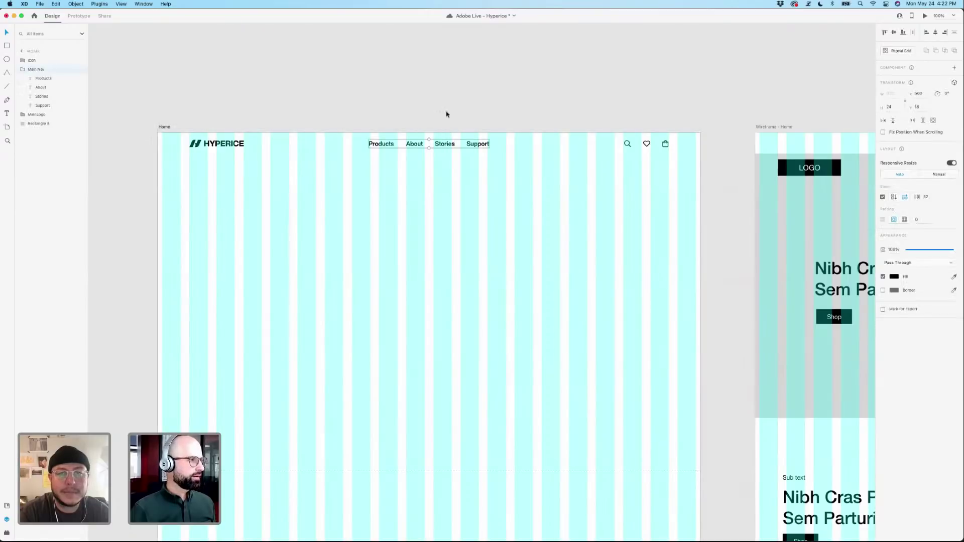
{"action": "left_click_drag", "start_coordinate": [468, 110], "coordinate": [473, 110]}
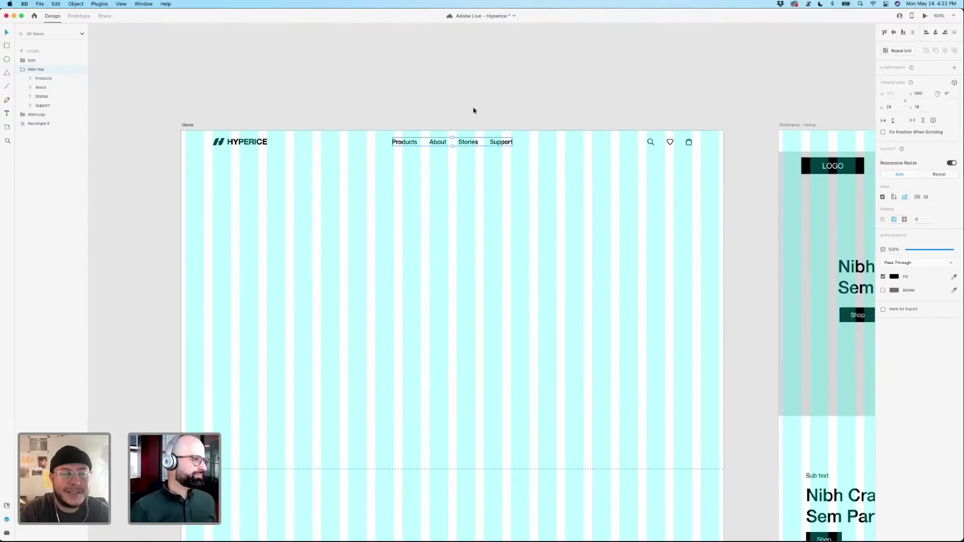
{"action": "left_click", "coordinate": [474, 110]}
{"action": "scroll", "coordinate": [465, 98], "scroll_direction": "down", "scroll_amount": 1}
{"action": "scroll", "coordinate": [465, 98], "scroll_direction": "right", "scroll_amount": 1}
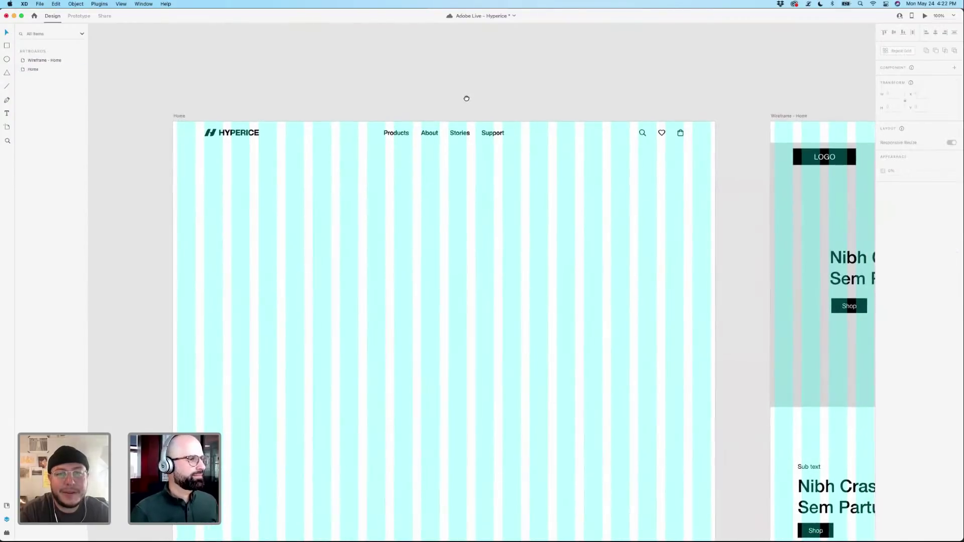
{"action": "left_click", "coordinate": [670, 134]}
{"action": "key", "text": "Escape"}
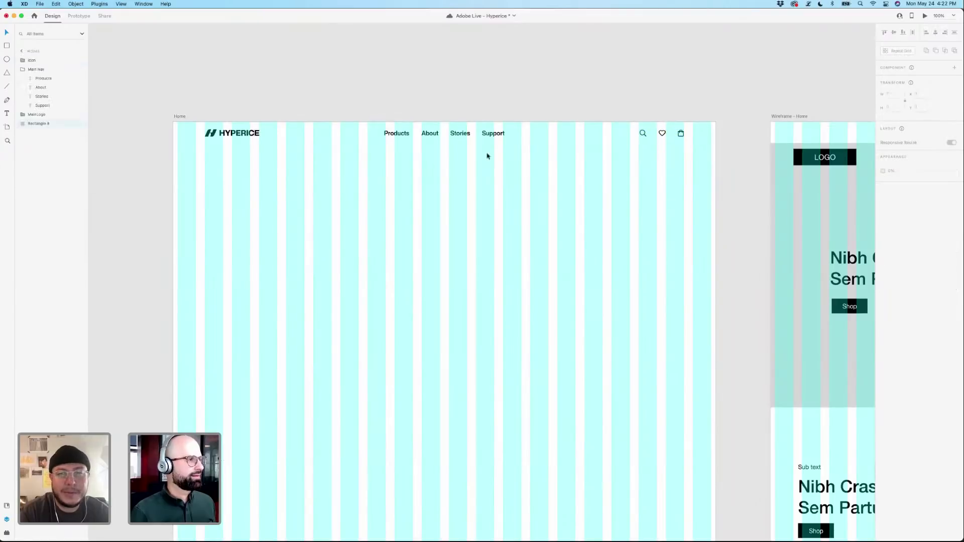
{"action": "left_click", "coordinate": [369, 144]}
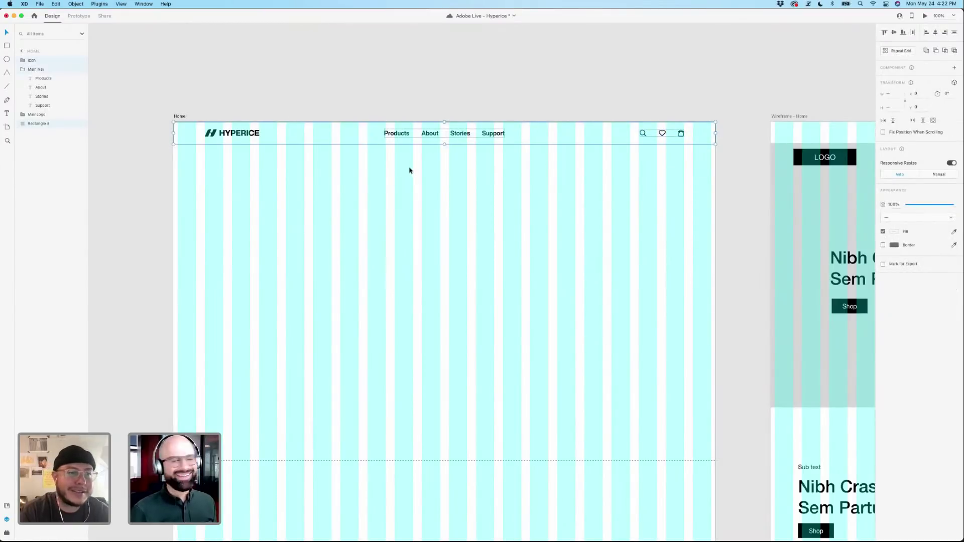
{"action": "left_click", "coordinate": [161, 115]}
{"action": "left_click_drag", "start_coordinate": [152, 113], "coordinate": [661, 207]}
{"action": "scroll", "coordinate": [603, 211], "scroll_direction": "left", "scroll_amount": 2}
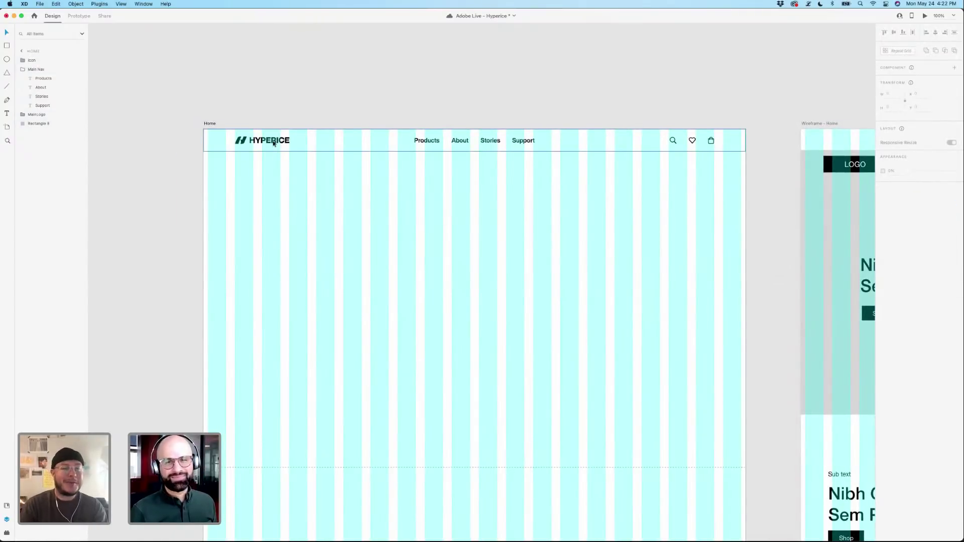
{"action": "left_click", "coordinate": [275, 117]}
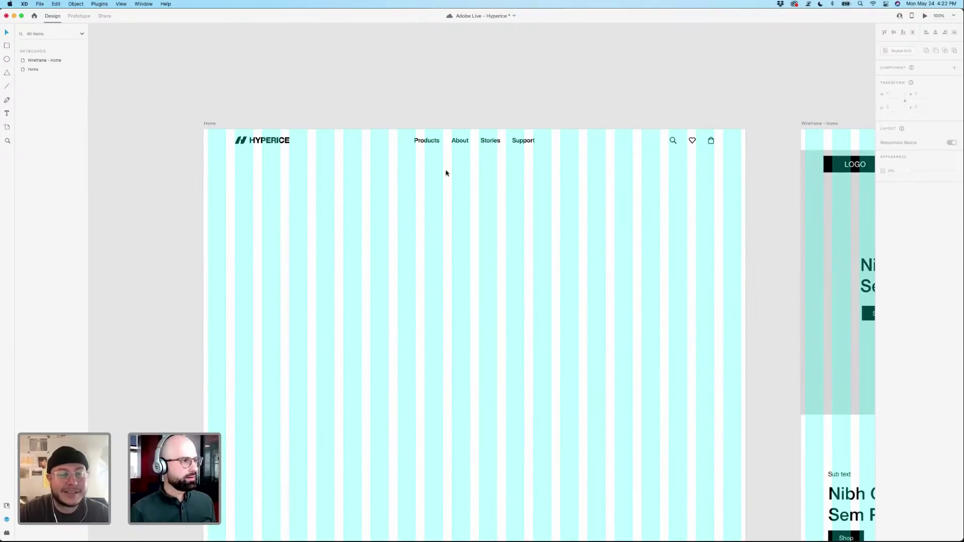
{"action": "left_click", "coordinate": [525, 141]}
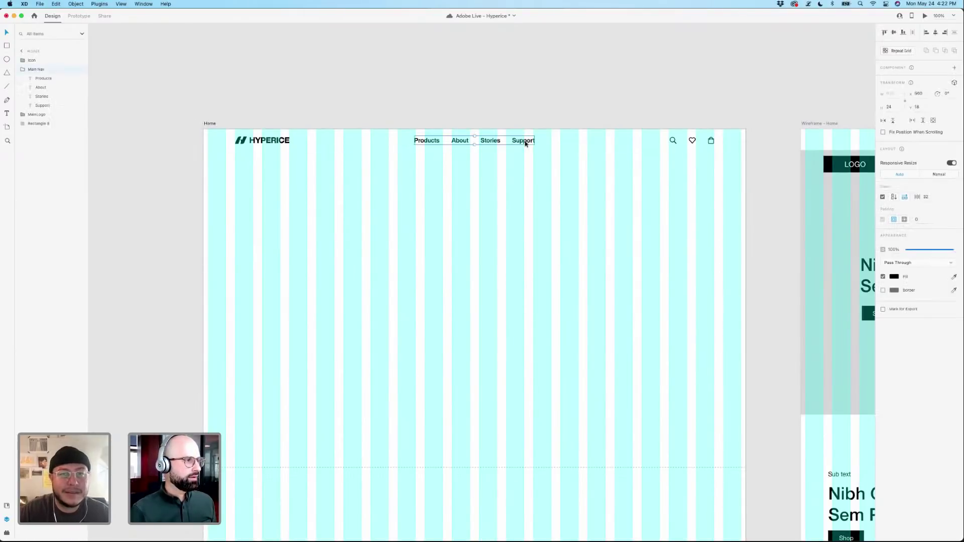
{"action": "double_click", "coordinate": [525, 142]}
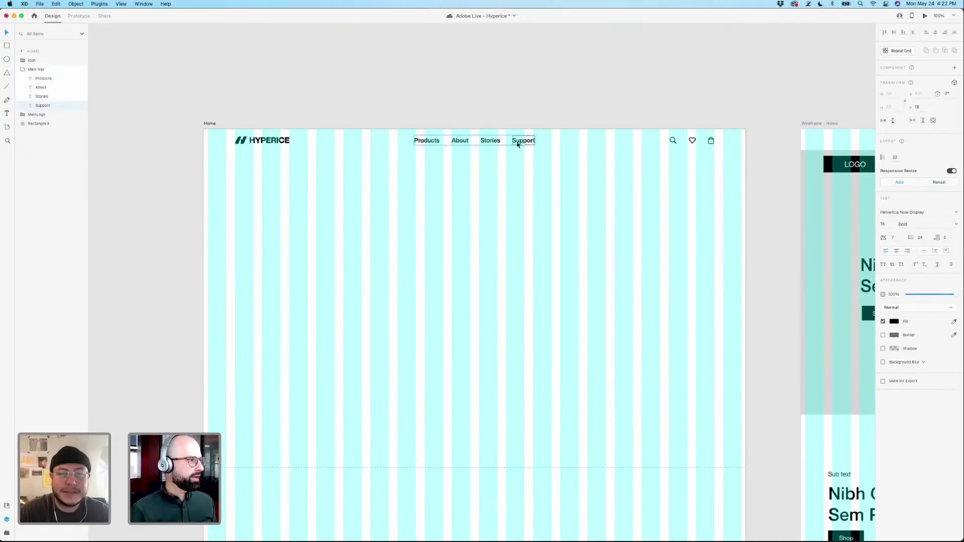
{"action": "left_click", "coordinate": [462, 115]}
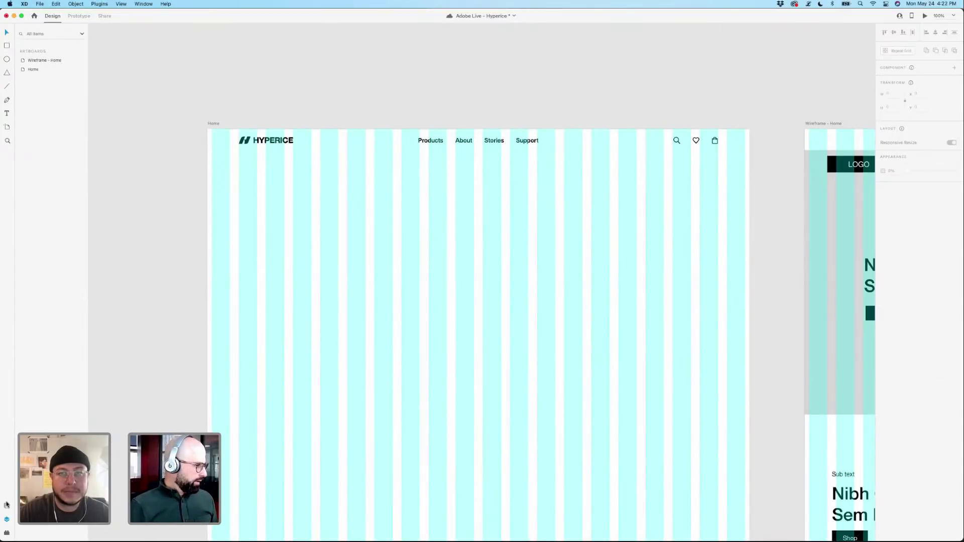
Add the Products label's text formatting to the document assets as a character style.
{"action": "left_click", "coordinate": [7, 504]}
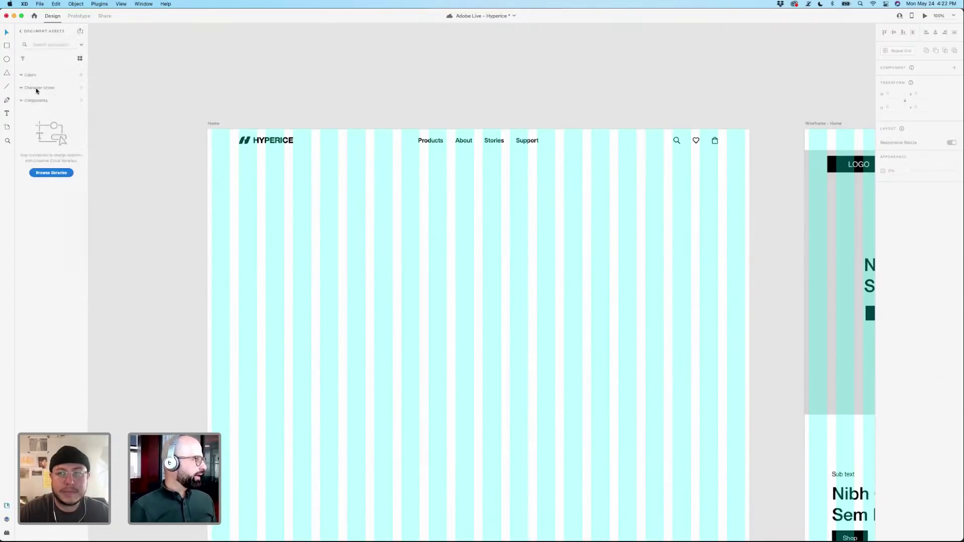
{"action": "double_click", "coordinate": [436, 142]}
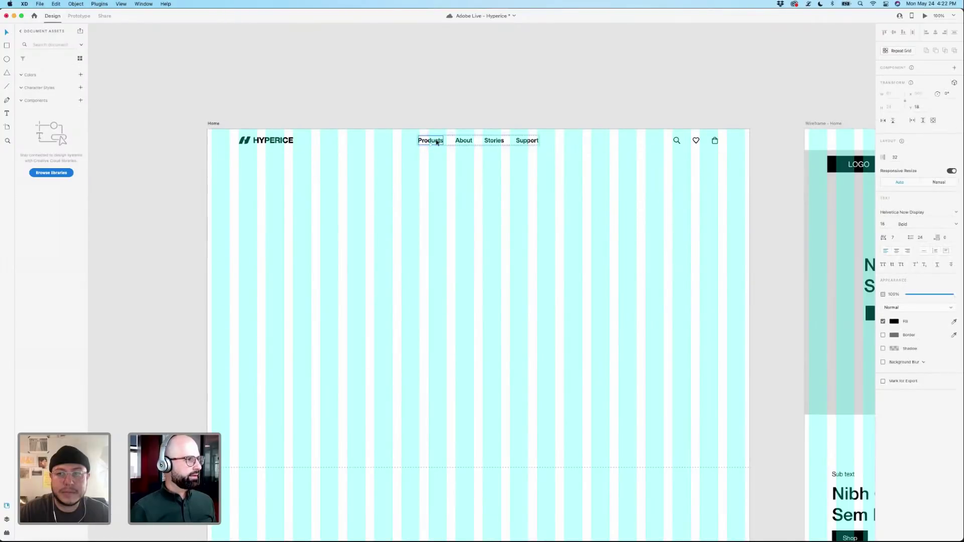
{"action": "left_click", "coordinate": [80, 88]}
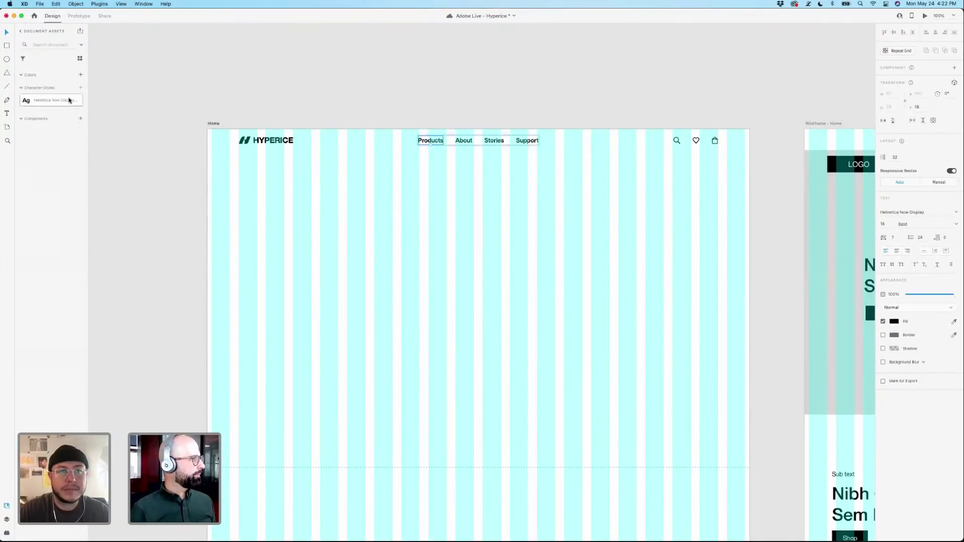
Apply the saved Helvetica Now Display character style to the About, Stories and Support labels.
{"action": "left_click", "coordinate": [466, 142], "text": "shift"}
{"action": "left_click", "coordinate": [494, 142], "text": "shift"}
{"action": "left_click", "coordinate": [517, 142], "text": "shift"}
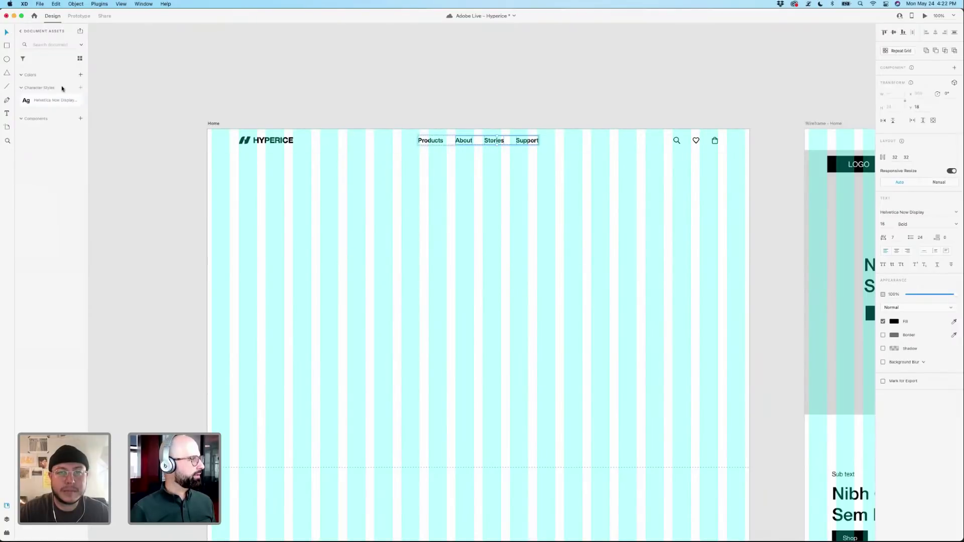
{"action": "left_click", "coordinate": [53, 101]}
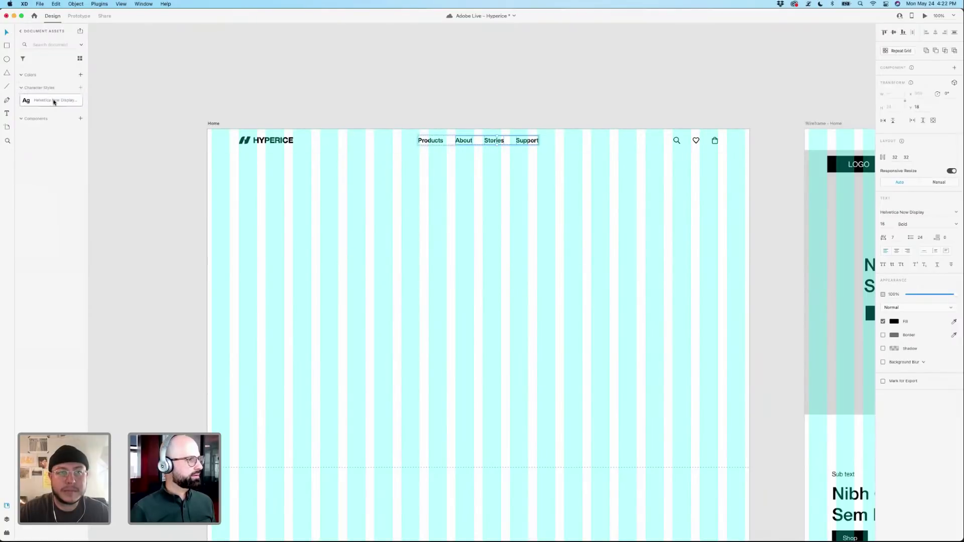
{"action": "left_click", "coordinate": [159, 101]}
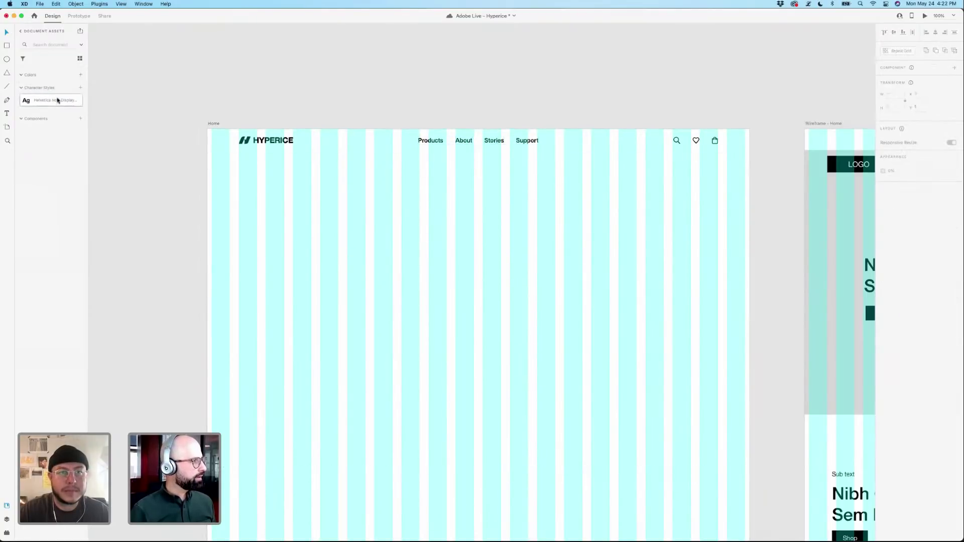
Add a text object reading Account in the empty area of the Home artboard below the navigation labels.
{"action": "left_click", "coordinate": [432, 142]}
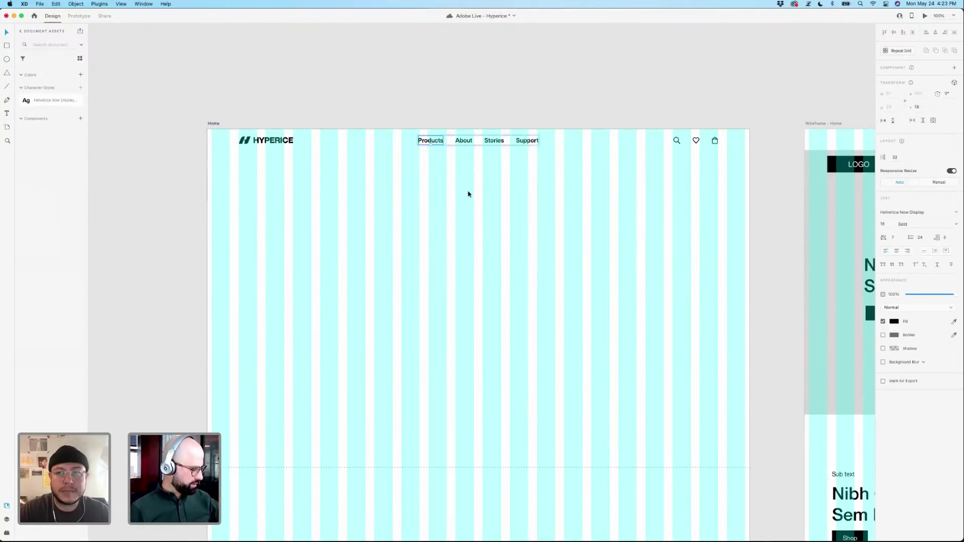
{"action": "key", "text": "t"}
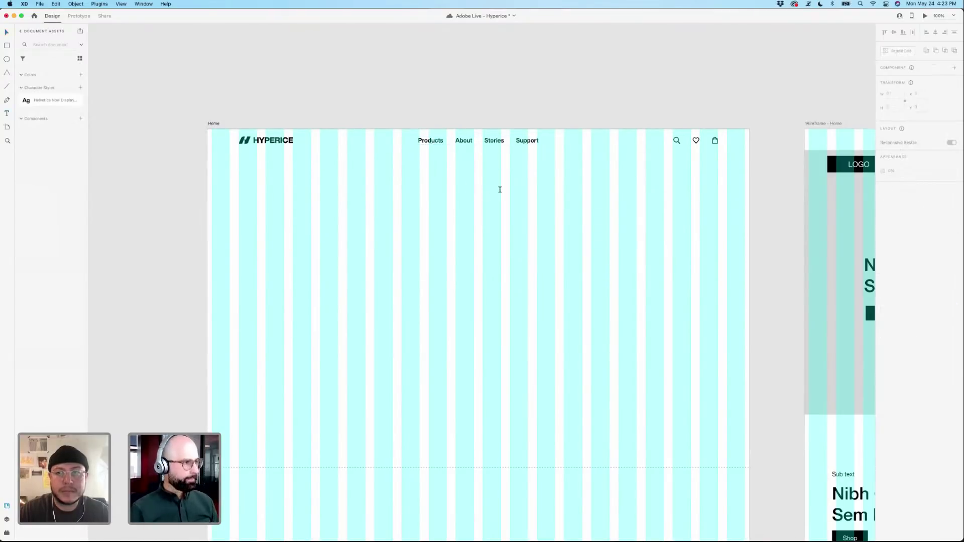
{"action": "left_click", "coordinate": [500, 191]}
{"action": "type", "text": "A"}
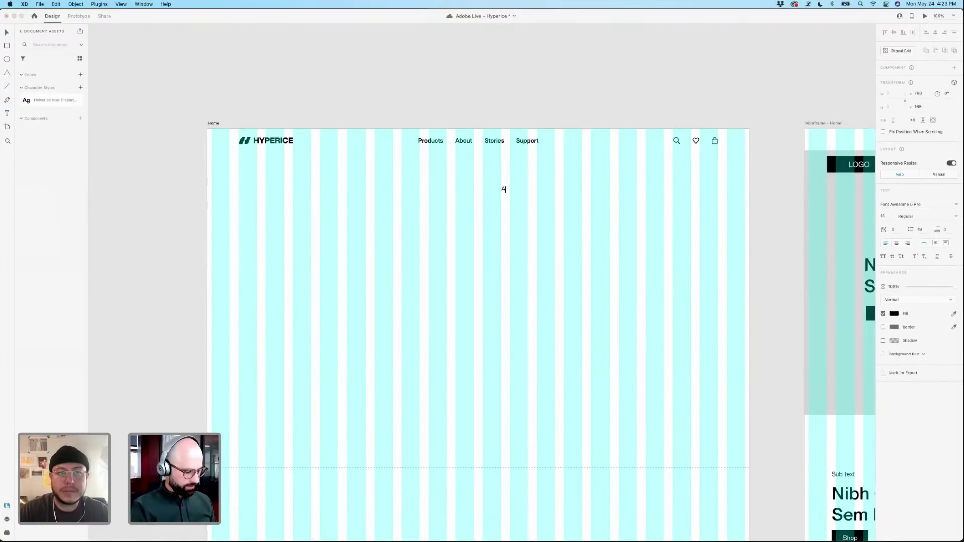
{"action": "type", "text": "ccount"}
{"action": "key", "text": "Escape"}
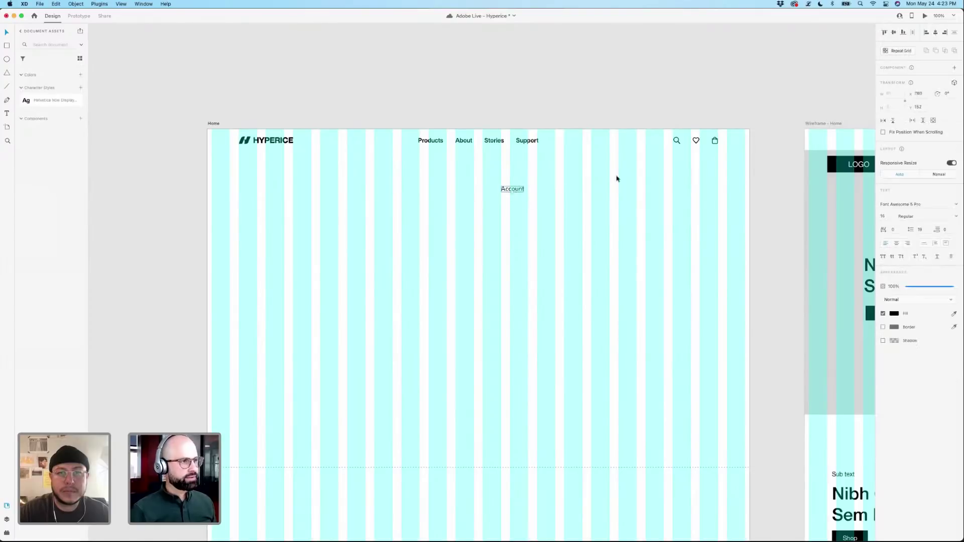
Move the Account text into the header row, just before the search icon.
{"action": "left_click_drag", "start_coordinate": [513, 192], "coordinate": [652, 144]}
{"action": "key", "text": "Right"}
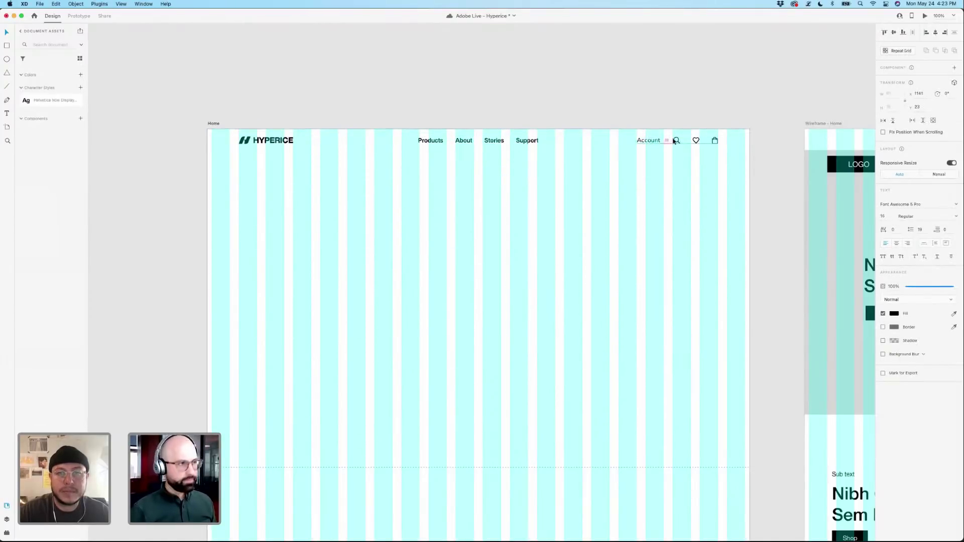
{"action": "key", "text": "Right"}
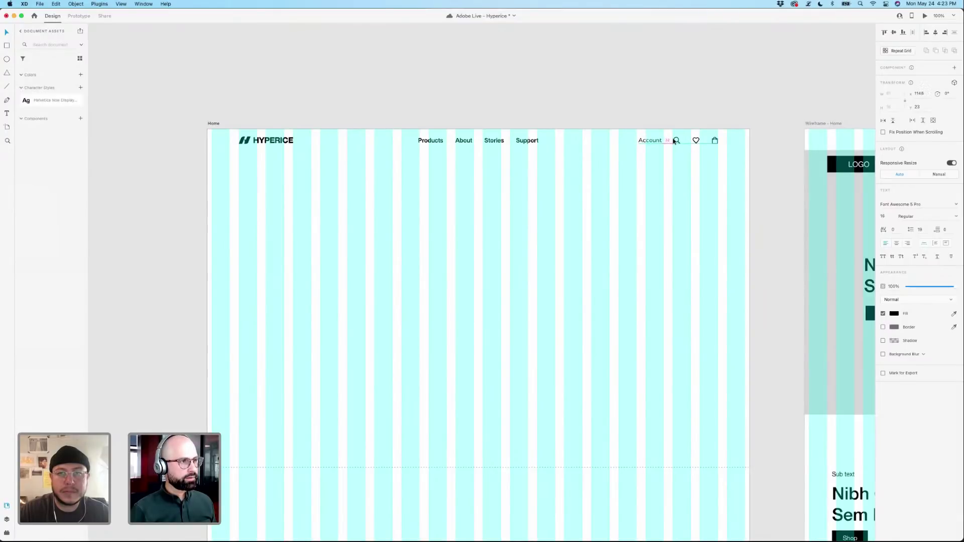
{"action": "key", "text": "Down"}
Apply the saved Helvetica Now Display character style to Account and line it up vertically with the other header items.
{"action": "left_click", "coordinate": [649, 143]}
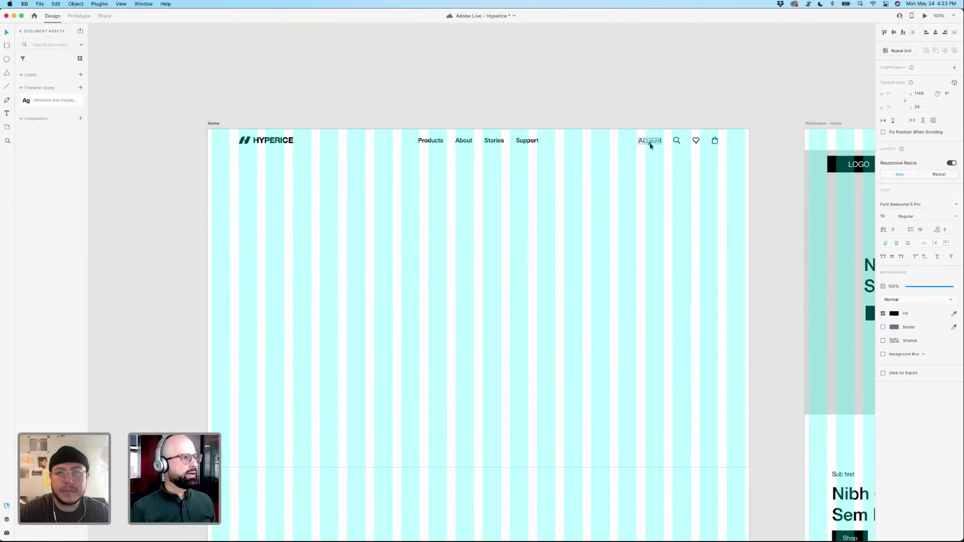
{"action": "left_click", "coordinate": [56, 102]}
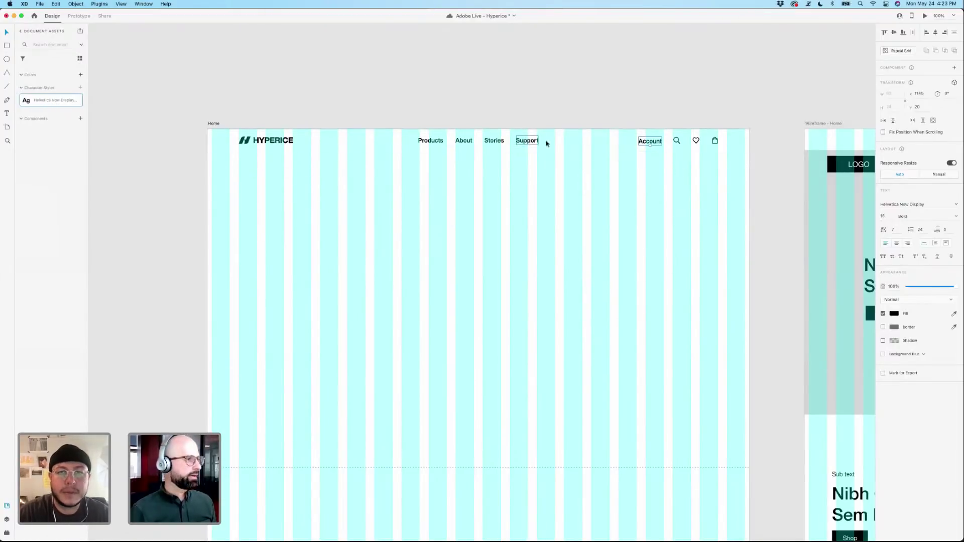
{"action": "left_click", "coordinate": [651, 143]}
{"action": "left_click_drag", "start_coordinate": [651, 143], "coordinate": [652, 140]}
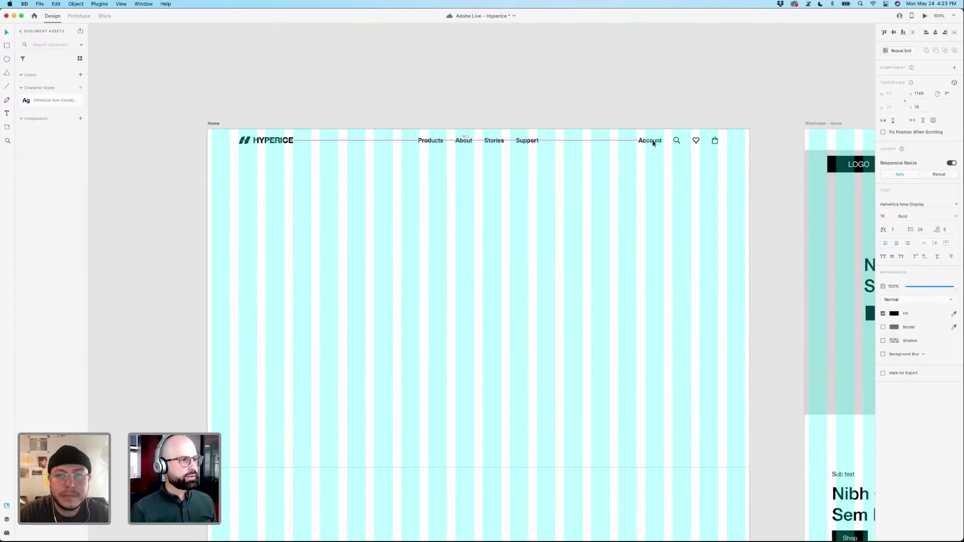
{"action": "key", "text": "Left"}
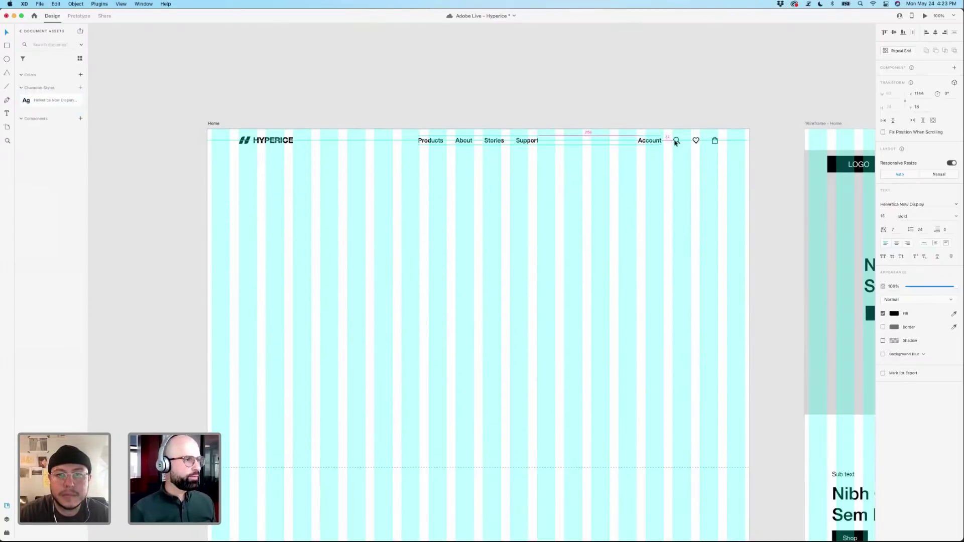
{"action": "left_click", "coordinate": [714, 143]}
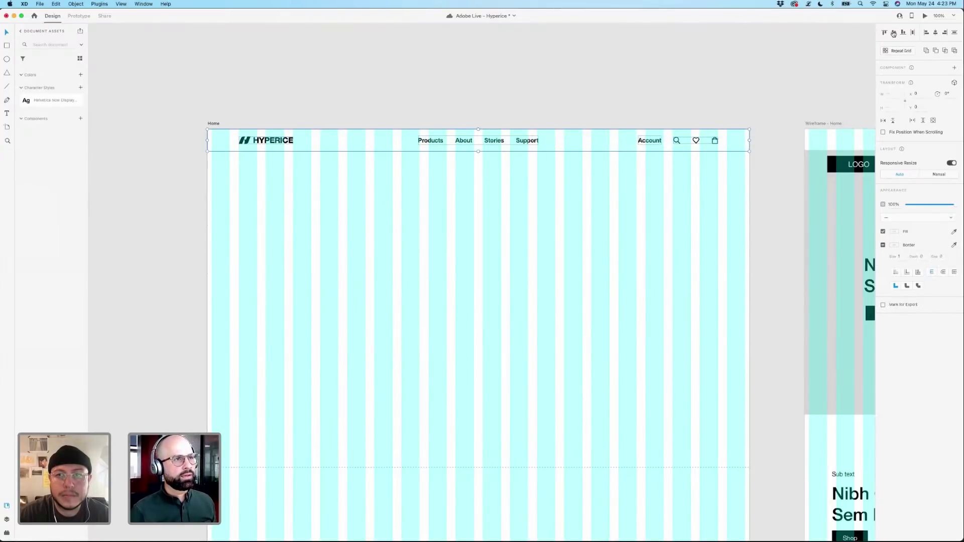
{"action": "left_click", "coordinate": [550, 106]}
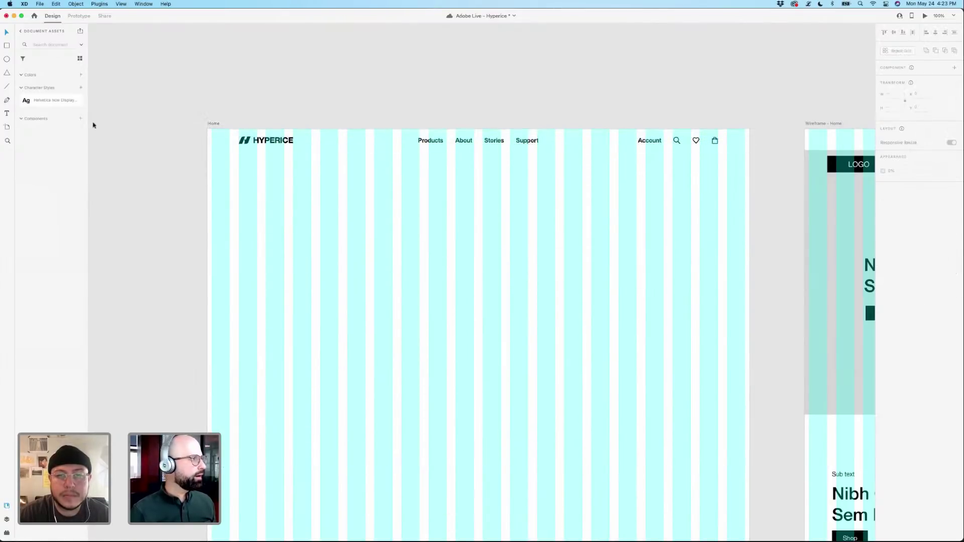
Edit the saved Helvetica Now Display character style and set its colour to #262626.
{"action": "right_click", "coordinate": [52, 103]}
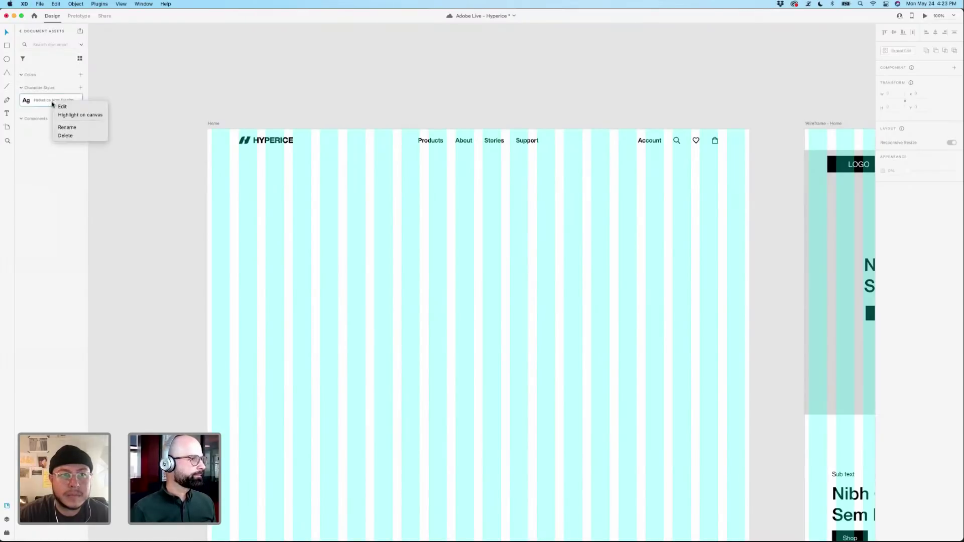
{"action": "left_click", "coordinate": [63, 107]}
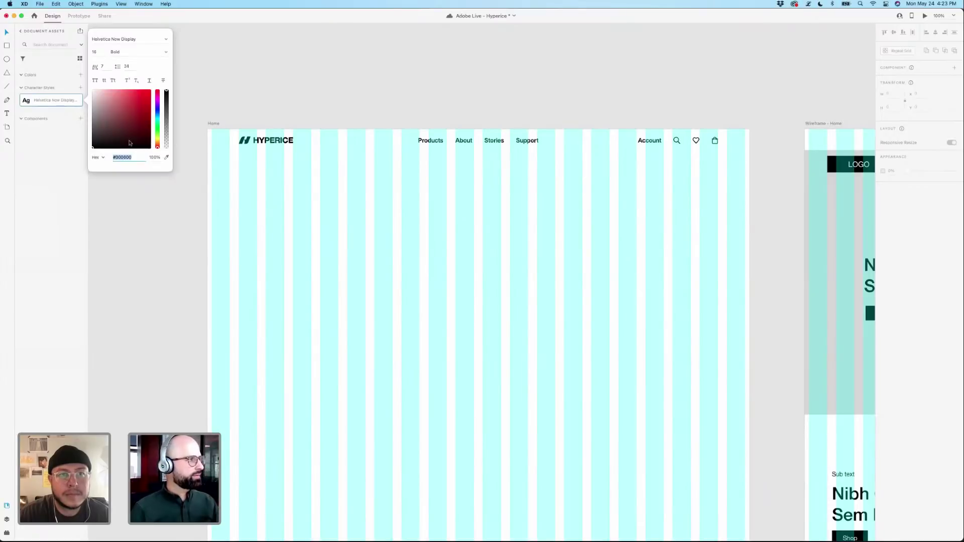
{"action": "mouse_move", "coordinate": [130, 141]}
{"action": "left_mouse_down"}
{"action": "mouse_move", "coordinate": [151, 91]}
{"action": "mouse_move", "coordinate": [149, 104]}
{"action": "mouse_move", "coordinate": [129, 105]}
{"action": "left_mouse_up"}
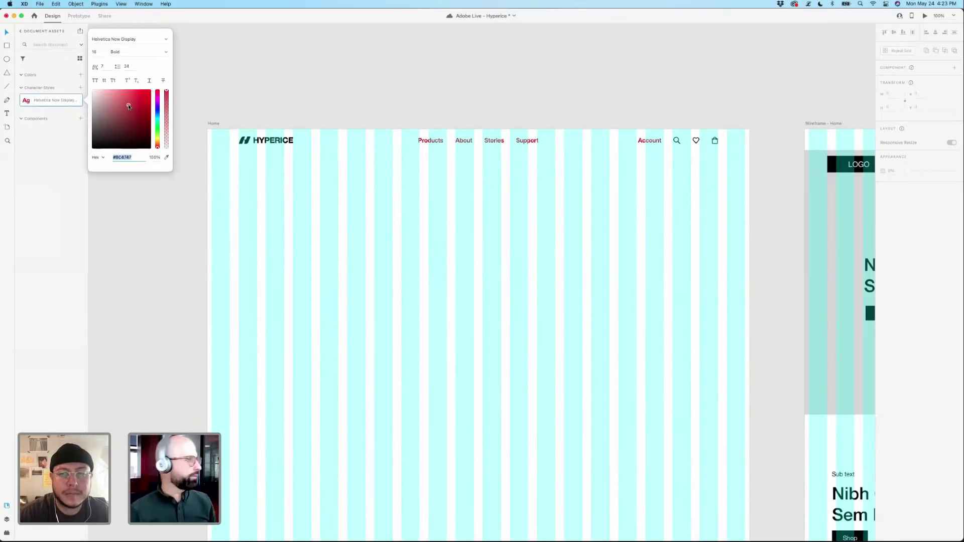
{"action": "left_click_drag", "start_coordinate": [99, 145], "coordinate": [79, 143]}
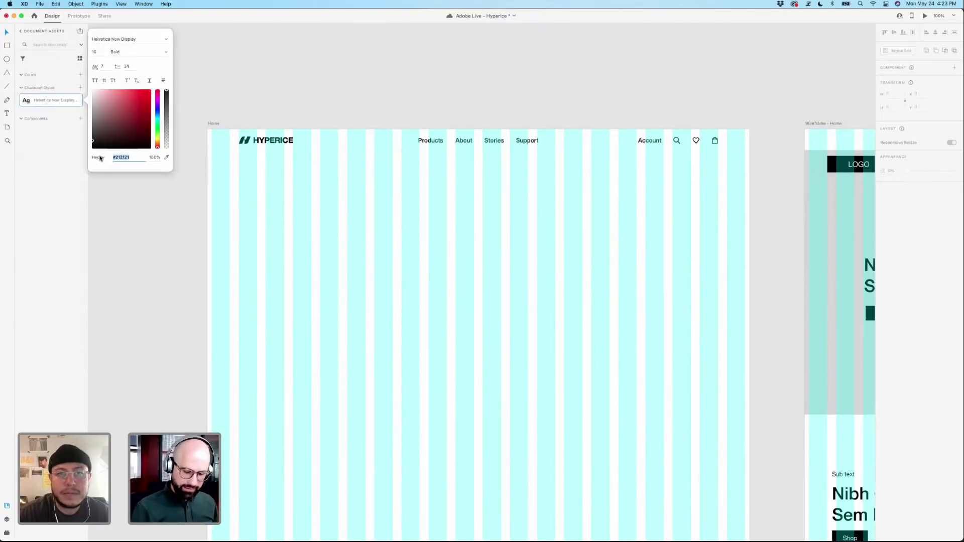
{"action": "type", "text": "262626"}
{"action": "key", "text": "Return"}
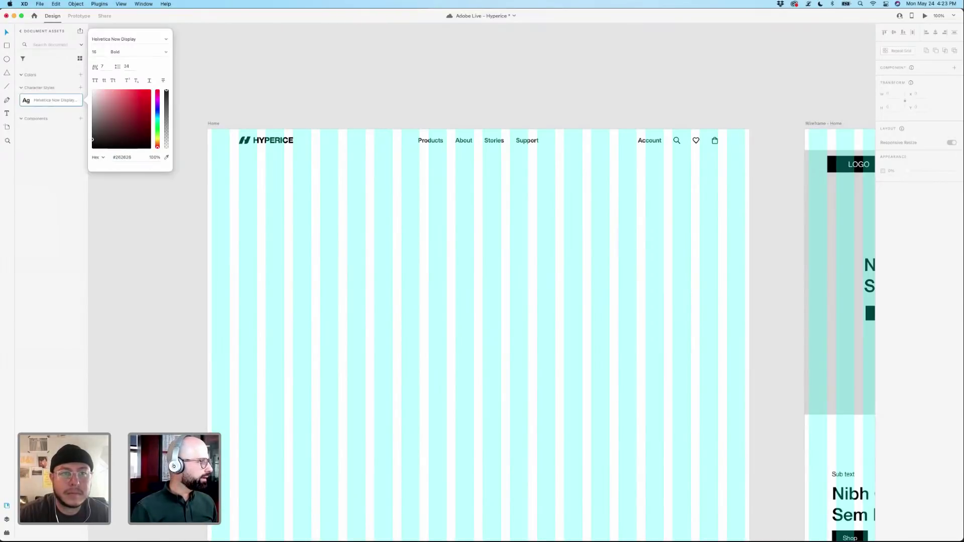
{"action": "left_click", "coordinate": [326, 112]}
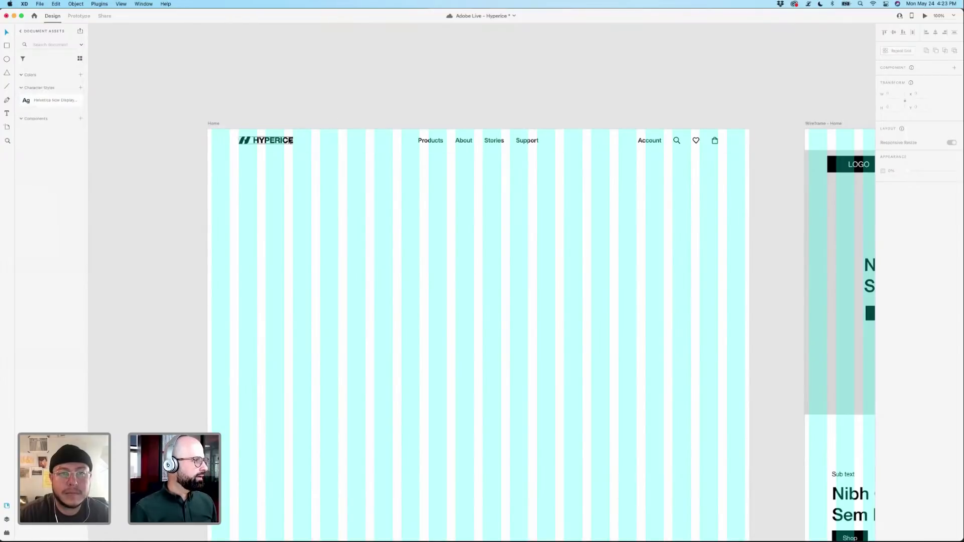
Set the Hyperice logo's fill to #262626 and hide the layout grid.
{"action": "left_click", "coordinate": [286, 144]}
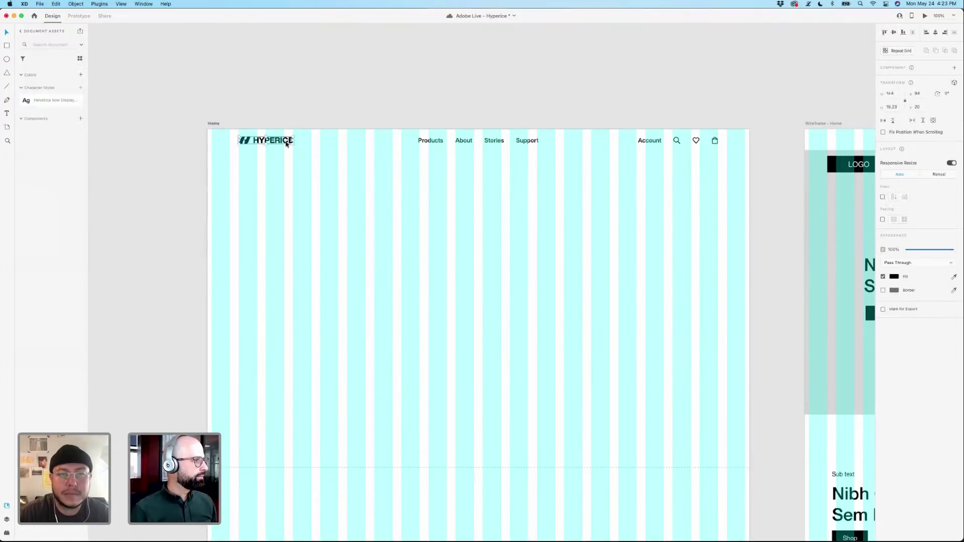
{"action": "left_click", "coordinate": [893, 276]}
{"action": "type", "text": "262626"}
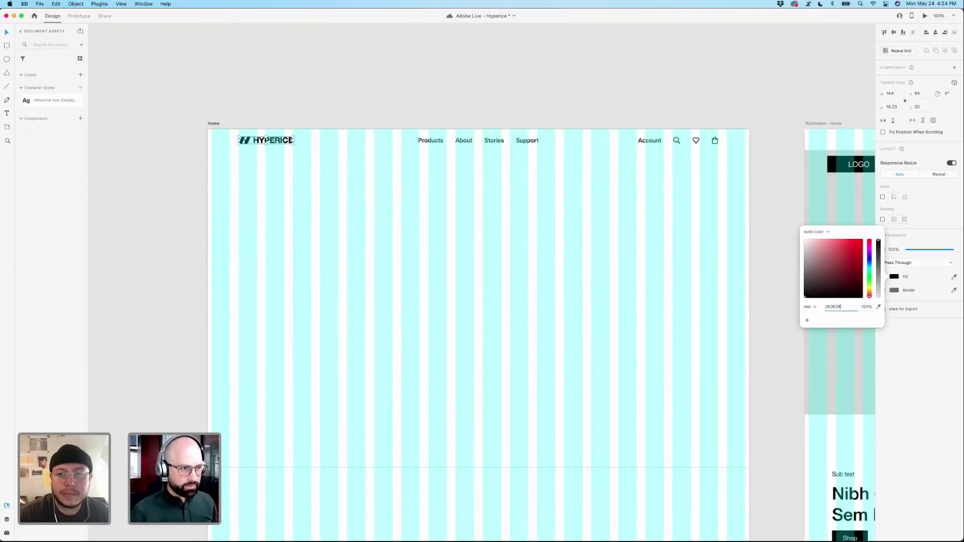
{"action": "key", "text": "Return"}
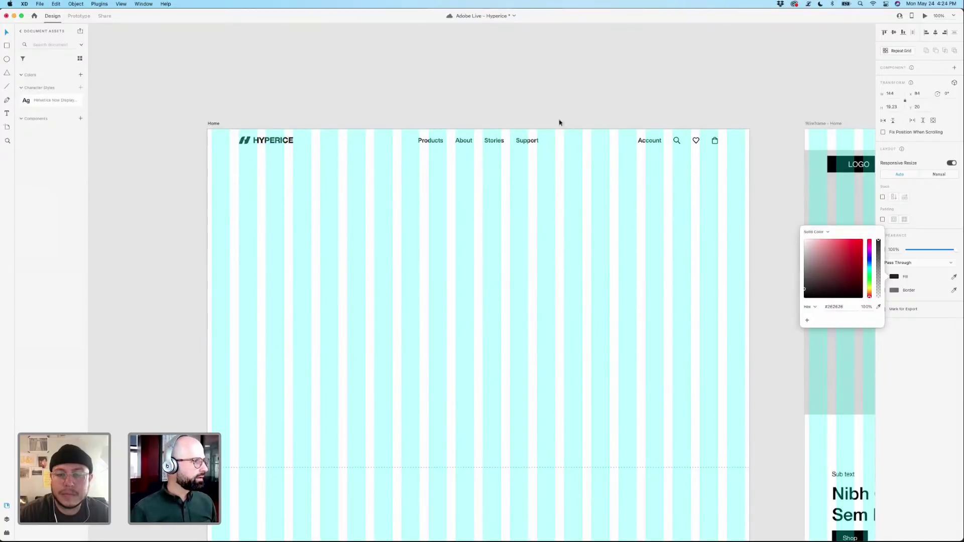
{"action": "left_click", "coordinate": [520, 106]}
{"action": "key", "text": "super+shift+apostrophe"}
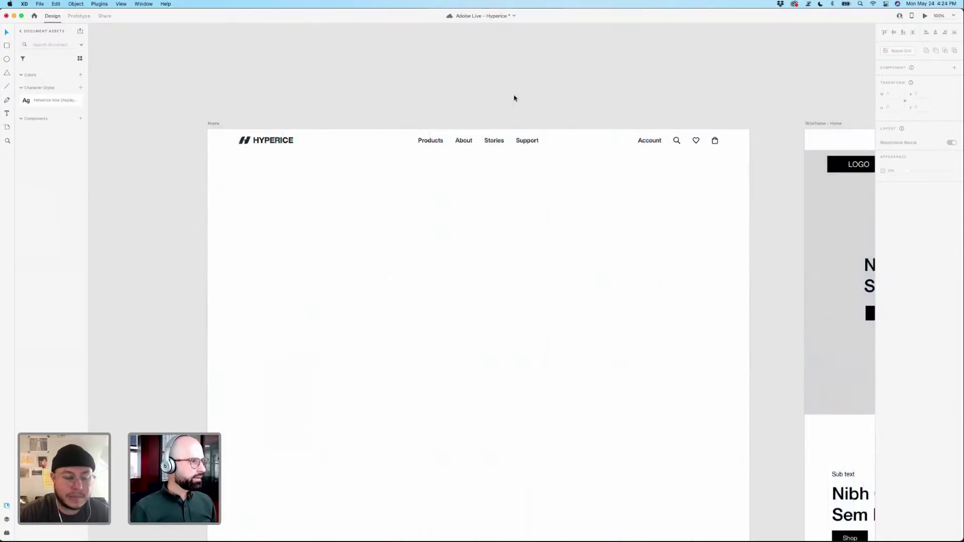
Examine the header's logo, navigation labels, Account text and icons up close.
{"action": "key", "text": "super+equal"}
{"action": "scroll", "coordinate": [514, 98], "scroll_direction": "up", "scroll_amount": 10}
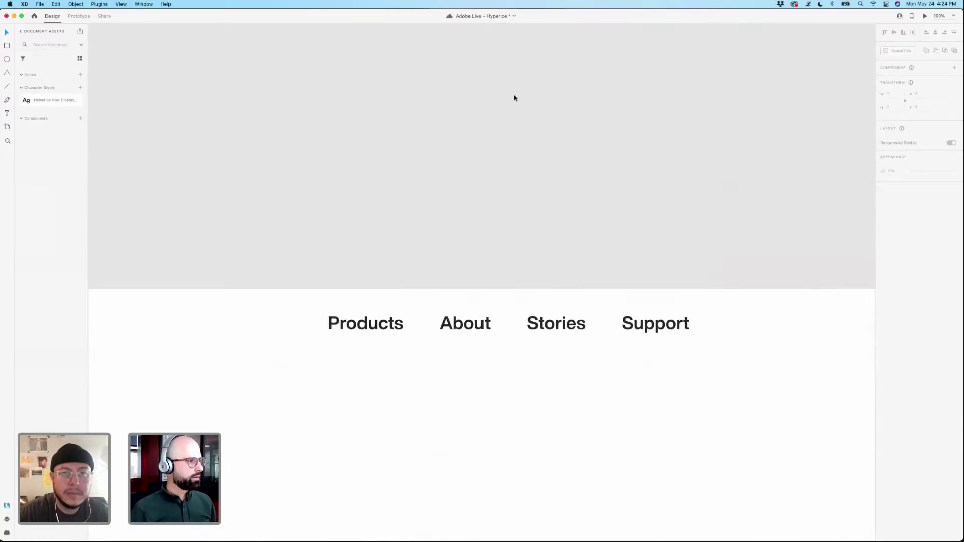
{"action": "scroll", "coordinate": [514, 98], "scroll_direction": "left", "scroll_amount": 10}
{"action": "scroll", "coordinate": [513, 98], "scroll_direction": "right", "scroll_amount": 15}
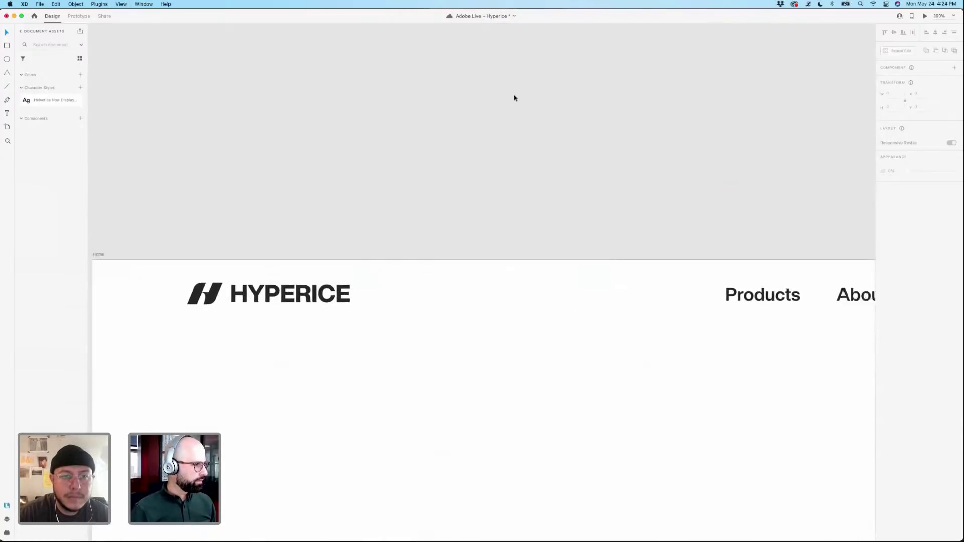
{"action": "scroll", "coordinate": [514, 98], "scroll_direction": "right", "scroll_amount": 15}
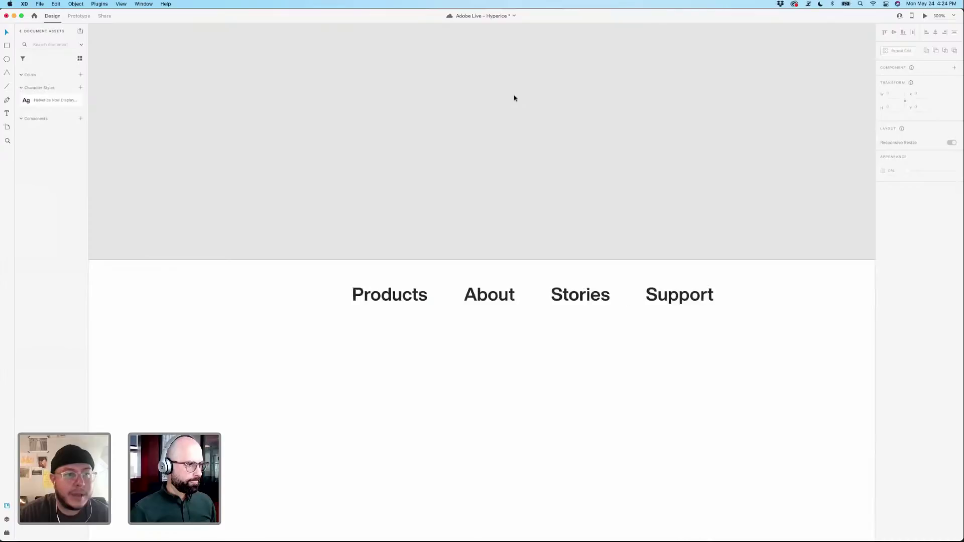
{"action": "scroll", "coordinate": [513, 98], "scroll_direction": "right", "scroll_amount": 10}
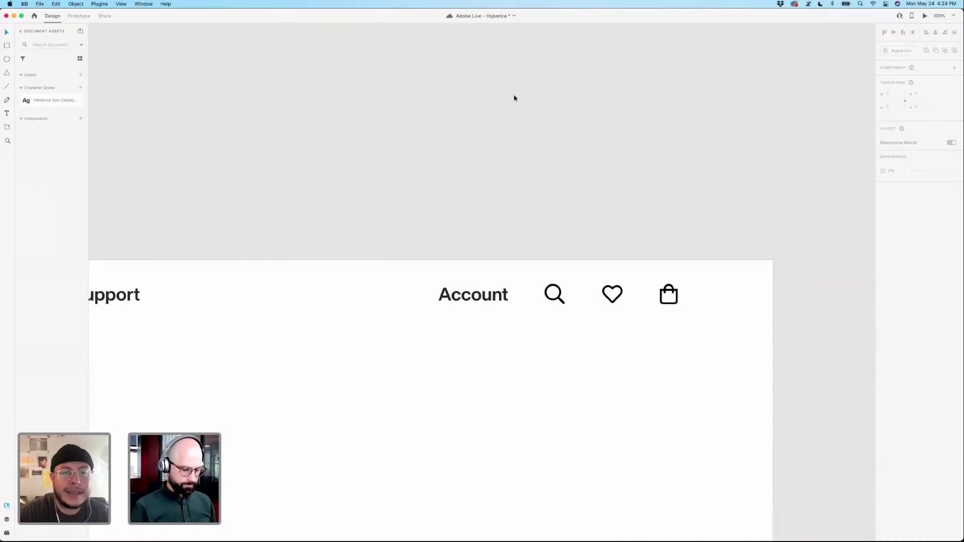
{"action": "key", "text": "super+minus"}
{"action": "key", "text": "super+minus"}
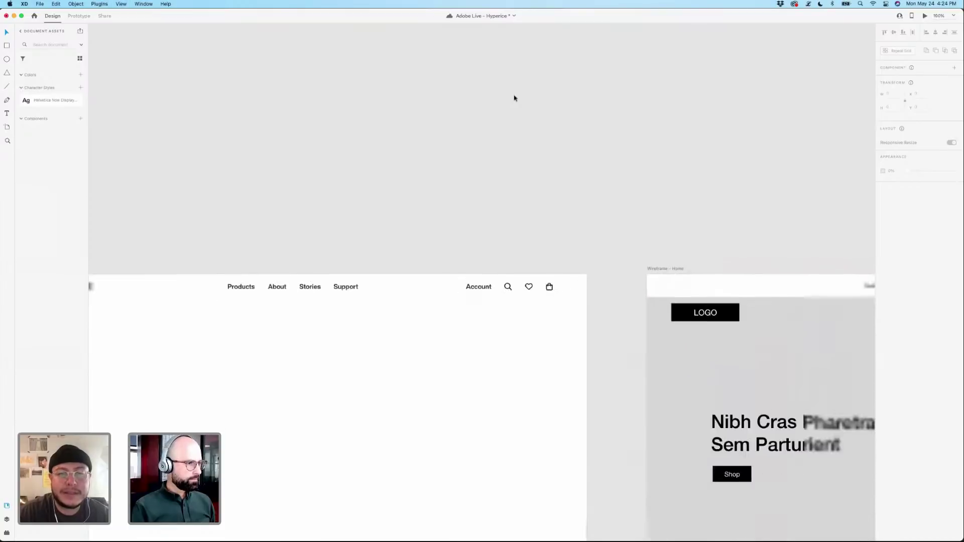
{"action": "scroll", "coordinate": [514, 98], "scroll_direction": "down", "scroll_amount": 3}
{"action": "scroll", "coordinate": [514, 97], "scroll_direction": "left", "scroll_amount": 5}
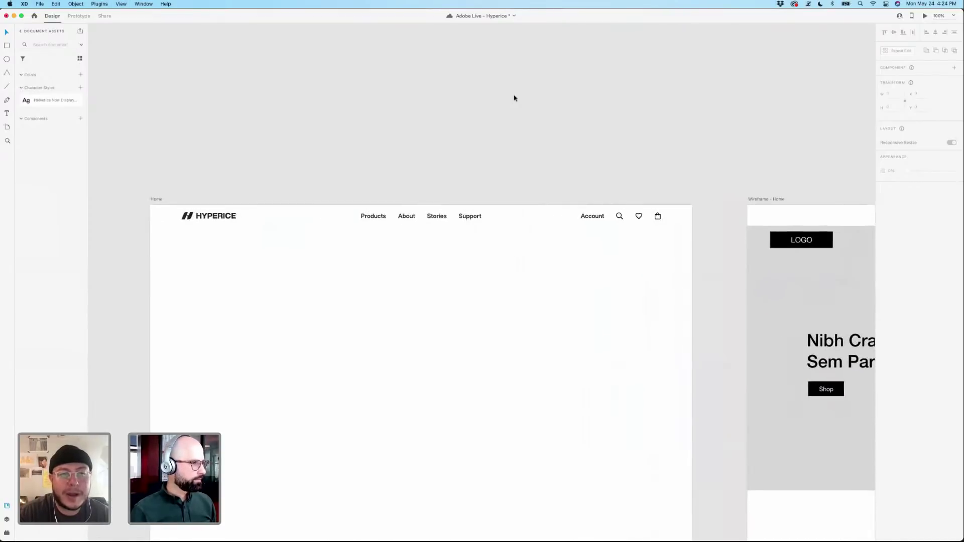
{"action": "scroll", "coordinate": [516, 131], "scroll_direction": "down", "scroll_amount": 3}
{"action": "scroll", "coordinate": [516, 132], "scroll_direction": "left", "scroll_amount": 2}
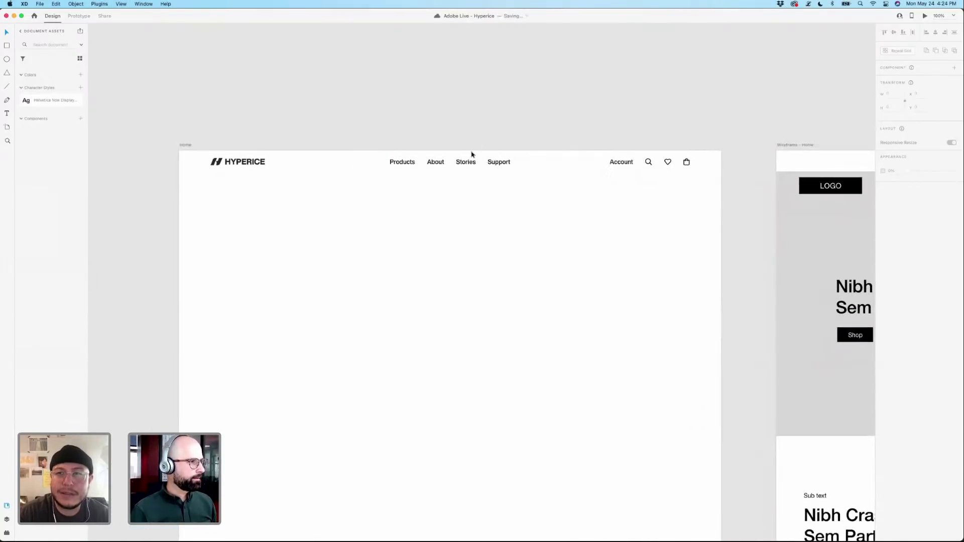
Select all the header items together with the header background and align them to their vertical middle.
{"action": "left_click", "coordinate": [641, 163]}
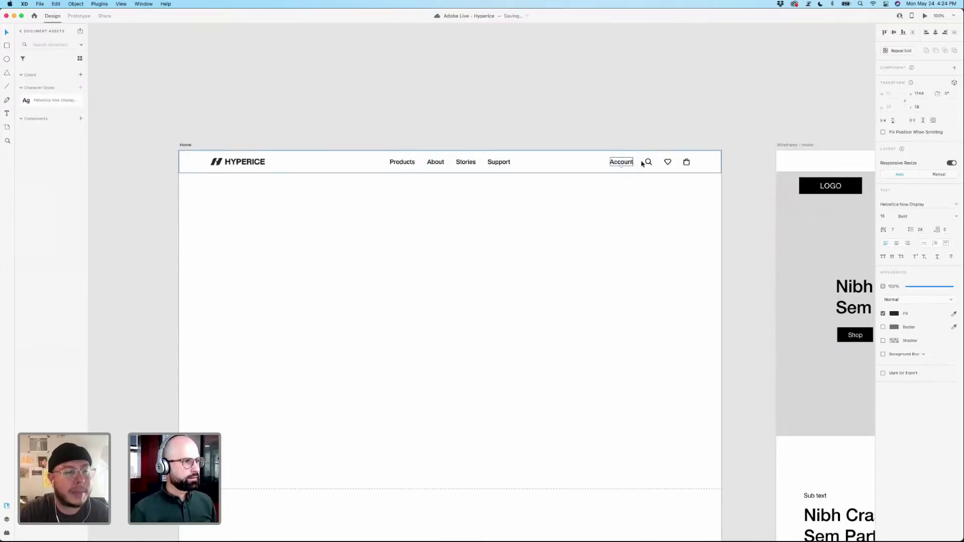
{"action": "left_click", "coordinate": [648, 163]}
{"action": "left_click", "coordinate": [733, 163]}
{"action": "left_click_drag", "start_coordinate": [733, 156], "coordinate": [179, 172]}
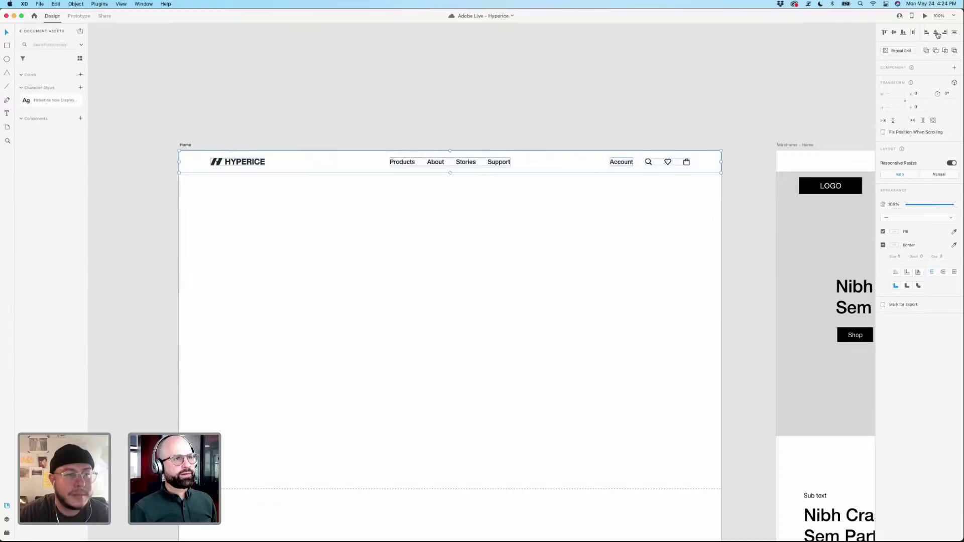
{"action": "left_click", "coordinate": [893, 32]}
{"action": "left_click", "coordinate": [659, 114]}
Compare the Home header with the top section of the Wireframe – Home artboard.
{"action": "left_click_drag", "start_coordinate": [659, 113], "coordinate": [621, 111]}
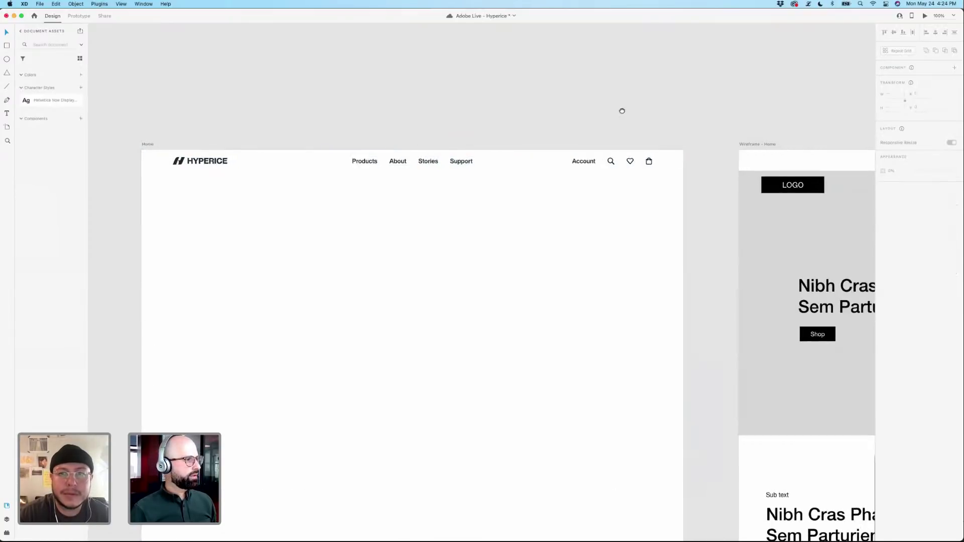
{"action": "scroll", "coordinate": [622, 114], "scroll_direction": "right", "scroll_amount": 1}
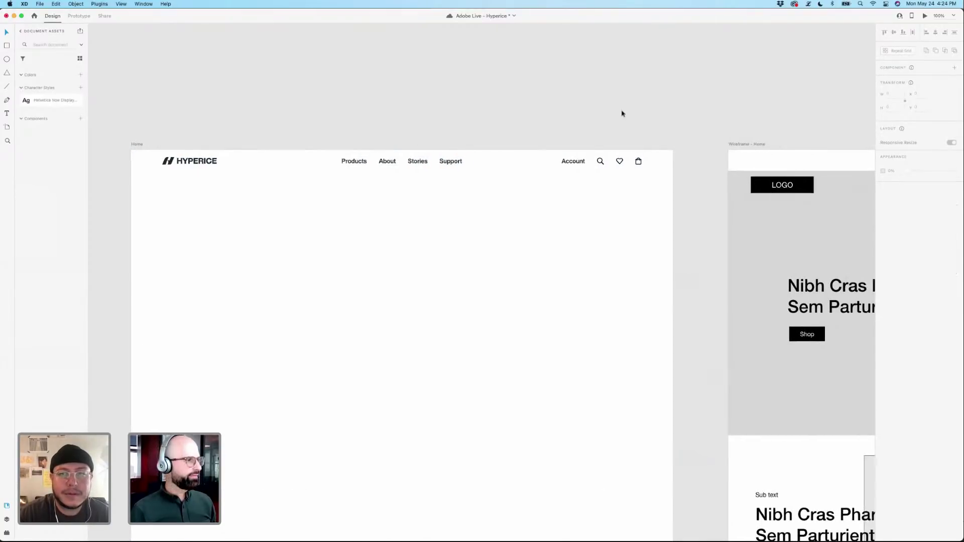
{"action": "scroll", "coordinate": [621, 114], "scroll_direction": "right", "scroll_amount": 10}
{"action": "scroll", "coordinate": [621, 113], "scroll_direction": "right", "scroll_amount": 3}
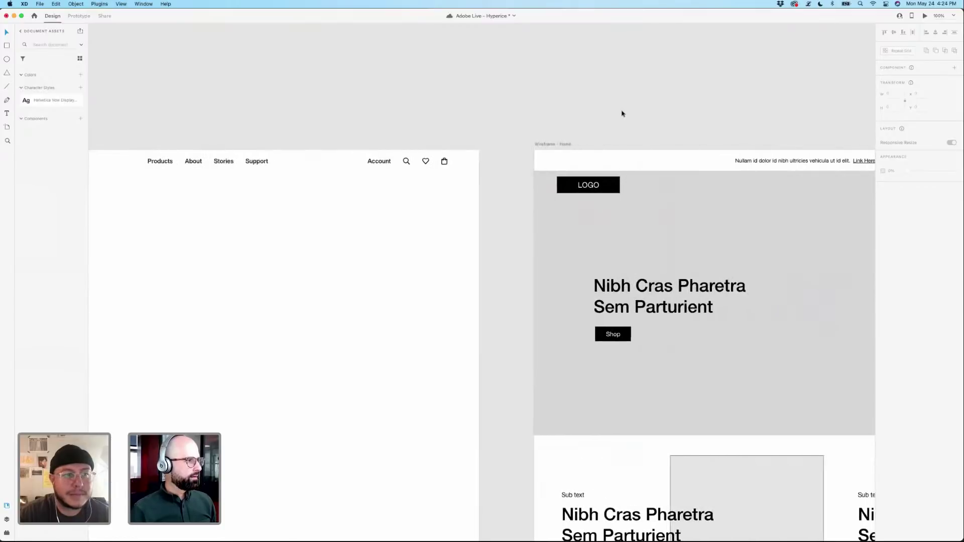
{"action": "scroll", "coordinate": [621, 113], "scroll_direction": "left", "scroll_amount": 8}
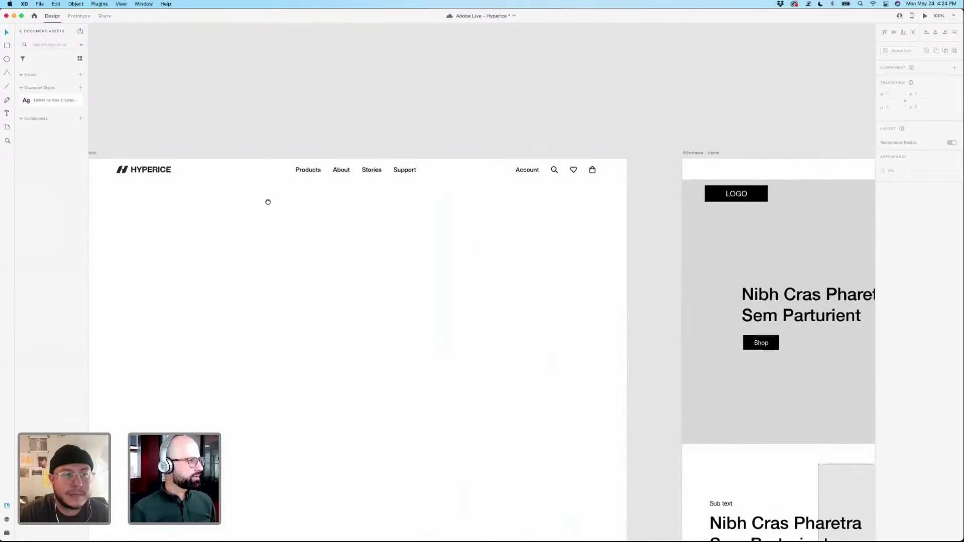
{"action": "scroll", "coordinate": [266, 200], "scroll_direction": "left", "scroll_amount": 7}
{"action": "scroll", "coordinate": [266, 200], "scroll_direction": "down", "scroll_amount": 2}
Try lowering the logo and navigation labels beneath the row with Account and the icons.
{"action": "mouse_move", "coordinate": [250, 181]}
{"action": "left_mouse_down"}
{"action": "mouse_move", "coordinate": [292, 151]}
{"action": "mouse_move", "coordinate": [532, 150]}
{"action": "mouse_move", "coordinate": [531, 168]}
{"action": "left_mouse_up"}
{"action": "left_click", "coordinate": [469, 97]}
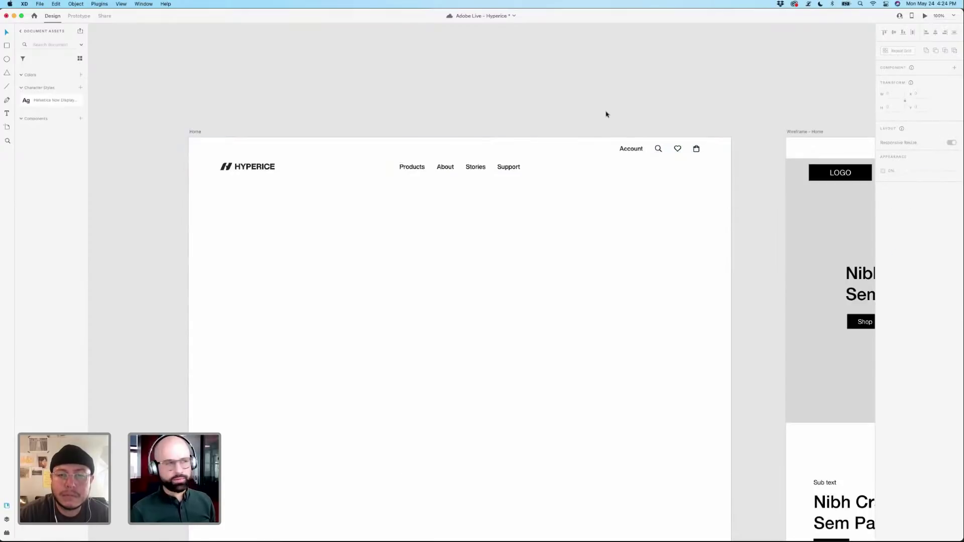
{"action": "key", "text": "ctrl+z"}
Bring the logo and navigation labels back into the same row as Account and the header icons.
{"action": "left_click_drag", "start_coordinate": [178, 127], "coordinate": [740, 179]}
{"action": "left_click", "coordinate": [709, 184]}
{"action": "scroll", "coordinate": [708, 184], "scroll_direction": "right", "scroll_amount": 3}
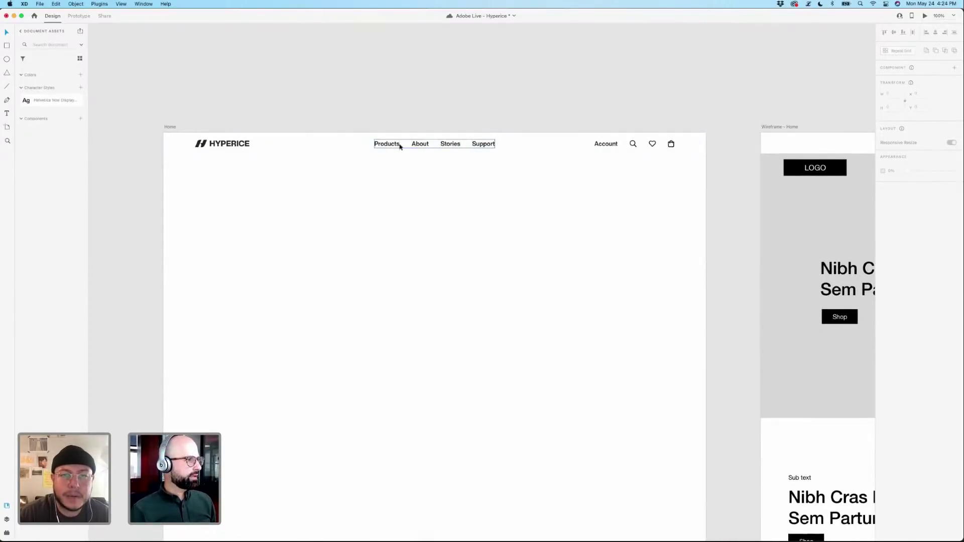
Examine the Account label's text settings and its placement beside the header icons.
{"action": "left_click", "coordinate": [613, 146], "text": "super"}
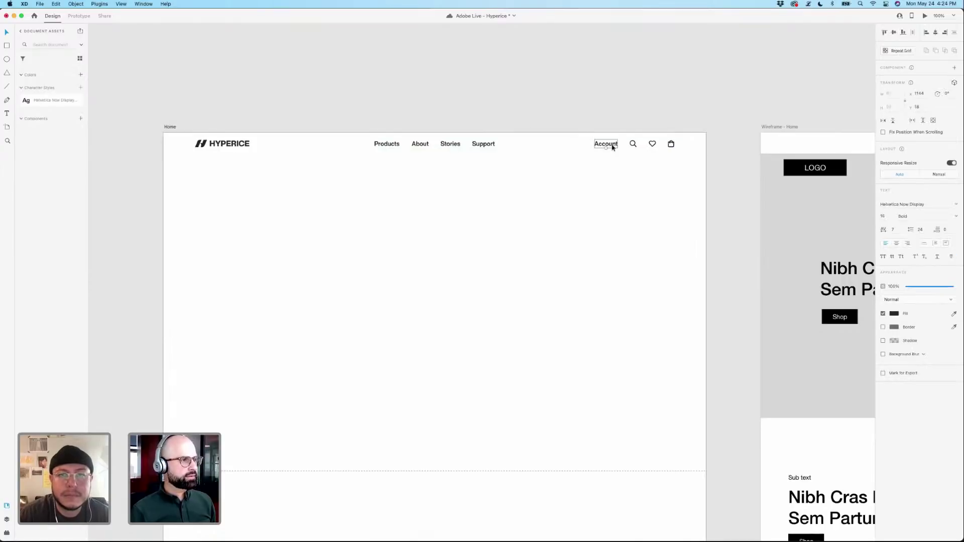
{"action": "scroll", "coordinate": [637, 173], "scroll_direction": "right", "scroll_amount": 2}
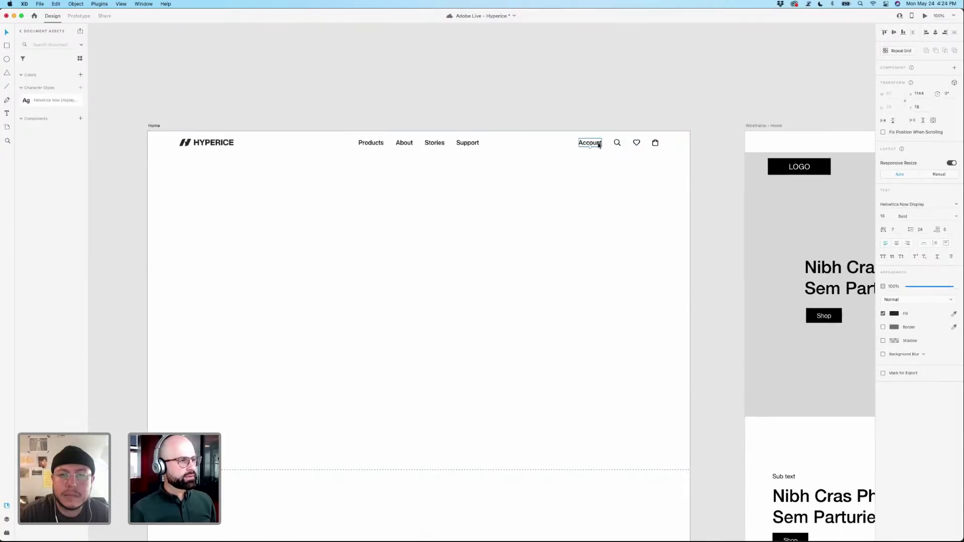
{"action": "left_click", "coordinate": [608, 174]}
{"action": "double_click", "coordinate": [592, 146]}
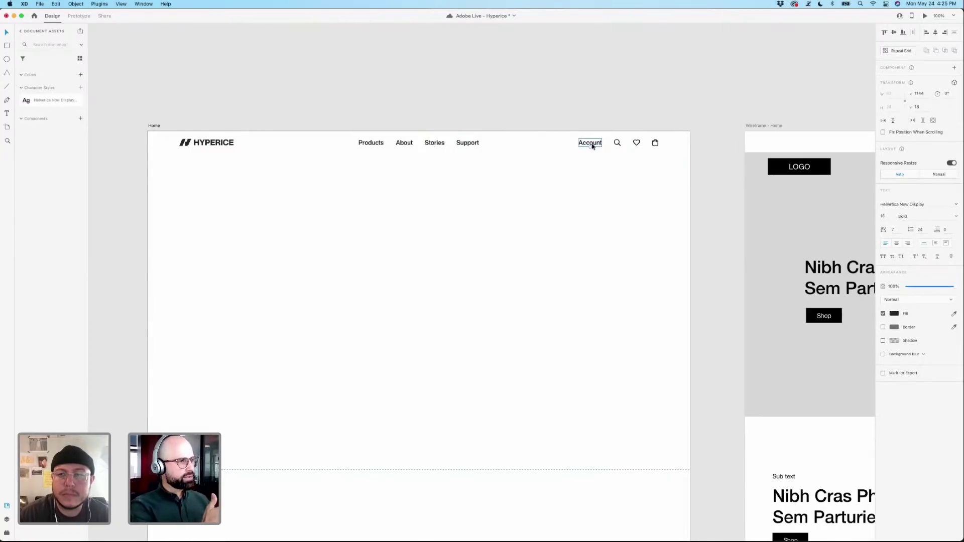
{"action": "left_click", "coordinate": [603, 202]}
{"action": "scroll", "coordinate": [601, 198], "scroll_direction": "right", "scroll_amount": 1}
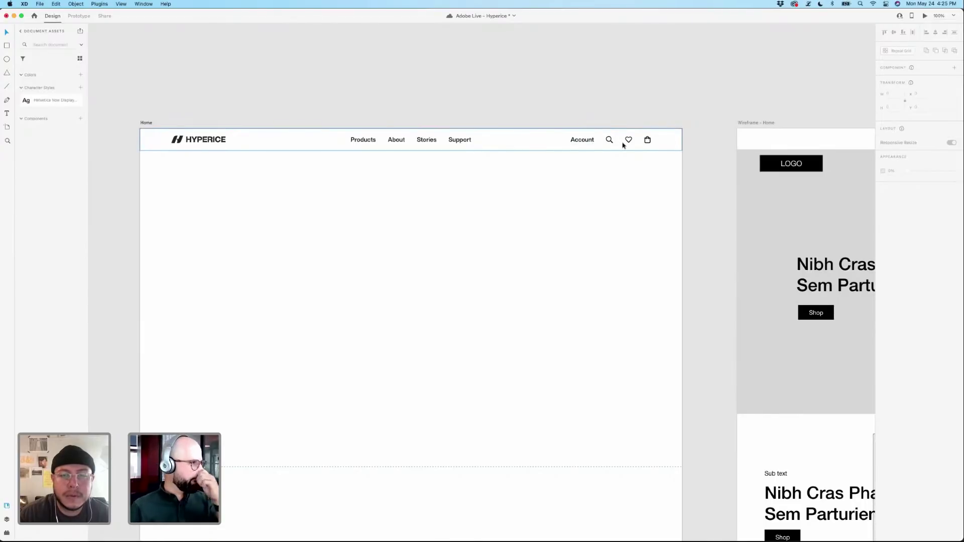
{"action": "scroll", "coordinate": [555, 196], "scroll_direction": "down", "scroll_amount": 1}
{"action": "scroll", "coordinate": [555, 196], "scroll_direction": "left", "scroll_amount": 1}
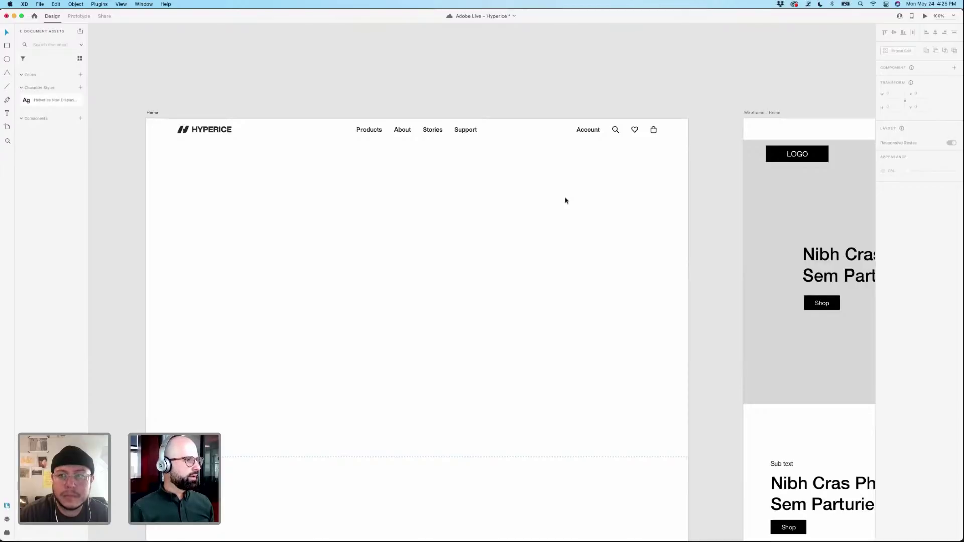
Save the document and group all the header items with their background under the name Main Nav.
{"action": "key", "text": "super+s"}
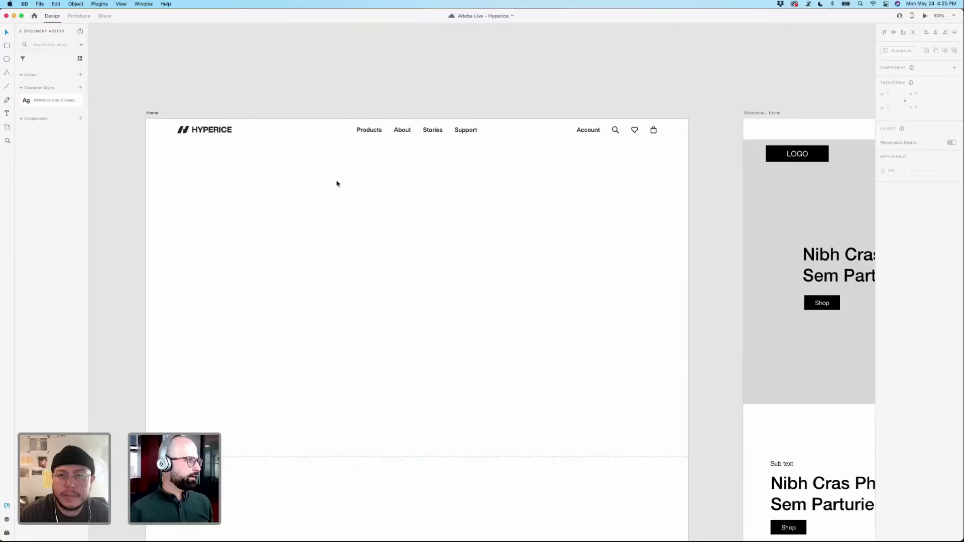
{"action": "left_click_drag", "start_coordinate": [195, 164], "coordinate": [667, 132]}
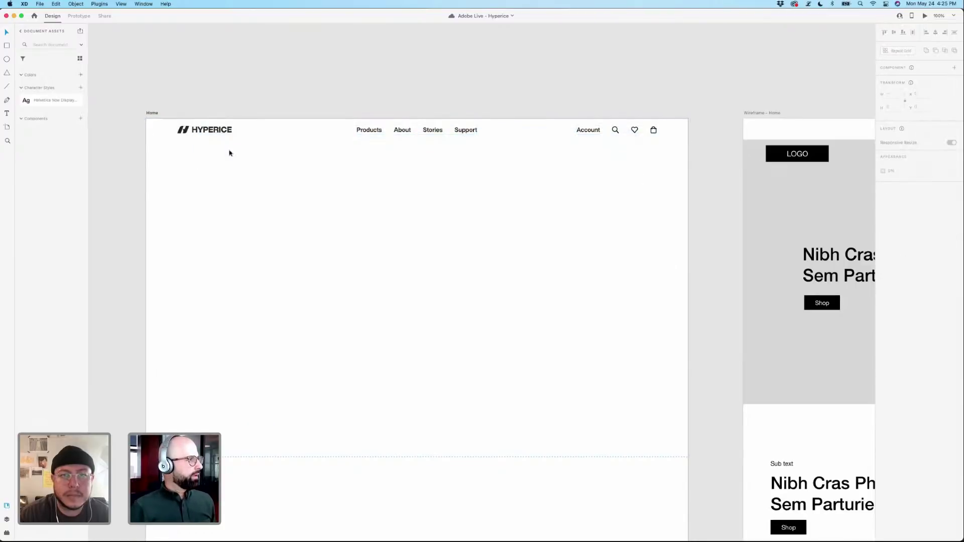
{"action": "left_click_drag", "start_coordinate": [191, 156], "coordinate": [673, 131]}
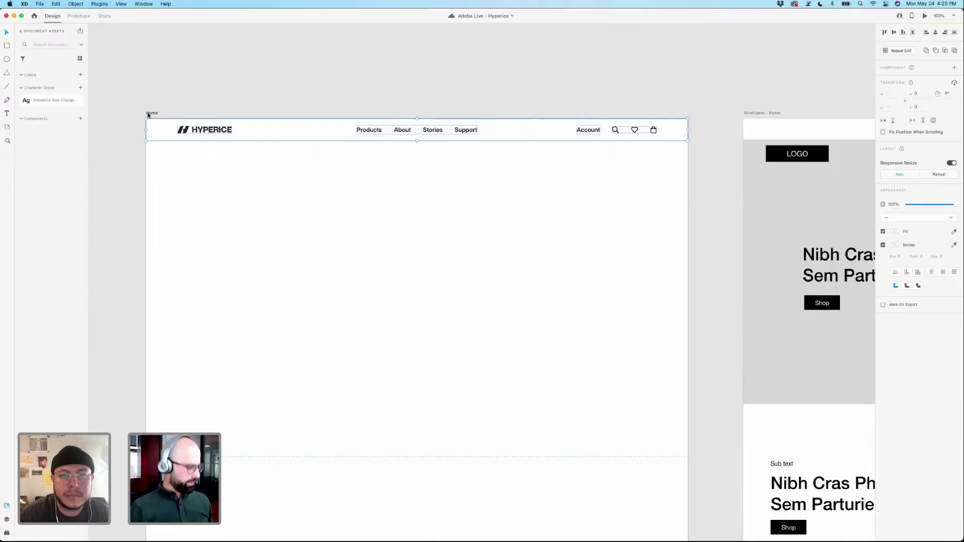
{"action": "key", "text": "super+y"}
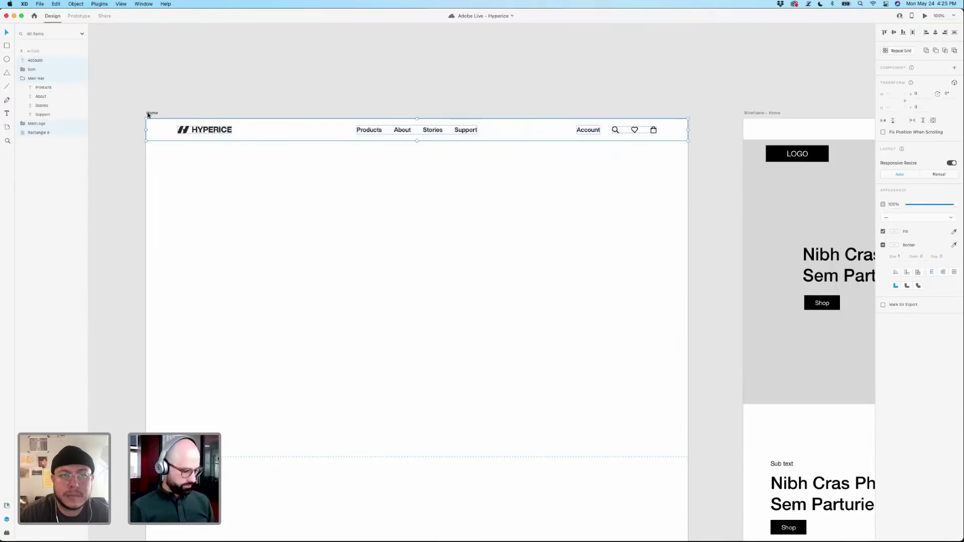
{"action": "key", "text": "super+g"}
{"action": "double_click", "coordinate": [36, 59]}
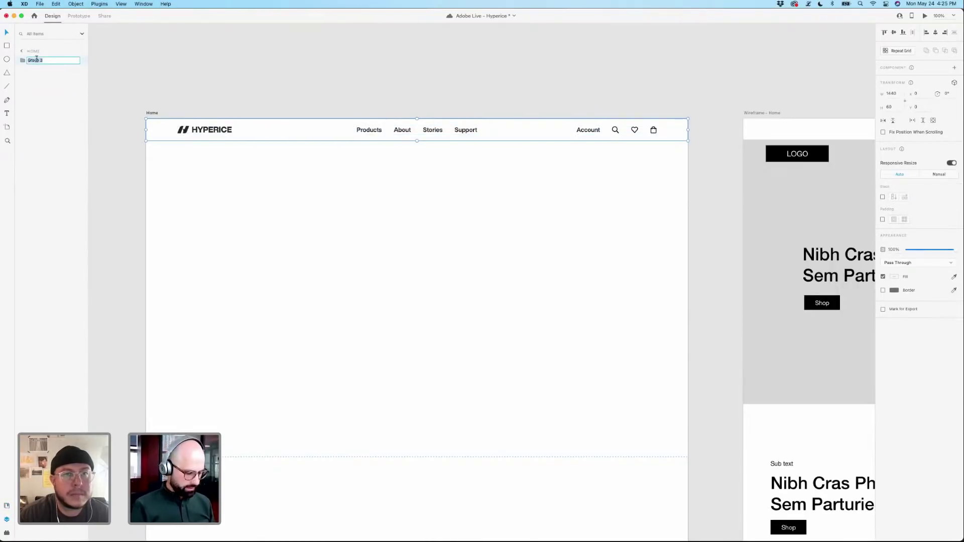
{"action": "type", "text": "Main Nav"}
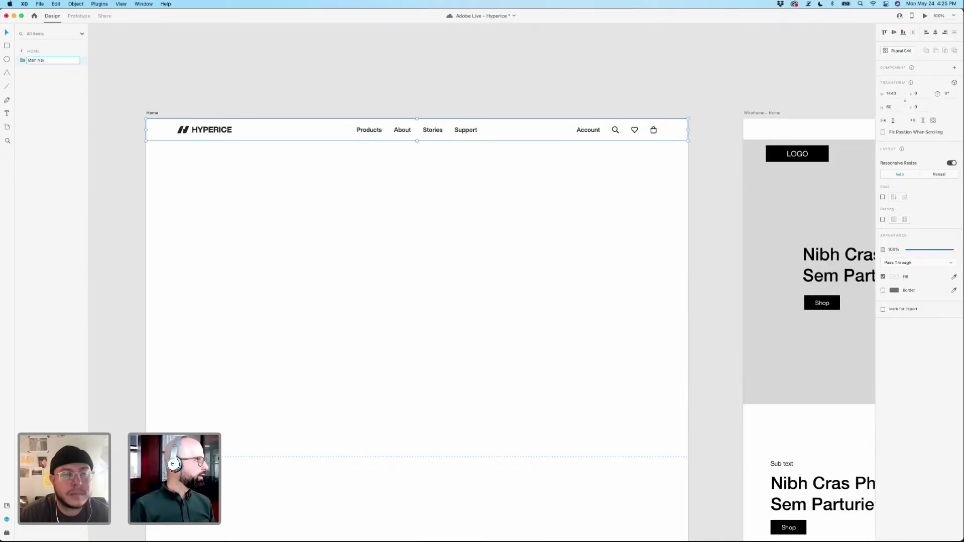
{"action": "key", "text": "Return"}
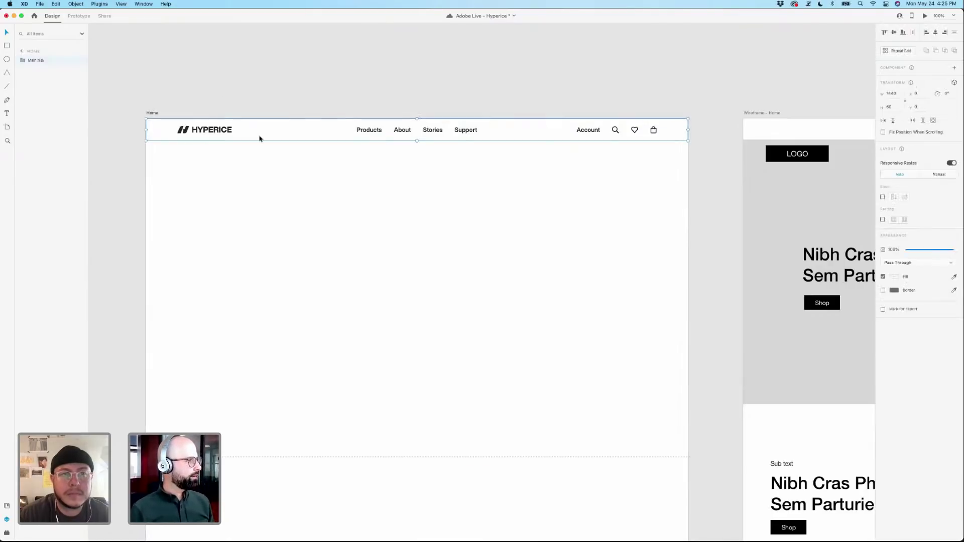
{"action": "left_click", "coordinate": [331, 196]}
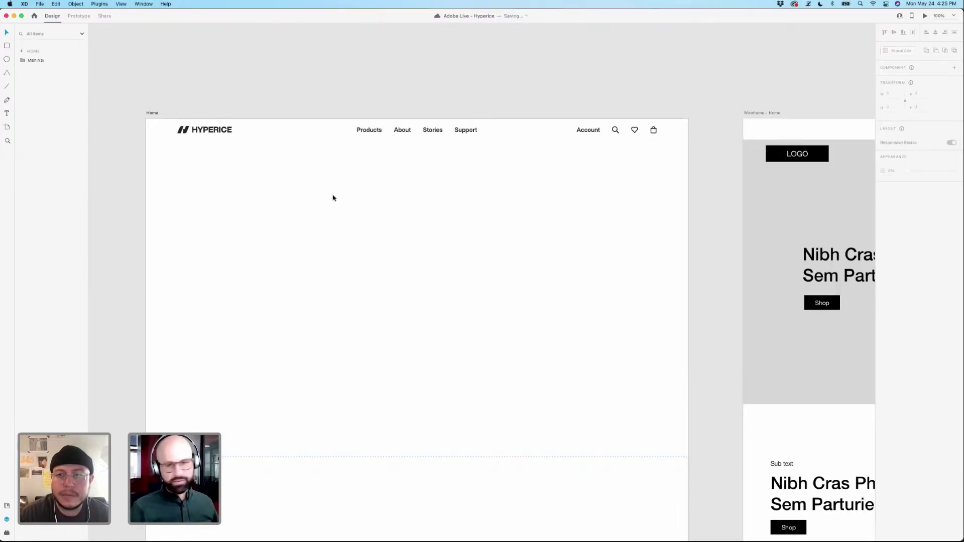
Draw a borderless rectangle spanning the Home artboard, 1440 wide and about 36 high, directly beneath the header.
{"action": "left_click", "coordinate": [307, 135]}
{"action": "key", "text": "r"}
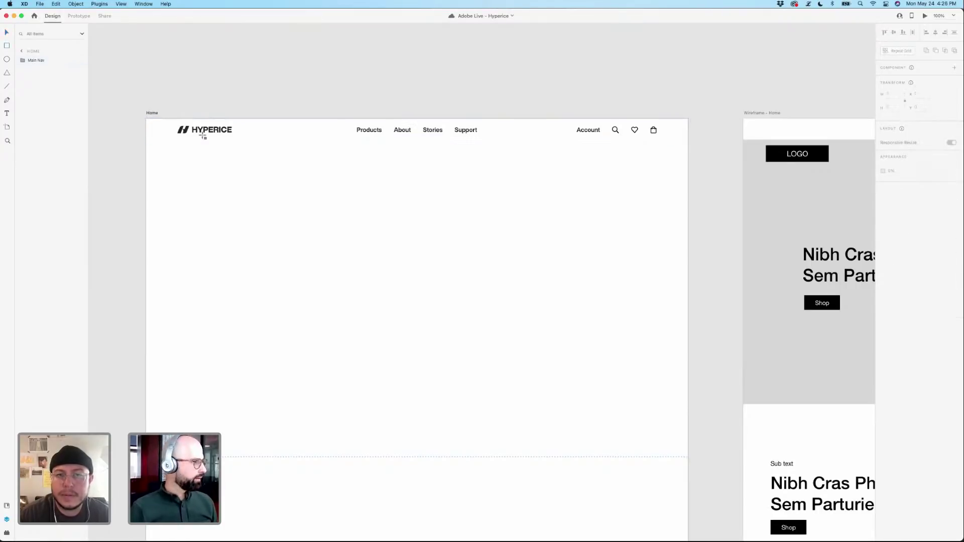
{"action": "mouse_move", "coordinate": [145, 142]}
{"action": "left_mouse_down"}
{"action": "mouse_move", "coordinate": [379, 187]}
{"action": "mouse_move", "coordinate": [684, 183]}
{"action": "mouse_move", "coordinate": [688, 154]}
{"action": "left_mouse_up"}
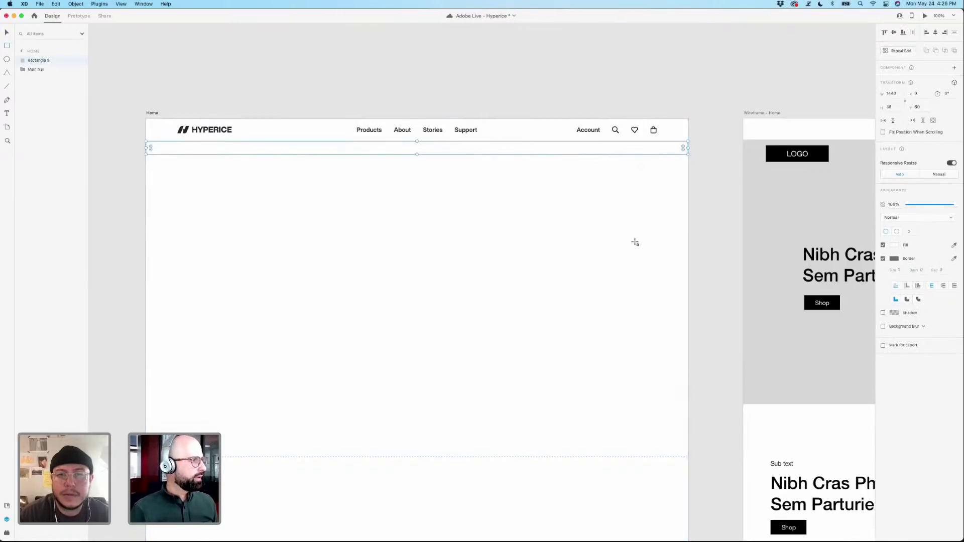
{"action": "left_click", "coordinate": [882, 259]}
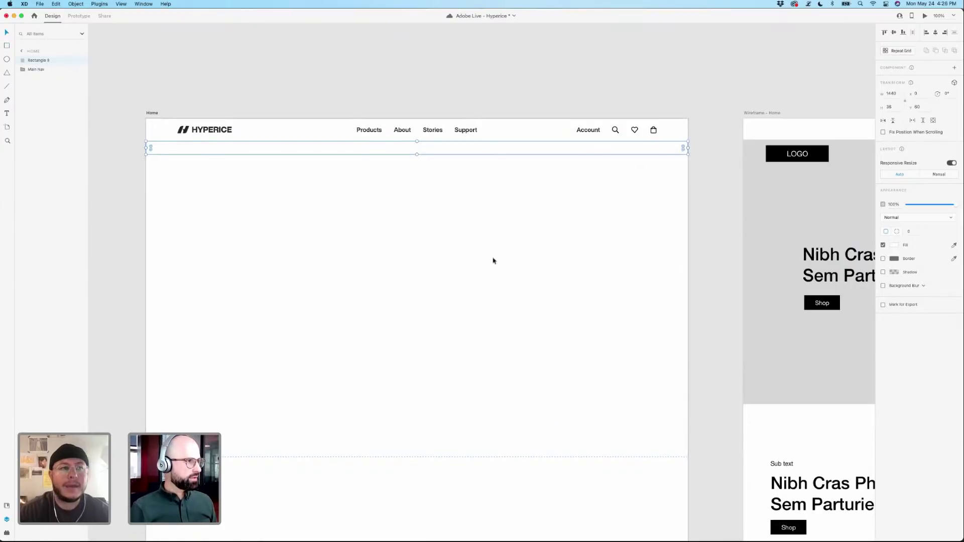
{"action": "left_click", "coordinate": [499, 177]}
{"action": "left_click", "coordinate": [470, 150]}
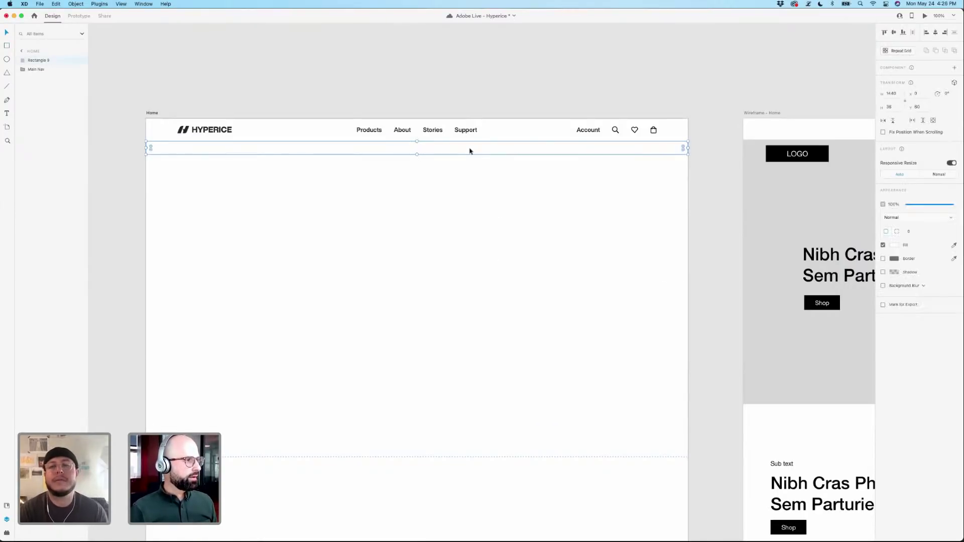
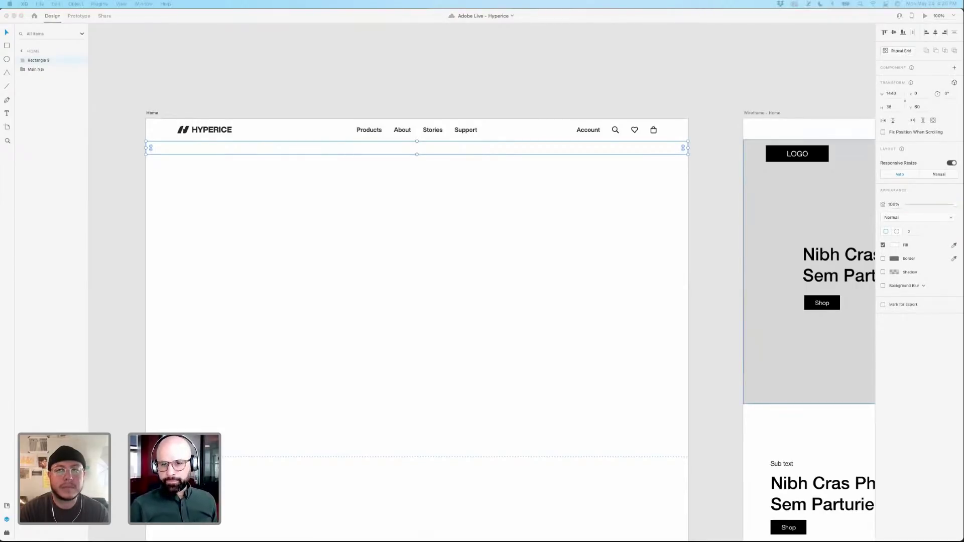
Fill the rectangle beneath the header with the light grey #F6F6F6.
{"action": "left_click", "coordinate": [640, 195]}
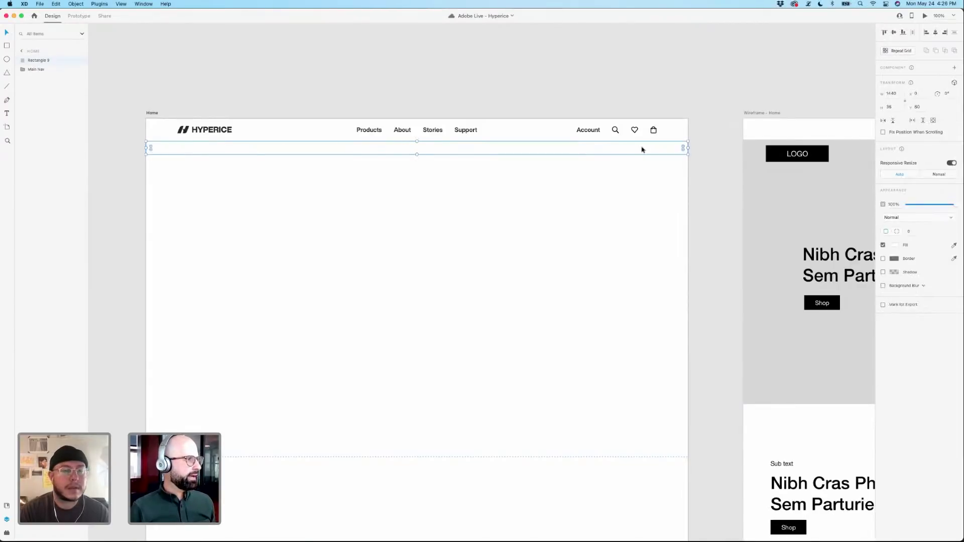
{"action": "left_click", "coordinate": [894, 245]}
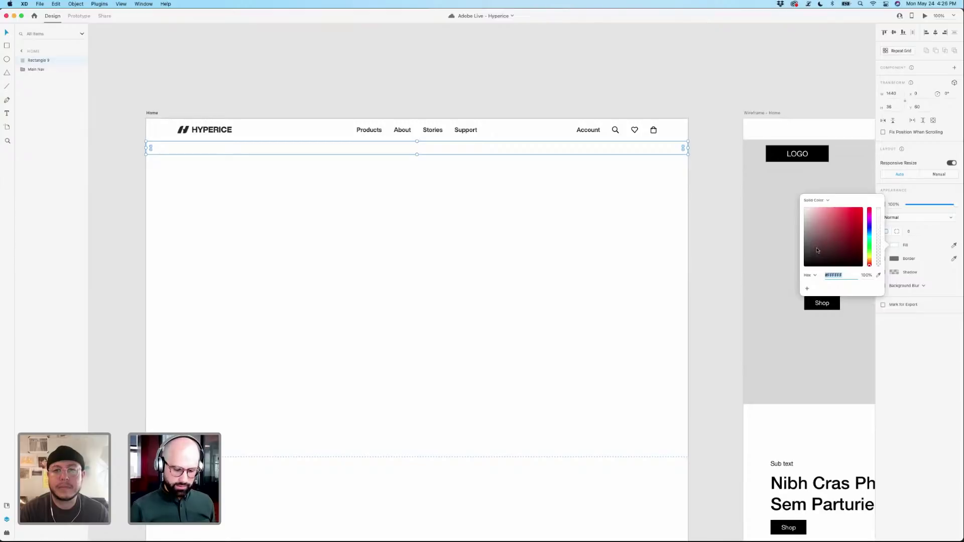
{"action": "type", "text": "f6f6f6f6"}
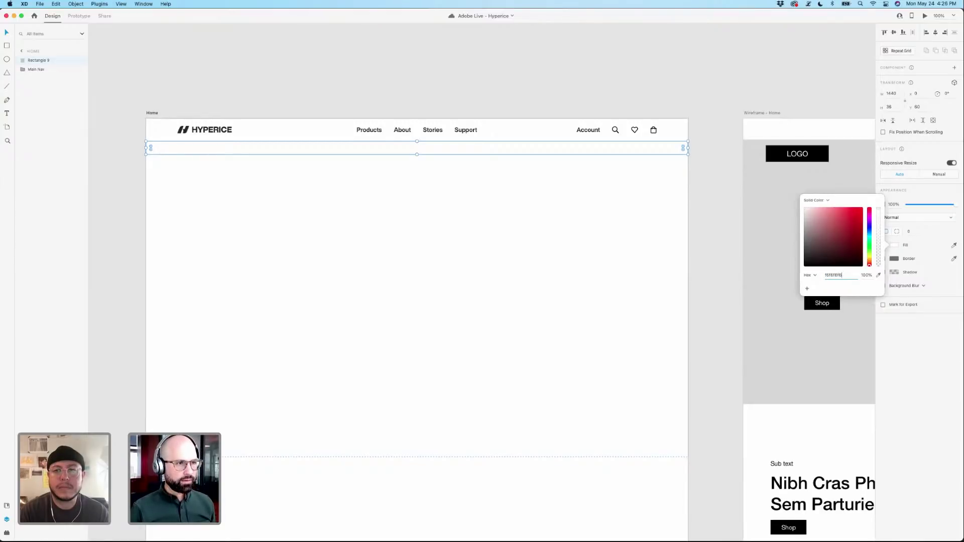
{"action": "key", "text": "Return"}
{"action": "left_click", "coordinate": [833, 275]}
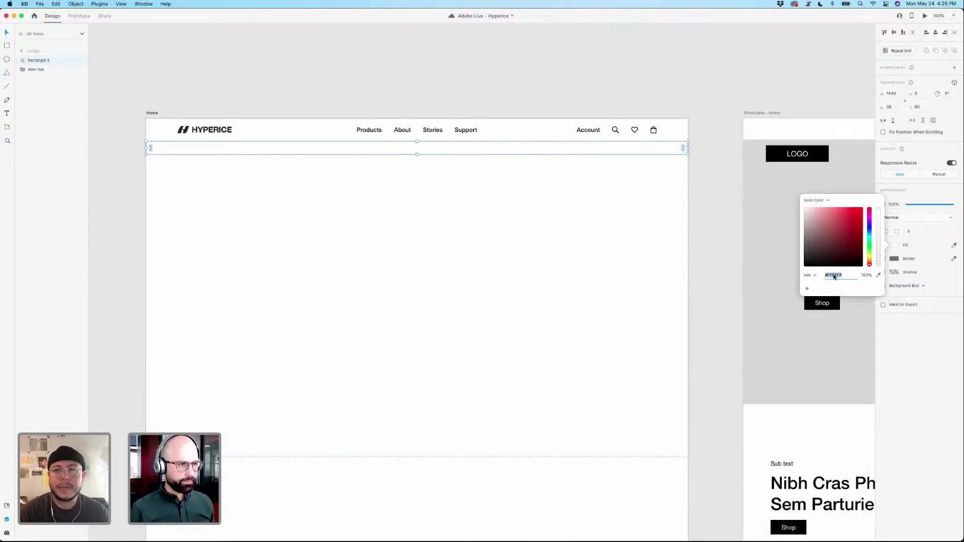
{"action": "type", "text": "f6"}
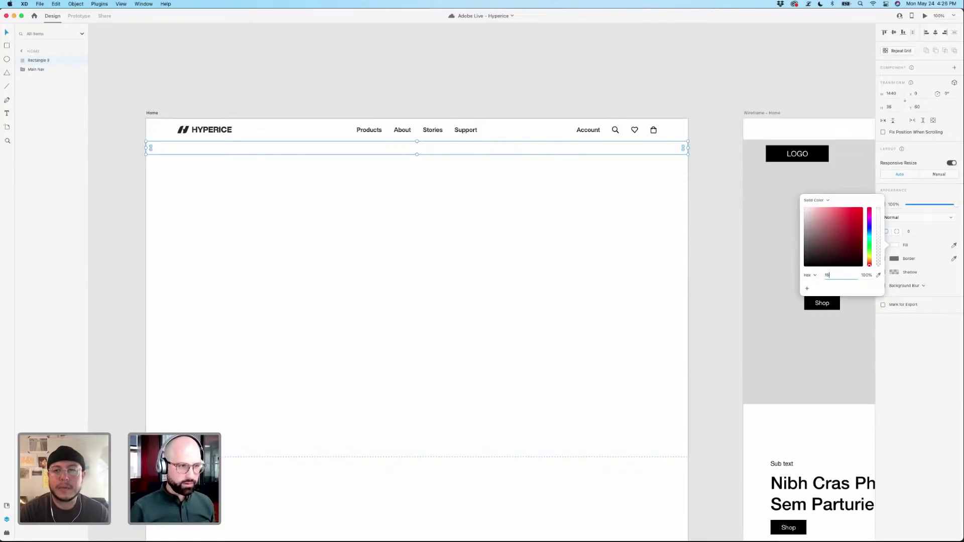
{"action": "type", "text": "f6f6"}
{"action": "key", "text": "Return"}
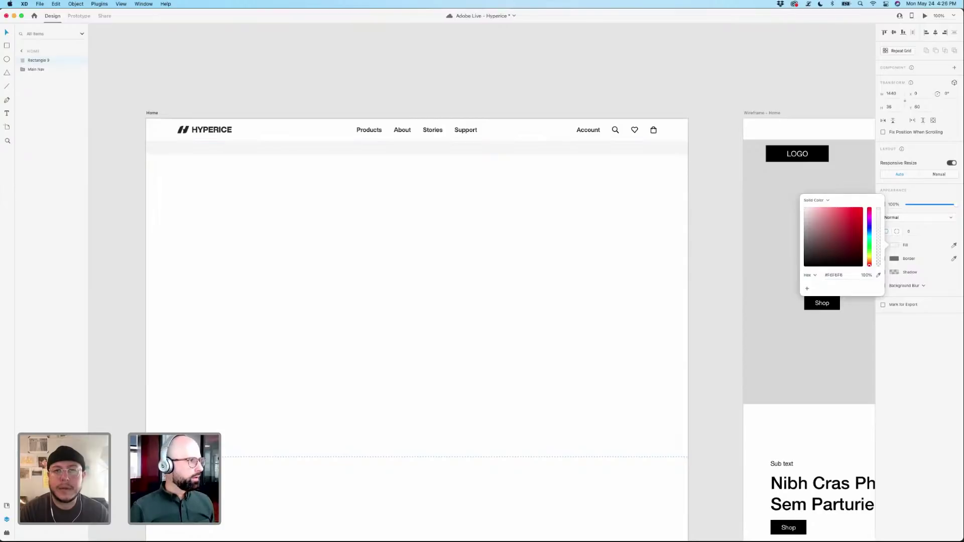
{"action": "left_click", "coordinate": [513, 264]}
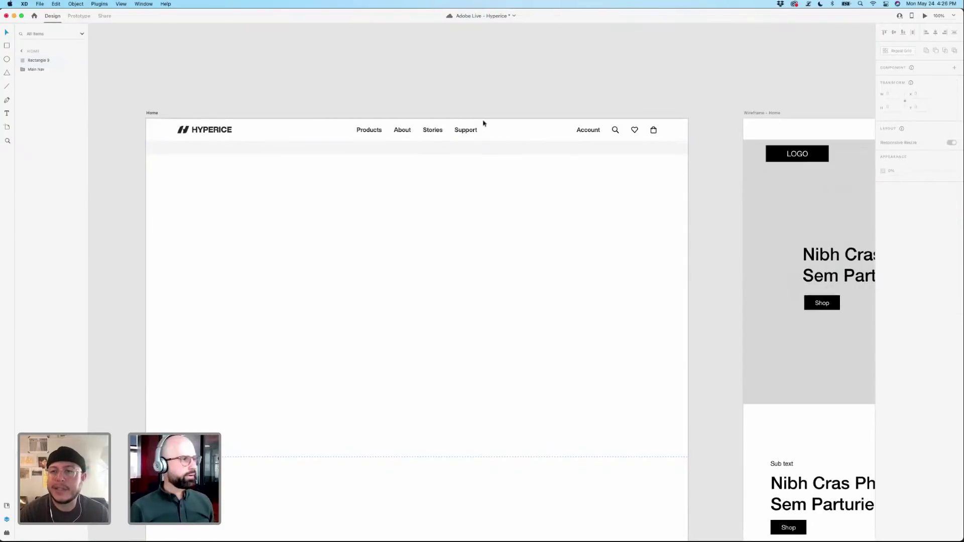
{"action": "left_click", "coordinate": [486, 152]}
{"action": "left_click", "coordinate": [512, 171]}
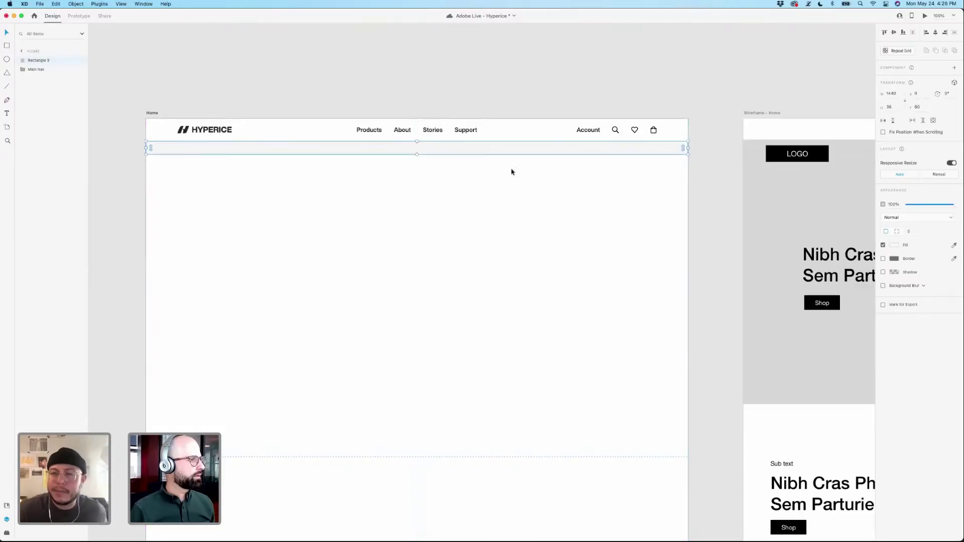
Add the text "Here is the" below the grey strip and set its font to Helvetica Now Text.
{"action": "left_click", "coordinate": [367, 182]}
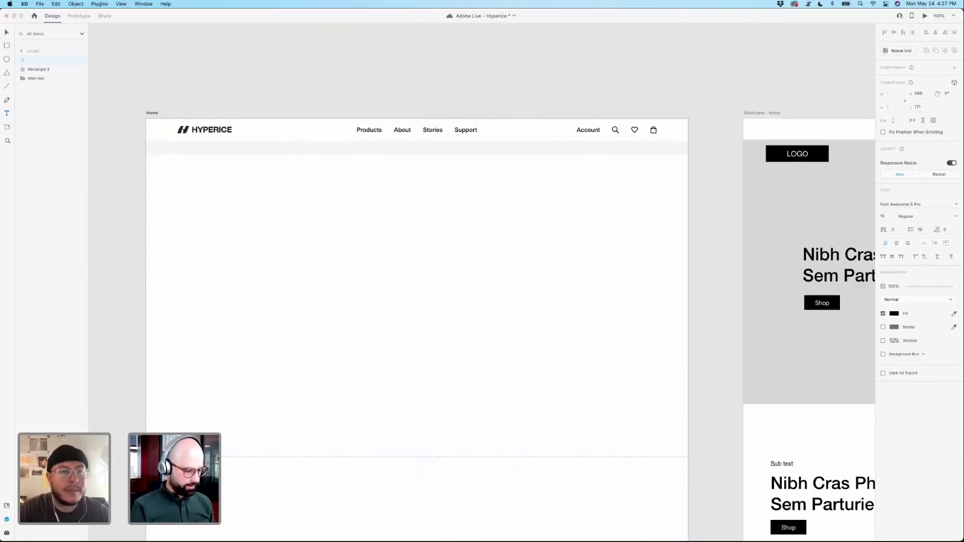
{"action": "type", "text": "Here is the"}
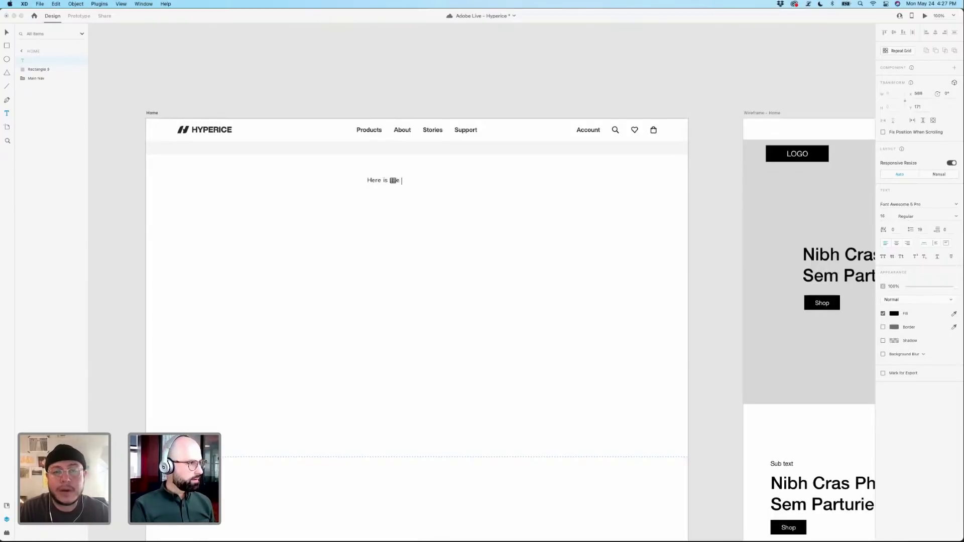
{"action": "key", "text": "super+a"}
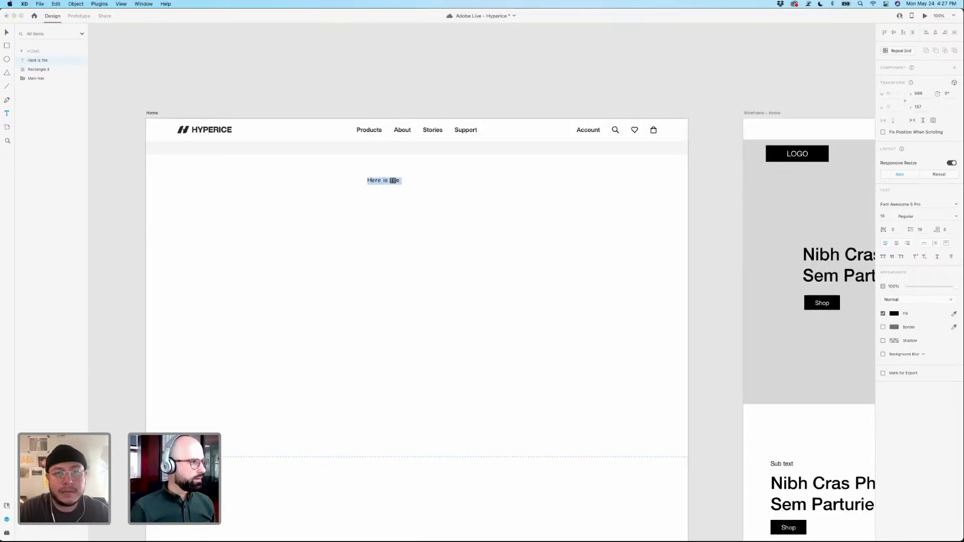
{"action": "left_click", "coordinate": [909, 205]}
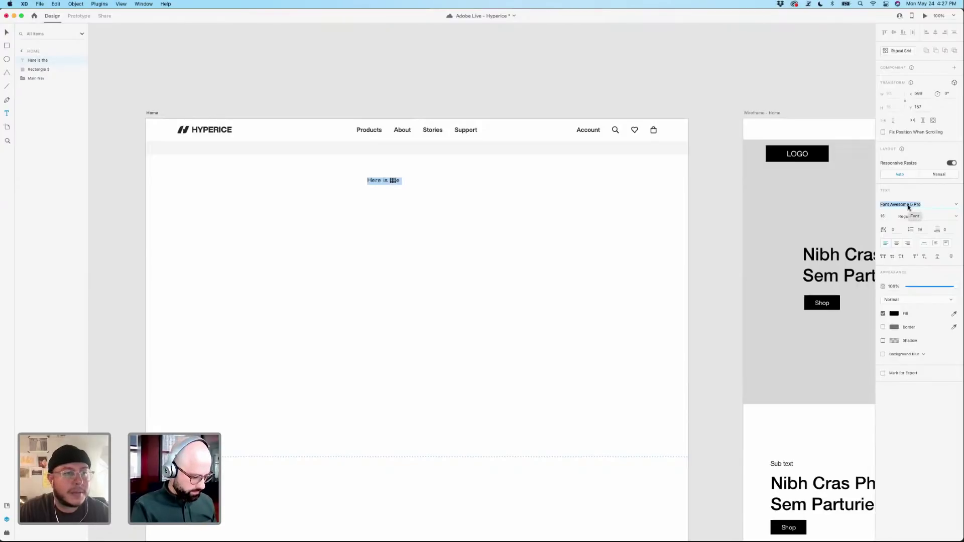
{"action": "type", "text": "Helvetica Neue"}
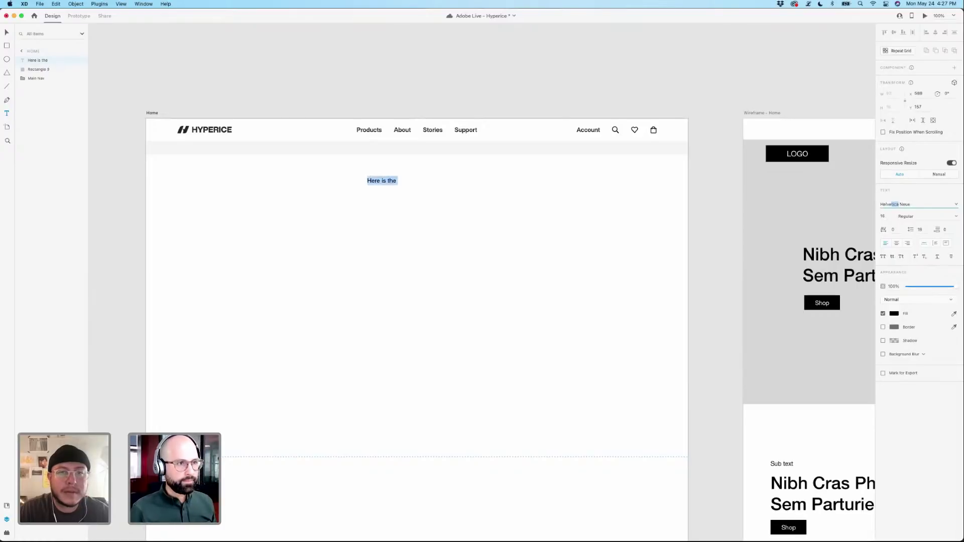
{"action": "key", "text": "Down"}
{"action": "key", "text": "Down"}
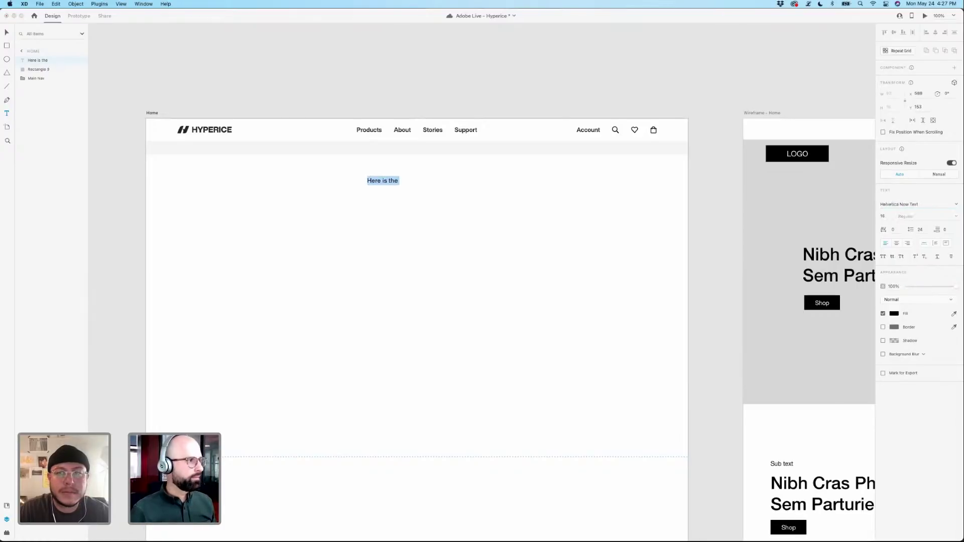
{"action": "left_click", "coordinate": [887, 218]}
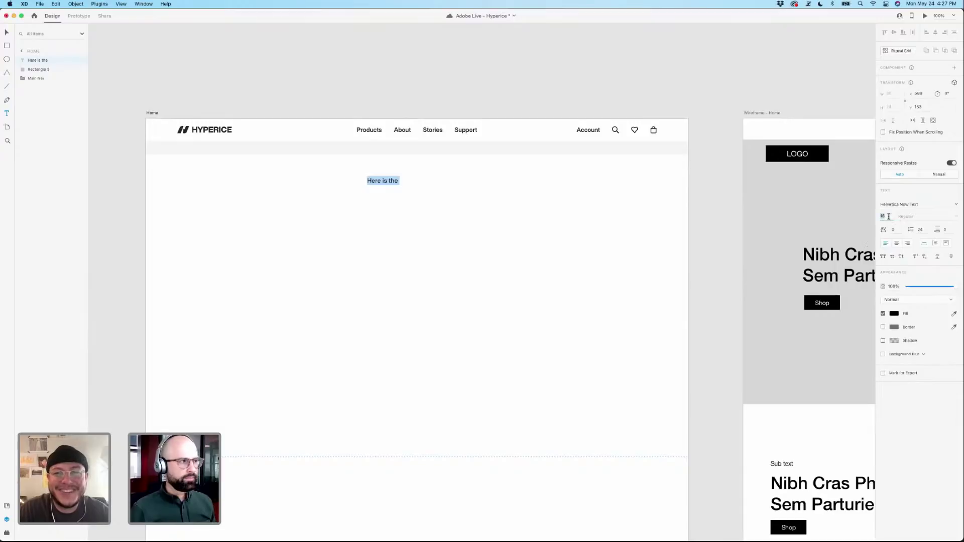
Extend the text line below the strip to read "Here is the sale".
{"action": "double_click", "coordinate": [393, 181]}
{"action": "left_click", "coordinate": [397, 180]}
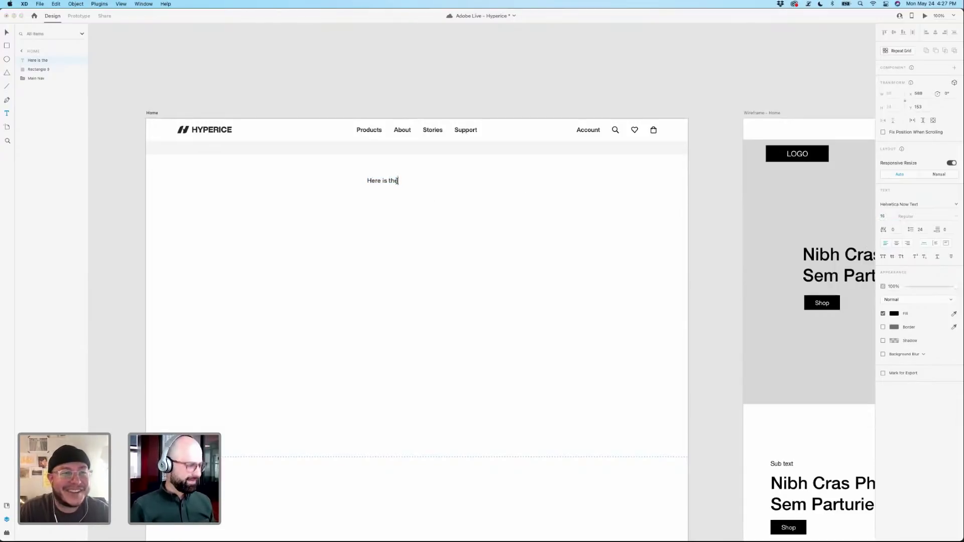
{"action": "type", "text": "sale"}
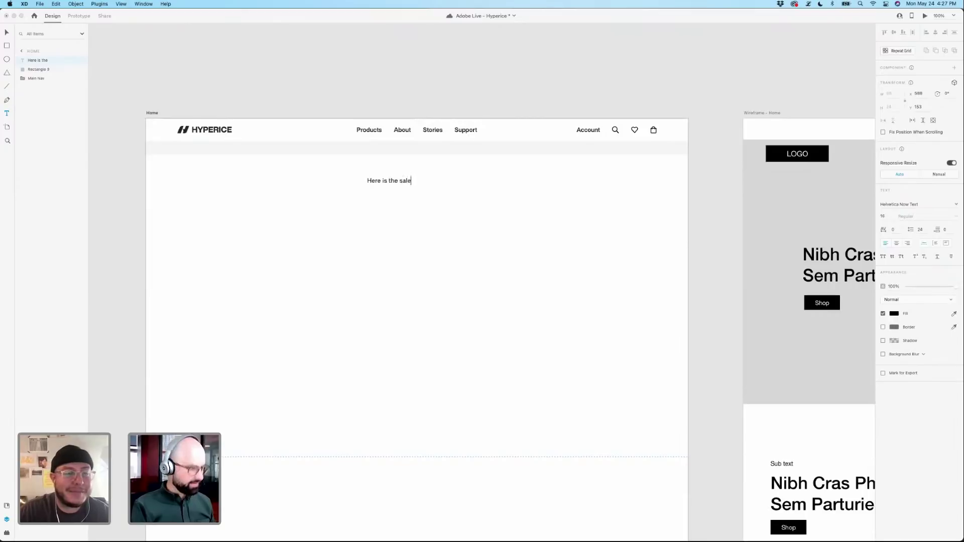
{"action": "key", "text": "Escape"}
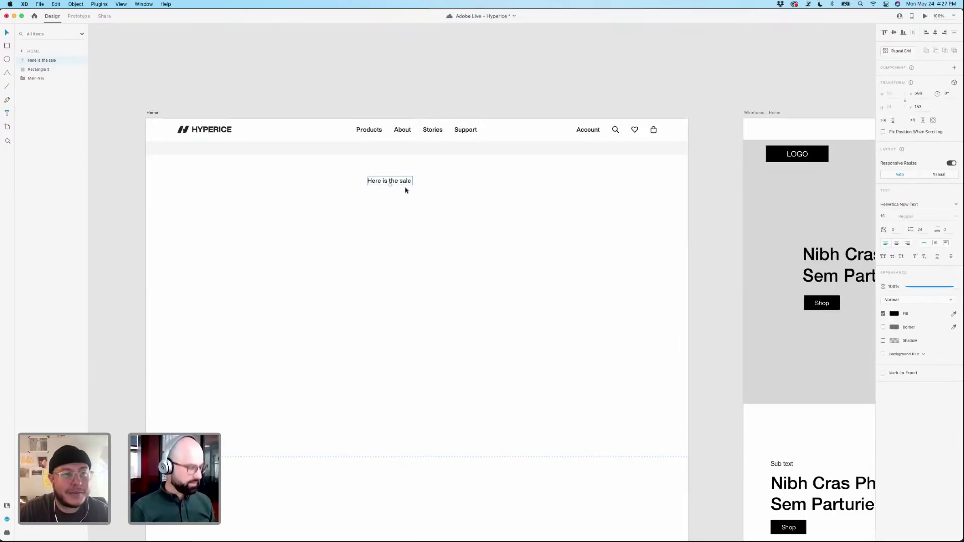
{"action": "key", "text": "alt"}
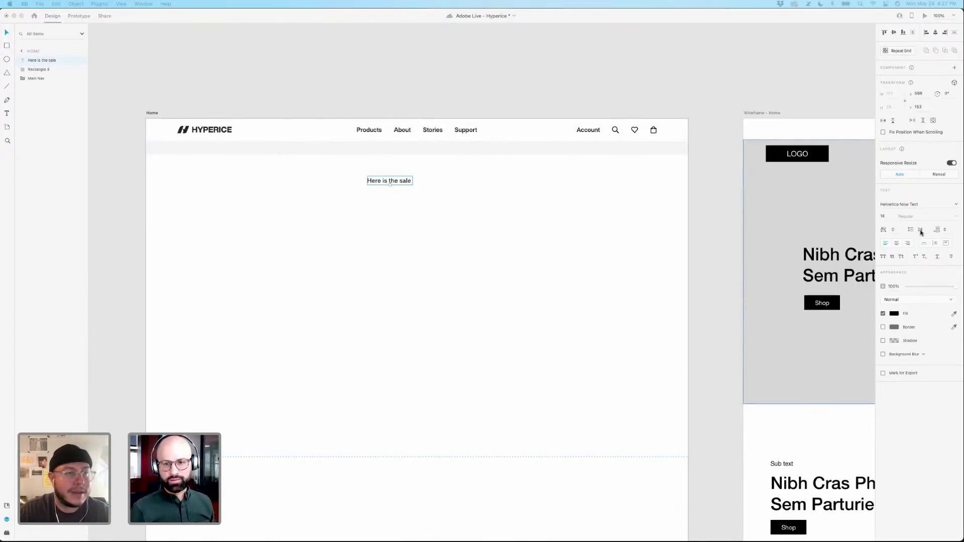
{"action": "double_click", "coordinate": [401, 185]}
{"action": "key", "text": "Right"}
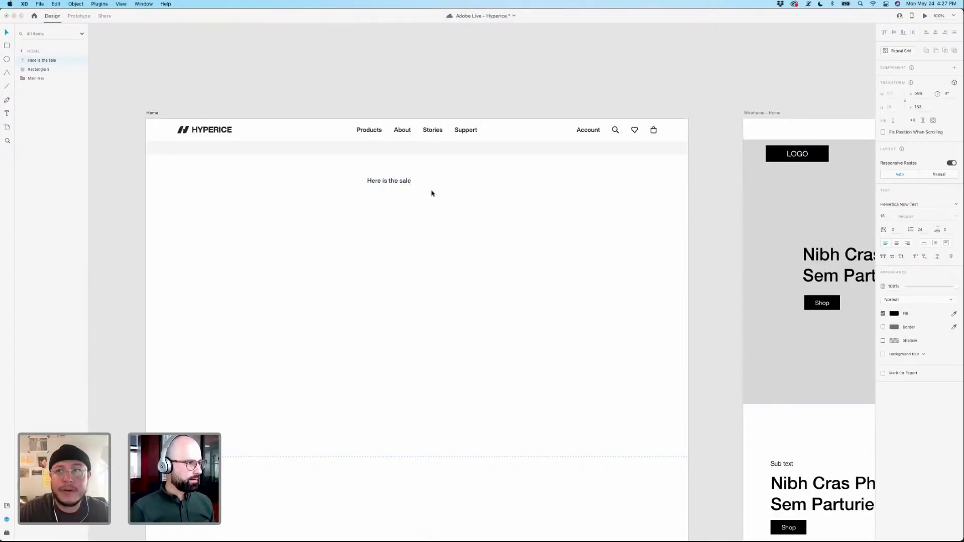
{"action": "key", "text": "Escape"}
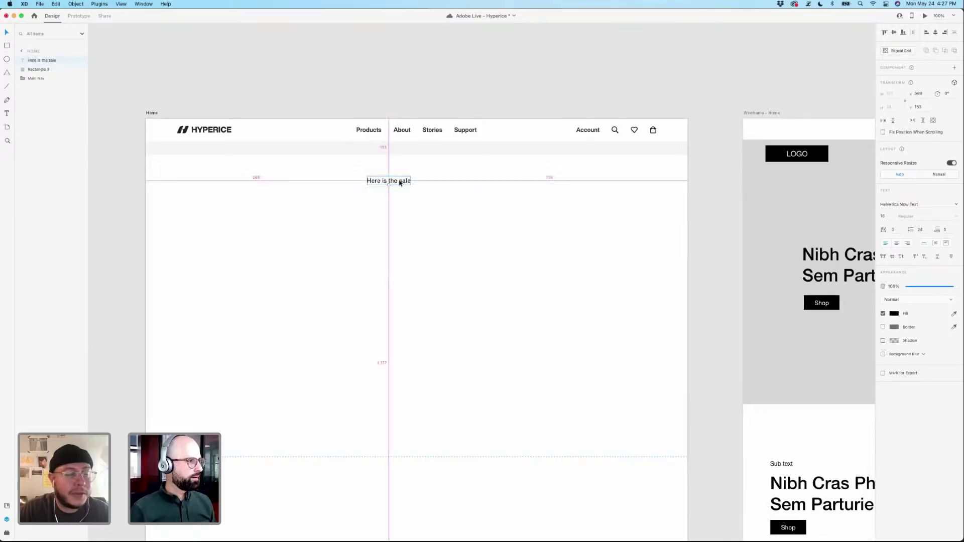
{"action": "scroll", "coordinate": [400, 182], "scroll_direction": "up", "scroll_amount": 1}
{"action": "left_click", "coordinate": [400, 183]}
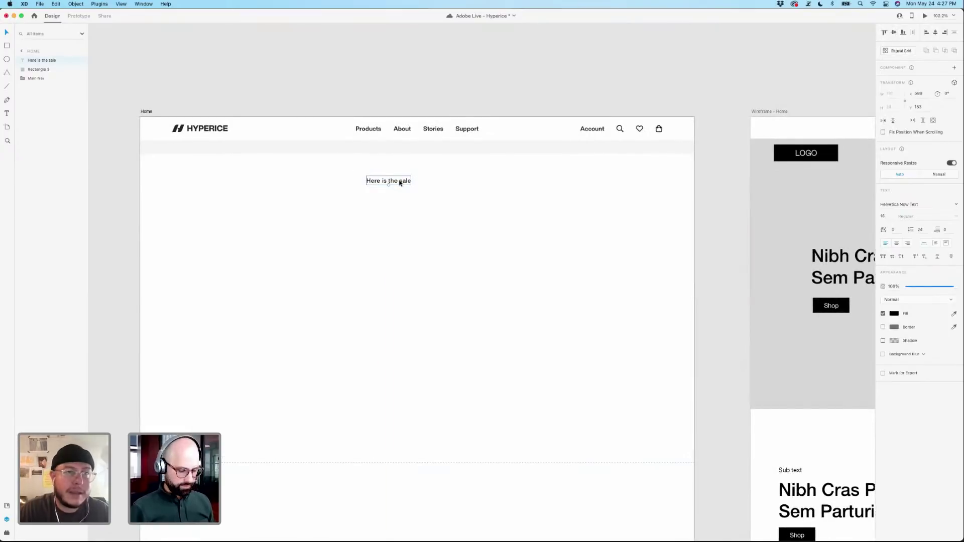
{"action": "key", "text": "super+0"}
{"action": "scroll", "coordinate": [399, 182], "scroll_direction": "up", "scroll_amount": 5}
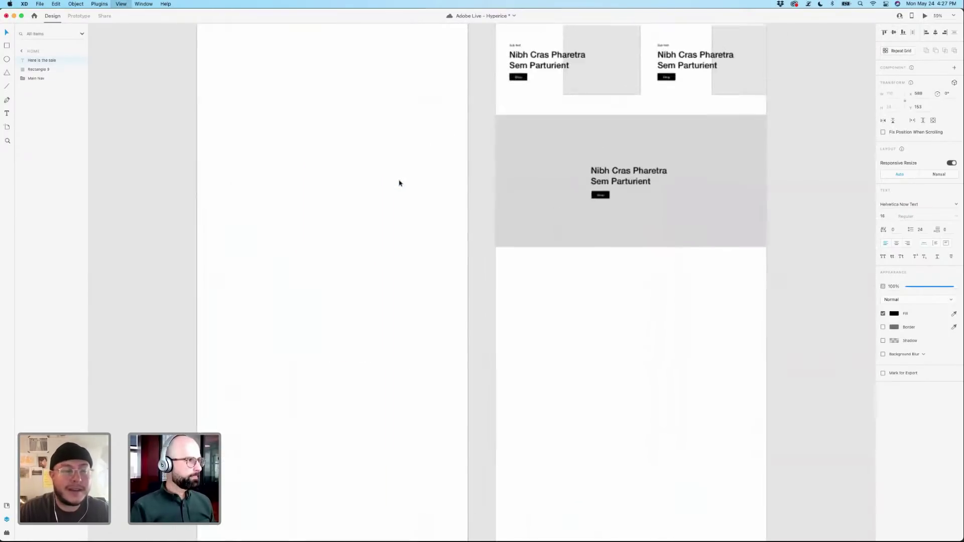
{"action": "scroll", "coordinate": [399, 183], "scroll_direction": "down", "scroll_amount": 3}
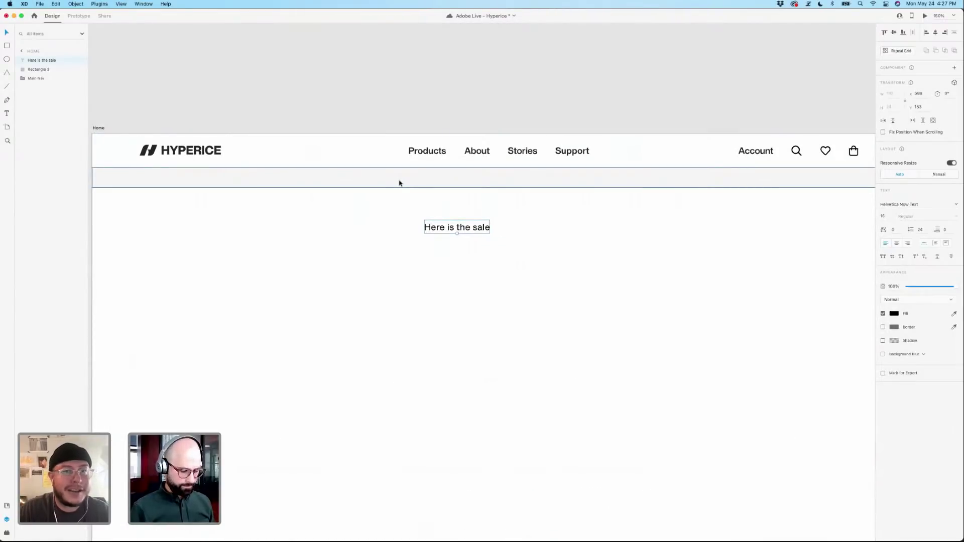
{"action": "key", "text": "super+1"}
{"action": "scroll", "coordinate": [533, 273], "scroll_direction": "down", "scroll_amount": 2}
{"action": "scroll", "coordinate": [534, 273], "scroll_direction": "right", "scroll_amount": 2}
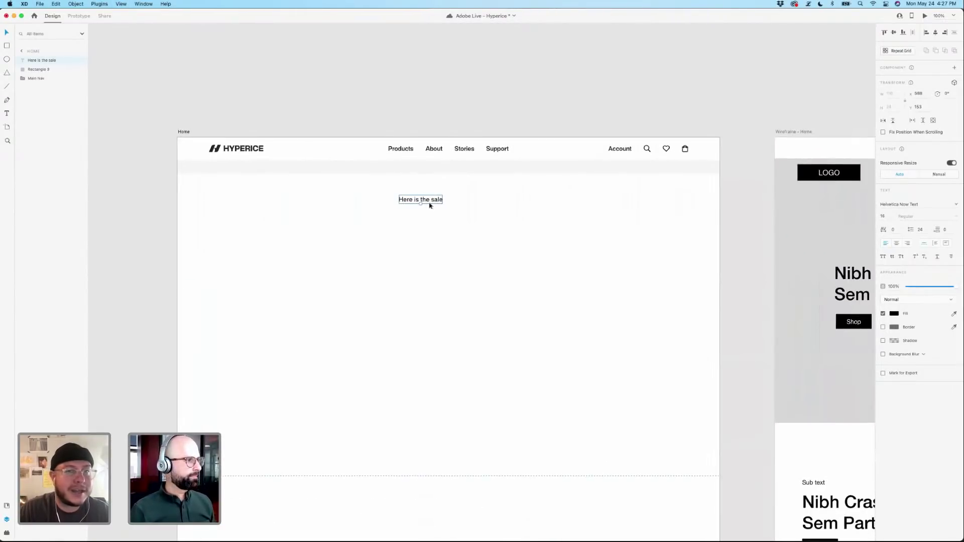
{"action": "scroll", "coordinate": [430, 205], "scroll_direction": "down", "scroll_amount": 1}
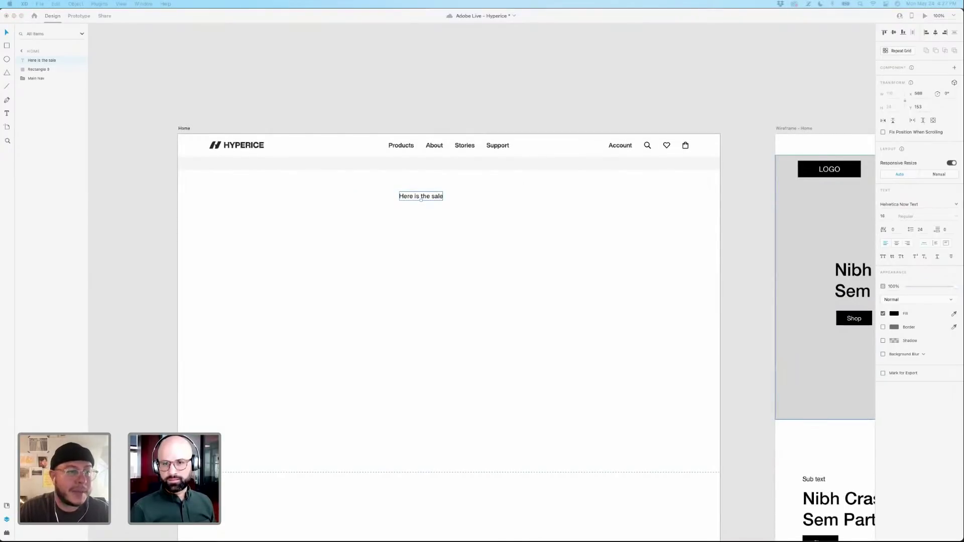
Set the light grey strip's height to 50 after trying a height of 60.
{"action": "left_click", "coordinate": [479, 167]}
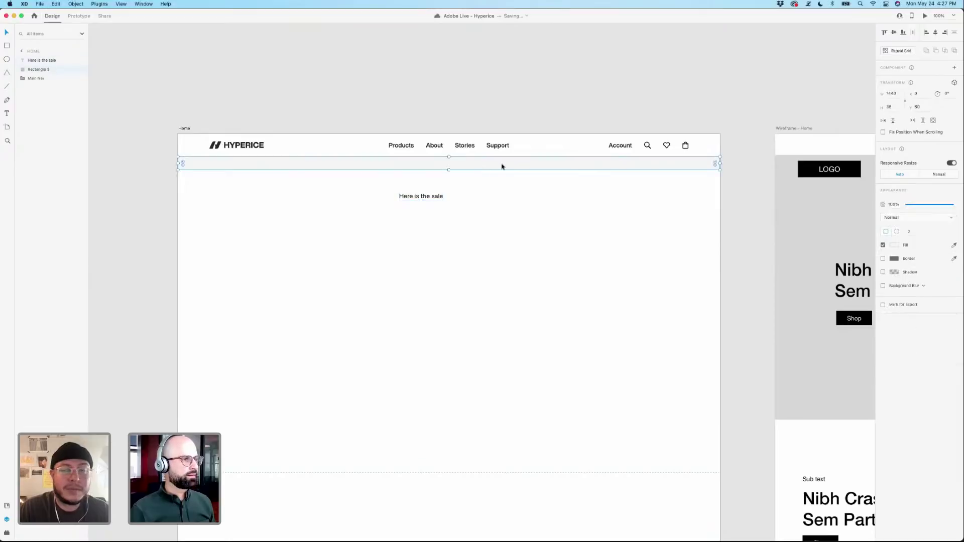
{"action": "left_click", "coordinate": [890, 107]}
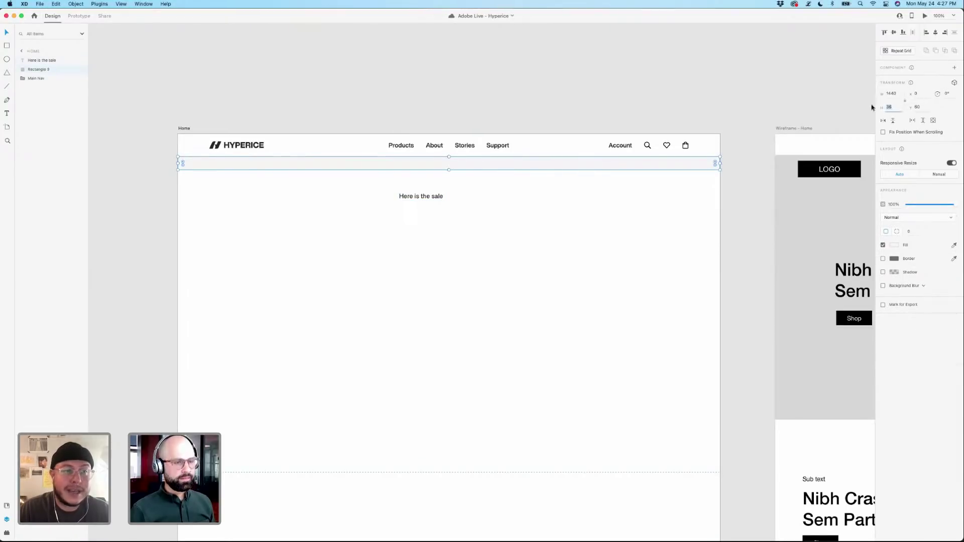
{"action": "type", "text": "60"}
{"action": "key", "text": "Return"}
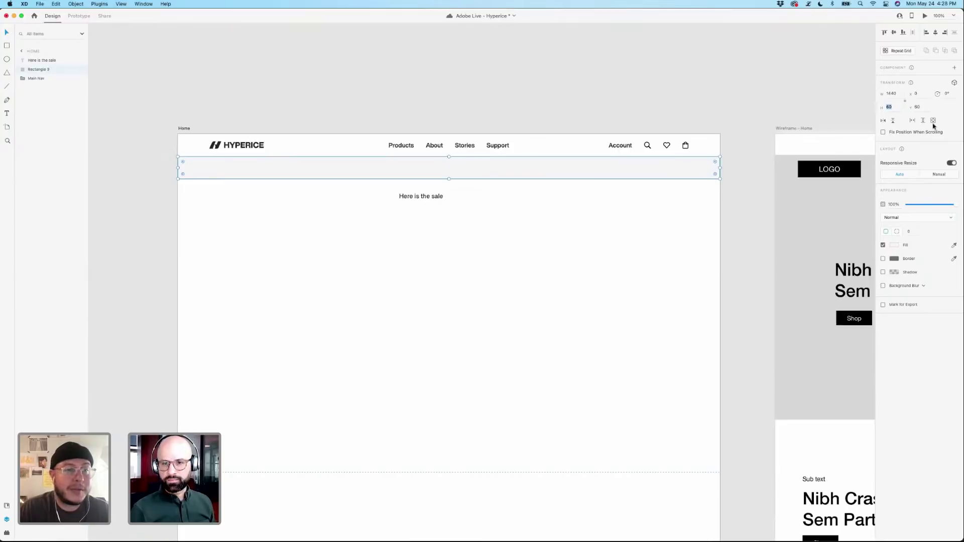
{"action": "type", "text": "50"}
{"action": "key", "text": "Return"}
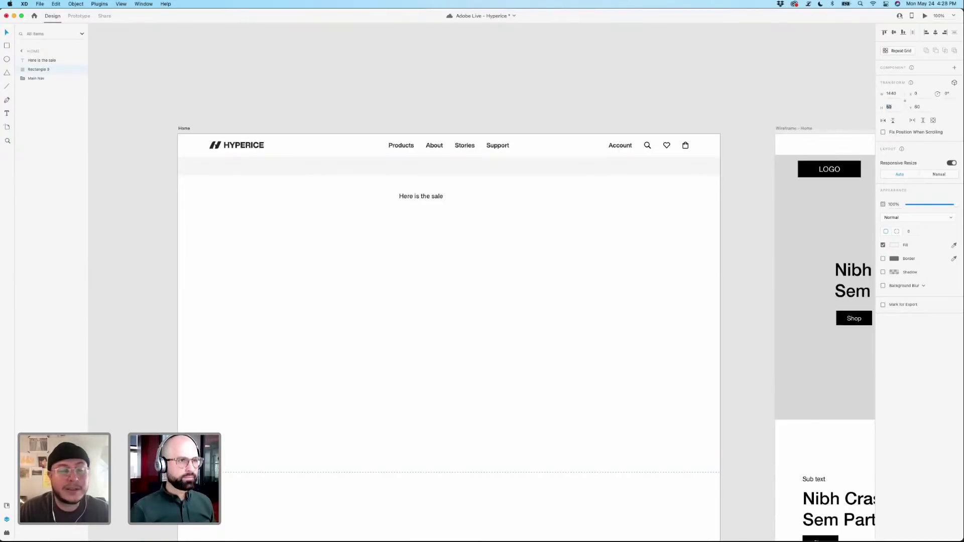
{"action": "left_click", "coordinate": [459, 213]}
Move "Here is the sale" into the grey strip and add a copy beside it reading "Save up to 40%".
{"action": "left_click", "coordinate": [476, 173]}
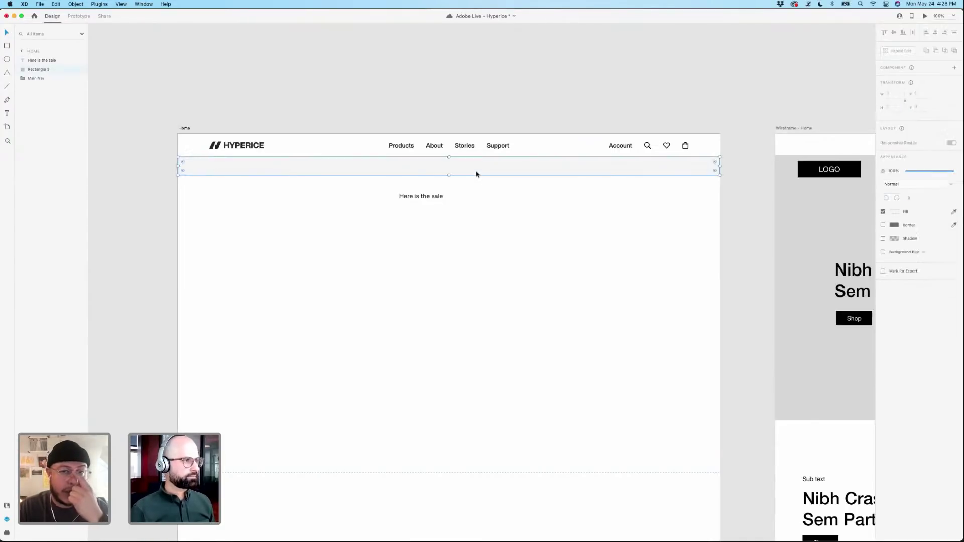
{"action": "left_click_drag", "start_coordinate": [424, 196], "coordinate": [471, 169]}
{"action": "double_click", "coordinate": [472, 170]}
{"action": "type", "text": "Save up to"}
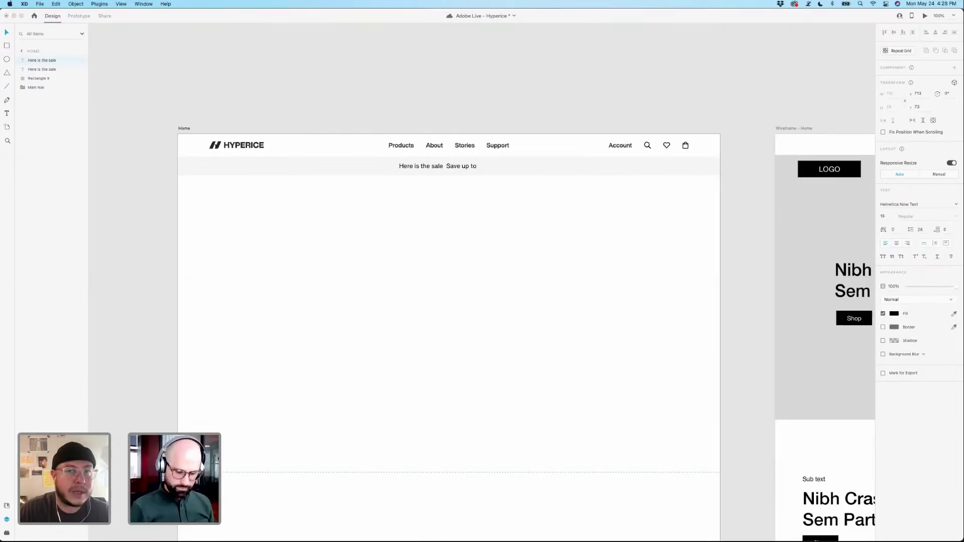
{"action": "type", "text": "%"}
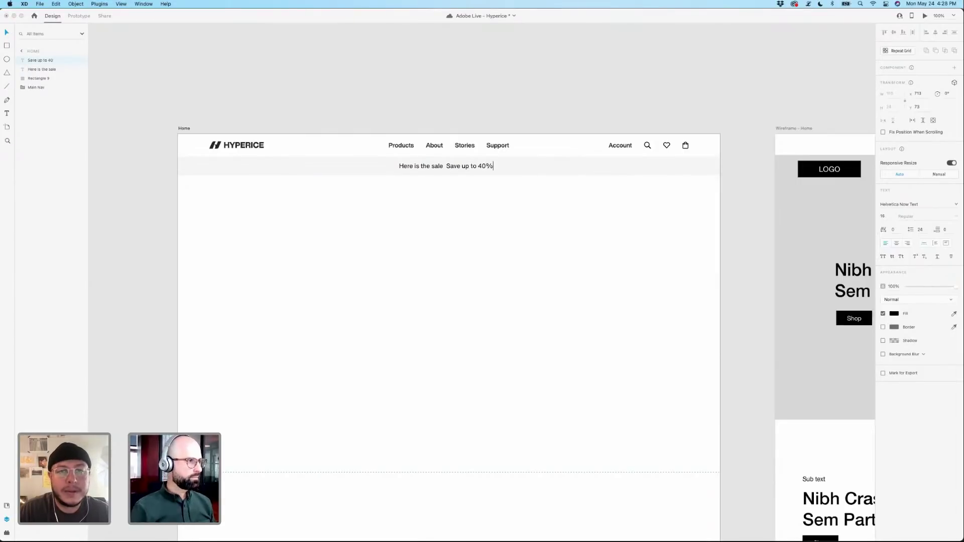
{"action": "key", "text": "Escape"}
Shift "Save up to 40%" slightly away from the first phrase and underline it.
{"action": "left_click_drag", "start_coordinate": [479, 168], "coordinate": [482, 168]}
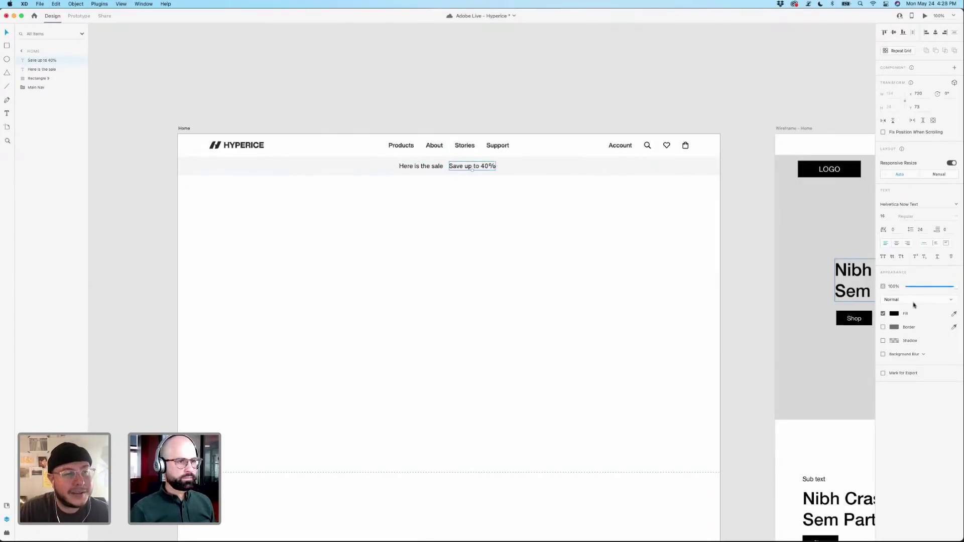
{"action": "left_click", "coordinate": [936, 256]}
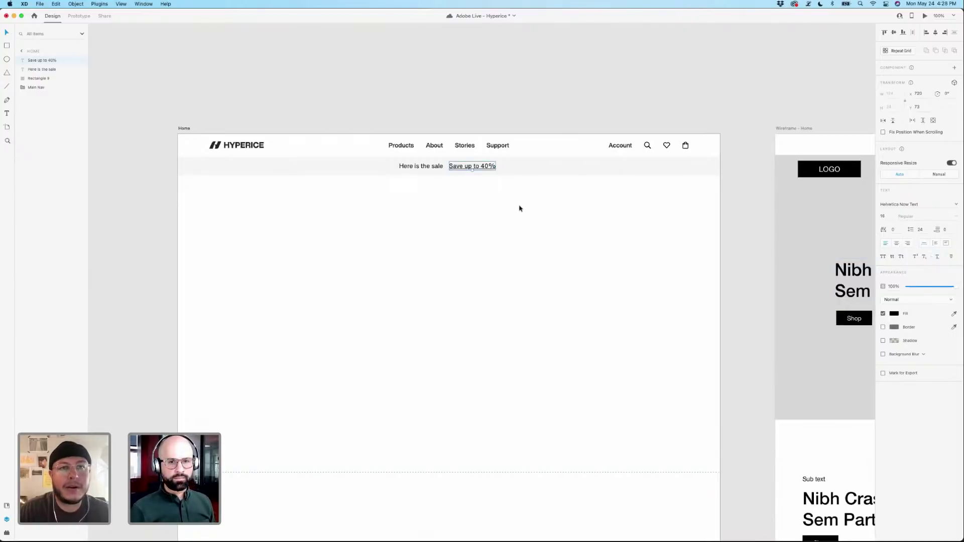
Add a period after "Here is the sale" and move "Save up to 40%" to a small gap beside it.
{"action": "double_click", "coordinate": [436, 166]}
{"action": "left_click", "coordinate": [442, 166]}
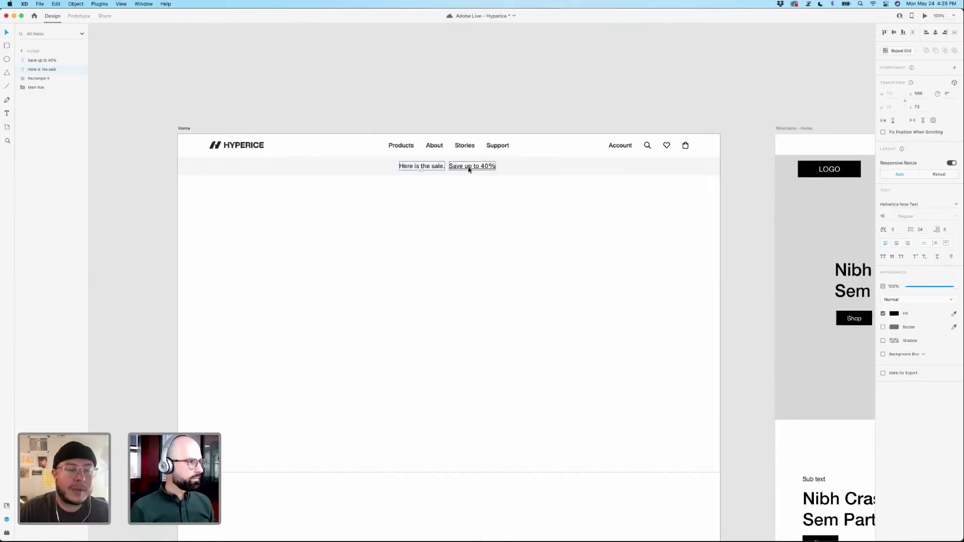
{"action": "left_click_drag", "start_coordinate": [469, 167], "coordinate": [457, 169]}
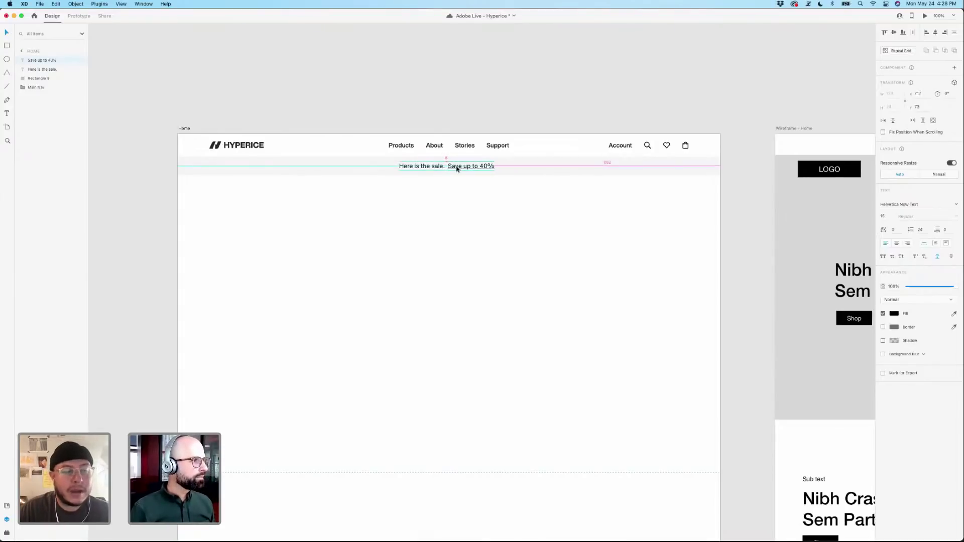
Group the two sale phrases and centre the group horizontally on the Home artboard.
{"action": "left_click", "coordinate": [435, 168], "text": "shift"}
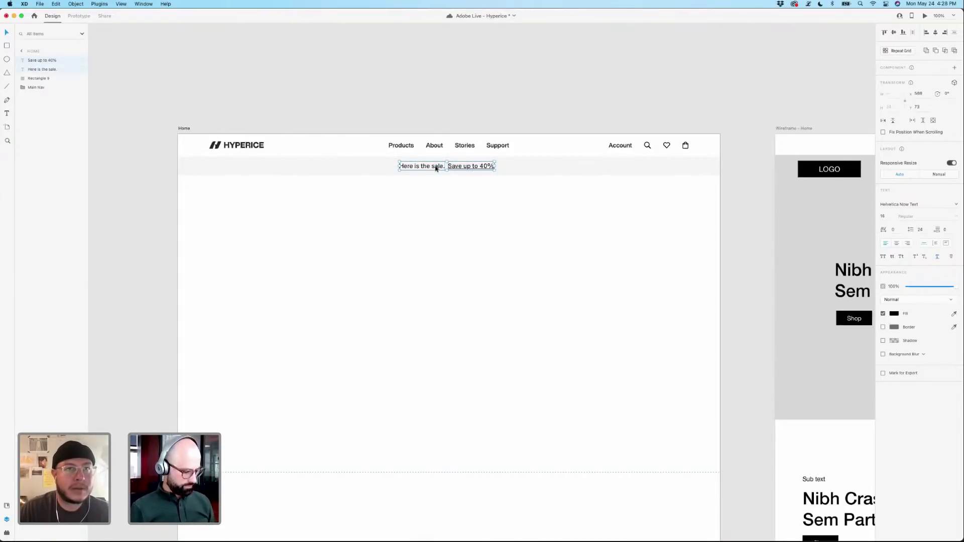
{"action": "key", "text": "super+g"}
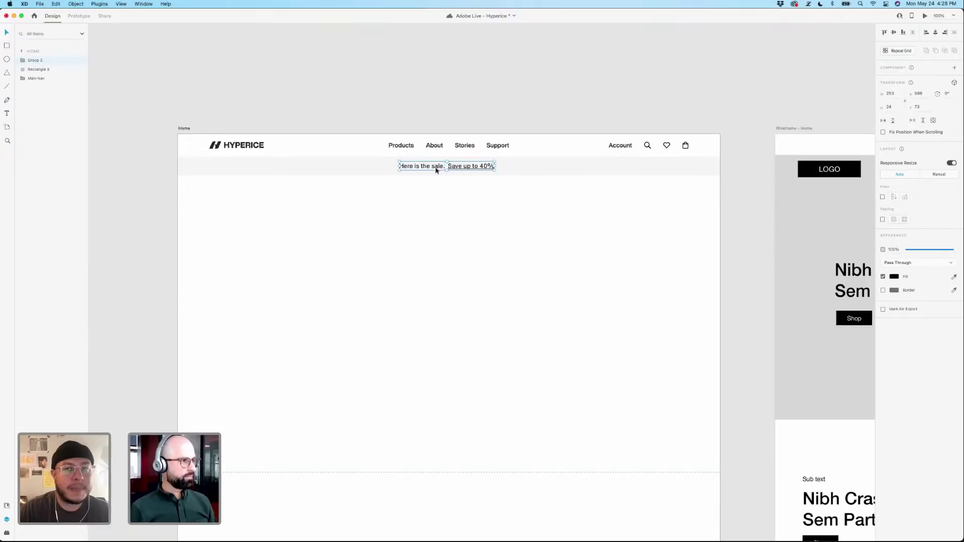
{"action": "left_click", "coordinate": [933, 35]}
Group the sale text with its light grey strip and rename the group Promo Bar.
{"action": "left_click", "coordinate": [569, 166], "text": "shift"}
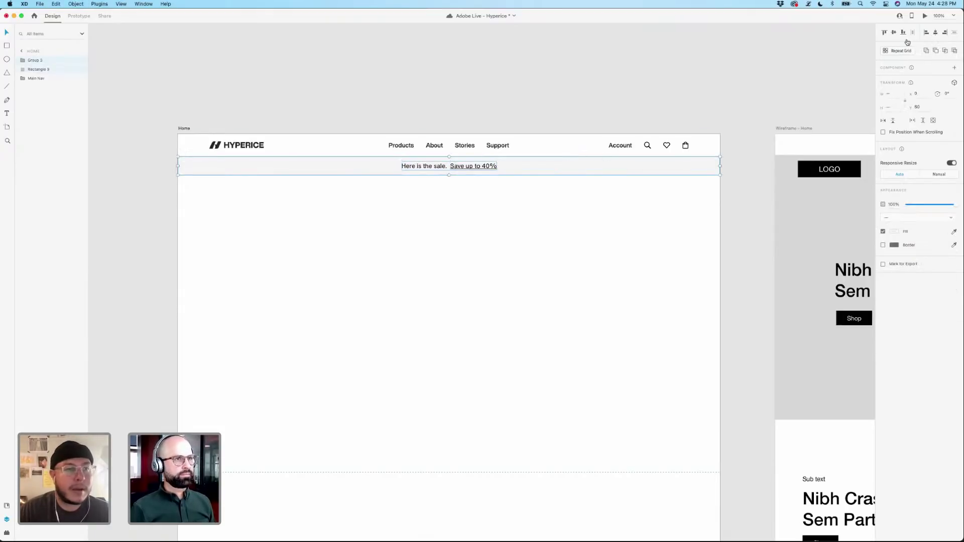
{"action": "left_click", "coordinate": [508, 62]}
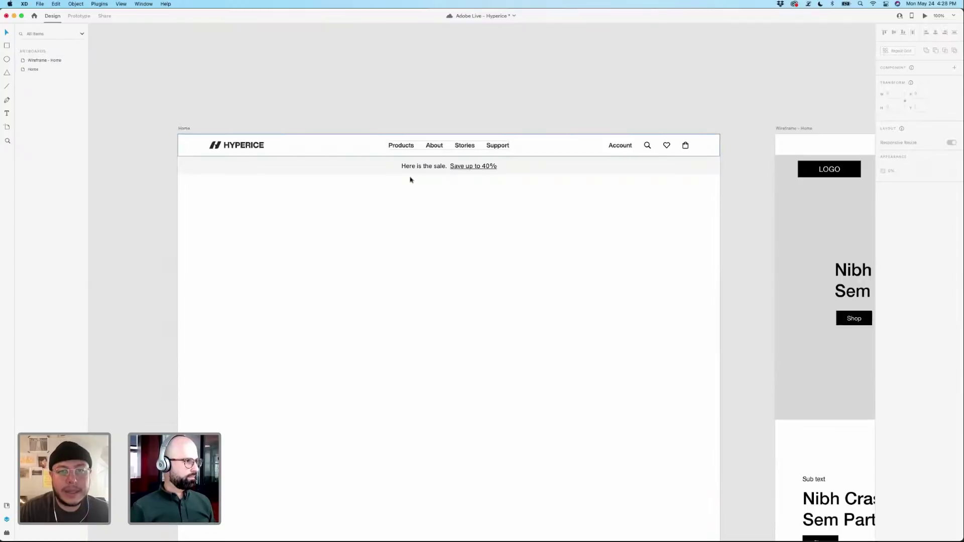
{"action": "left_click", "coordinate": [511, 166]}
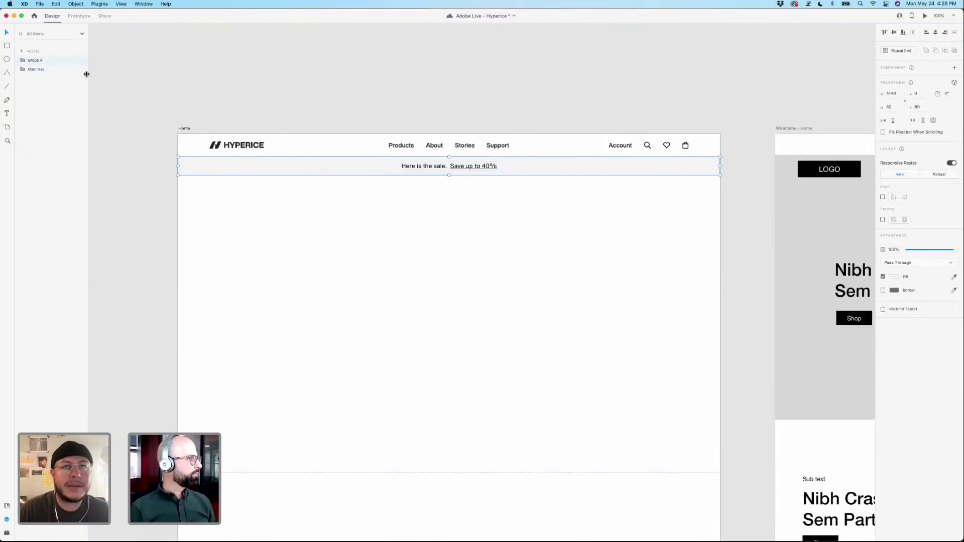
{"action": "double_click", "coordinate": [39, 60]}
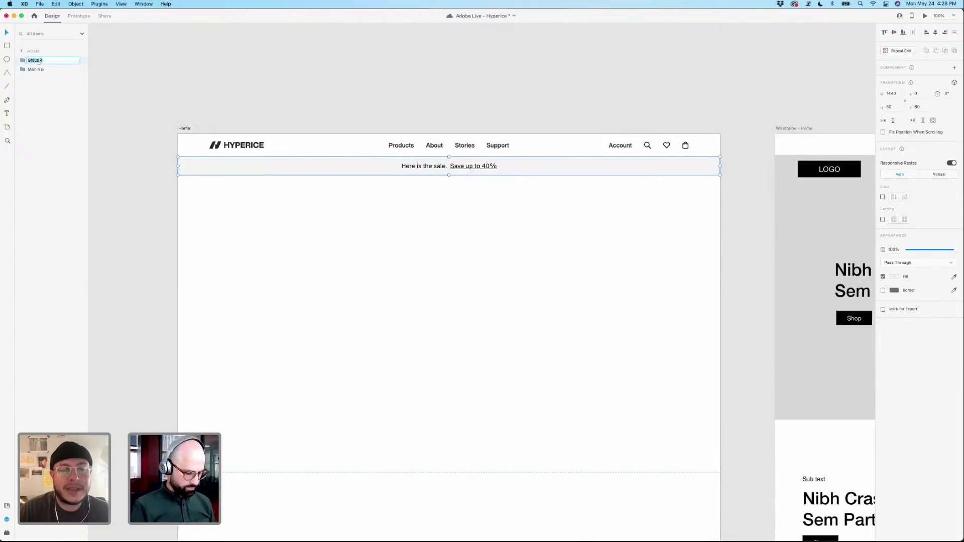
{"action": "type", "text": "Pri"}
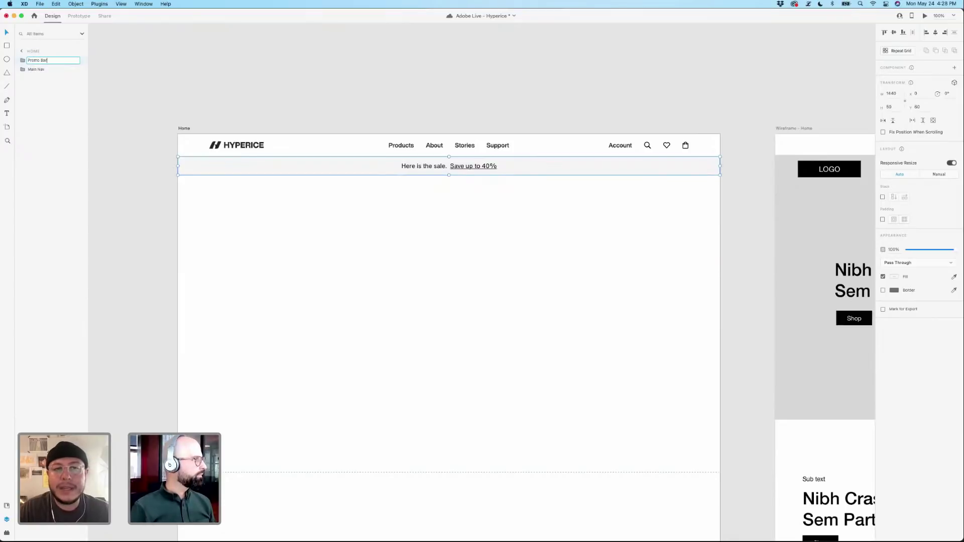
{"action": "key", "text": "Return"}
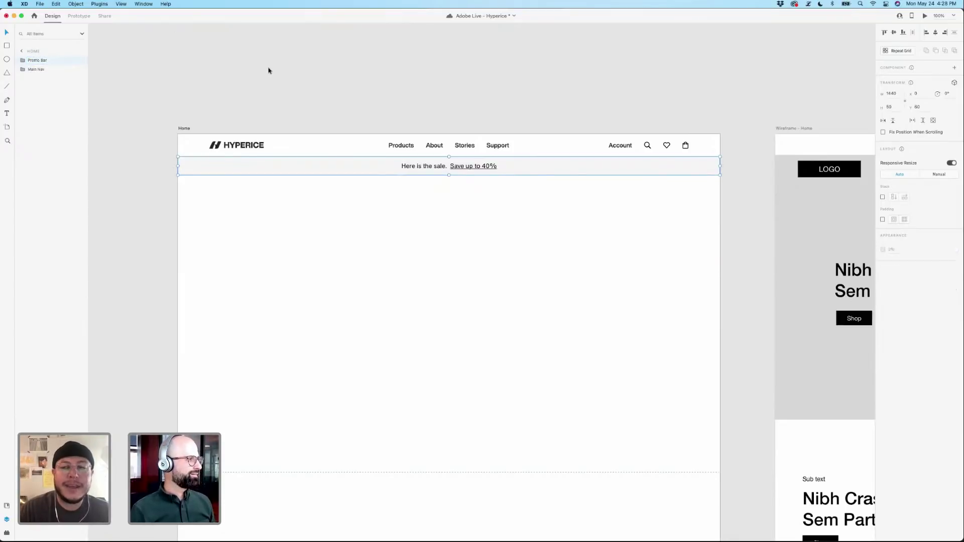
{"action": "left_click", "coordinate": [428, 210]}
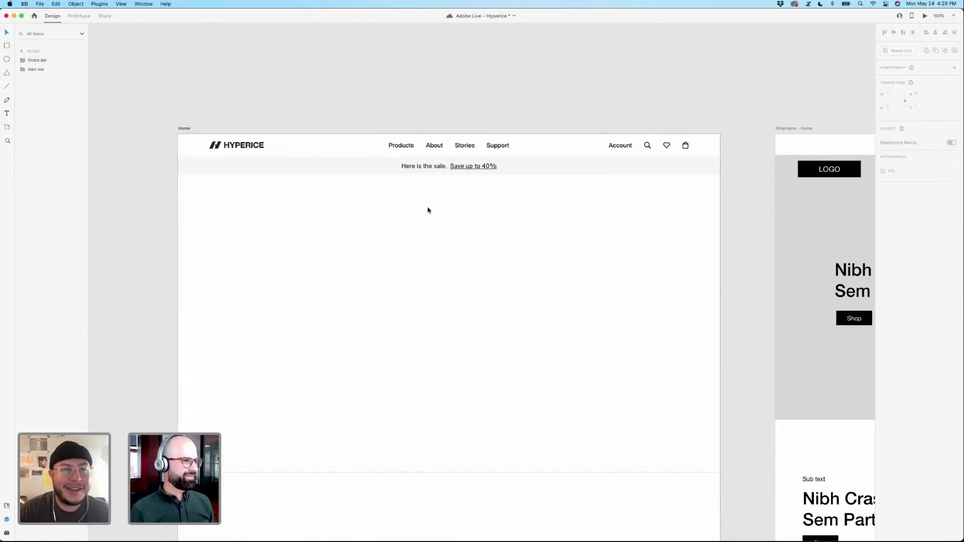
Bring the Main Nav group forward so it sits above Promo Bar in the layer order.
{"action": "left_click", "coordinate": [371, 165]}
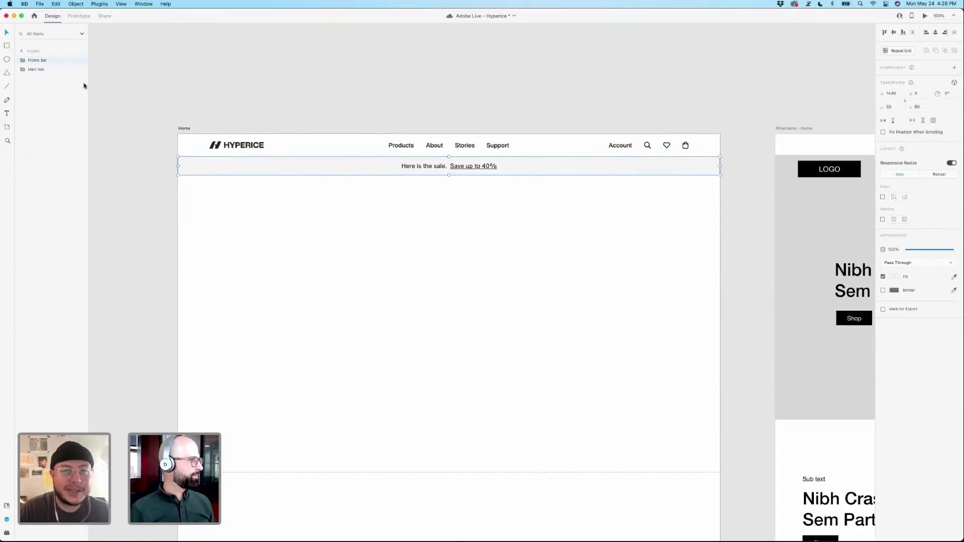
{"action": "left_click", "coordinate": [50, 70]}
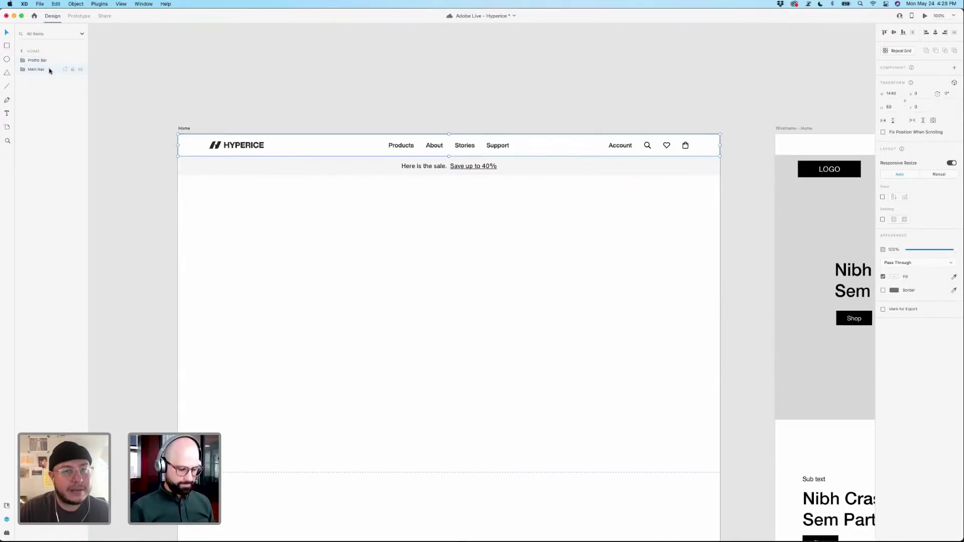
{"action": "key", "text": "super+bracketright"}
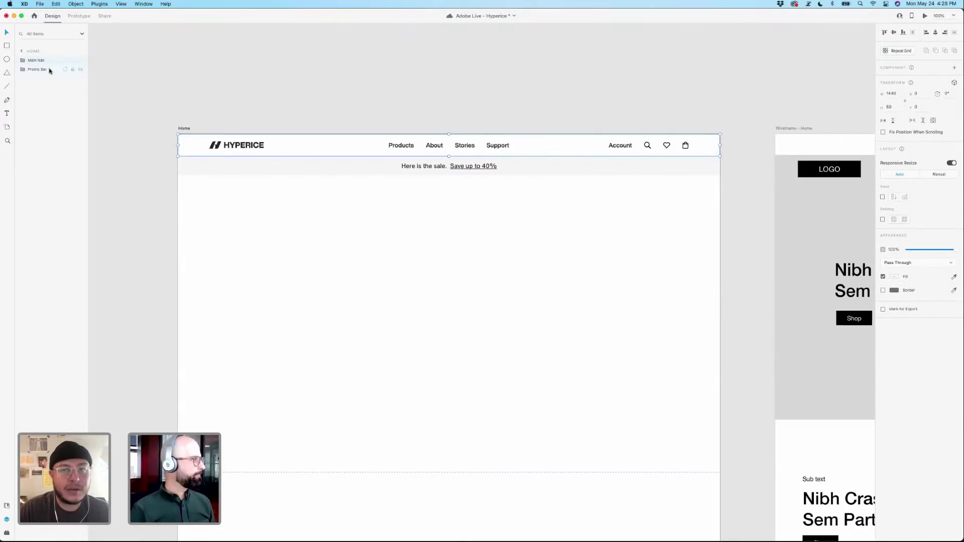
{"action": "left_click", "coordinate": [180, 68]}
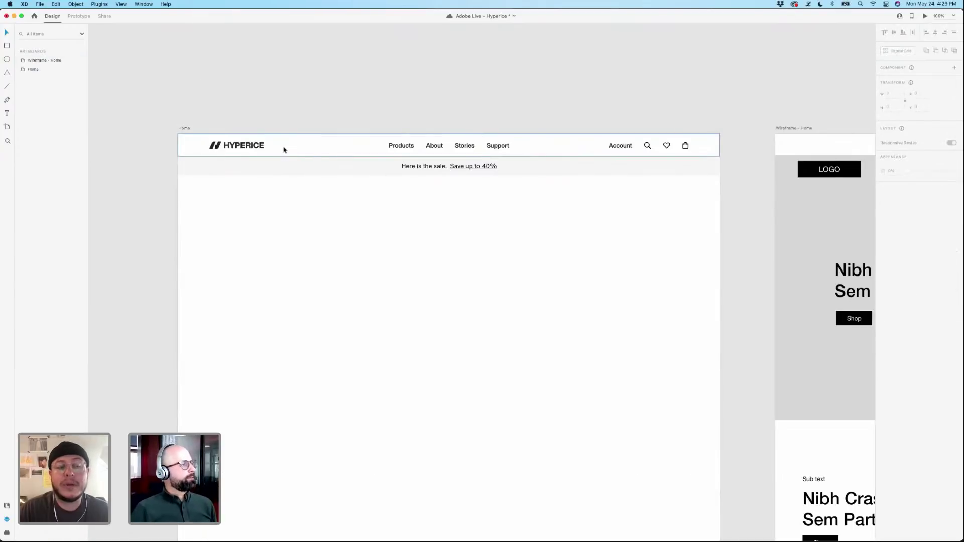
Swap the two header bars so Promo Bar sits at the artboard's top edge with Main Nav directly beneath it.
{"action": "left_click_drag", "start_coordinate": [287, 146], "coordinate": [284, 189]}
{"action": "left_click_drag", "start_coordinate": [251, 146], "coordinate": [443, 163]}
{"action": "left_click", "coordinate": [506, 228]}
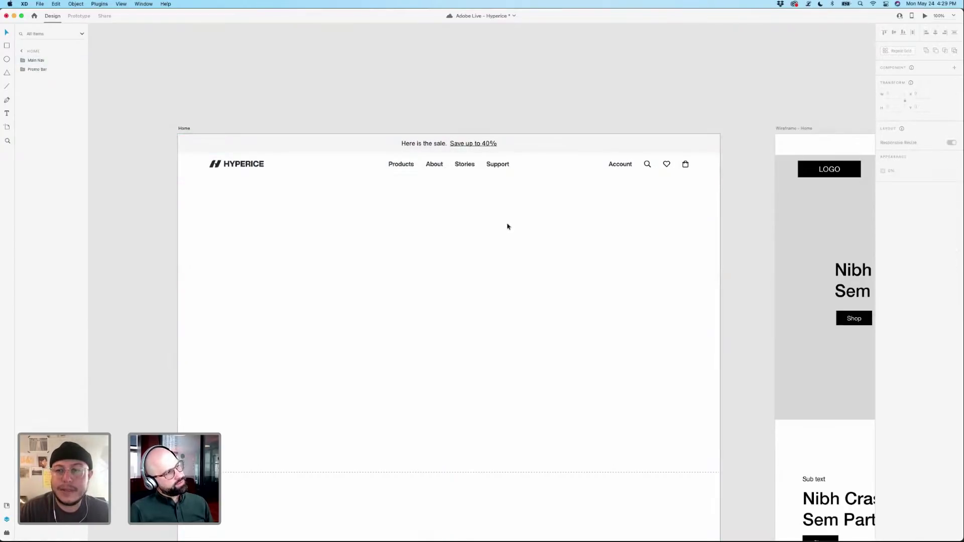
{"action": "left_click", "coordinate": [337, 157]}
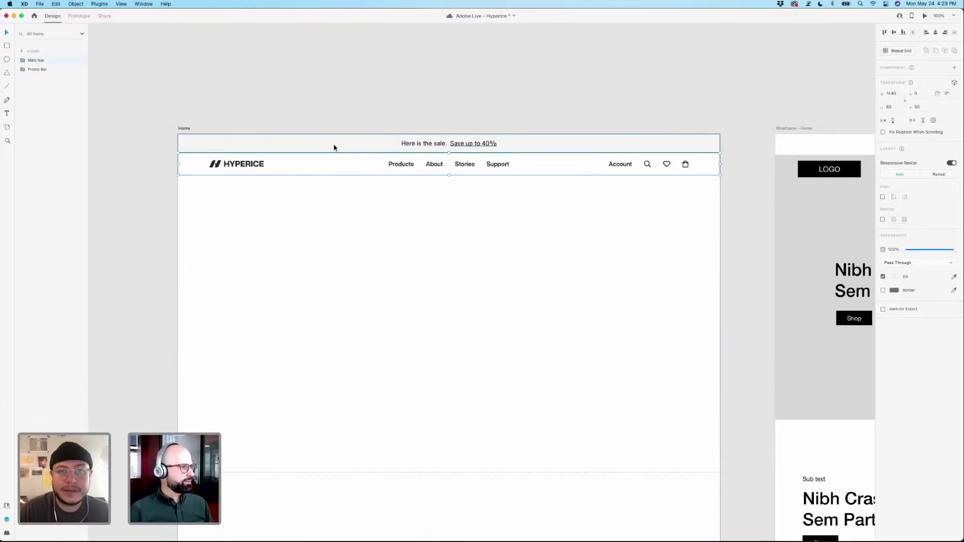
{"action": "left_click", "coordinate": [362, 212]}
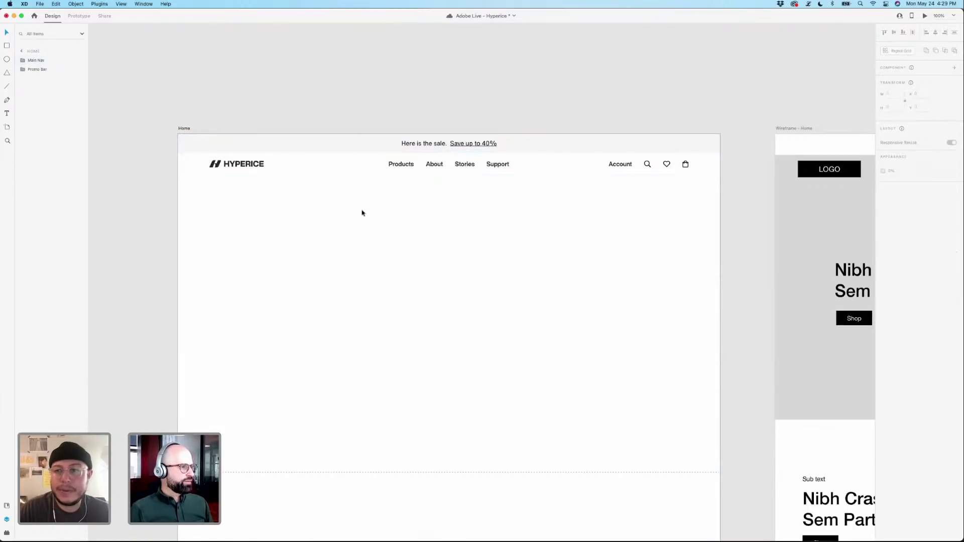
{"action": "left_click_drag", "start_coordinate": [178, 122], "coordinate": [733, 184]}
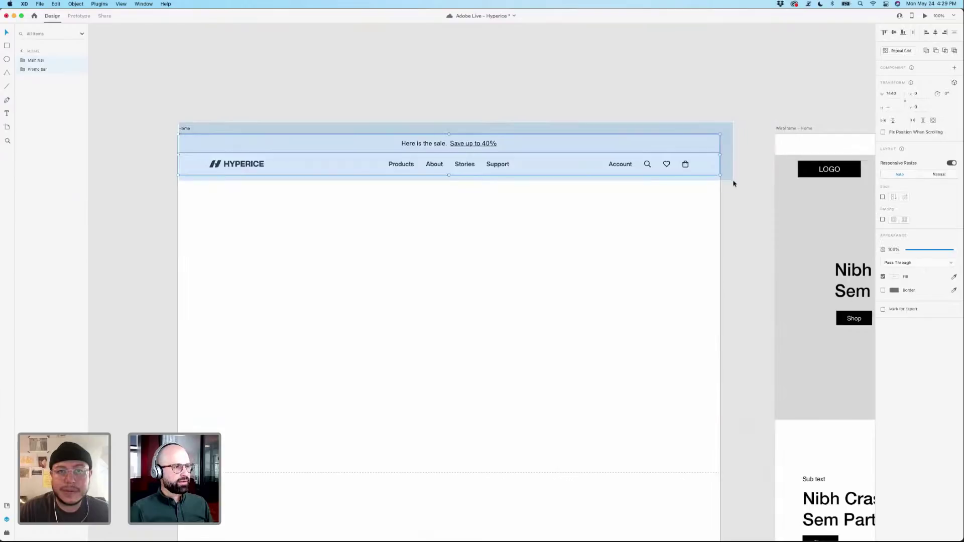
{"action": "left_click", "coordinate": [727, 200]}
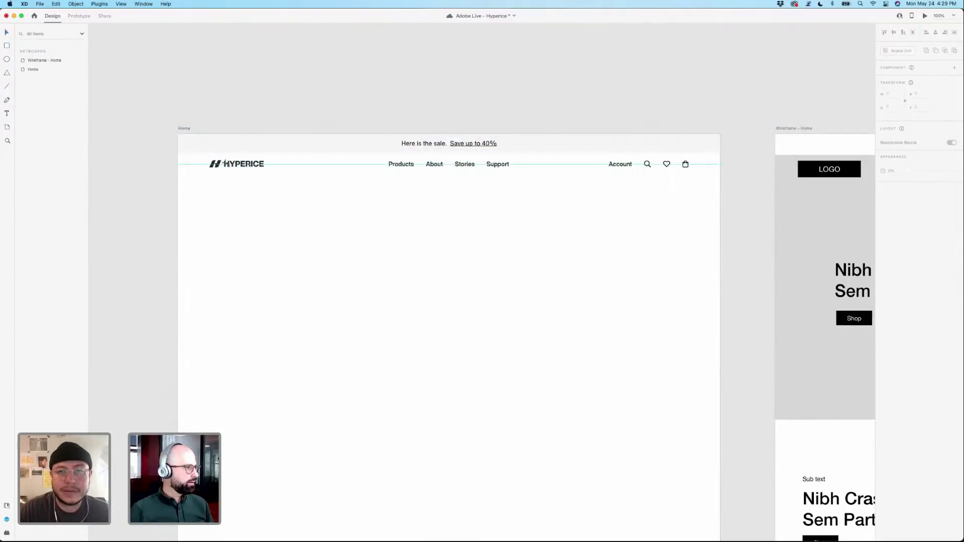
Draw a full-width rectangle about 1440 by 841 below the header, shift it down to Y 94 and send it behind both header groups.
{"action": "key", "text": "r"}
{"action": "left_click_drag", "start_coordinate": [178, 164], "coordinate": [719, 481]}
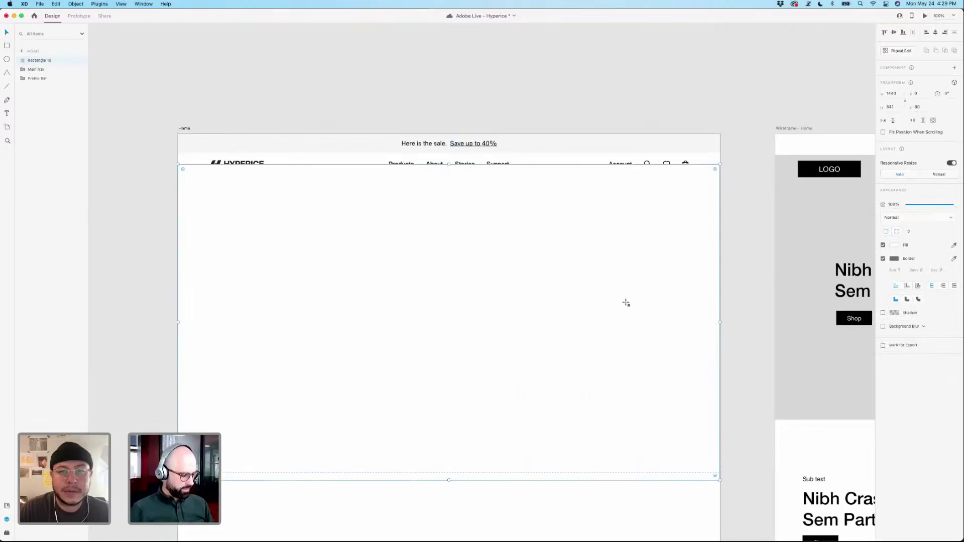
{"action": "left_click_drag", "start_coordinate": [579, 294], "coordinate": [579, 298]}
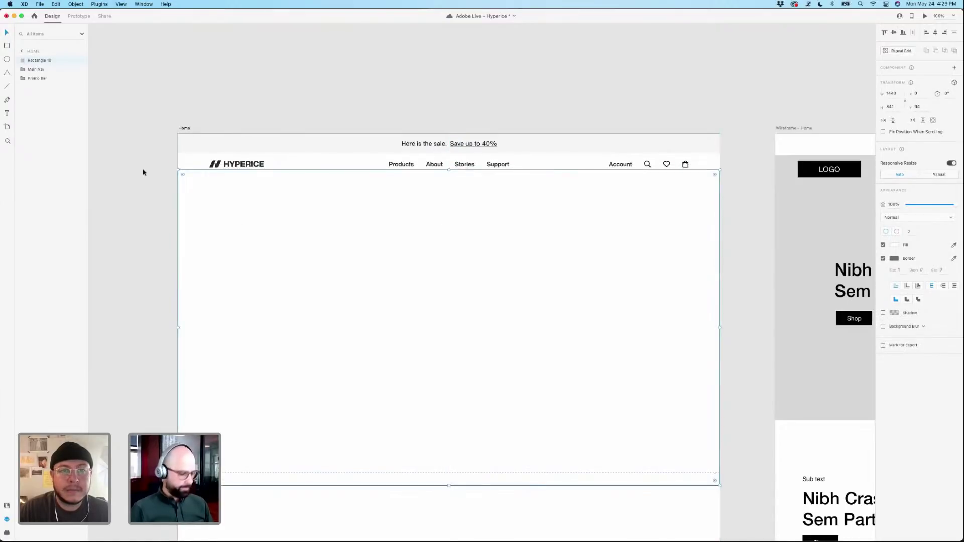
{"action": "key", "text": "super+shift+bracketleft"}
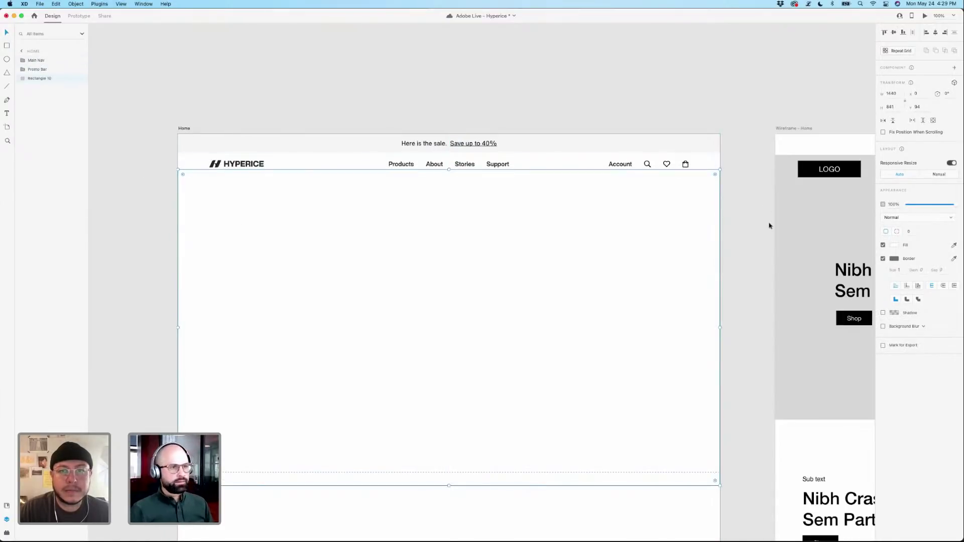
Fill the large rectangle behind the header with dark grey.
{"action": "left_click", "coordinate": [894, 245]}
{"action": "left_click", "coordinate": [804, 254]}
{"action": "left_click", "coordinate": [542, 78]}
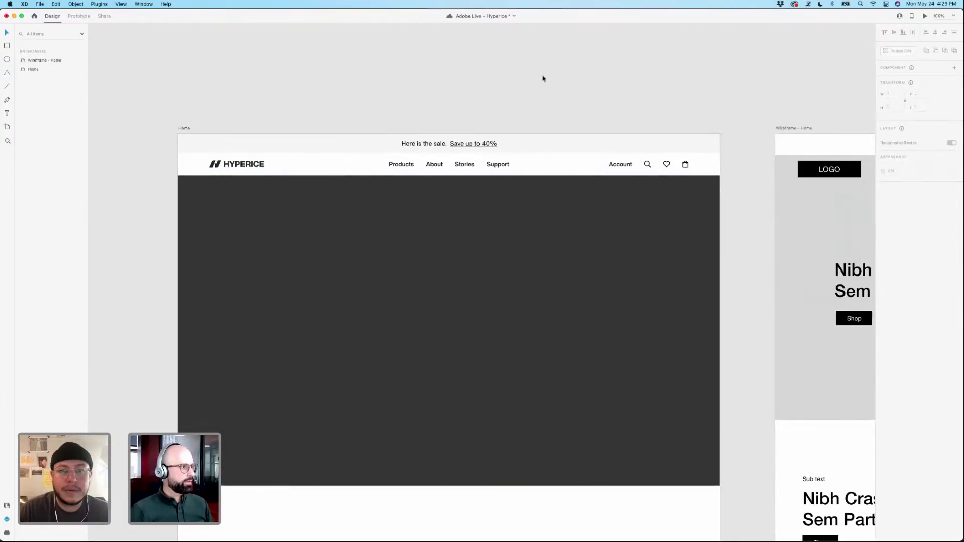
Fix the position of both Promo Bar and Main Nav when scrolling.
{"action": "left_click", "coordinate": [302, 143]}
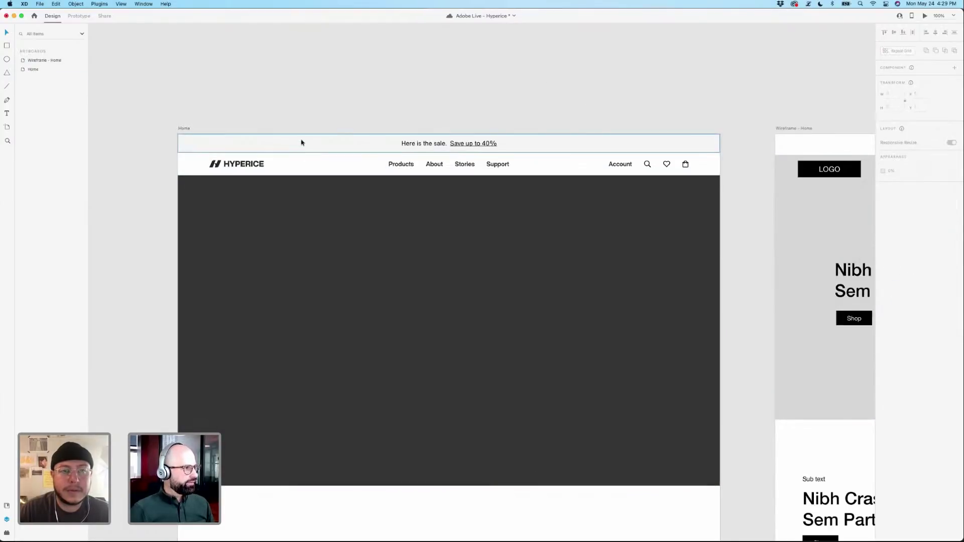
{"action": "left_click", "coordinate": [522, 171], "text": "shift"}
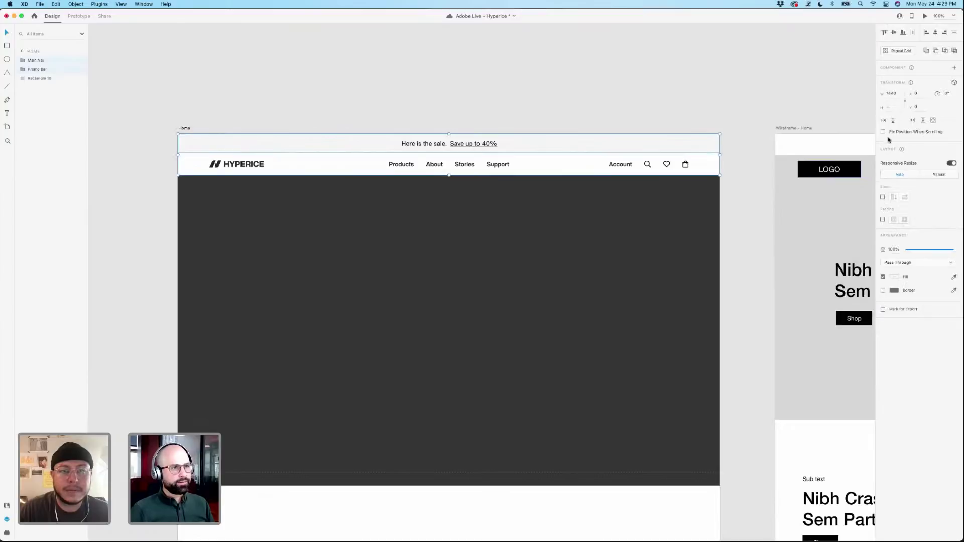
{"action": "left_click", "coordinate": [582, 111]}
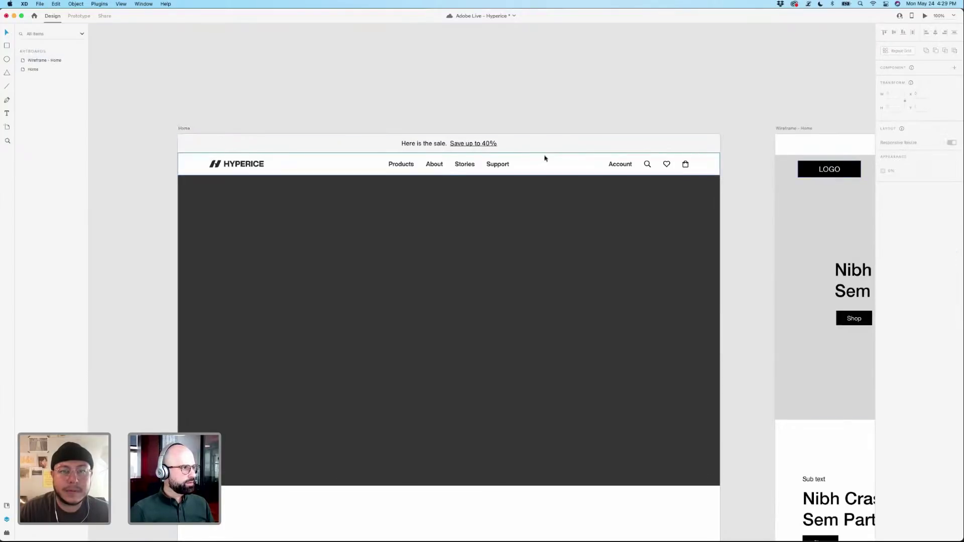
Preview the Home artboard and scroll it to check how the two fixed header bars behave.
{"action": "left_click", "coordinate": [183, 128]}
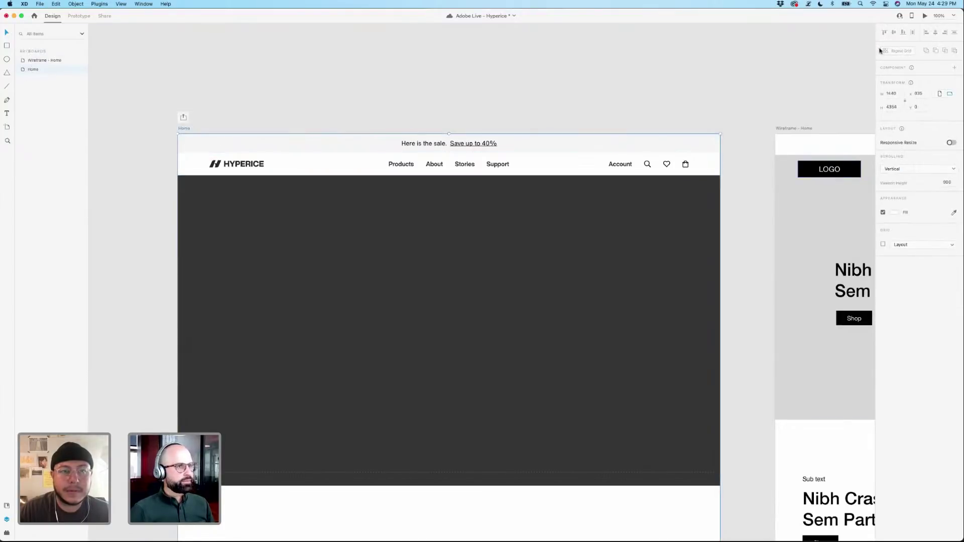
{"action": "left_click", "coordinate": [924, 16]}
{"action": "left_click_drag", "start_coordinate": [571, 75], "coordinate": [545, 78]}
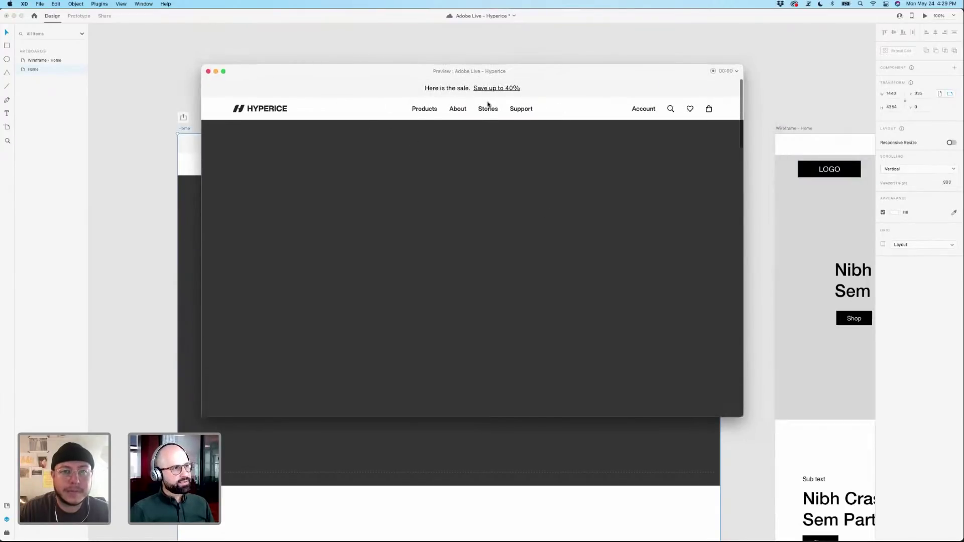
{"action": "scroll", "coordinate": [457, 103], "scroll_direction": "down", "scroll_amount": 3}
{"action": "scroll", "coordinate": [482, 105], "scroll_direction": "up", "scroll_amount": 3}
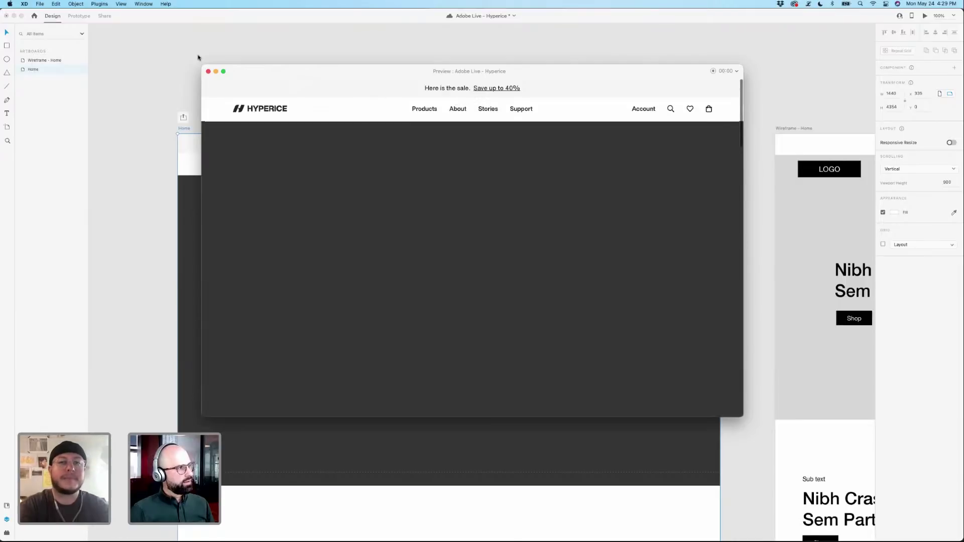
{"action": "left_click", "coordinate": [208, 71]}
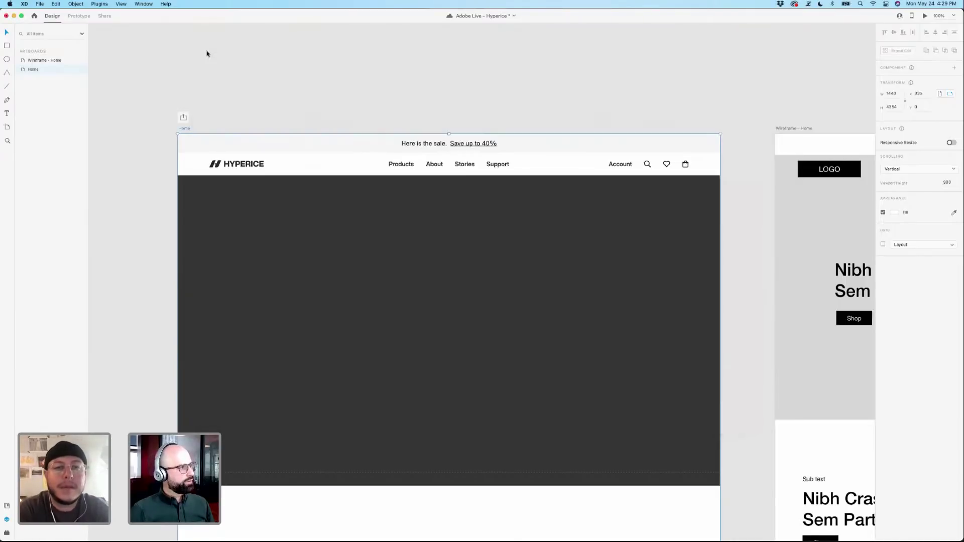
Place Main Nav at the artboard's top edge with Promo Bar directly beneath, and stop fixing Promo Bar's position when scrolling.
{"action": "mouse_move", "coordinate": [377, 147]}
{"action": "left_mouse_down"}
{"action": "mouse_move", "coordinate": [374, 187]}
{"action": "mouse_move", "coordinate": [368, 146]}
{"action": "left_mouse_up"}
{"action": "left_click", "coordinate": [366, 163], "text": "shift"}
{"action": "key", "text": "Escape"}
{"action": "left_click", "coordinate": [332, 168]}
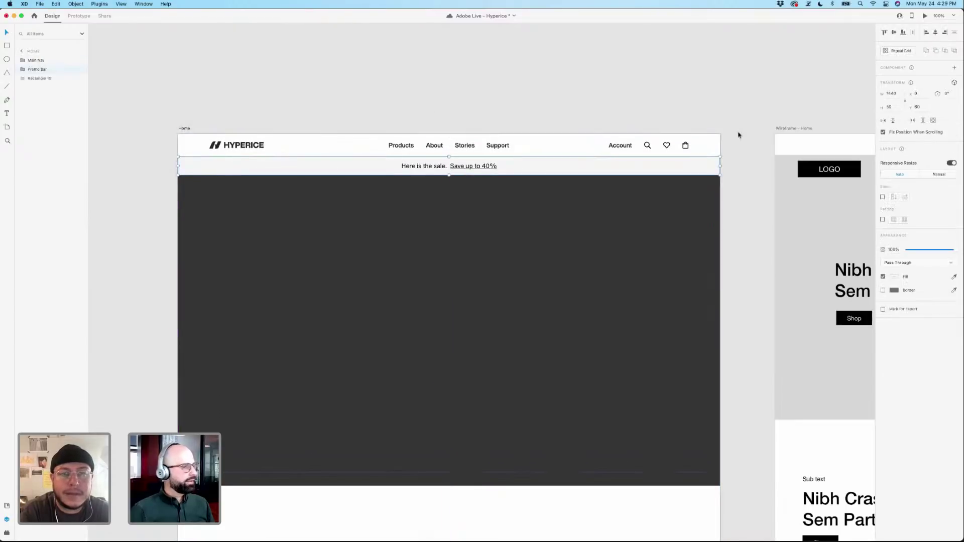
{"action": "left_click", "coordinate": [286, 132]}
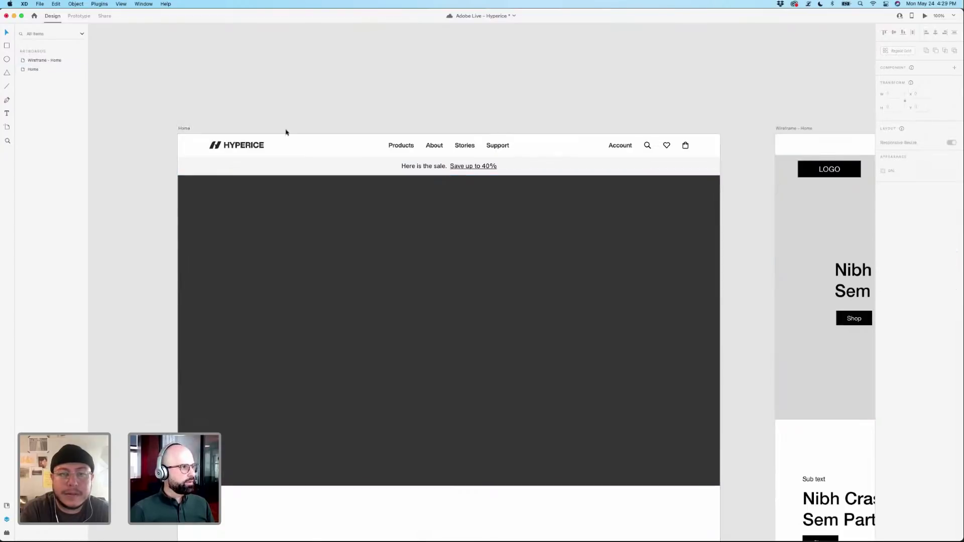
Preview the Home artboard again and scroll up and down to check how Promo Bar moves relative to the fixed Main Nav.
{"action": "left_click", "coordinate": [187, 129]}
{"action": "left_click", "coordinate": [925, 16]}
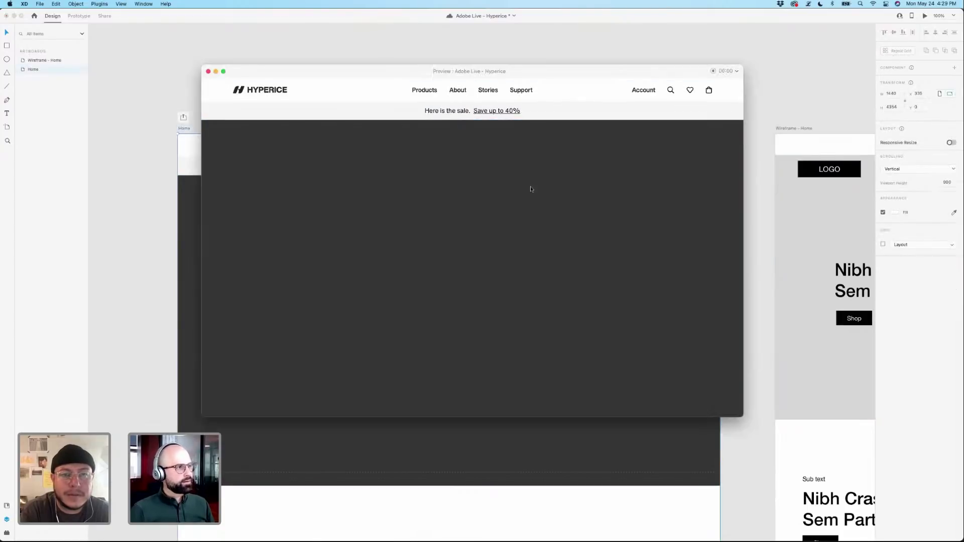
{"action": "scroll", "coordinate": [497, 164], "scroll_direction": "down", "scroll_amount": 3}
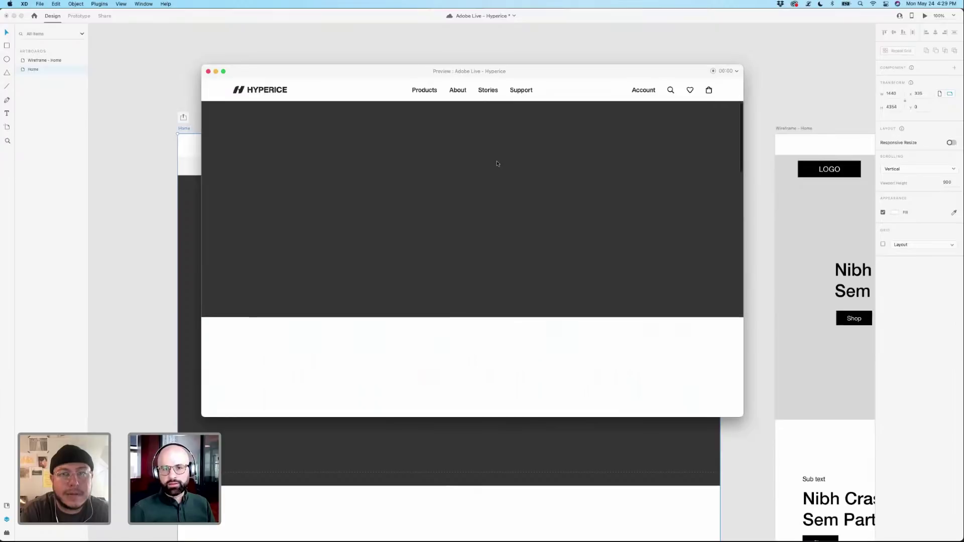
{"action": "scroll", "coordinate": [497, 163], "scroll_direction": "up", "scroll_amount": 1}
{"action": "scroll", "coordinate": [497, 163], "scroll_direction": "down", "scroll_amount": 1}
{"action": "scroll", "coordinate": [497, 163], "scroll_direction": "up", "scroll_amount": 1}
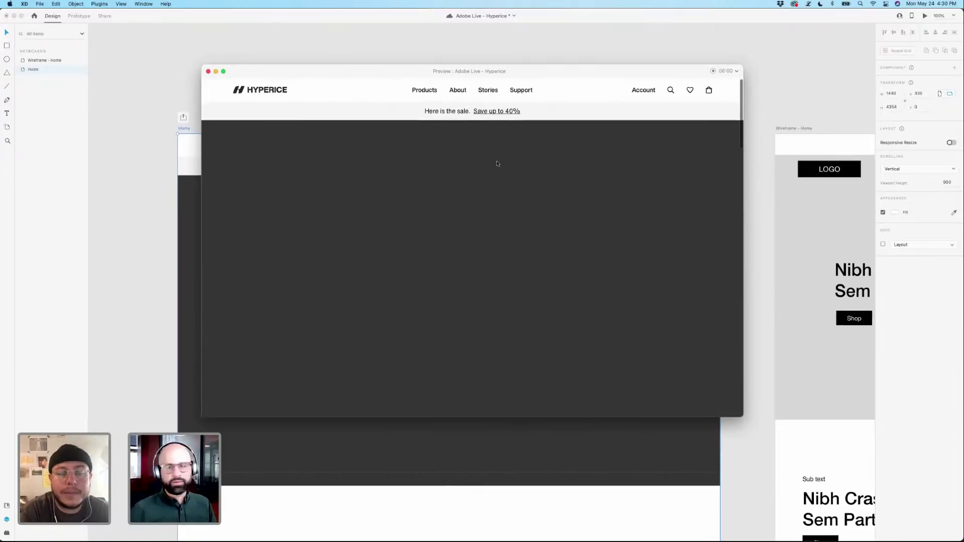
{"action": "scroll", "coordinate": [497, 163], "scroll_direction": "down", "scroll_amount": 1}
{"action": "scroll", "coordinate": [497, 163], "scroll_direction": "up", "scroll_amount": 1}
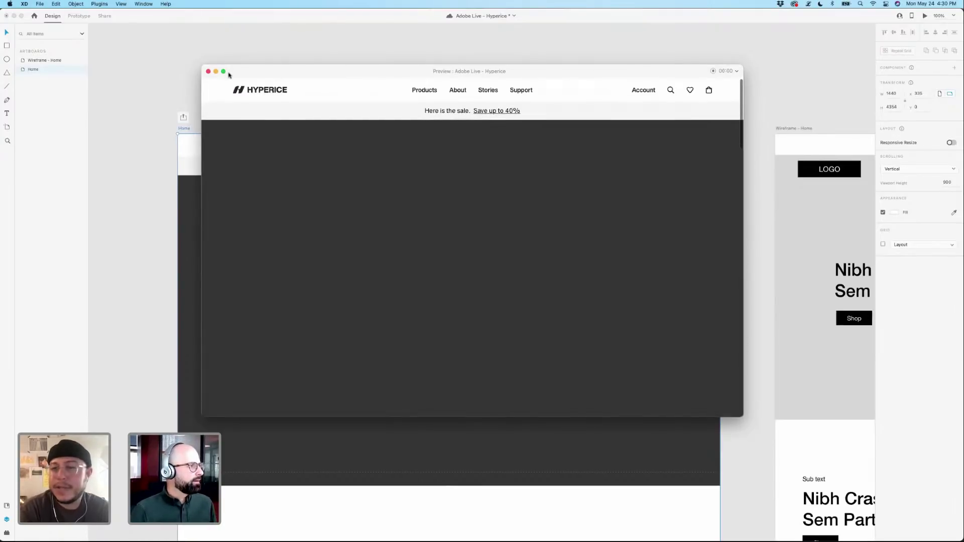
{"action": "left_click", "coordinate": [209, 72]}
Delete the large dark grey rectangle below the header.
{"action": "left_click", "coordinate": [306, 240]}
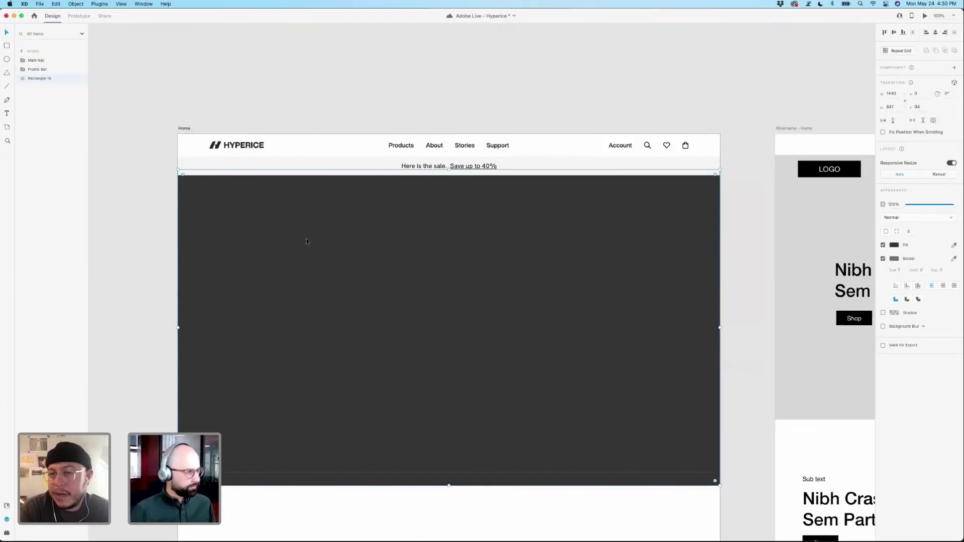
{"action": "key", "text": "Delete"}
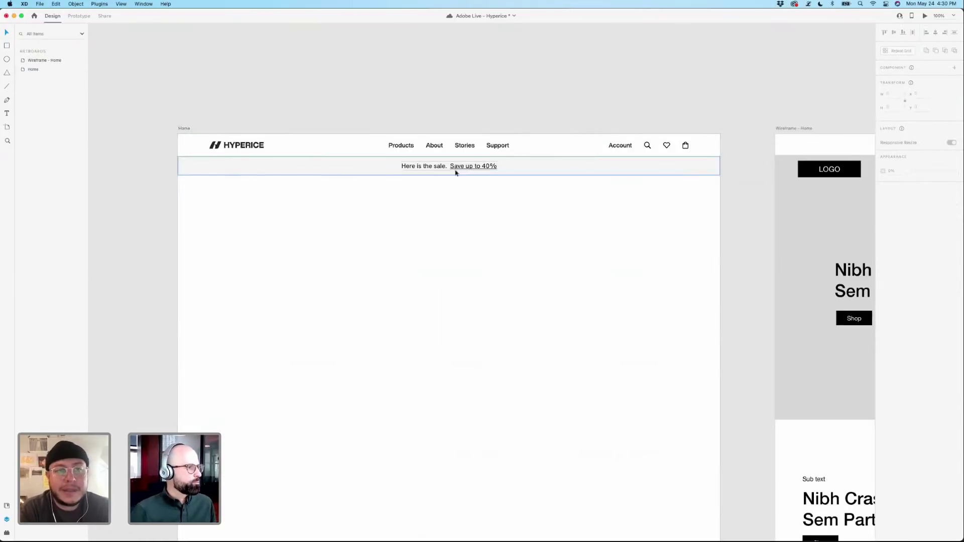
Show the layout grid and save the Promo Bar background rectangle's light grey fill as a document colour.
{"action": "left_click", "coordinate": [527, 248]}
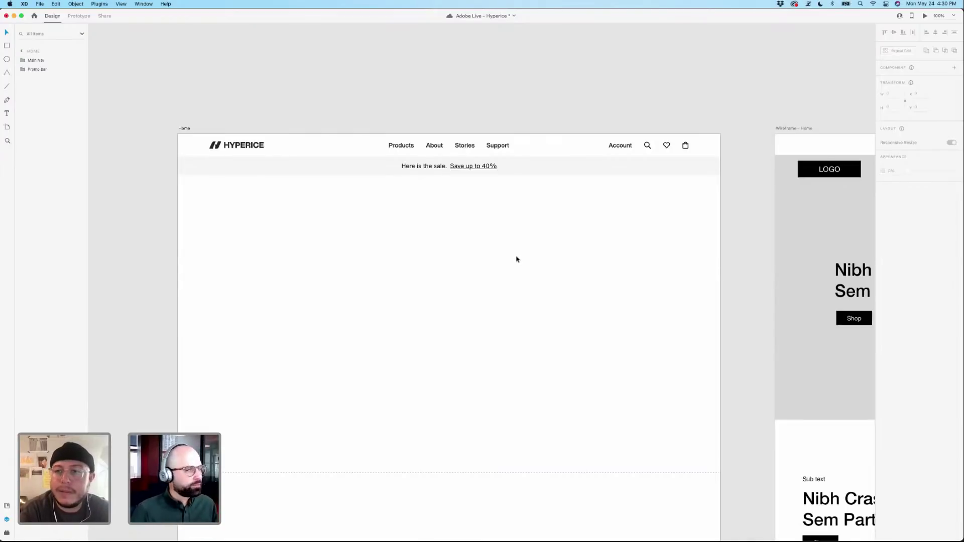
{"action": "left_click", "coordinate": [283, 171]}
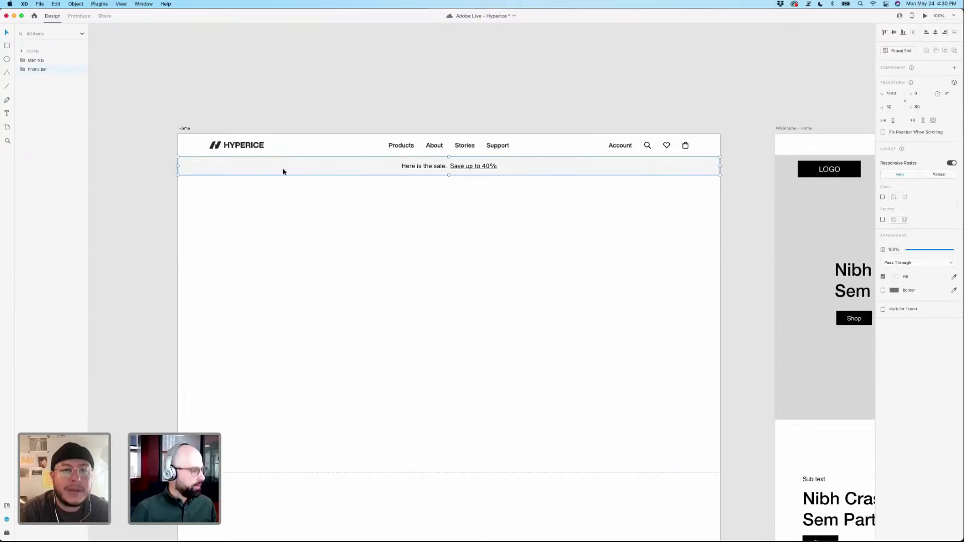
{"action": "key", "text": "super+shift+apostrophe"}
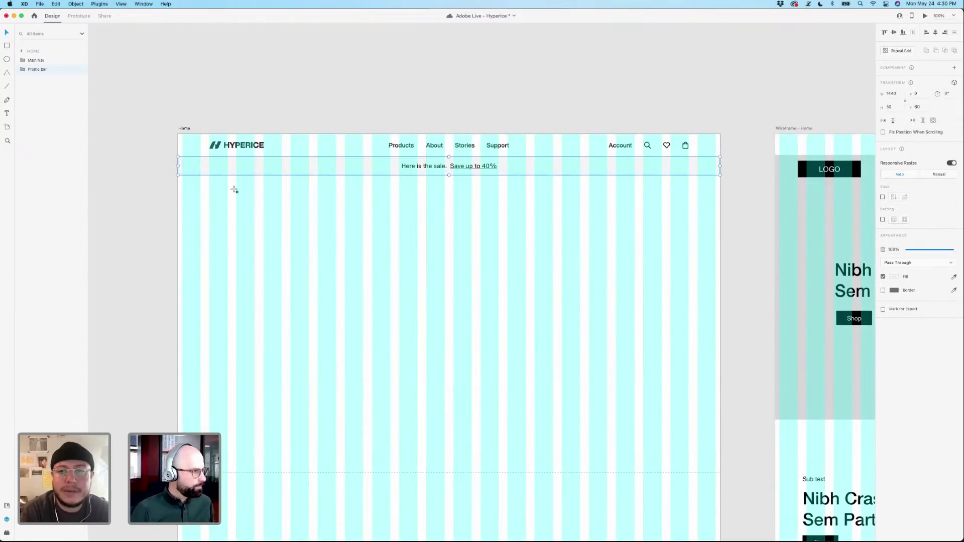
{"action": "key", "text": "v"}
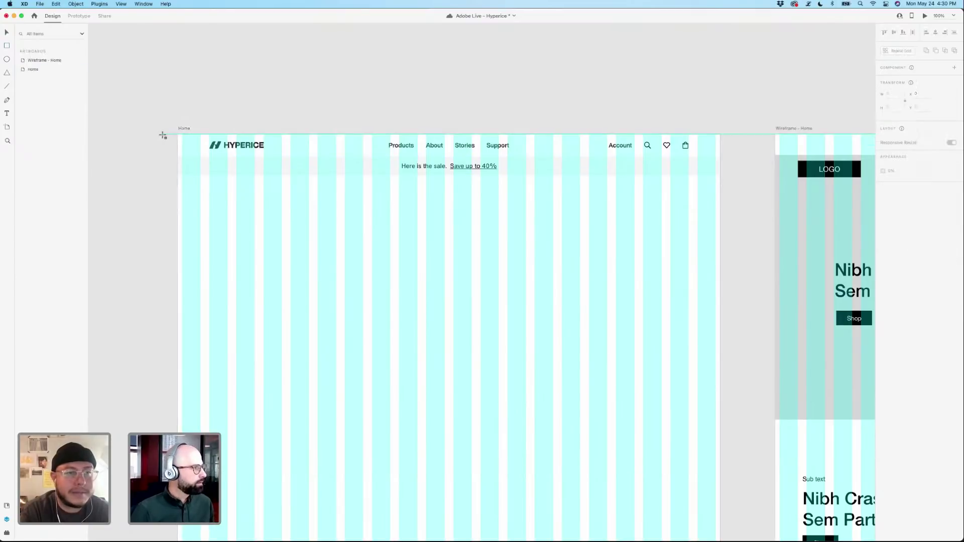
{"action": "double_click", "coordinate": [214, 166]}
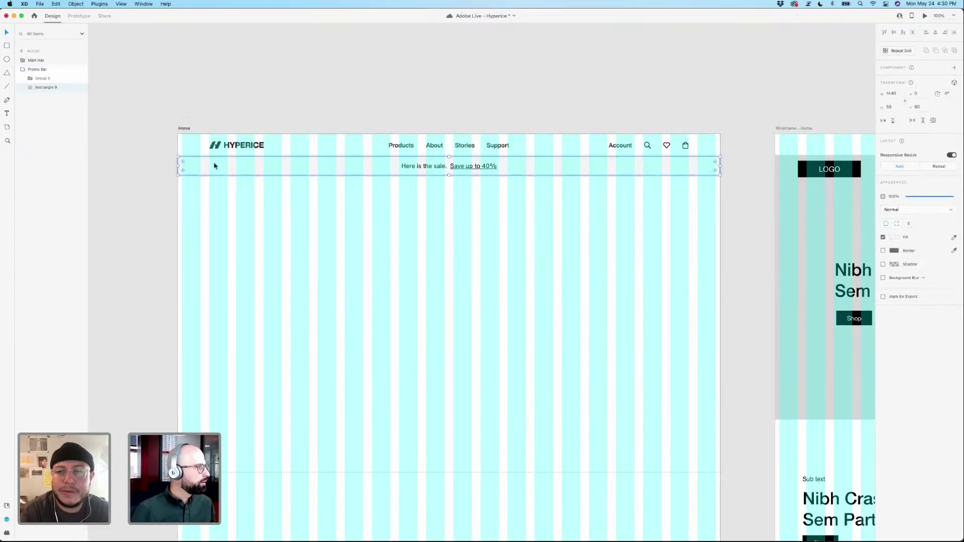
{"action": "key", "text": "super+shift+y"}
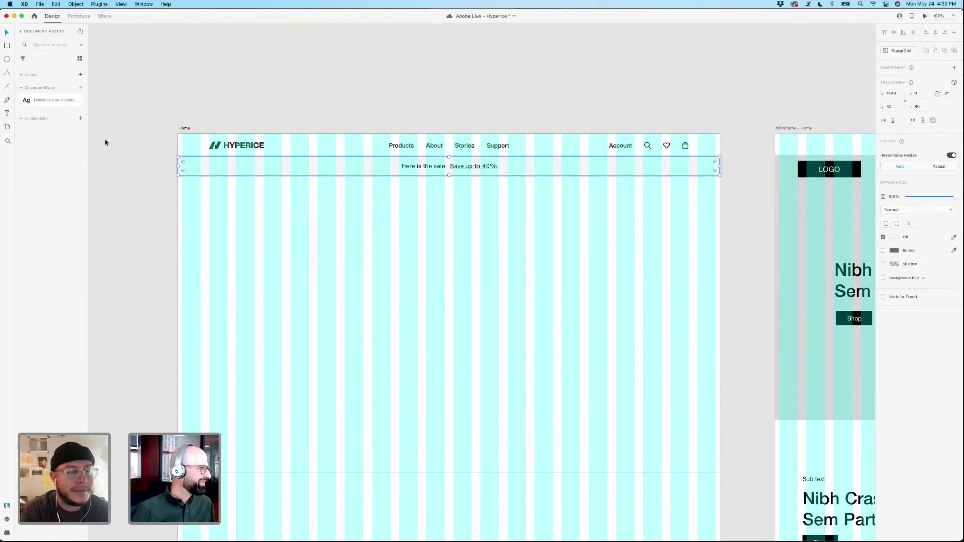
{"action": "left_click", "coordinate": [81, 75]}
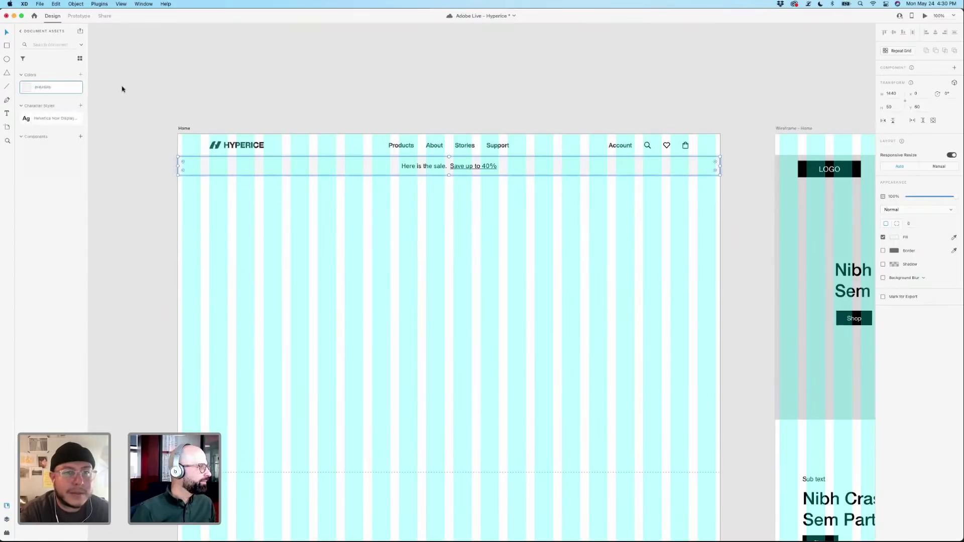
Save the HYPERICE logo lettering's near-black fill as a second document colour.
{"action": "left_click", "coordinate": [252, 146]}
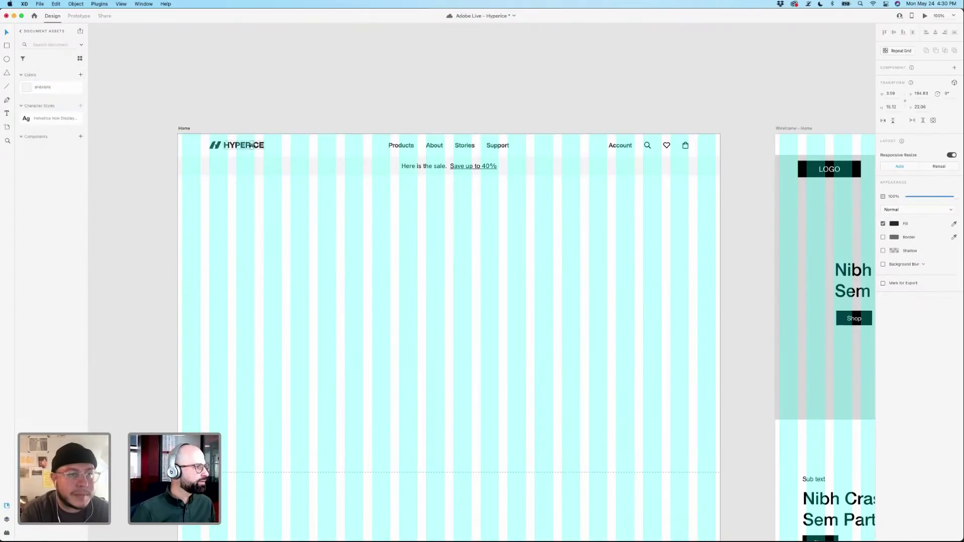
{"action": "left_click", "coordinate": [81, 75]}
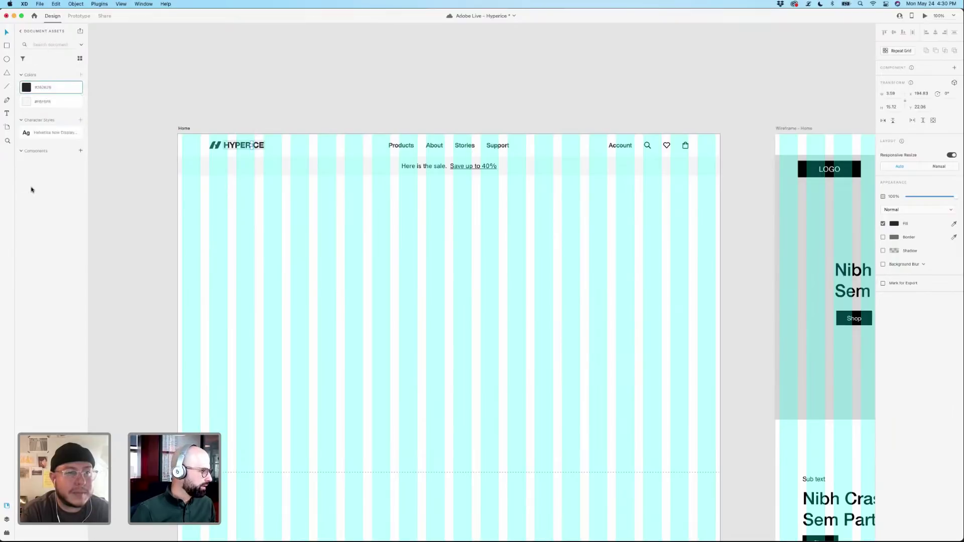
{"action": "left_click", "coordinate": [201, 126]}
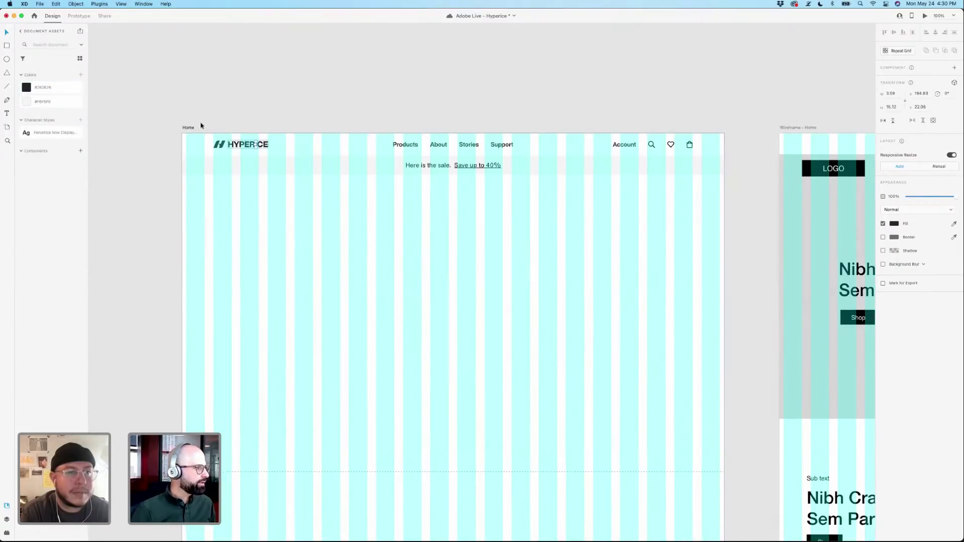
{"action": "left_click_drag", "start_coordinate": [306, 106], "coordinate": [289, 106]}
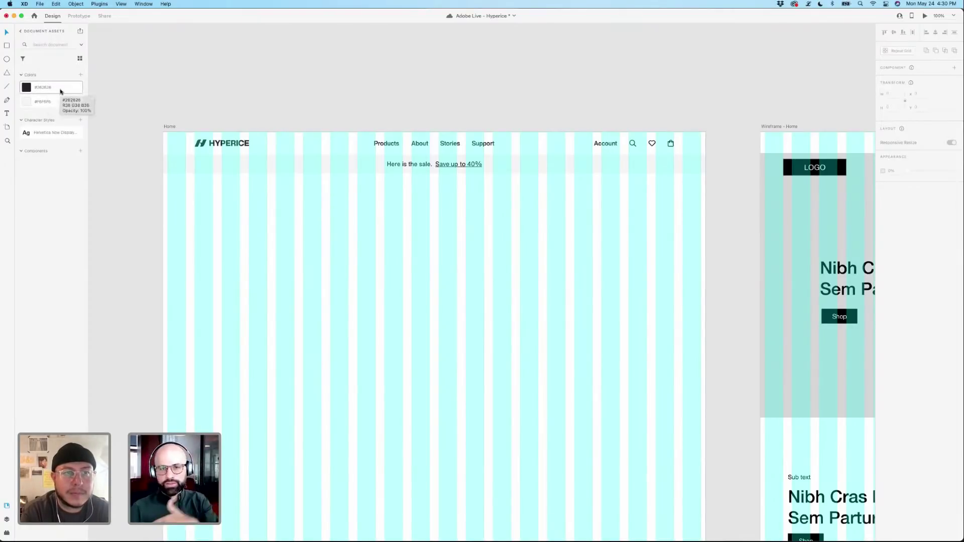
Draw a hero rectangle about 1416 by 592 px across the grid columns below Promo Bar and fill it with the saved light grey.
{"action": "left_click", "coordinate": [331, 166]}
{"action": "key", "text": "super+shift+apostrophe"}
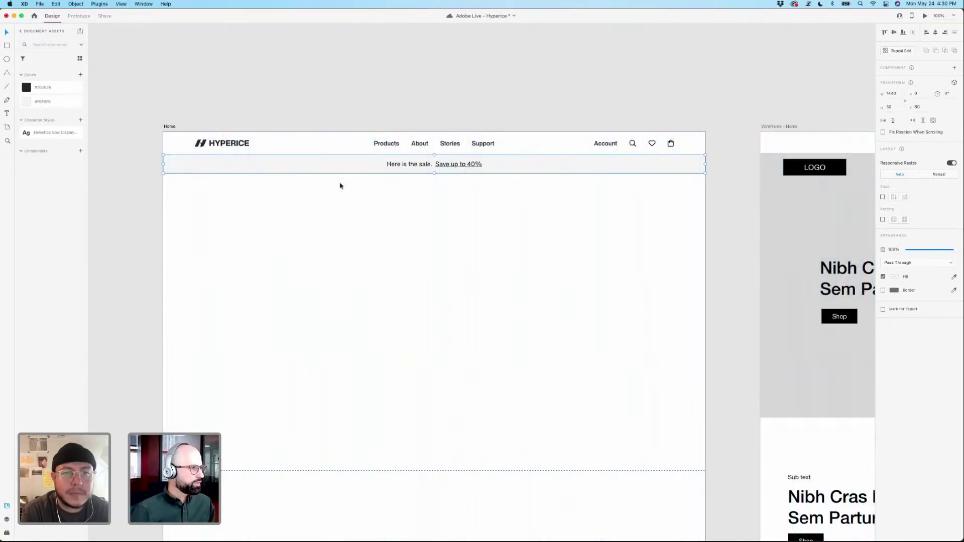
{"action": "left_click", "coordinate": [340, 204]}
{"action": "key", "text": "super+shift+apostrophe"}
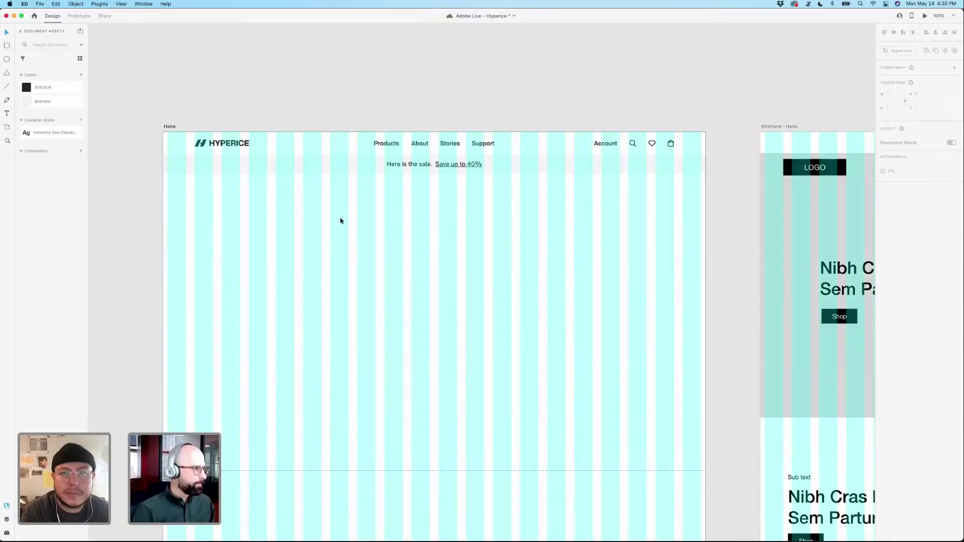
{"action": "key", "text": "r"}
{"action": "mouse_move", "coordinate": [168, 183]}
{"action": "left_mouse_down"}
{"action": "mouse_move", "coordinate": [260, 254]}
{"action": "mouse_move", "coordinate": [634, 391]}
{"action": "mouse_move", "coordinate": [700, 405]}
{"action": "left_mouse_up"}
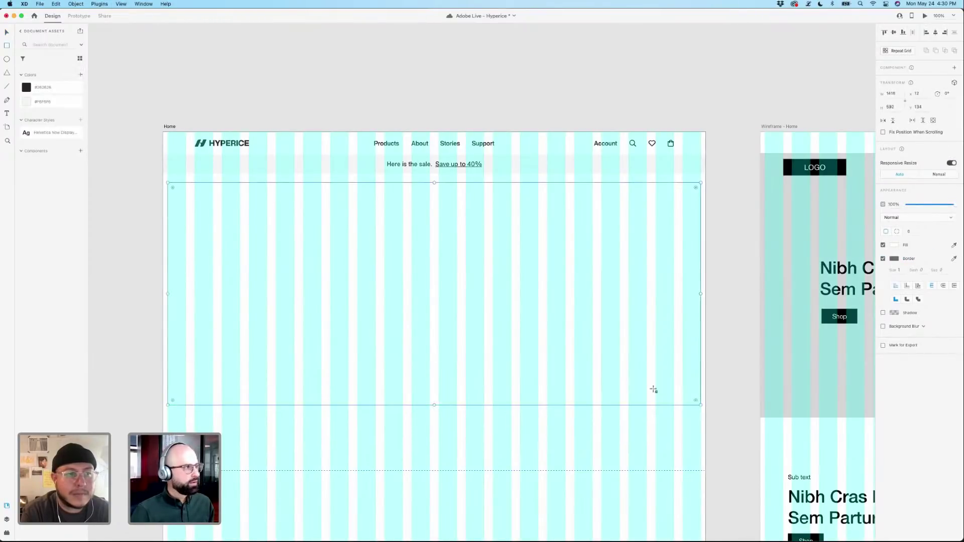
{"action": "left_click", "coordinate": [28, 102]}
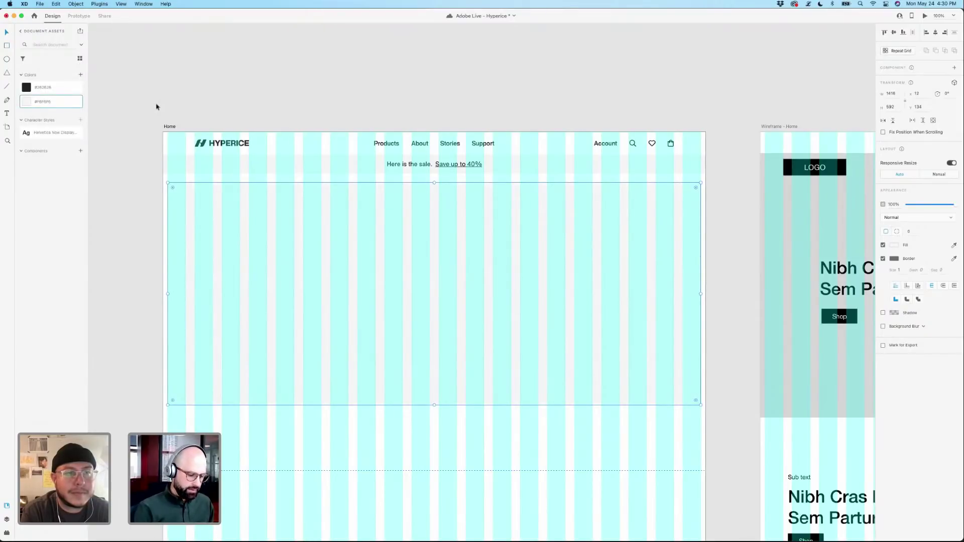
{"action": "key", "text": "super+shift+apostrophe"}
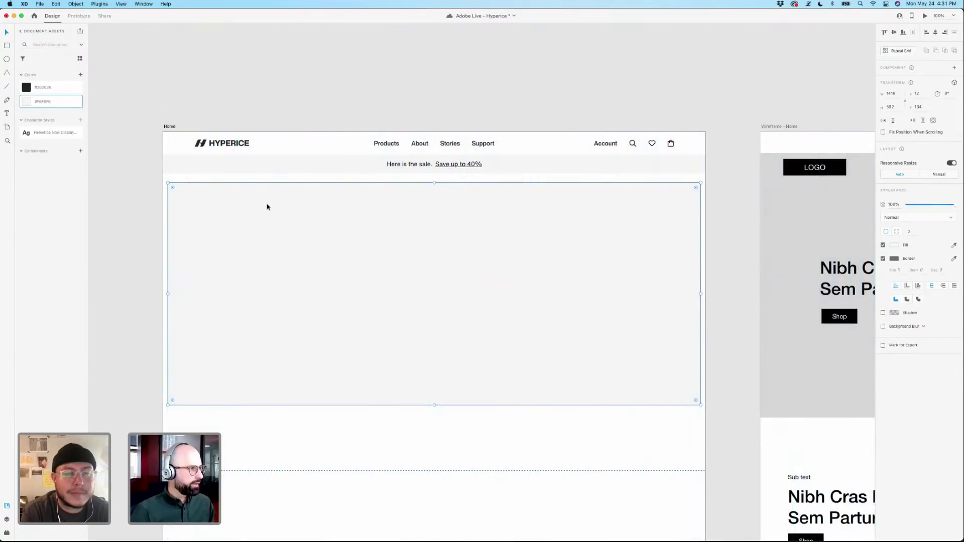
Move the hero rectangle up to Y 126 and remove its border.
{"action": "left_click_drag", "start_coordinate": [267, 207], "coordinate": [268, 204]}
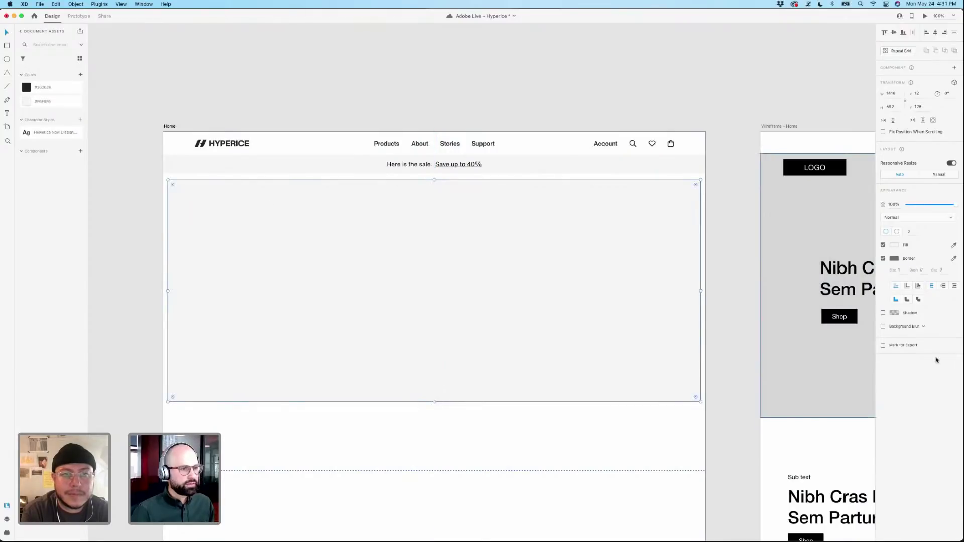
{"action": "left_click", "coordinate": [883, 259]}
{"action": "left_click", "coordinate": [472, 79]}
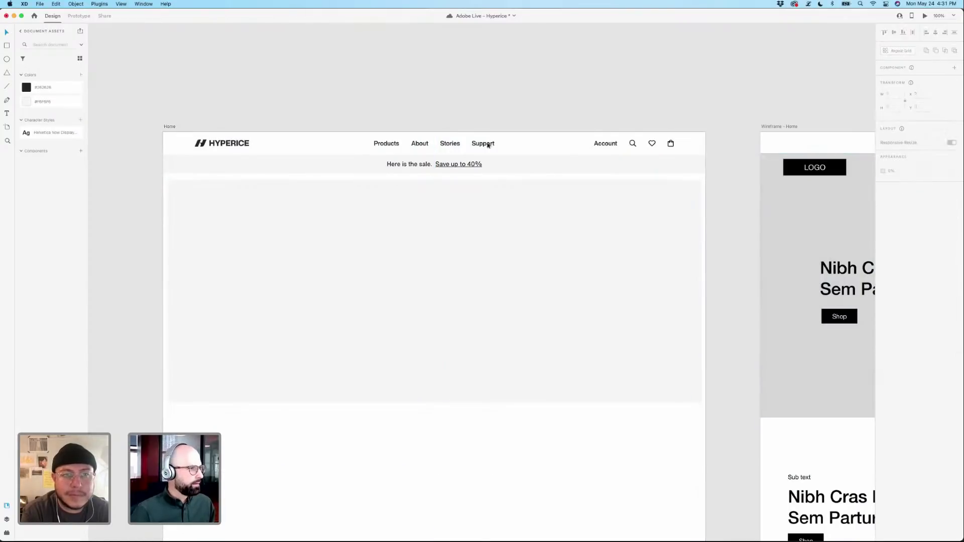
Try the hero rectangle lower on the Home artboard, compare with the Wireframe - Home hero, and return the rectangle to Y 126.
{"action": "left_click_drag", "start_coordinate": [505, 217], "coordinate": [506, 294]}
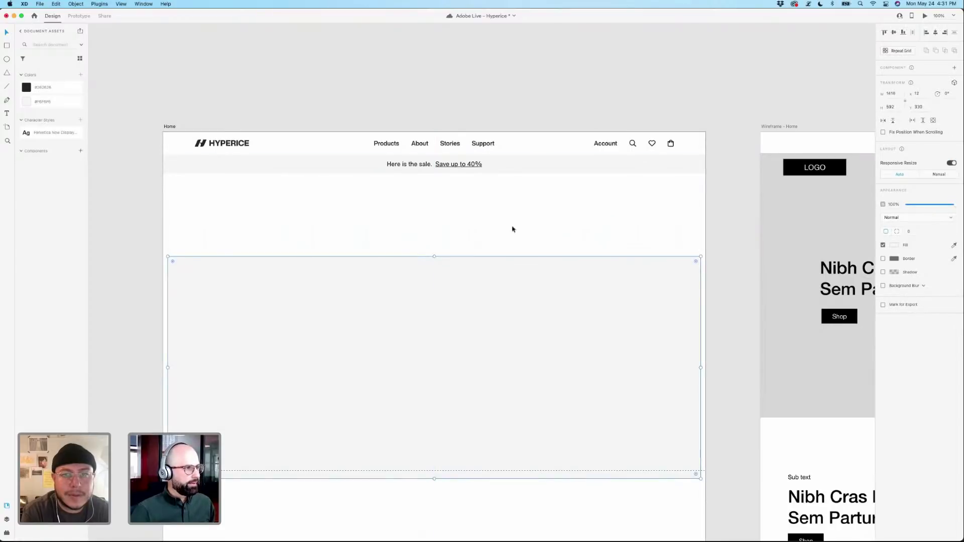
{"action": "left_click", "coordinate": [524, 62]}
{"action": "scroll", "coordinate": [512, 76], "scroll_direction": "down", "scroll_amount": 2}
{"action": "scroll", "coordinate": [512, 76], "scroll_direction": "right", "scroll_amount": 2}
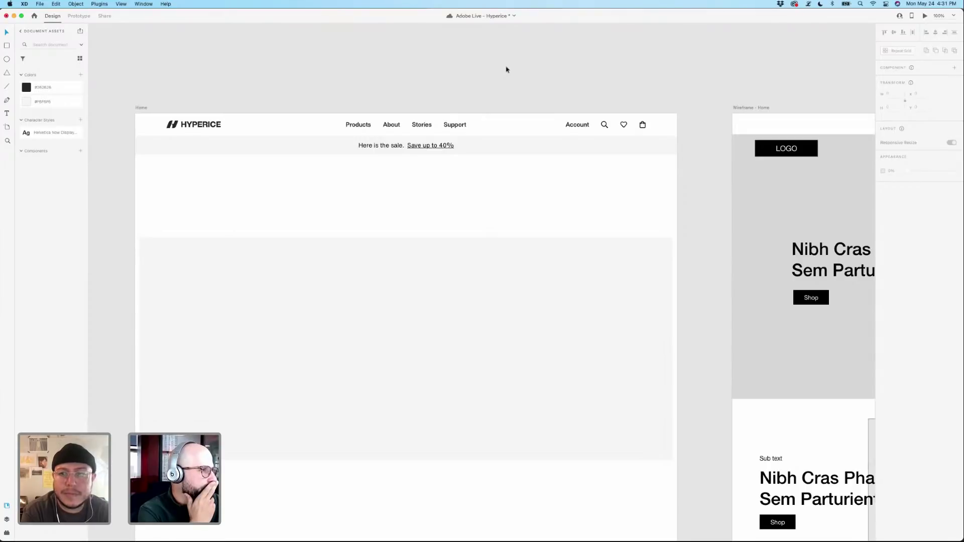
{"action": "scroll", "coordinate": [506, 69], "scroll_direction": "right", "scroll_amount": 15}
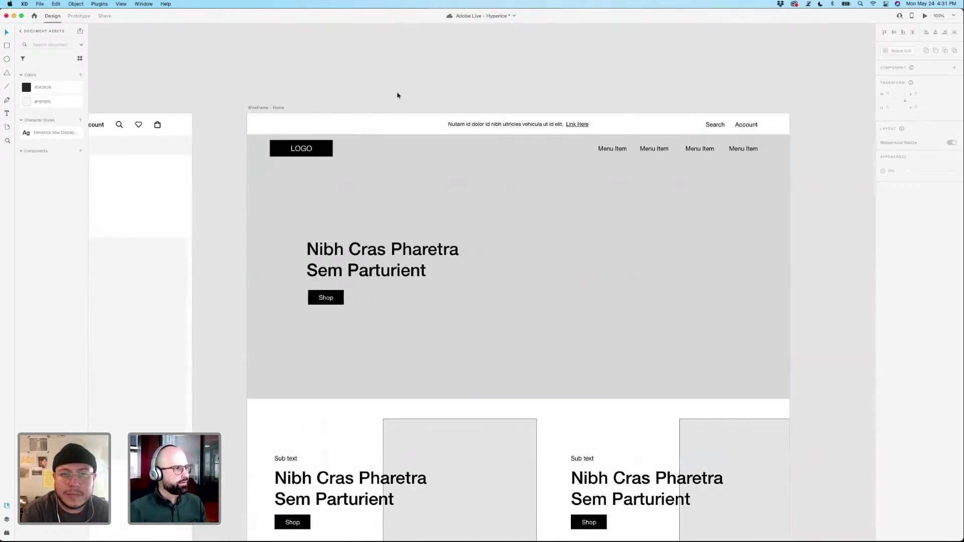
{"action": "scroll", "coordinate": [362, 58], "scroll_direction": "left", "scroll_amount": 15}
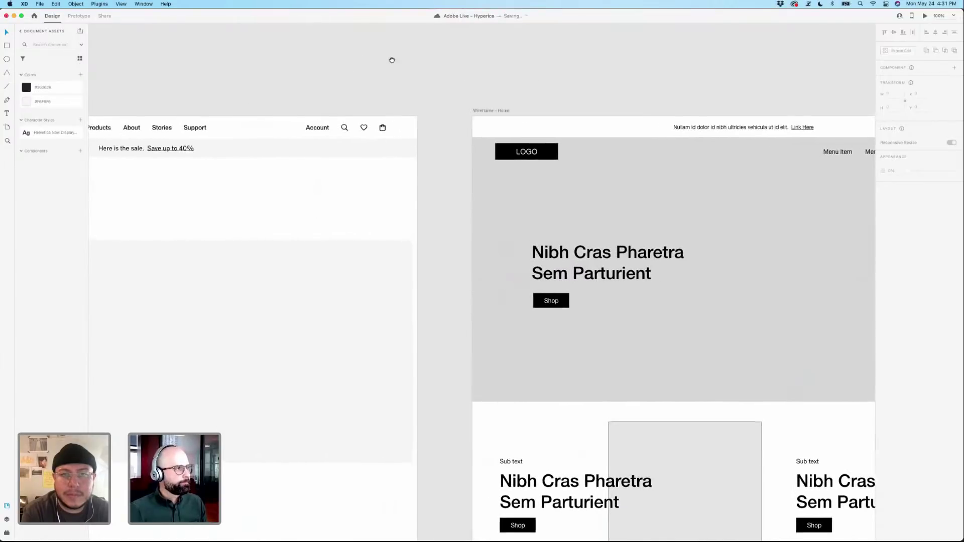
{"action": "scroll", "coordinate": [533, 74], "scroll_direction": "left", "scroll_amount": 5}
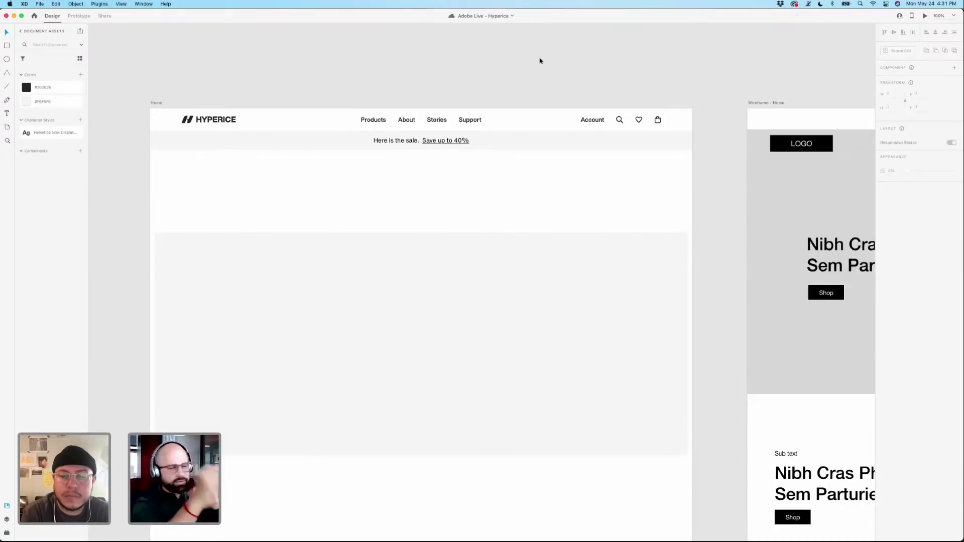
{"action": "left_click", "coordinate": [488, 139]}
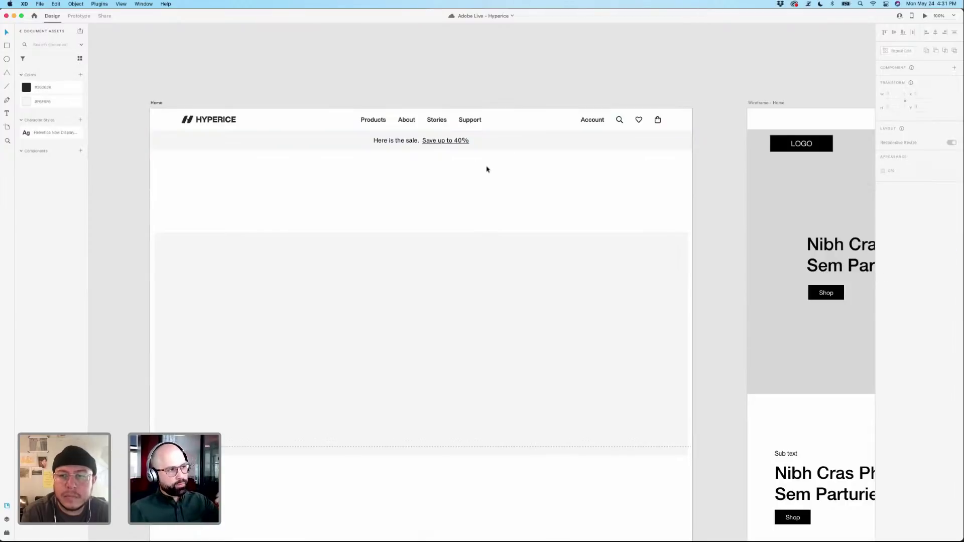
{"action": "left_click", "coordinate": [483, 144]}
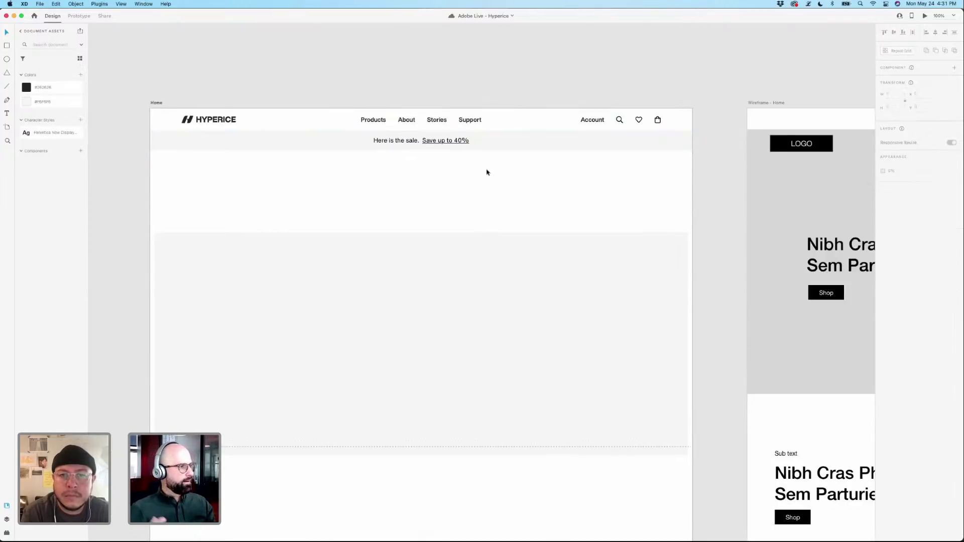
{"action": "left_click_drag", "start_coordinate": [479, 233], "coordinate": [439, 271]}
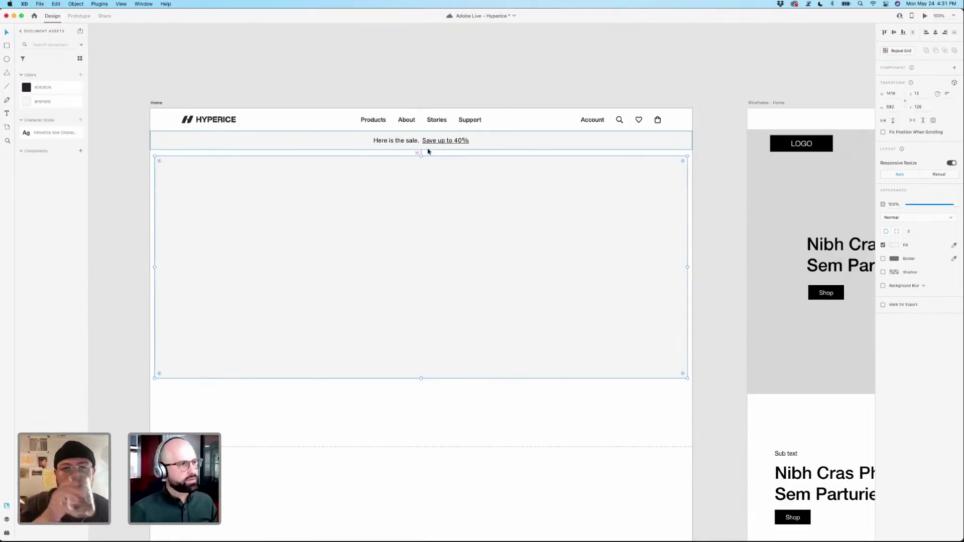
{"action": "left_click", "coordinate": [419, 92]}
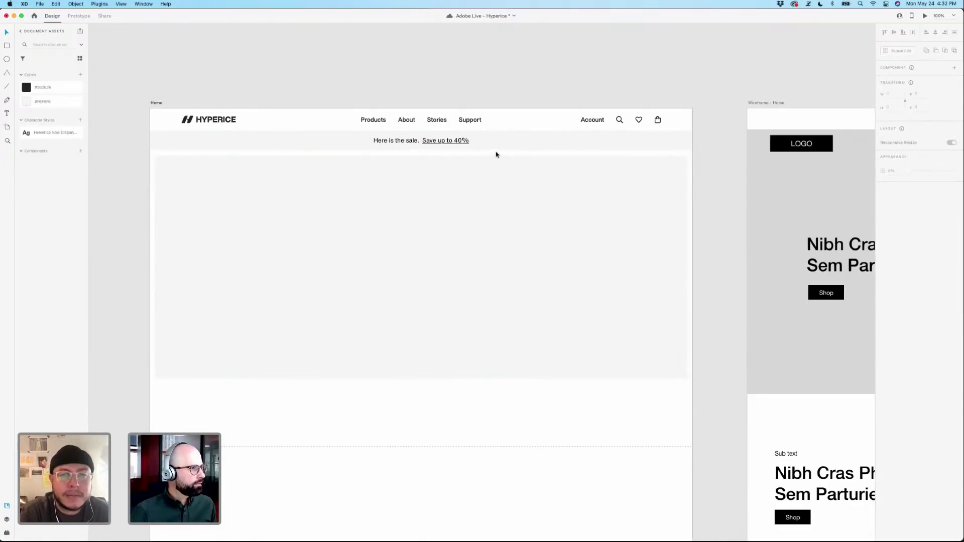
Preview the Home artboard to check the hero rectangle beneath the header bars.
{"action": "left_click", "coordinate": [156, 102]}
{"action": "left_click", "coordinate": [926, 17]}
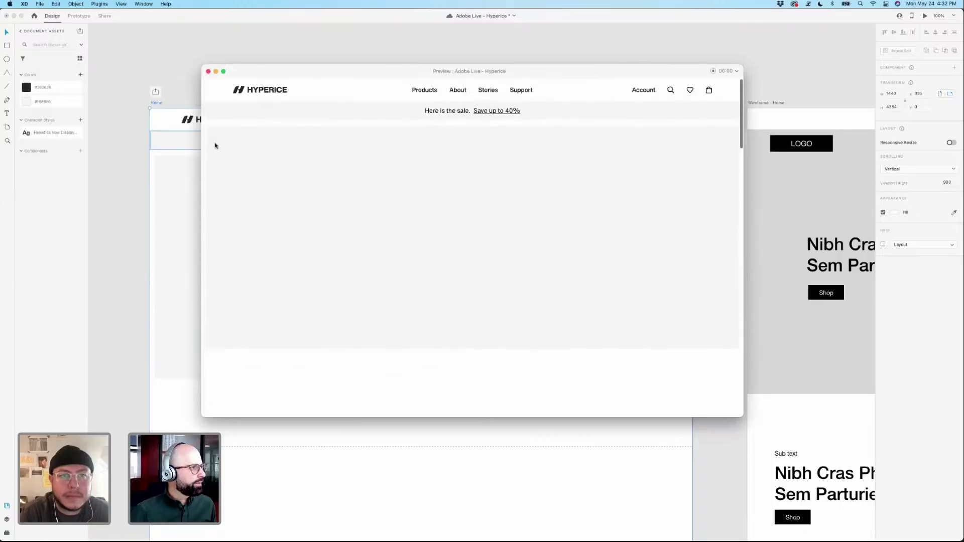
{"action": "left_click", "coordinate": [208, 72]}
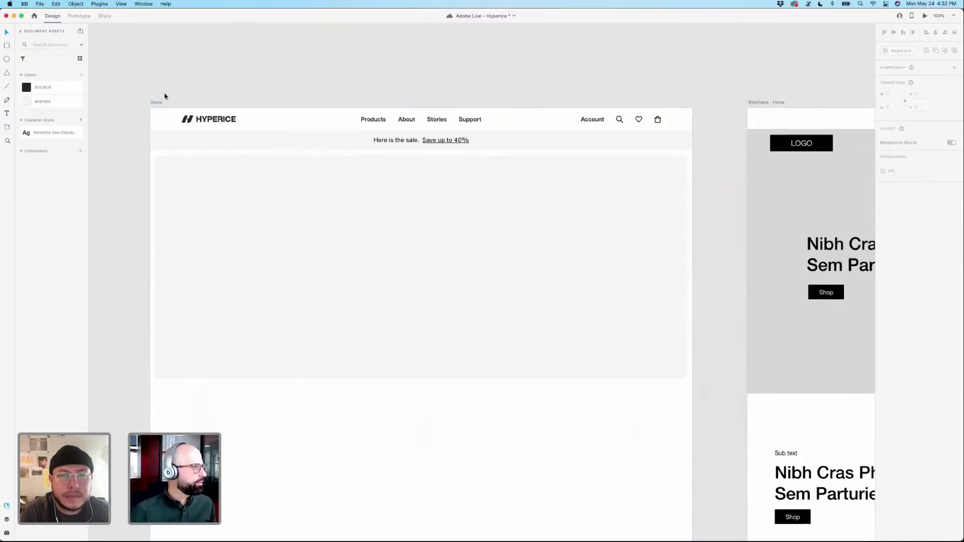
Bring Main Nav to the front of the Home artboard and preview it scrolling over the hero rectangle.
{"action": "left_click", "coordinate": [213, 119]}
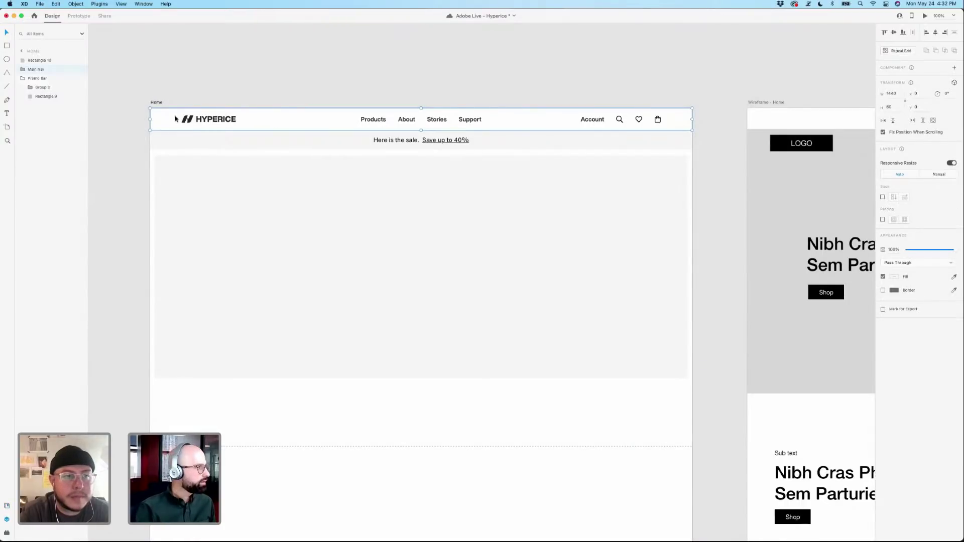
{"action": "key", "text": "super+shift+bracketright"}
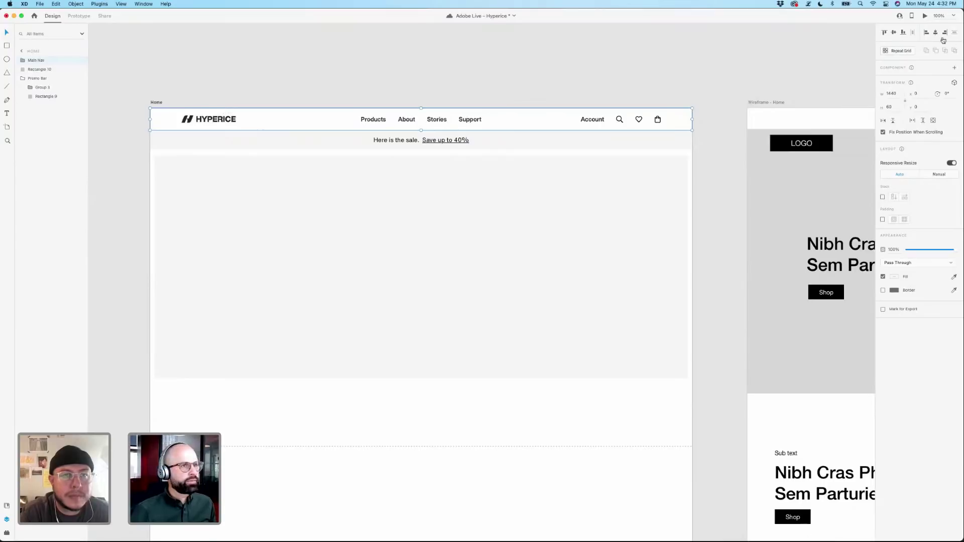
{"action": "left_click", "coordinate": [924, 15]}
{"action": "scroll", "coordinate": [582, 150], "scroll_direction": "up", "scroll_amount": 3}
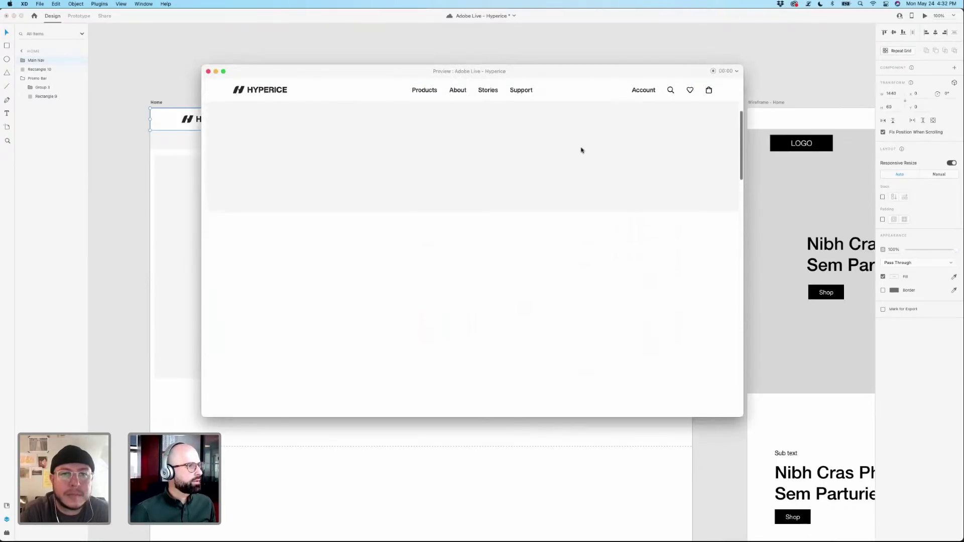
{"action": "left_click", "coordinate": [208, 71]}
Shorten the hero rectangle from its lower edge to a height of about 460 px.
{"action": "left_click", "coordinate": [652, 197]}
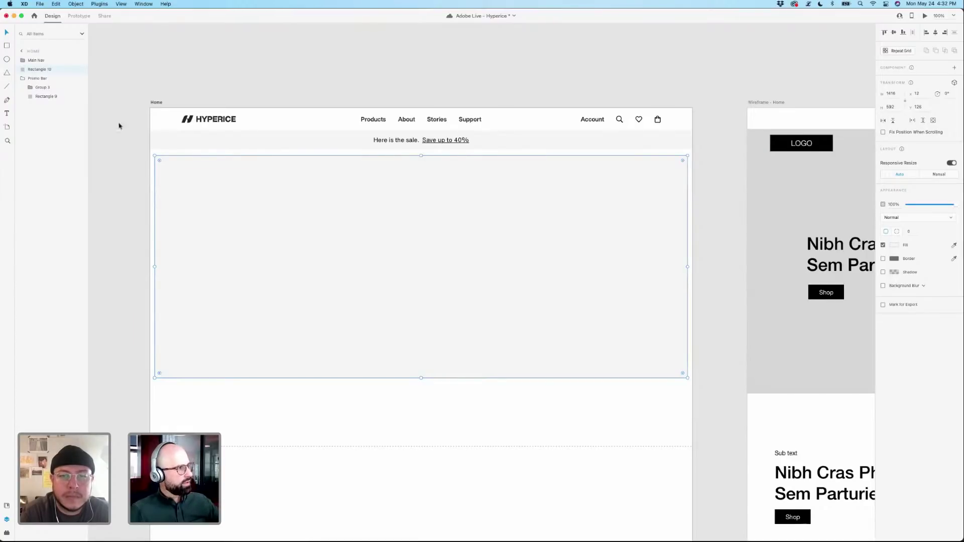
{"action": "left_click", "coordinate": [156, 103]}
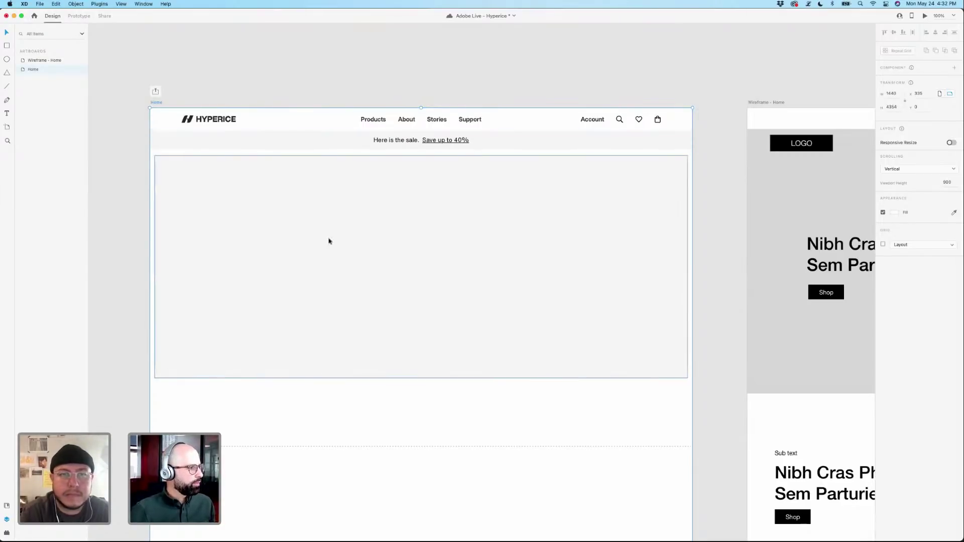
{"action": "left_click", "coordinate": [410, 352]}
{"action": "left_click_drag", "start_coordinate": [420, 378], "coordinate": [423, 327]}
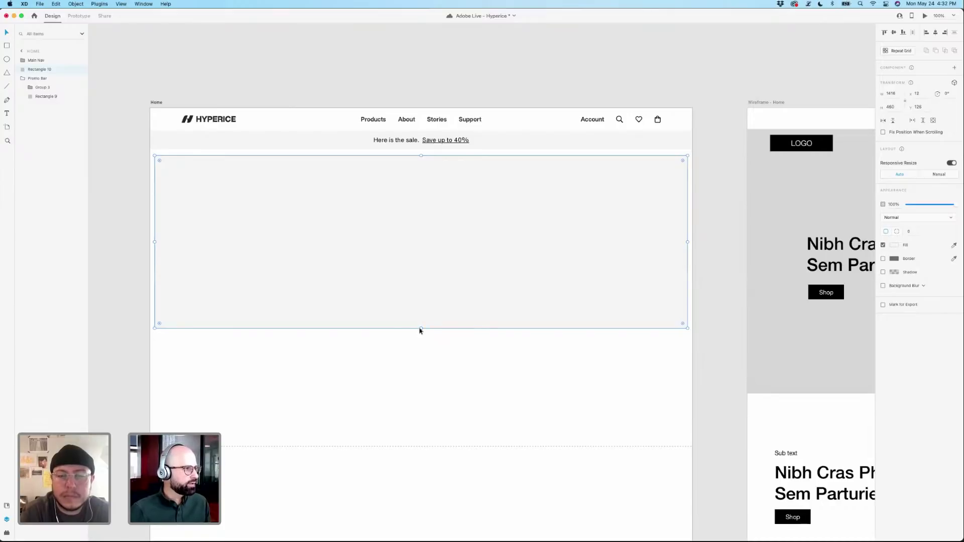
{"action": "left_click", "coordinate": [314, 95]}
{"action": "left_click", "coordinate": [421, 245]}
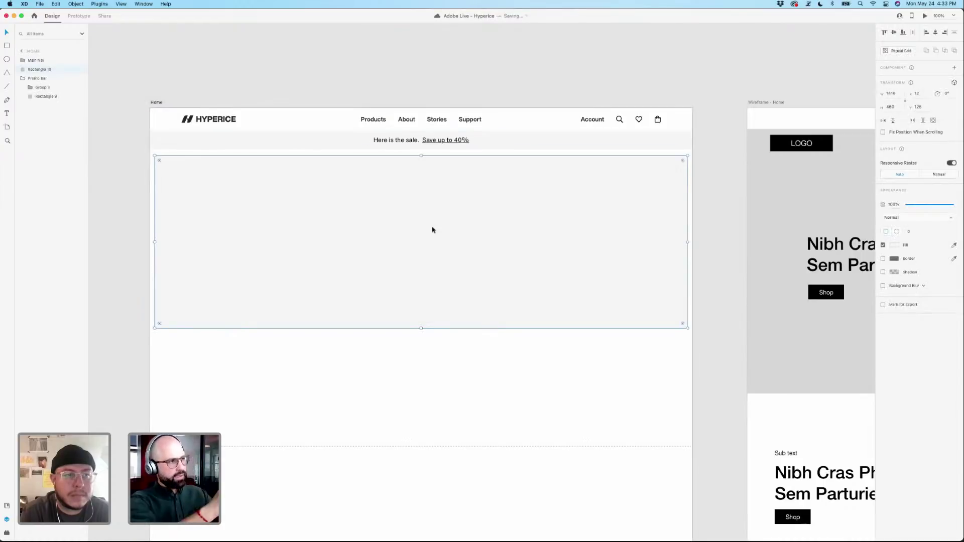
{"action": "left_click", "coordinate": [689, 242]}
{"action": "left_click", "coordinate": [634, 243]}
{"action": "left_click", "coordinate": [726, 228]}
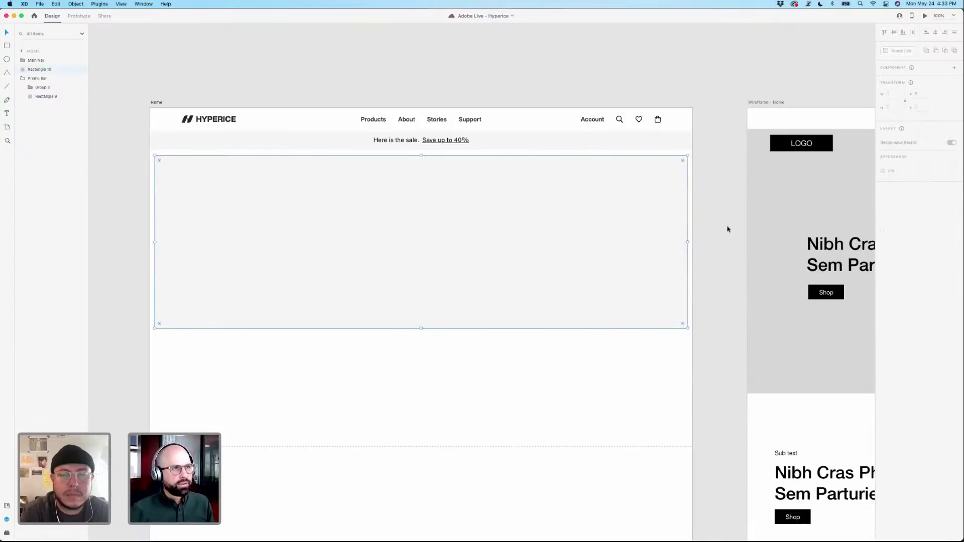
Set the height of the hero rectangle on the Home artboard to 450 px.
{"action": "left_click", "coordinate": [611, 249]}
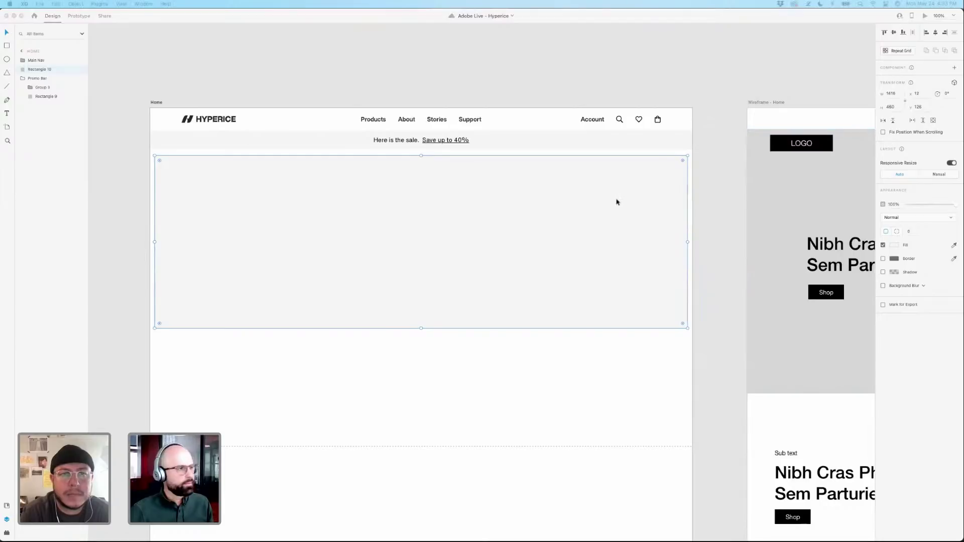
{"action": "left_click", "coordinate": [890, 107]}
{"action": "type", "text": "450"}
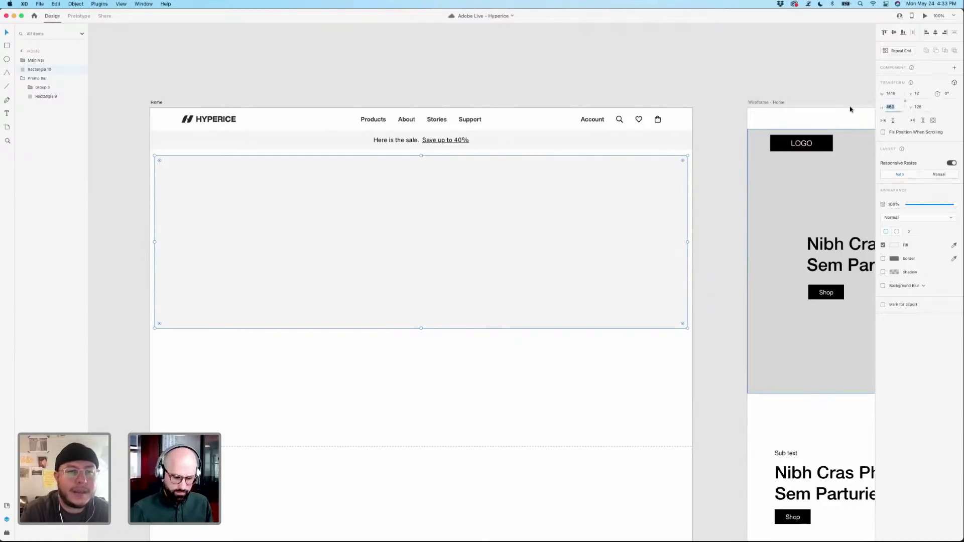
{"action": "key", "text": "Return"}
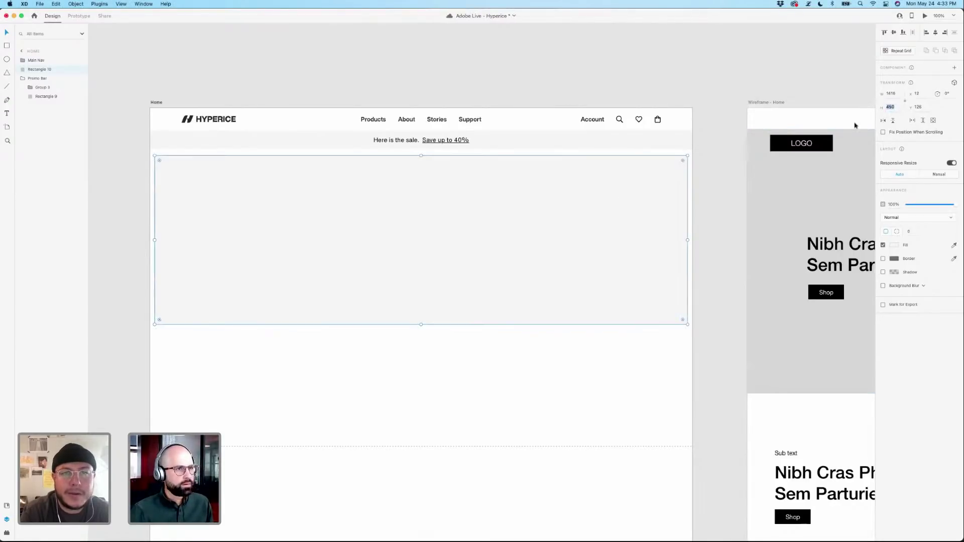
{"action": "left_click", "coordinate": [708, 193]}
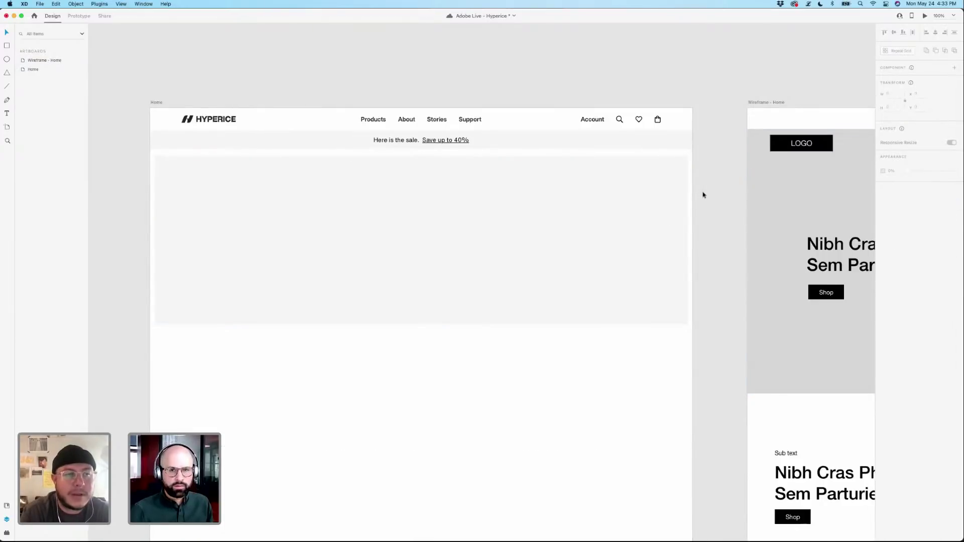
Switch to Finder and import the grey massage gun product image onto the Home artboard, below the hero rectangle.
{"action": "left_click", "coordinate": [442, 263]}
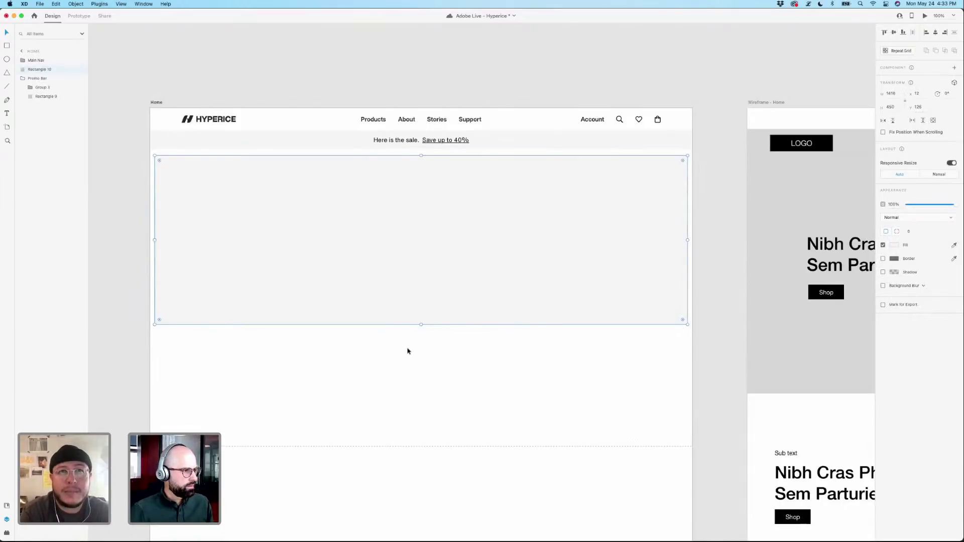
{"action": "mouse_move", "coordinate": [223, 540]}
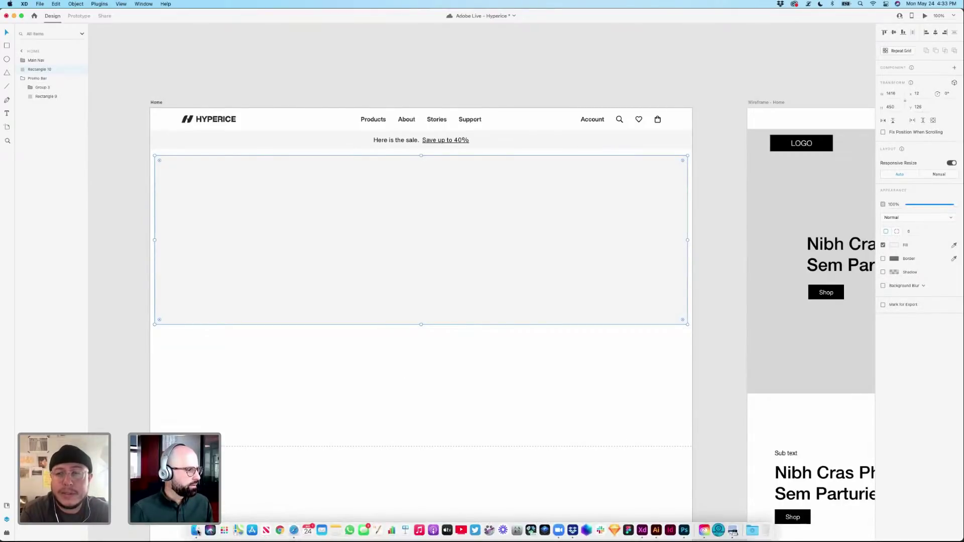
{"action": "left_click", "coordinate": [197, 530]}
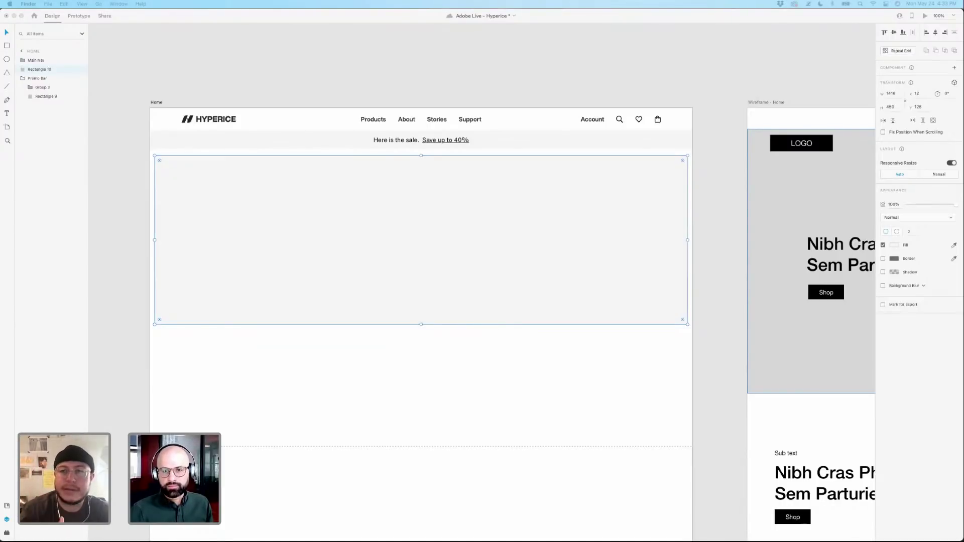
{"action": "key", "text": "super+s"}
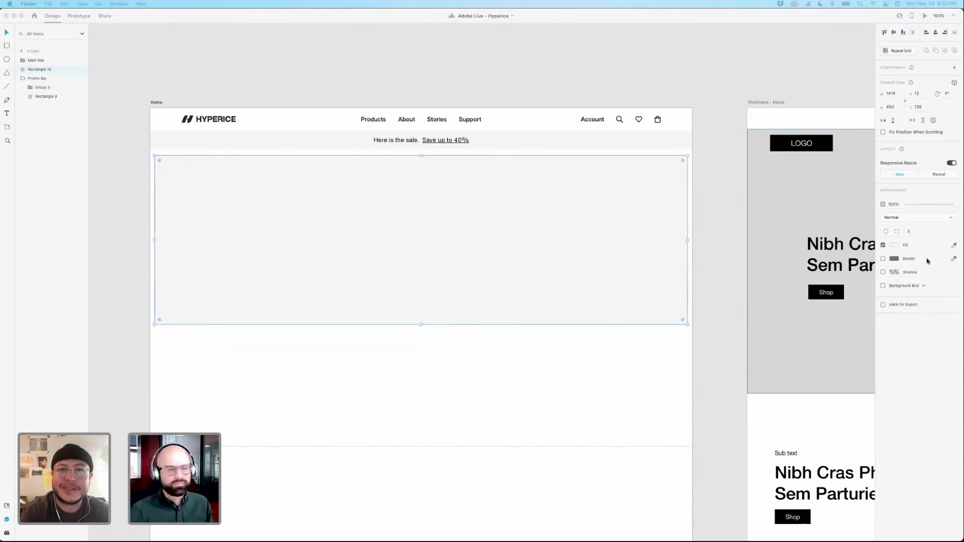
{"action": "left_click_drag", "start_coordinate": [927, 260], "coordinate": [528, 350]}
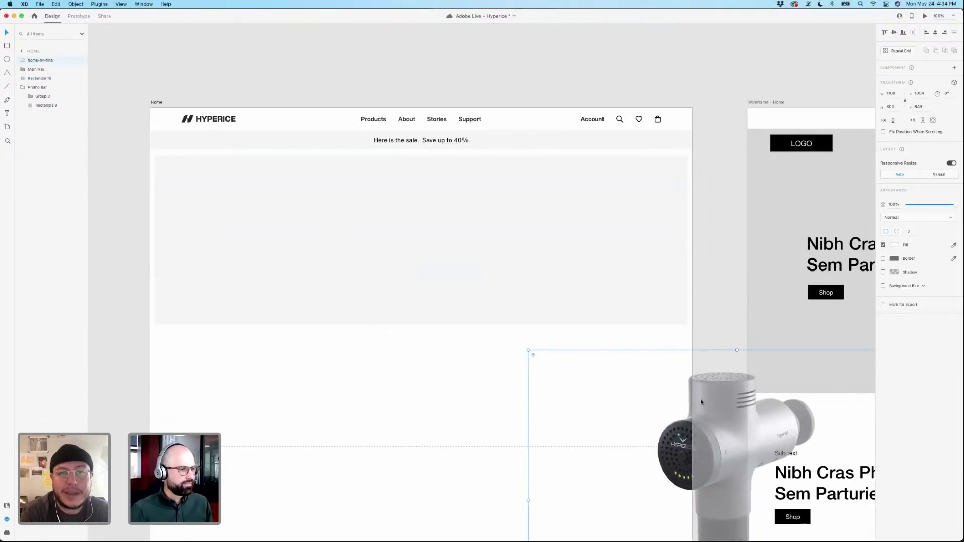
Scale the massage gun image to about 876 × 633 px and place it over the hero rectangle at about X 491, Y 126.
{"action": "left_click_drag", "start_coordinate": [701, 402], "coordinate": [501, 256]}
{"action": "left_click_drag", "start_coordinate": [499, 309], "coordinate": [498, 210]}
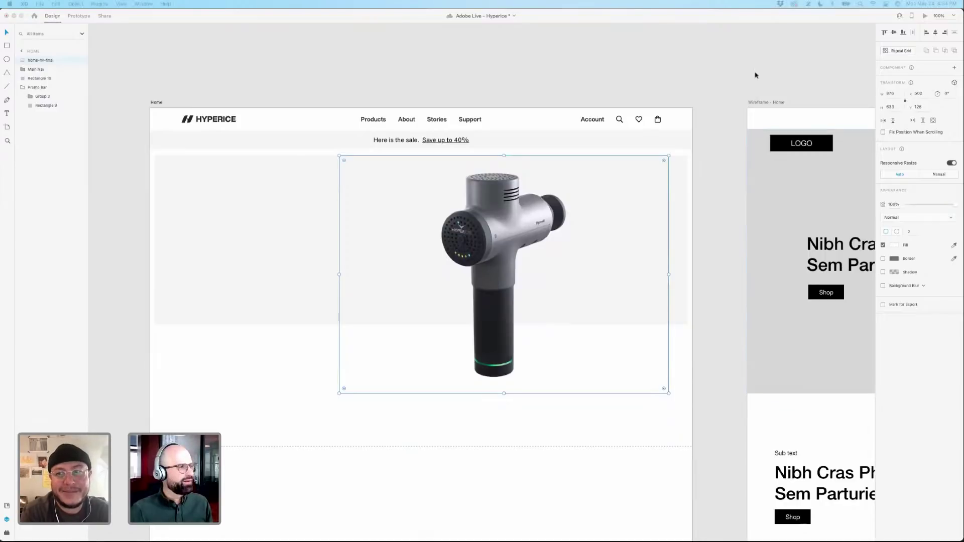
{"action": "left_click", "coordinate": [624, 89]}
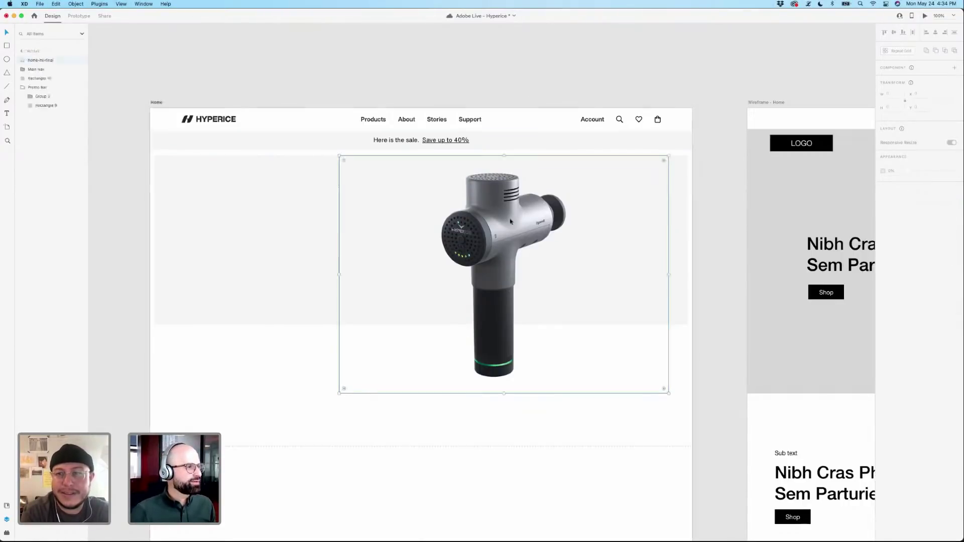
{"action": "key", "text": "shift+Left"}
{"action": "key", "text": "Left"}
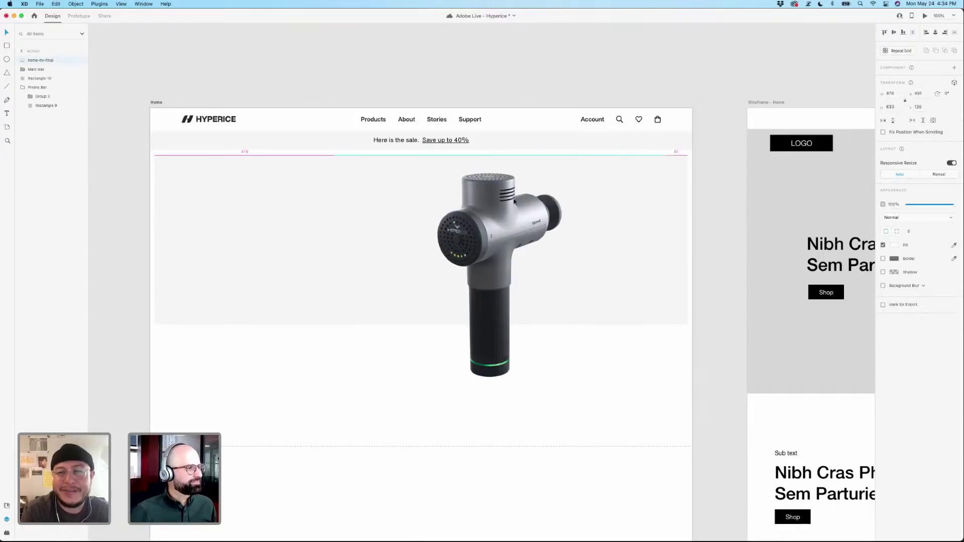
{"action": "left_click", "coordinate": [476, 74]}
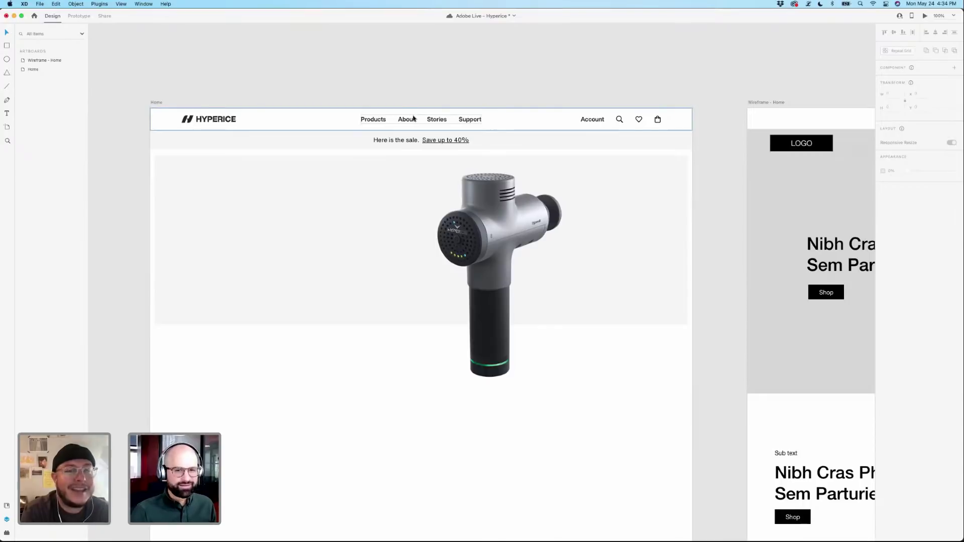
Start a text object on the hero rectangle, in the empty area left of the massage gun.
{"action": "left_click", "coordinate": [291, 175]}
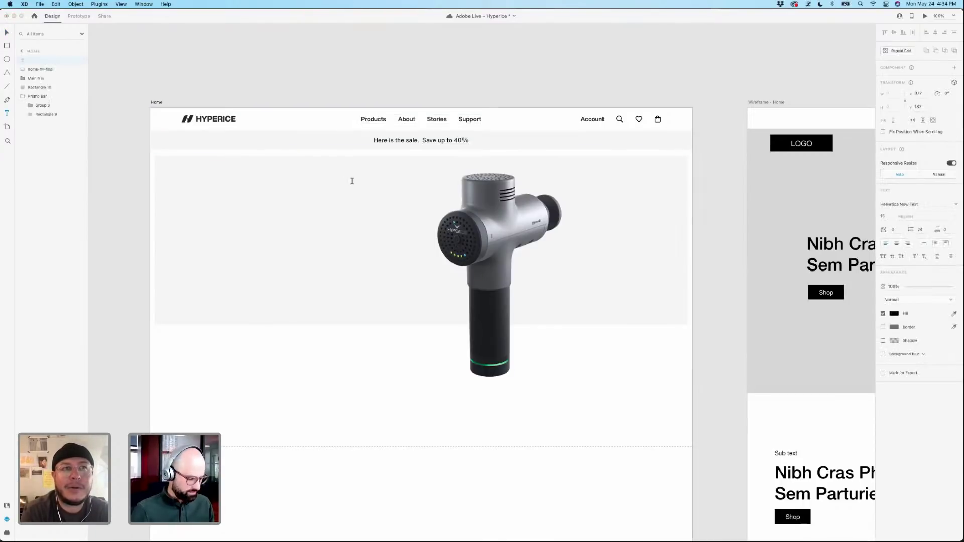
Write the tagline "Used by the best." in the grey hero area beside the massage gun image.
{"action": "type", "text": "Used "}
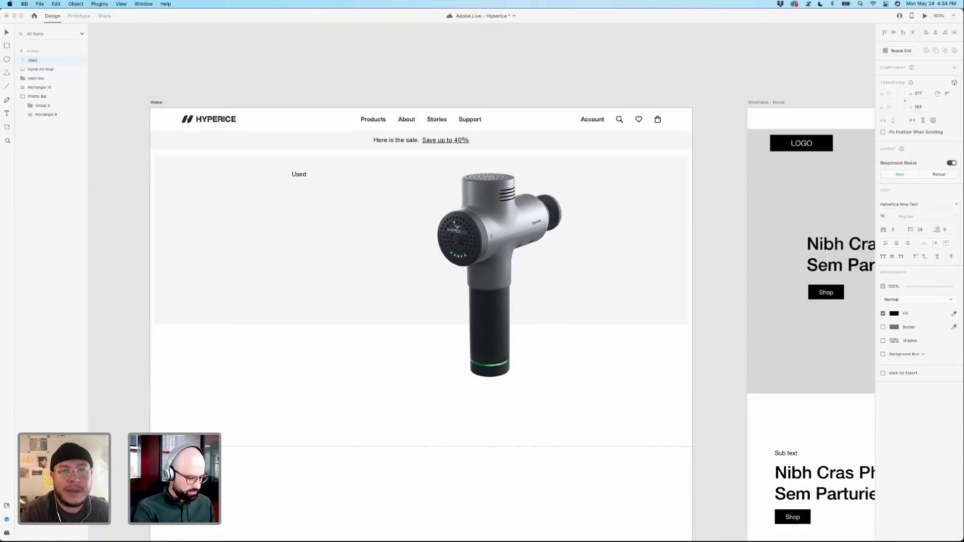
{"action": "type", "text": "by the best"}
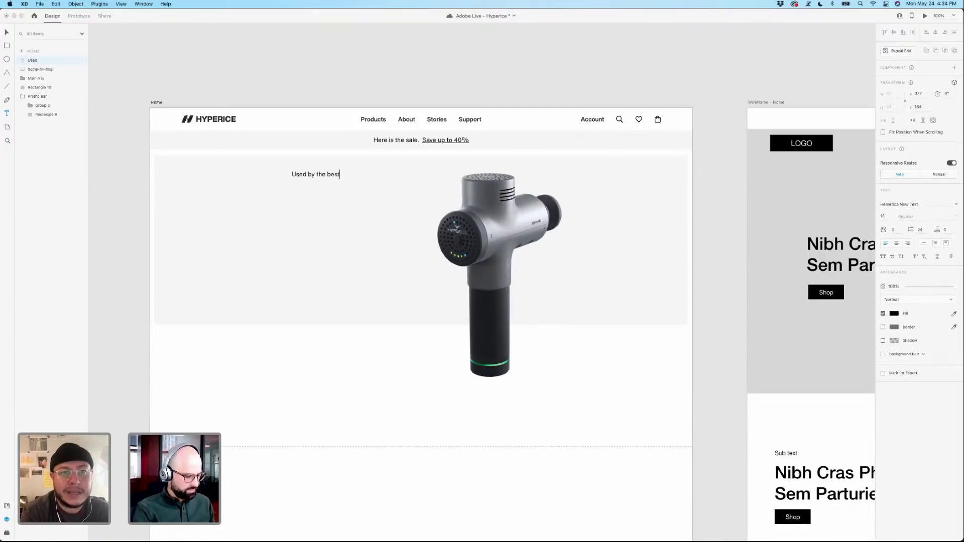
{"action": "key", "text": "Escape"}
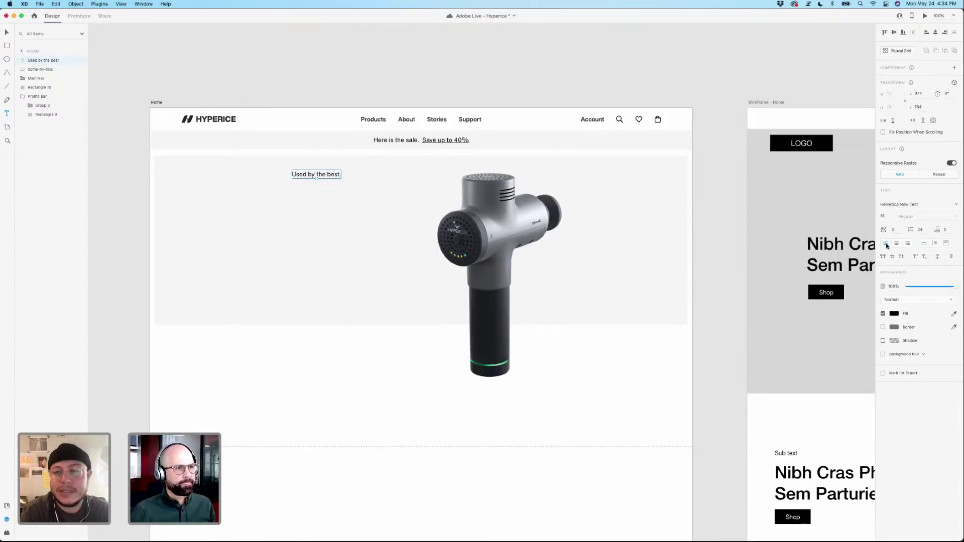
Show the layout grid and move the tagline to about X 408, Y 187.
{"action": "key", "text": "super+shift+apostrophe"}
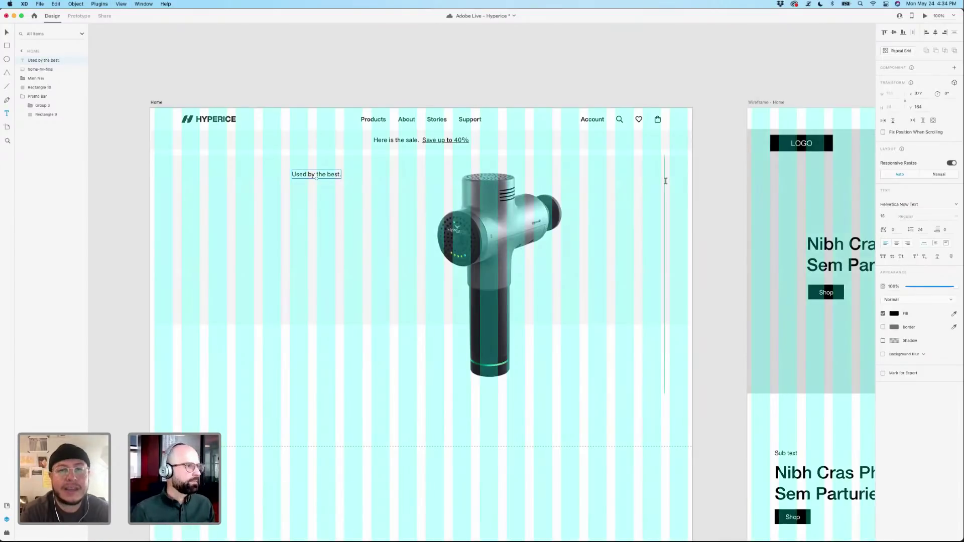
{"action": "left_click", "coordinate": [8, 32]}
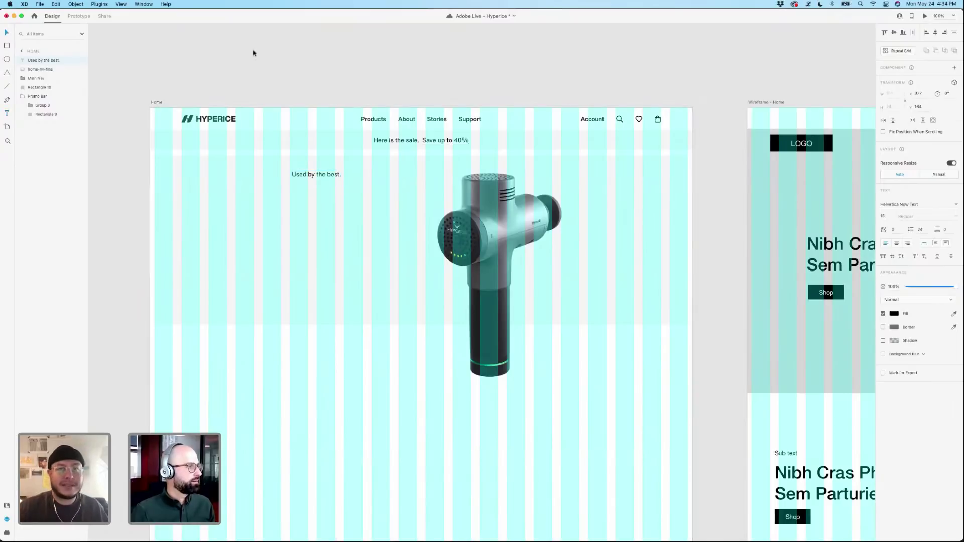
{"action": "left_click_drag", "start_coordinate": [318, 175], "coordinate": [334, 186]}
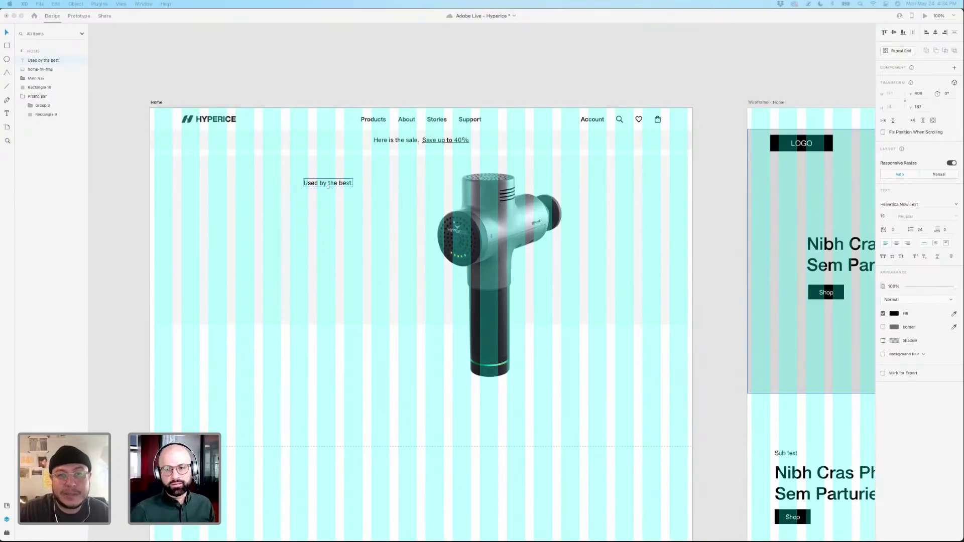
Set the tagline's font size to 24 and its character spacing to -20.
{"action": "double_click", "coordinate": [337, 183]}
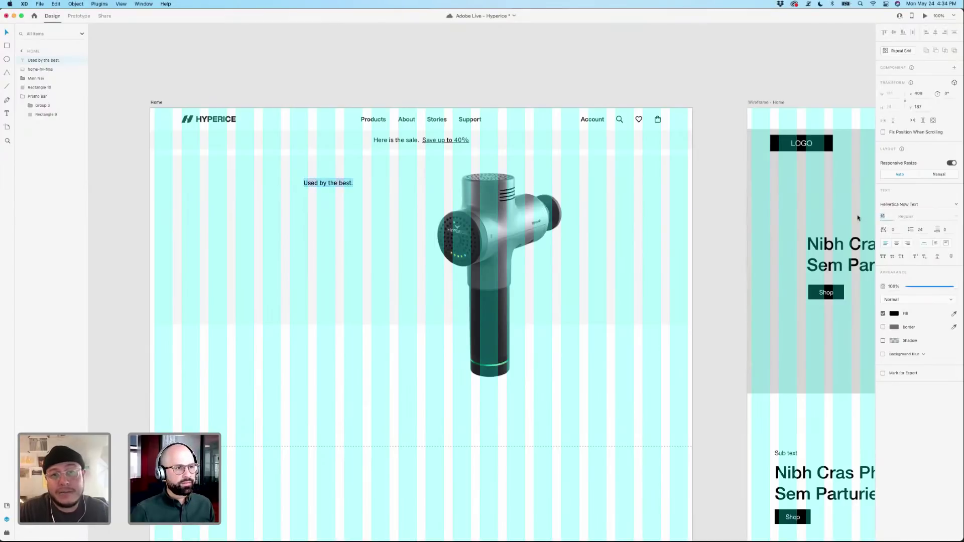
{"action": "type", "text": "24"}
{"action": "key", "text": "Return"}
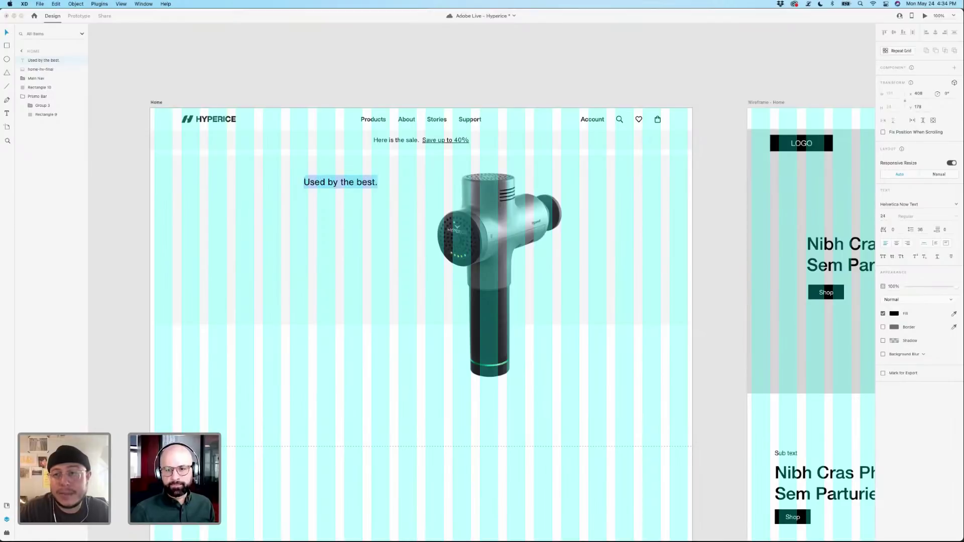
{"action": "left_click", "coordinate": [894, 229]}
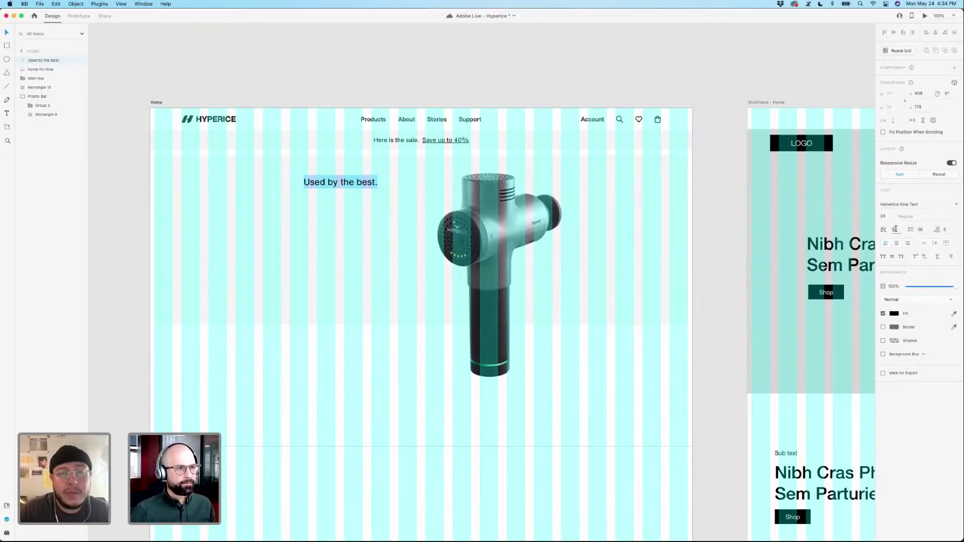
{"action": "type", "text": "-20"}
{"action": "key", "text": "Return"}
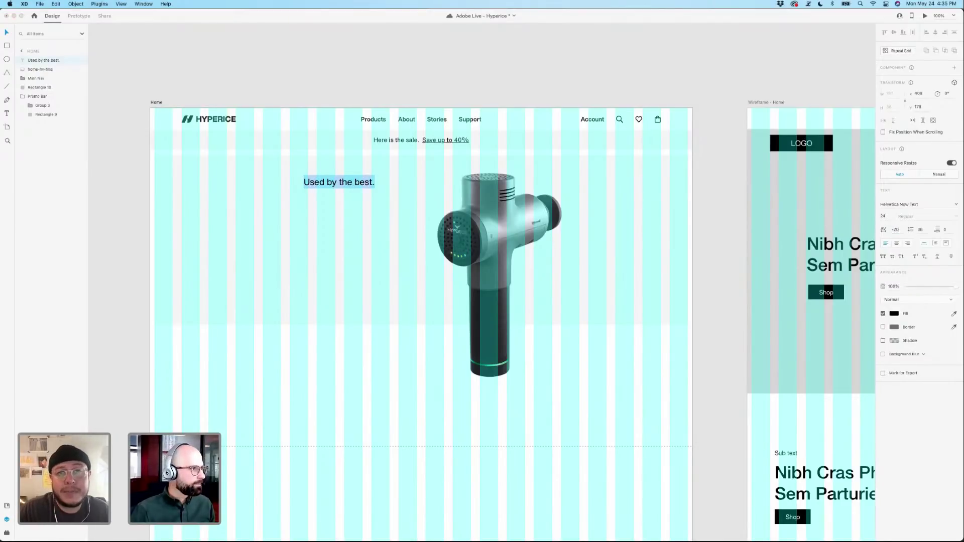
{"action": "key", "text": "Escape"}
{"action": "key", "text": "Escape"}
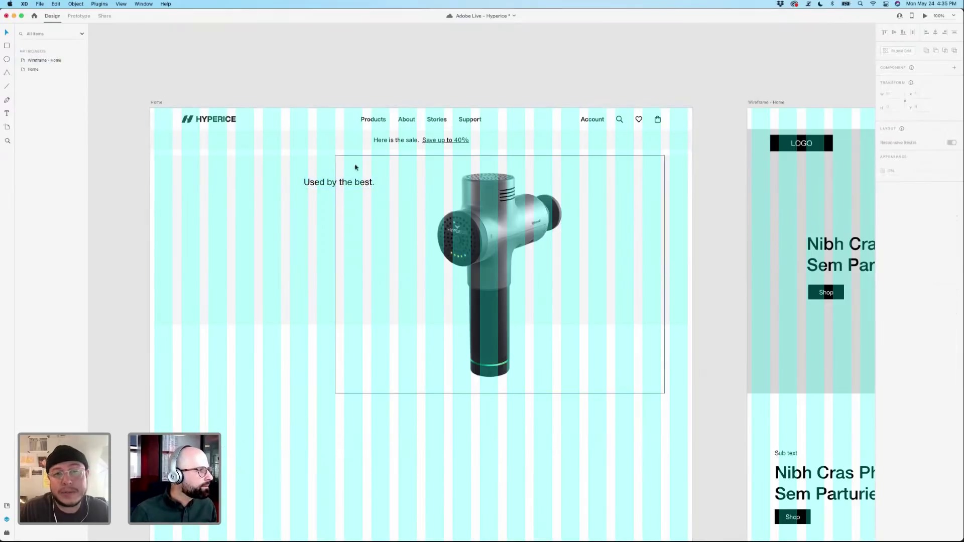
Move the tagline to the grid column at X 375, Y 180 and place a duplicate directly below it at Y 237.
{"action": "left_click_drag", "start_coordinate": [349, 181], "coordinate": [335, 183]}
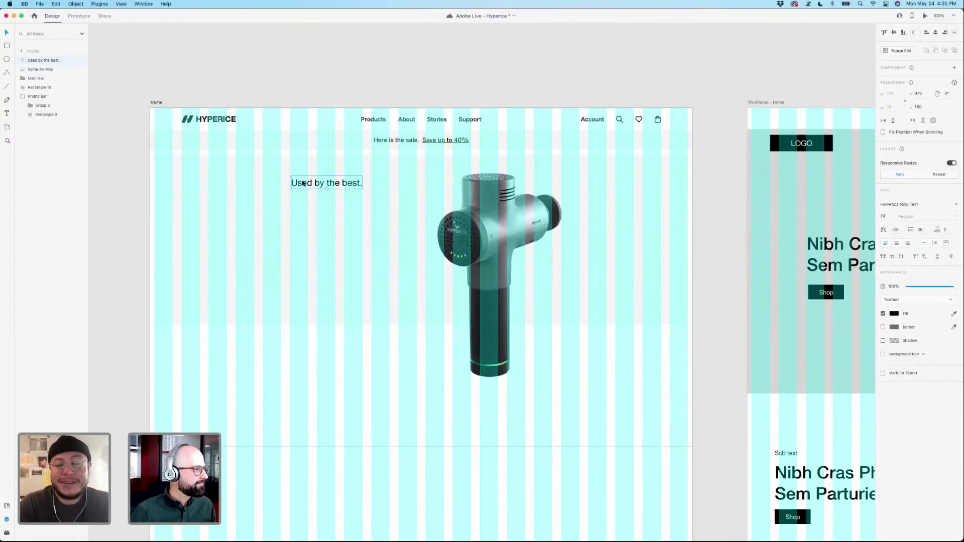
{"action": "left_click", "coordinate": [325, 44]}
{"action": "left_click_drag", "start_coordinate": [336, 187], "coordinate": [328, 207]}
Replace the duplicated tagline's text with the headline "The most advanced recovery device".
{"action": "double_click", "coordinate": [327, 207]}
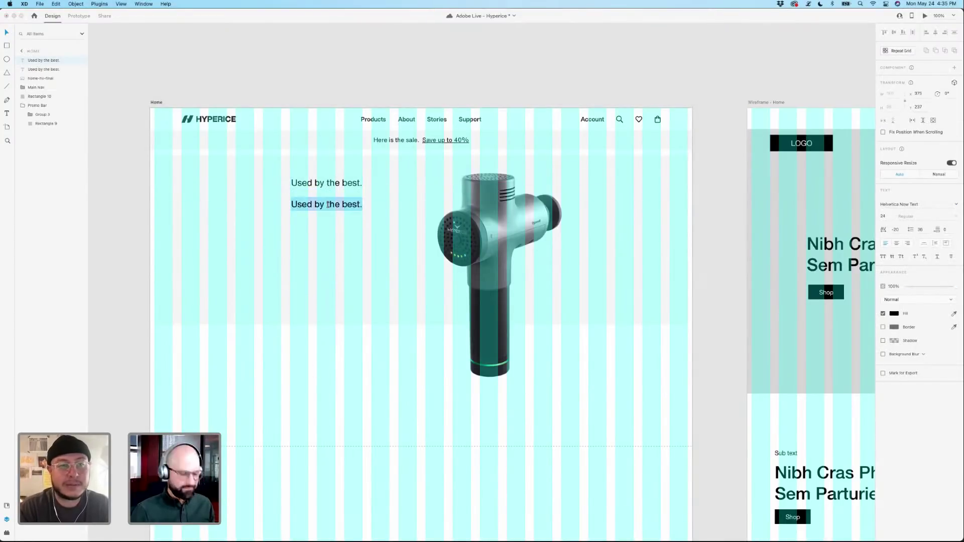
{"action": "type", "text": "The most "}
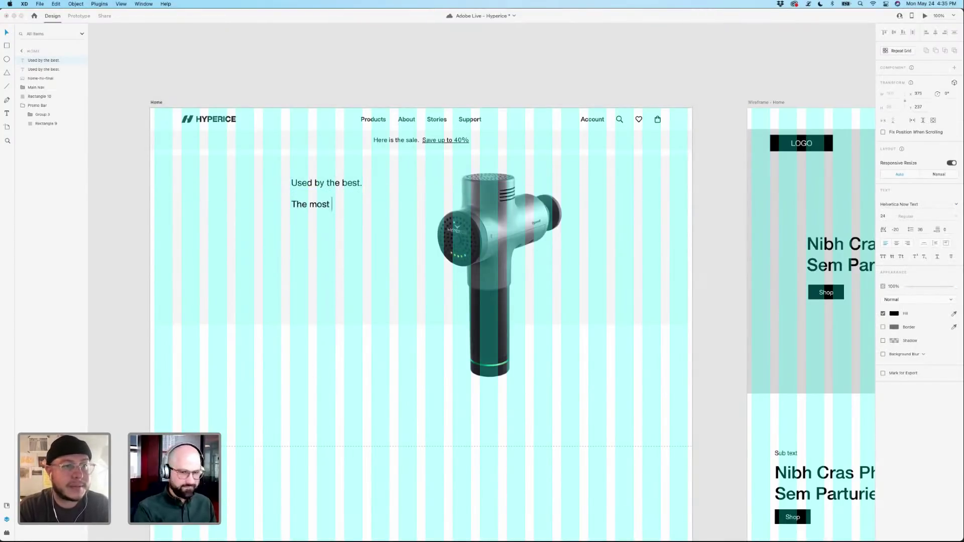
{"action": "type", "text": "advanced"}
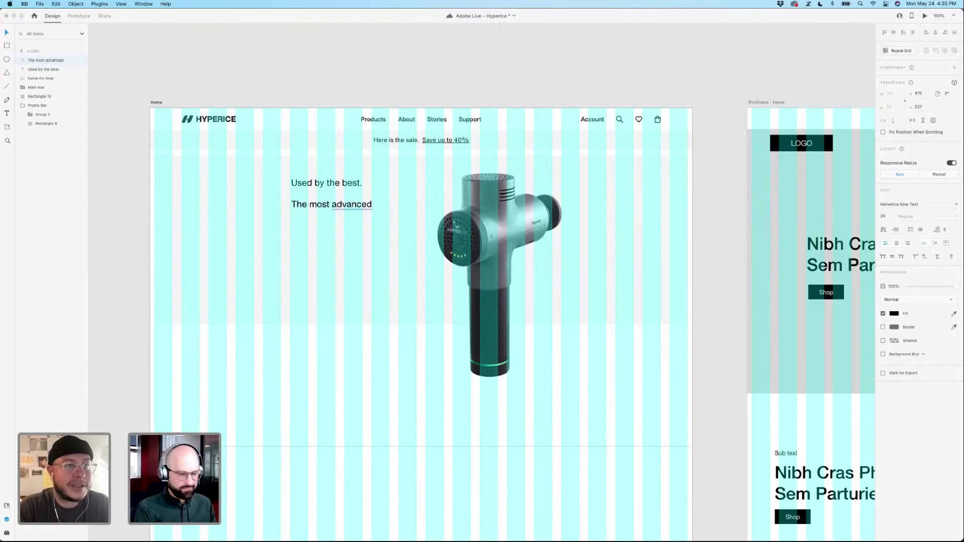
{"action": "type", "text": " recovery"}
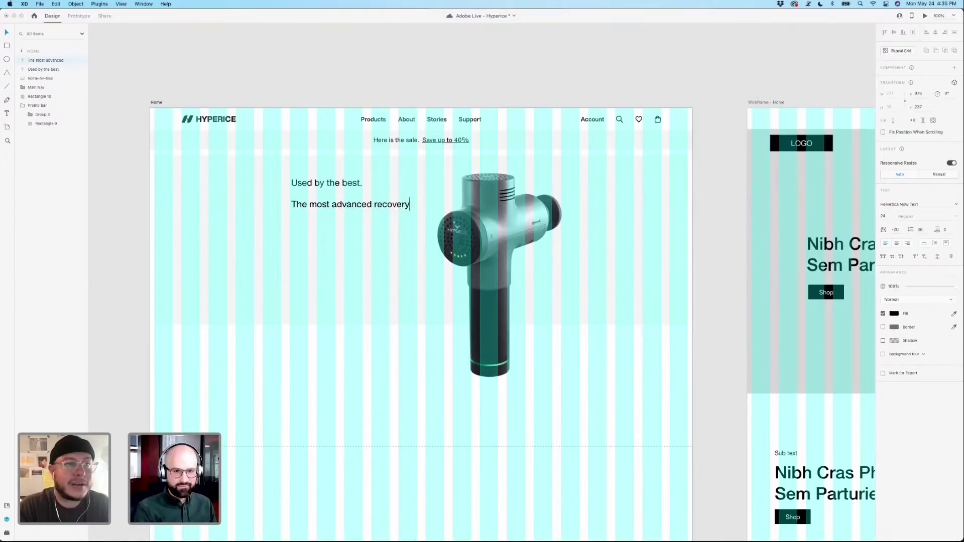
{"action": "type", "text": " device"}
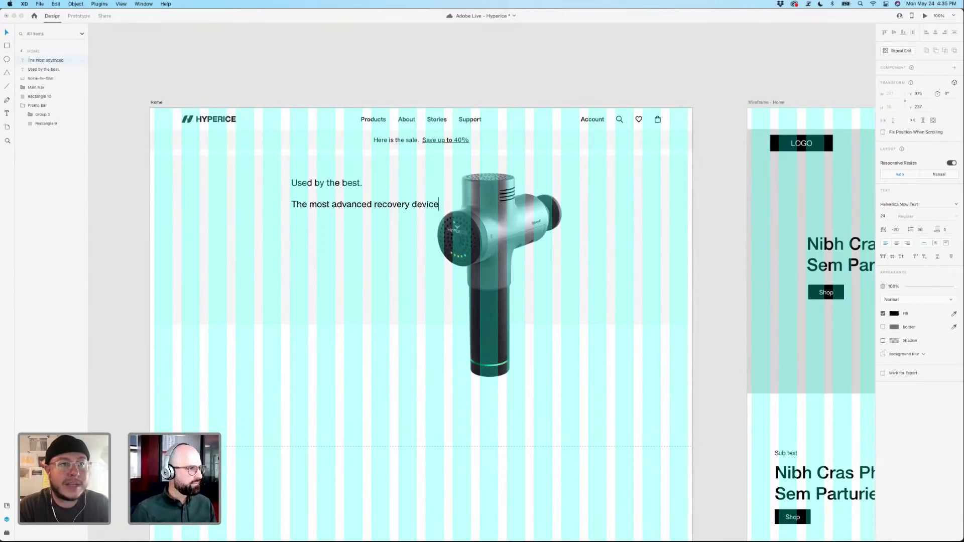
{"action": "key", "text": "Escape"}
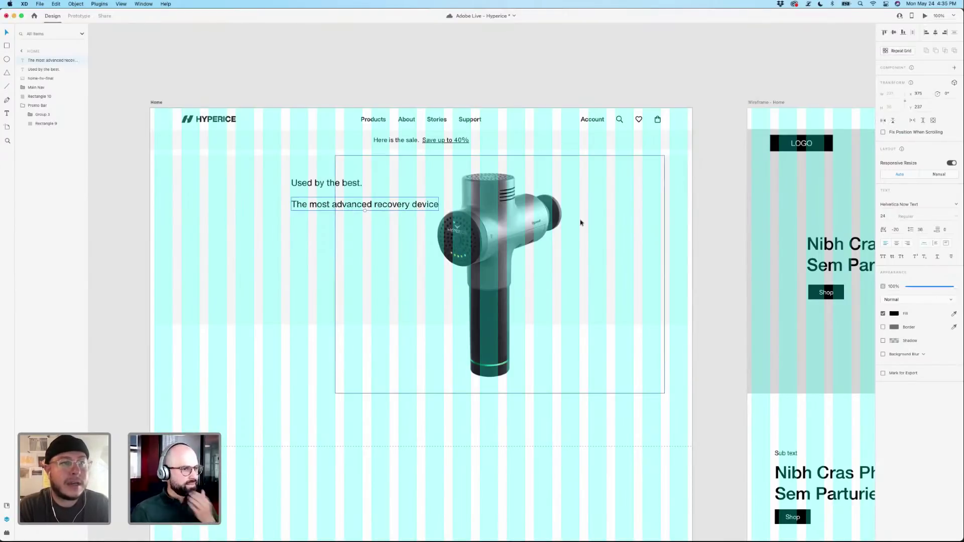
Change the headline's font to Helvetica Now Display in Bold.
{"action": "left_click", "coordinate": [949, 207]}
{"action": "scroll", "coordinate": [925, 218], "scroll_direction": "up", "scroll_amount": 1}
{"action": "left_click", "coordinate": [925, 216]}
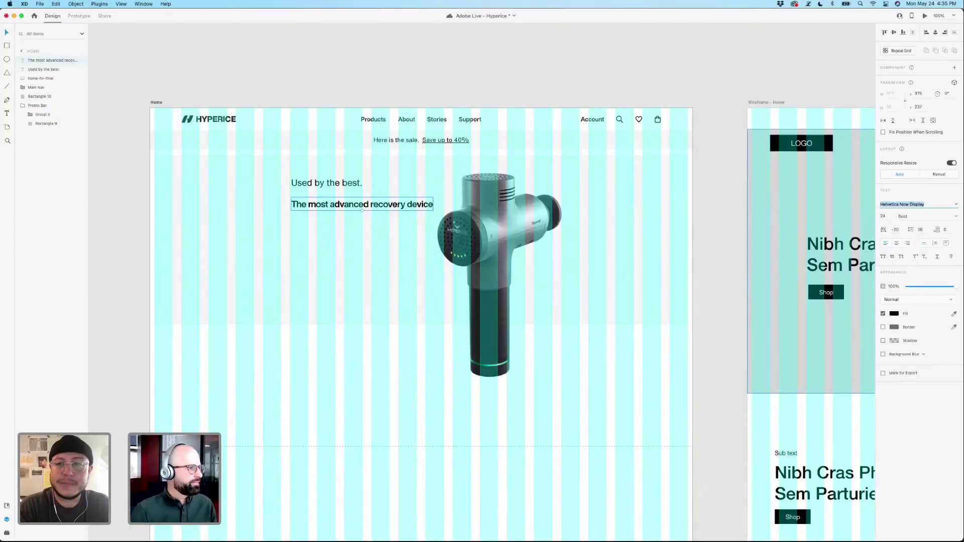
{"action": "key", "text": "Escape"}
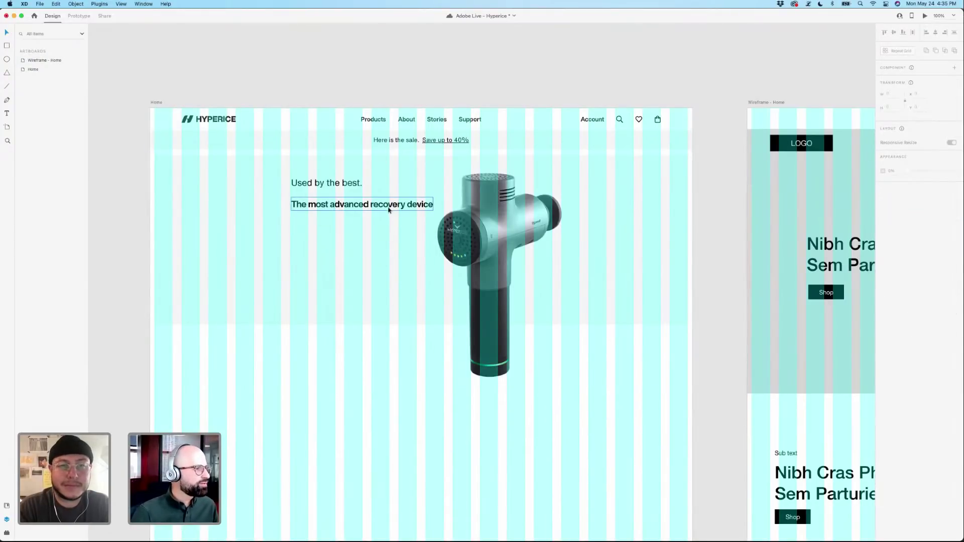
Move the headline up to Y 227 and make it a fixed-size text box about 197 high.
{"action": "left_click_drag", "start_coordinate": [388, 210], "coordinate": [389, 206]}
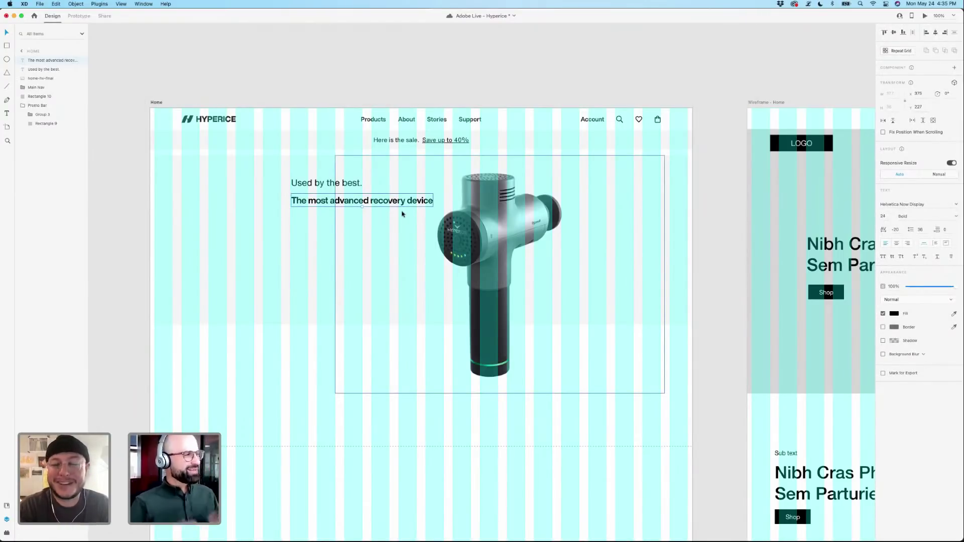
{"action": "left_click", "coordinate": [947, 245]}
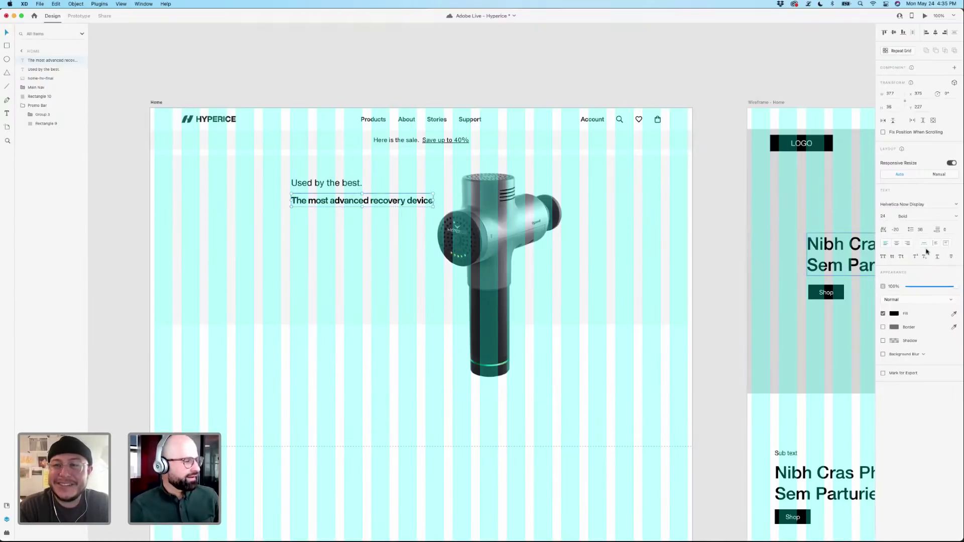
{"action": "left_click_drag", "start_coordinate": [362, 206], "coordinate": [362, 267]}
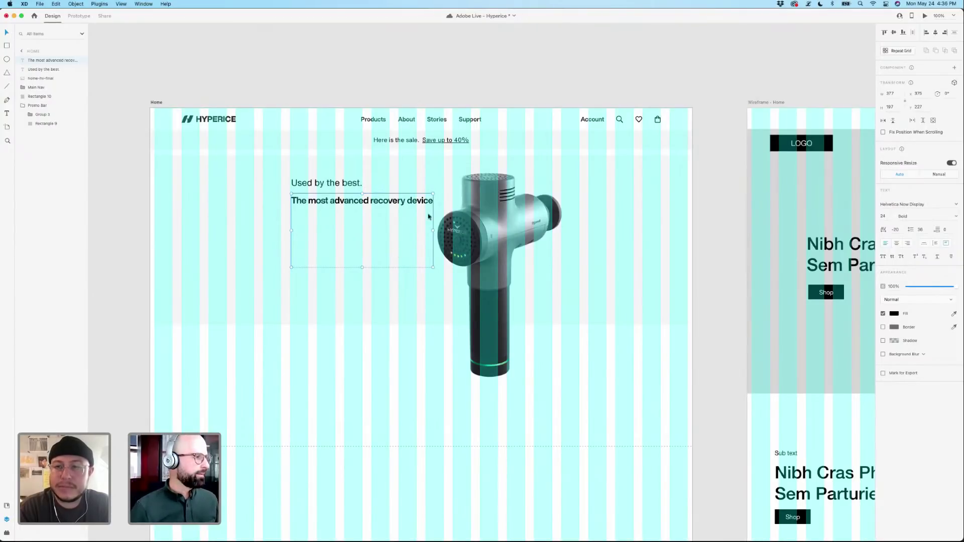
Enlarge the headline's font size to 42 so it wraps onto two lines.
{"action": "double_click", "coordinate": [413, 201]}
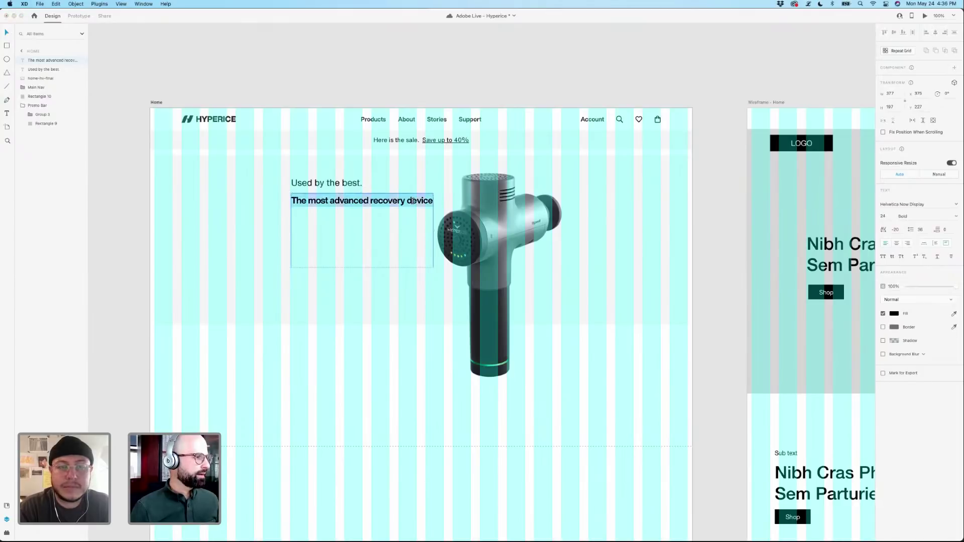
{"action": "key", "text": "super+shift+period"}
{"action": "key", "text": "super+shift+period"}
{"action": "key", "text": "super+shift+period"}
{"action": "key", "text": "super+shift+period"}
{"action": "key", "text": "super+shift+period"}
{"action": "key", "text": "super+shift+period"}
{"action": "key", "text": "super+shift+period"}
{"action": "key", "text": "super+shift+period"}
{"action": "key", "text": "super+shift+period"}
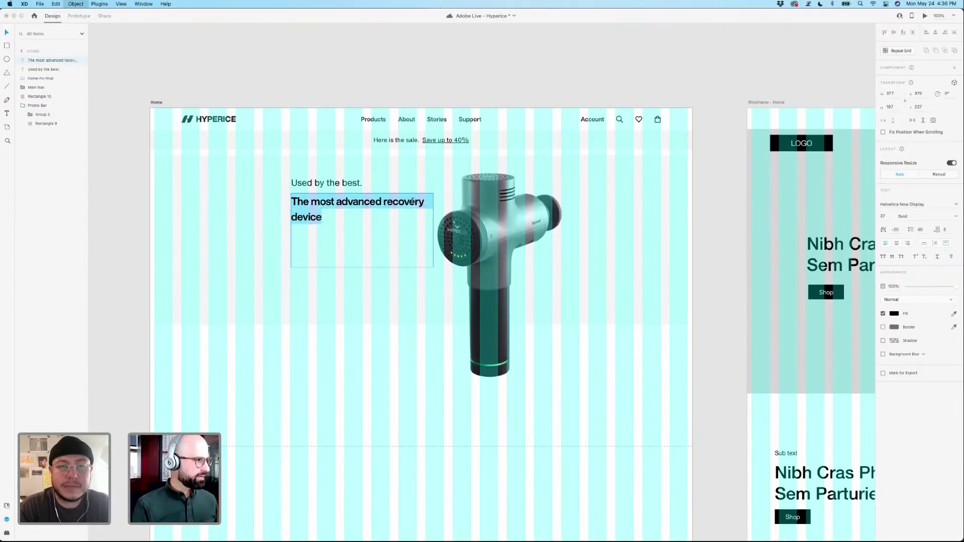
{"action": "key", "text": "super+shift+period"}
{"action": "key", "text": "super+shift+period"}
{"action": "key", "text": "super+shift+period"}
{"action": "key", "text": "super+shift+period"}
{"action": "key", "text": "super+shift+period"}
{"action": "key", "text": "super+shift+period"}
{"action": "key", "text": "super+shift+period"}
{"action": "key", "text": "super+shift+period"}
{"action": "key", "text": "super+shift+period"}
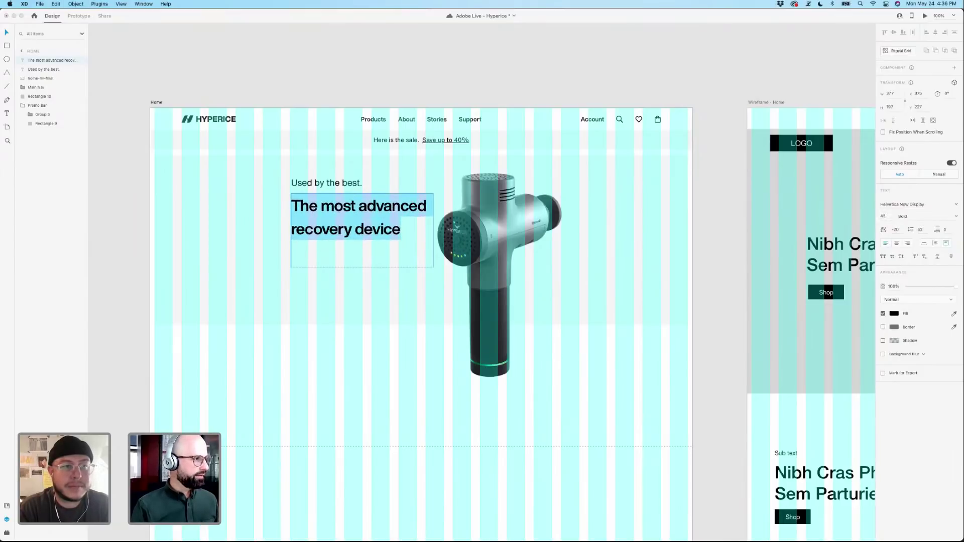
{"action": "key", "text": "Left"}
{"action": "left_click", "coordinate": [411, 230]}
{"action": "key", "text": "Escape"}
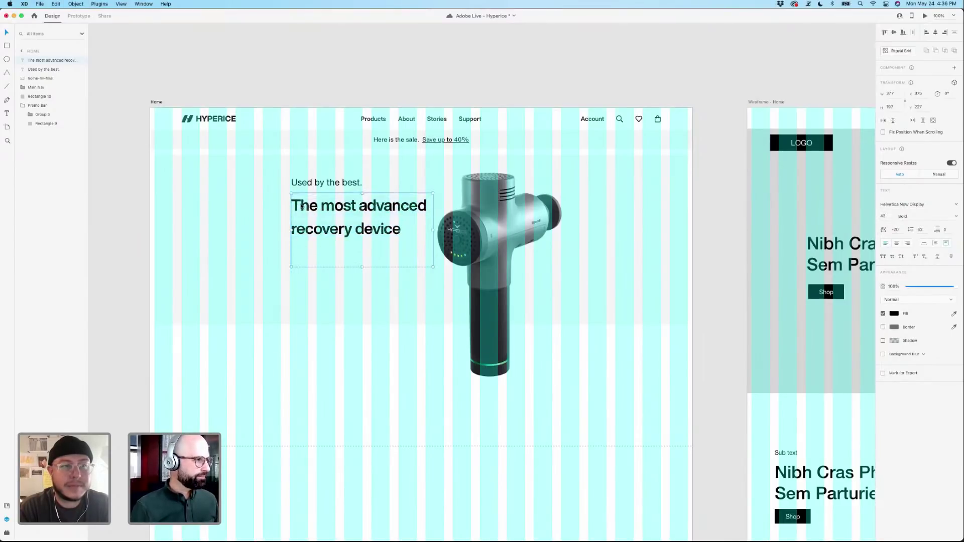
Set the headline's character spacing to 7 and widen its text box to about 396.
{"action": "double_click", "coordinate": [314, 205]}
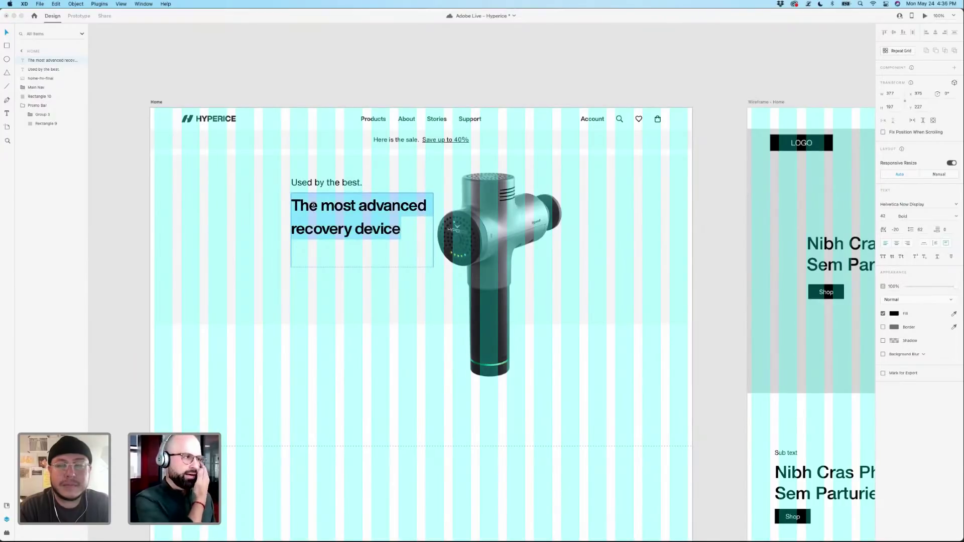
{"action": "key", "text": "Escape"}
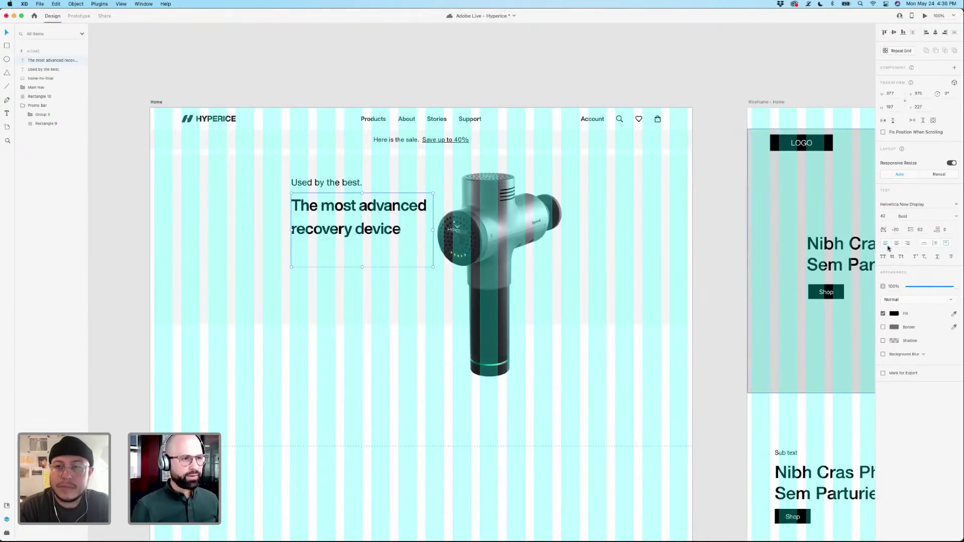
{"action": "left_click", "coordinate": [895, 229]}
{"action": "type", "text": "7"}
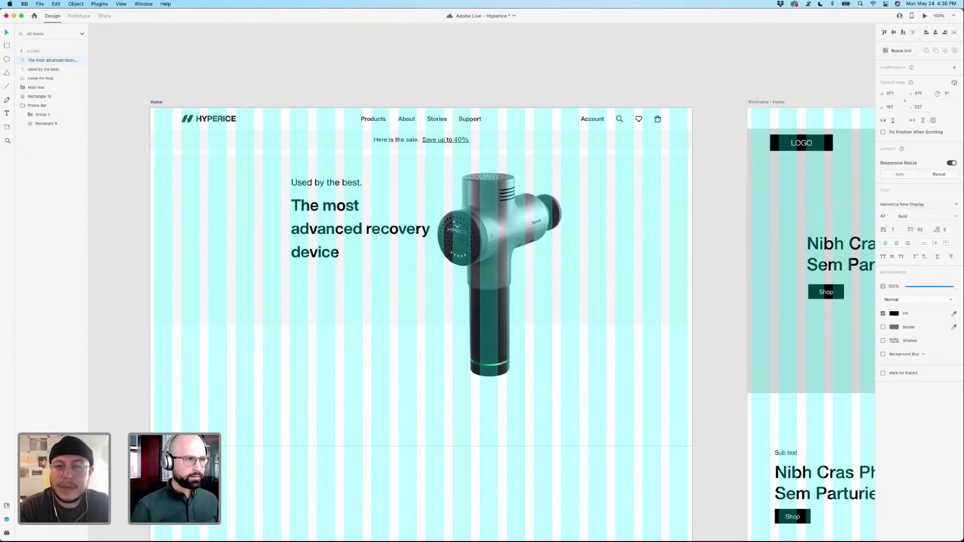
{"action": "key", "text": "Return"}
{"action": "left_click_drag", "start_coordinate": [435, 230], "coordinate": [440, 229]}
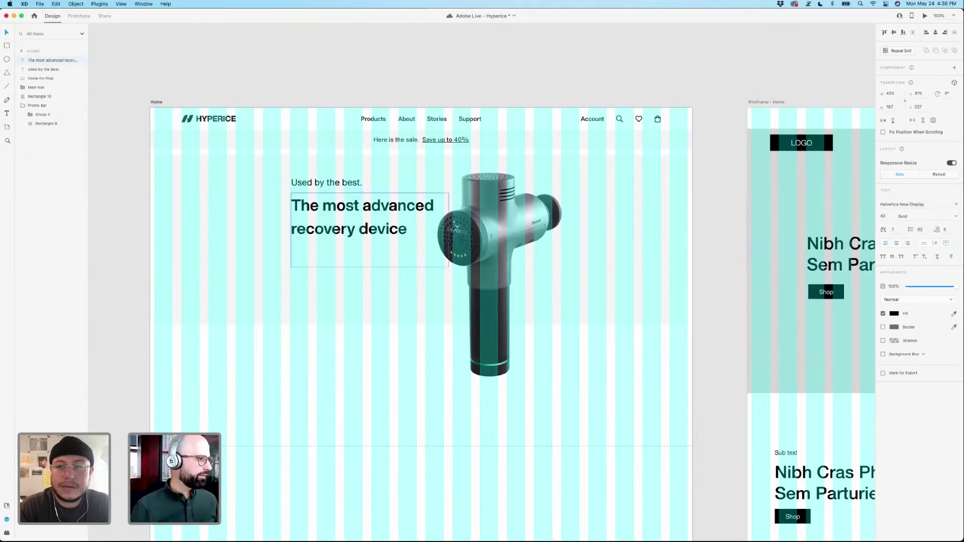
Set the headline's line spacing to 50 and fit the text box's height to its two lines.
{"action": "double_click", "coordinate": [397, 225]}
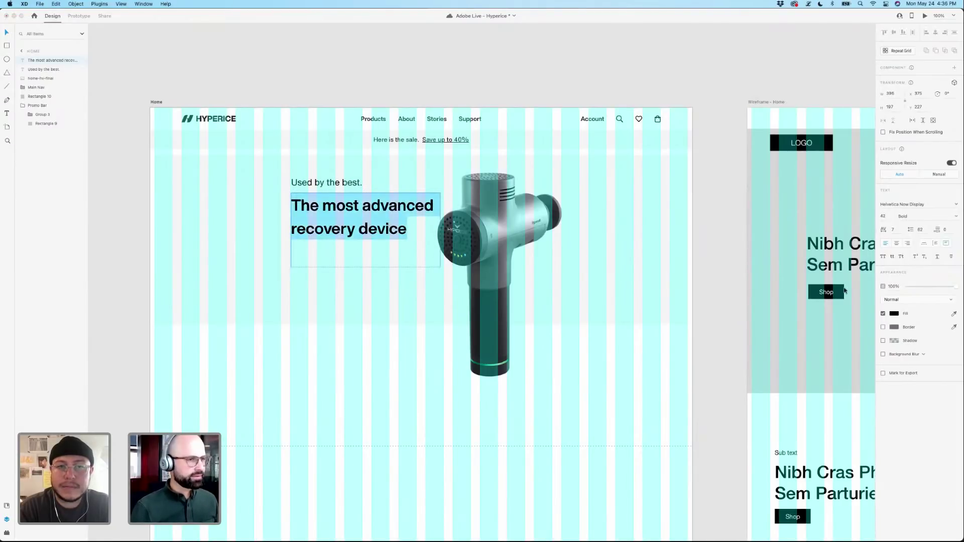
{"action": "left_click", "coordinate": [924, 231]}
{"action": "type", "text": "50"}
{"action": "key", "text": "Return"}
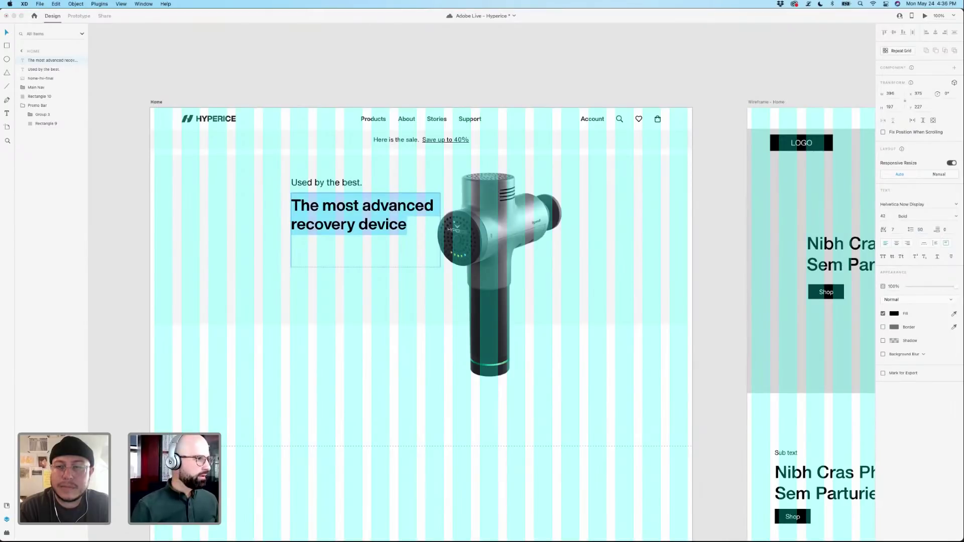
{"action": "key", "text": "Escape"}
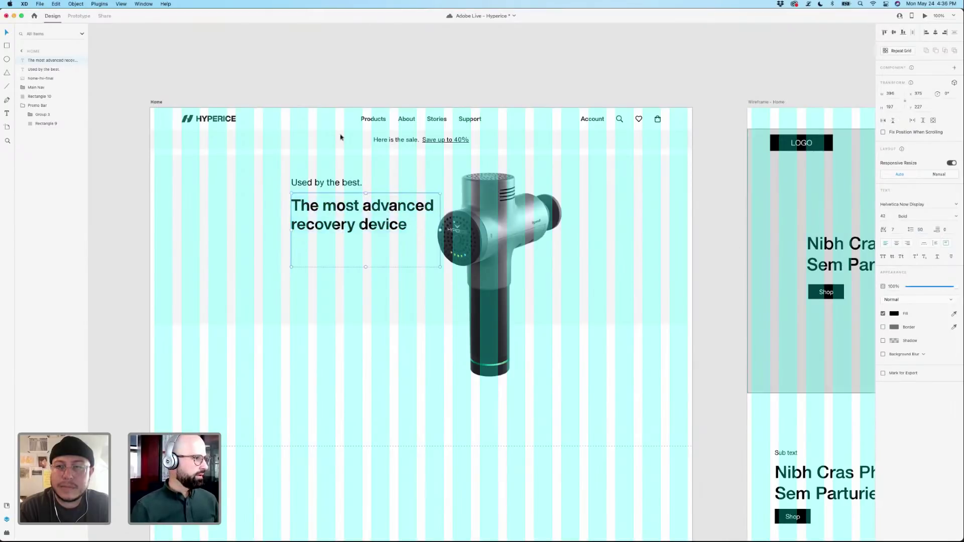
{"action": "double_click", "coordinate": [366, 267]}
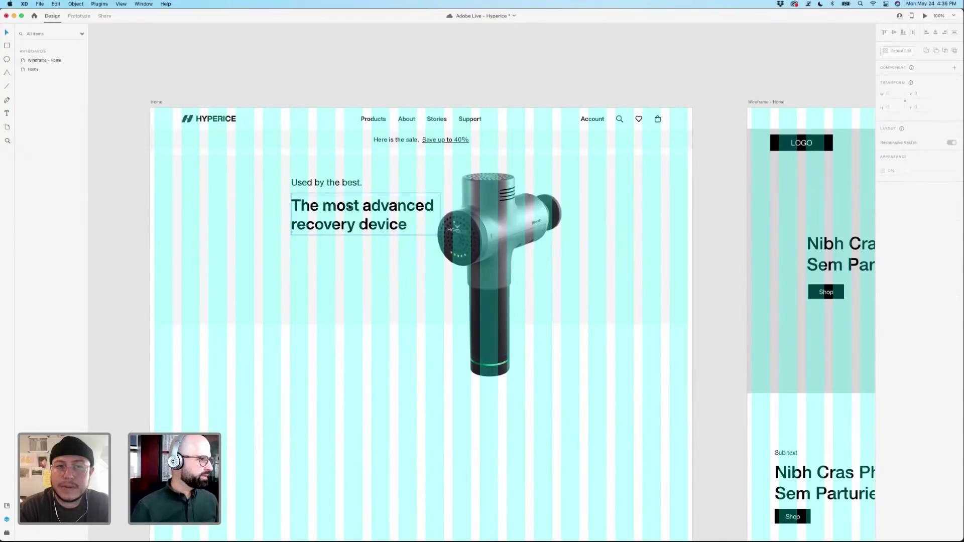
Move the headline up closer beneath the tagline, to Y 215.
{"action": "left_click_drag", "start_coordinate": [349, 210], "coordinate": [349, 204]}
{"action": "left_click", "coordinate": [366, 63]}
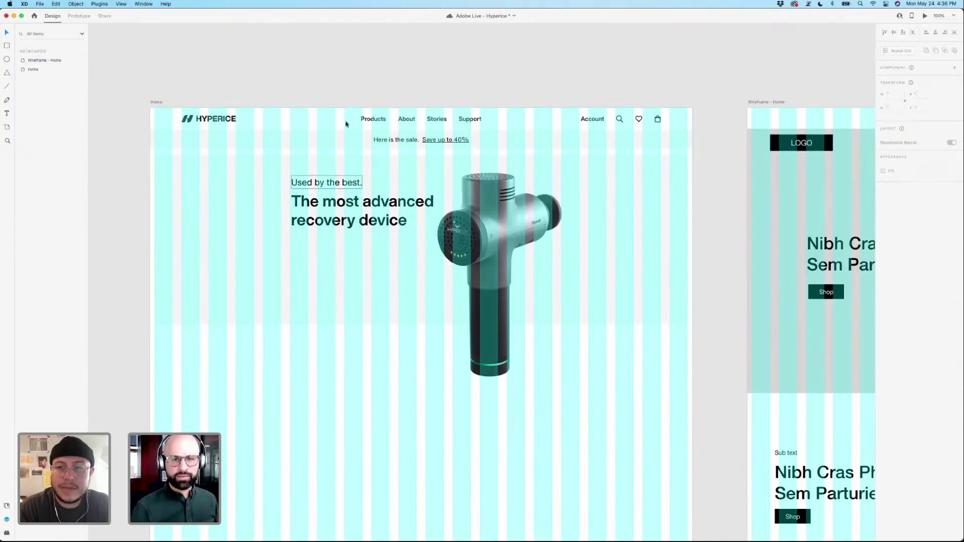
{"action": "left_click", "coordinate": [365, 213]}
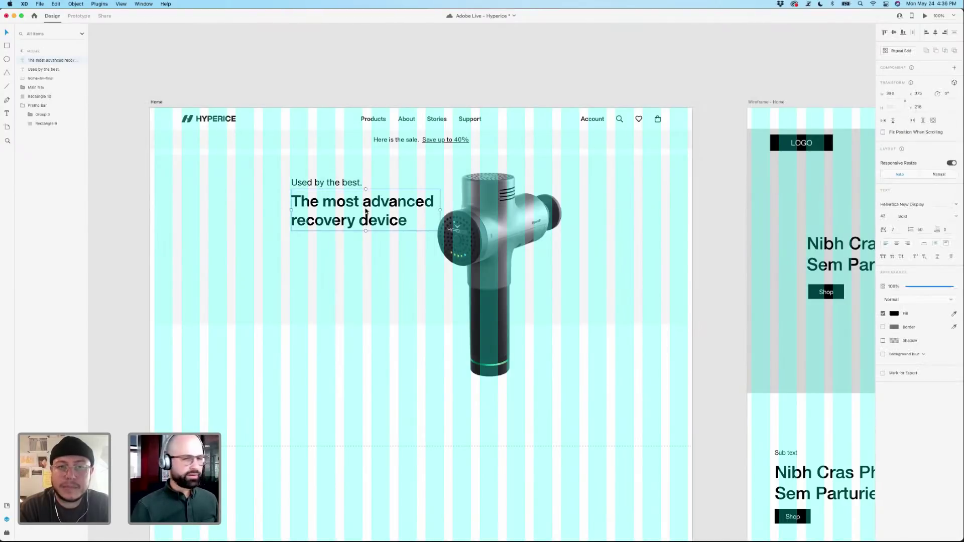
{"action": "left_click", "coordinate": [357, 71]}
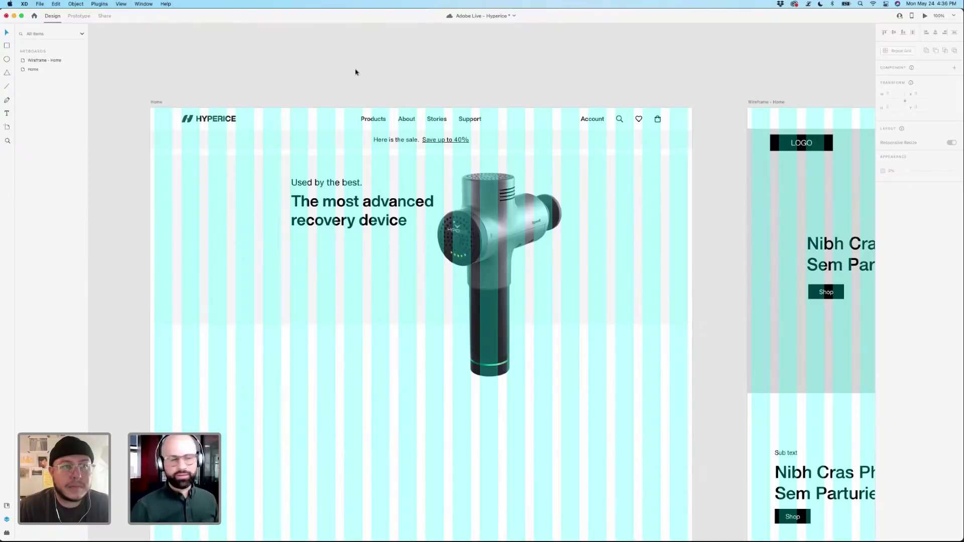
{"action": "scroll", "coordinate": [355, 151], "scroll_direction": "right", "scroll_amount": 1}
{"action": "left_click", "coordinate": [356, 200]}
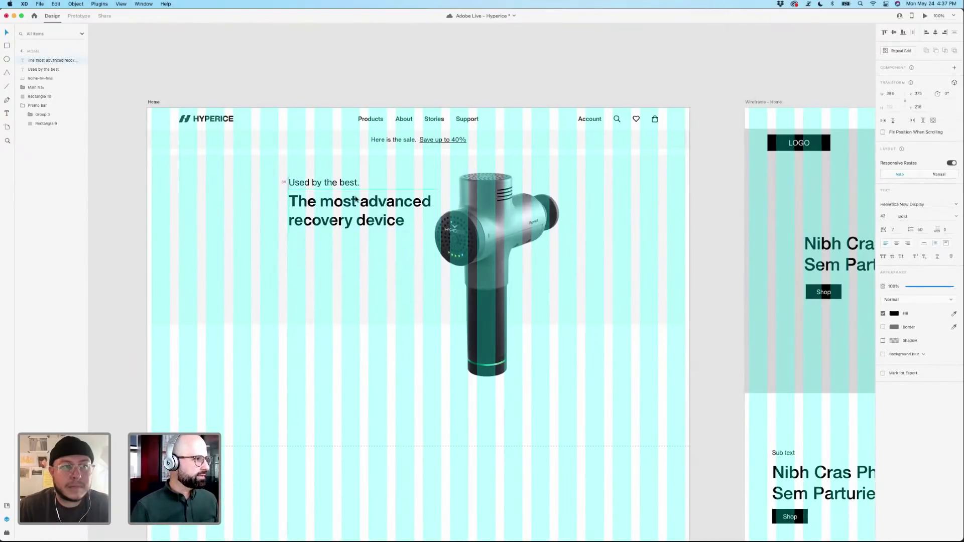
{"action": "left_click_drag", "start_coordinate": [361, 208], "coordinate": [361, 209]}
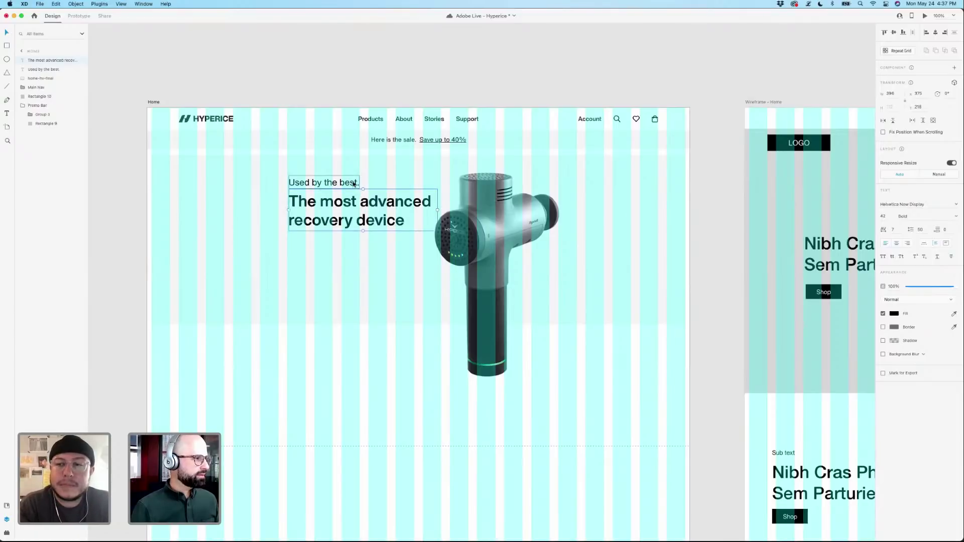
{"action": "key", "text": "alt"}
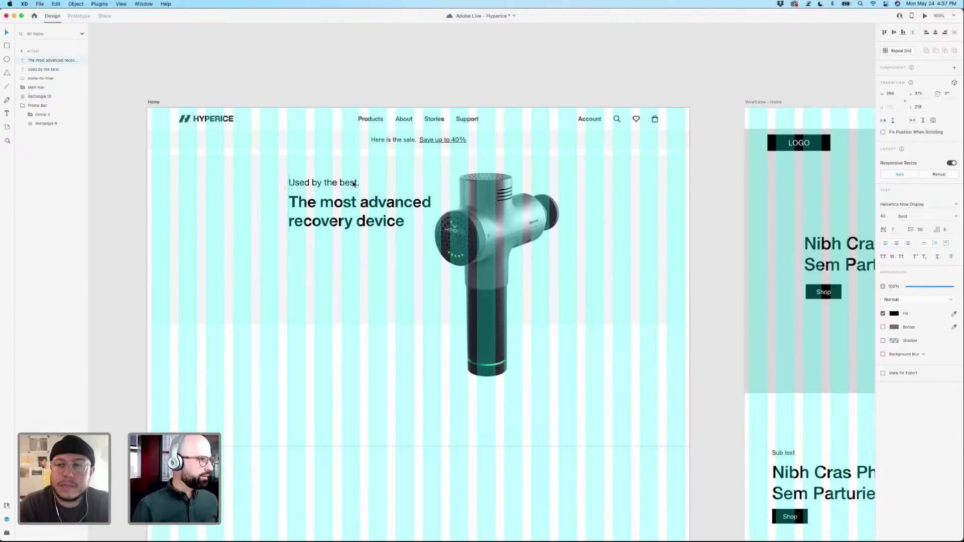
{"action": "key", "text": "Up"}
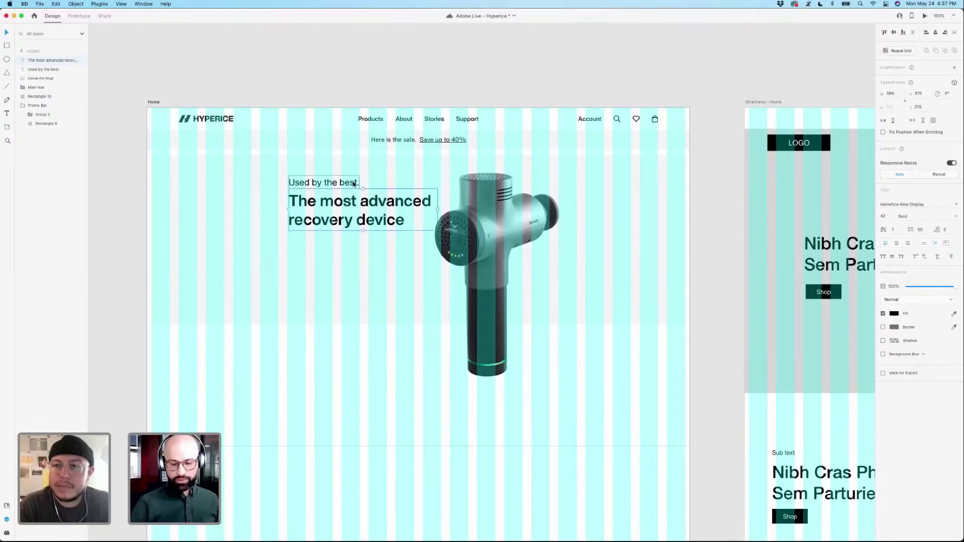
{"action": "left_click", "coordinate": [323, 75]}
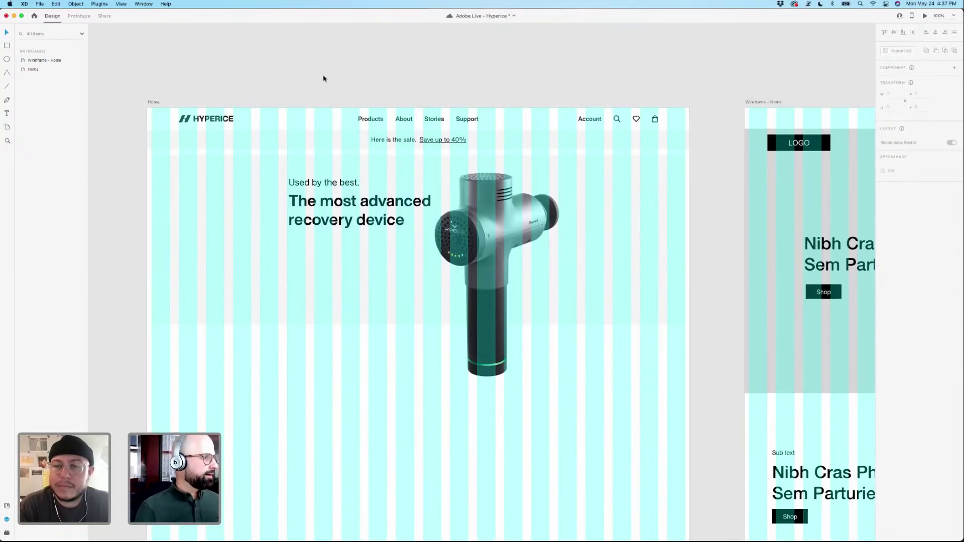
Shift the product image horizontally away from the headline to X 540 and save the document.
{"action": "left_click_drag", "start_coordinate": [453, 225], "coordinate": [469, 225]}
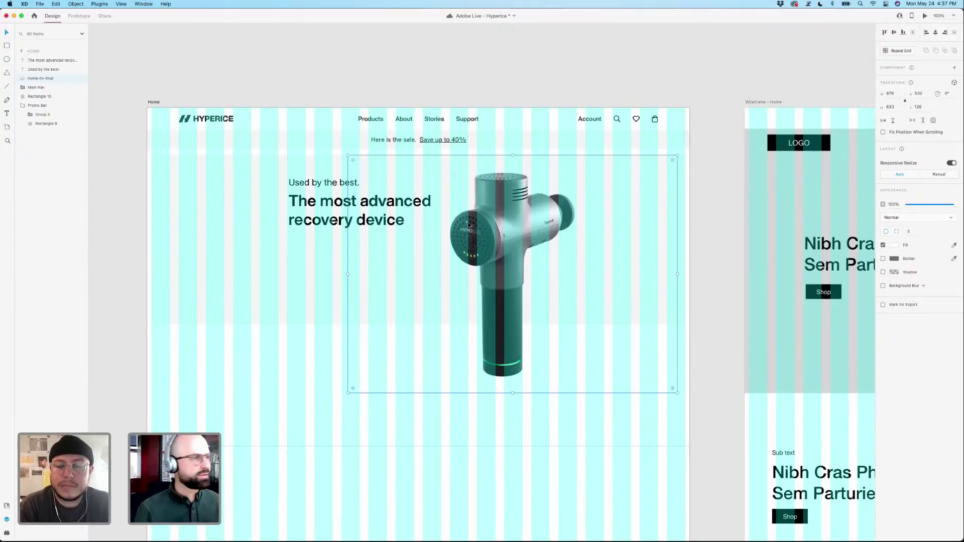
{"action": "key", "text": "shift+Left"}
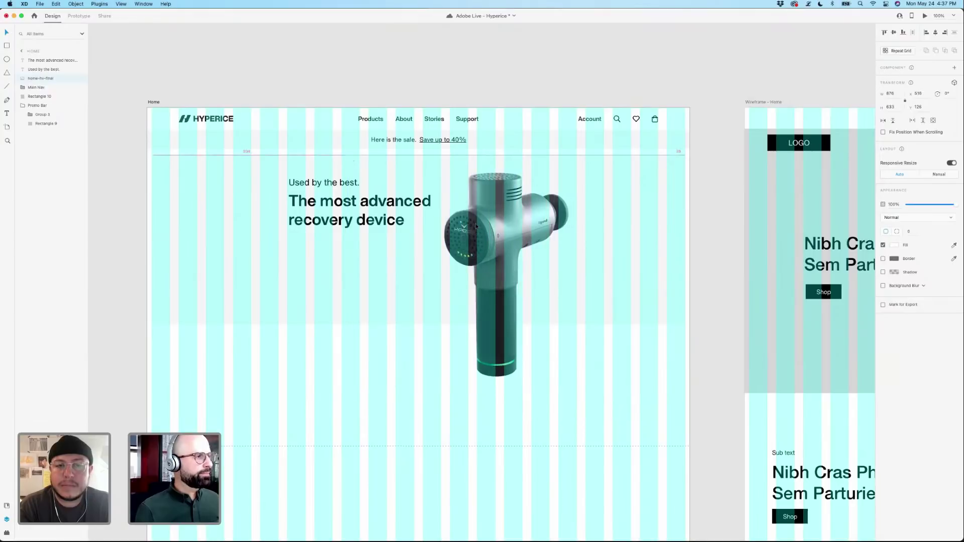
{"action": "left_click_drag", "start_coordinate": [477, 225], "coordinate": [485, 225]}
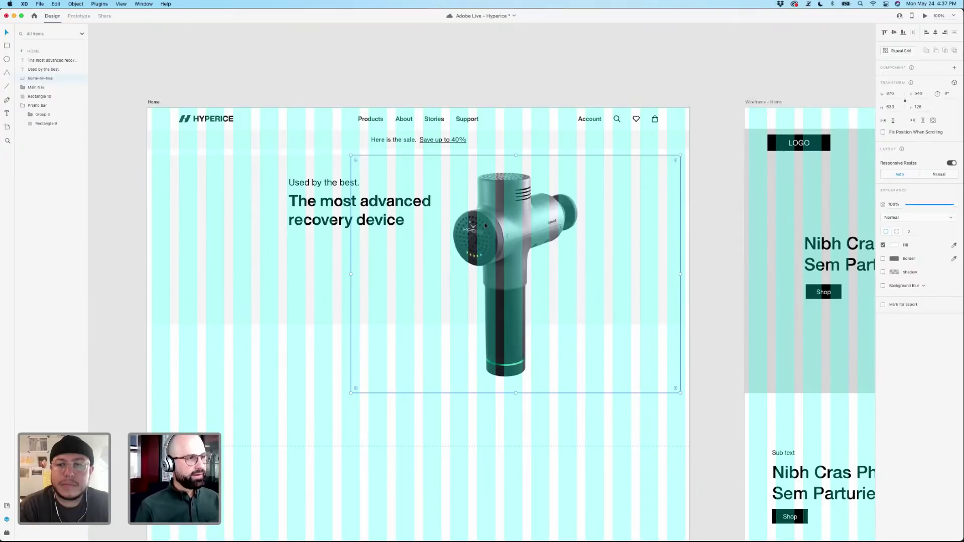
{"action": "key", "text": "super+s"}
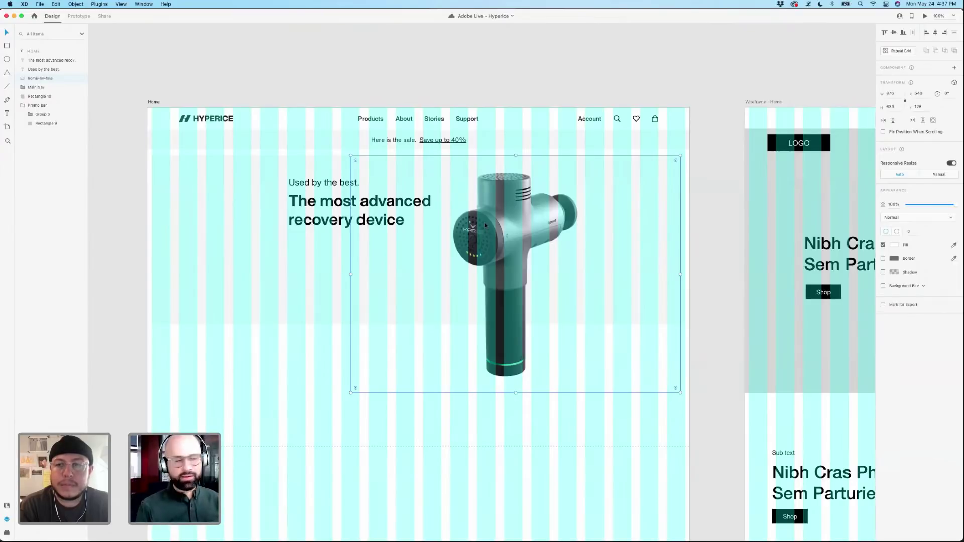
{"action": "key", "text": "Escape"}
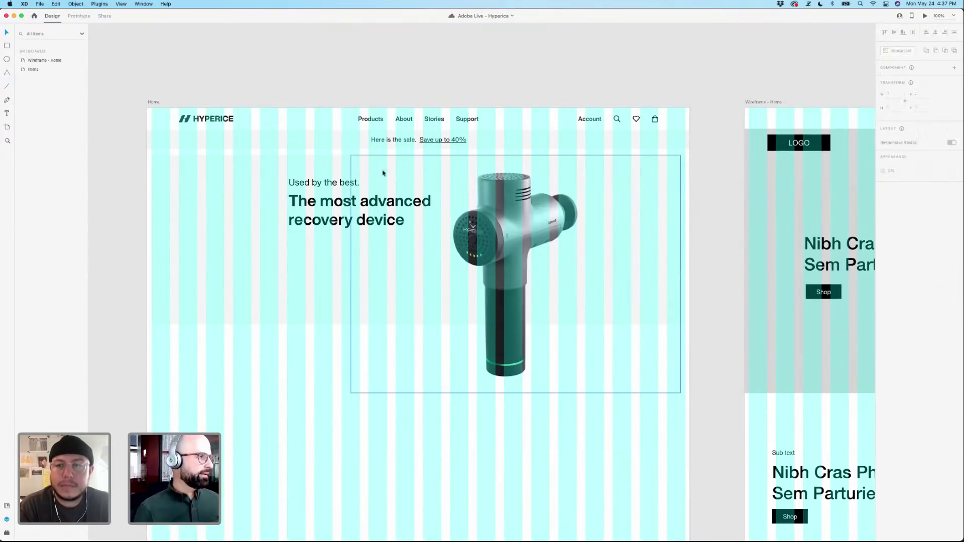
Move the tagline and headline together down to Y 182 and nudge them 3 px left.
{"action": "left_click", "coordinate": [344, 185]}
{"action": "left_click", "coordinate": [355, 209], "text": "shift"}
{"action": "key", "text": "shift+Down"}
{"action": "key", "text": "Up"}
{"action": "key", "text": "Up"}
{"action": "key", "text": "Up"}
{"action": "key", "text": "Up"}
{"action": "key", "text": "Up"}
{"action": "key", "text": "Up"}
{"action": "key", "text": "Up"}
{"action": "key", "text": "Up"}
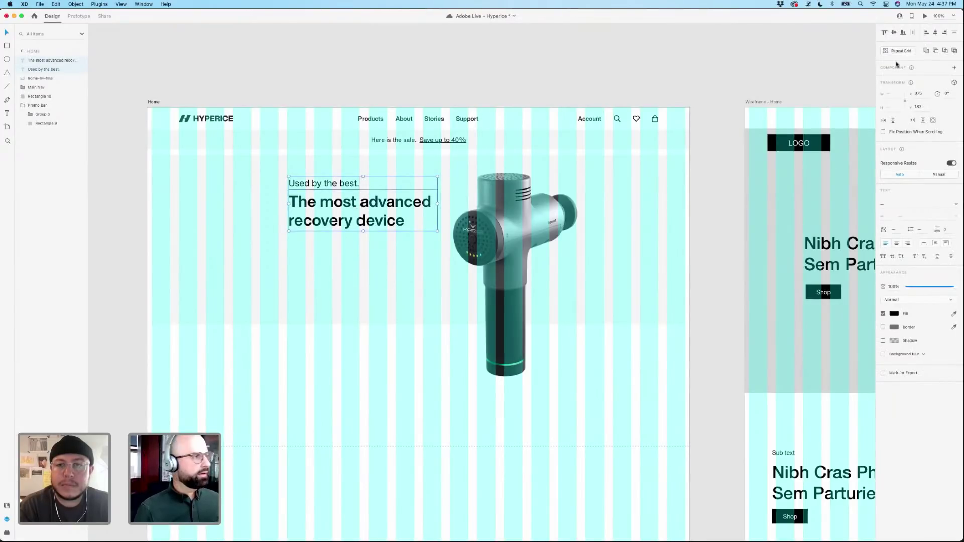
{"action": "key", "text": "Left"}
{"action": "key", "text": "Left"}
{"action": "key", "text": "Left"}
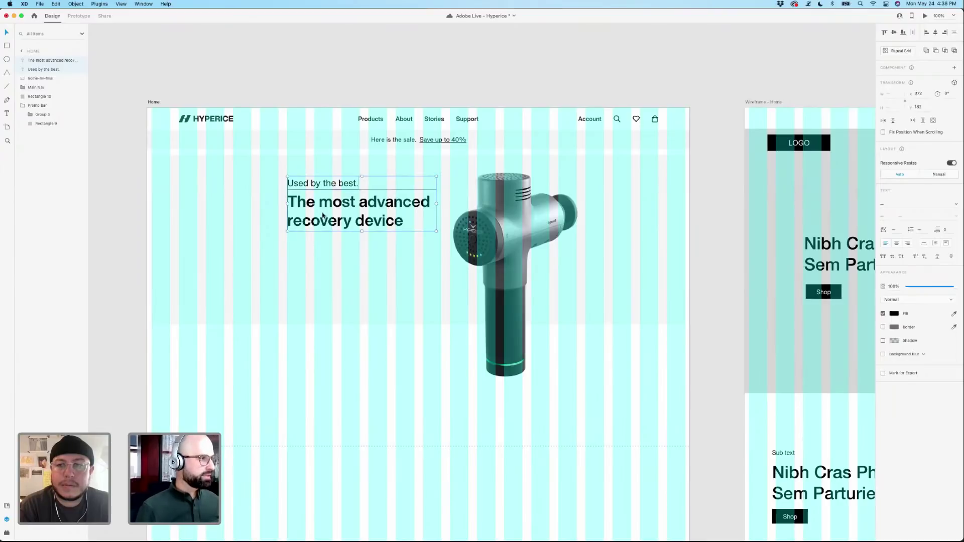
{"action": "left_click", "coordinate": [382, 91]}
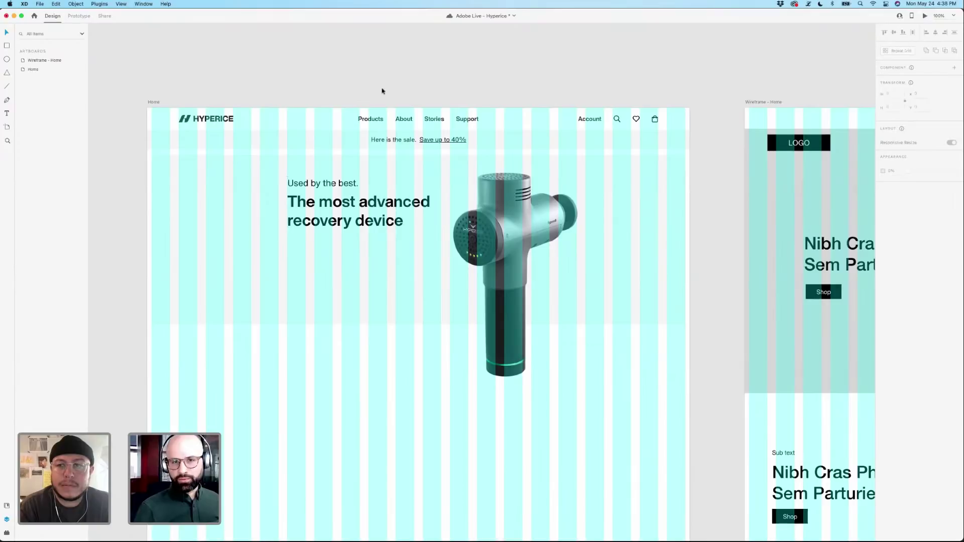
Duplicate the hero background rectangle and use the copy as a mask on the product image.
{"action": "left_click", "coordinate": [528, 225]}
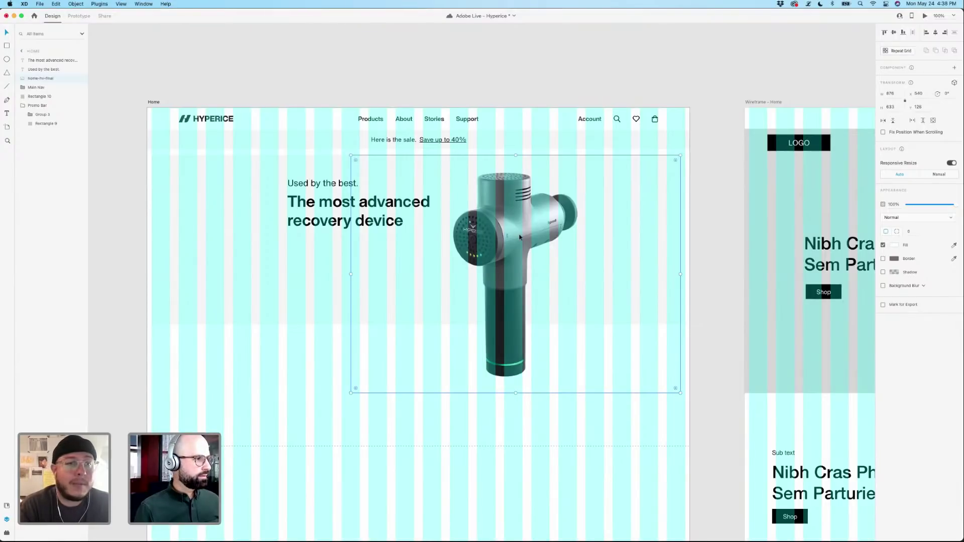
{"action": "left_click", "coordinate": [232, 207]}
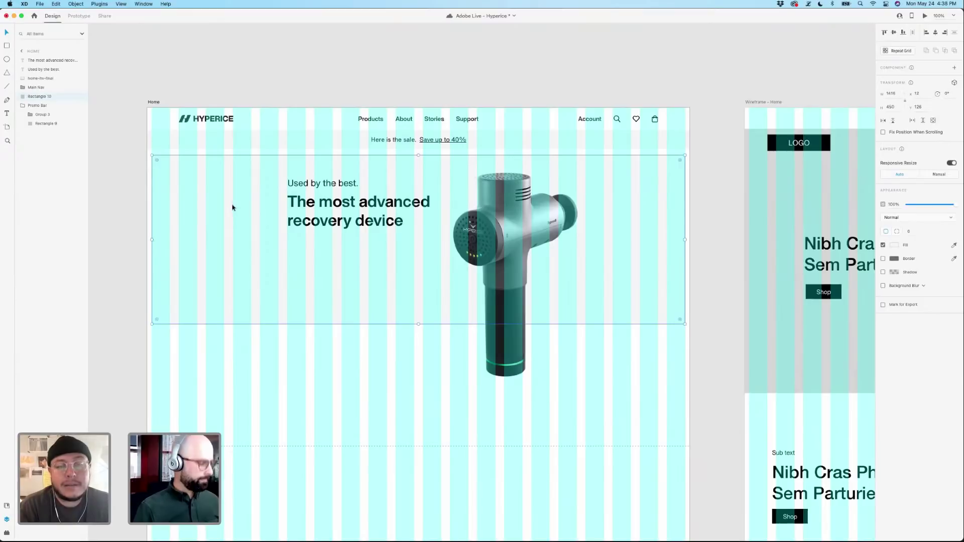
{"action": "key", "text": "super+c"}
{"action": "key", "text": "super+v"}
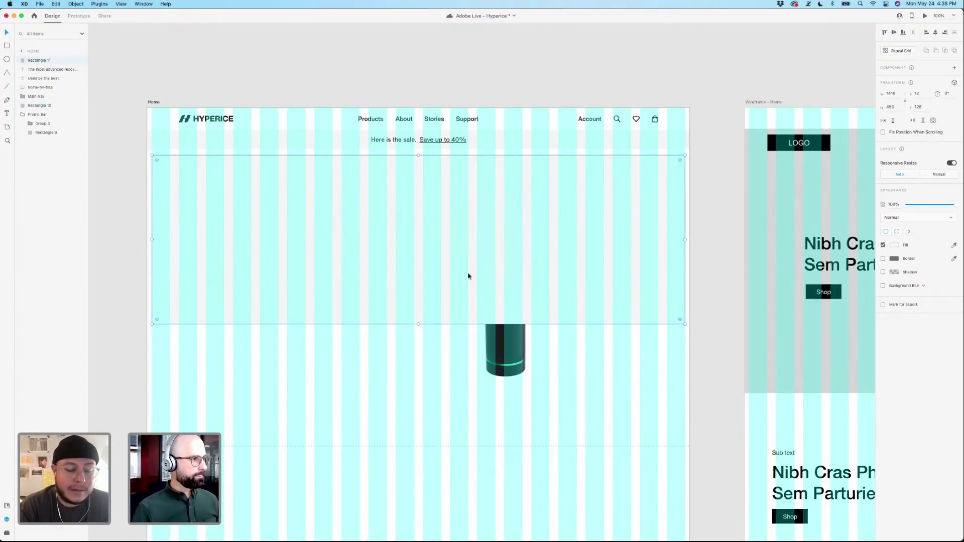
{"action": "left_click", "coordinate": [456, 217], "text": "shift"}
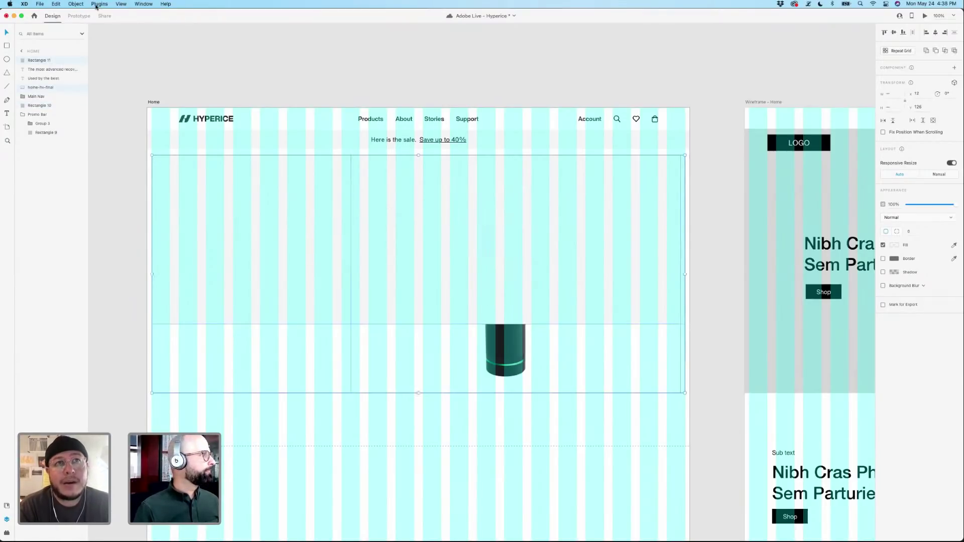
{"action": "left_click", "coordinate": [79, 4]}
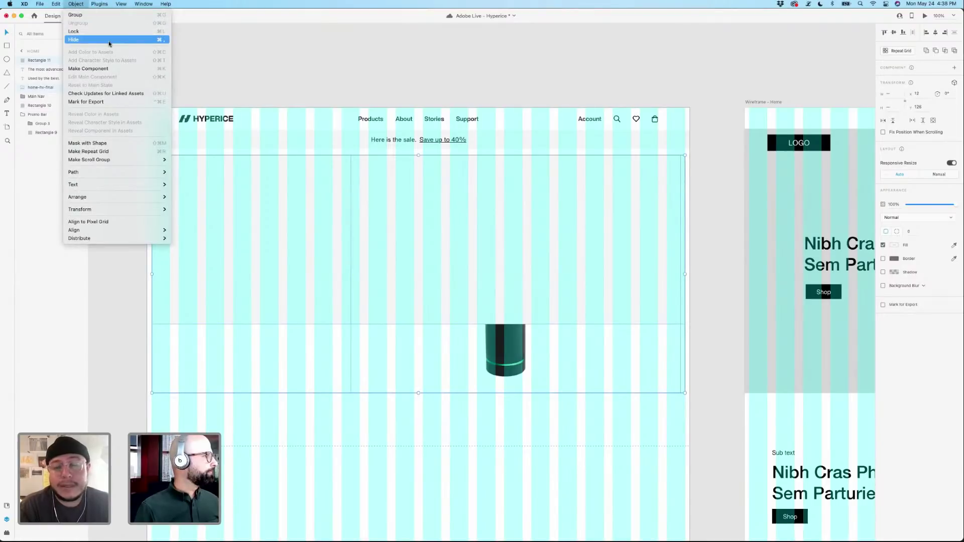
{"action": "left_click", "coordinate": [108, 144]}
{"action": "left_click", "coordinate": [481, 67]}
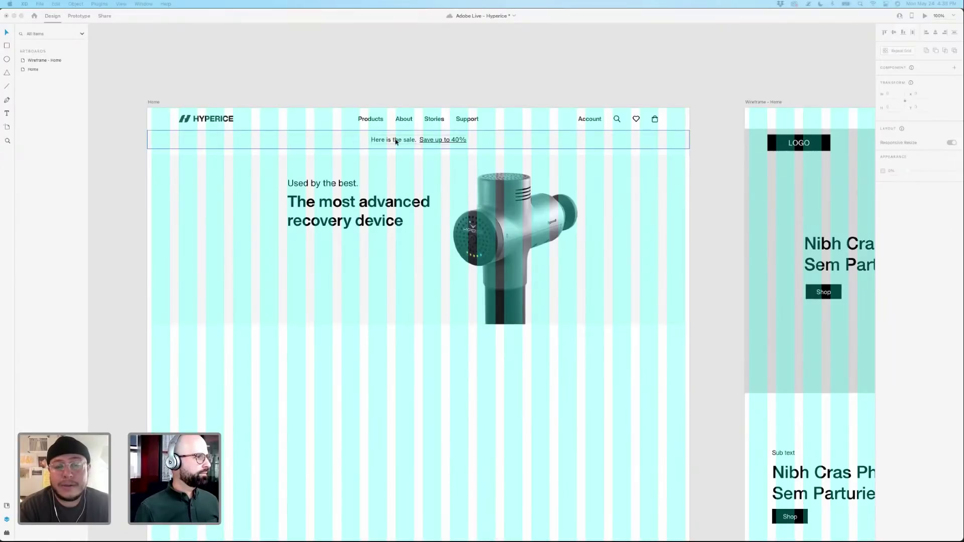
Add a text object below the hero area and fill it with generated lorem ipsum placeholder text starting "Integer posuere erat".
{"action": "left_click", "coordinate": [296, 350]}
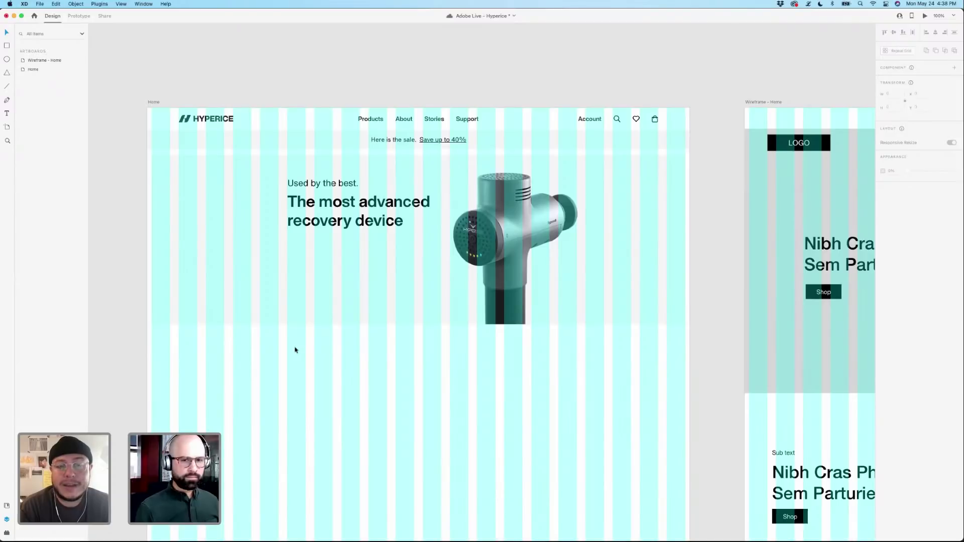
{"action": "left_click_drag", "start_coordinate": [291, 344], "coordinate": [341, 367]}
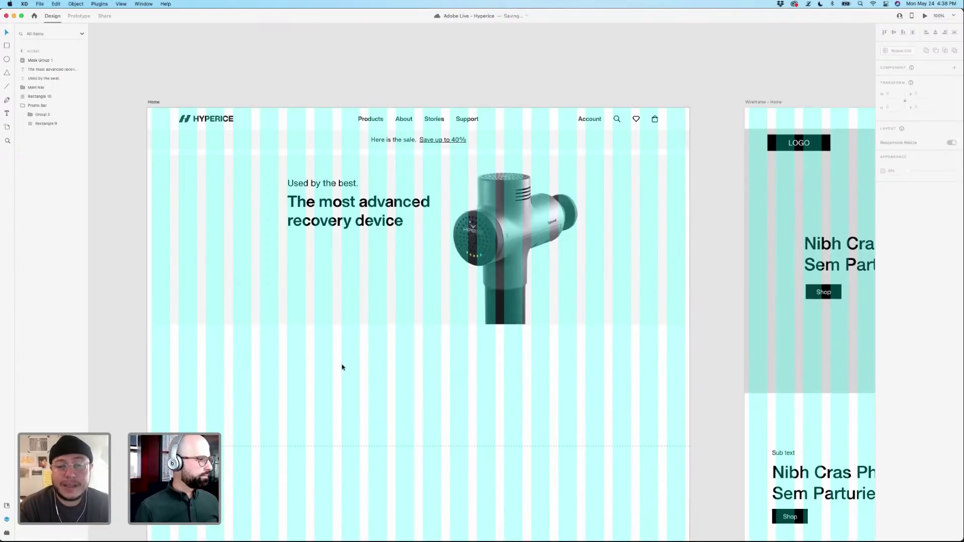
{"action": "key", "text": "t"}
{"action": "left_click", "coordinate": [283, 341]}
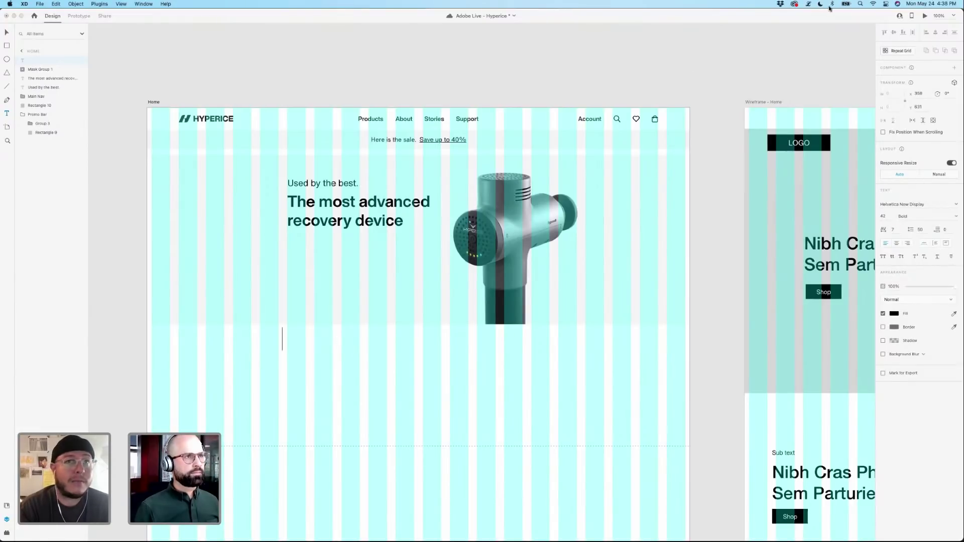
{"action": "left_click", "coordinate": [808, 4]}
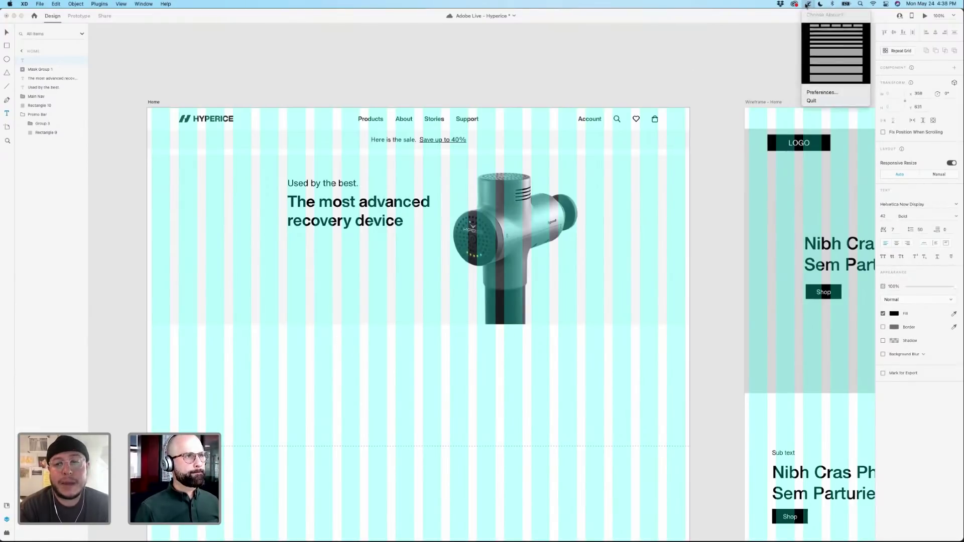
{"action": "left_click", "coordinate": [822, 39]}
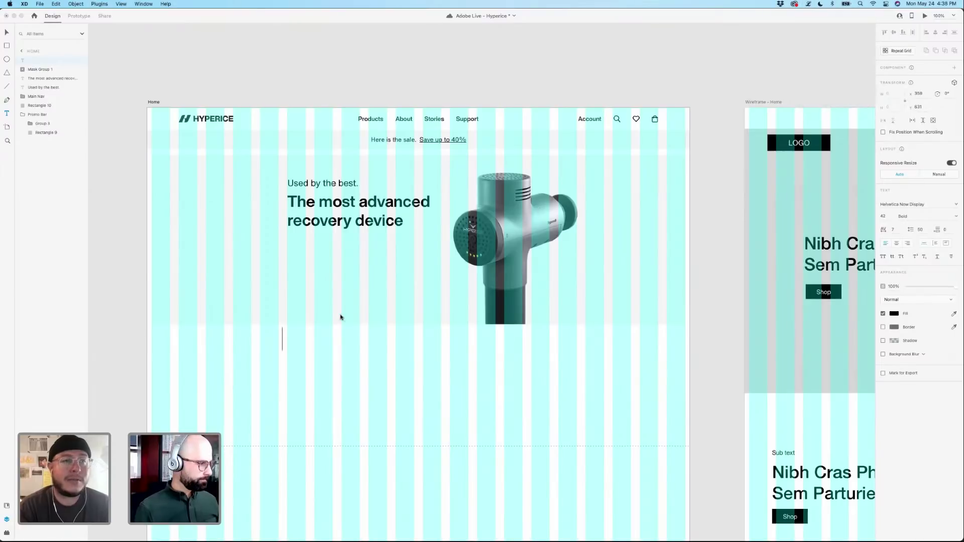
{"action": "key", "text": "super+v"}
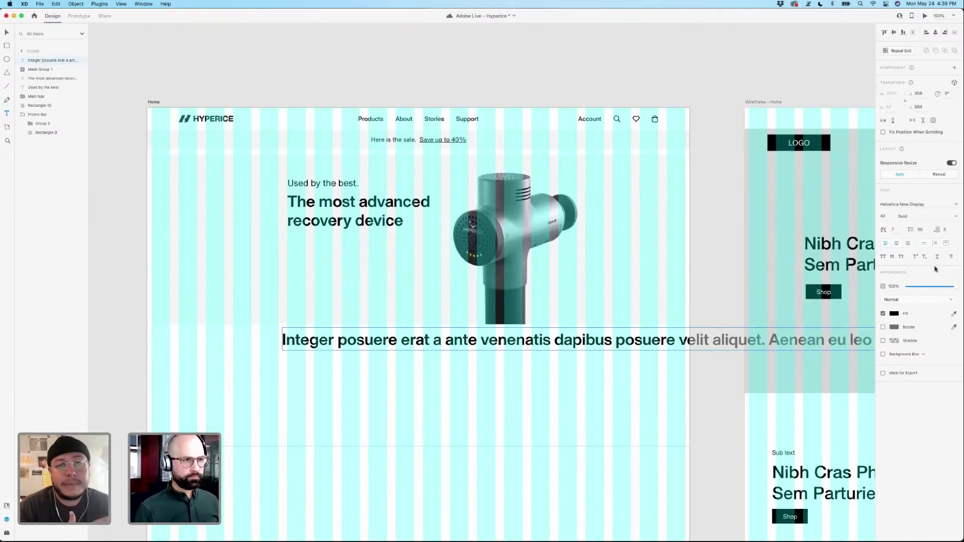
{"action": "key", "text": "Escape"}
Set the placeholder paragraph's font to Helvetica Now Text Regular at size 18 and tighten its line spacing.
{"action": "left_click", "coordinate": [884, 215]}
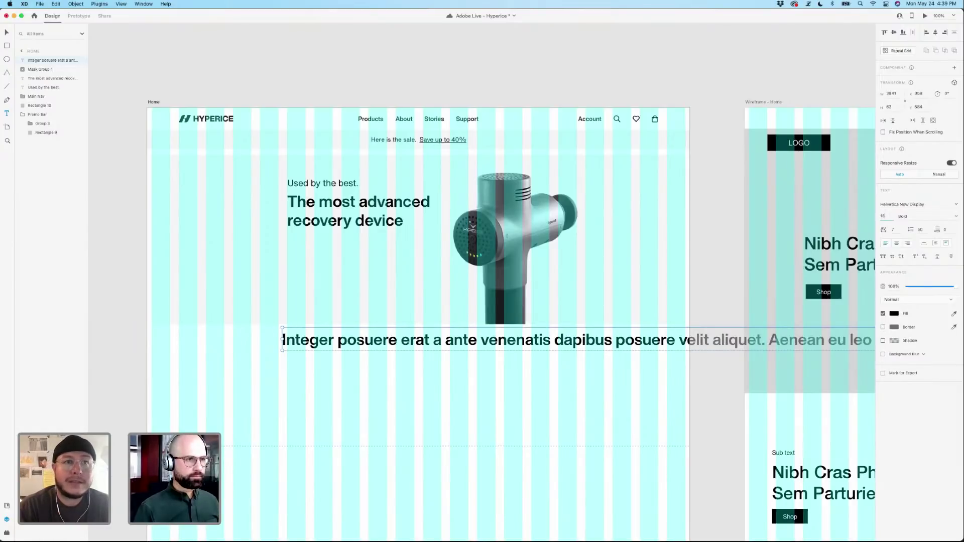
{"action": "type", "text": "18"}
{"action": "key", "text": "Return"}
{"action": "left_click", "coordinate": [921, 205]}
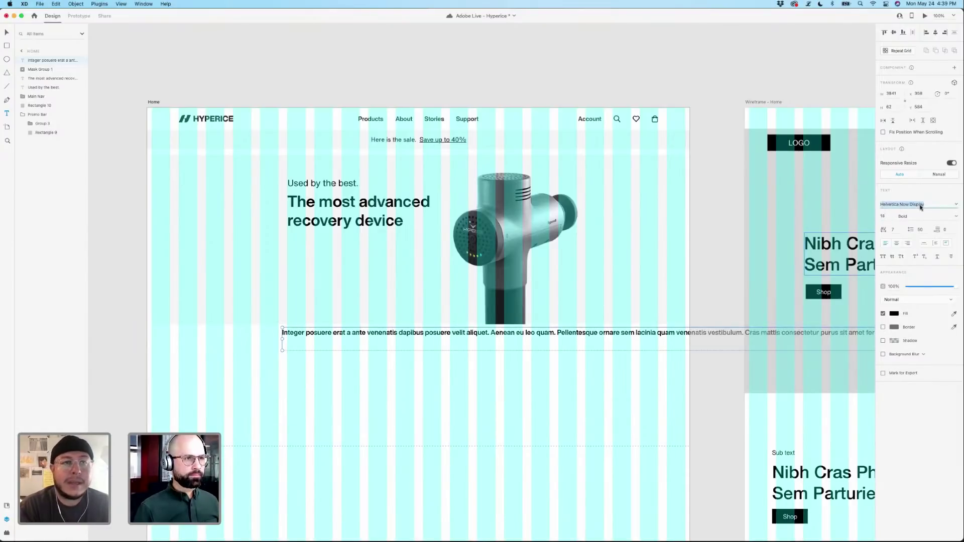
{"action": "type", "text": "Helvetica Now Text"}
{"action": "key", "text": "Return"}
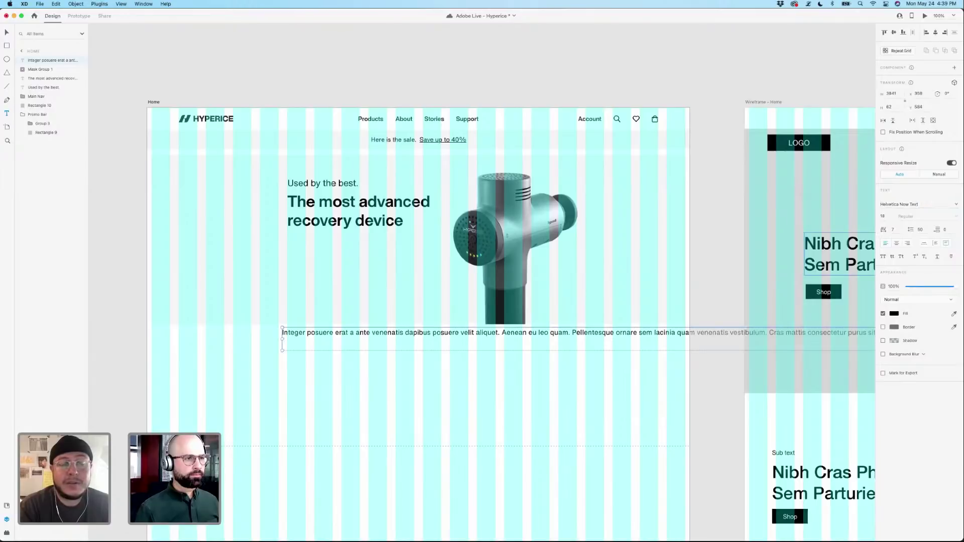
{"action": "left_click", "coordinate": [919, 229]}
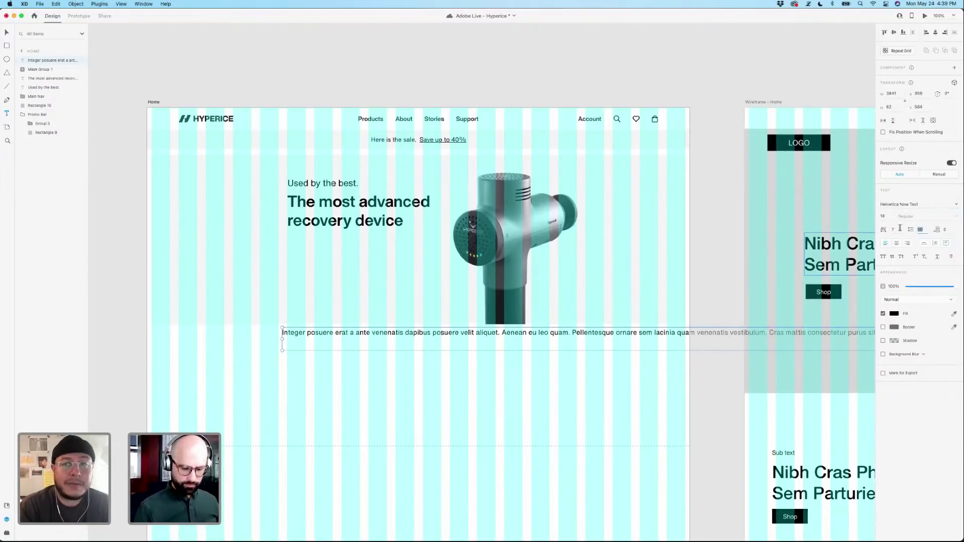
{"action": "left_click", "coordinate": [705, 347]}
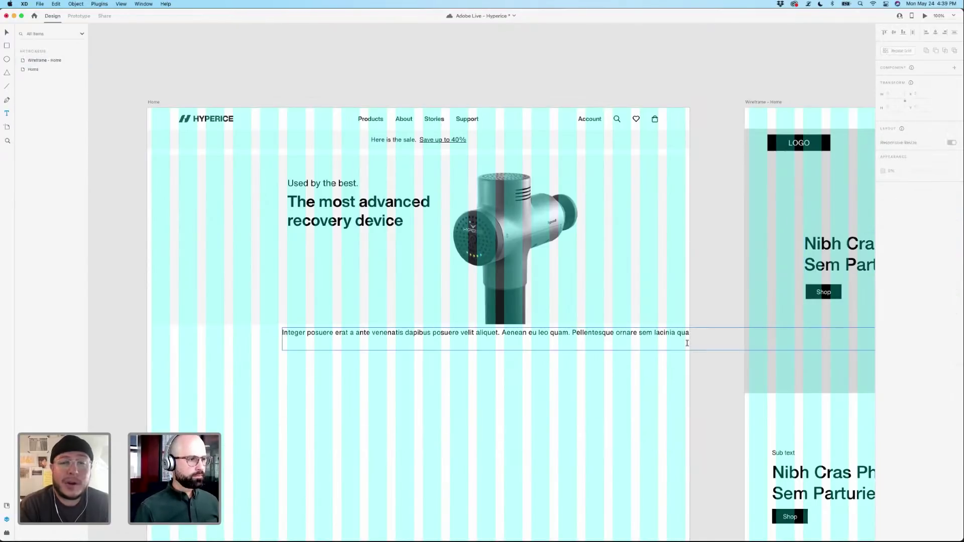
Trim the placeholder paragraph to its first two sentences, ending with "Aenean eu leo quam.".
{"action": "double_click", "coordinate": [572, 332]}
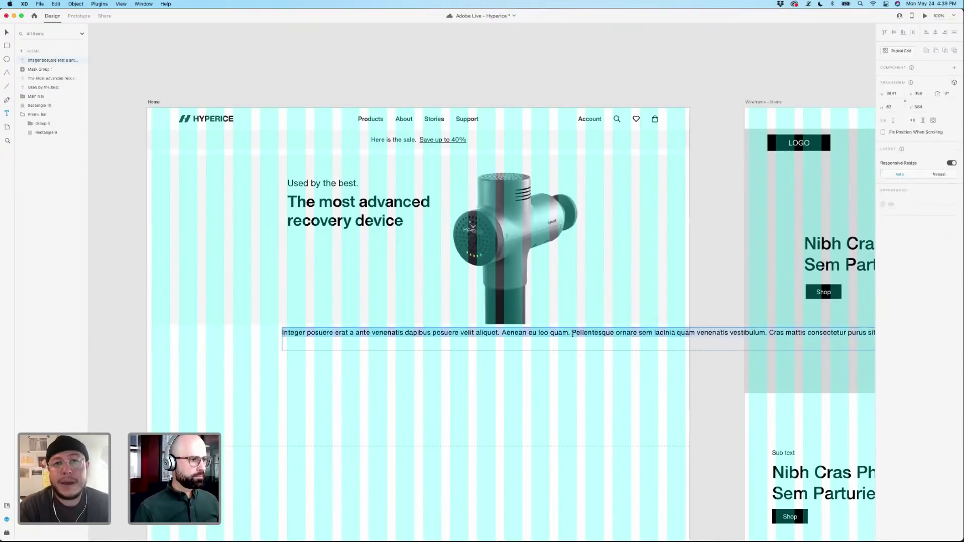
{"action": "left_click_drag", "start_coordinate": [573, 333], "coordinate": [707, 453]}
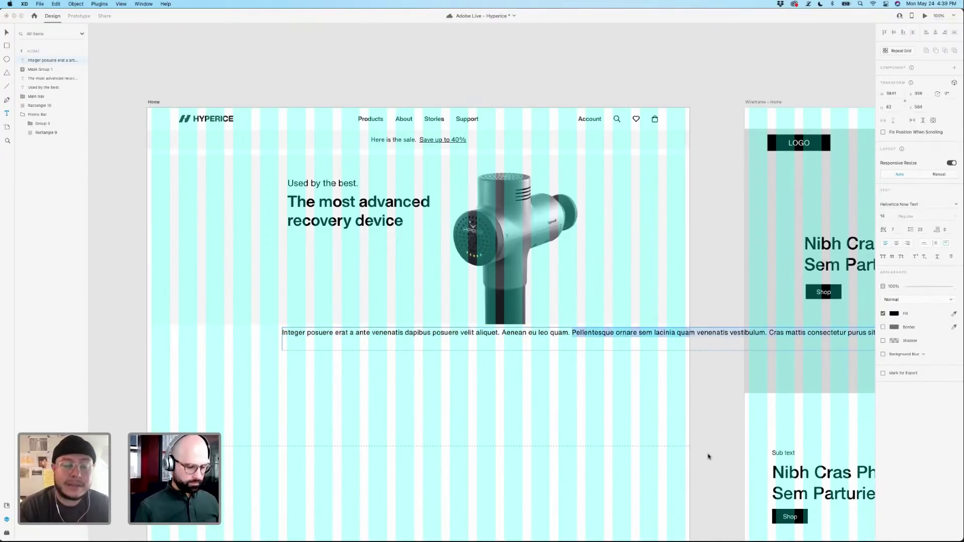
{"action": "key", "text": "BackSpace"}
{"action": "key", "text": "Escape"}
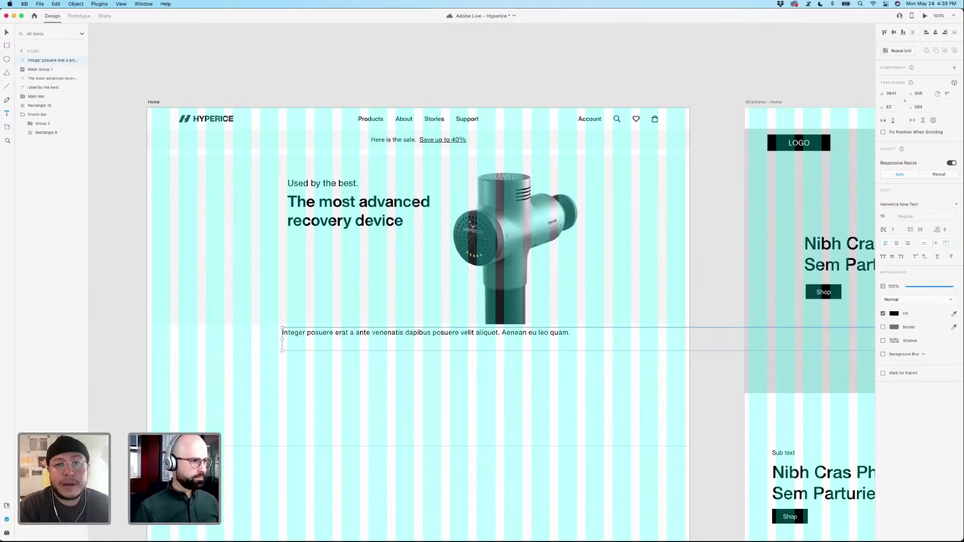
Narrow the placeholder text box so it wraps onto two lines, and place it directly under the headline, left-aligned with it.
{"action": "scroll", "coordinate": [550, 368], "scroll_direction": "right", "scroll_amount": 15}
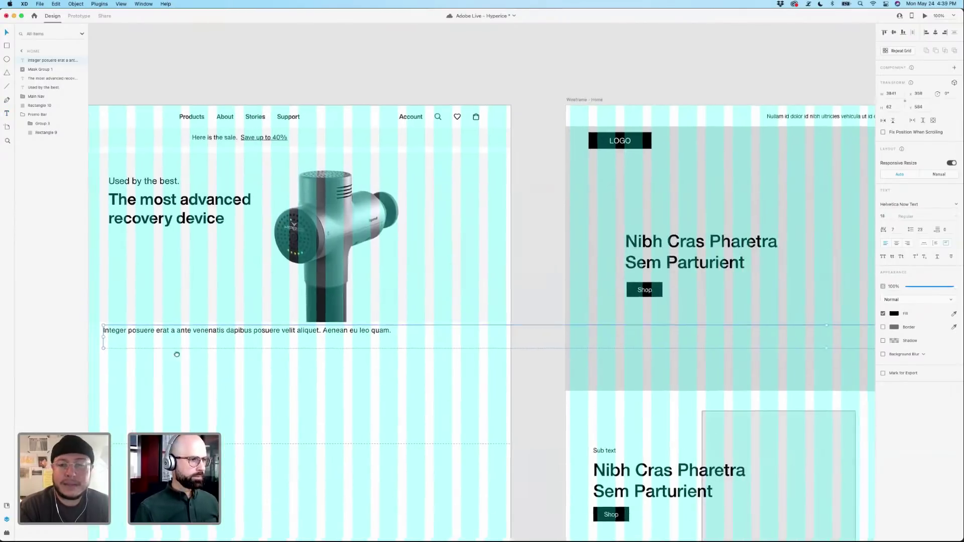
{"action": "scroll", "coordinate": [576, 358], "scroll_direction": "right", "scroll_amount": 10}
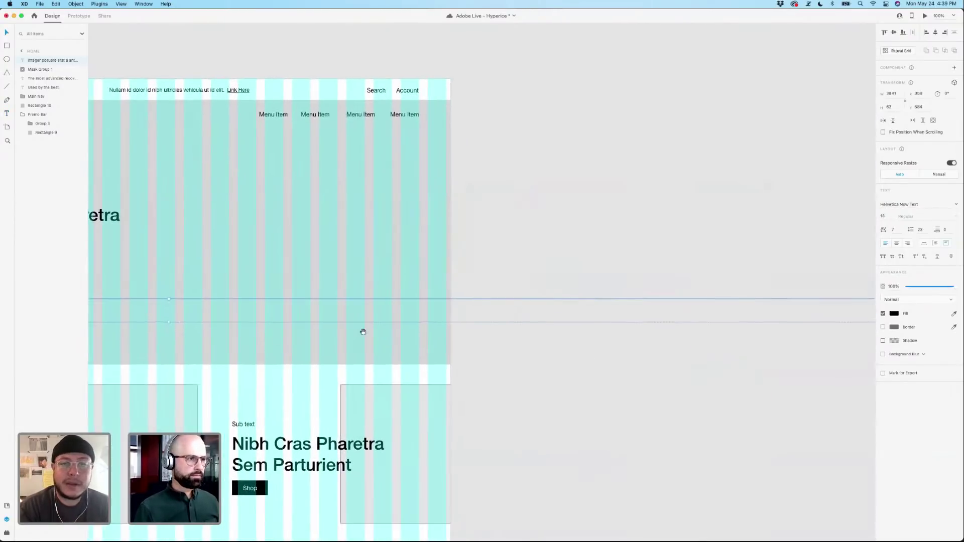
{"action": "left_click_drag", "start_coordinate": [559, 286], "coordinate": [471, 310]}
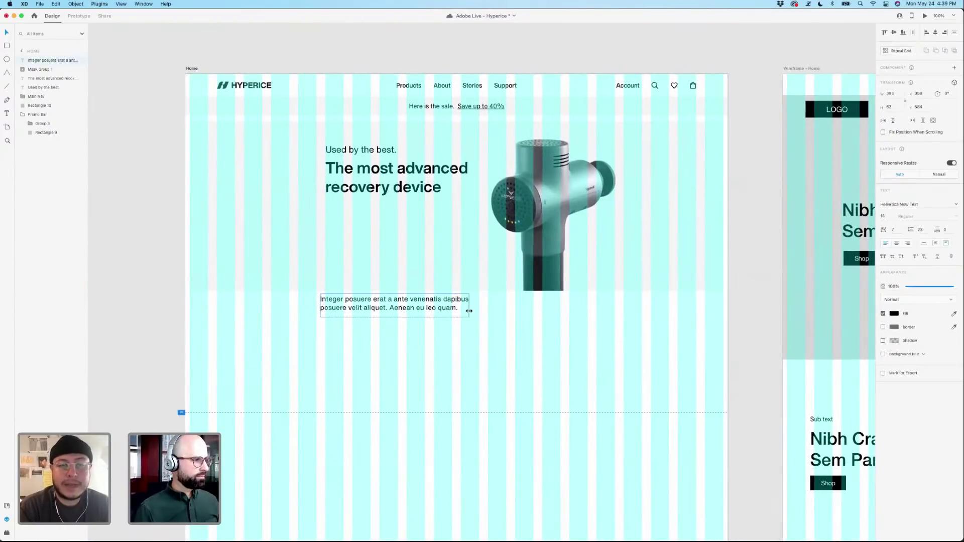
{"action": "left_click_drag", "start_coordinate": [411, 306], "coordinate": [403, 213]}
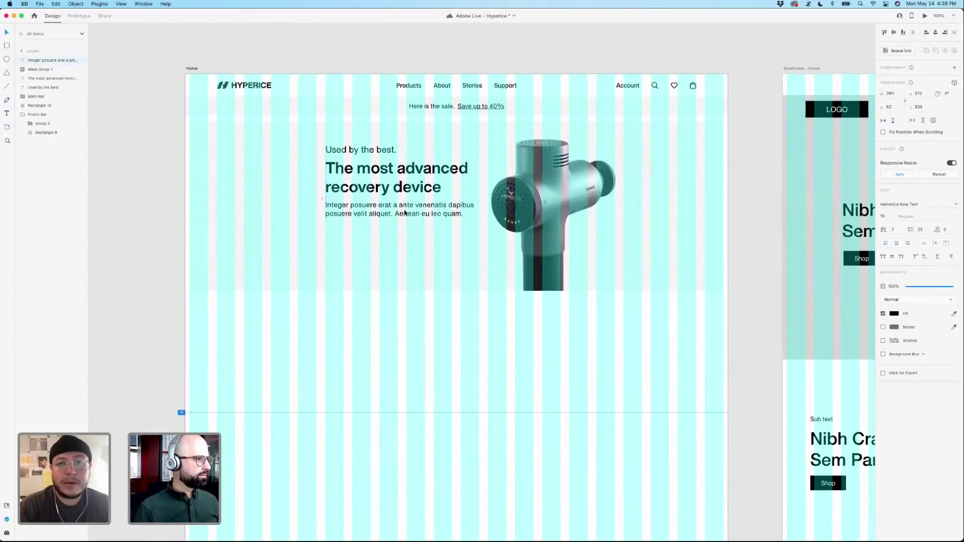
Delete the sentence "Aenean eu leo quam." from the body paragraph and make its text box slightly narrower than the headline.
{"action": "double_click", "coordinate": [437, 210]}
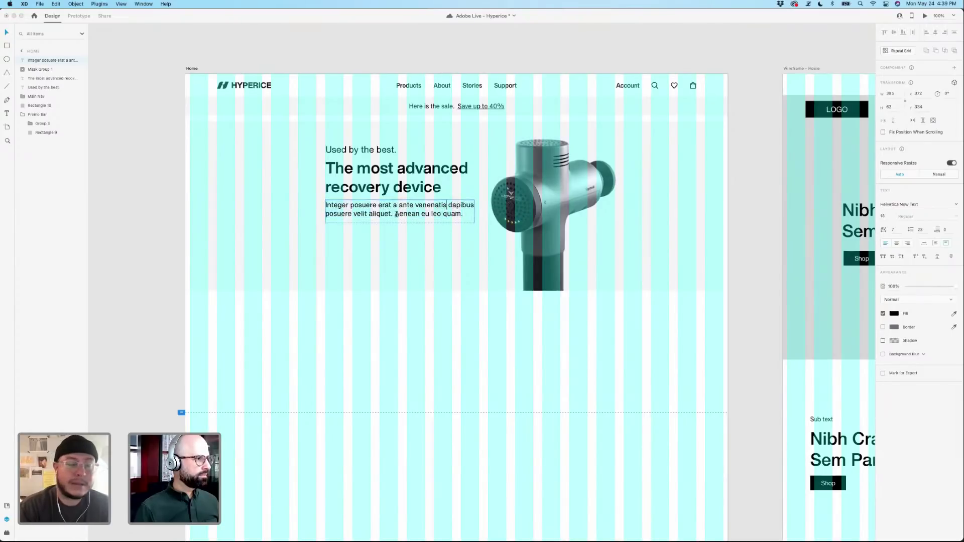
{"action": "left_click_drag", "start_coordinate": [395, 214], "coordinate": [466, 216]}
{"action": "key", "text": "BackSpace"}
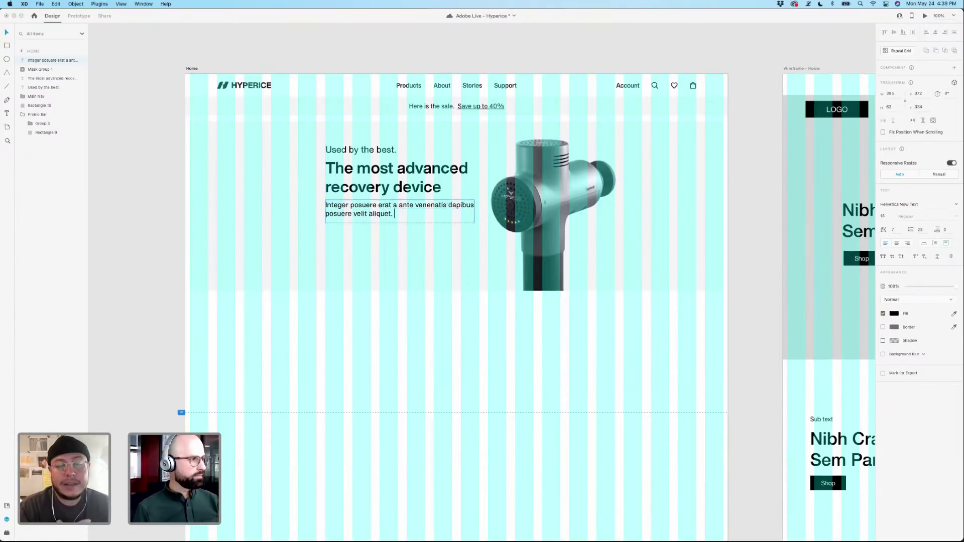
{"action": "key", "text": "Escape"}
{"action": "left_click_drag", "start_coordinate": [474, 211], "coordinate": [453, 211]}
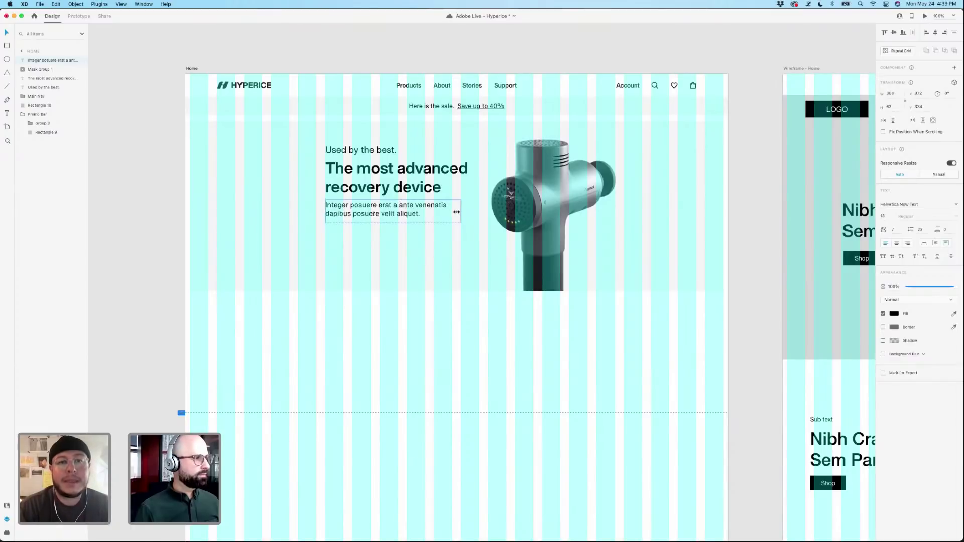
Fine-tune the hero text spacing by moving the headline slightly up and the body paragraph slightly down.
{"action": "left_click", "coordinate": [482, 323]}
{"action": "left_click", "coordinate": [396, 217]}
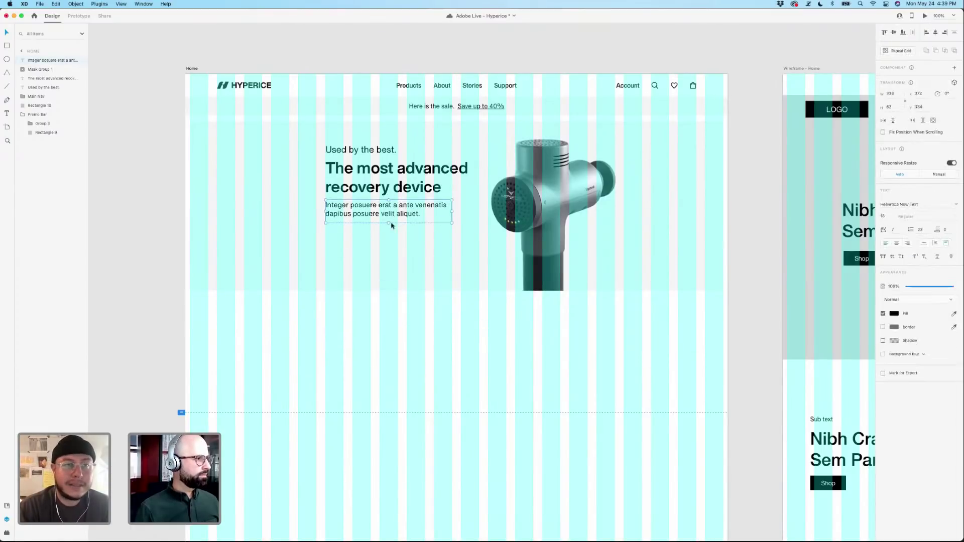
{"action": "left_click_drag", "start_coordinate": [392, 213], "coordinate": [393, 217]}
{"action": "left_click", "coordinate": [435, 314]}
{"action": "left_click_drag", "start_coordinate": [386, 173], "coordinate": [386, 171]}
{"action": "left_click_drag", "start_coordinate": [388, 208], "coordinate": [387, 210]}
{"action": "left_click", "coordinate": [431, 327]}
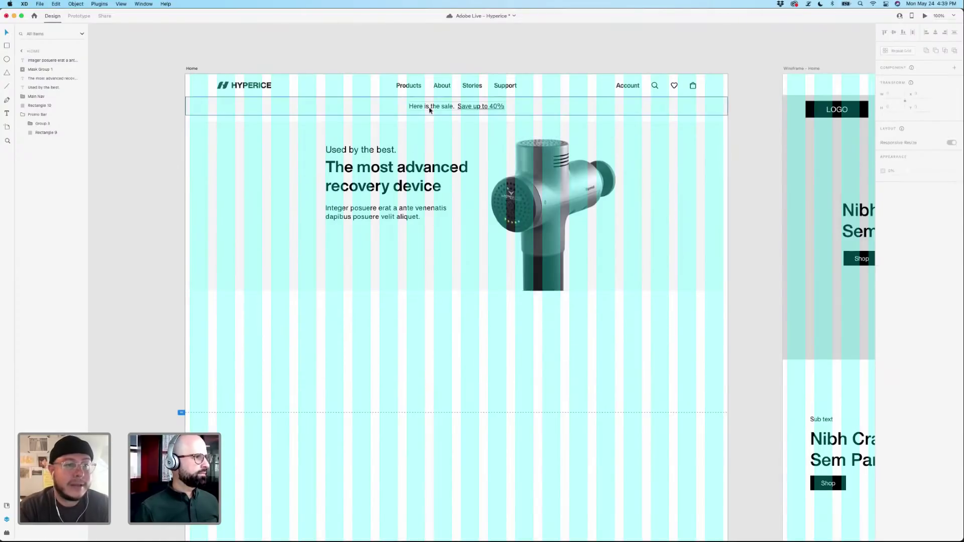
Hide the layout grid and slightly enlarge the product image inside its mask, repositioning it within the hero area.
{"action": "key", "text": "super+shift+apostrophe"}
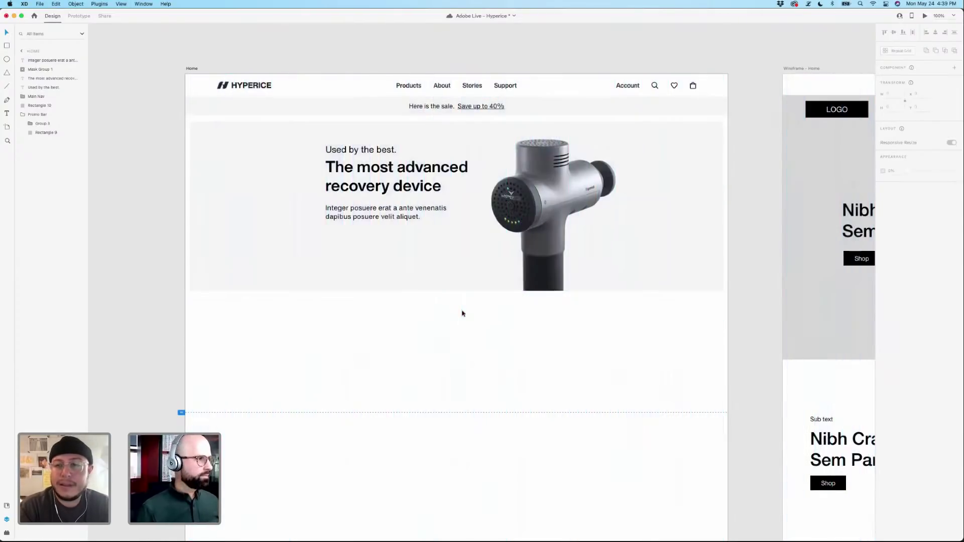
{"action": "double_click", "coordinate": [543, 231]}
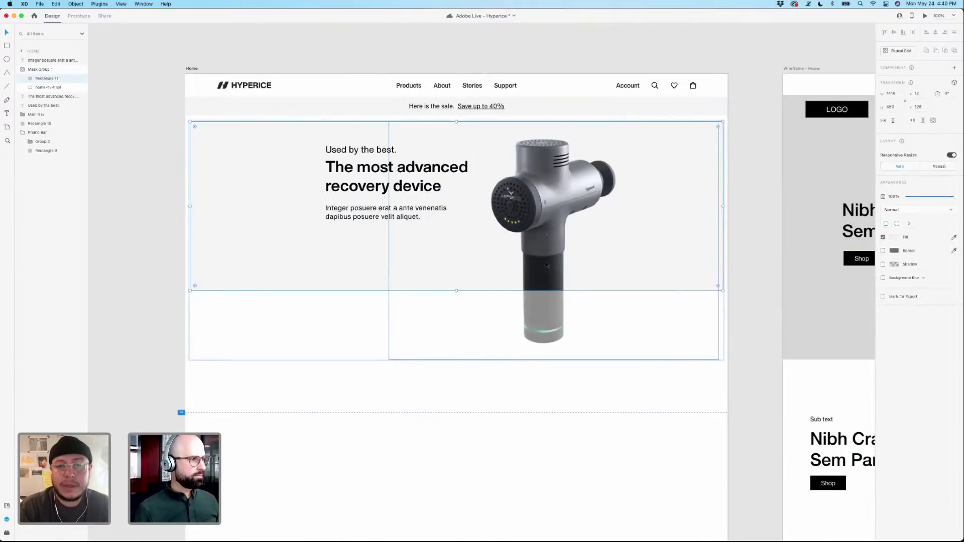
{"action": "mouse_move", "coordinate": [553, 122]}
{"action": "left_mouse_down"}
{"action": "mouse_move", "coordinate": [553, 103]}
{"action": "mouse_move", "coordinate": [554, 112]}
{"action": "left_mouse_up"}
{"action": "mouse_move", "coordinate": [549, 178]}
{"action": "left_mouse_down"}
{"action": "mouse_move", "coordinate": [549, 192]}
{"action": "mouse_move", "coordinate": [548, 183]}
{"action": "left_mouse_up"}
{"action": "left_click", "coordinate": [478, 413]}
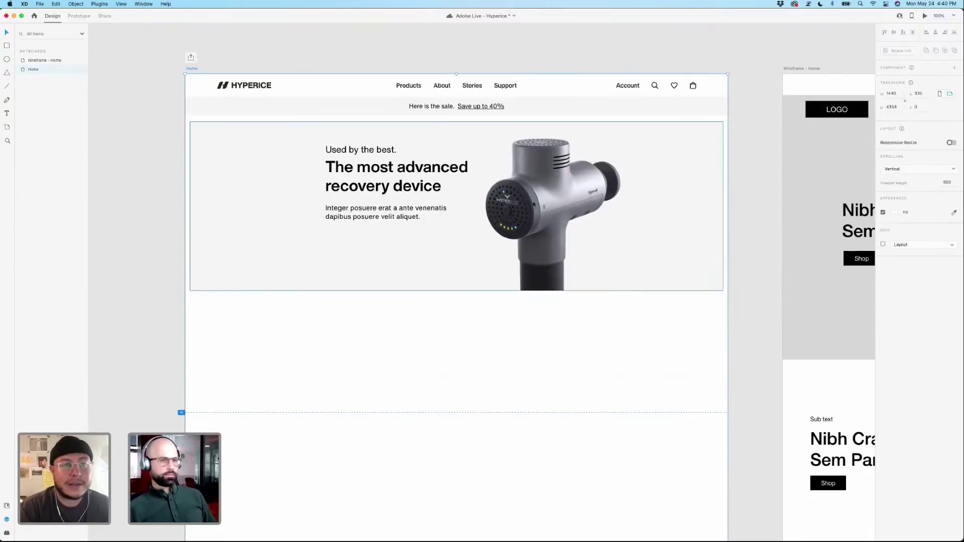
Duplicate the body paragraph just below itself and turn the copy into an auto-width label reading "Shop".
{"action": "left_click", "coordinate": [375, 171]}
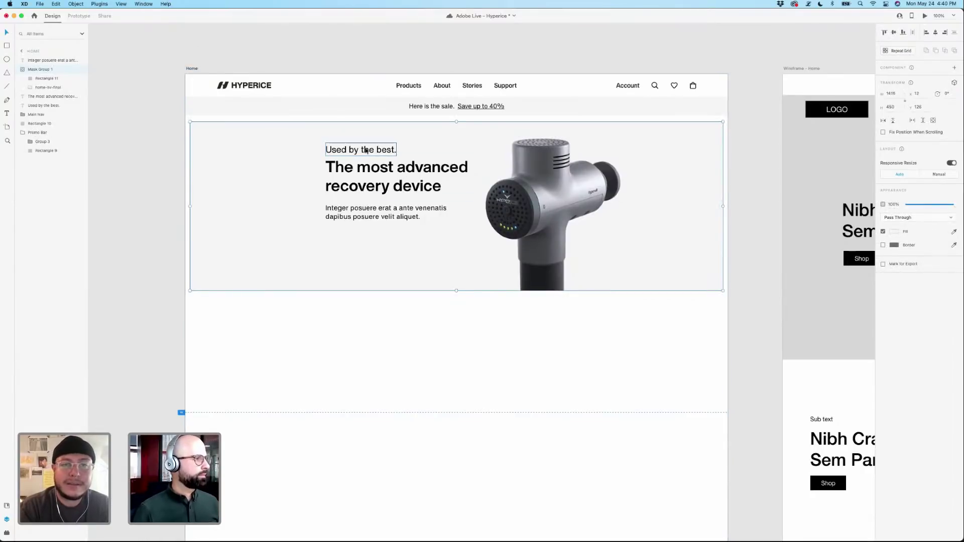
{"action": "left_click", "coordinate": [370, 214]}
{"action": "left_click_drag", "start_coordinate": [373, 213], "coordinate": [373, 244]}
{"action": "double_click", "coordinate": [373, 243]}
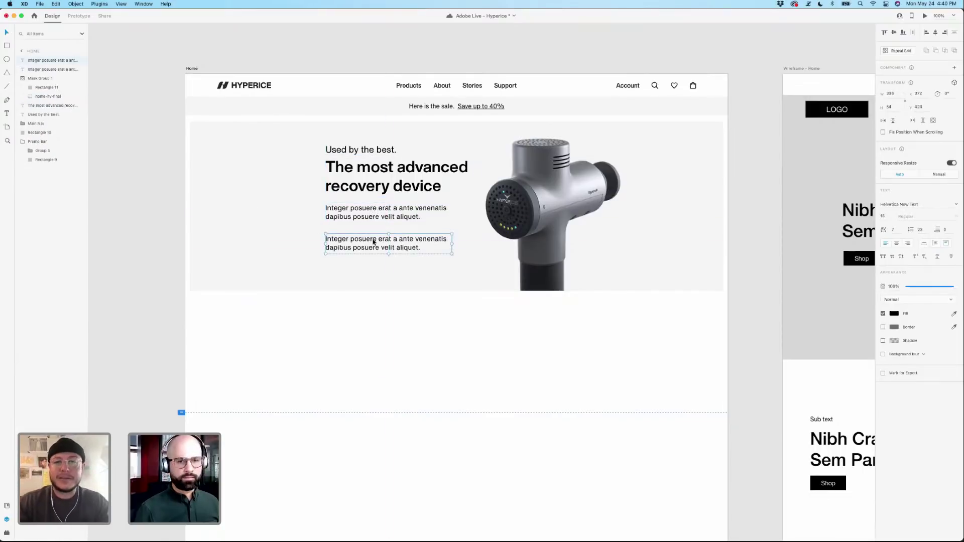
{"action": "key", "text": "super+a"}
{"action": "type", "text": "Shop"}
{"action": "key", "text": "Escape"}
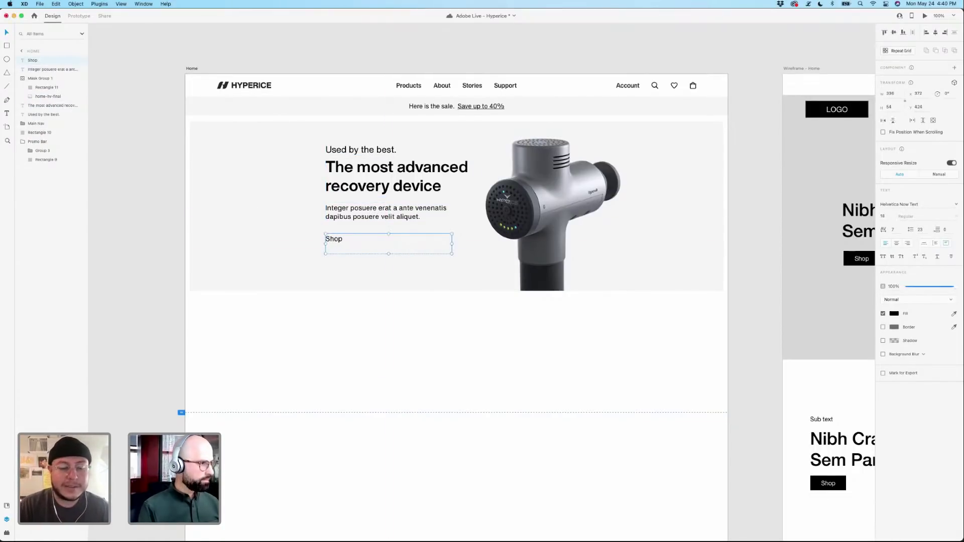
{"action": "left_click", "coordinate": [923, 243]}
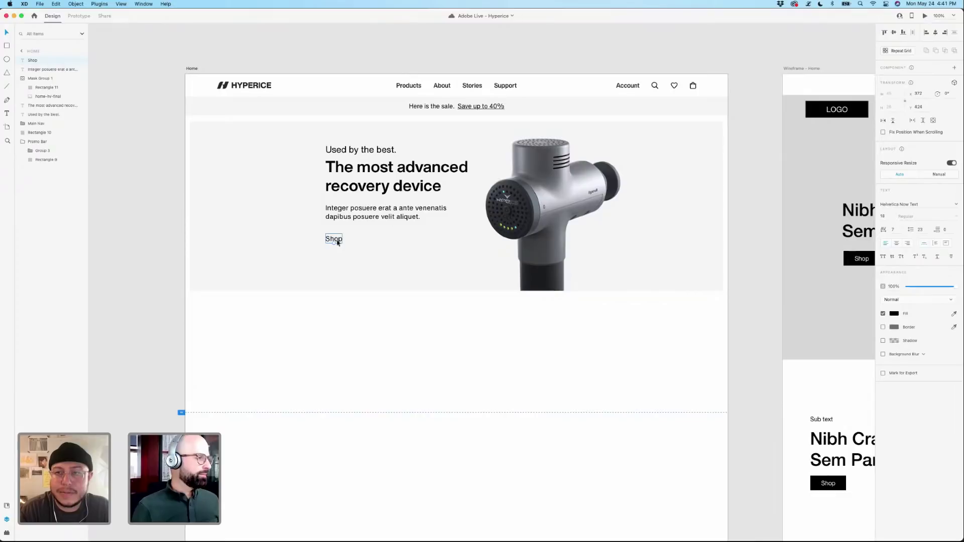
Shift the Shop label slightly right to X 381 and save the document.
{"action": "left_click_drag", "start_coordinate": [337, 243], "coordinate": [341, 242]}
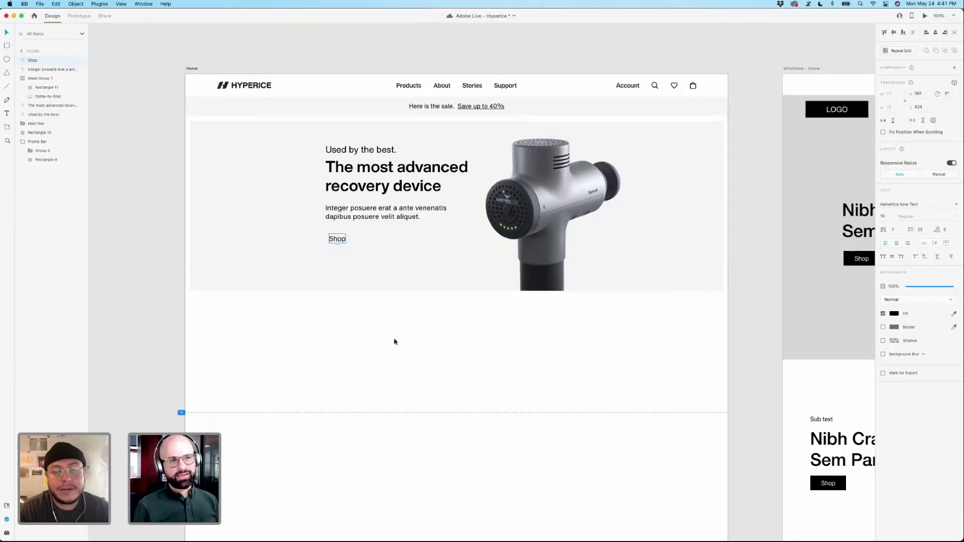
{"action": "key", "text": "super+s"}
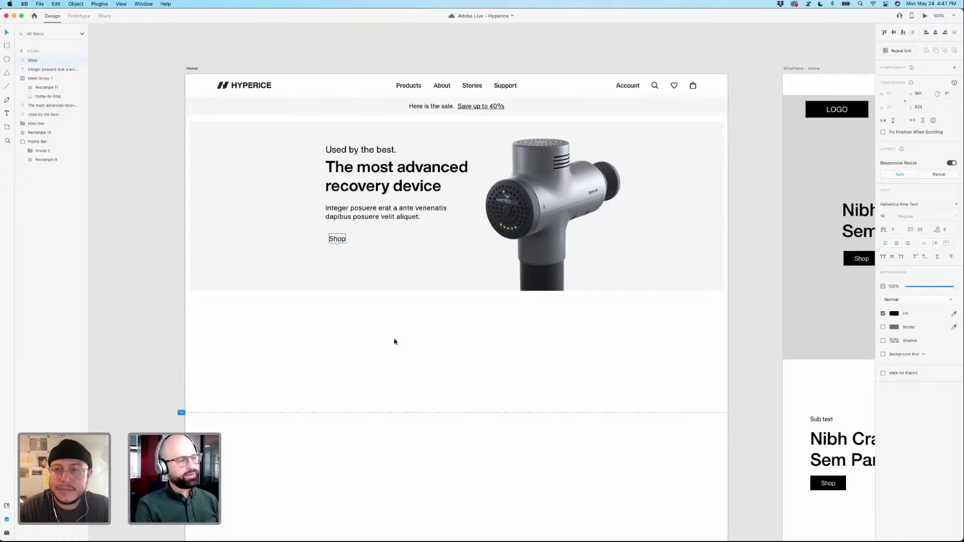
{"action": "left_click", "coordinate": [390, 339]}
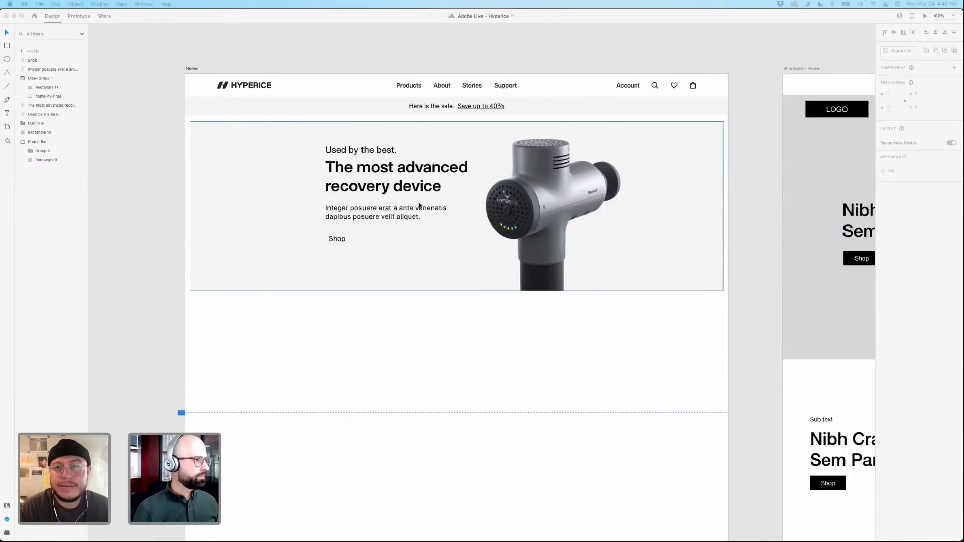
Set the Shop label's font to Helvetica Now Display Bold at size 13.
{"action": "left_click", "coordinate": [337, 240]}
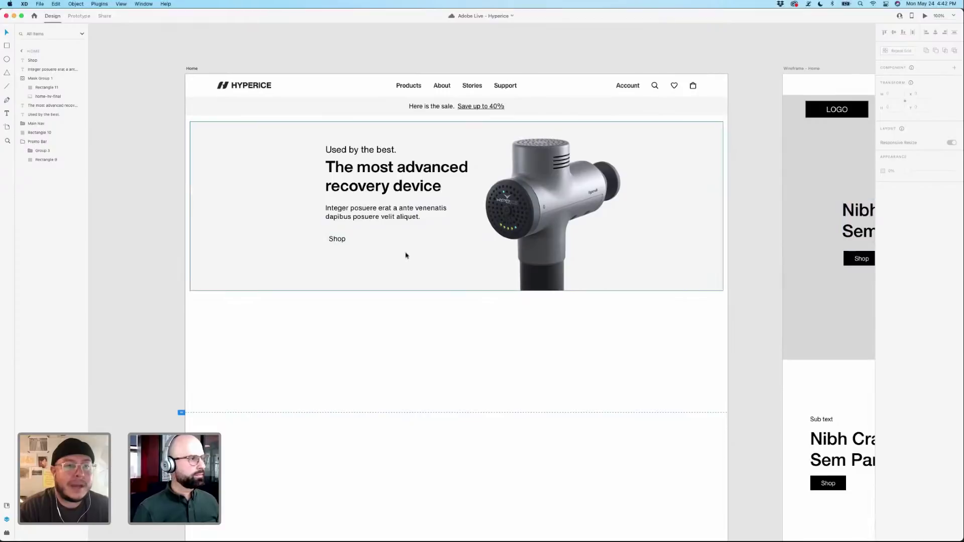
{"action": "double_click", "coordinate": [334, 238]}
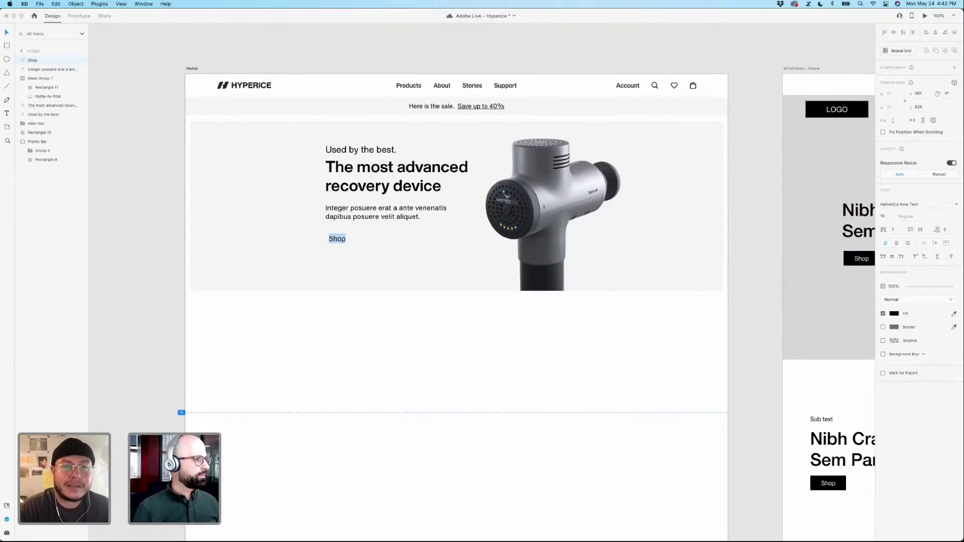
{"action": "left_click", "coordinate": [939, 205]}
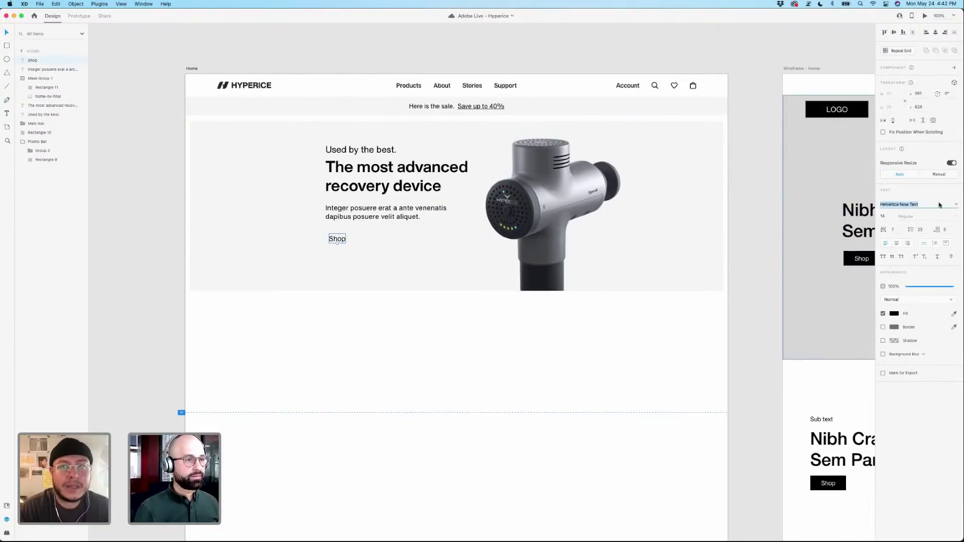
{"action": "type", "text": "Helvetica Now Display"}
{"action": "key", "text": "Return"}
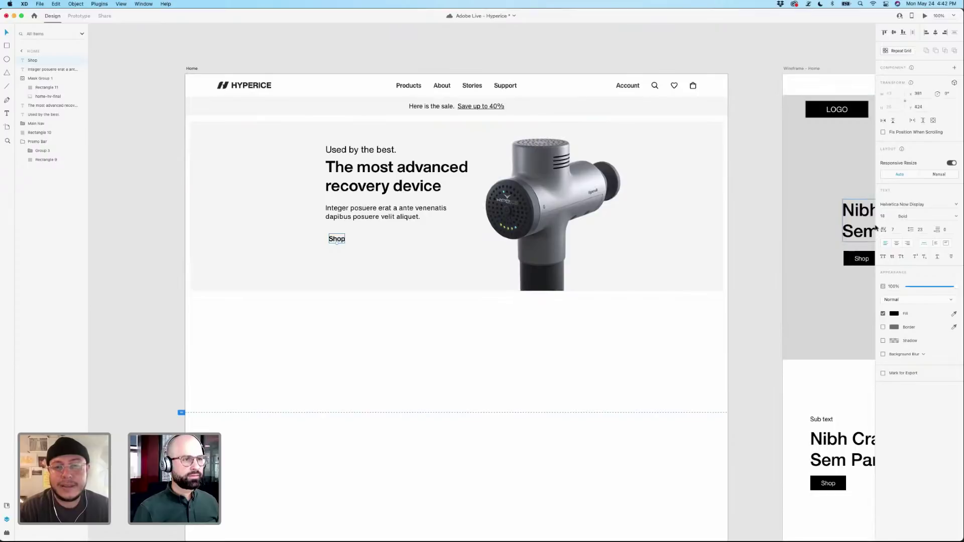
{"action": "left_click", "coordinate": [885, 216]}
{"action": "type", "text": "13"}
{"action": "key", "text": "Return"}
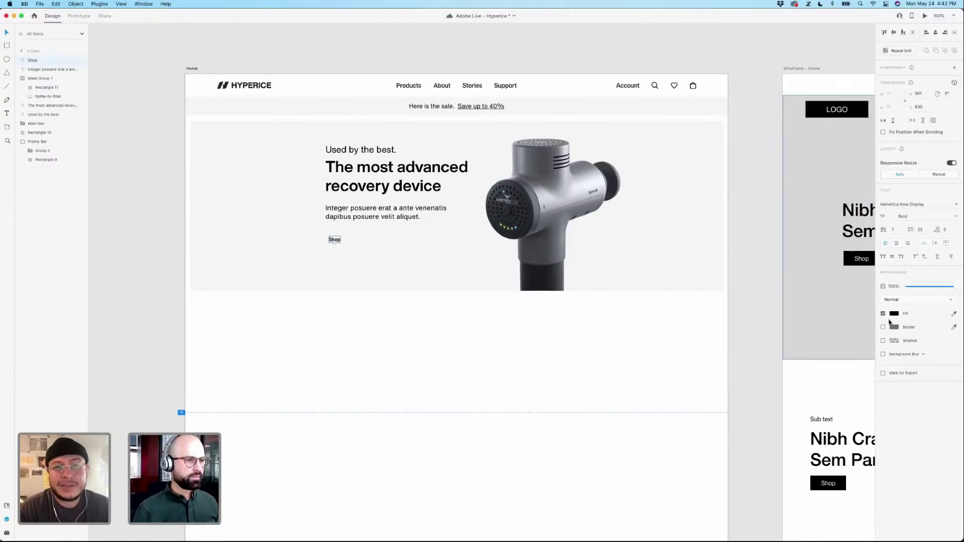
Draw a button rectangle about 67 × 37 px around the Shop label, aligned with the paragraph's left edge, and send it behind the label.
{"action": "left_click", "coordinate": [400, 355]}
{"action": "left_click", "coordinate": [334, 239]}
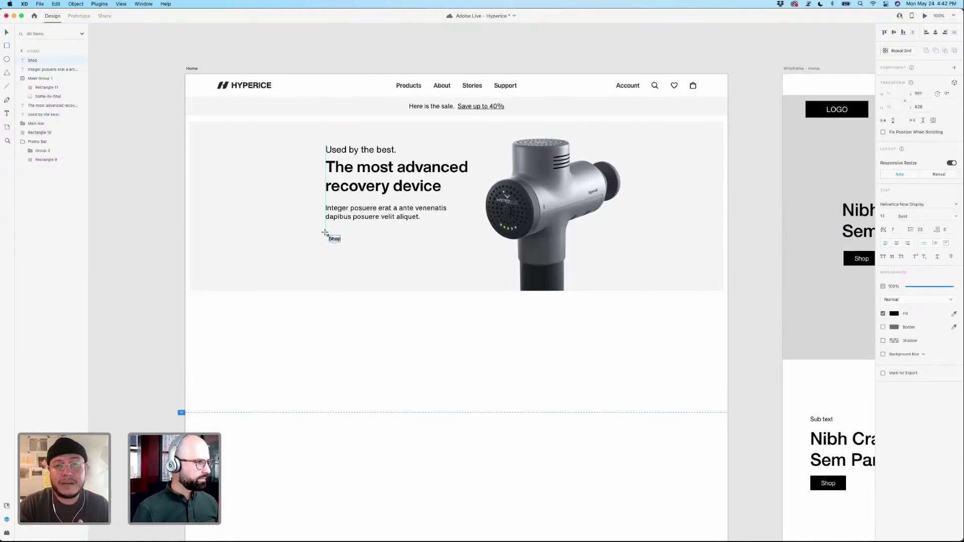
{"action": "key", "text": "r"}
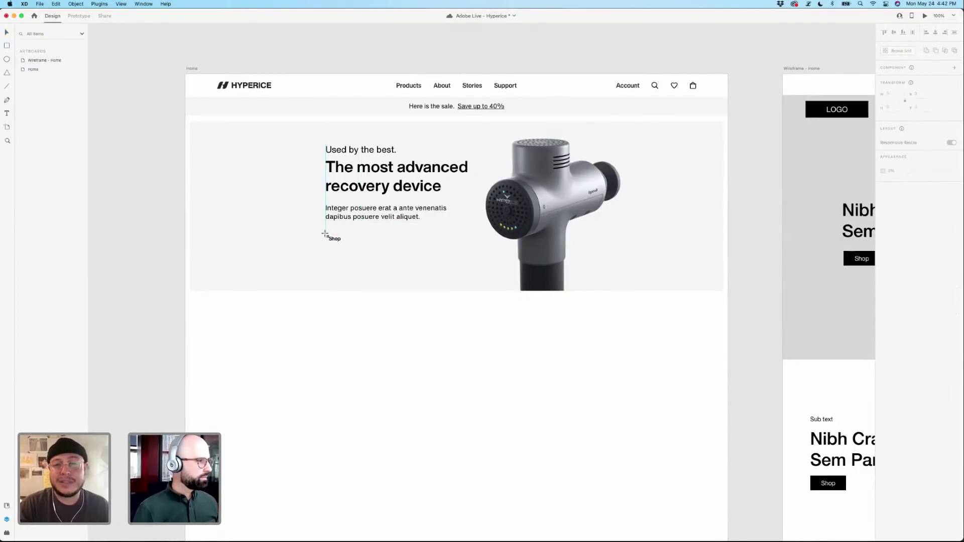
{"action": "left_click_drag", "start_coordinate": [325, 233], "coordinate": [351, 247]}
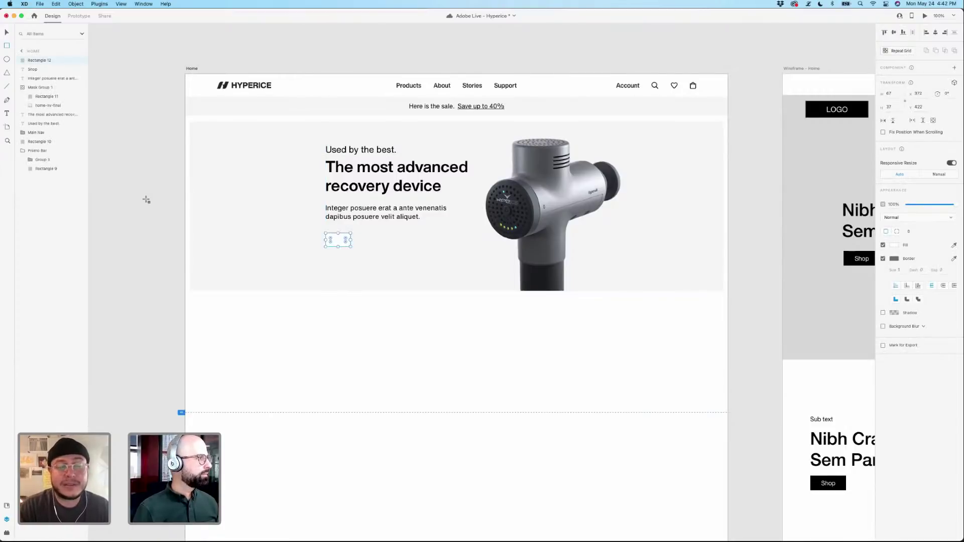
{"action": "key", "text": "super+bracketleft"}
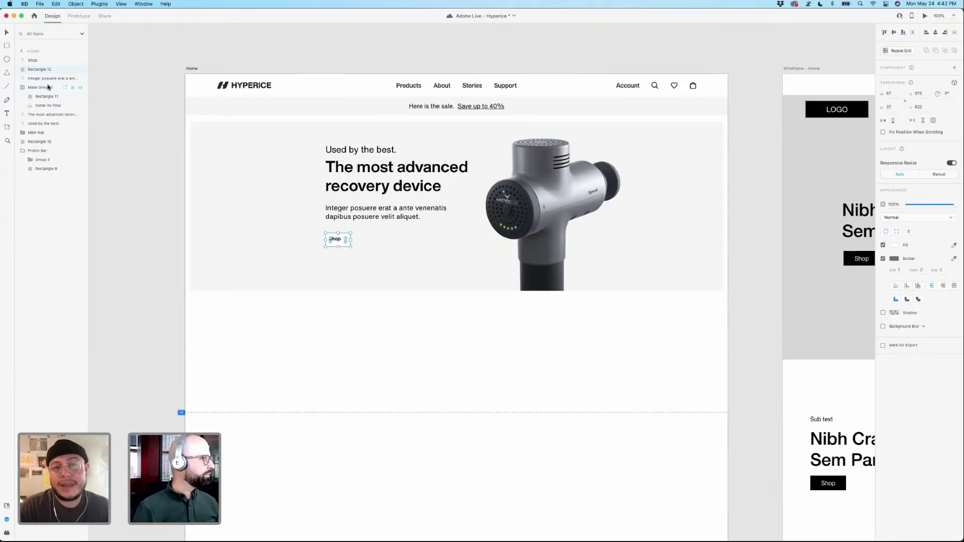
{"action": "left_click", "coordinate": [172, 172]}
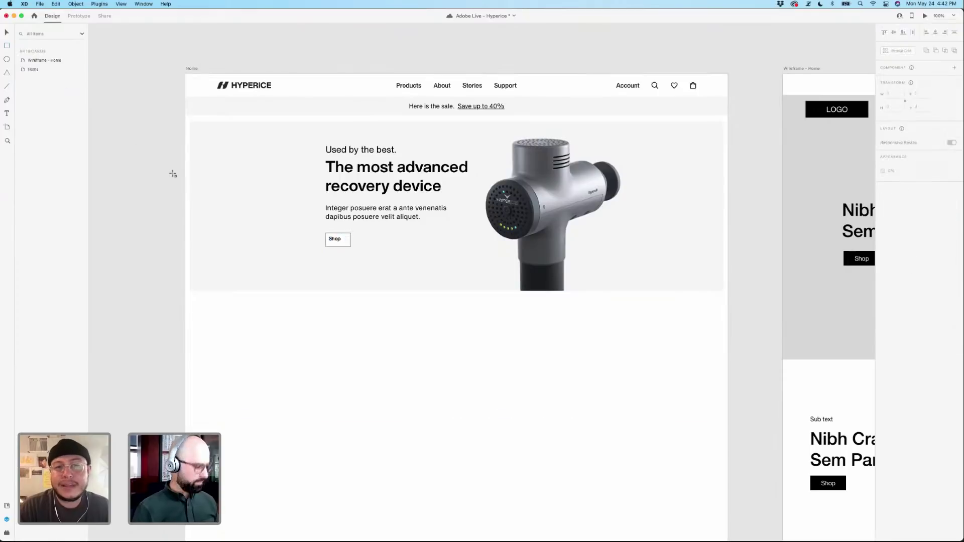
Set the button rectangle's height to 40 and vertically centre the Shop label within it.
{"action": "left_click", "coordinate": [348, 239]}
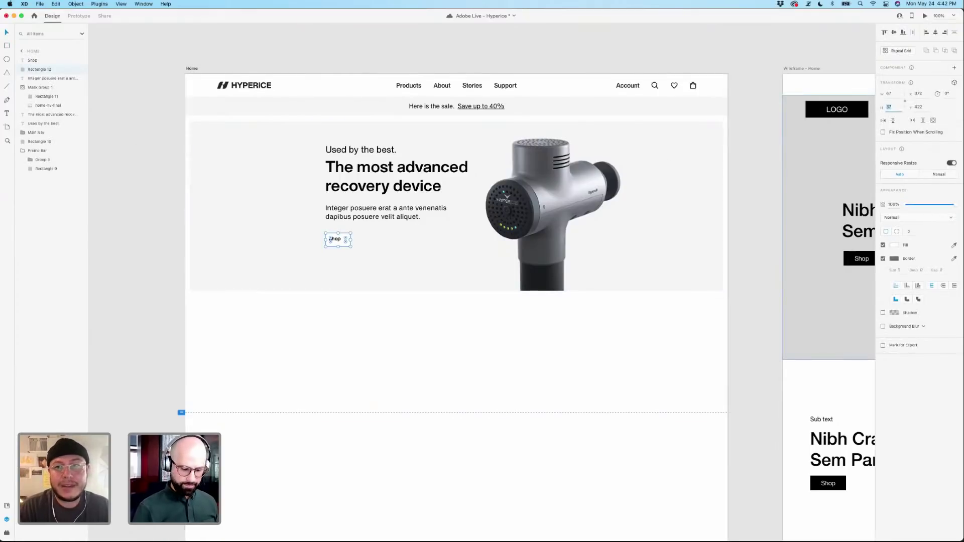
{"action": "type", "text": "40"}
{"action": "key", "text": "Return"}
{"action": "left_click", "coordinate": [334, 239], "text": "shift"}
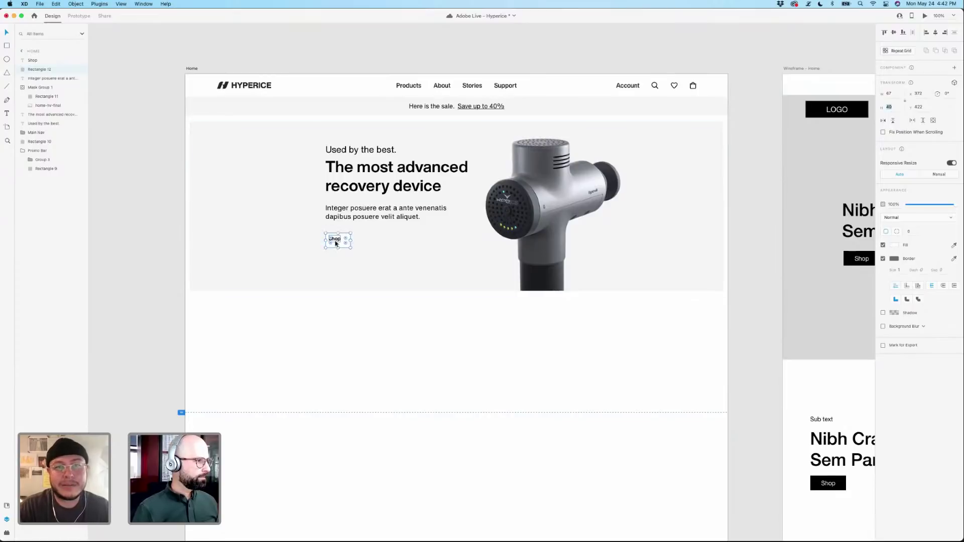
{"action": "left_click", "coordinate": [894, 32]}
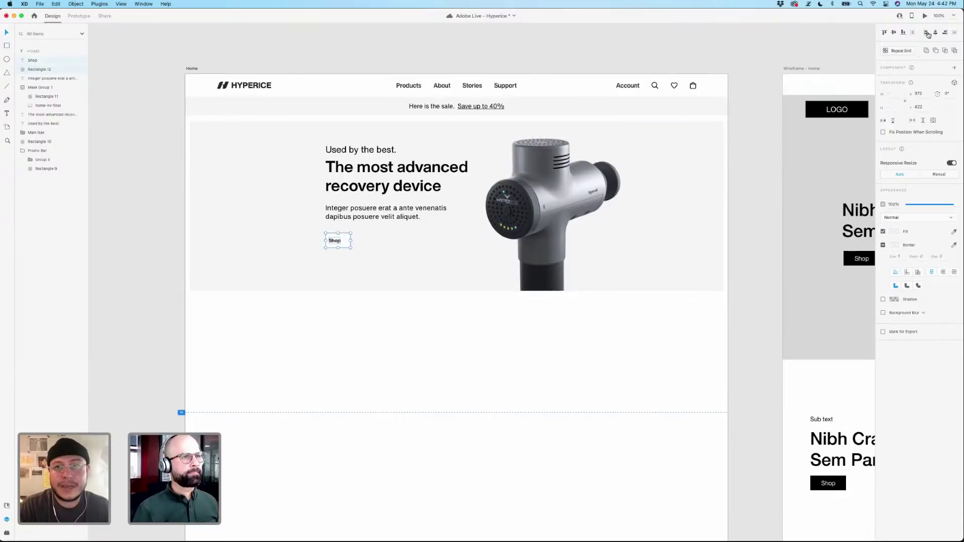
Centre the Shop label horizontally within the button rectangle and turn off the rectangle's border.
{"action": "left_click", "coordinate": [935, 32]}
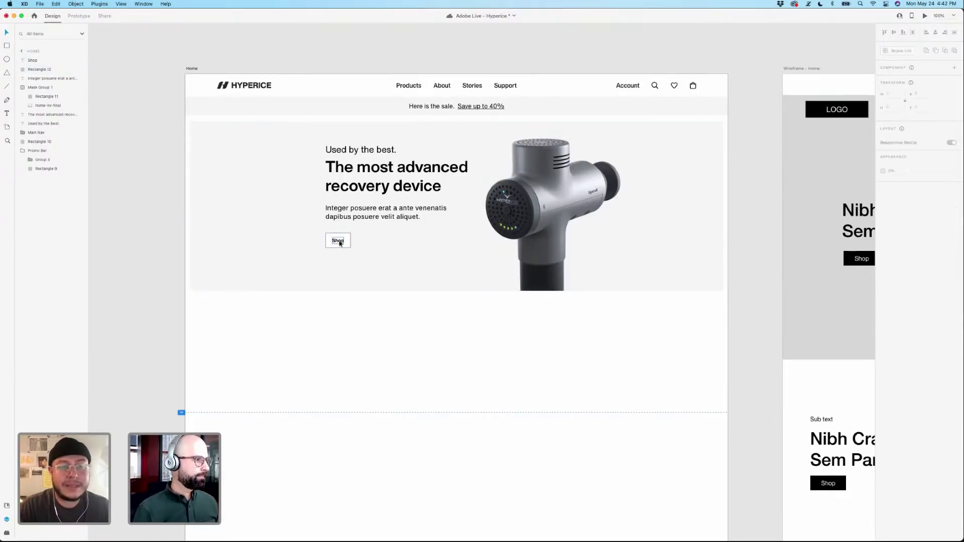
{"action": "left_click", "coordinate": [341, 241]}
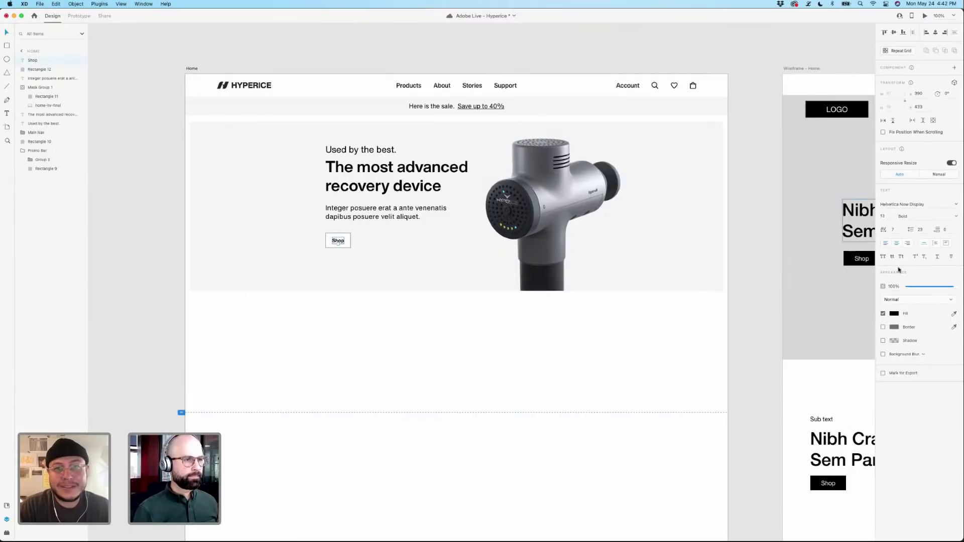
{"action": "left_click", "coordinate": [348, 240]}
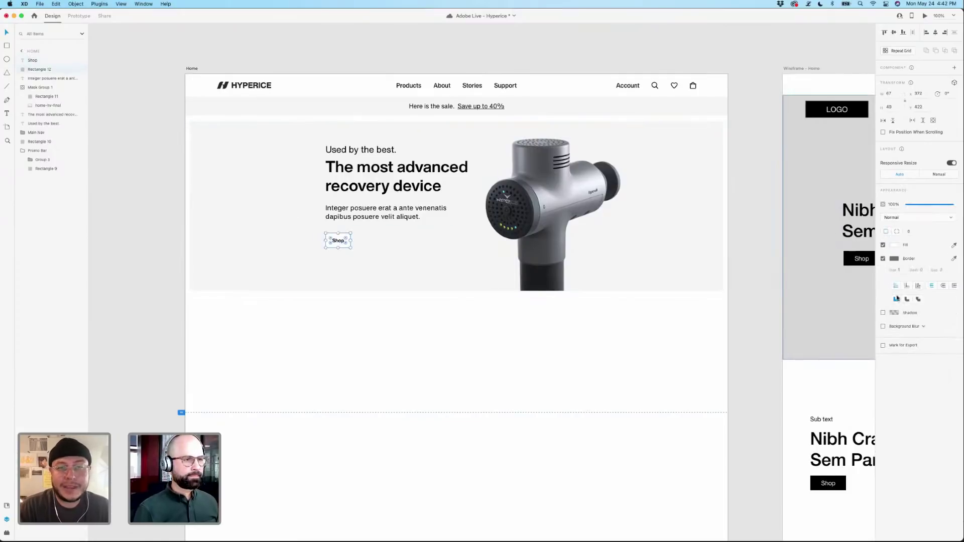
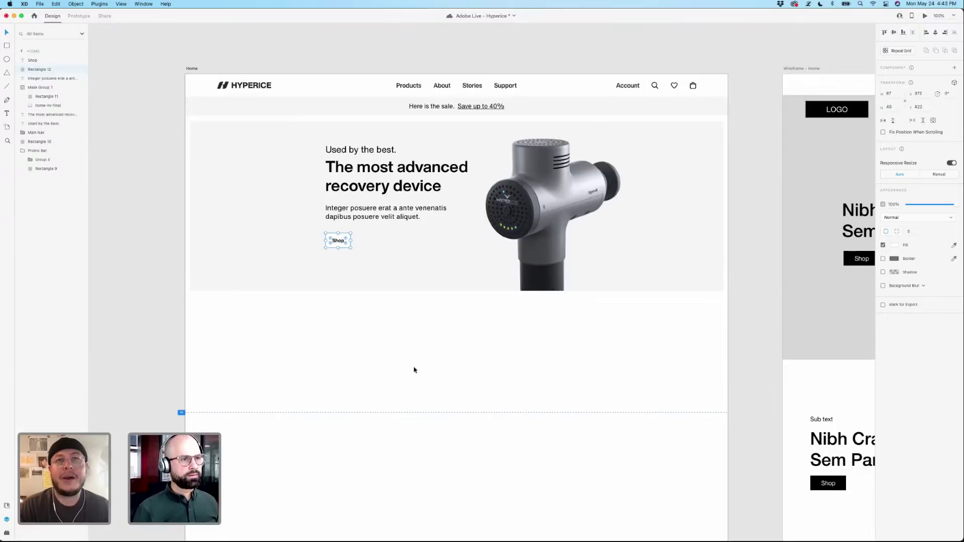
Round the button rectangle's corners to a radius of 20 and fill it with #262626.
{"action": "left_click_drag", "start_coordinate": [331, 244], "coordinate": [342, 246]}
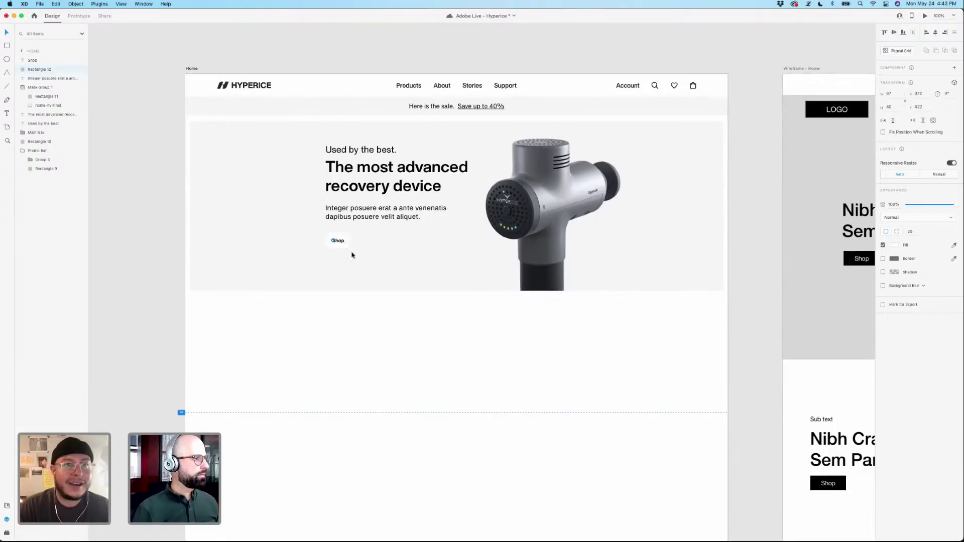
{"action": "left_click", "coordinate": [349, 247]}
{"action": "left_click", "coordinate": [894, 245]}
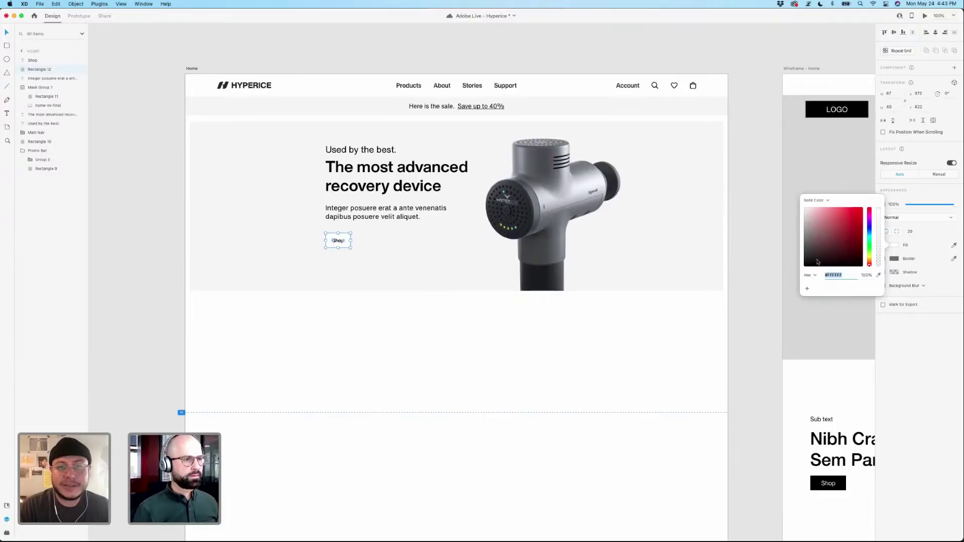
{"action": "left_click", "coordinate": [817, 262]}
{"action": "left_click", "coordinate": [803, 267]}
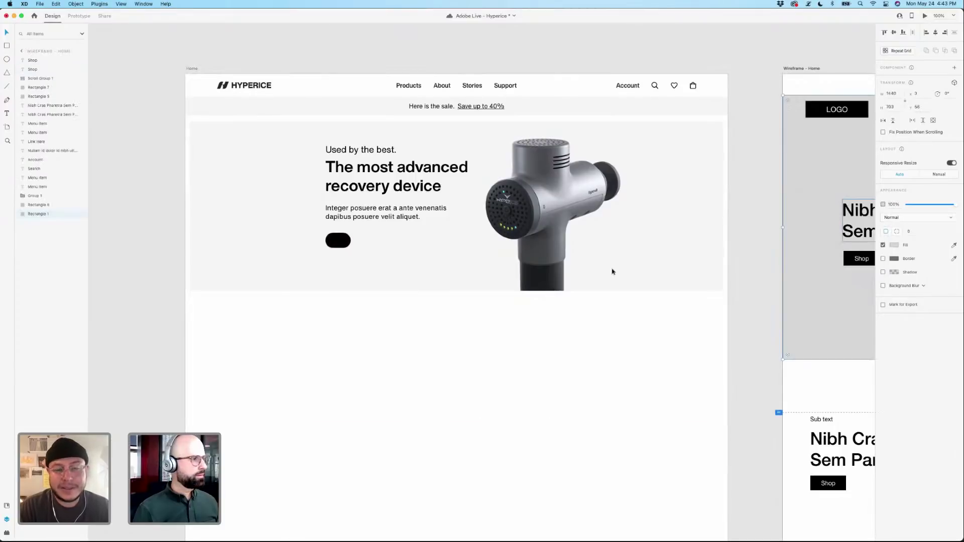
{"action": "left_click", "coordinate": [341, 240]}
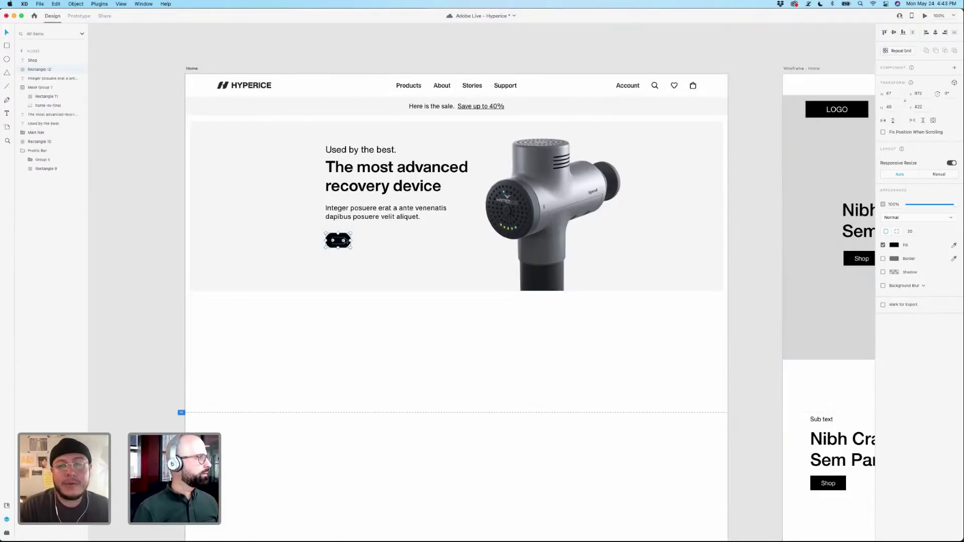
{"action": "left_click", "coordinate": [894, 245]}
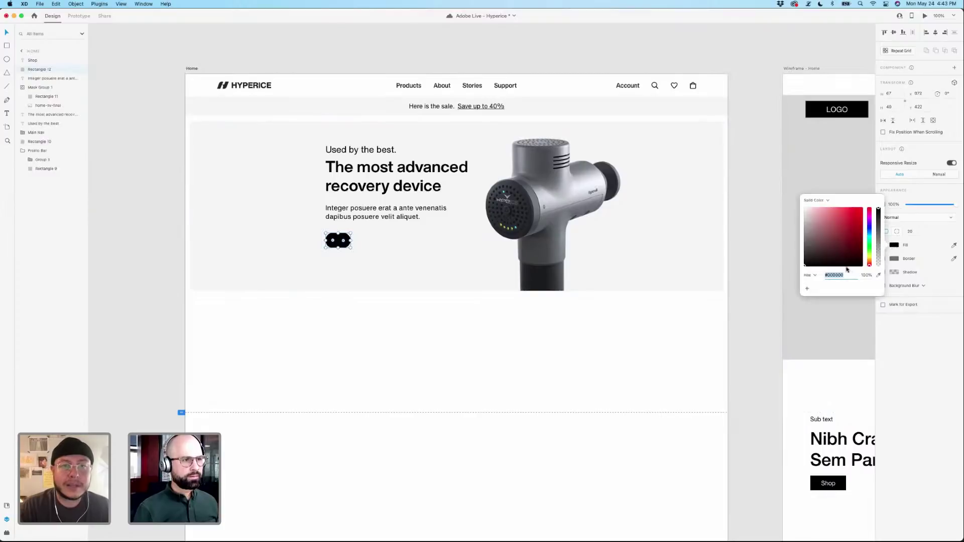
{"action": "type", "text": "28"}
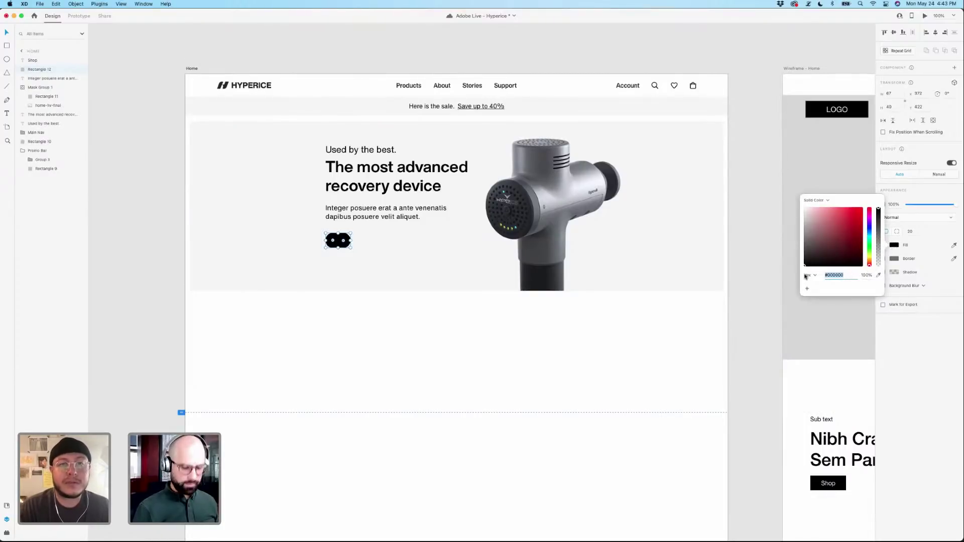
{"action": "type", "text": "2626"}
{"action": "key", "text": "Return"}
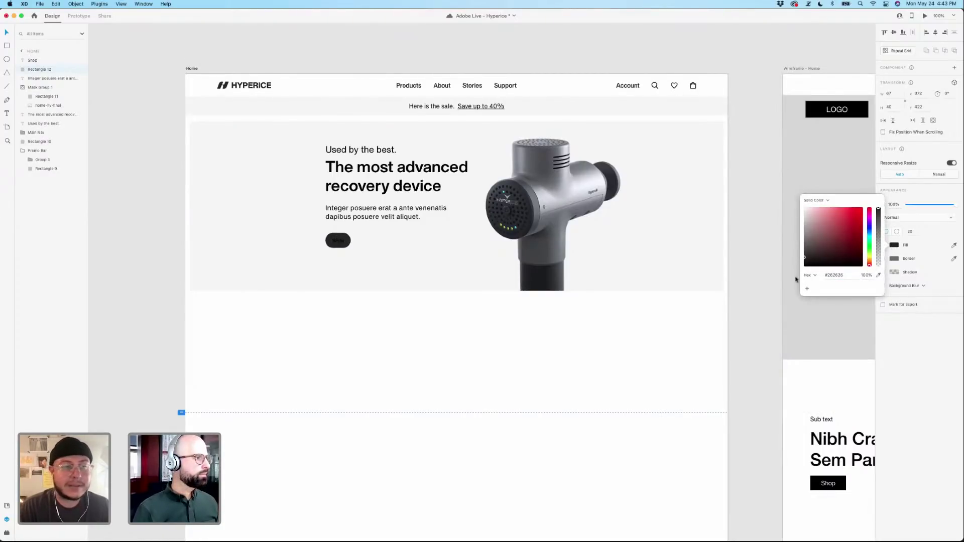
Change the Shop label's fill colour to white.
{"action": "key", "text": "Tab"}
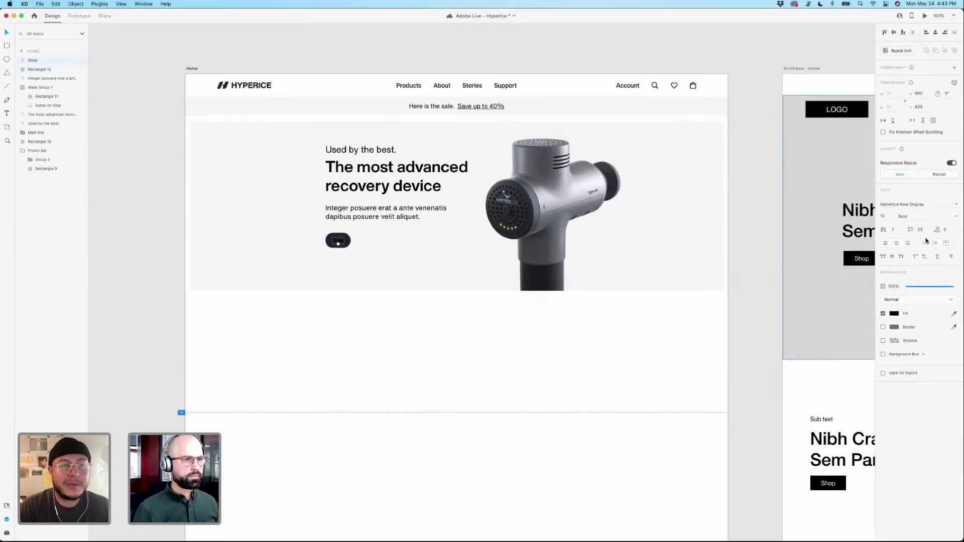
{"action": "left_click", "coordinate": [894, 313]}
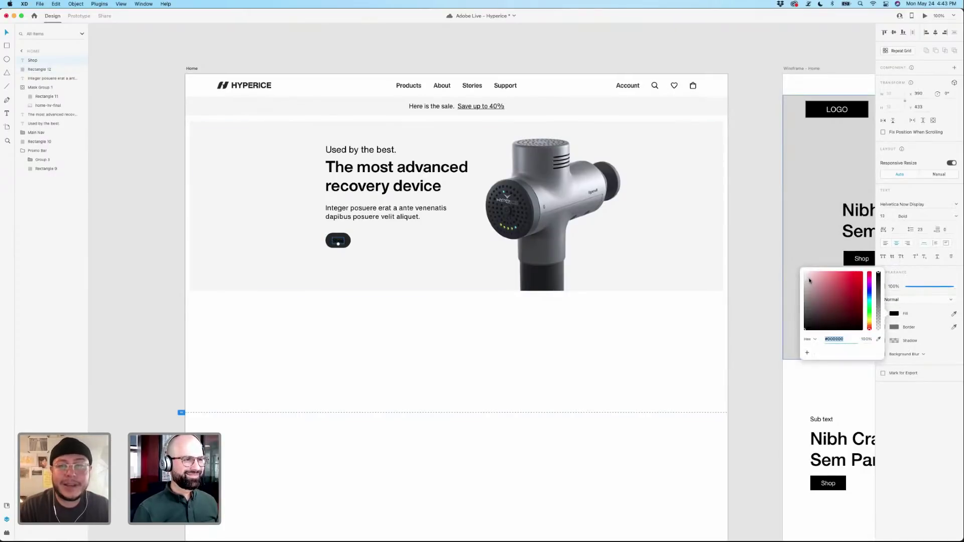
{"action": "left_click", "coordinate": [435, 332]}
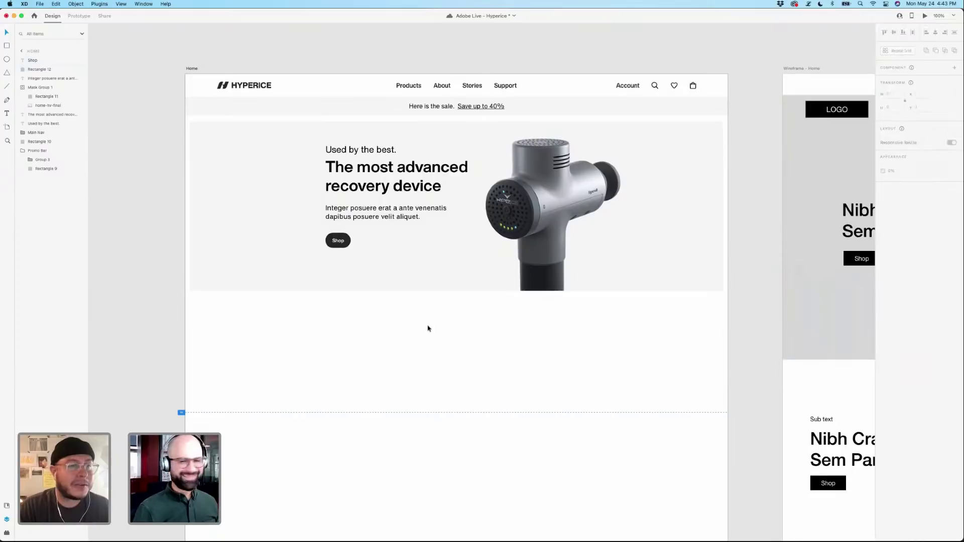
Widen the button rectangle to about 82 px and re-centre the Shop label horizontally within it.
{"action": "left_click", "coordinate": [351, 241]}
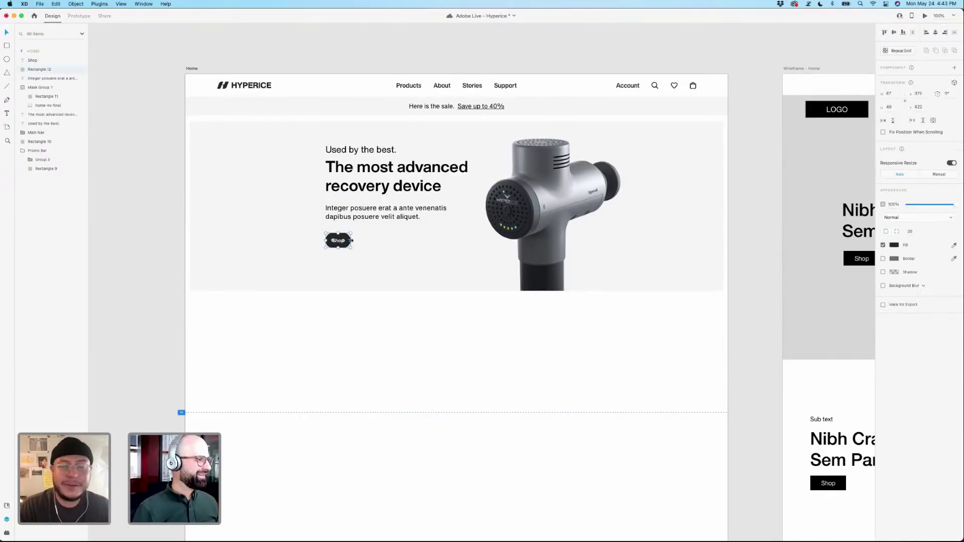
{"action": "left_click_drag", "start_coordinate": [351, 241], "coordinate": [356, 241]}
{"action": "left_click", "coordinate": [338, 241], "text": "shift"}
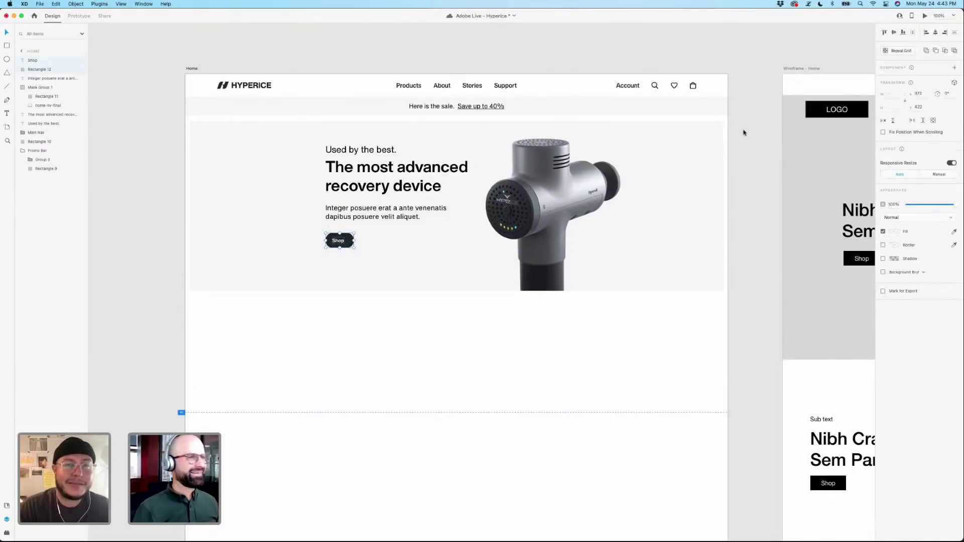
{"action": "left_click", "coordinate": [936, 34]}
{"action": "left_click", "coordinate": [379, 318]}
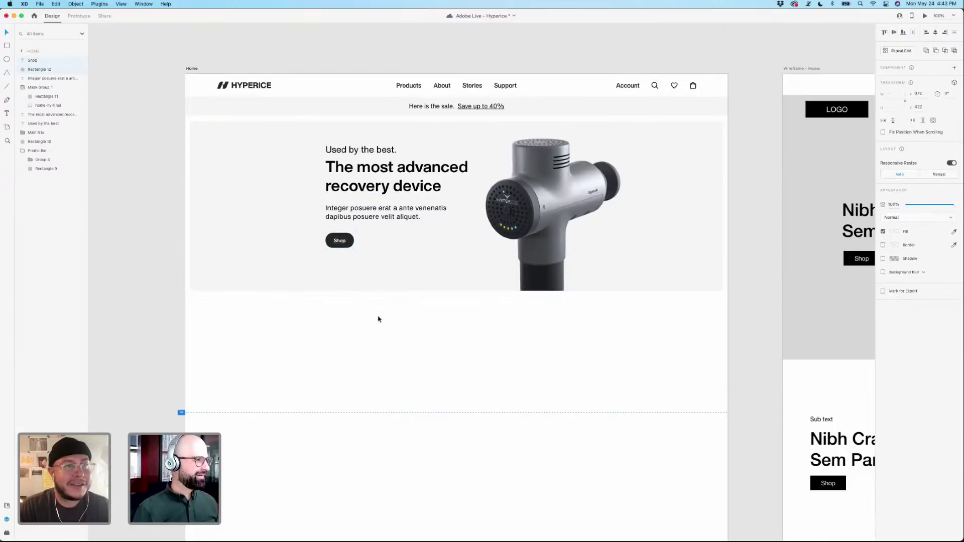
{"action": "left_click", "coordinate": [349, 246]}
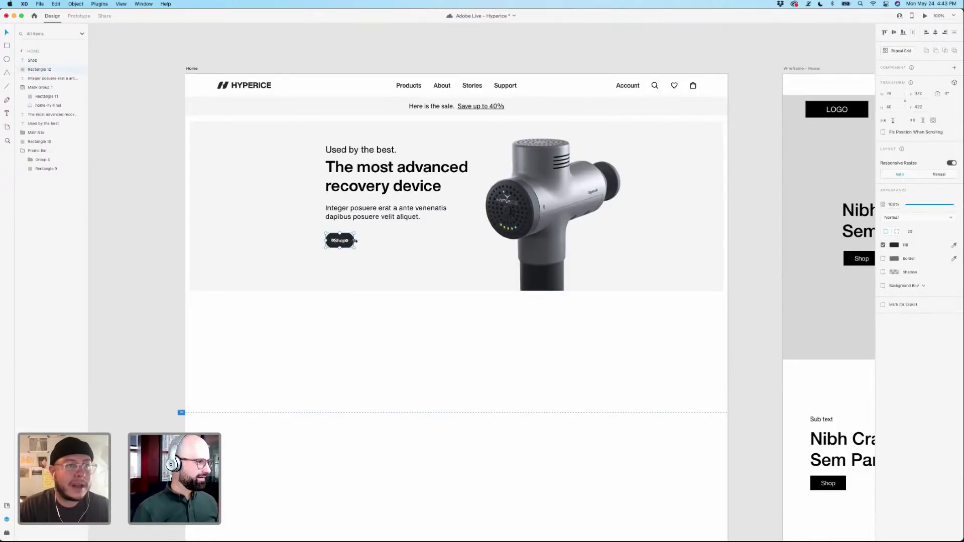
{"action": "left_click", "coordinate": [340, 240], "text": "shift"}
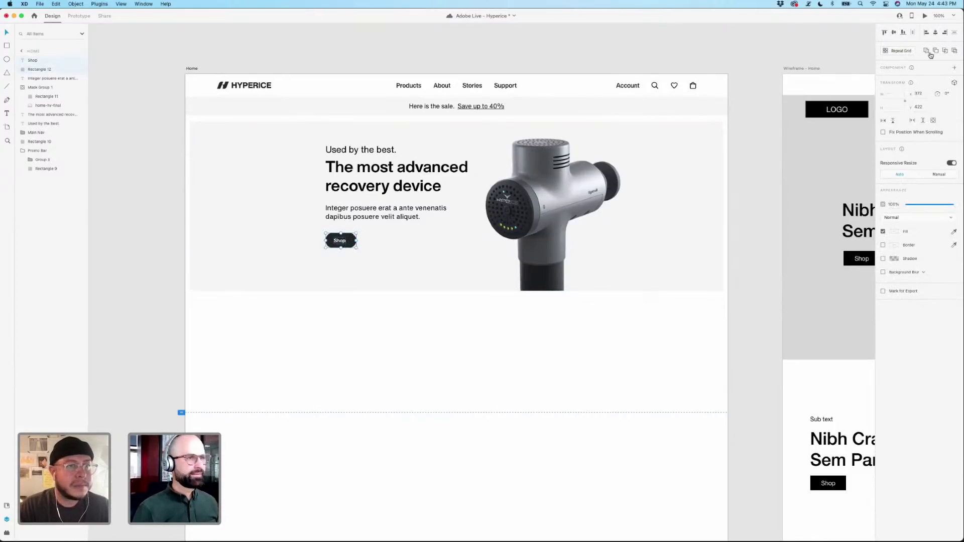
{"action": "left_click", "coordinate": [934, 34]}
{"action": "left_click", "coordinate": [392, 334]}
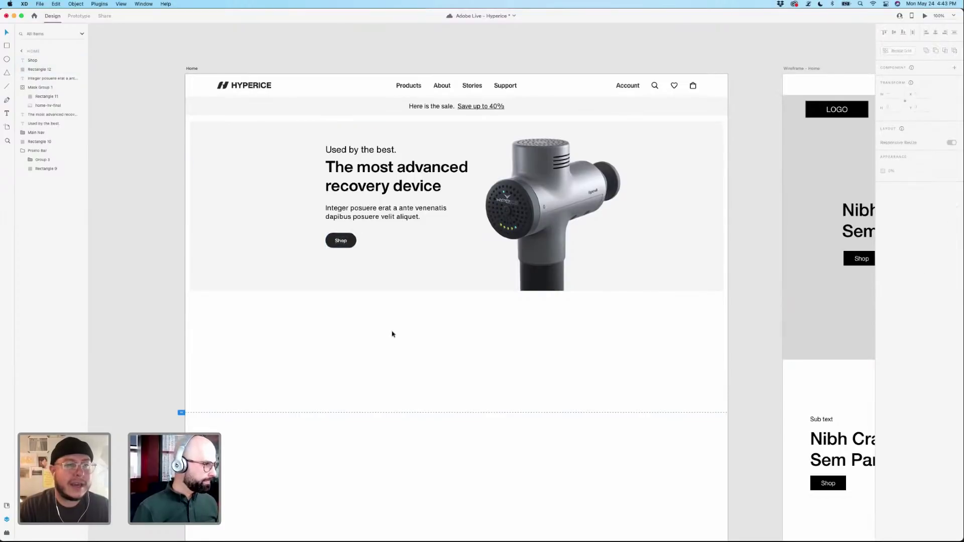
Group the Shop label with its rectangle and rename the group as Button.
{"action": "left_click", "coordinate": [352, 245]}
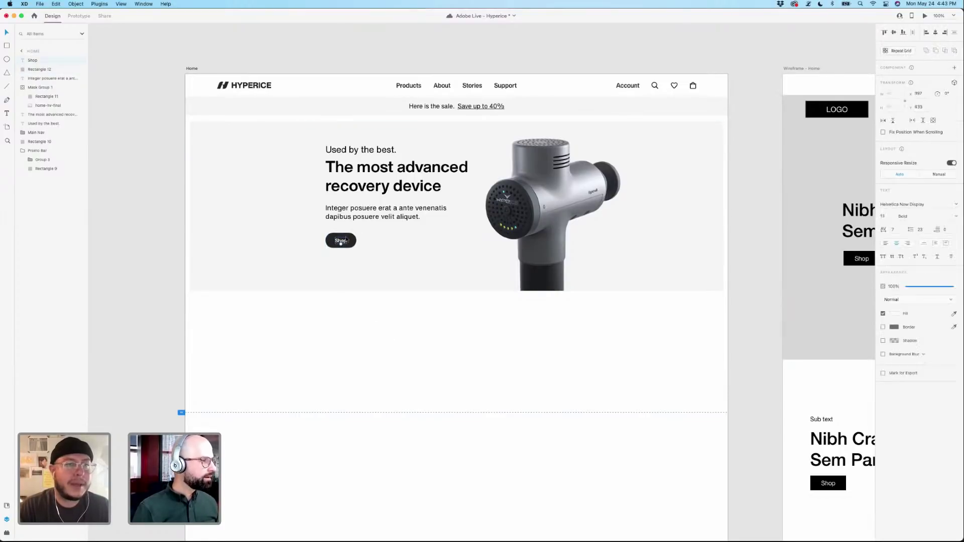
{"action": "left_click", "coordinate": [340, 241], "text": "shift"}
{"action": "key", "text": "super+g"}
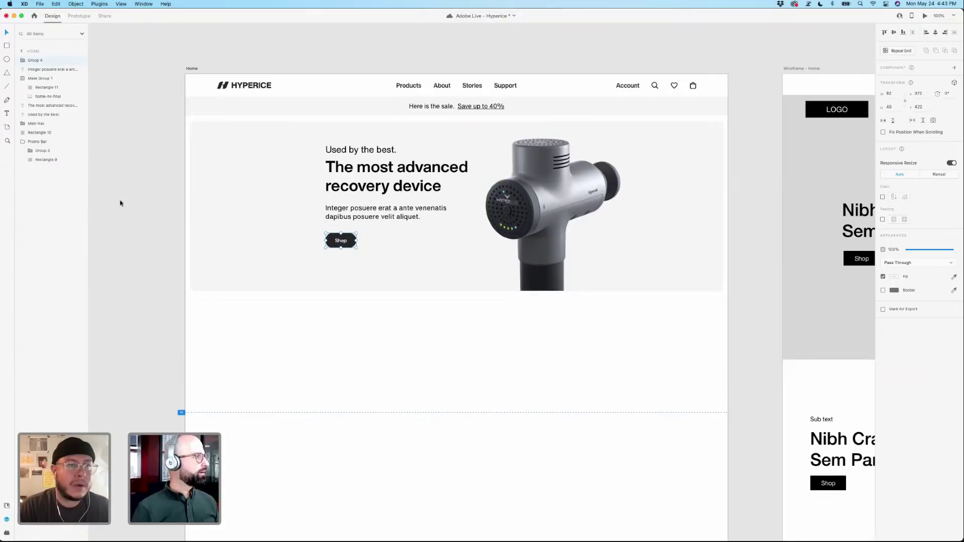
{"action": "double_click", "coordinate": [34, 61]}
{"action": "type", "text": "S"}
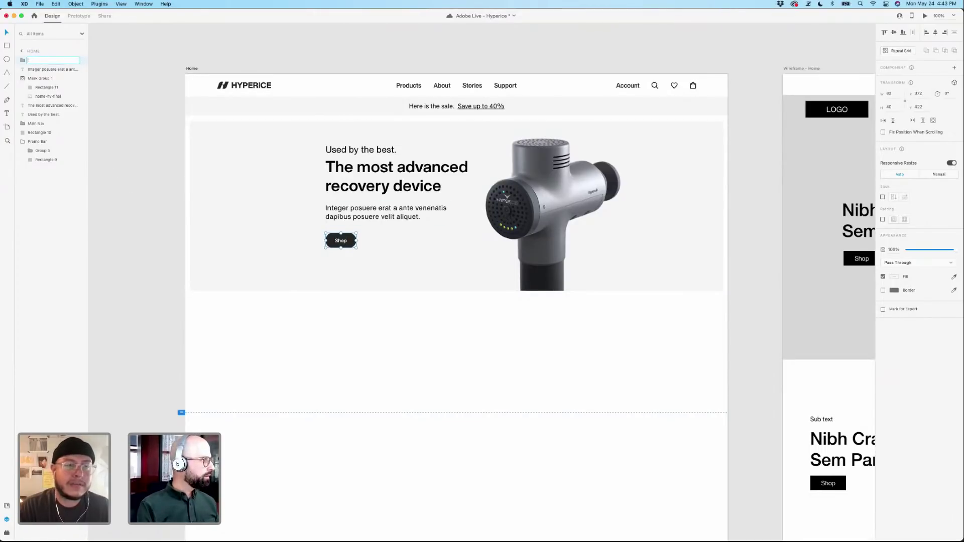
{"action": "type", "text": "utton"}
{"action": "key", "text": "Return"}
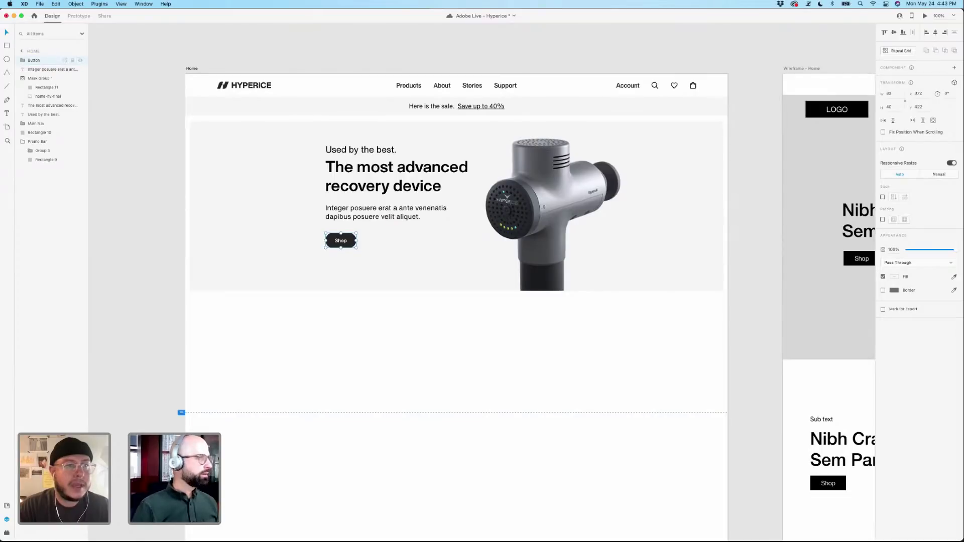
Turn on padding for the Button group and move it up so the gaps above and below the paragraph match.
{"action": "left_click", "coordinate": [883, 221]}
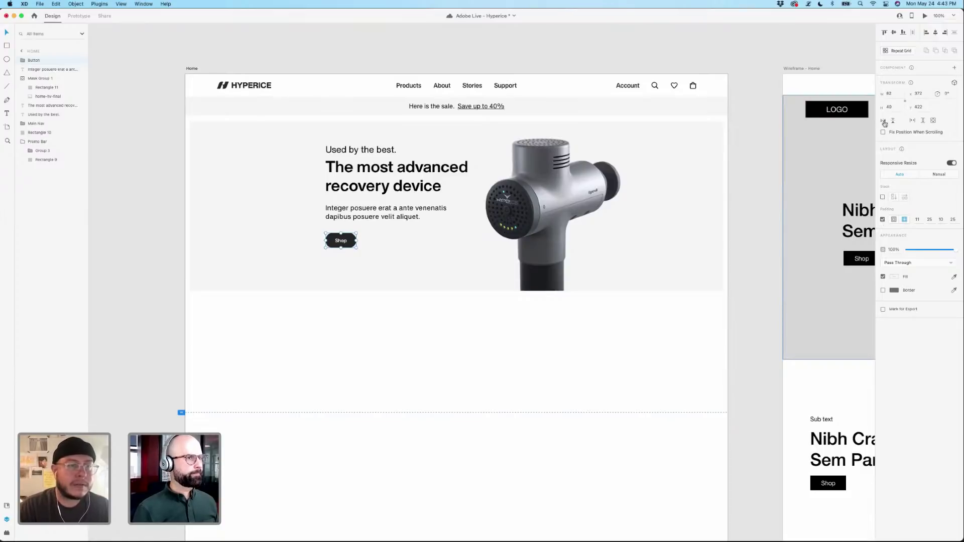
{"action": "left_click", "coordinate": [345, 245]}
{"action": "left_click_drag", "start_coordinate": [347, 246], "coordinate": [347, 241]}
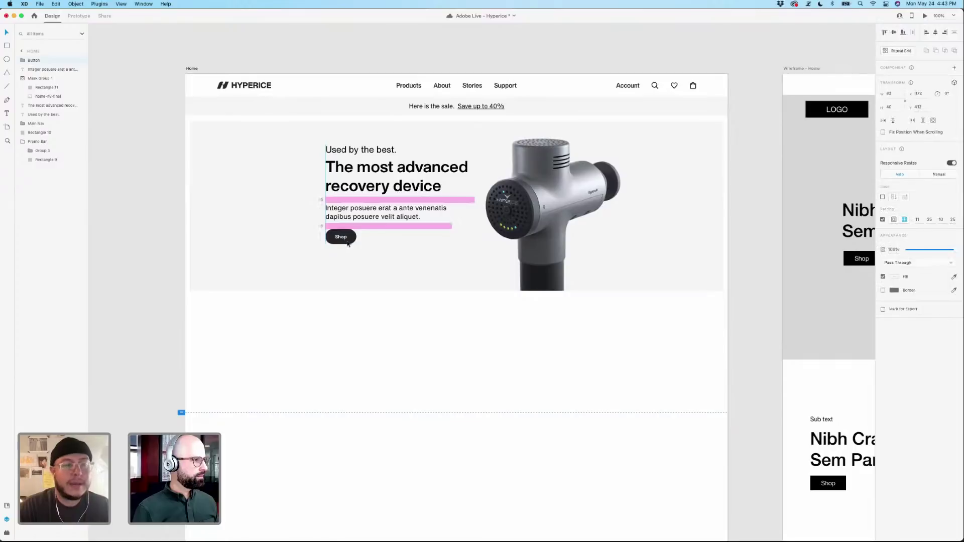
Move the tagline, headline, paragraph and Shop button together about 24 px down in the hero.
{"action": "left_click", "coordinate": [367, 195]}
{"action": "left_click", "coordinate": [365, 215], "text": "shift"}
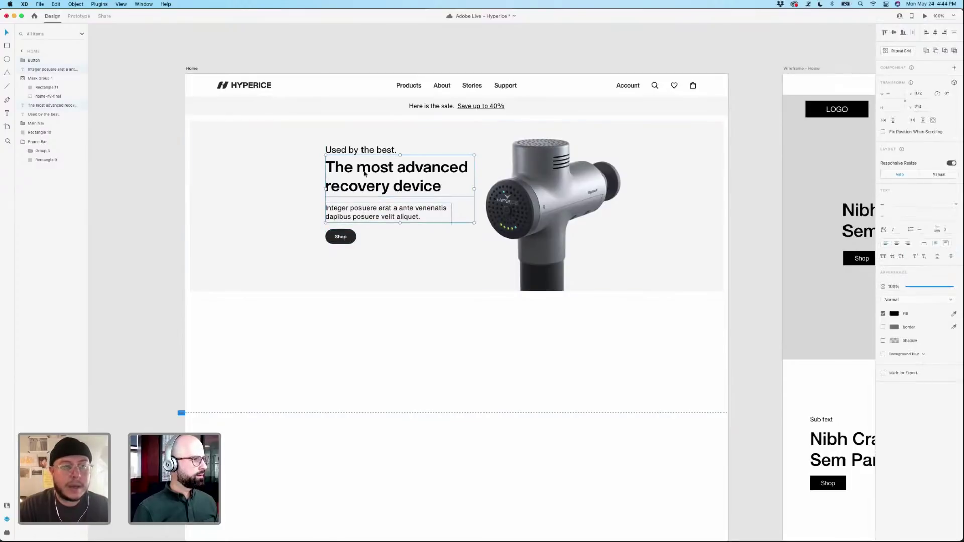
{"action": "left_click", "coordinate": [361, 152], "text": "shift"}
{"action": "left_click", "coordinate": [338, 246], "text": "shift"}
{"action": "left_click_drag", "start_coordinate": [337, 246], "coordinate": [337, 250]}
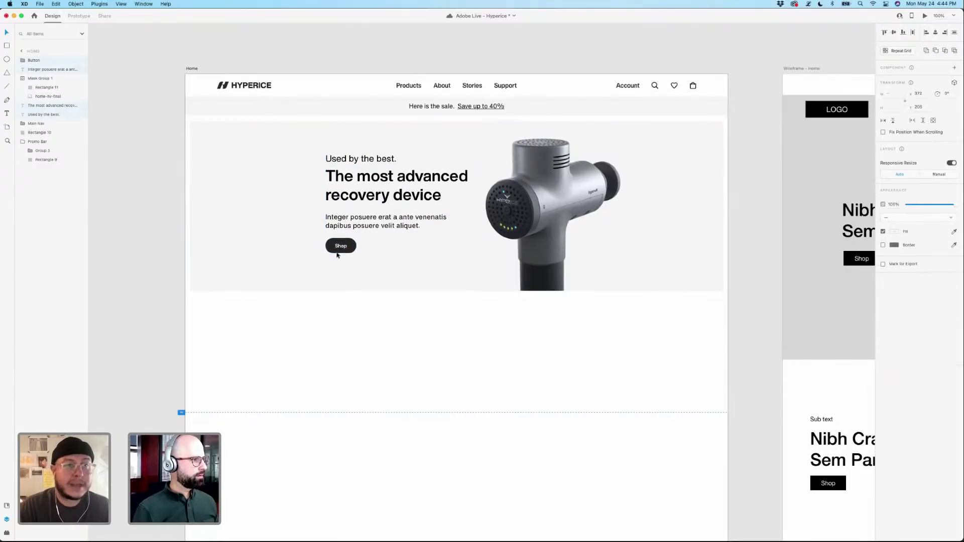
Move the body paragraph about 10 px up, closer to the headline.
{"action": "left_click", "coordinate": [388, 217]}
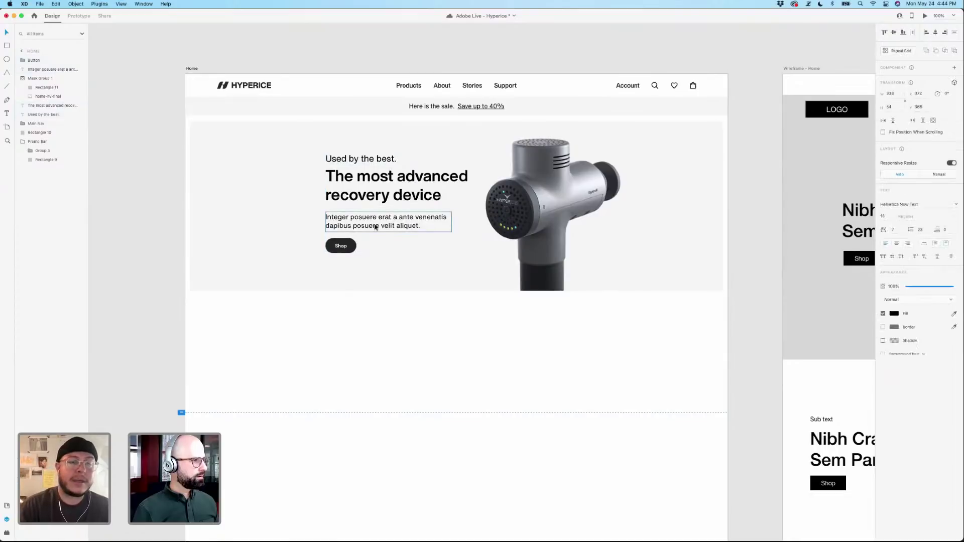
{"action": "left_click_drag", "start_coordinate": [388, 217], "coordinate": [390, 213]}
{"action": "left_click", "coordinate": [391, 207]}
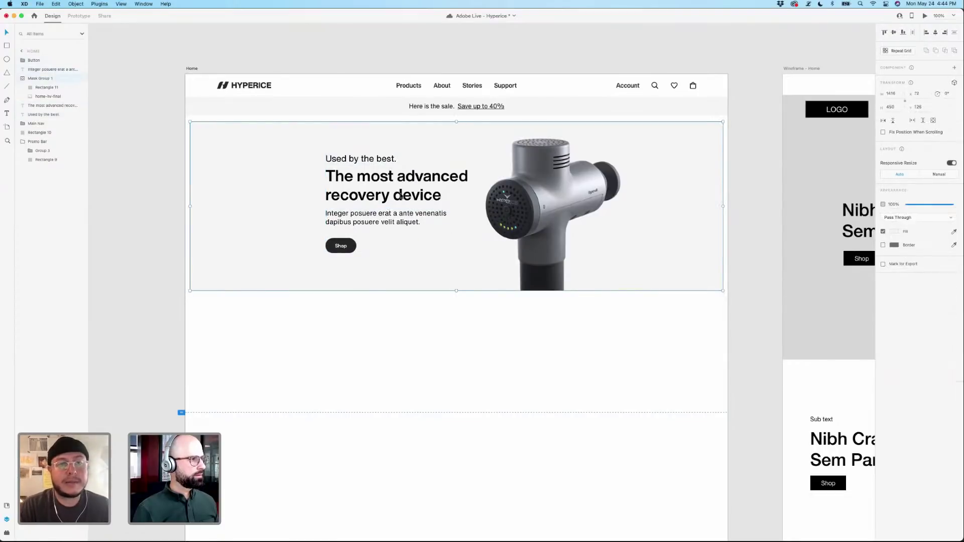
Reduce the headline's line spacing to 46.
{"action": "left_click", "coordinate": [392, 197]}
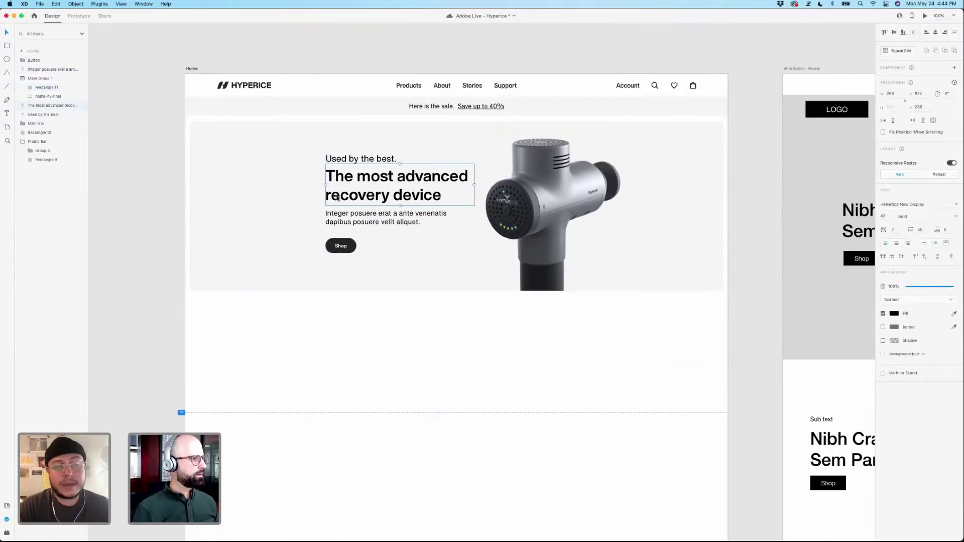
{"action": "left_click", "coordinate": [919, 230]}
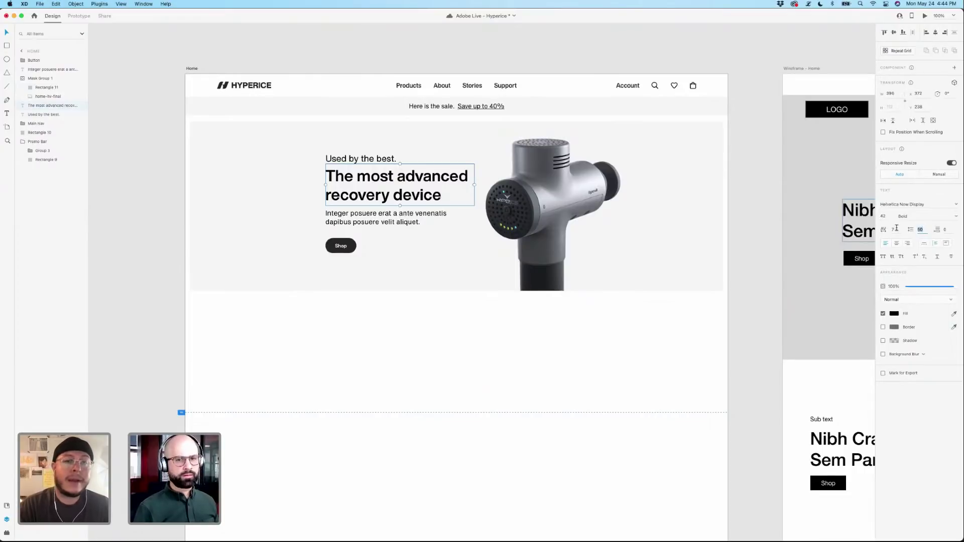
{"action": "key", "text": "Down"}
{"action": "key", "text": "Down"}
{"action": "key", "text": "Down"}
{"action": "key", "text": "Down"}
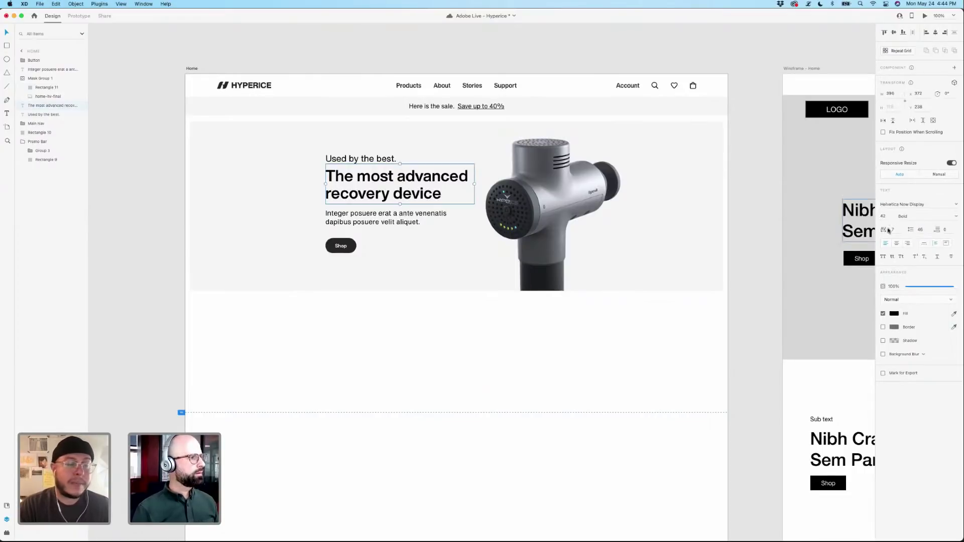
Shift the body paragraph and the Shop button slightly up to tighten the spacing beneath the headline.
{"action": "left_click_drag", "start_coordinate": [363, 221], "coordinate": [350, 242]}
{"action": "key", "text": "Escape"}
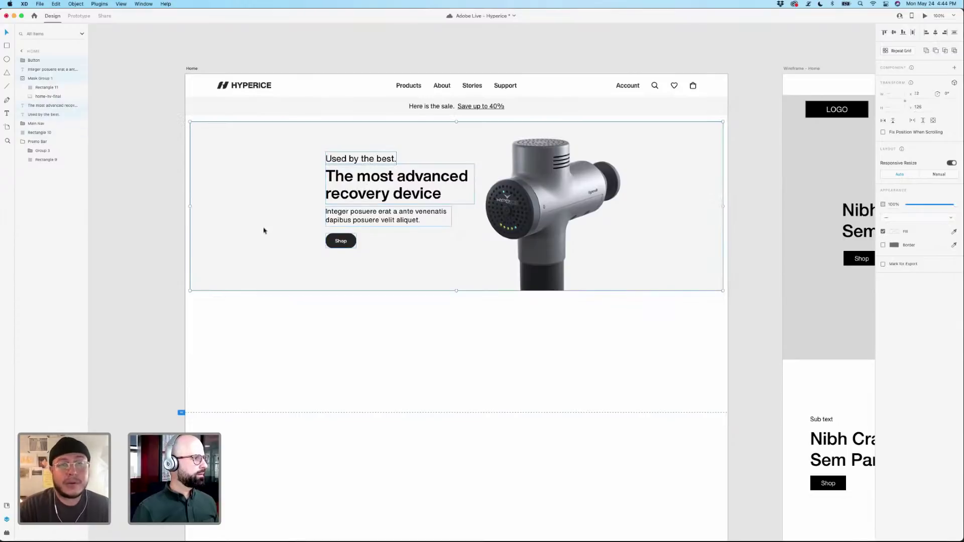
{"action": "left_click", "coordinate": [317, 329]}
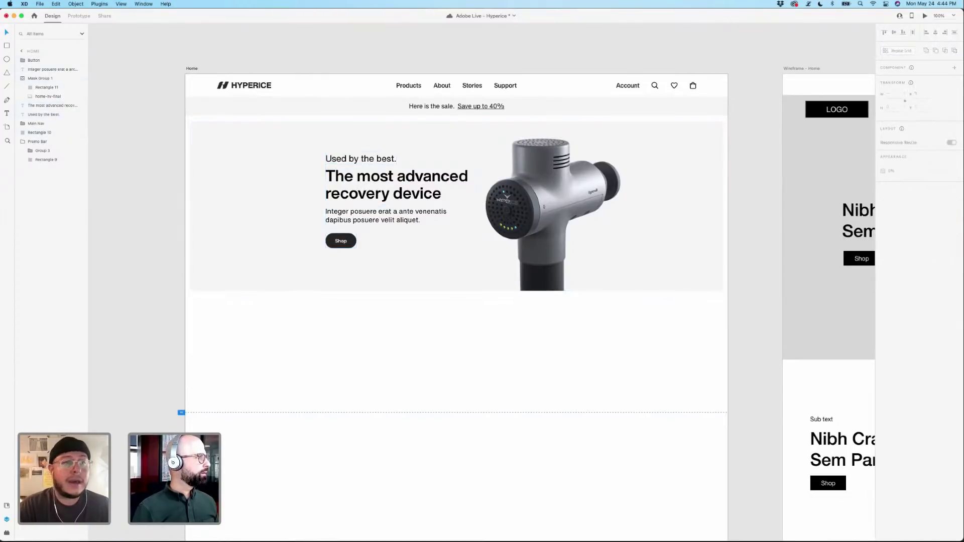
Reorder the Home layers so Mask Group 1 sits beneath the headline text and Main Nav is at the top of the stack.
{"action": "left_click", "coordinate": [22, 79]}
{"action": "left_click_drag", "start_coordinate": [40, 80], "coordinate": [39, 96]}
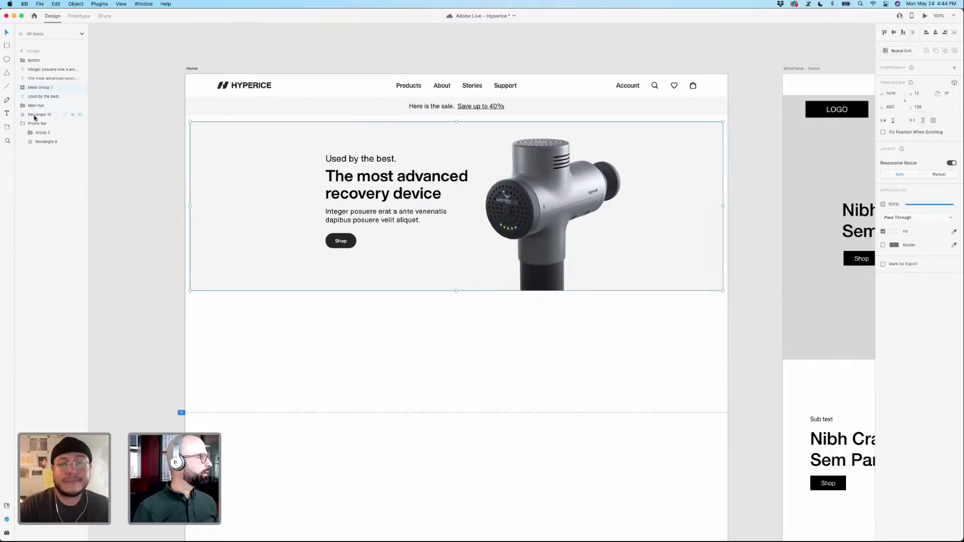
{"action": "left_click", "coordinate": [35, 115]}
{"action": "left_click_drag", "start_coordinate": [33, 104], "coordinate": [34, 59]}
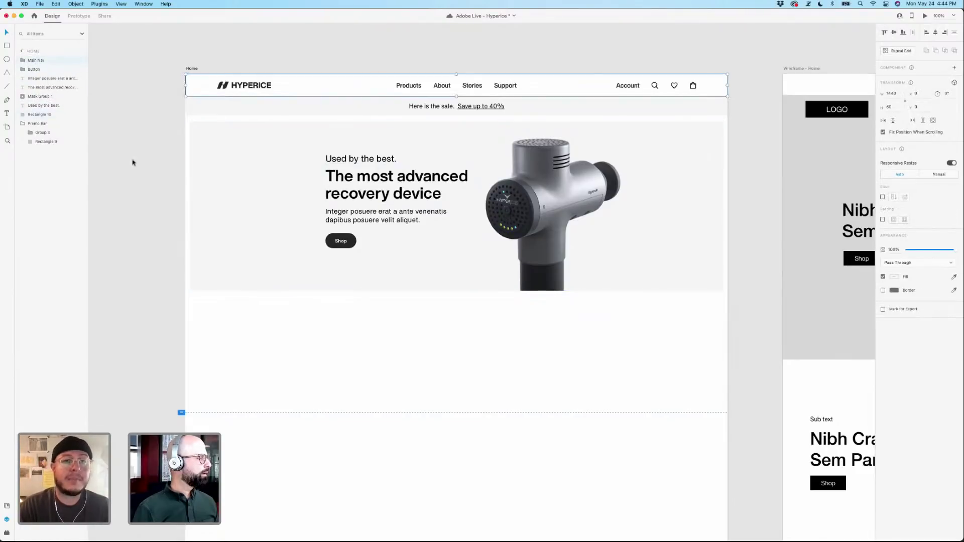
Collapse the Promo Bar group and bring it forward in the layer order until it sits directly below Main Nav.
{"action": "left_click", "coordinate": [22, 123]}
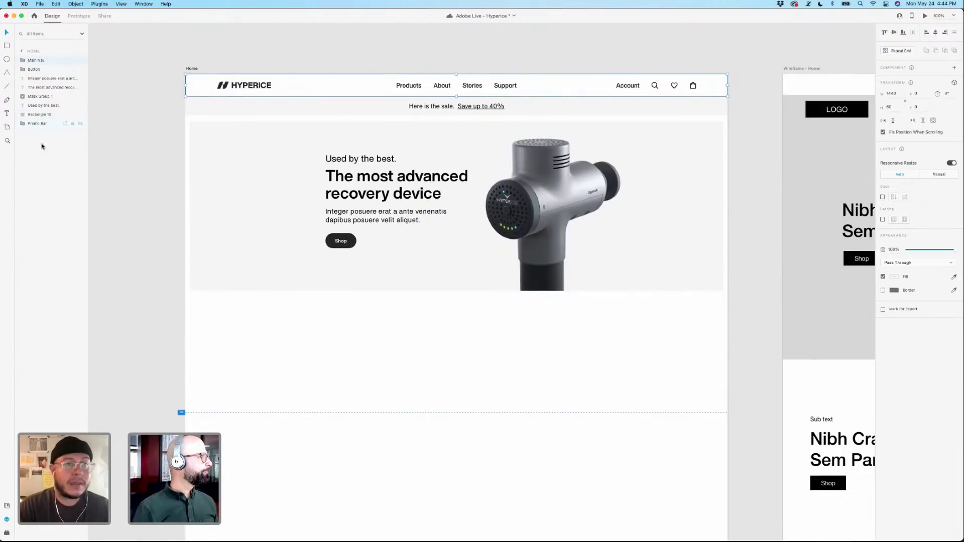
{"action": "left_click", "coordinate": [42, 146]}
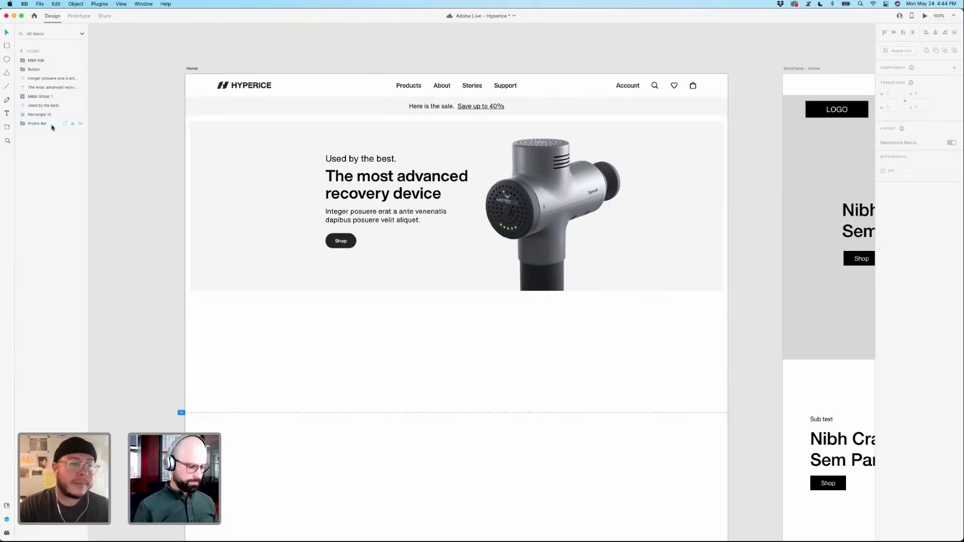
{"action": "left_click", "coordinate": [51, 127]}
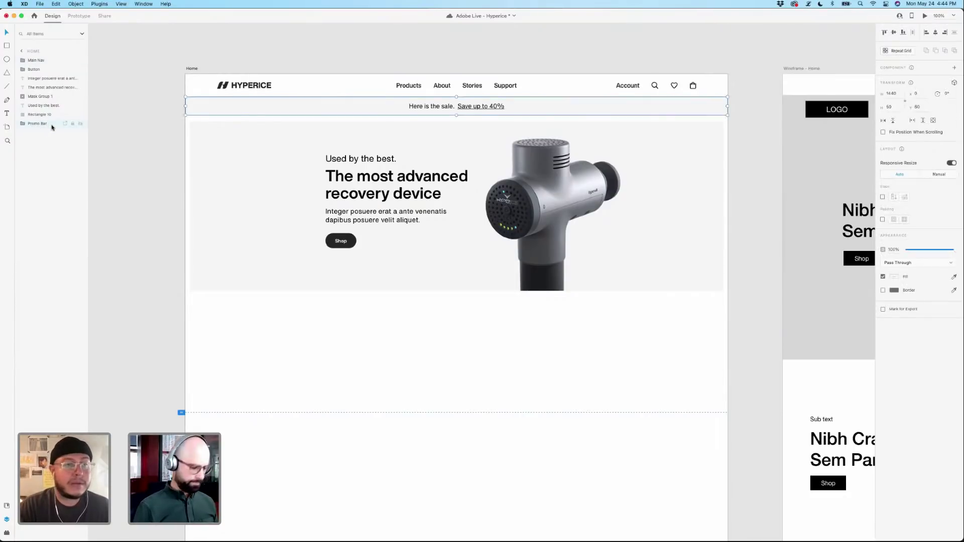
{"action": "key", "text": "super+bracketright"}
{"action": "key", "text": "super+bracketright"}
{"action": "key", "text": "super+bracketright"}
{"action": "key", "text": "super+bracketright"}
{"action": "key", "text": "super+bracketright"}
{"action": "key", "text": "super+bracketright"}
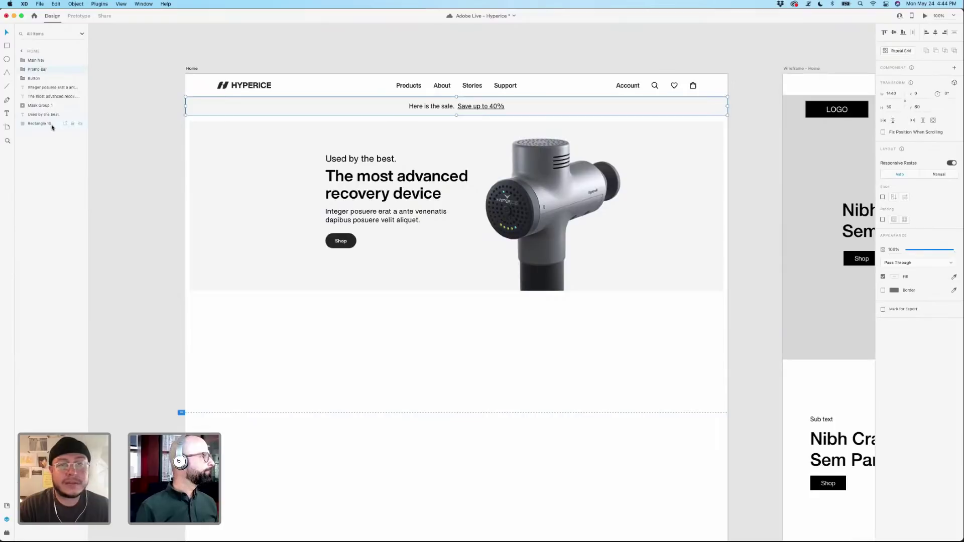
Rename Mask Group 1 as Hypervolt-image and place it below the tagline in the layer order.
{"action": "left_click", "coordinate": [49, 124]}
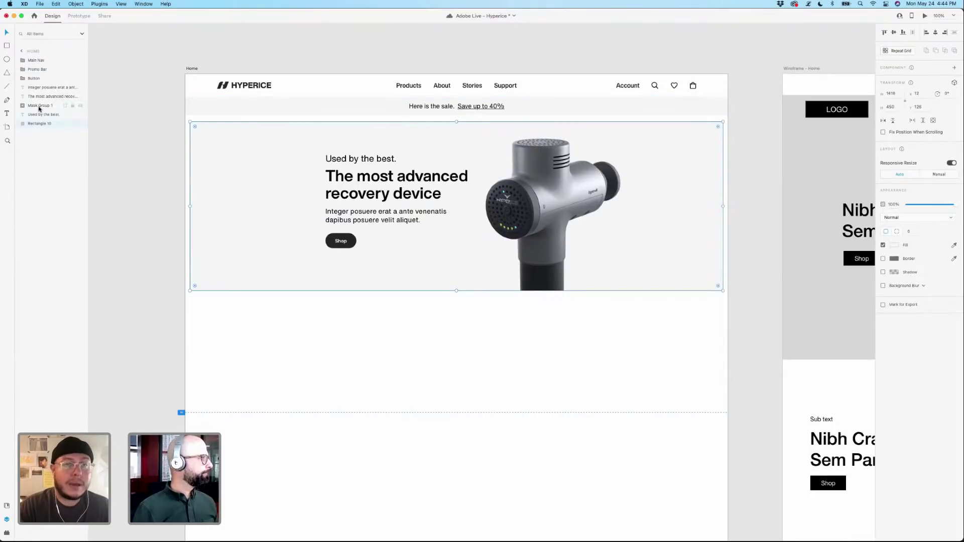
{"action": "double_click", "coordinate": [39, 106]}
{"action": "type", "text": "Hypervolt-image"}
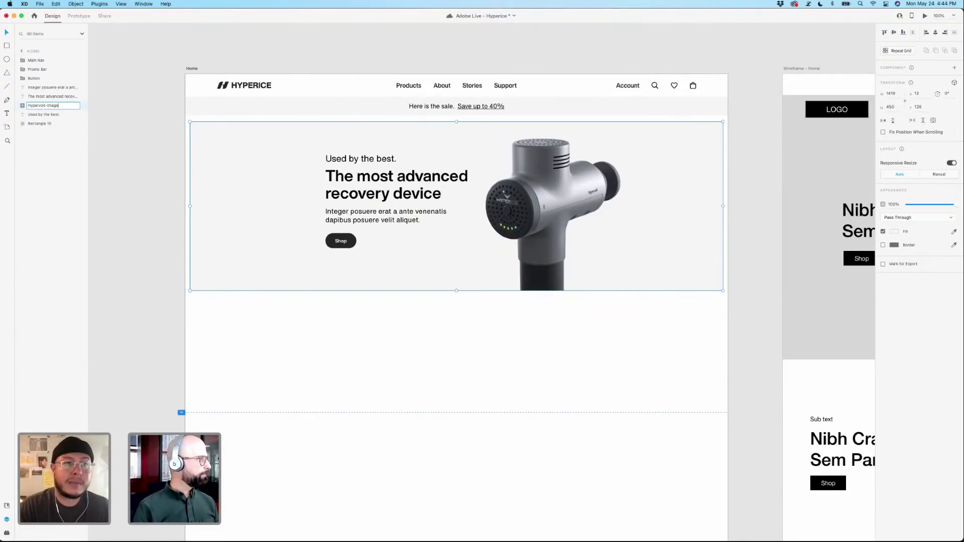
{"action": "key", "text": "Return"}
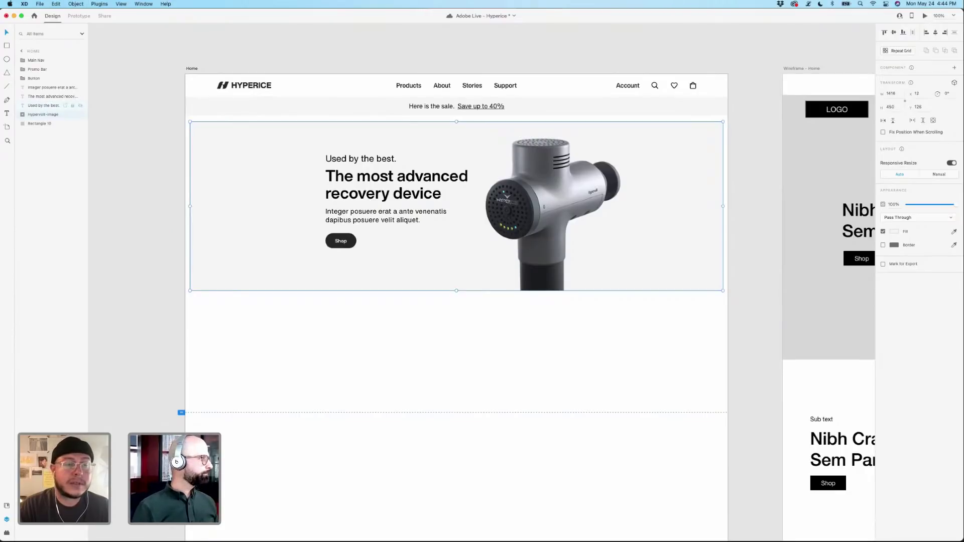
Shift the product image slightly left inside its mask and check the hero's alignment against the layout grid.
{"action": "left_click", "coordinate": [117, 191]}
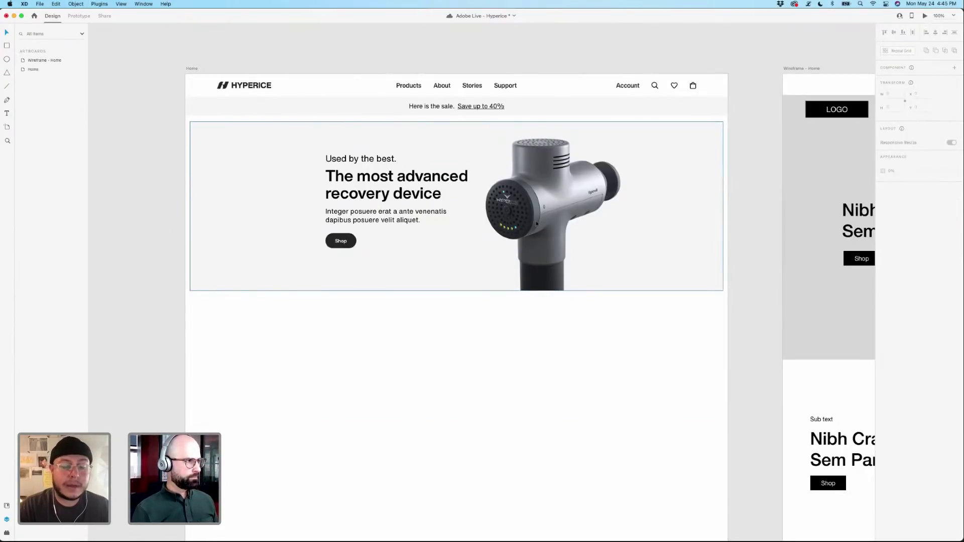
{"action": "double_click", "coordinate": [534, 221]}
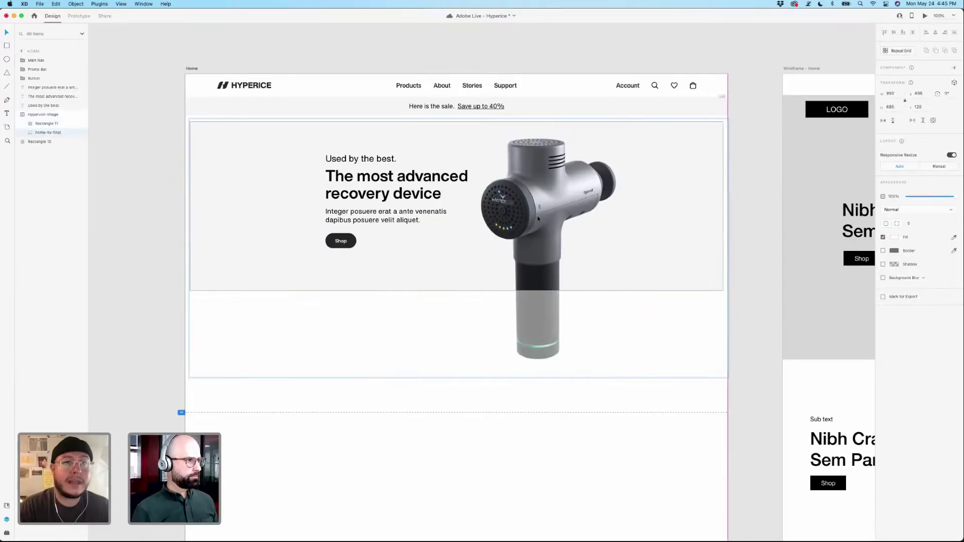
{"action": "key", "text": "super+shift+apostrophe"}
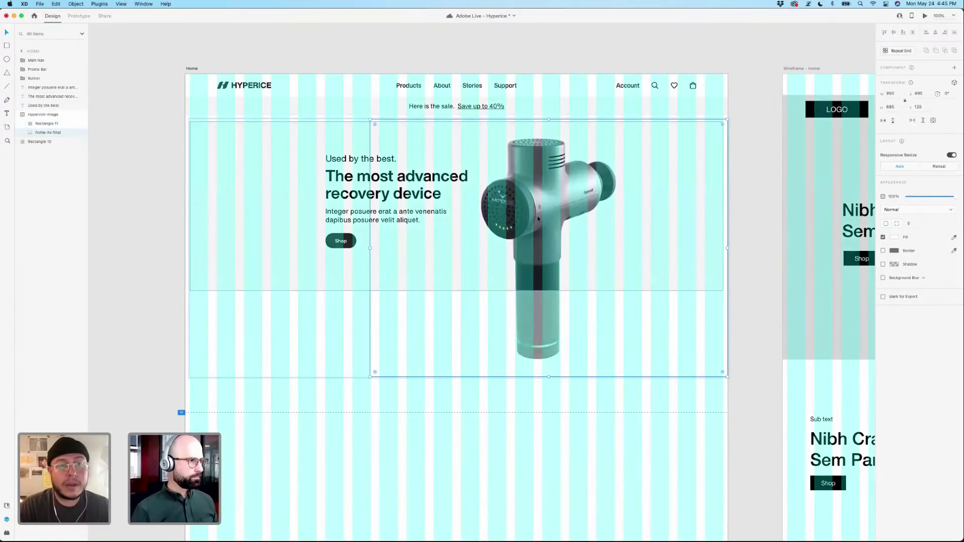
{"action": "left_click_drag", "start_coordinate": [528, 216], "coordinate": [528, 215]}
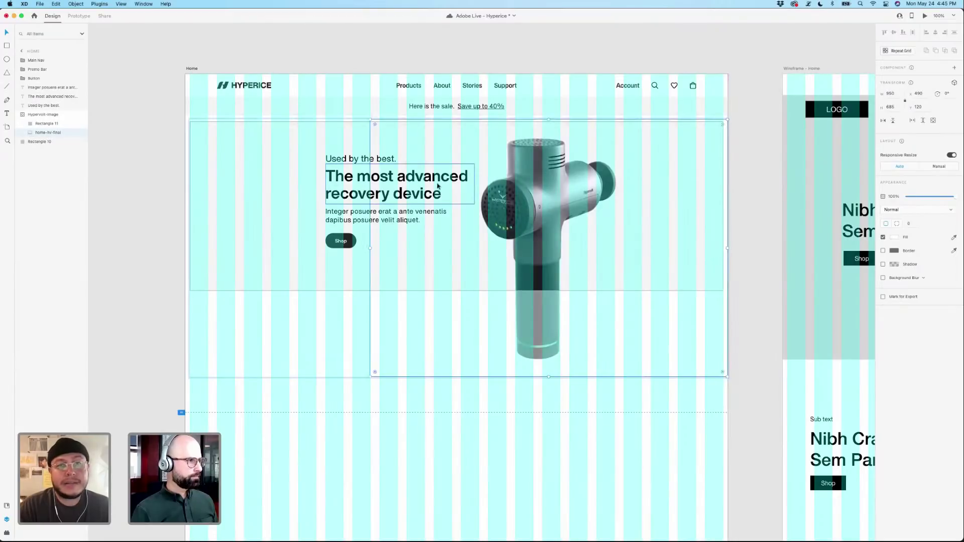
{"action": "key", "text": "Escape"}
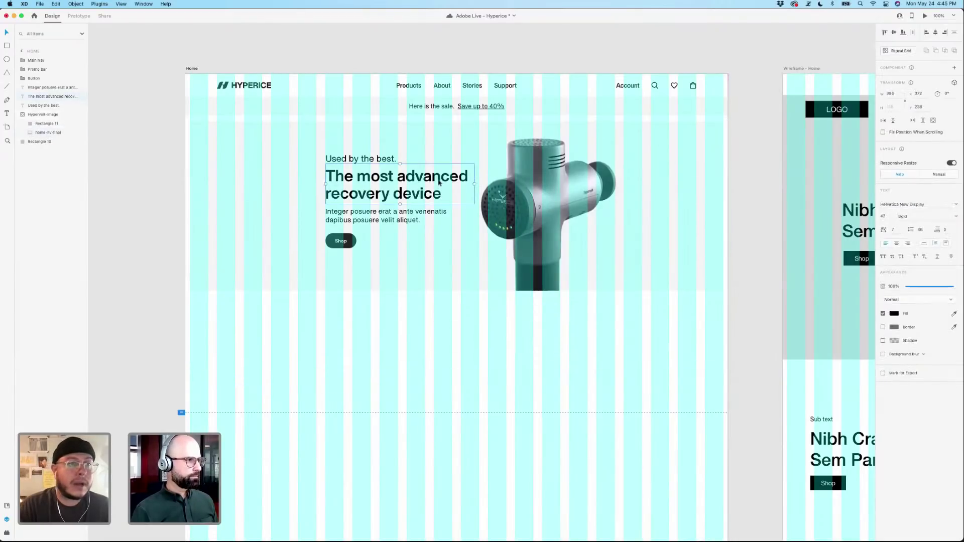
{"action": "left_click", "coordinate": [402, 210]}
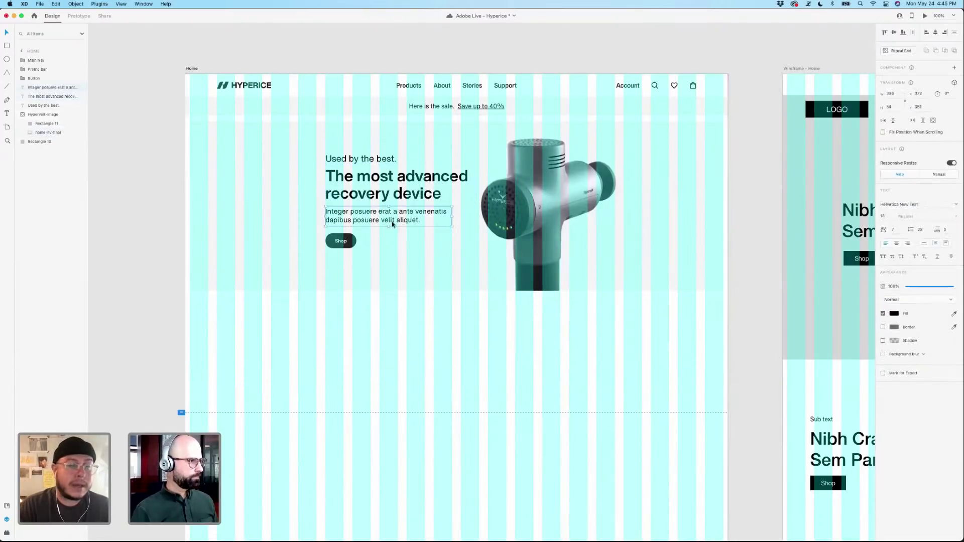
{"action": "left_click", "coordinate": [122, 205]}
{"action": "key", "text": "super+shift+apostrophe"}
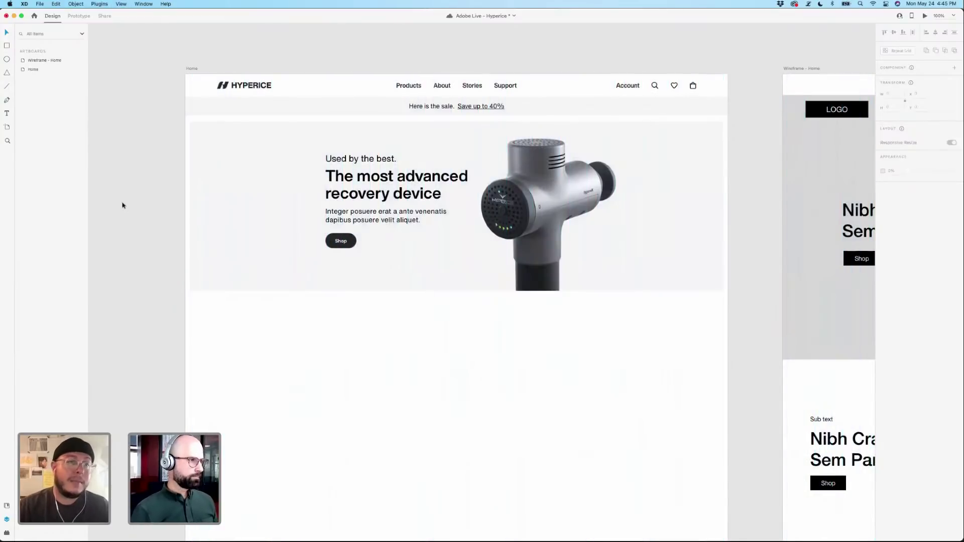
Group the tagline, headline, paragraph and Shop button, and nudge them about 2 px down in the hero.
{"action": "left_click", "coordinate": [387, 216]}
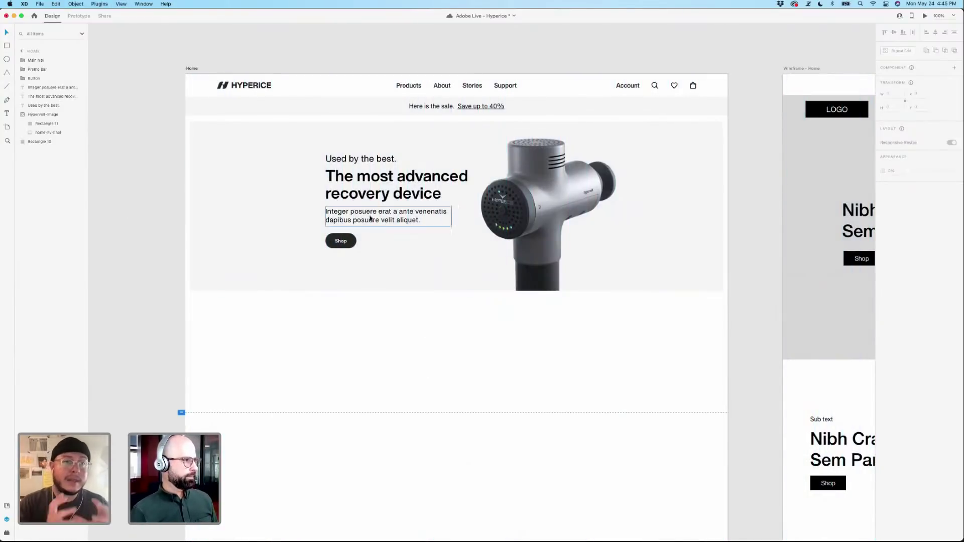
{"action": "left_click", "coordinate": [363, 168], "text": "shift"}
{"action": "left_click", "coordinate": [362, 159], "text": "shift"}
{"action": "left_click", "coordinate": [341, 241], "text": "shift"}
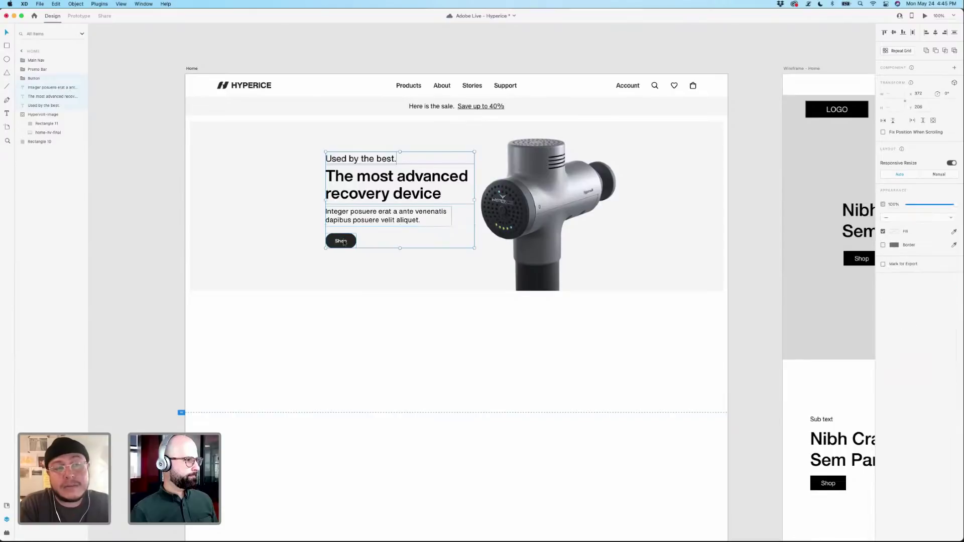
{"action": "left_click_drag", "start_coordinate": [341, 240], "coordinate": [344, 241]}
{"action": "key", "text": "super+g"}
{"action": "left_click", "coordinate": [292, 222]}
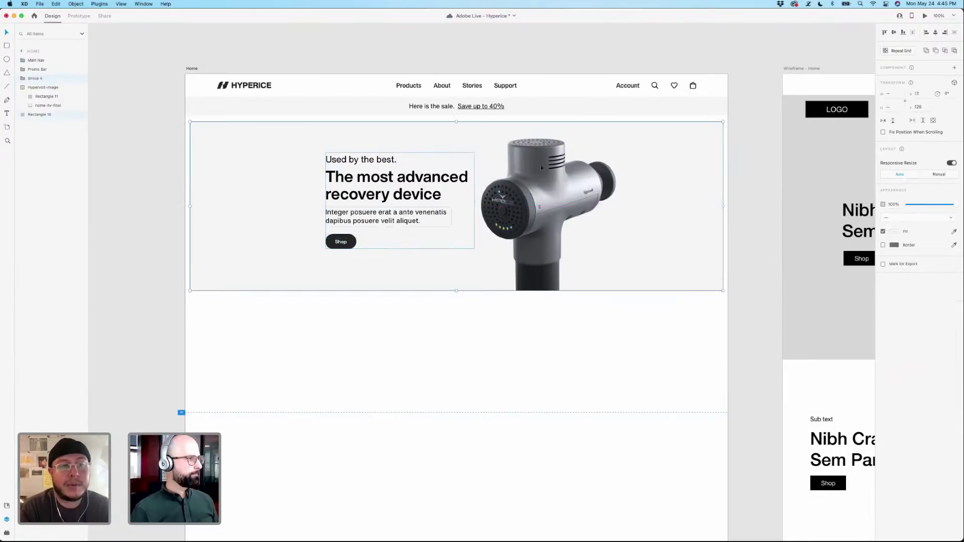
{"action": "left_click", "coordinate": [530, 335]}
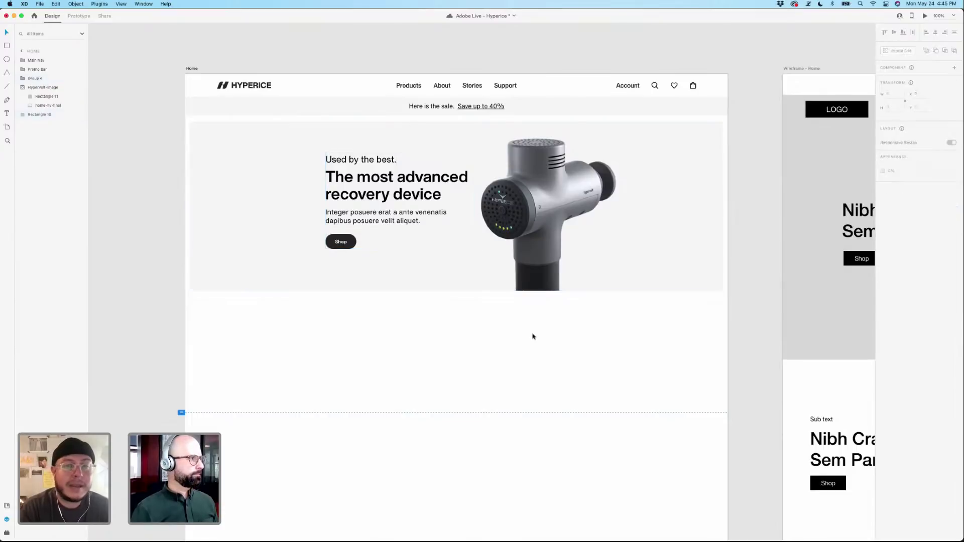
Group the hero text group, Hypervolt-image and background rectangle together, and name the new group Hero-Ad.
{"action": "left_click", "coordinate": [22, 90]}
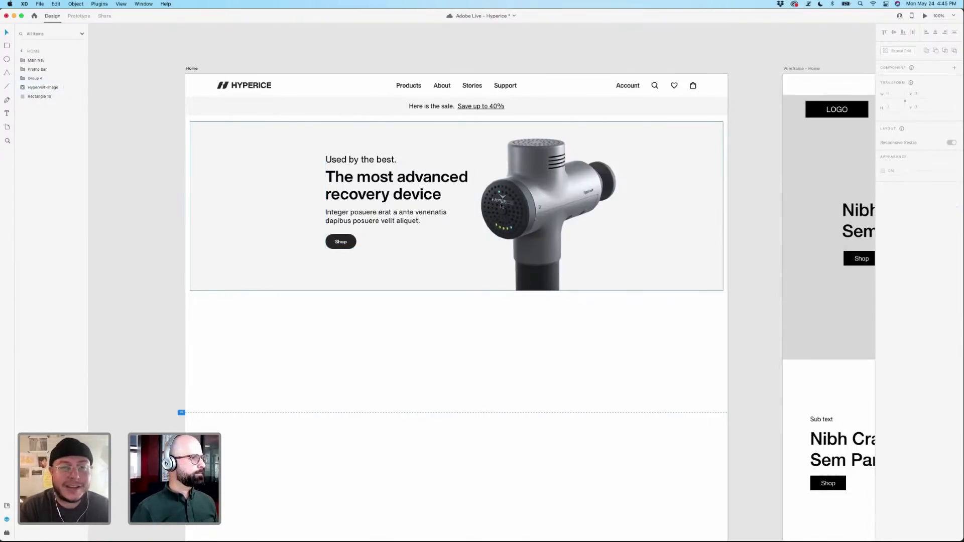
{"action": "left_click_drag", "start_coordinate": [131, 144], "coordinate": [698, 246]}
{"action": "key", "text": "super+g"}
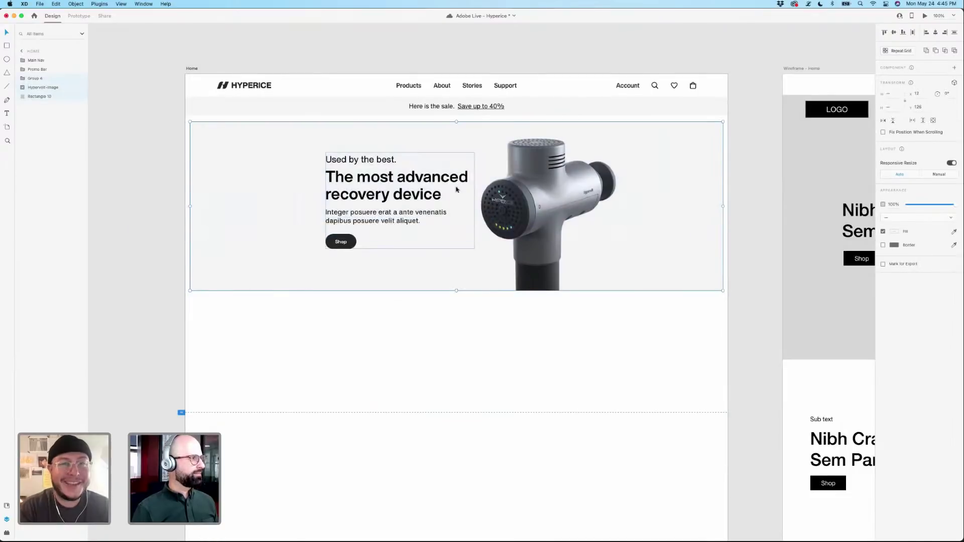
{"action": "double_click", "coordinate": [36, 79]}
{"action": "type", "text": "Hero"}
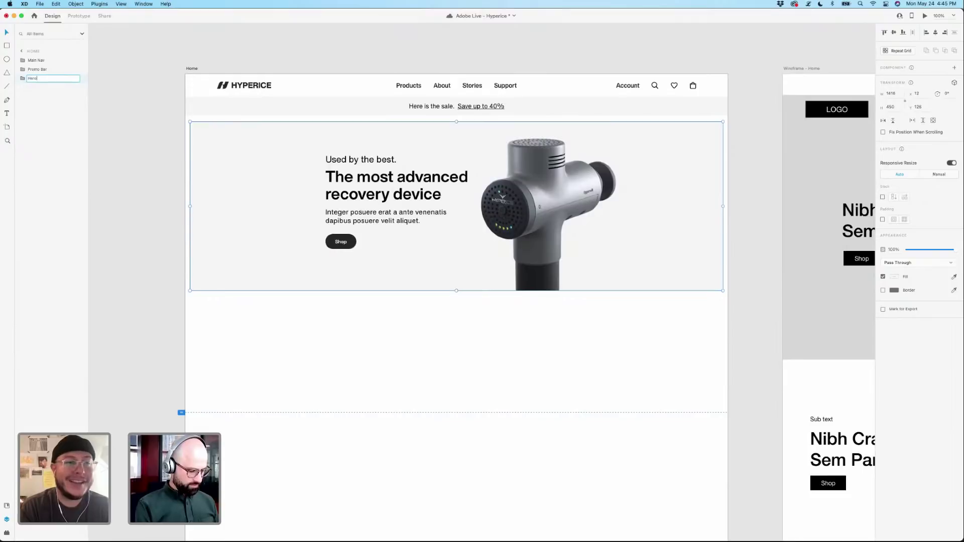
{"action": "type", "text": "-Ad"}
{"action": "key", "text": "Return"}
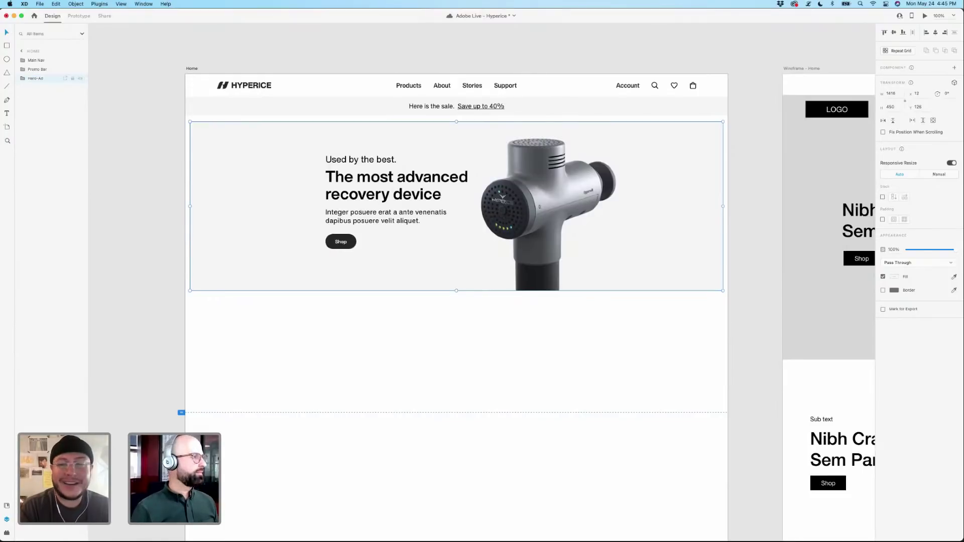
{"action": "left_click", "coordinate": [146, 116]}
{"action": "scroll", "coordinate": [467, 324], "scroll_direction": "right", "scroll_amount": 1}
{"action": "scroll", "coordinate": [467, 325], "scroll_direction": "right", "scroll_amount": 2}
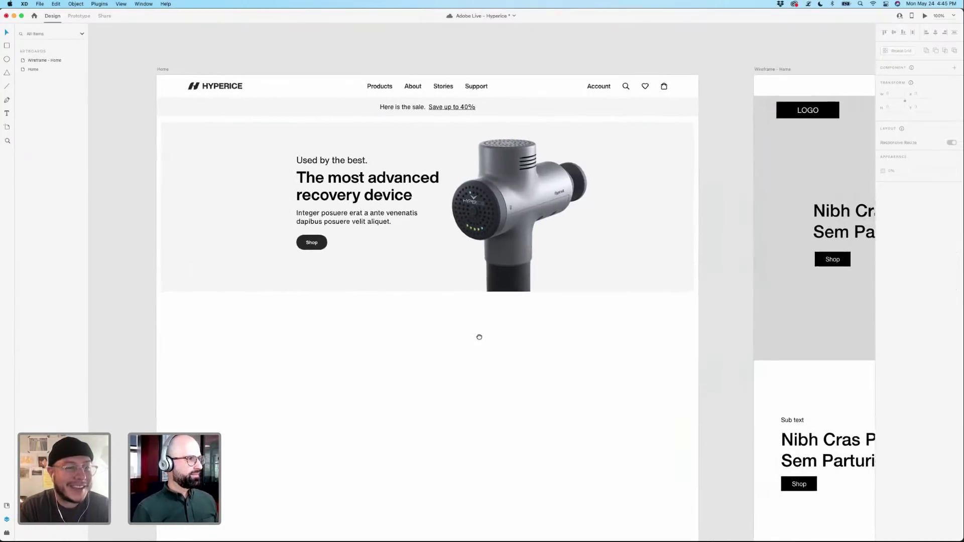
{"action": "left_click", "coordinate": [549, 361]}
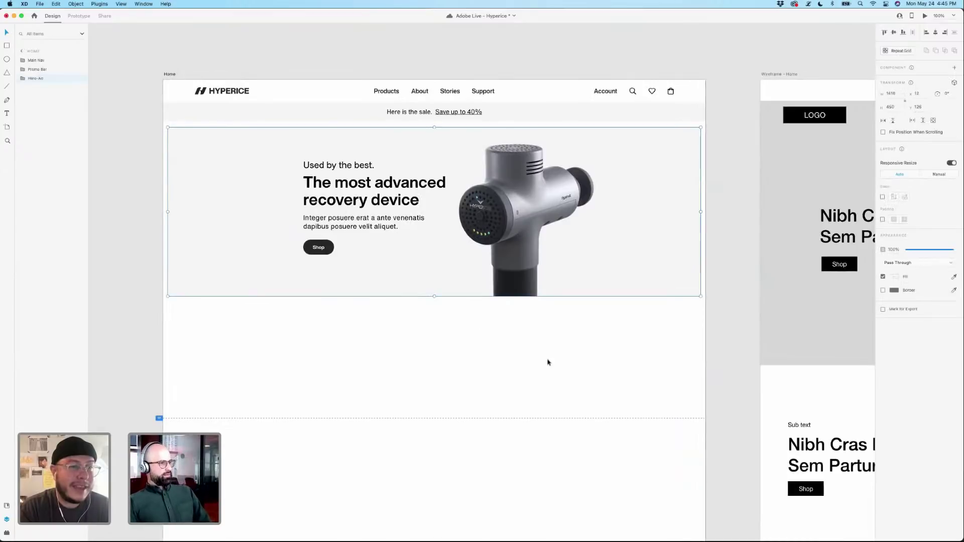
{"action": "scroll", "coordinate": [535, 378], "scroll_direction": "right", "scroll_amount": 2}
{"action": "scroll", "coordinate": [535, 378], "scroll_direction": "up", "scroll_amount": 2}
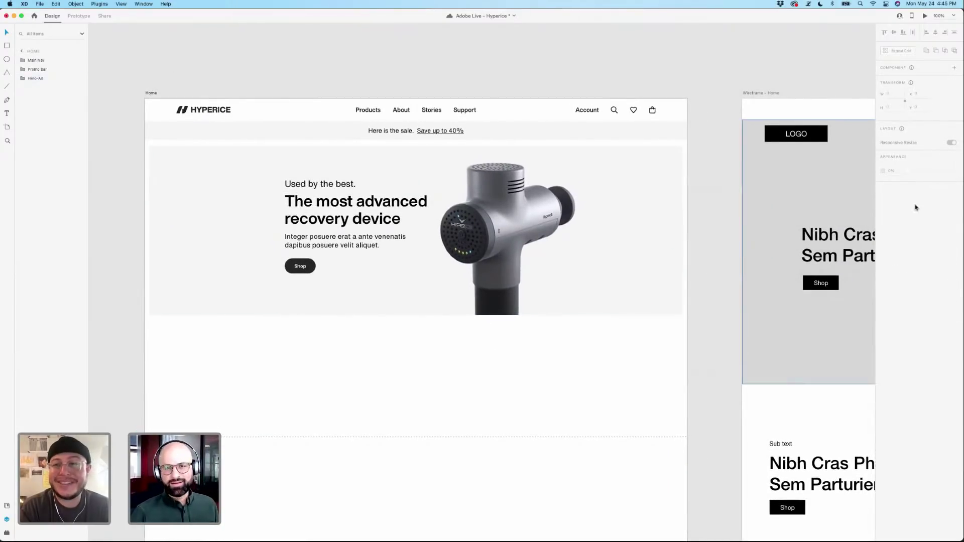
{"action": "left_click", "coordinate": [711, 224]}
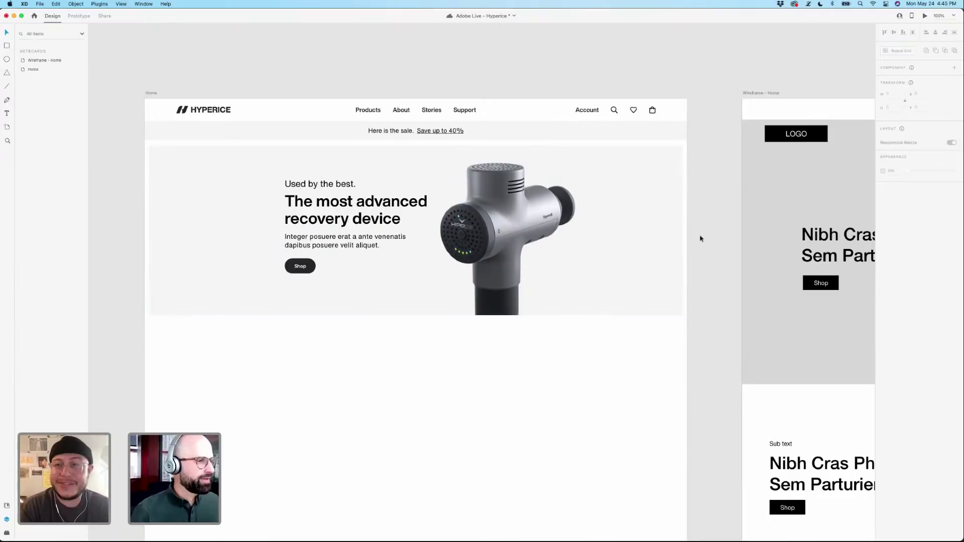
Turn the Shop button inside the Hero-Ad group into a component and add a Hover State to it.
{"action": "left_click", "coordinate": [313, 270]}
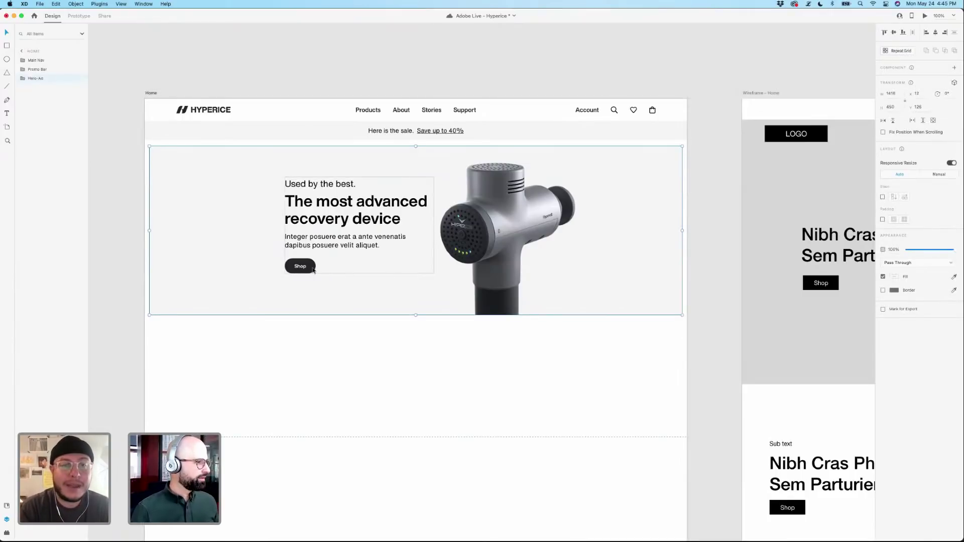
{"action": "double_click", "coordinate": [313, 271]}
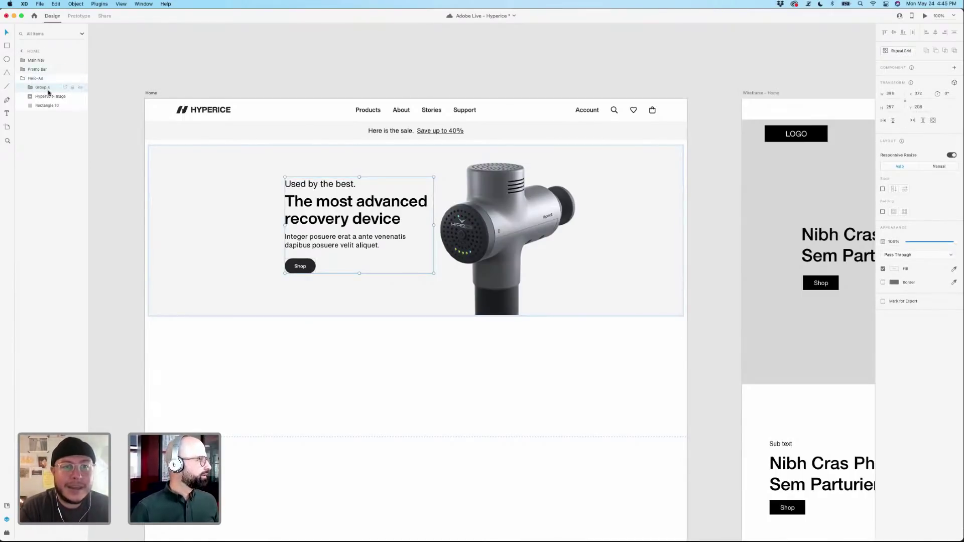
{"action": "left_click", "coordinate": [31, 87]}
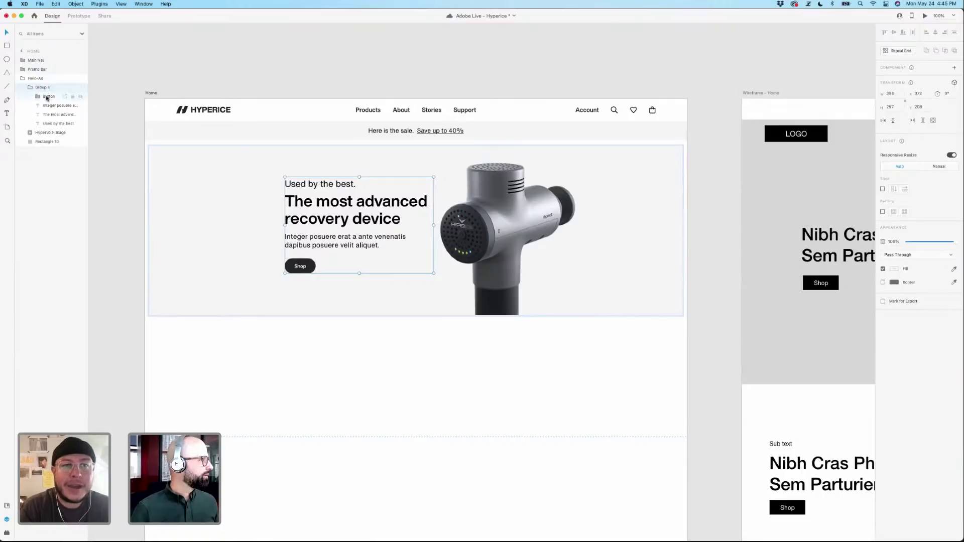
{"action": "left_click", "coordinate": [48, 96]}
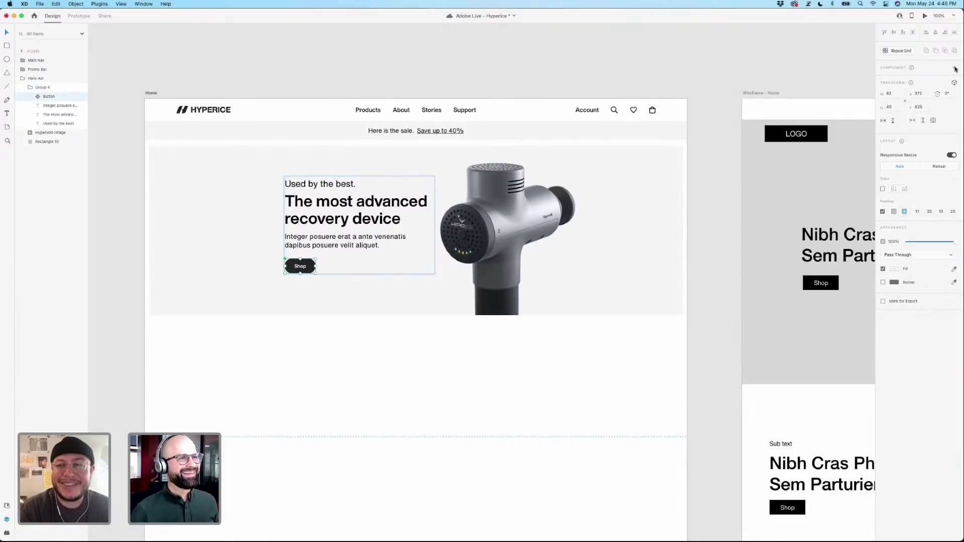
{"action": "left_click", "coordinate": [954, 68]}
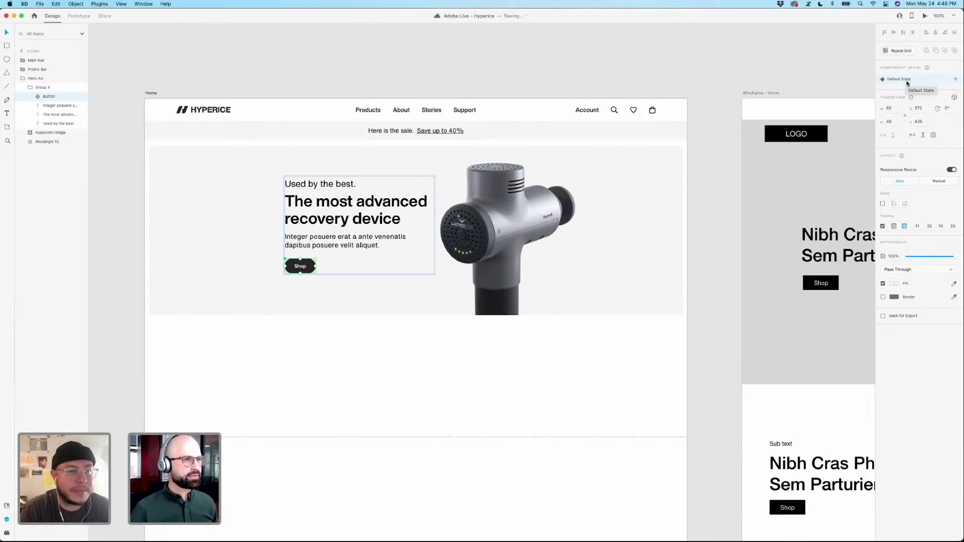
{"action": "left_click", "coordinate": [955, 78]}
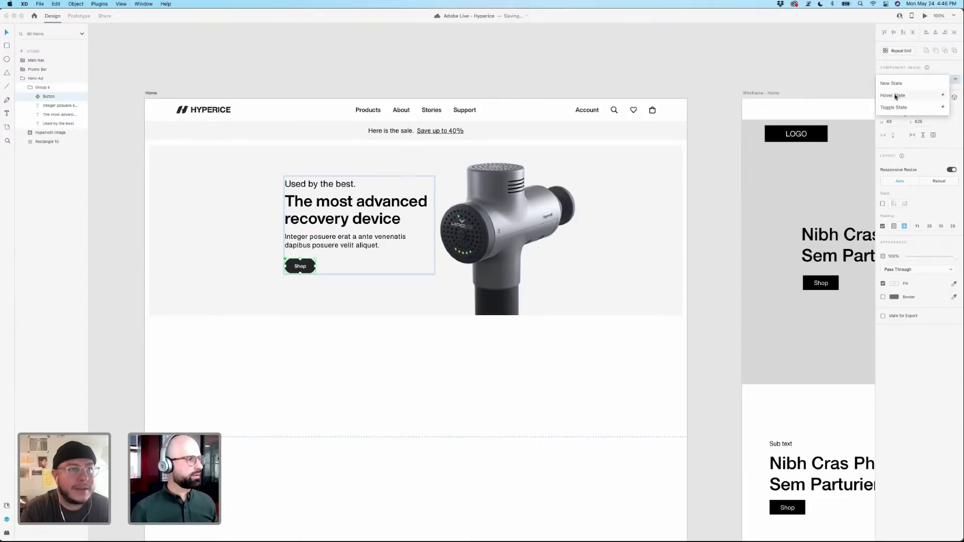
{"action": "left_click", "coordinate": [898, 96]}
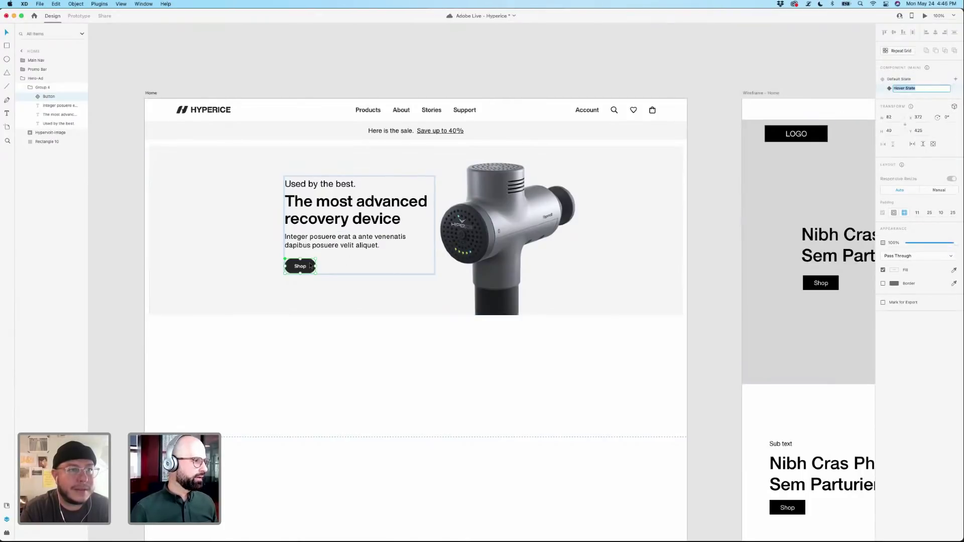
Change the black fill of the Shop button's background rectangle to a lighter dark grey in its Hover State.
{"action": "double_click", "coordinate": [307, 265]}
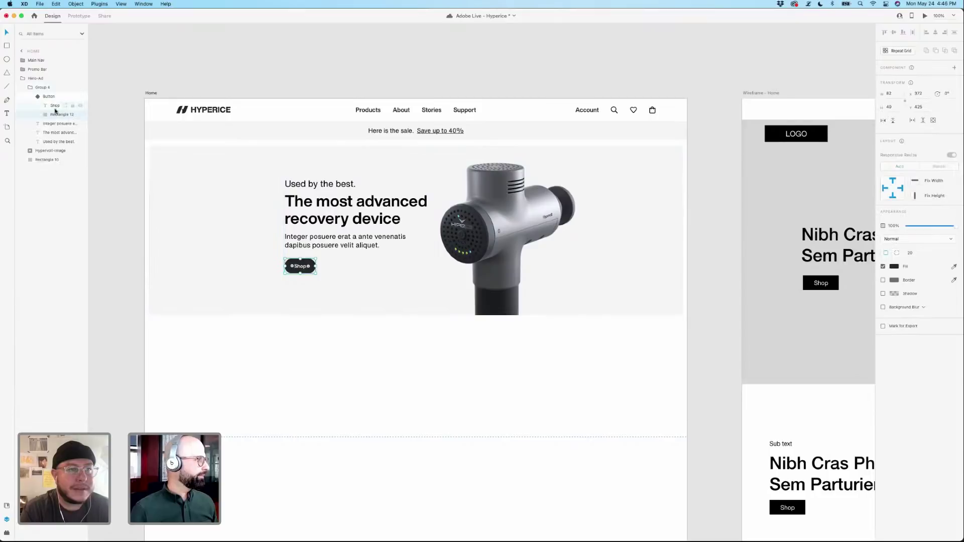
{"action": "key", "text": "Escape"}
{"action": "left_click", "coordinate": [314, 270]}
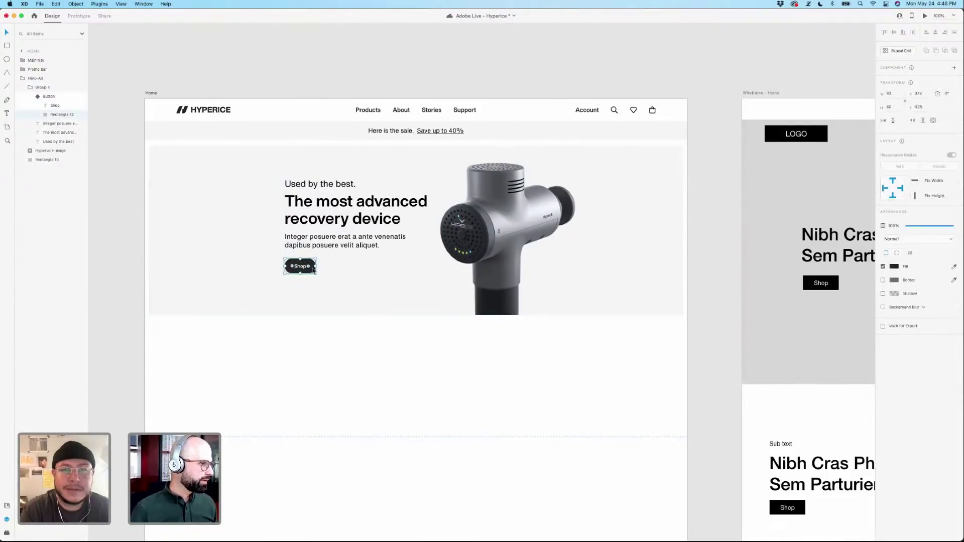
{"action": "left_click", "coordinate": [894, 266]}
{"action": "left_click_drag", "start_coordinate": [805, 264], "coordinate": [803, 268]}
{"action": "left_click", "coordinate": [430, 74]}
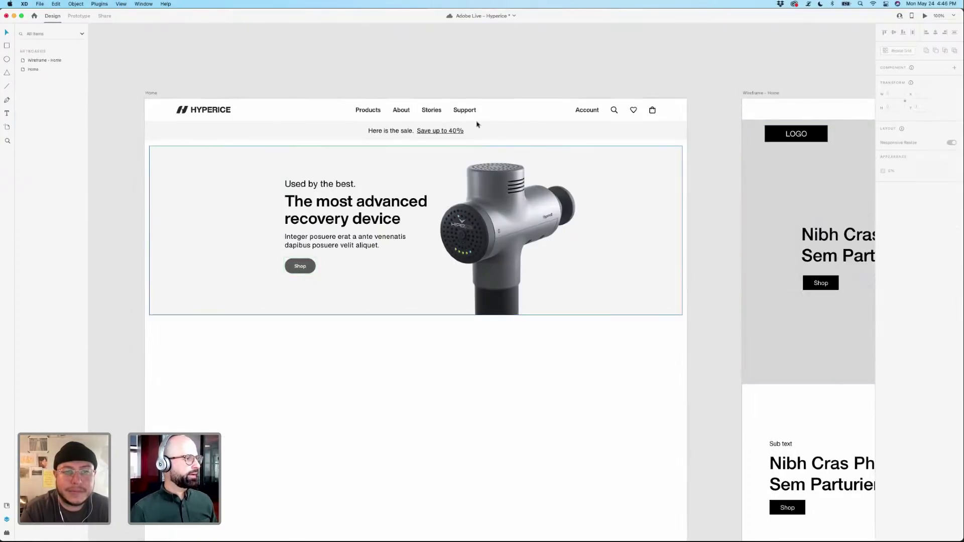
Switch the Shop button component in the hero back to its Default State.
{"action": "double_click", "coordinate": [305, 267]}
{"action": "left_click", "coordinate": [311, 268]}
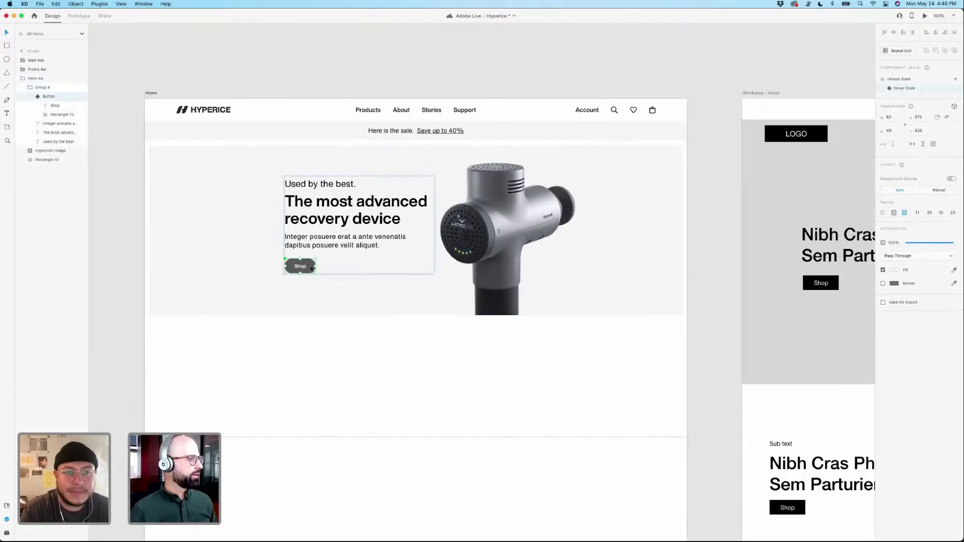
{"action": "left_click", "coordinate": [565, 68]}
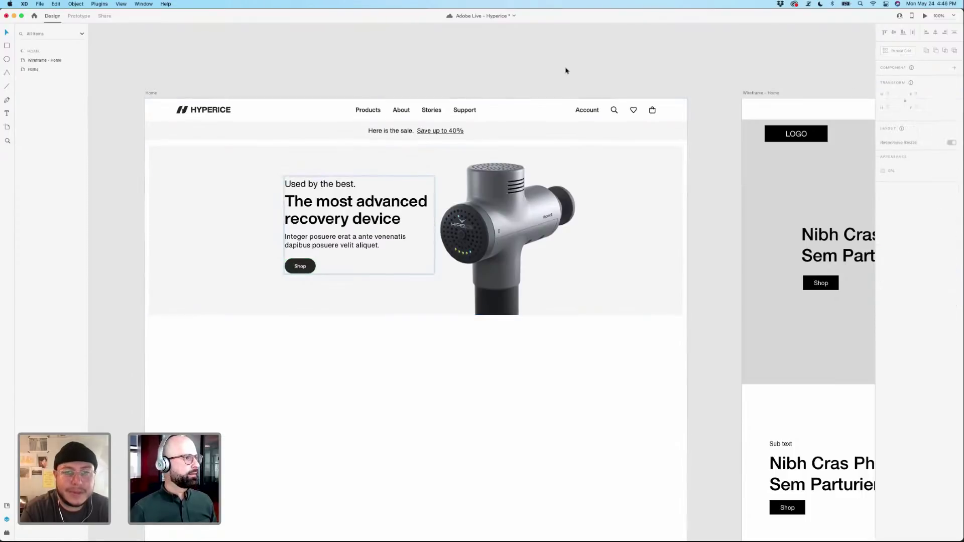
Preview the Home page, check its scrolling and the Shop button's hover effect, and close the preview.
{"action": "left_click", "coordinate": [923, 17]}
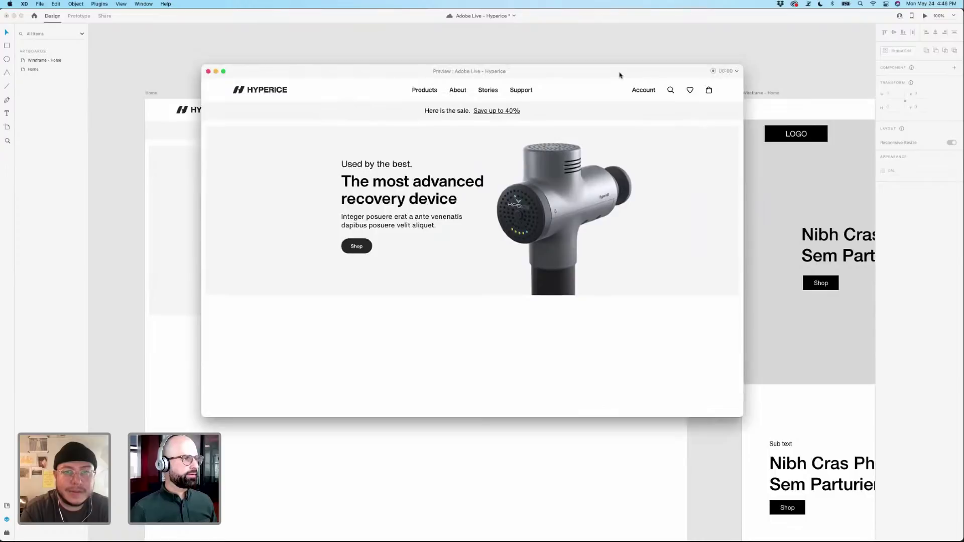
{"action": "left_click_drag", "start_coordinate": [621, 75], "coordinate": [634, 71]}
{"action": "scroll", "coordinate": [565, 170], "scroll_direction": "down", "scroll_amount": 3}
{"action": "scroll", "coordinate": [566, 170], "scroll_direction": "up", "scroll_amount": 3}
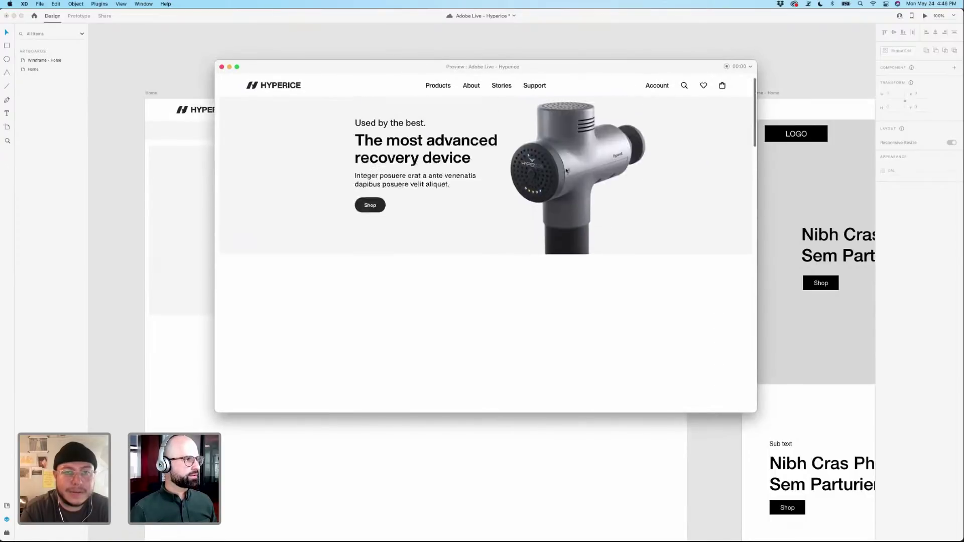
{"action": "scroll", "coordinate": [565, 170], "scroll_direction": "down", "scroll_amount": 4}
{"action": "scroll", "coordinate": [565, 170], "scroll_direction": "up", "scroll_amount": 4}
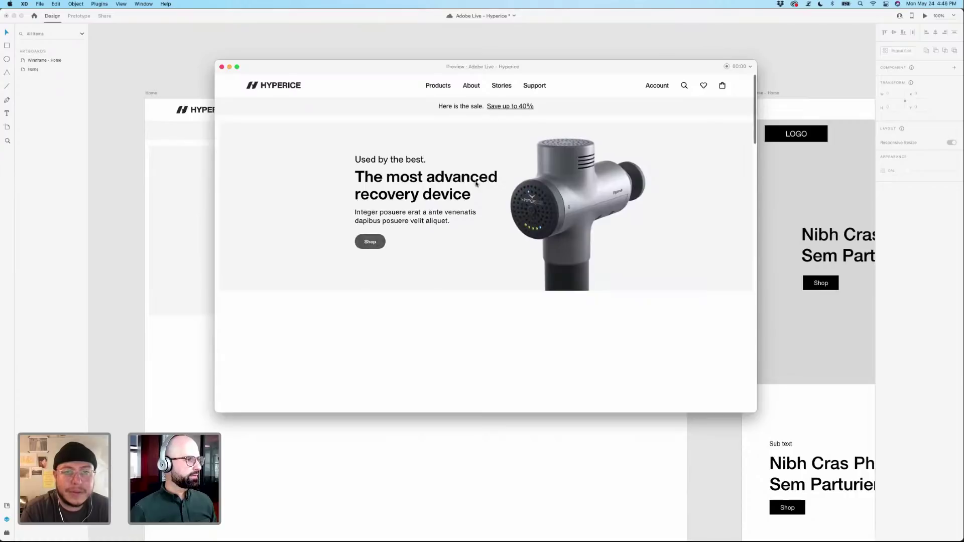
{"action": "left_click", "coordinate": [222, 67]}
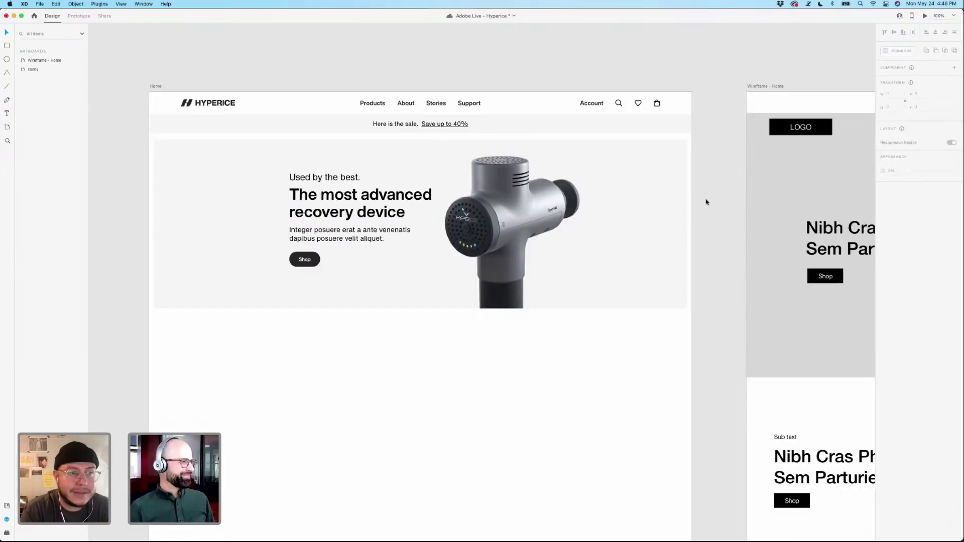
{"action": "left_click_drag", "start_coordinate": [112, 157], "coordinate": [606, 292]}
{"action": "left_click", "coordinate": [704, 275]}
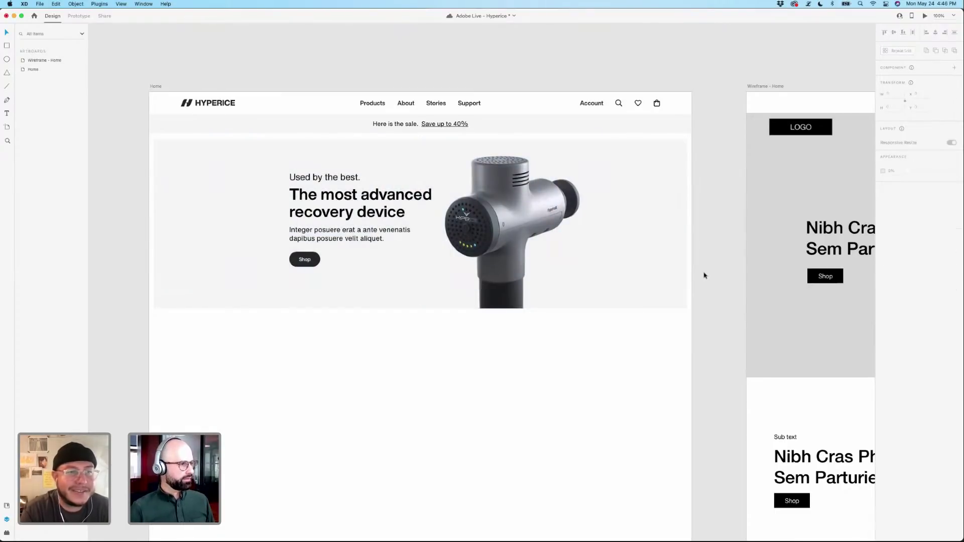
{"action": "left_click", "coordinate": [672, 269]}
{"action": "left_click", "coordinate": [671, 334]}
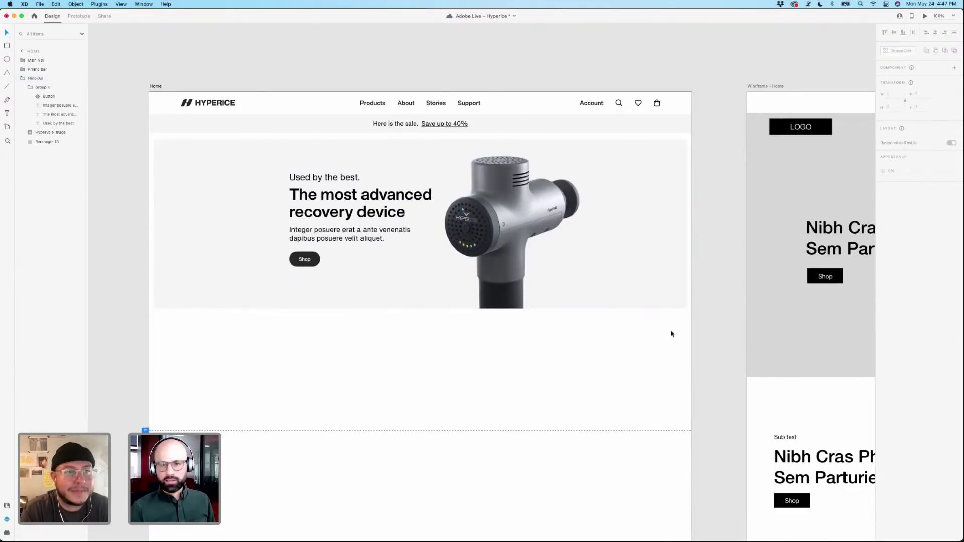
{"action": "left_click", "coordinate": [633, 275]}
{"action": "left_click", "coordinate": [649, 352]}
{"action": "left_click", "coordinate": [612, 301]}
{"action": "left_click", "coordinate": [600, 341]}
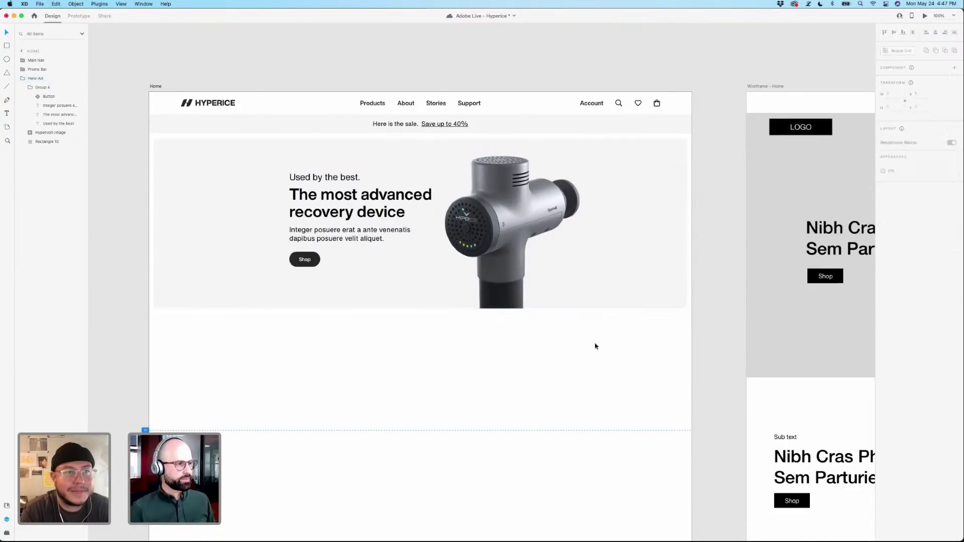
Save the Adobe Live - Hyperice document.
{"action": "left_click", "coordinate": [555, 270]}
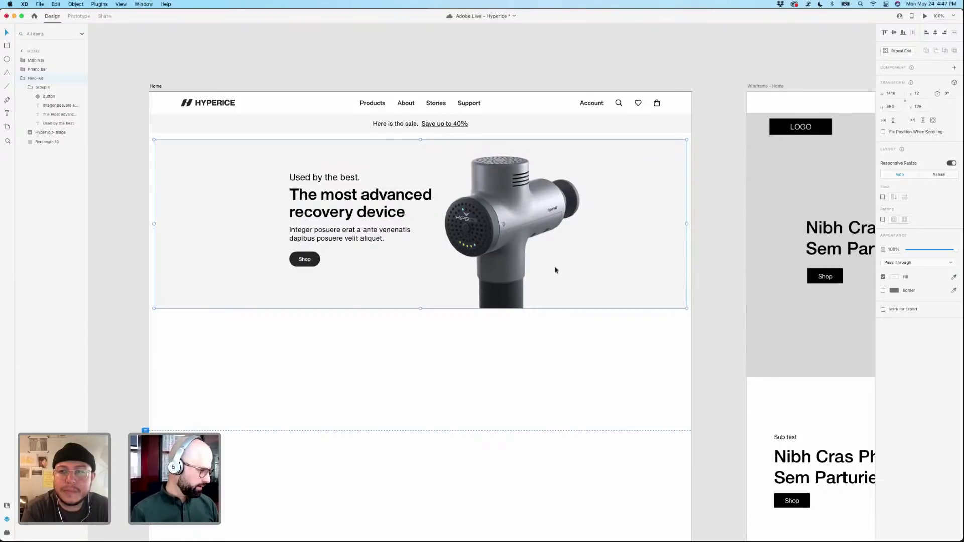
{"action": "key", "text": "super+s"}
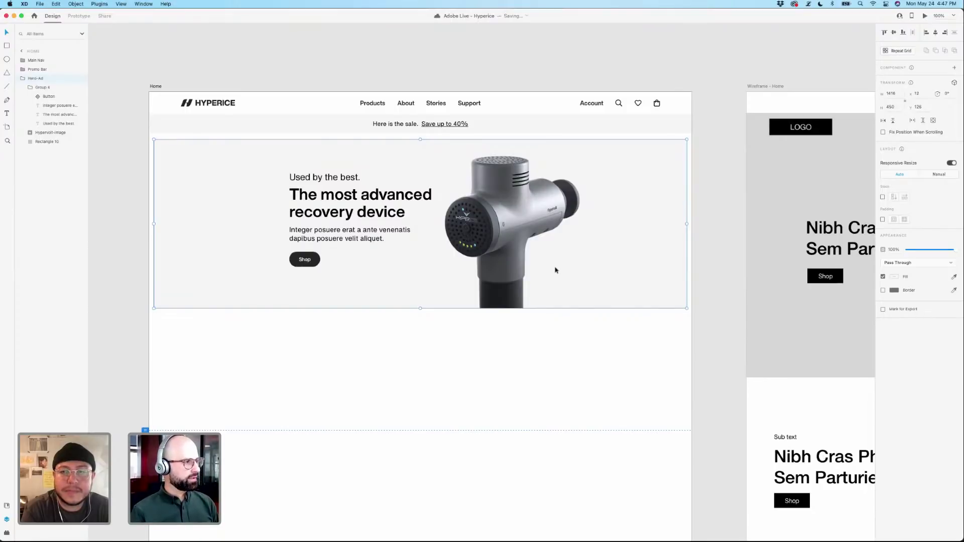
{"action": "left_click", "coordinate": [737, 258]}
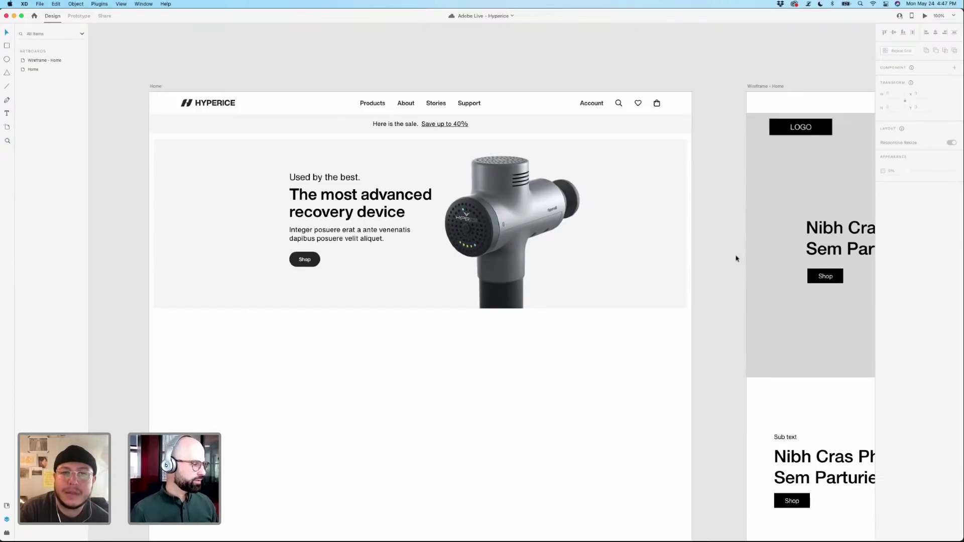
{"action": "scroll", "coordinate": [682, 329], "scroll_direction": "down", "scroll_amount": 3}
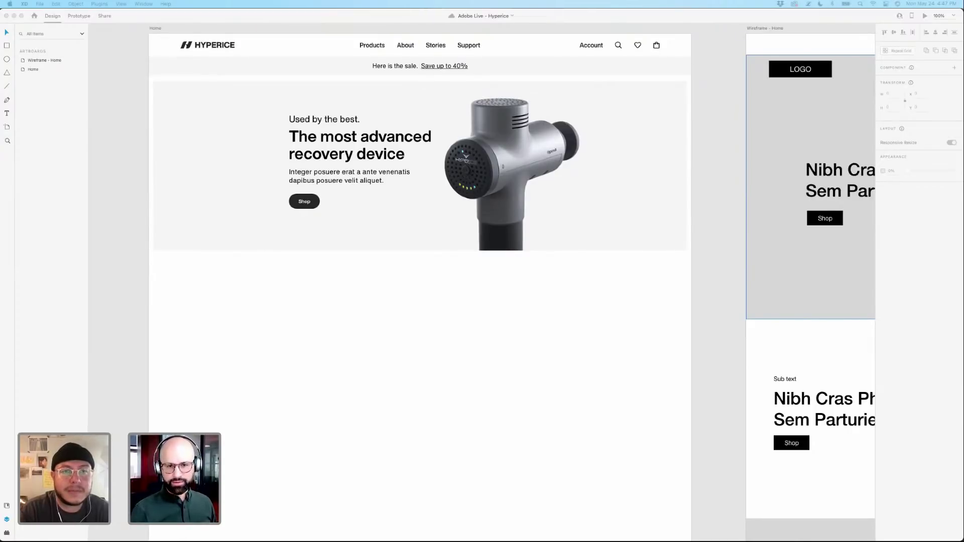
{"action": "left_click", "coordinate": [705, 230]}
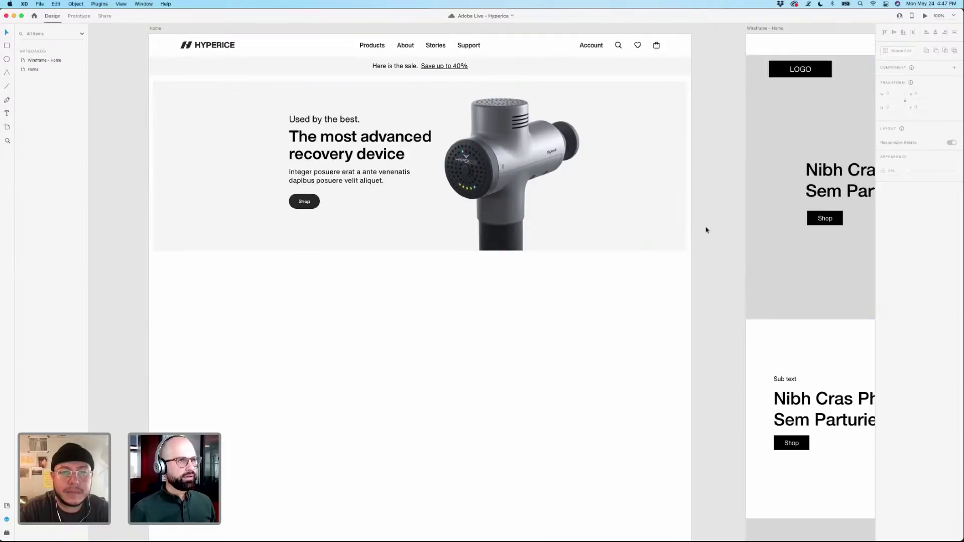
{"action": "scroll", "coordinate": [706, 230], "scroll_direction": "up", "scroll_amount": 1}
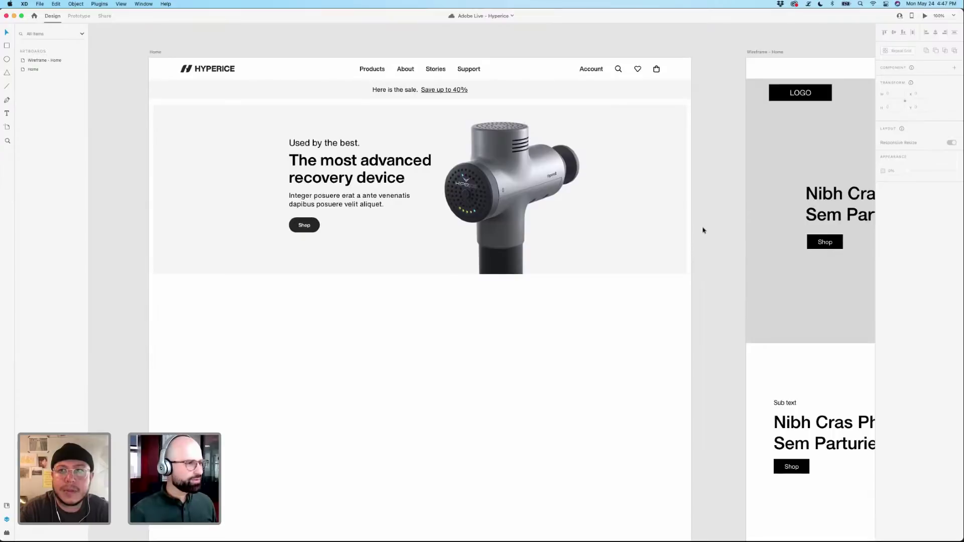
{"action": "left_click", "coordinate": [655, 230]}
{"action": "left_click", "coordinate": [710, 235]}
{"action": "scroll", "coordinate": [709, 223], "scroll_direction": "down", "scroll_amount": 1}
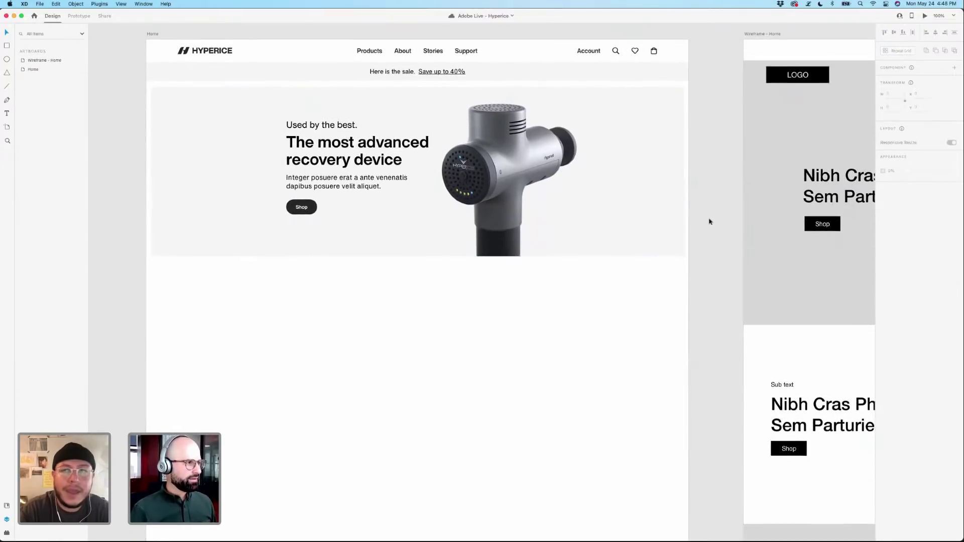
{"action": "left_click", "coordinate": [653, 209]}
{"action": "left_click", "coordinate": [716, 211]}
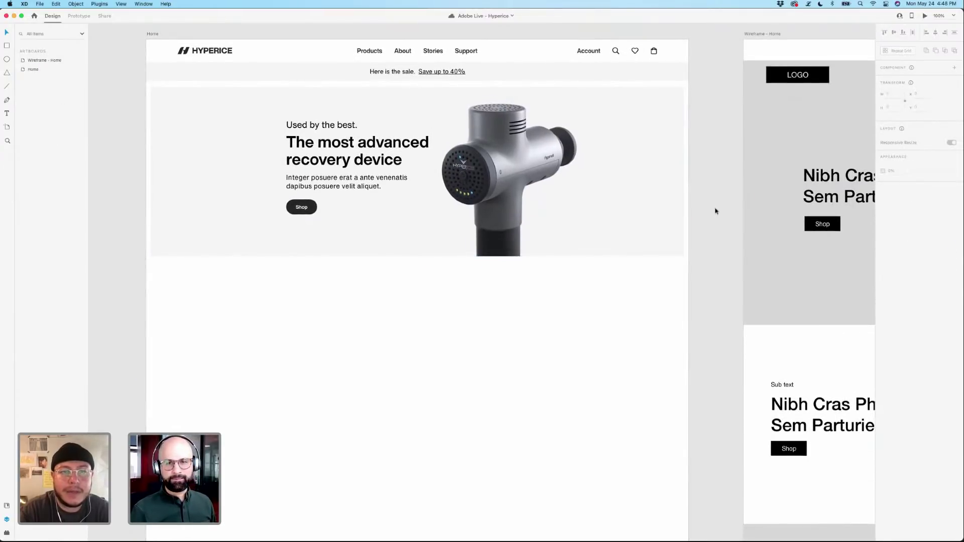
{"action": "scroll", "coordinate": [716, 211], "scroll_direction": "right", "scroll_amount": 2}
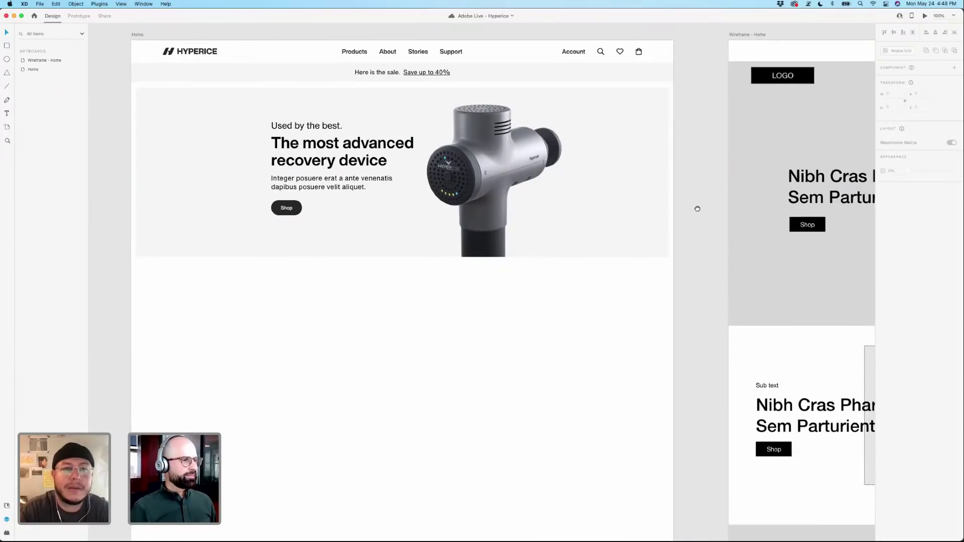
{"action": "scroll", "coordinate": [695, 210], "scroll_direction": "up", "scroll_amount": 1}
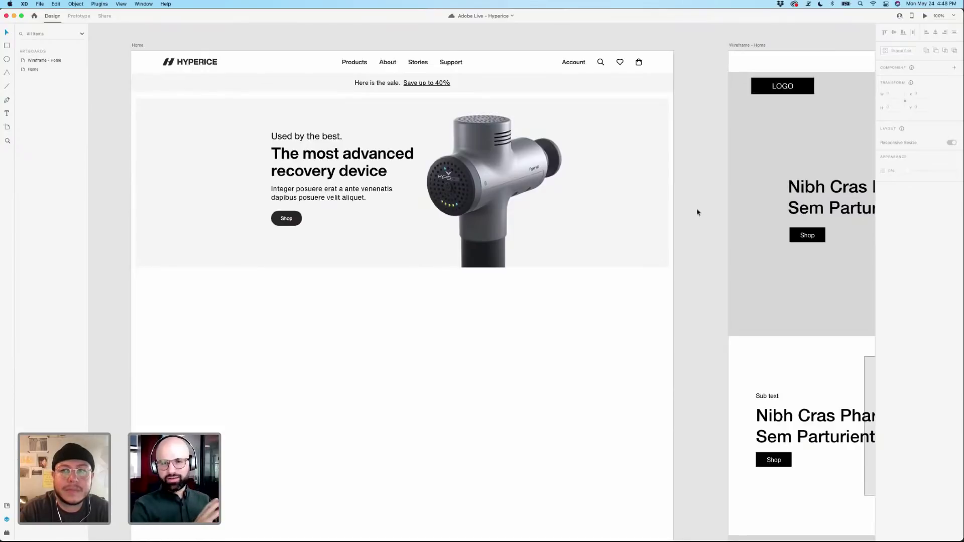
{"action": "scroll", "coordinate": [697, 208], "scroll_direction": "down", "scroll_amount": 1}
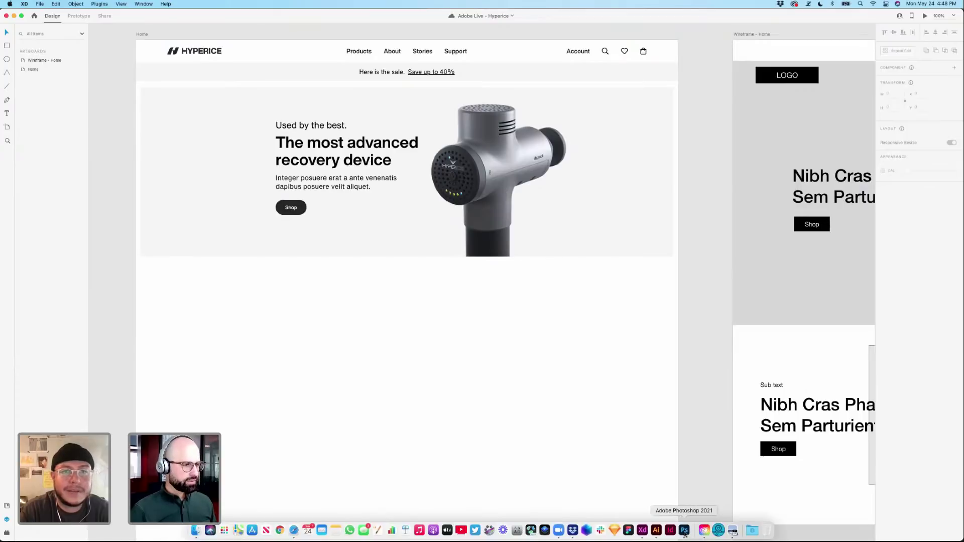
Switch to Photoshop, start a new document and set its width to 1416 pixels, matching the Hero-Ad group in XD.
{"action": "left_click", "coordinate": [684, 531]}
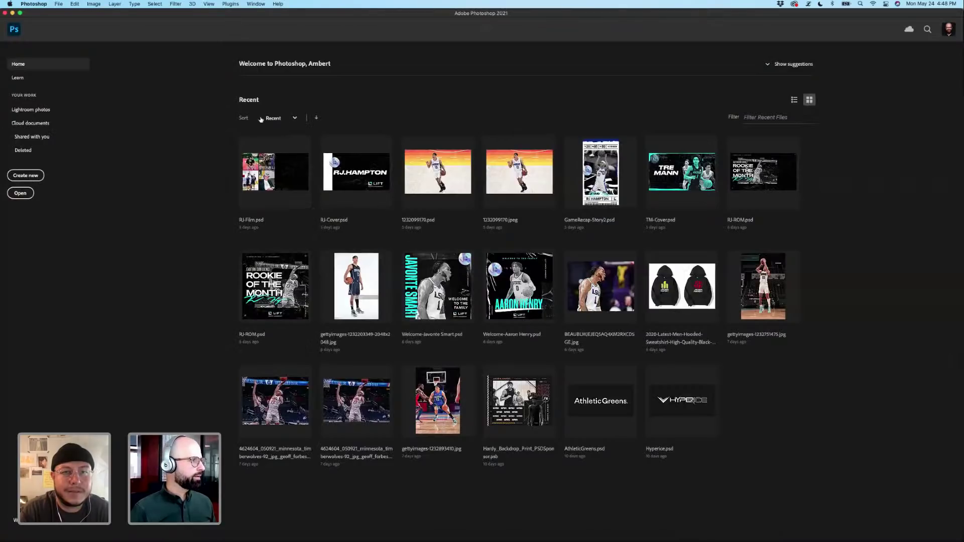
{"action": "key", "text": "super+n"}
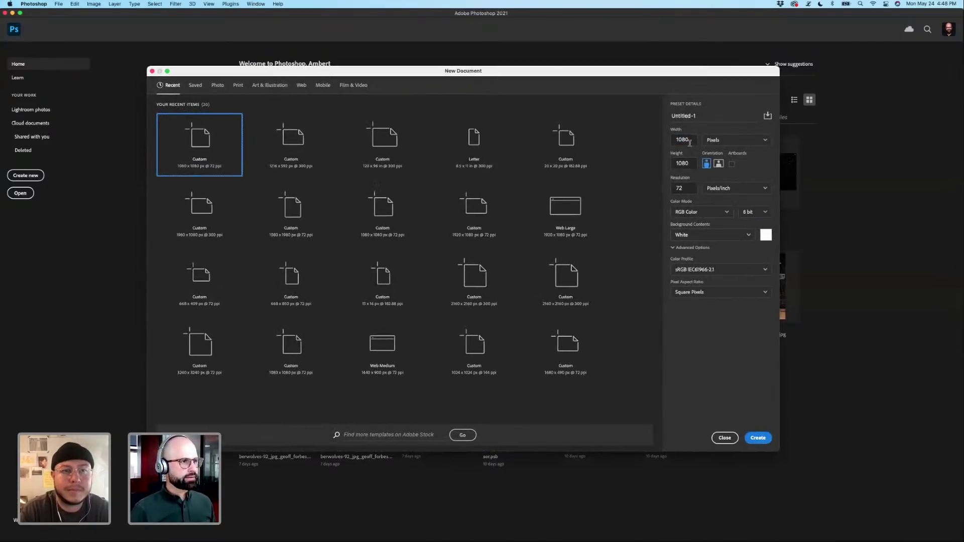
{"action": "left_click_drag", "start_coordinate": [689, 143], "coordinate": [659, 142]}
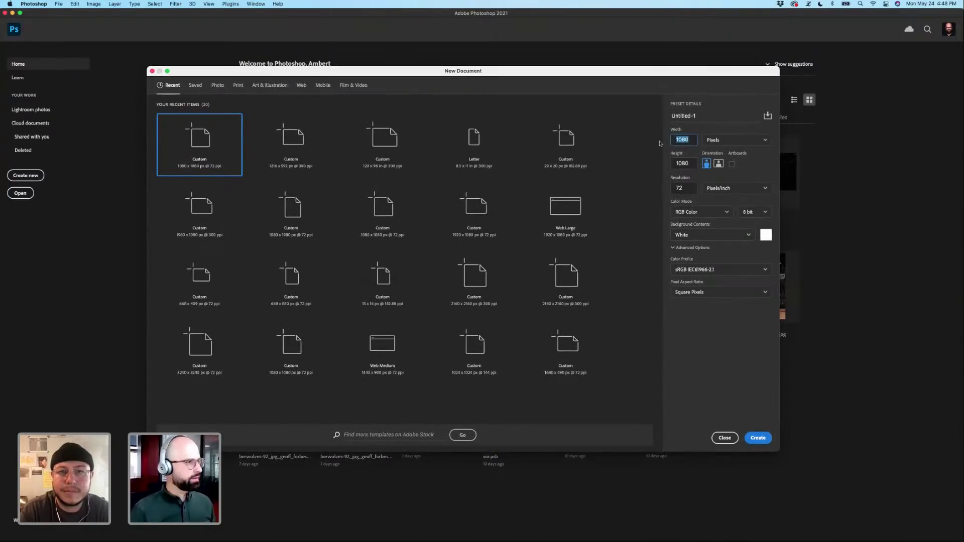
{"action": "key", "text": "super+Tab"}
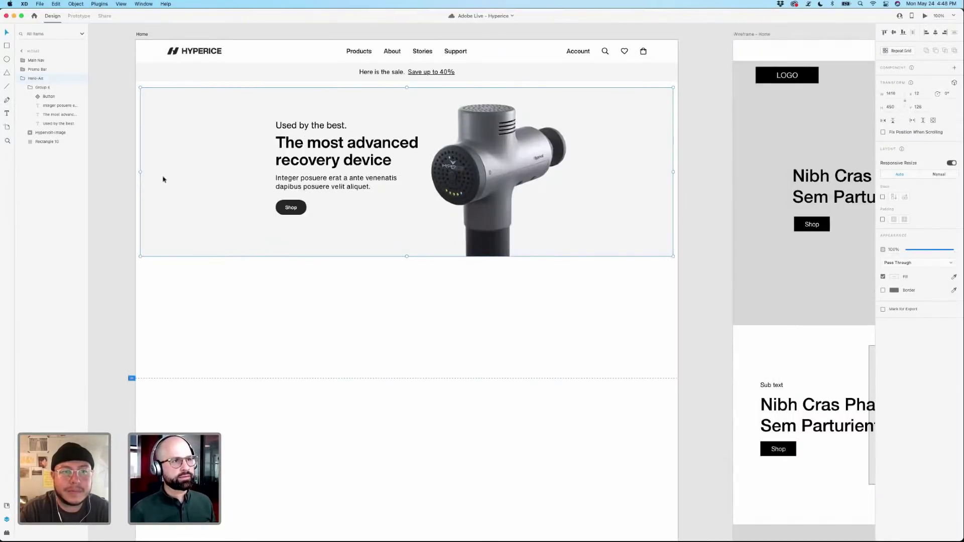
{"action": "key", "text": "super+Tab"}
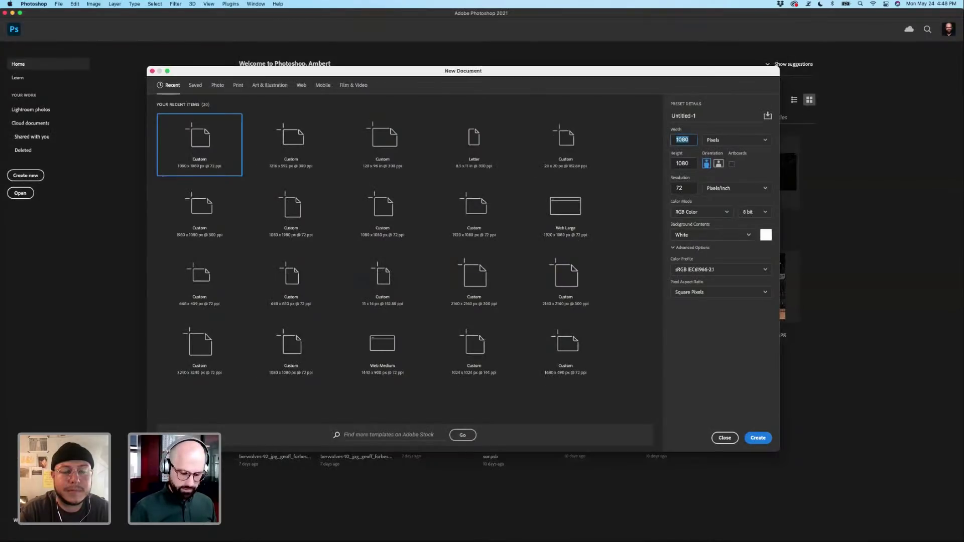
{"action": "type", "text": "1416"}
{"action": "key", "text": "Tab"}
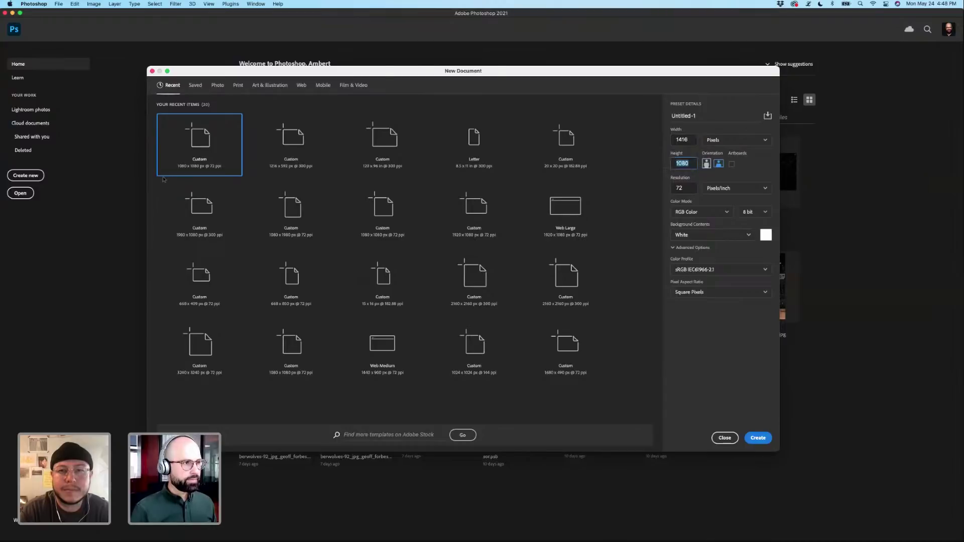
Set the new document's height to 830 pixels and its resolution to 150 pixels/inch, and create it.
{"action": "key", "text": "super+Tab"}
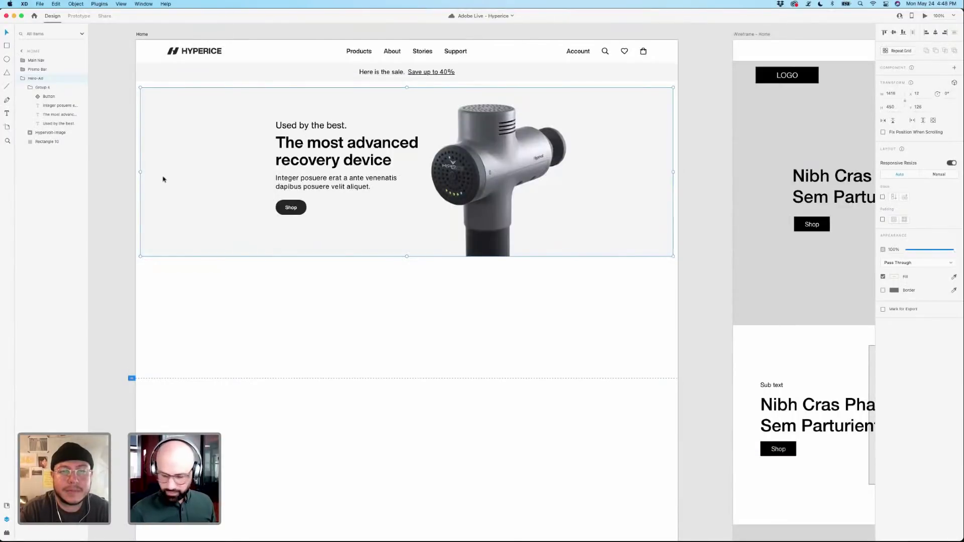
{"action": "key", "text": "super+Tab"}
{"action": "type", "text": "830"}
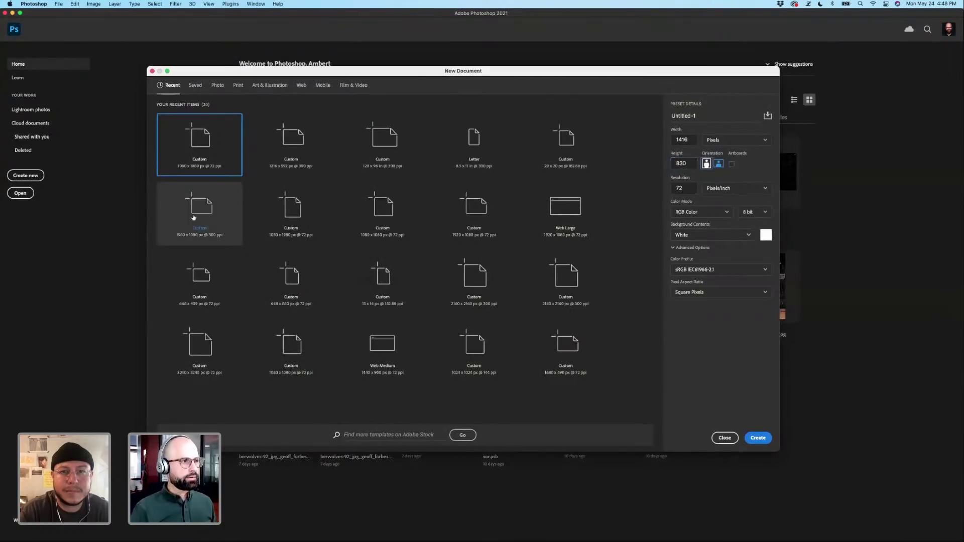
{"action": "key", "text": "Tab"}
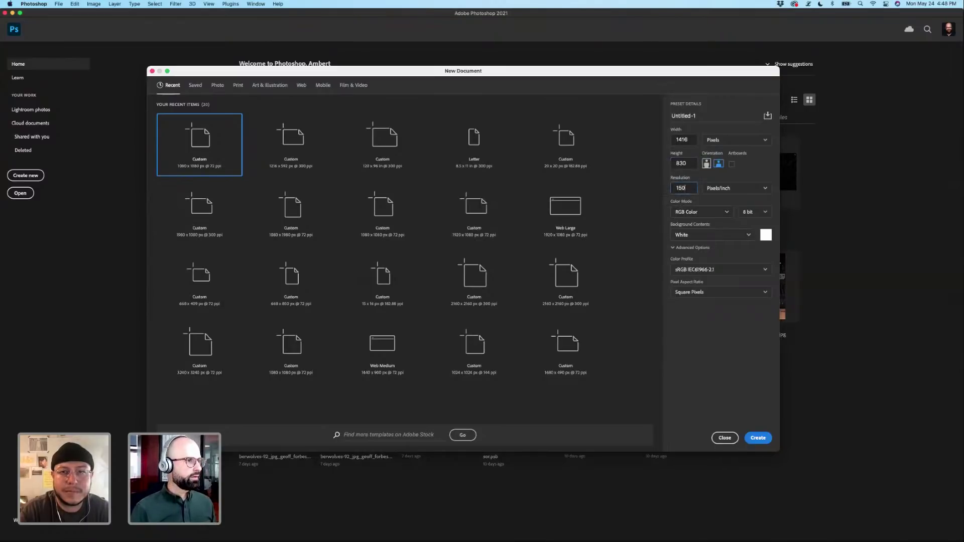
{"action": "type", "text": "150"}
{"action": "key", "text": "Return"}
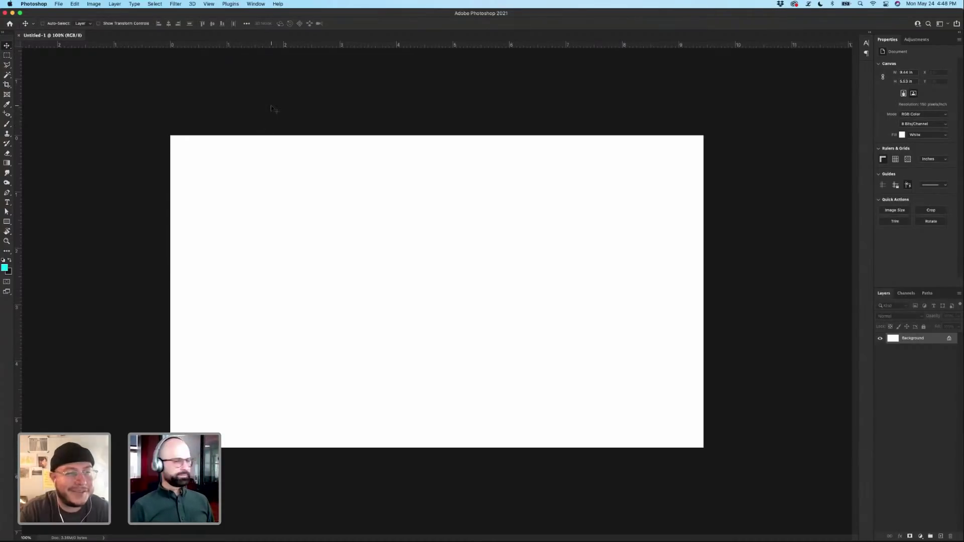
{"action": "key", "text": "super+Tab"}
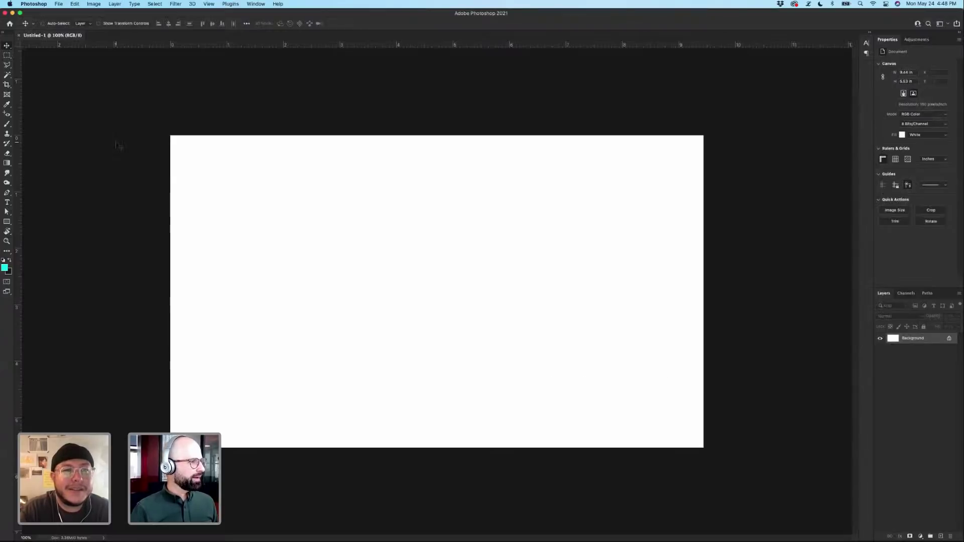
{"action": "key", "text": "super+Tab"}
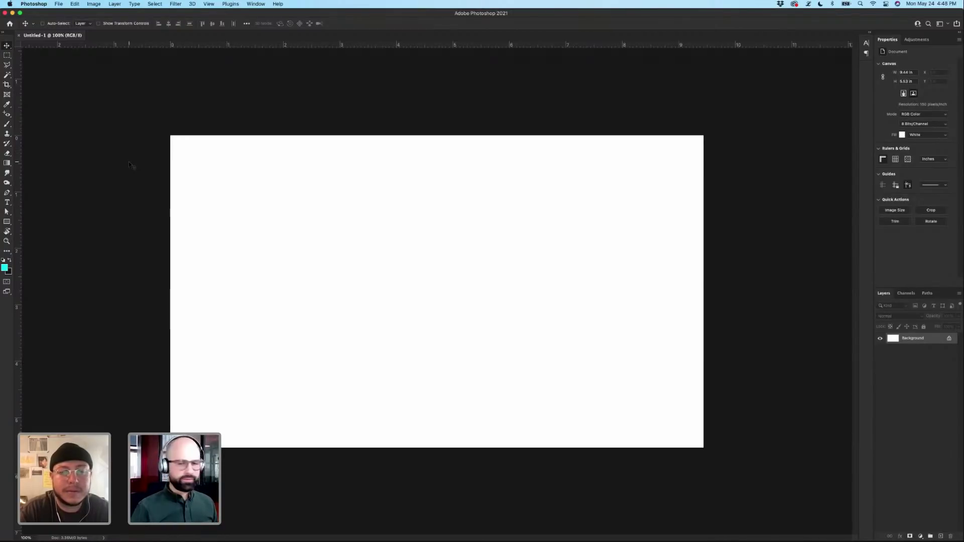
Draw a rectangle of about 1424 × 847 px covering the whole canvas and fill it with colour 262626.
{"action": "mouse_move", "coordinate": [500, 541]}
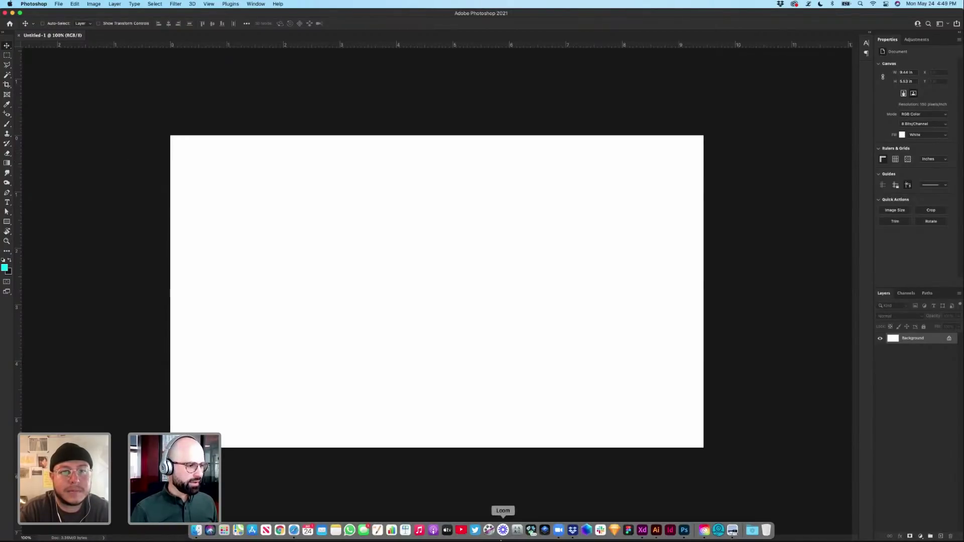
{"action": "left_click", "coordinate": [7, 223]}
{"action": "left_click_drag", "start_coordinate": [169, 132], "coordinate": [705, 450]}
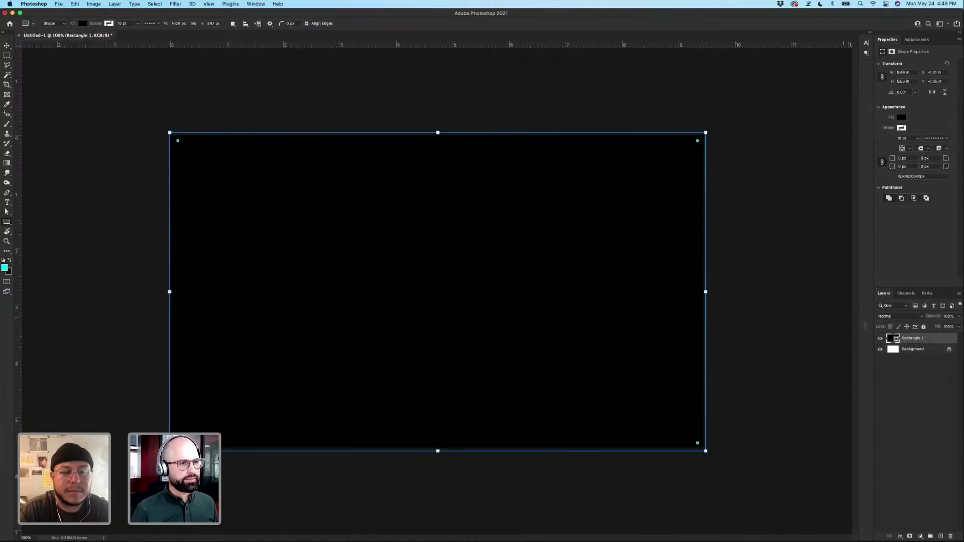
{"action": "double_click", "coordinate": [897, 339]}
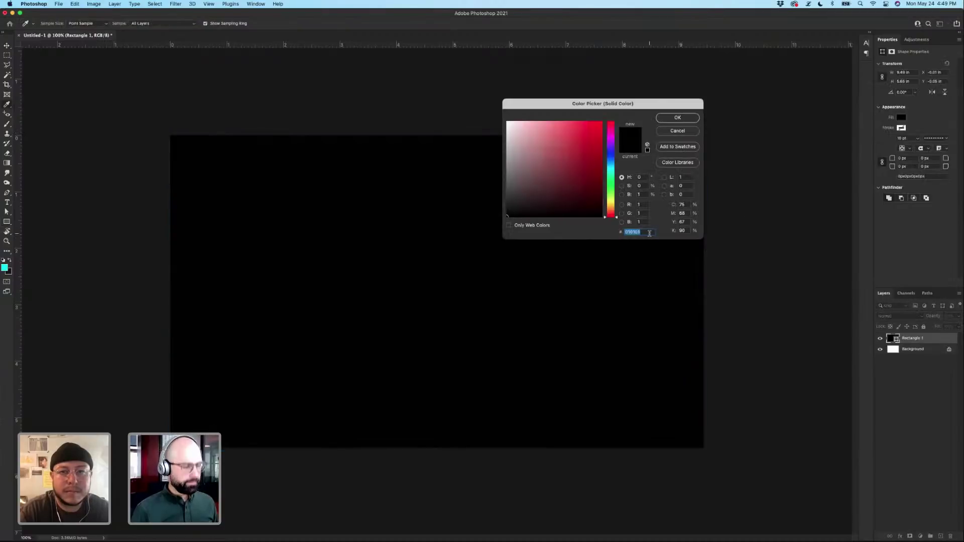
{"action": "type", "text": "262626"}
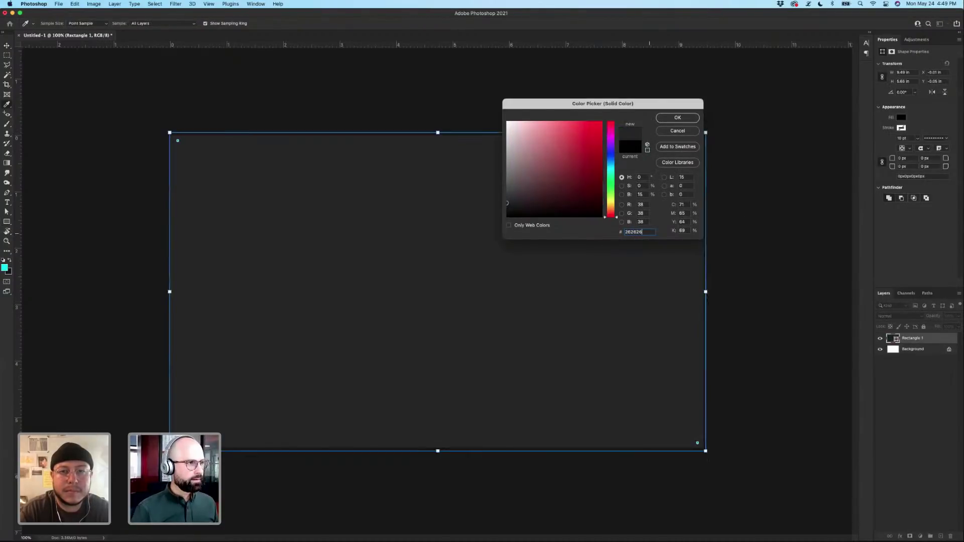
{"action": "key", "text": "Return"}
{"action": "left_click", "coordinate": [8, 45]}
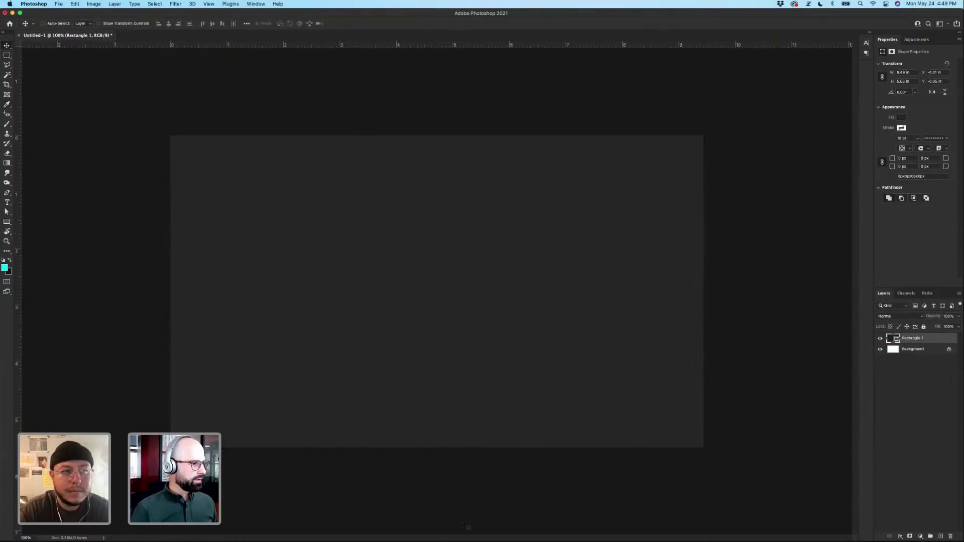
Copy Hyperice logo number 3 from the Illustrator logo sheet and paste it into the Photoshop document as a Smart Object.
{"action": "mouse_move", "coordinate": [475, 533]}
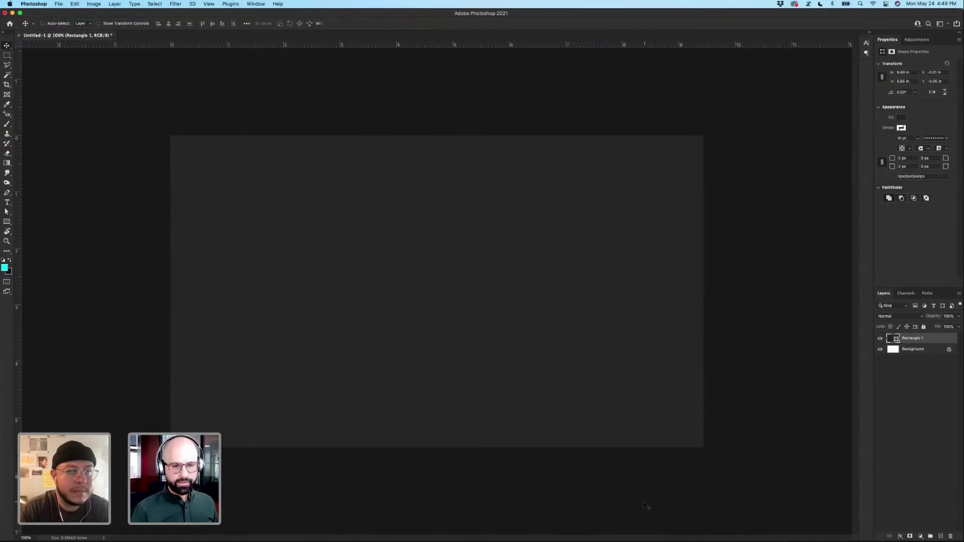
{"action": "key", "text": "super+Tab"}
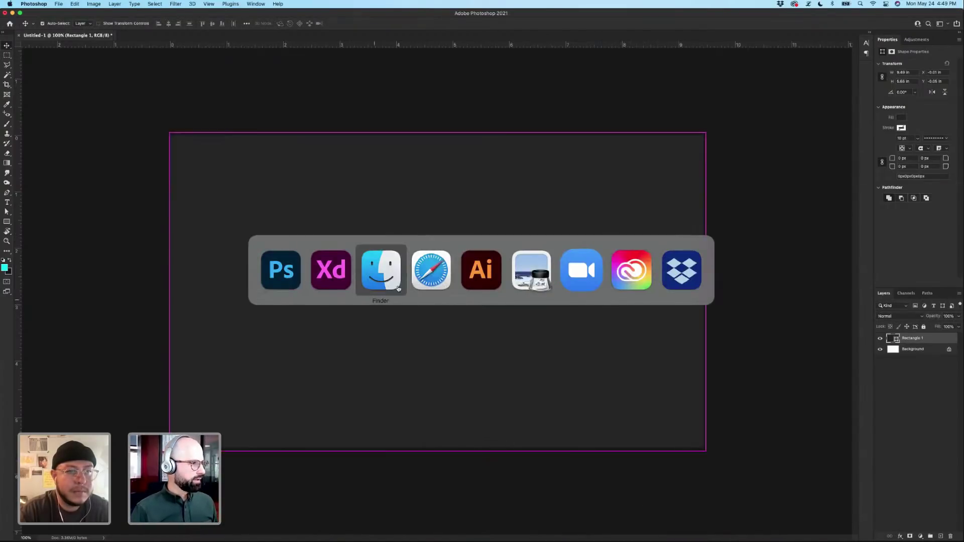
{"action": "mouse_move", "coordinate": [501, 271]}
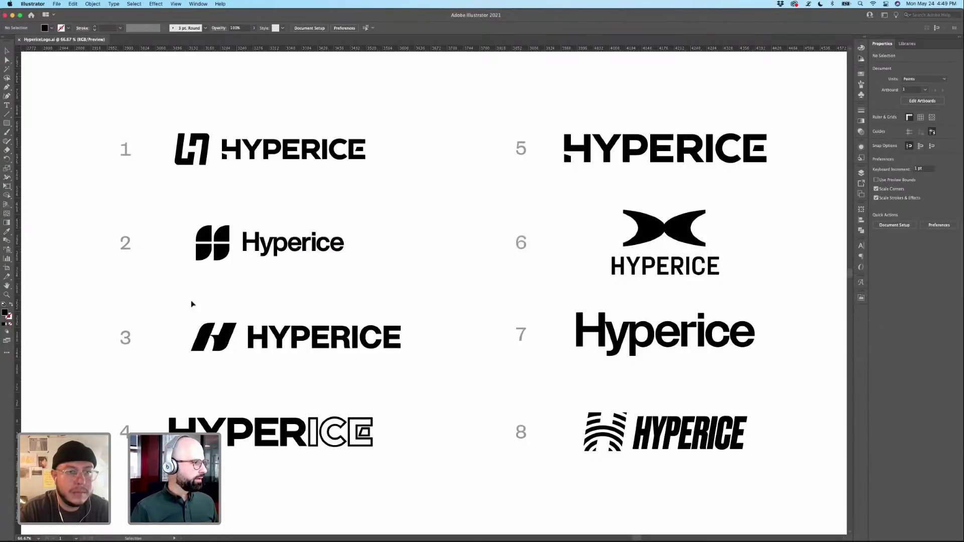
{"action": "left_click_drag", "start_coordinate": [173, 310], "coordinate": [415, 376]}
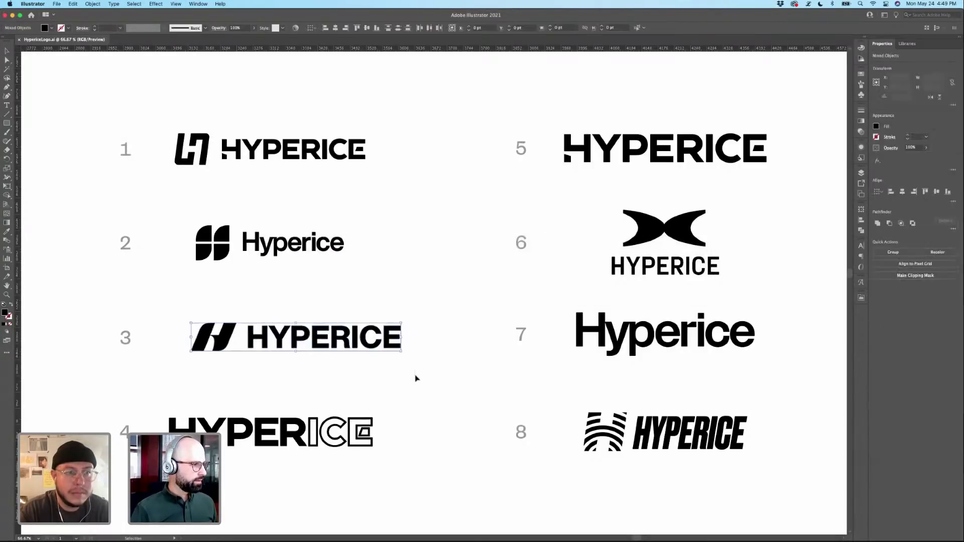
{"action": "key", "text": "super+Tab"}
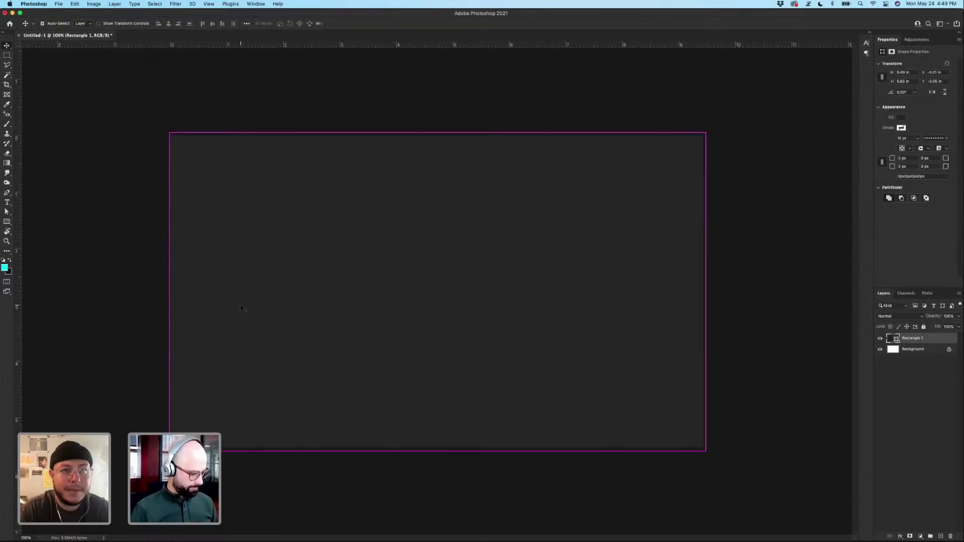
{"action": "key", "text": "super+v"}
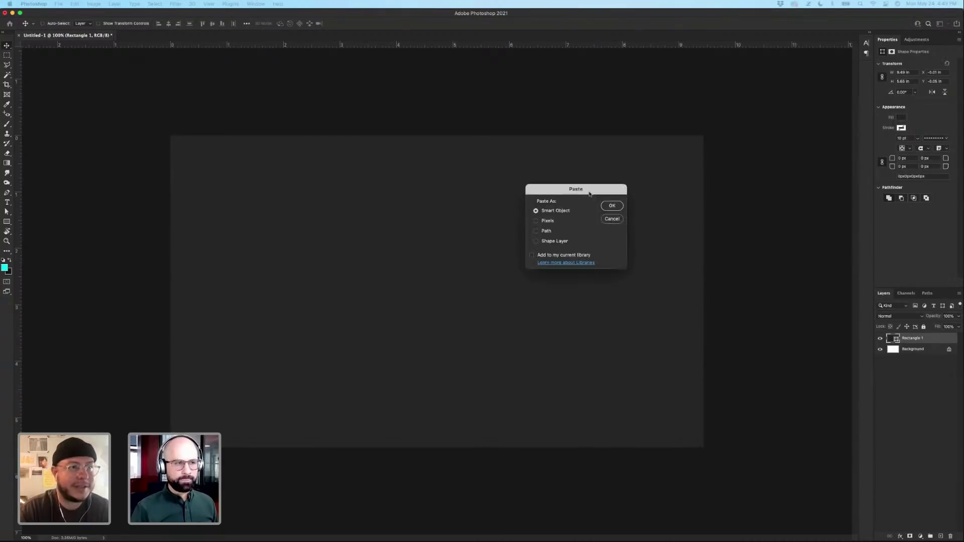
{"action": "key", "text": "Return"}
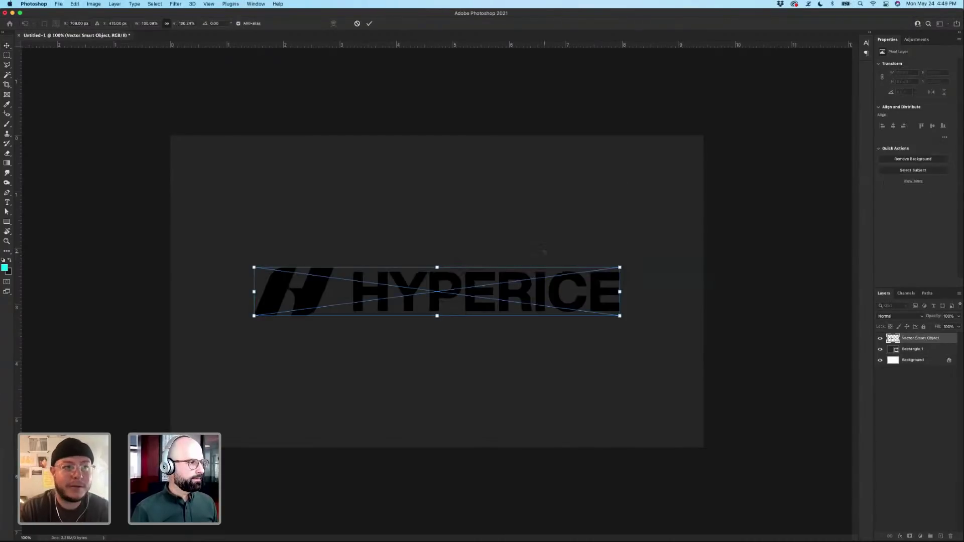
{"action": "key", "text": "Return"}
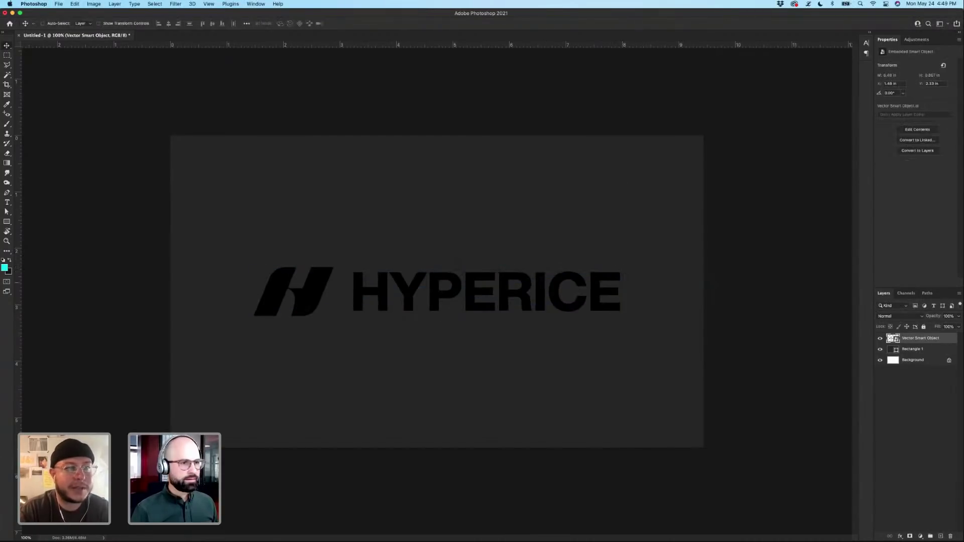
Apply a light grey Color Overlay layer style to the pasted logo.
{"action": "double_click", "coordinate": [946, 341]}
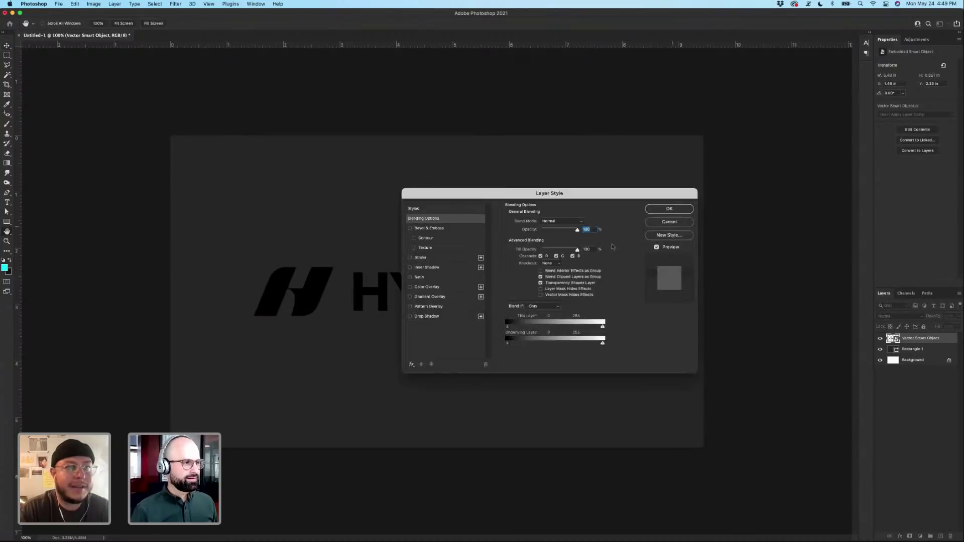
{"action": "left_click", "coordinate": [426, 286]}
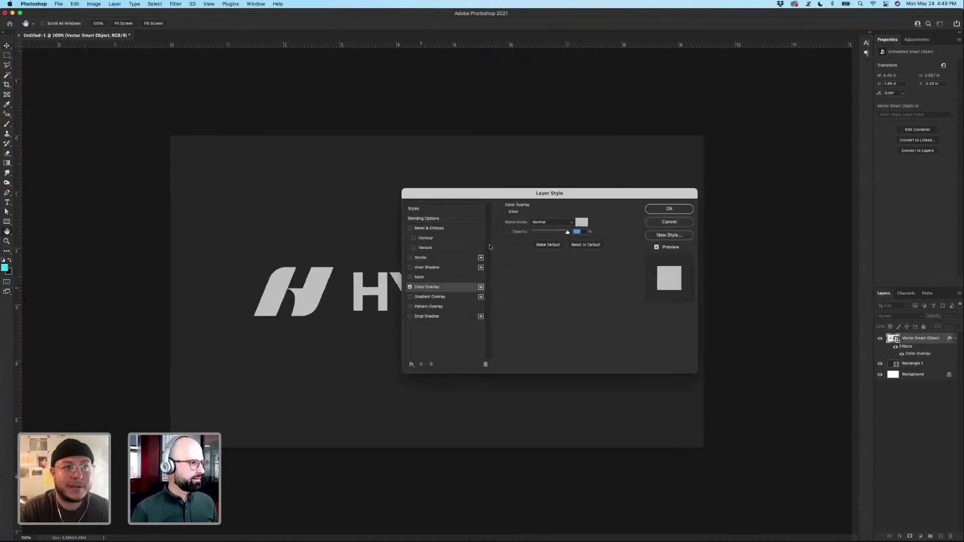
{"action": "left_click", "coordinate": [665, 211]}
Scale the logo down to about 0.81 in wide and duplicate it into an evenly spaced horizontal row of six.
{"action": "key", "text": "super+t"}
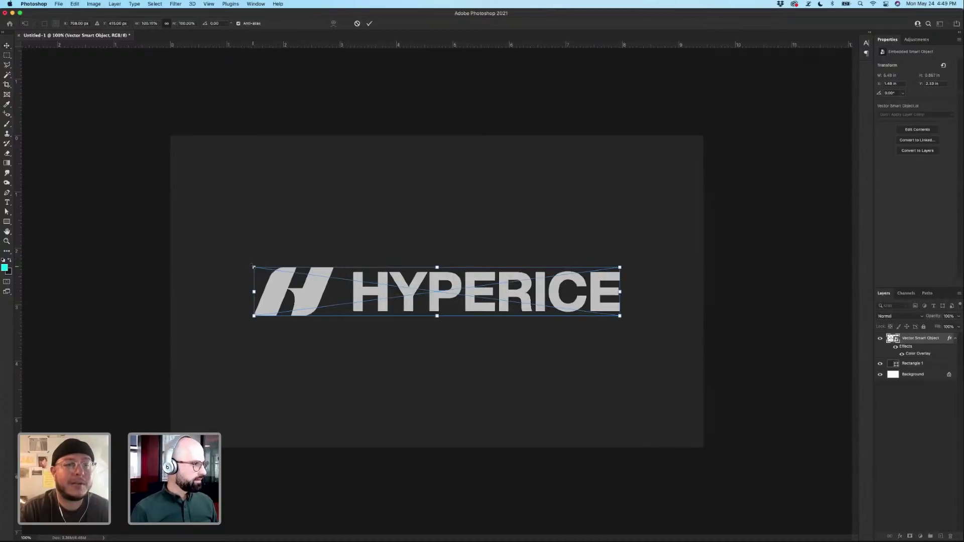
{"action": "left_click_drag", "start_coordinate": [307, 284], "coordinate": [347, 332]}
{"action": "key", "text": "Return"}
{"action": "left_click_drag", "start_coordinate": [346, 331], "coordinate": [633, 330]}
{"action": "key", "text": "Escape"}
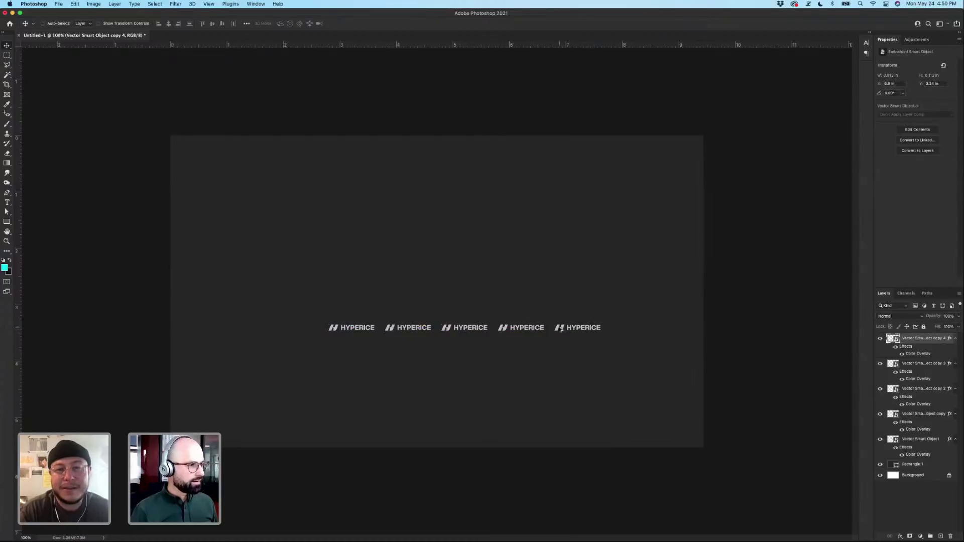
{"action": "left_click_drag", "start_coordinate": [559, 329], "coordinate": [619, 331]}
Collapse the effects lists of all six logo layers and move the whole row toward the canvas's left edge.
{"action": "left_click", "coordinate": [955, 338]}
{"action": "left_click", "coordinate": [956, 349]}
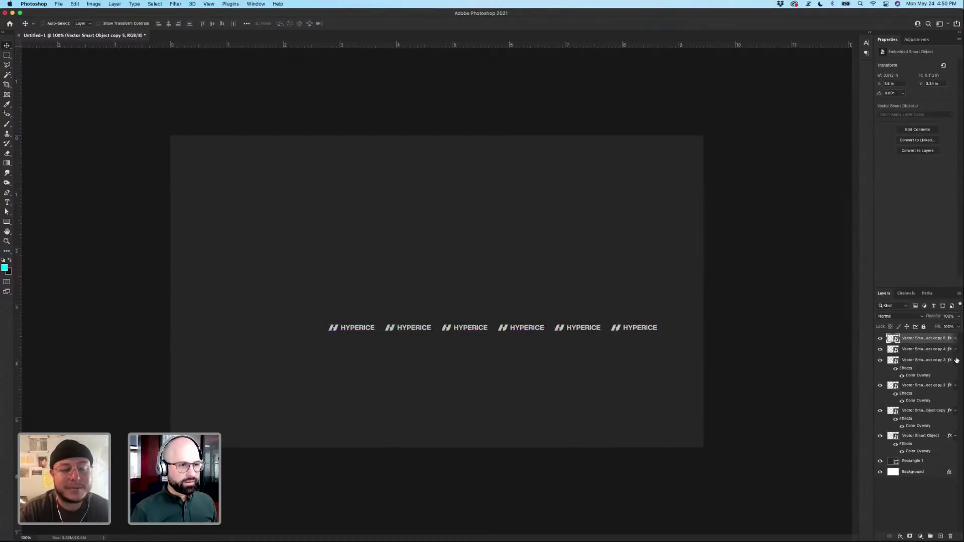
{"action": "left_click", "coordinate": [955, 360]}
{"action": "left_click", "coordinate": [955, 371]}
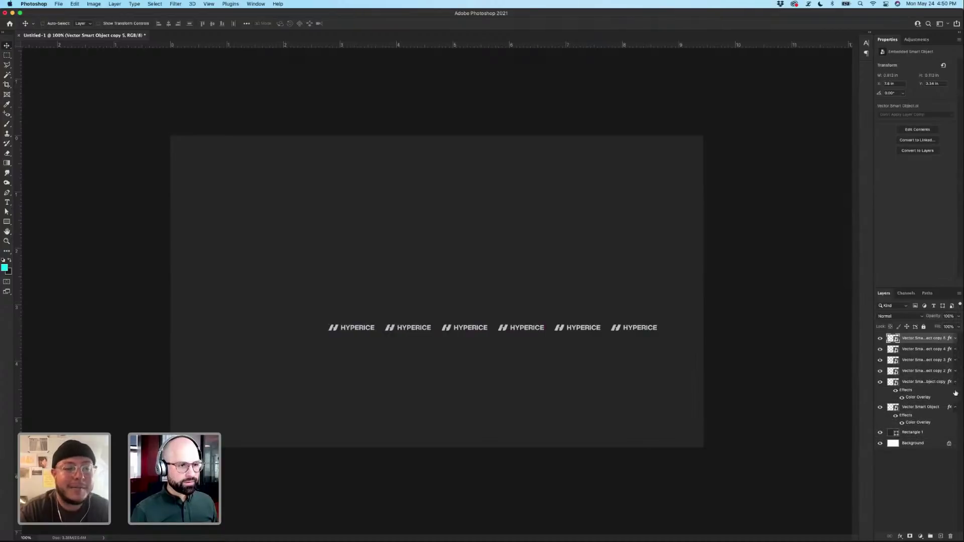
{"action": "left_click", "coordinate": [955, 382]}
{"action": "left_click", "coordinate": [955, 392]}
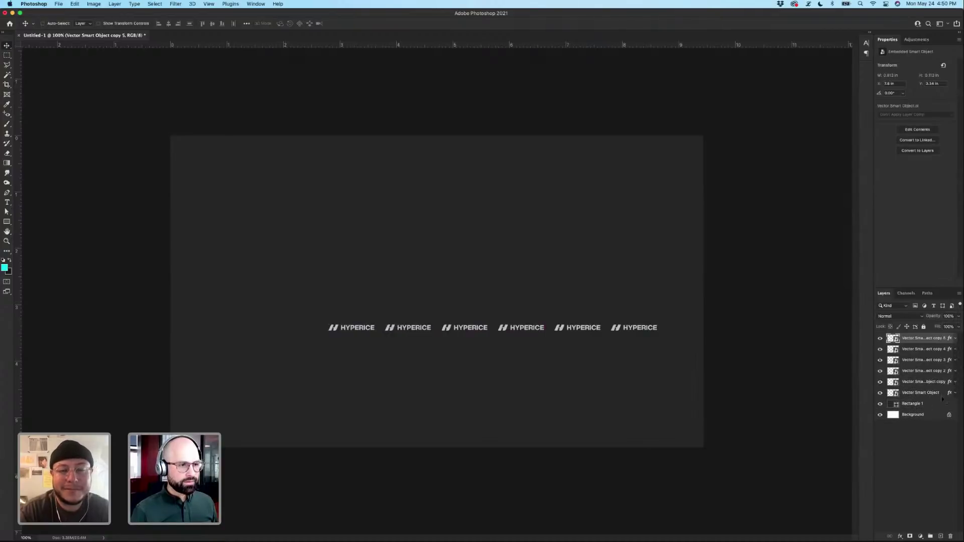
{"action": "left_click", "coordinate": [916, 392], "text": "shift"}
{"action": "left_click_drag", "start_coordinate": [591, 350], "coordinate": [455, 350]}
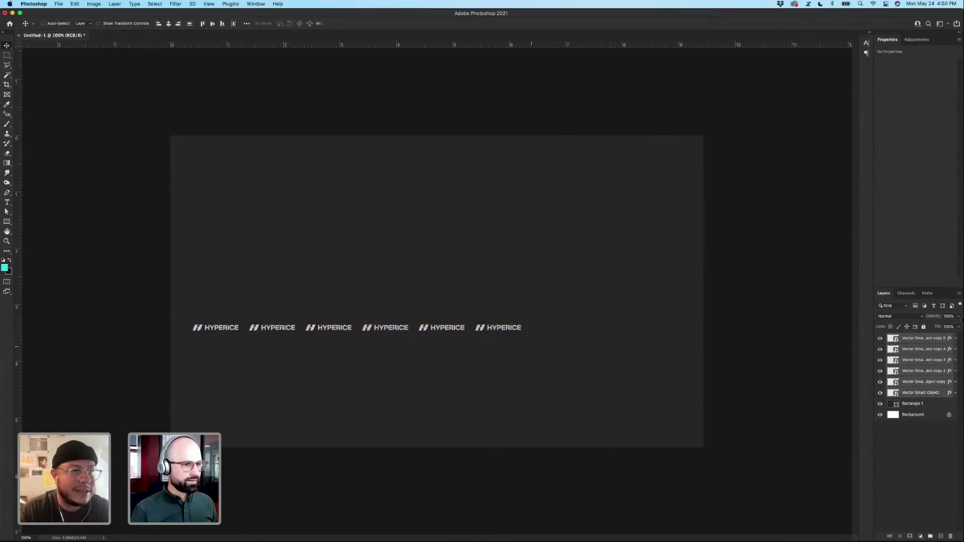
Extend the row to ten evenly spaced logos by duplicating the last one past the canvas's right edge.
{"action": "left_click", "coordinate": [918, 340]}
{"action": "left_click", "coordinate": [880, 339]}
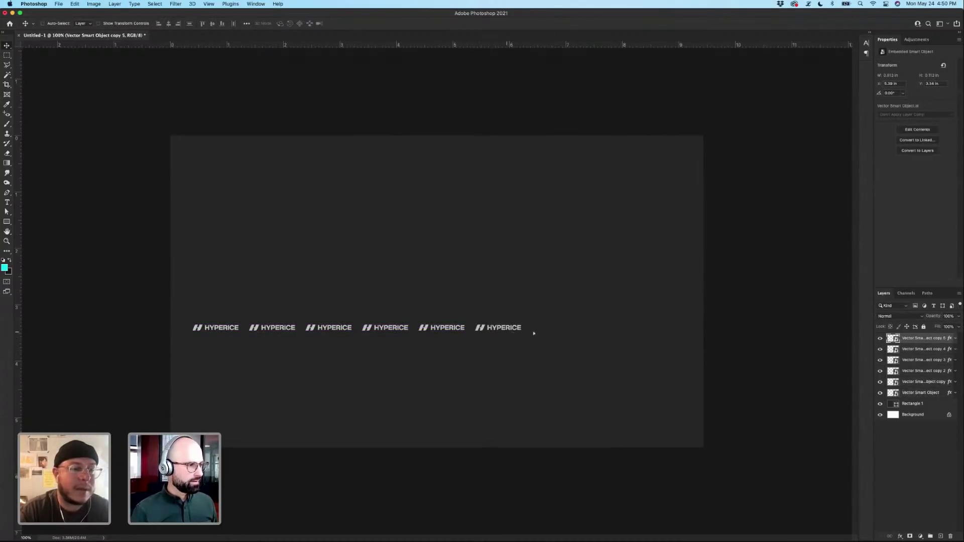
{"action": "left_click_drag", "start_coordinate": [534, 333], "coordinate": [593, 328]}
{"action": "key", "text": "Escape"}
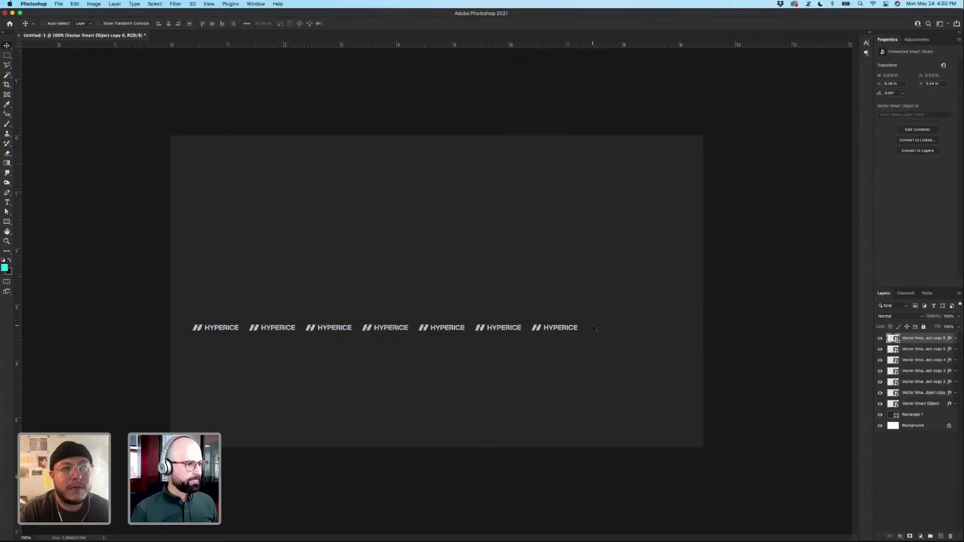
{"action": "key", "text": "super"}
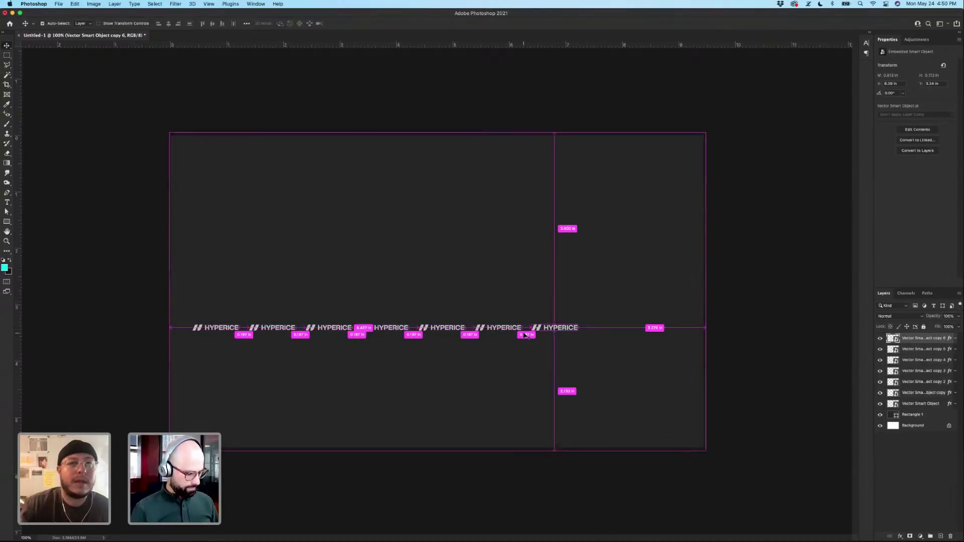
{"action": "left_click_drag", "start_coordinate": [552, 328], "coordinate": [591, 331]}
{"action": "key", "text": "BackSpace"}
{"action": "key", "text": "super+z"}
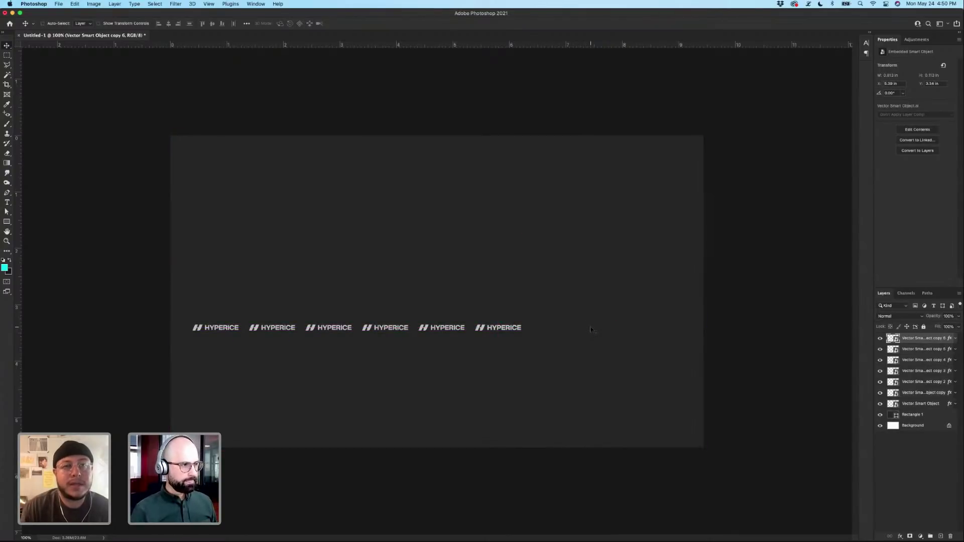
{"action": "left_click_drag", "start_coordinate": [520, 333], "coordinate": [734, 331]}
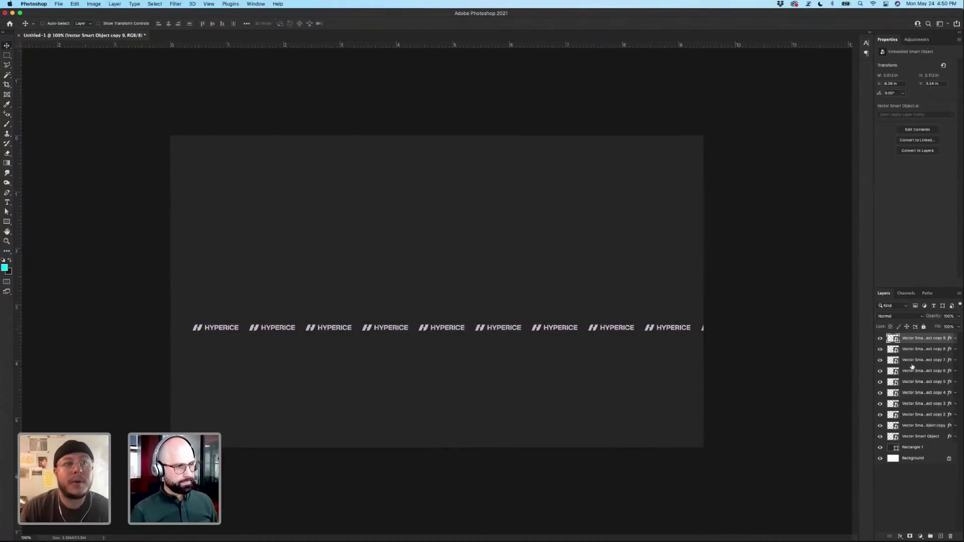
Group the ten logo layers and move the group slightly down and left on the canvas.
{"action": "left_click", "coordinate": [912, 436], "text": "shift"}
{"action": "key", "text": "super+g"}
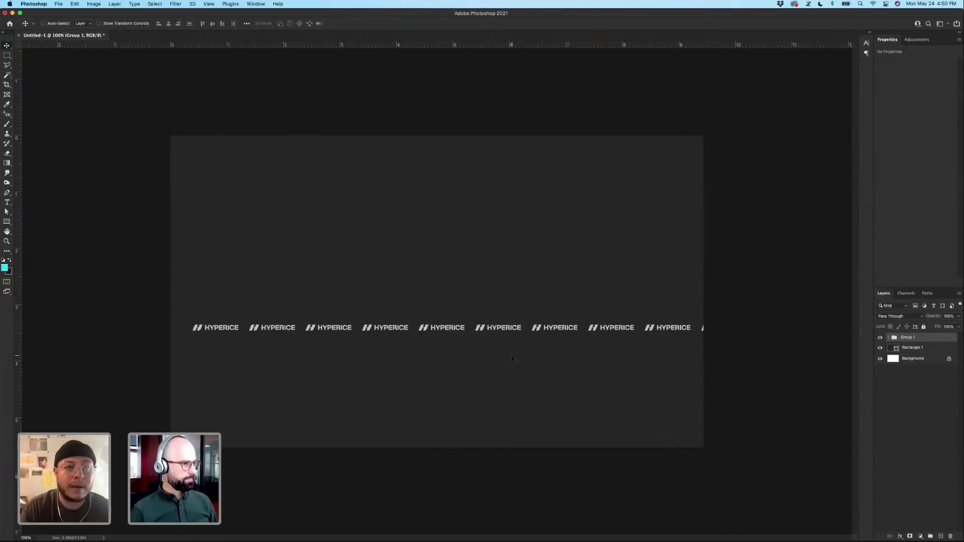
{"action": "left_click_drag", "start_coordinate": [515, 359], "coordinate": [484, 370]}
{"action": "key", "text": "super"}
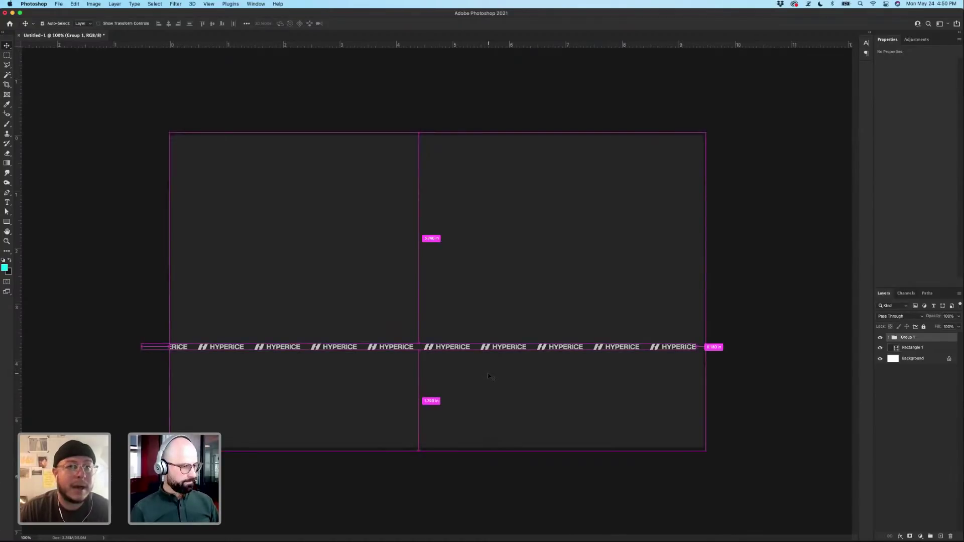
Scale the logo group down until the row fits the canvas width and place it lower, with all ten logos inside the canvas.
{"action": "key", "text": "super+t"}
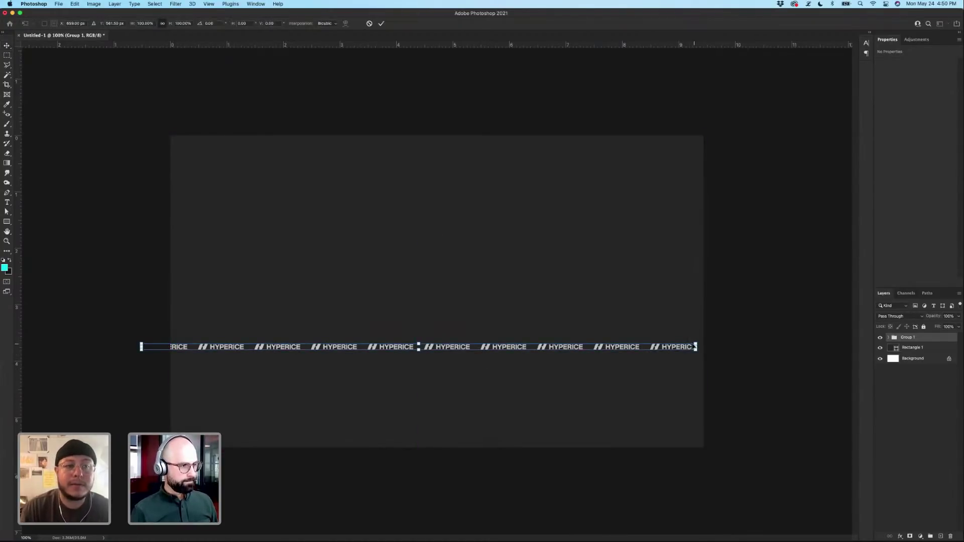
{"action": "left_click_drag", "start_coordinate": [695, 347], "coordinate": [623, 354]}
{"action": "key", "text": "Escape"}
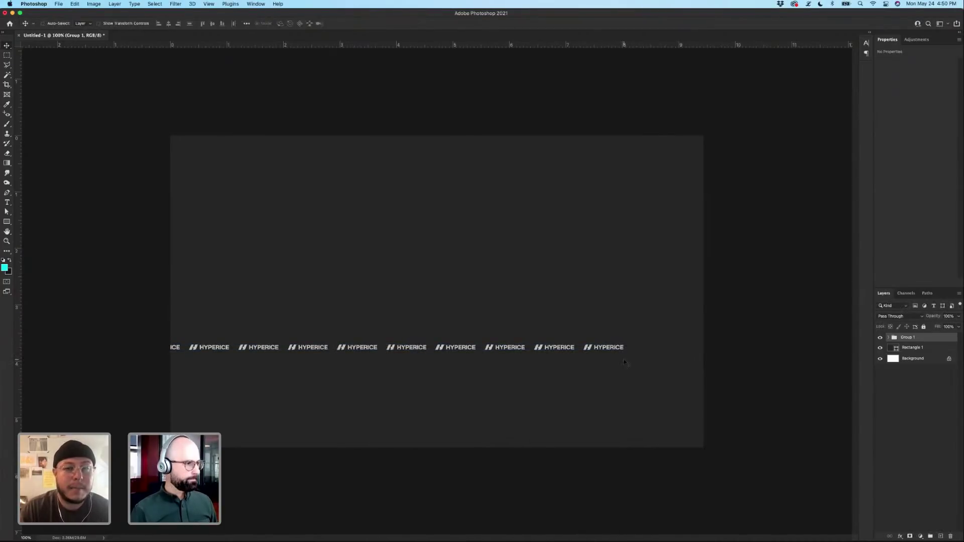
{"action": "left_click_drag", "start_coordinate": [517, 362], "coordinate": [561, 387]}
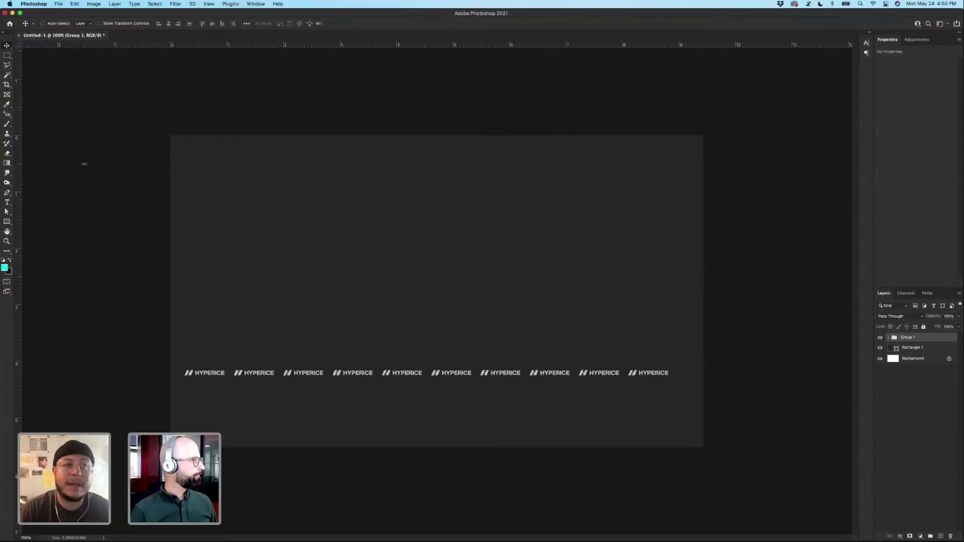
Draw a thin rectangle of about 1294 × 21 px over the logo row and fill it with the background colour 262626.
{"action": "key", "text": "u"}
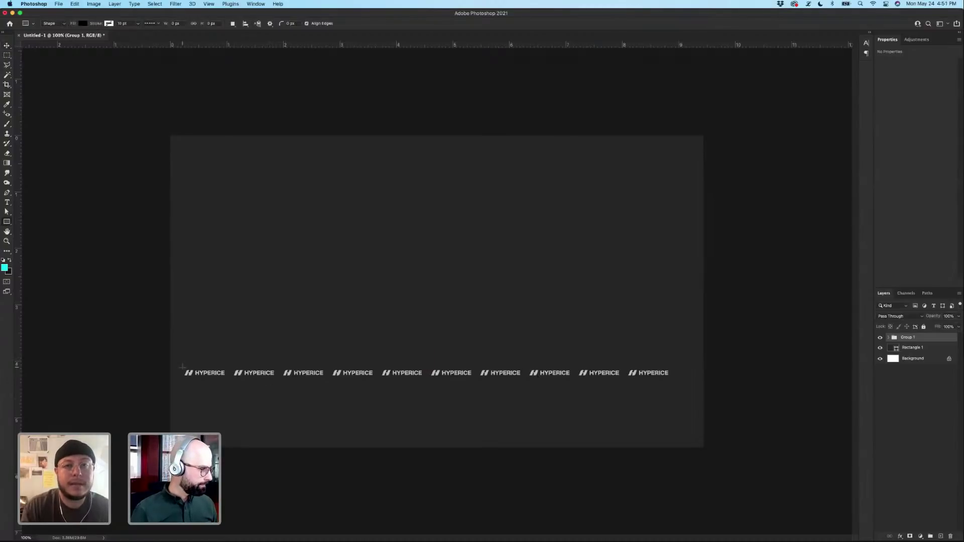
{"action": "left_click_drag", "start_coordinate": [182, 367], "coordinate": [670, 375]}
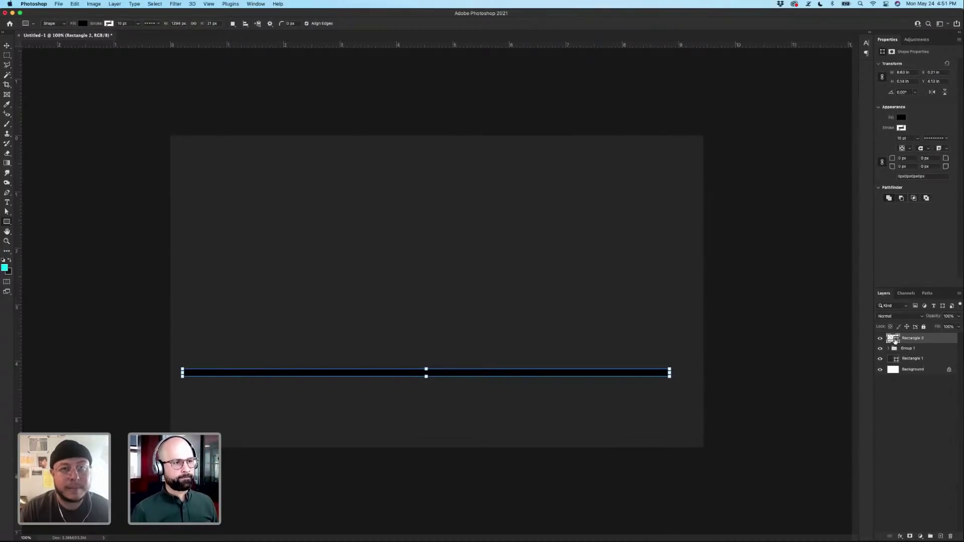
{"action": "double_click", "coordinate": [893, 338]}
{"action": "left_click", "coordinate": [600, 271]}
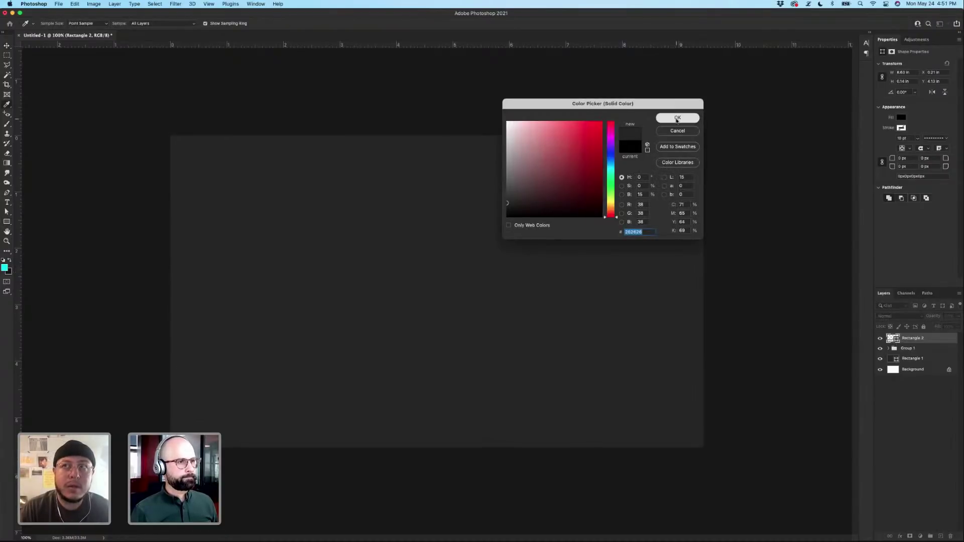
{"action": "left_click", "coordinate": [677, 118]}
Move the dark strip rectangle into the logo group and order it beneath all ten logo layers.
{"action": "left_click_drag", "start_coordinate": [938, 340], "coordinate": [935, 351]}
{"action": "left_click", "coordinate": [888, 337]}
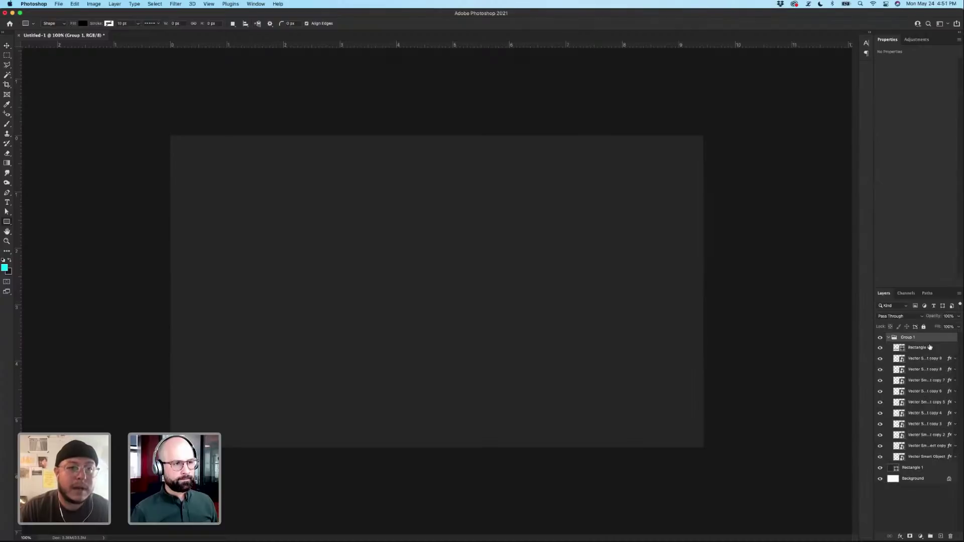
{"action": "left_click_drag", "start_coordinate": [927, 454], "coordinate": [927, 460]}
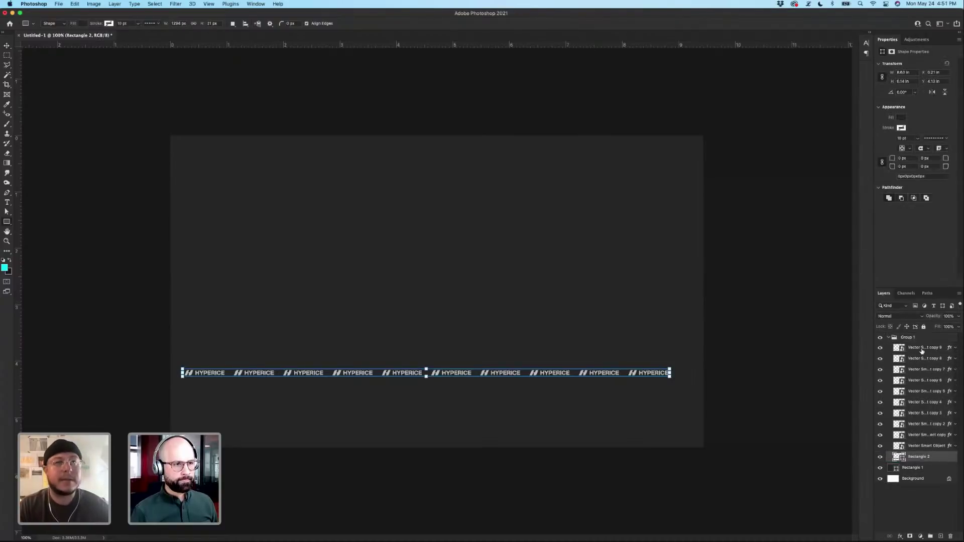
Collapse the logo group and move the whole logo row down to just above the canvas's bottom edge.
{"action": "left_click", "coordinate": [923, 350]}
{"action": "left_click", "coordinate": [928, 457], "text": "shift"}
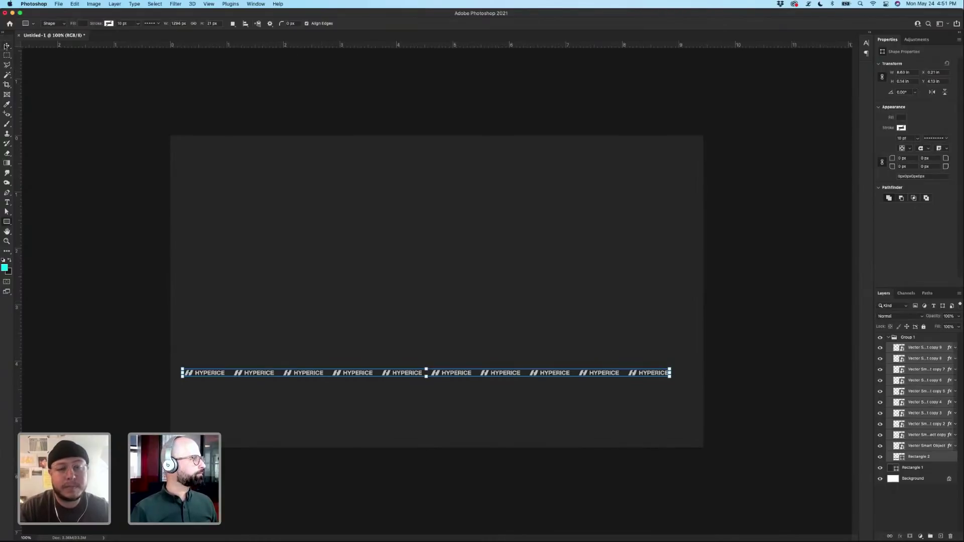
{"action": "key", "text": "v"}
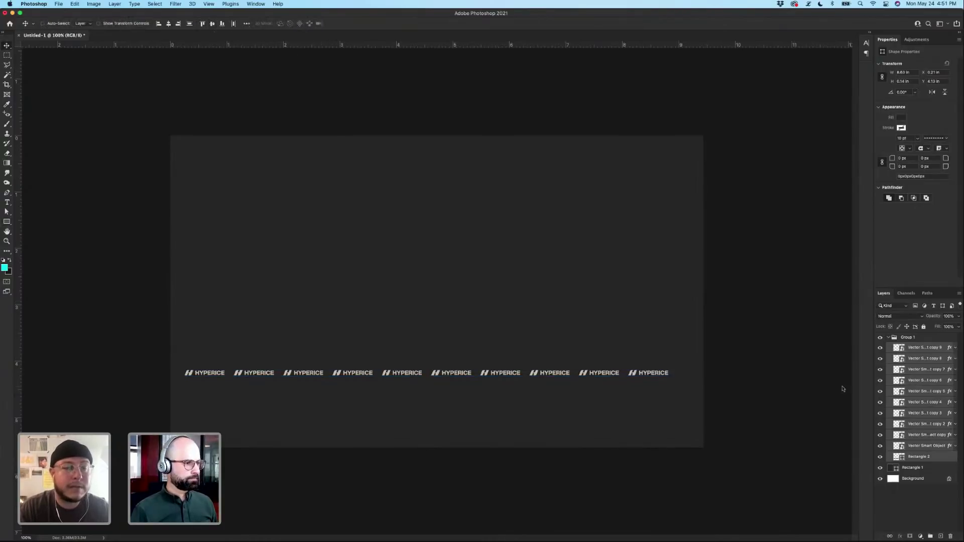
{"action": "left_click", "coordinate": [888, 338]}
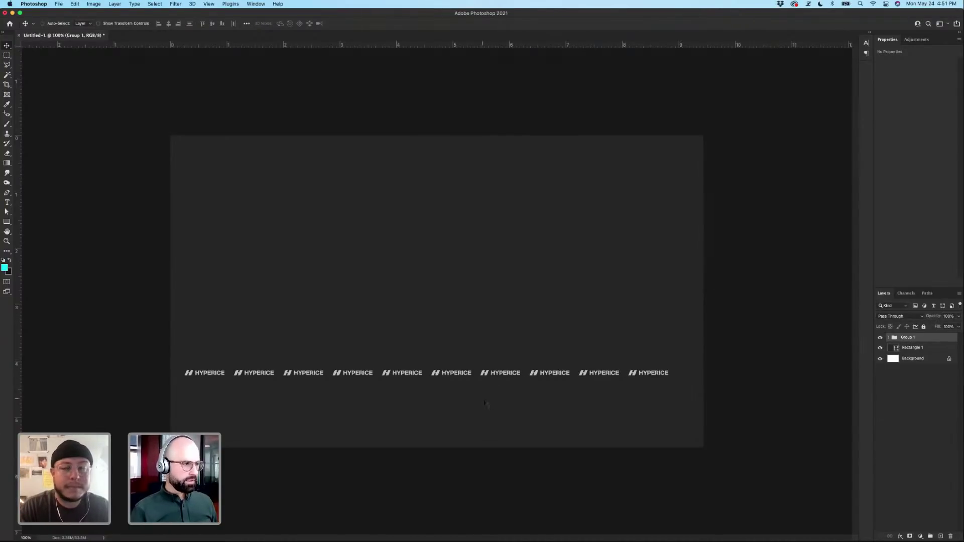
{"action": "left_click_drag", "start_coordinate": [485, 403], "coordinate": [492, 445]}
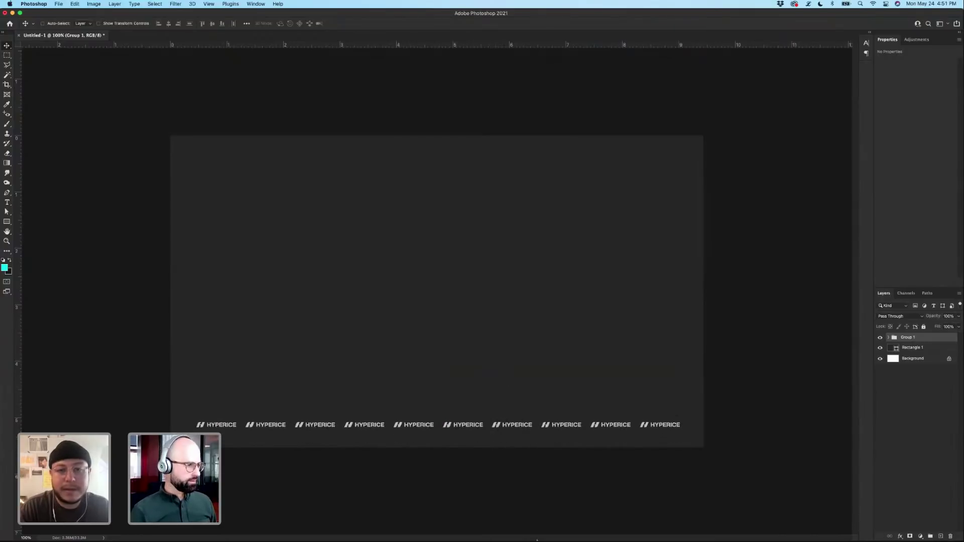
Place russell-westbrook-desktop-clean.jpg on the canvas, scaled very slightly down from its fitted size.
{"action": "mouse_move", "coordinate": [164, 539]}
{"action": "left_click", "coordinate": [195, 531]}
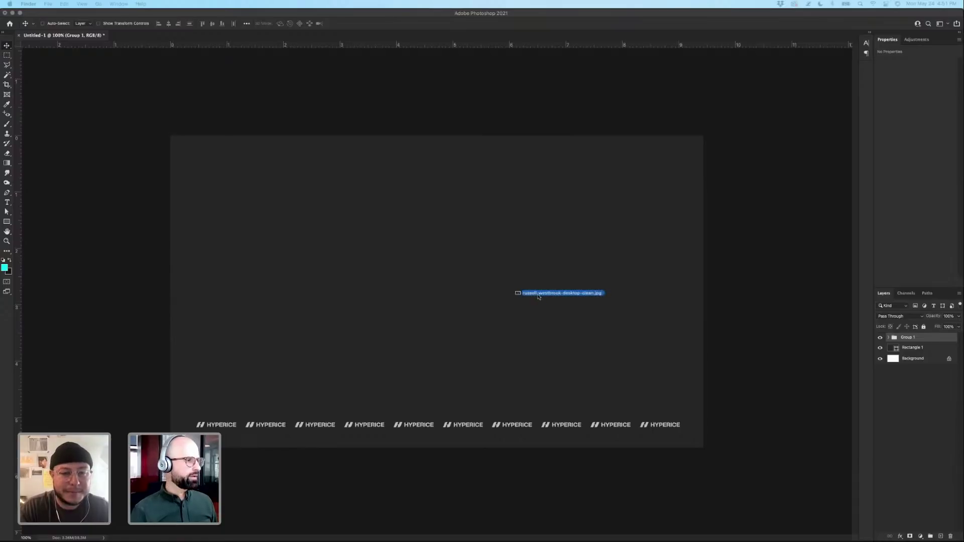
{"action": "left_click", "coordinate": [575, 195]}
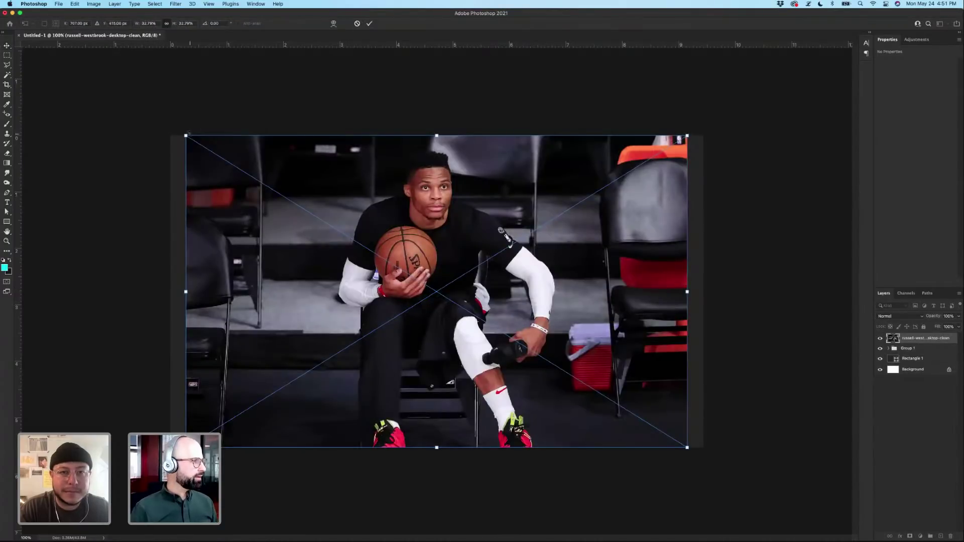
{"action": "mouse_move", "coordinate": [186, 134]}
{"action": "left_mouse_down"}
{"action": "mouse_move", "coordinate": [200, 129]}
{"action": "mouse_move", "coordinate": [357, 227]}
{"action": "mouse_move", "coordinate": [195, 130]}
{"action": "left_mouse_up"}
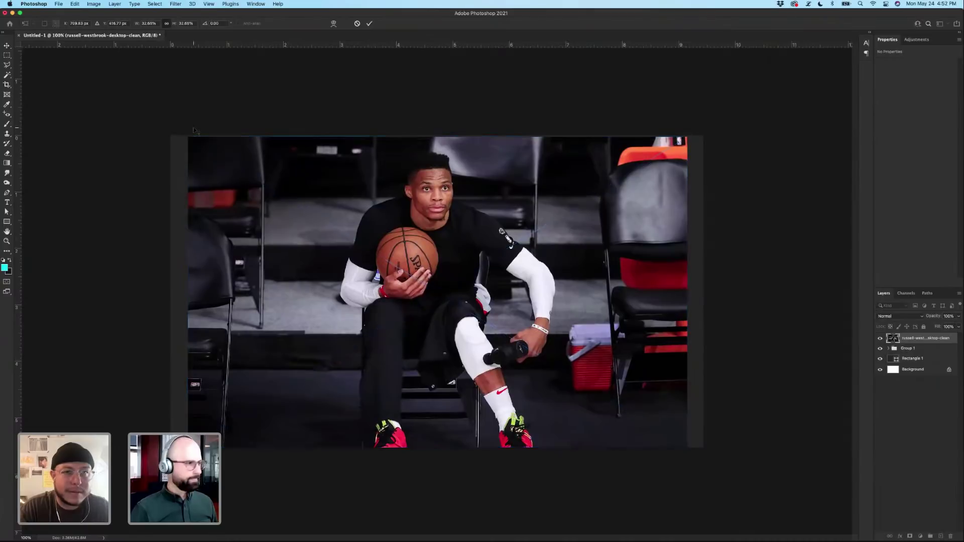
{"action": "key", "text": "Return"}
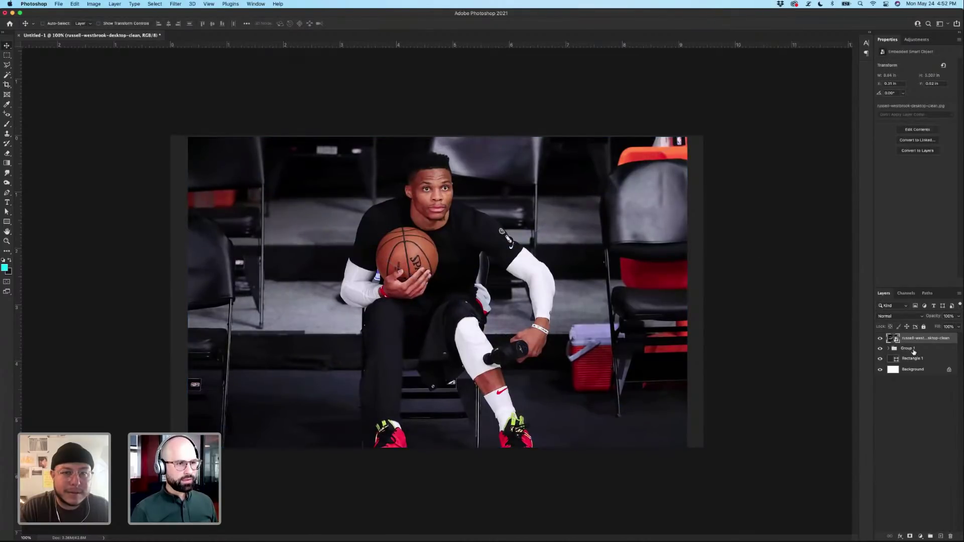
Order the seated player photo below the logo group and shift it right to about X 2.5 in, Y 0 in.
{"action": "left_click_drag", "start_coordinate": [918, 340], "coordinate": [920, 355]}
{"action": "left_click_drag", "start_coordinate": [520, 285], "coordinate": [653, 274]}
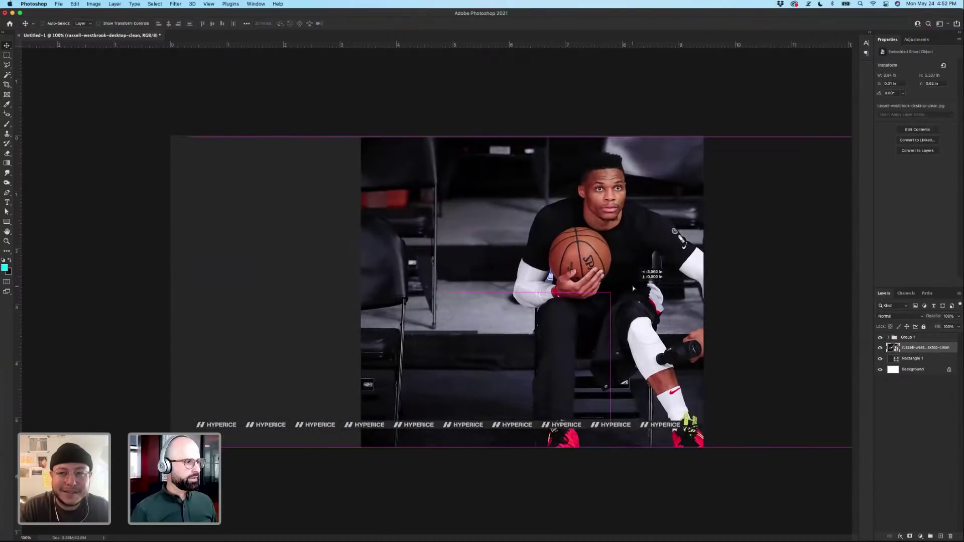
{"action": "key", "text": "super+z"}
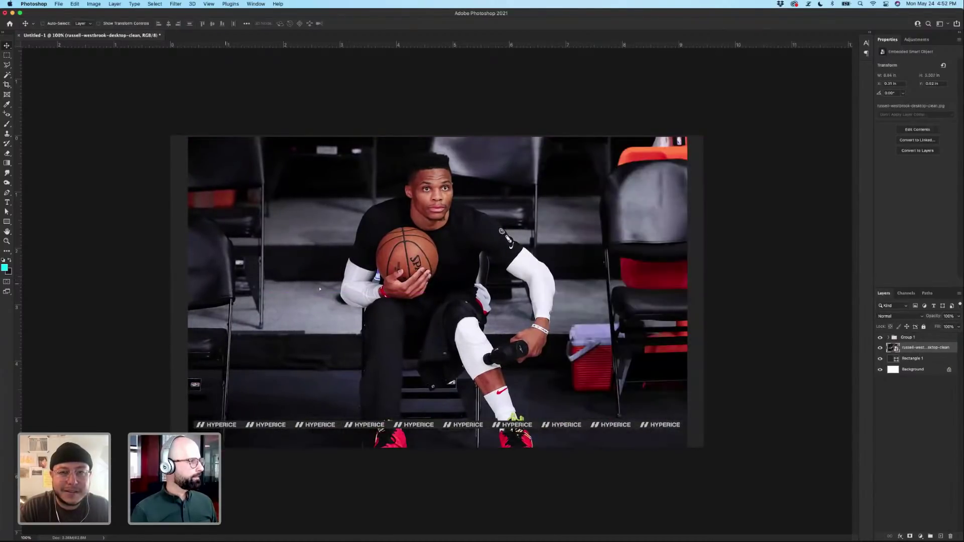
{"action": "left_click_drag", "start_coordinate": [319, 289], "coordinate": [377, 284]}
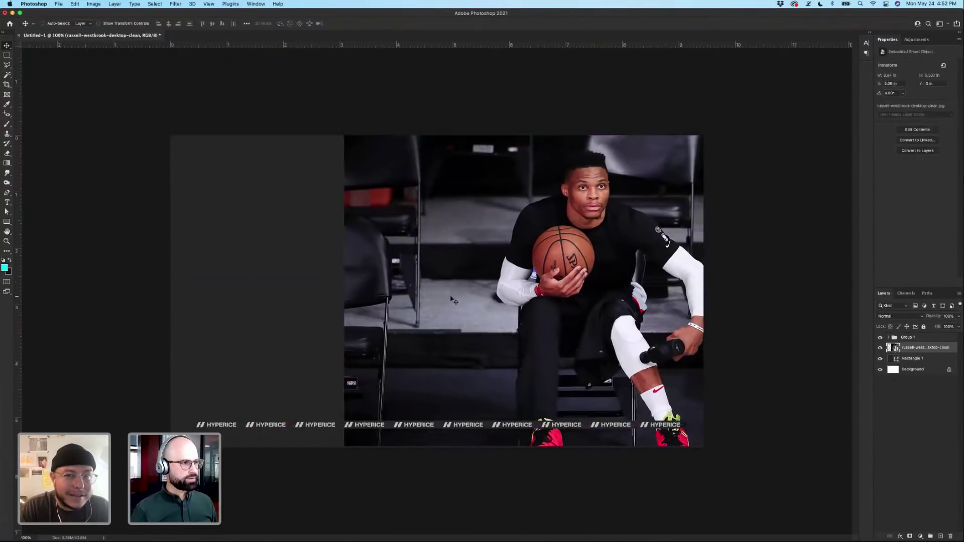
{"action": "left_click_drag", "start_coordinate": [452, 300], "coordinate": [428, 299]}
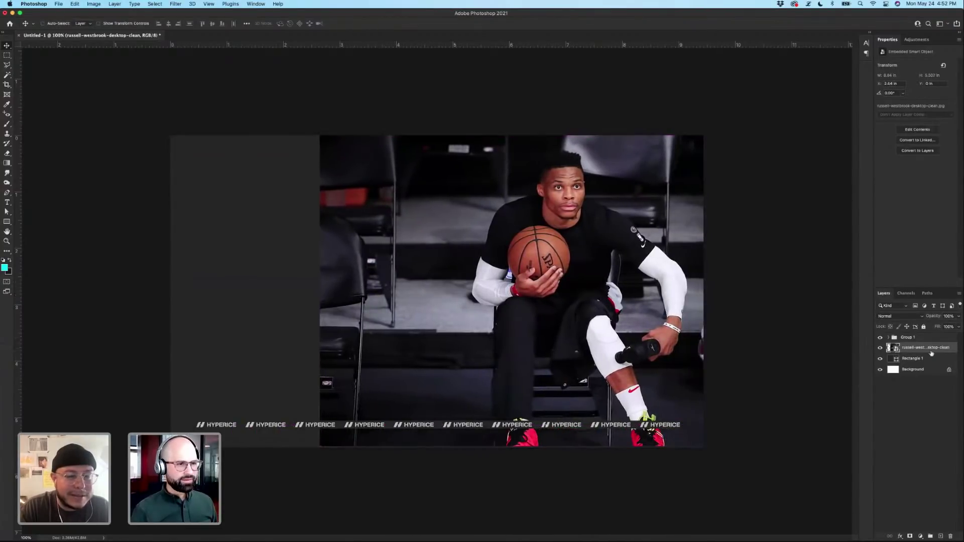
{"action": "right_click", "coordinate": [954, 351]}
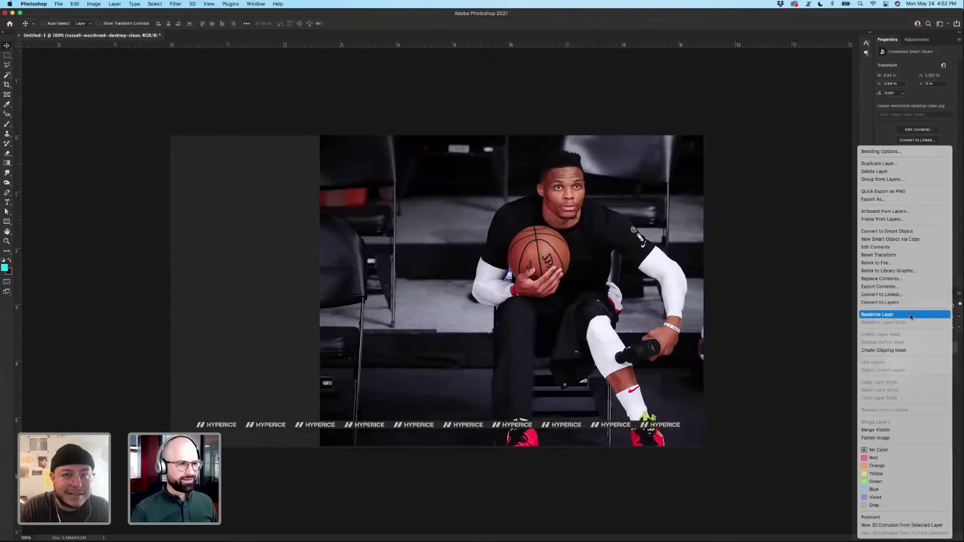
{"action": "left_click", "coordinate": [606, 329]}
{"action": "left_click_drag", "start_coordinate": [602, 329], "coordinate": [593, 328]}
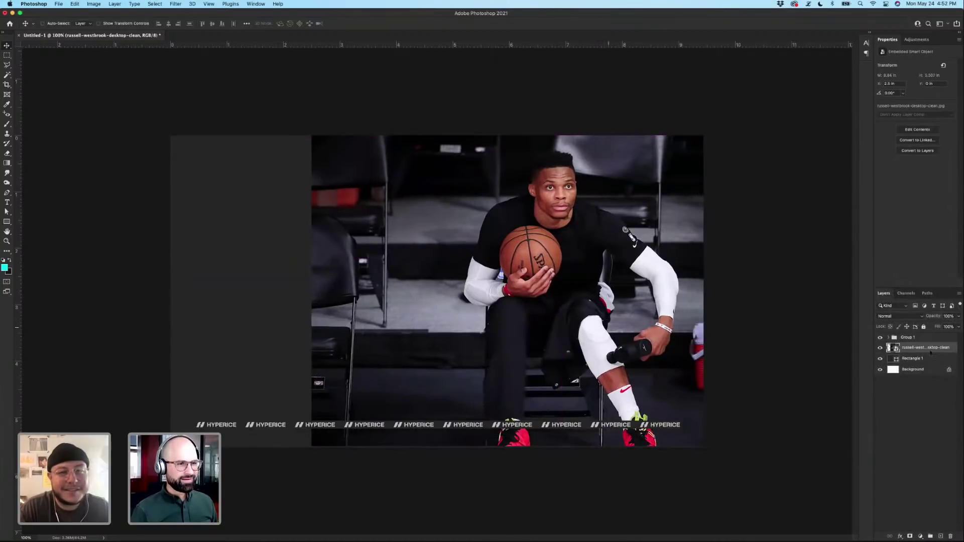
Add a Stroke effect to the seated player photo, using the dark background colour sampled from the canvas.
{"action": "double_click", "coordinate": [950, 349]}
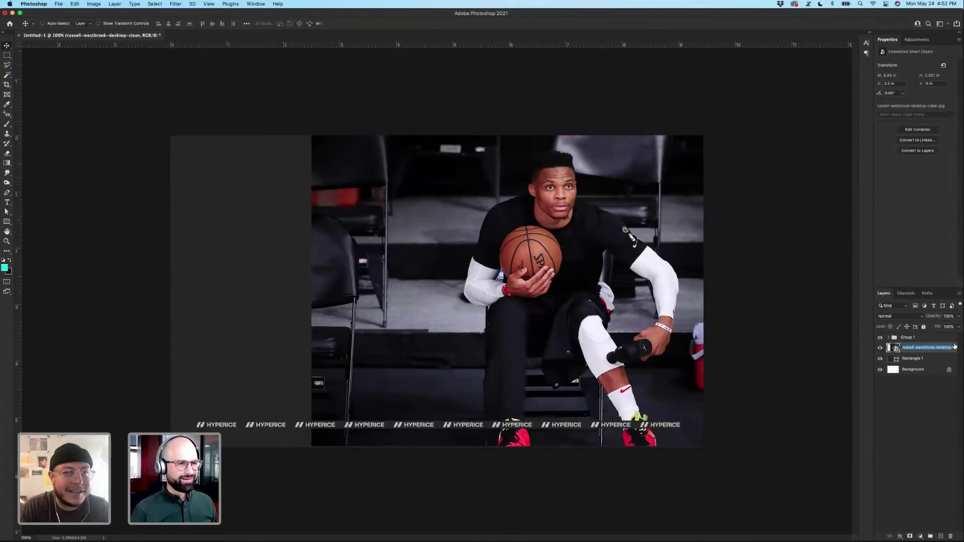
{"action": "double_click", "coordinate": [955, 347]}
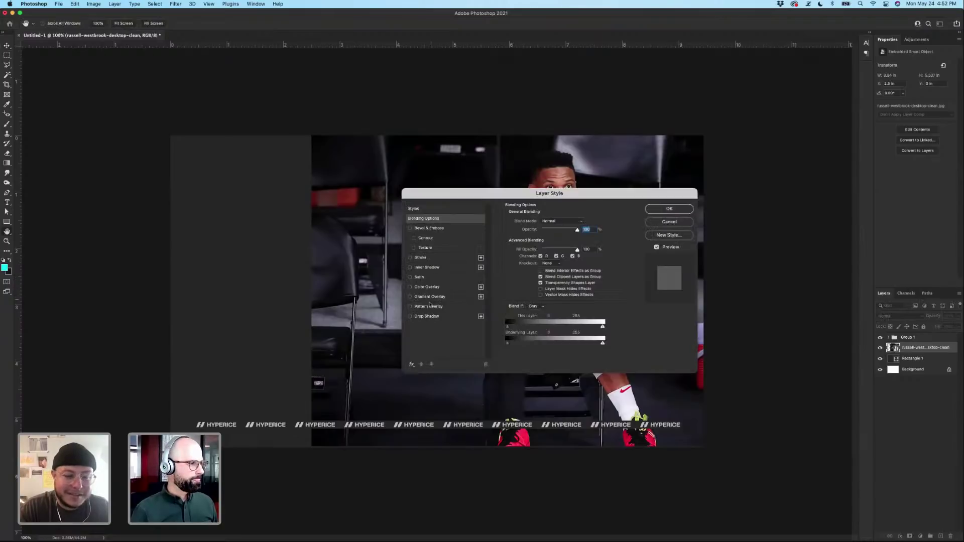
{"action": "left_click", "coordinate": [420, 257]}
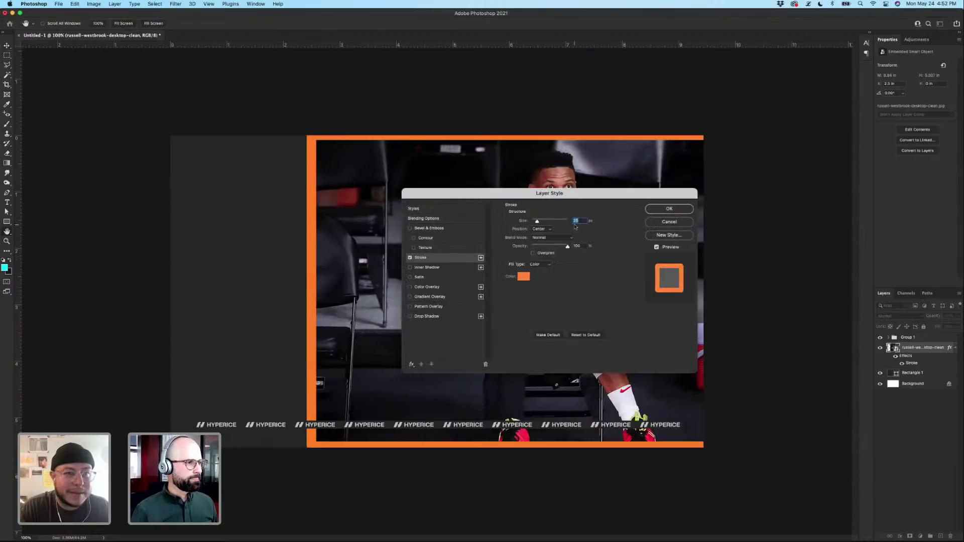
{"action": "left_click", "coordinate": [523, 277]}
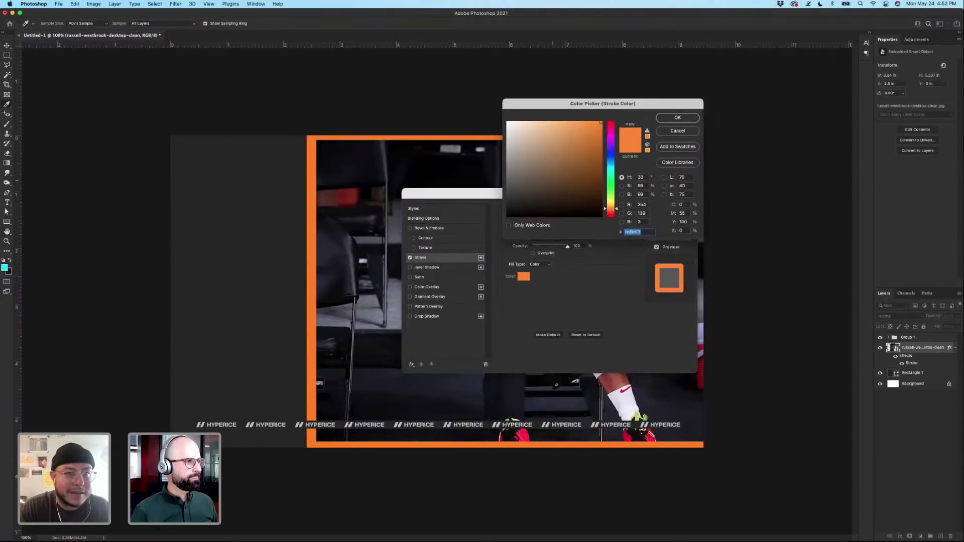
{"action": "left_click", "coordinate": [222, 221]}
{"action": "left_click", "coordinate": [676, 118]}
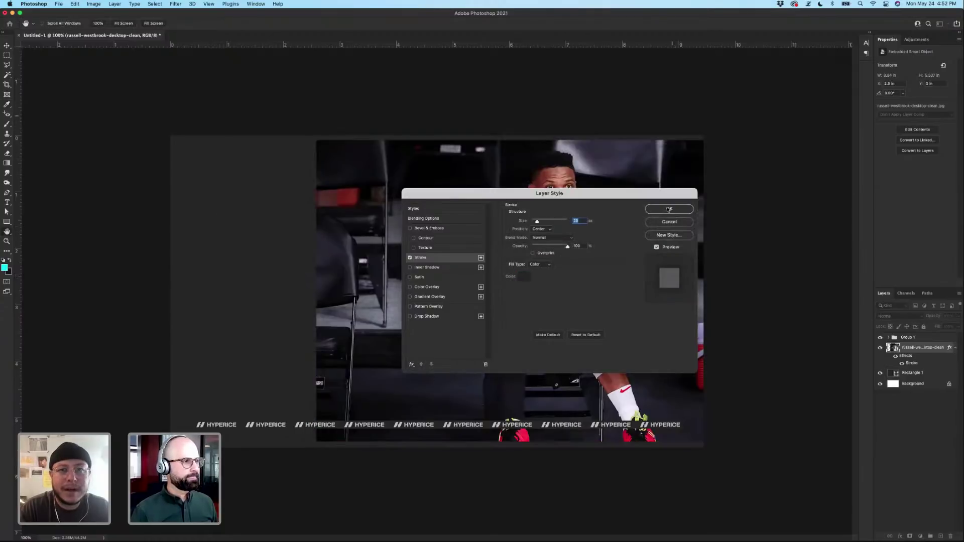
{"action": "left_click", "coordinate": [672, 209]}
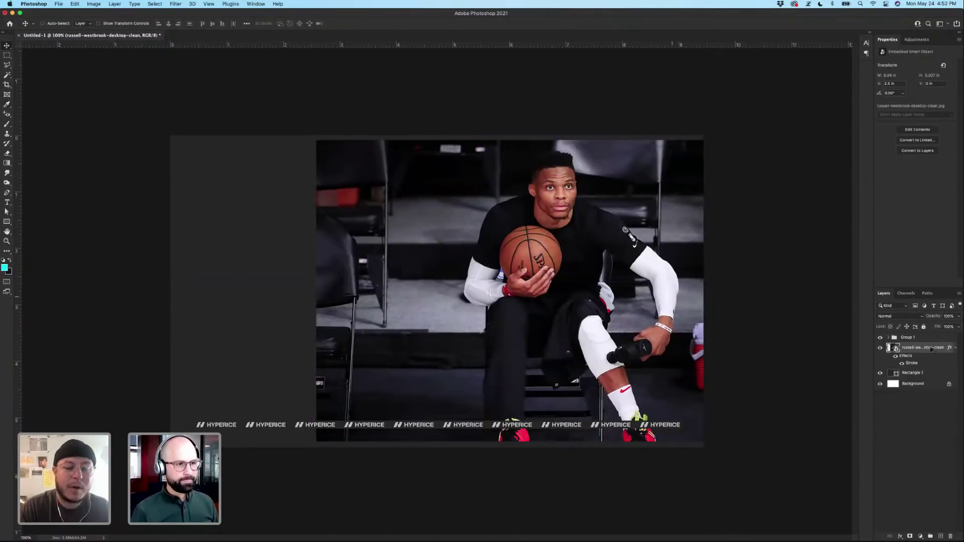
Set the position of the seated player photo's stroke to Inside.
{"action": "double_click", "coordinate": [911, 363]}
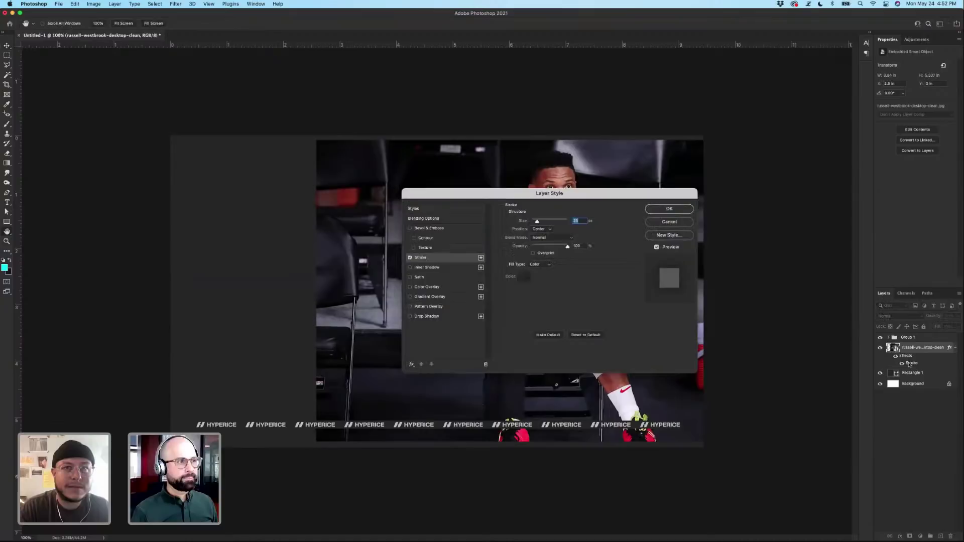
{"action": "left_click", "coordinate": [543, 229]}
{"action": "left_click", "coordinate": [540, 221]}
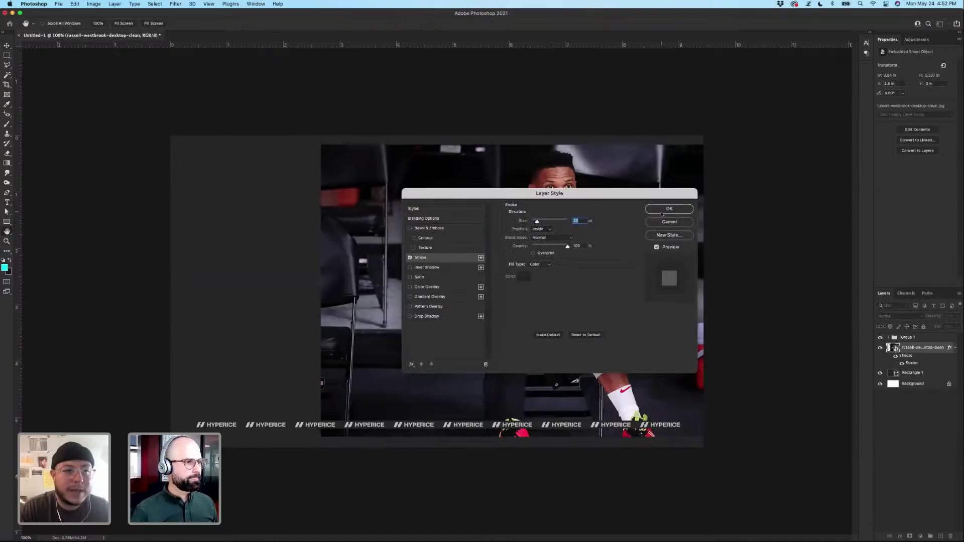
{"action": "left_click", "coordinate": [652, 209]}
{"action": "left_click_drag", "start_coordinate": [442, 241], "coordinate": [464, 245]}
Place the screenshot of the player shooting the ball and scale it to about 59% in the canvas's upper left area.
{"action": "left_click", "coordinate": [196, 530]}
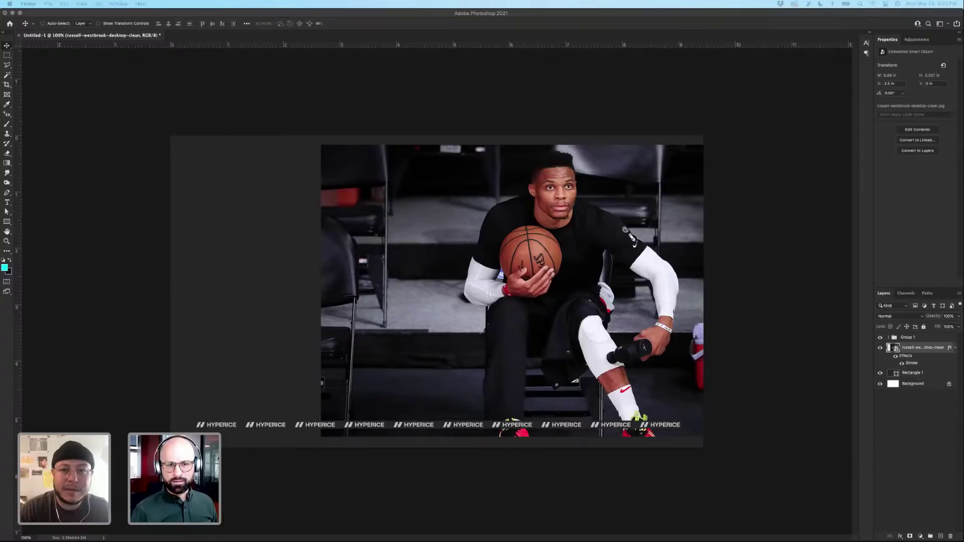
{"action": "left_click_drag", "start_coordinate": [522, 231], "coordinate": [303, 243]}
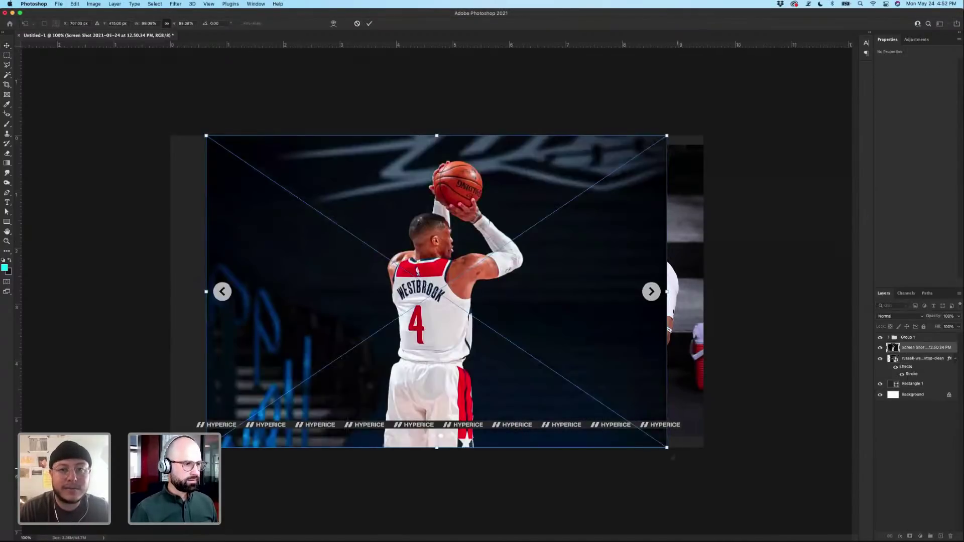
{"action": "left_click_drag", "start_coordinate": [666, 446], "coordinate": [477, 322]}
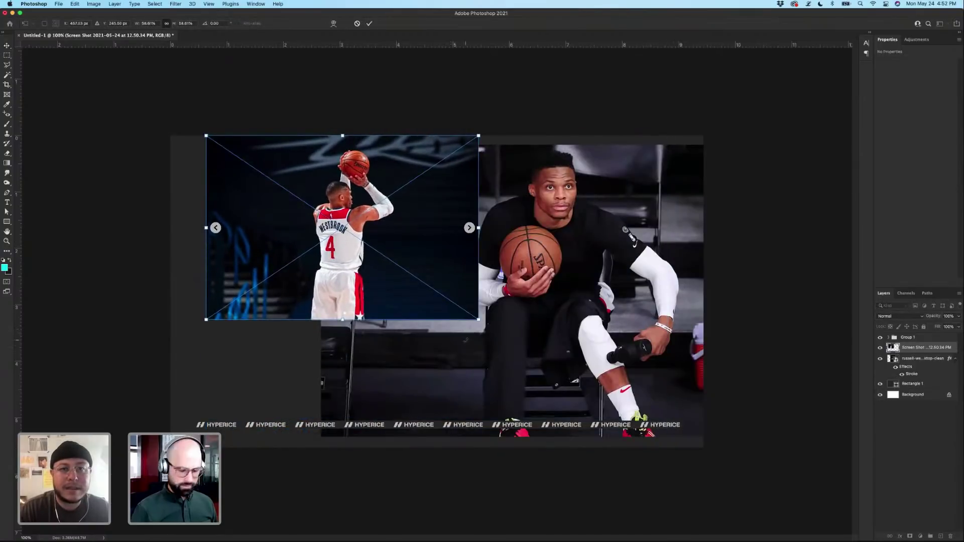
{"action": "key", "text": "Return"}
Rasterize the shooting player screenshot layer and remove its left carousel arrow with a Content-Aware fill.
{"action": "right_click", "coordinate": [917, 352]}
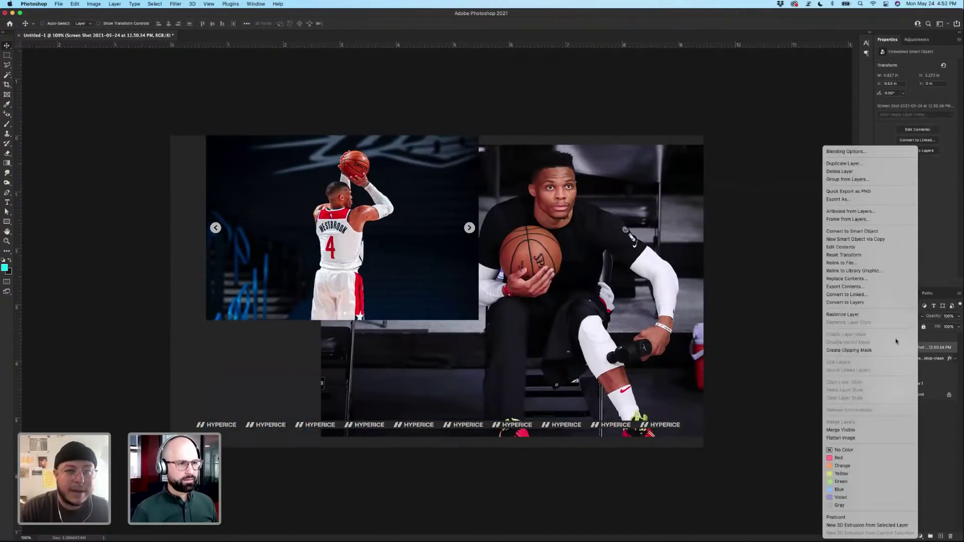
{"action": "left_click", "coordinate": [843, 314]}
{"action": "key", "text": "m"}
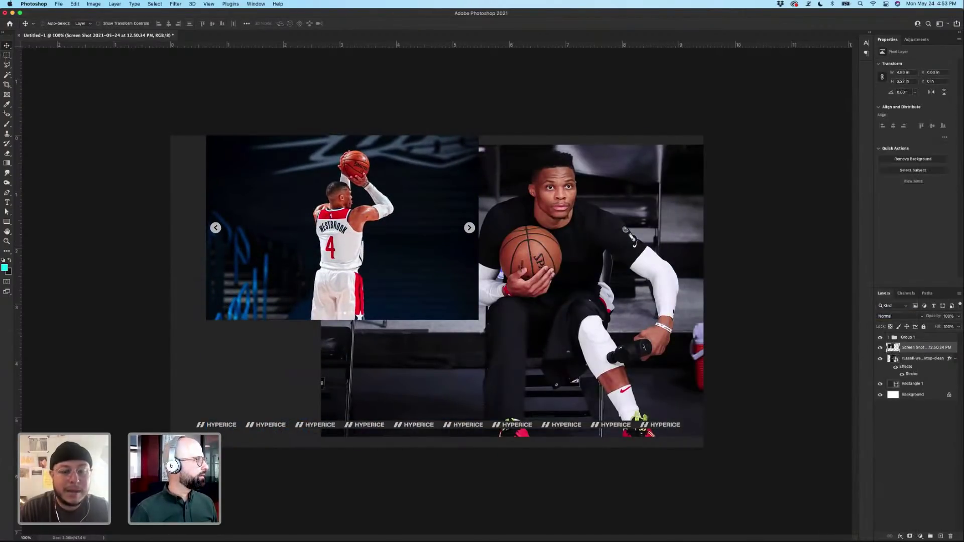
{"action": "left_click_drag", "start_coordinate": [209, 221], "coordinate": [223, 235]}
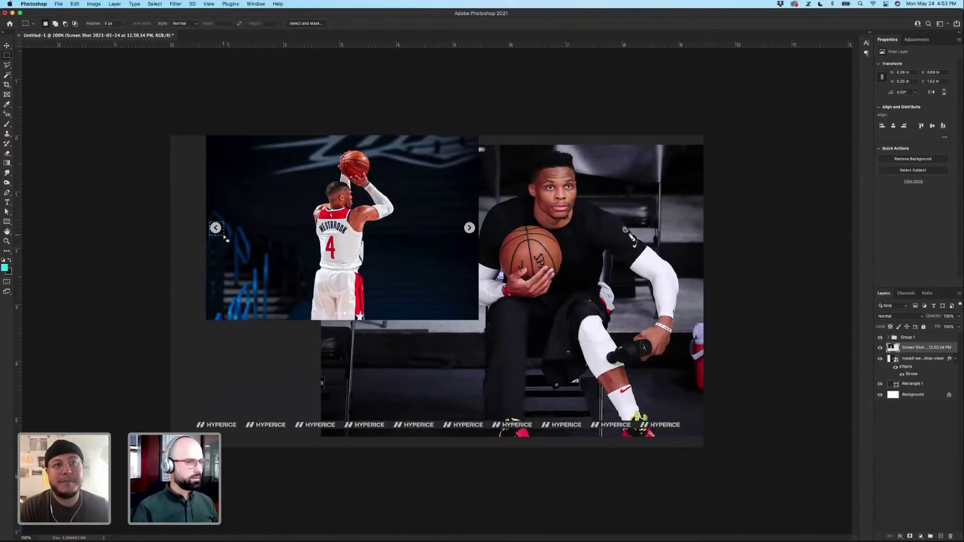
{"action": "key", "text": "i"}
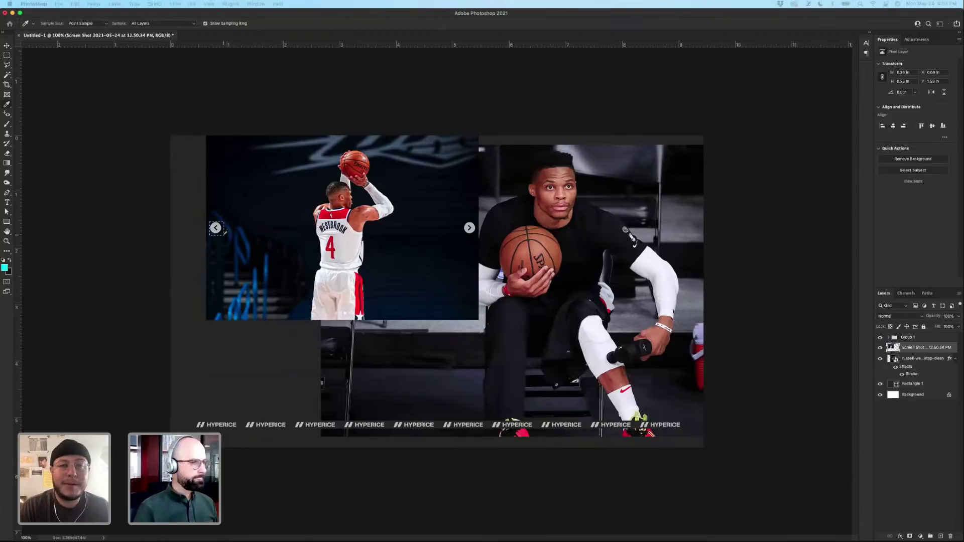
{"action": "key", "text": "shift+BackSpace"}
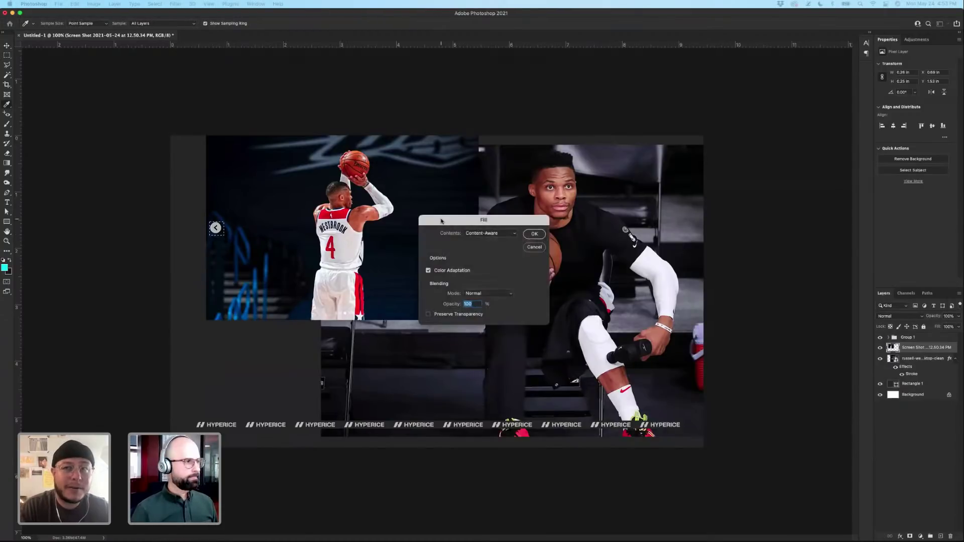
{"action": "left_click", "coordinate": [533, 235]}
Remove the right carousel arrow from the shooting player screenshot with a Content-Aware fill.
{"action": "key", "text": "m"}
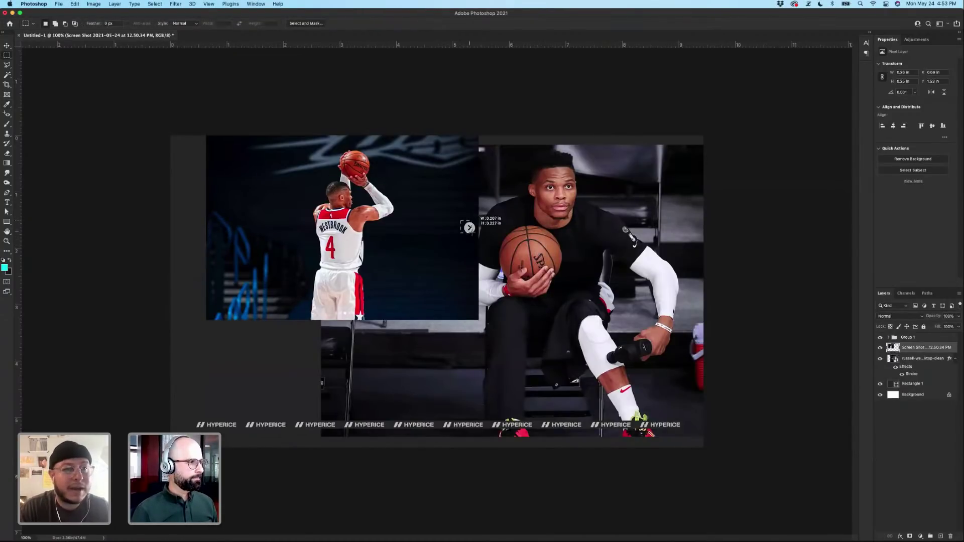
{"action": "left_click_drag", "start_coordinate": [460, 221], "coordinate": [475, 234]}
{"action": "key", "text": "i"}
{"action": "key", "text": "shift+BackSpace"}
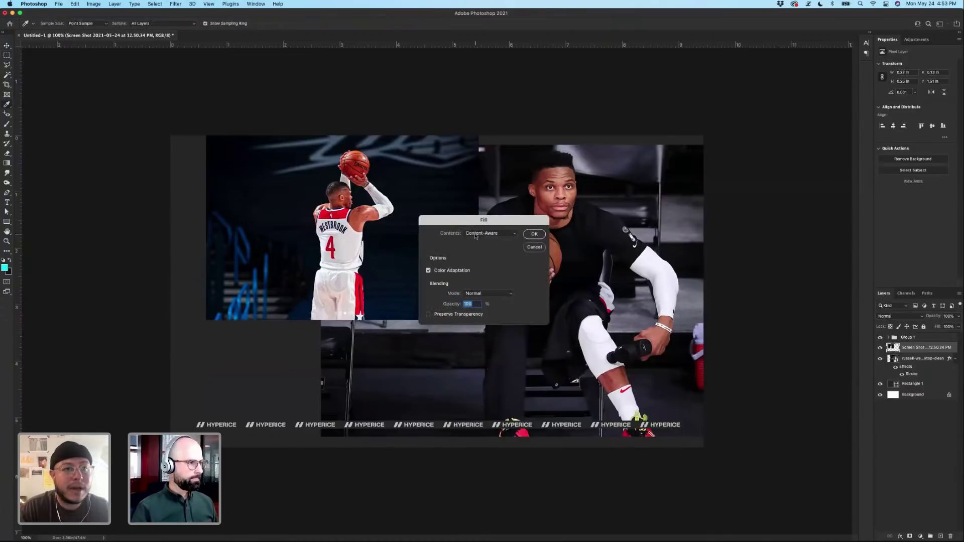
{"action": "key", "text": "Return"}
{"action": "key", "text": "m"}
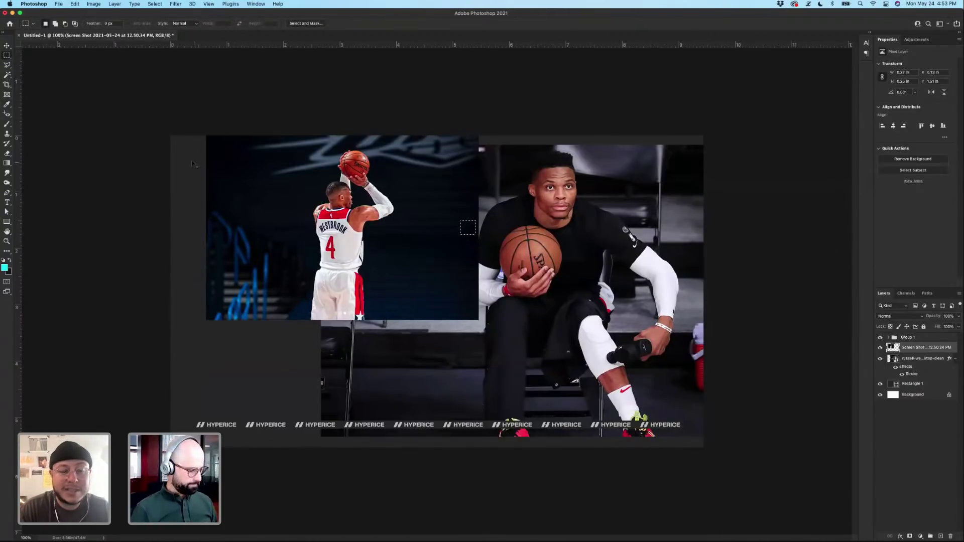
Deselect the filled area and copy the seated player photo's stroke layer style onto the shooting player screenshot layer.
{"action": "key", "text": "super+d"}
{"action": "key", "text": "v"}
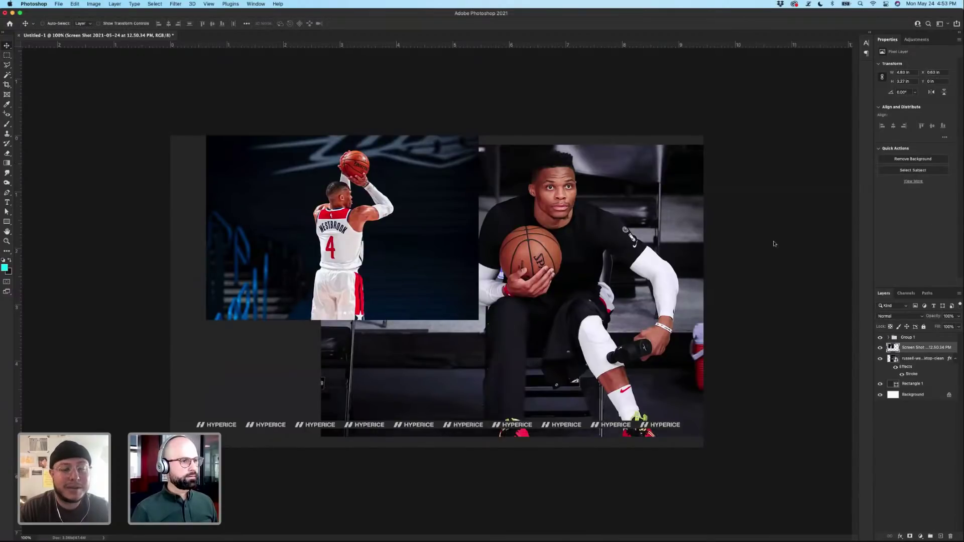
{"action": "right_click", "coordinate": [937, 358]}
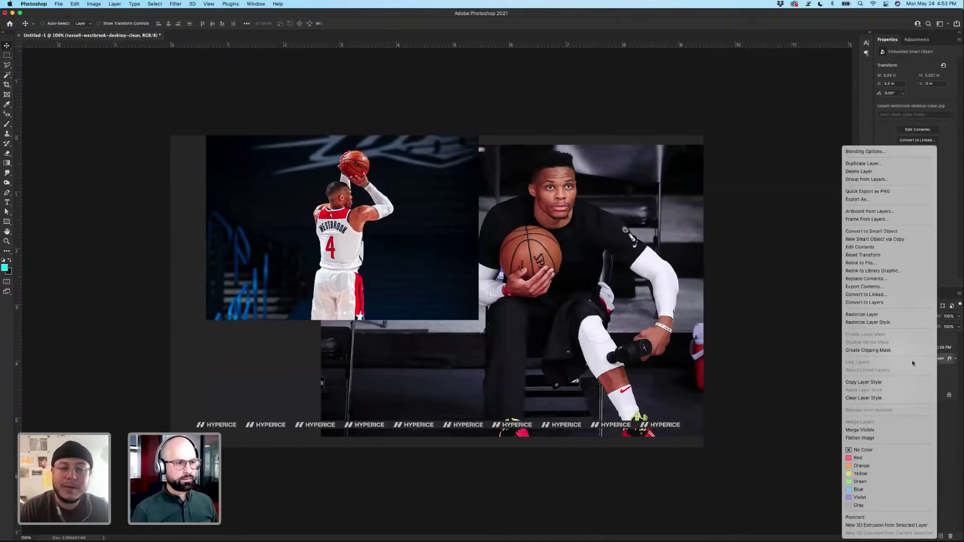
{"action": "left_click", "coordinate": [870, 382]}
{"action": "left_click", "coordinate": [916, 347]}
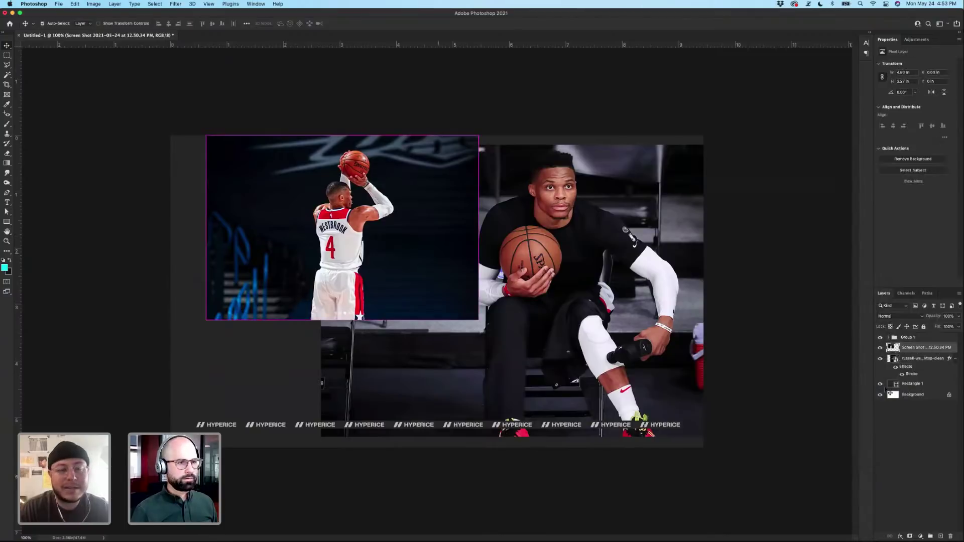
{"action": "right_click", "coordinate": [916, 347]}
{"action": "left_click", "coordinate": [848, 371]}
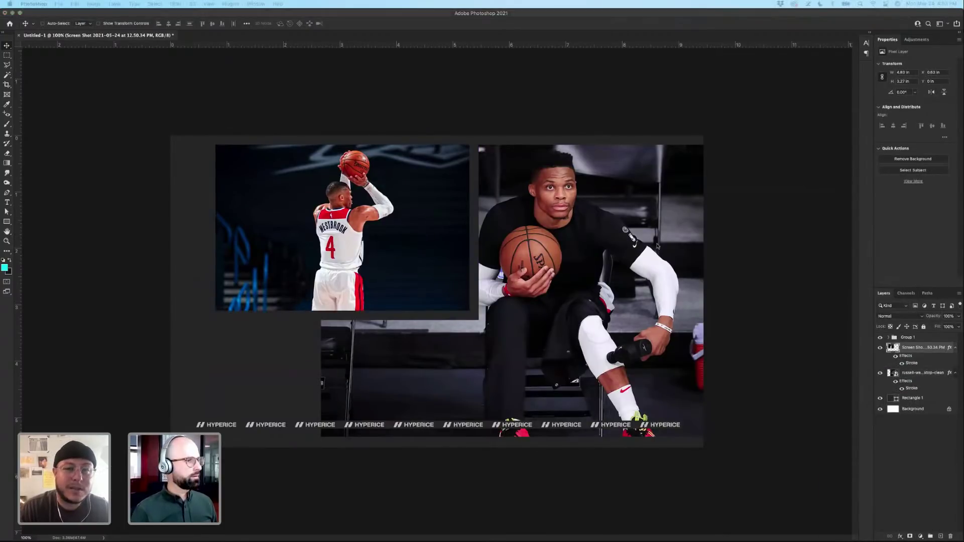
{"action": "left_click", "coordinate": [955, 348], "text": "alt"}
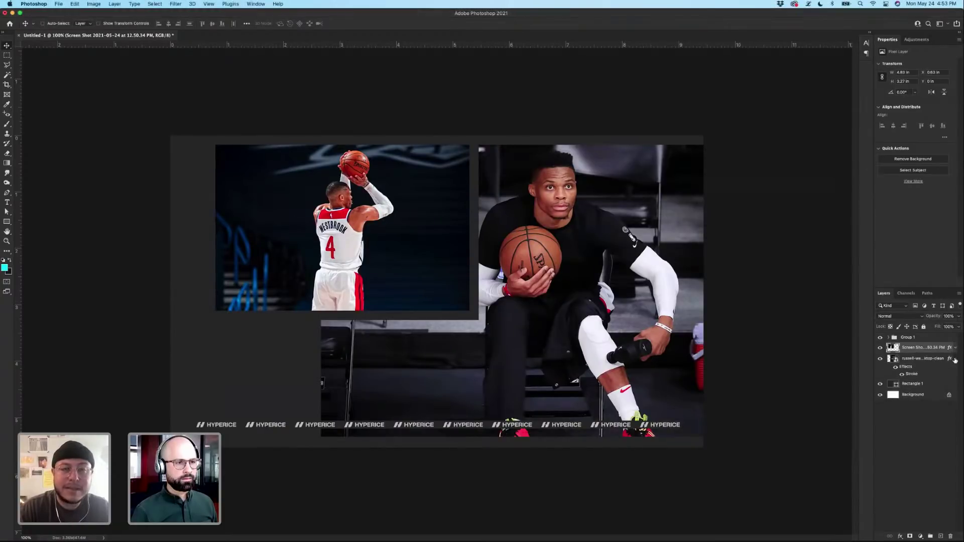
Send the shooting player layer behind the seated player photo and shift the two photos apart horizontally.
{"action": "key", "text": "super+bracketleft"}
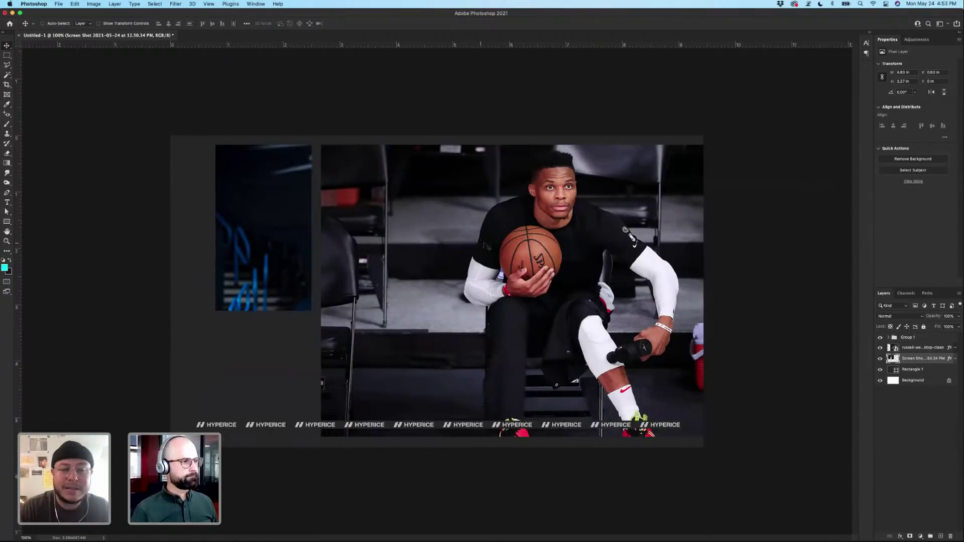
{"action": "mouse_move", "coordinate": [485, 246]}
{"action": "left_mouse_down"}
{"action": "mouse_move", "coordinate": [476, 246]}
{"action": "mouse_move", "coordinate": [503, 245]}
{"action": "left_mouse_up"}
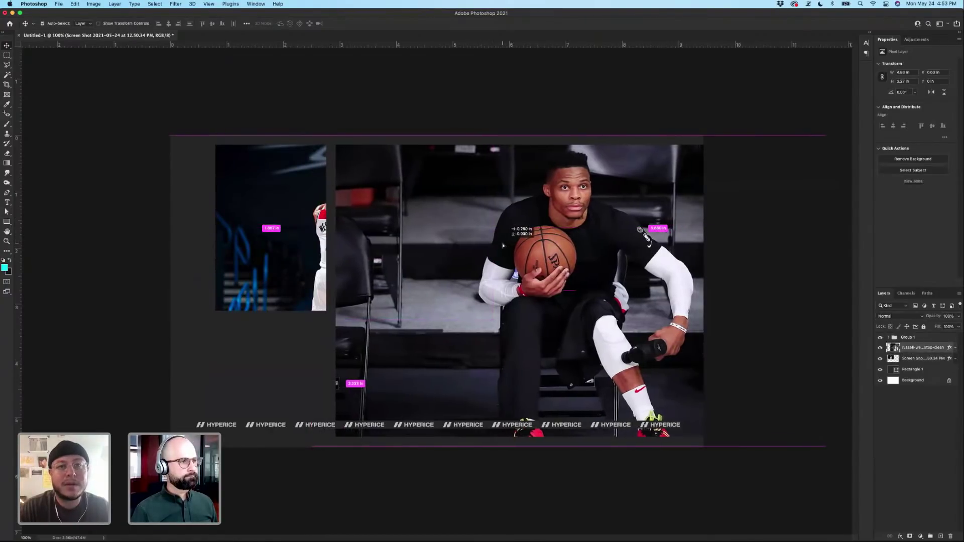
{"action": "left_click_drag", "start_coordinate": [287, 230], "coordinate": [240, 231]}
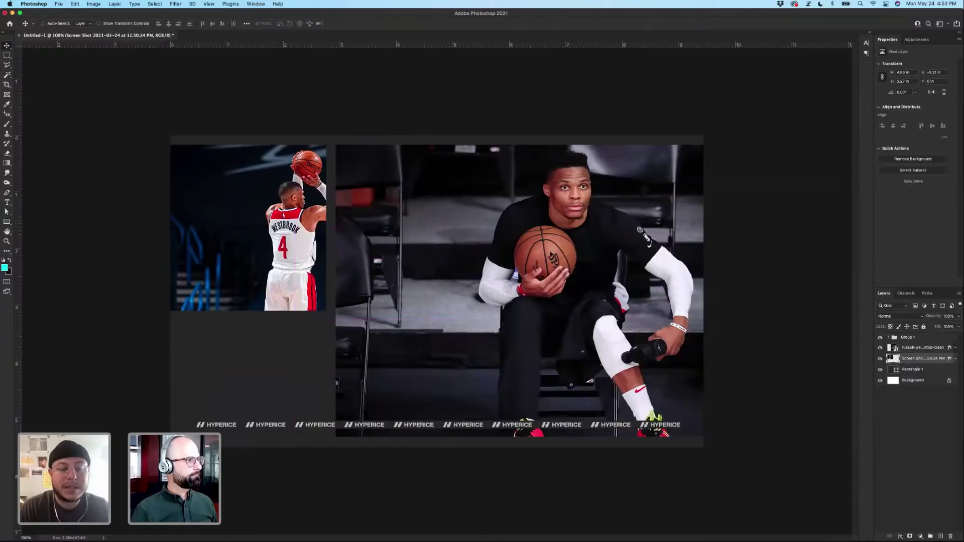
Scale the shooting player photo down to about 3.9 in wide in the canvas's upper left corner.
{"action": "key", "text": "super+t"}
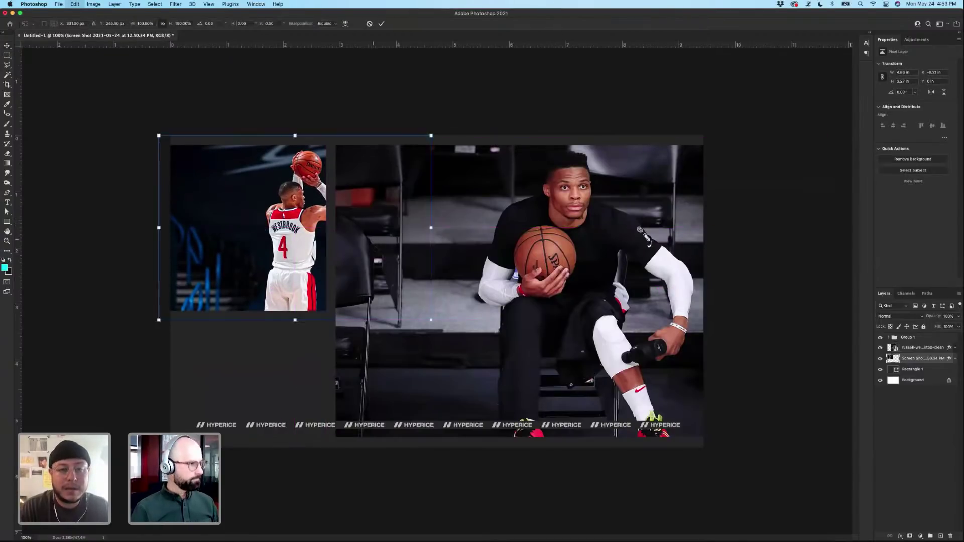
{"action": "left_click_drag", "start_coordinate": [430, 320], "coordinate": [378, 284]}
{"action": "key", "text": "Return"}
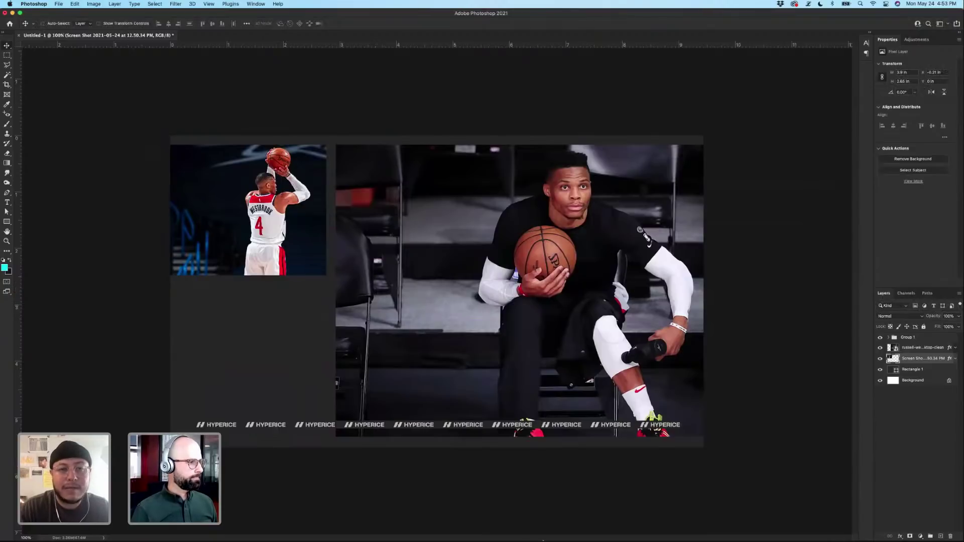
Place the jacket portrait screenshot, scale it to about 3.1 by 3.9 in, and stack it directly beneath the logo group.
{"action": "mouse_move", "coordinate": [472, 531]}
{"action": "left_click", "coordinate": [196, 530]}
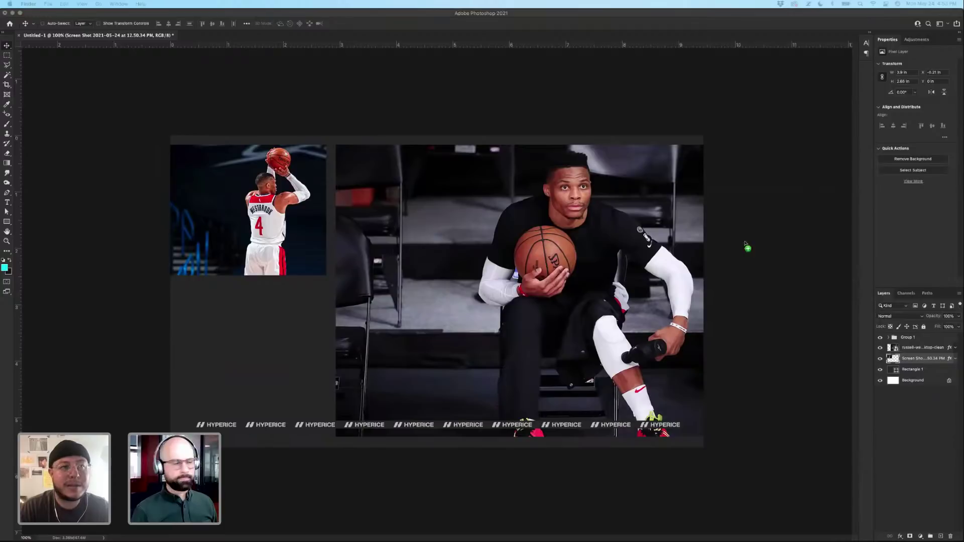
{"action": "left_click_drag", "start_coordinate": [746, 247], "coordinate": [311, 266]}
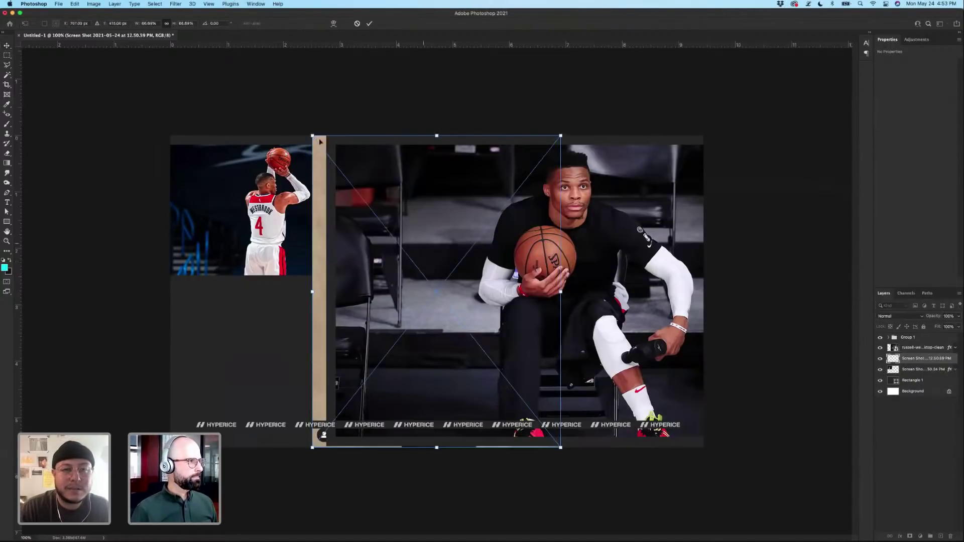
{"action": "left_click_drag", "start_coordinate": [313, 136], "coordinate": [397, 218]}
{"action": "key", "text": "Return"}
{"action": "key", "text": "super+shift+bracketright"}
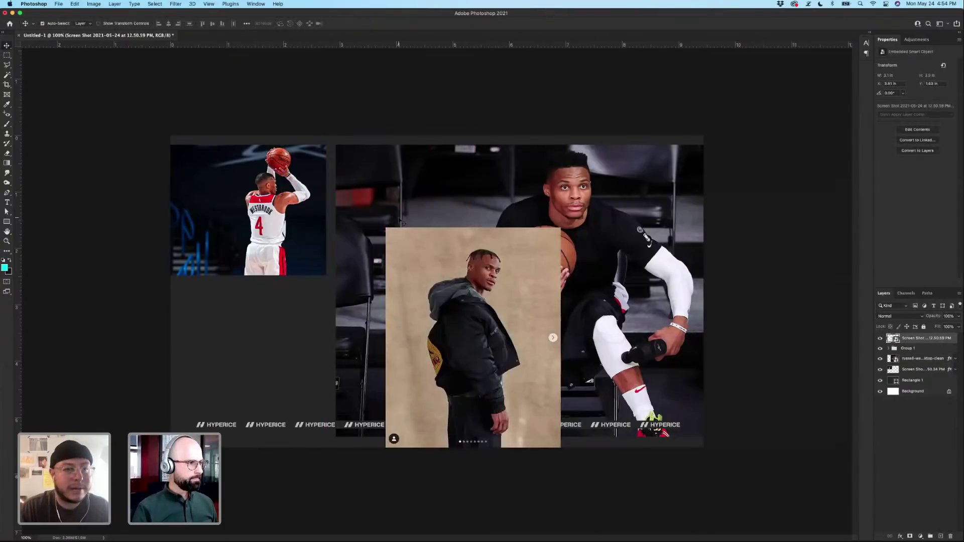
{"action": "key", "text": "super+bracketleft"}
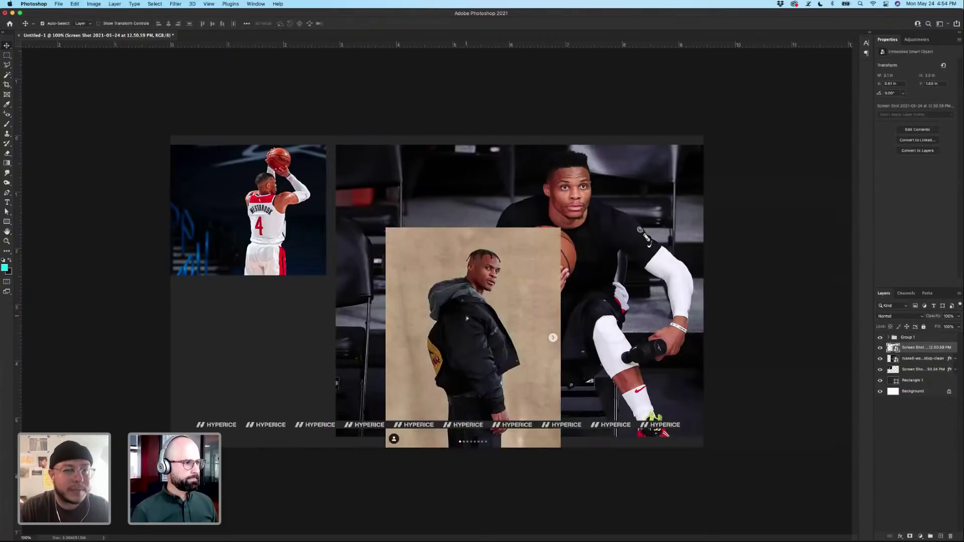
Rasterize the jacket portrait layer and remove its right carousel arrow with a Content-Aware fill.
{"action": "left_click_drag", "start_coordinate": [468, 319], "coordinate": [438, 312]}
{"action": "right_click", "coordinate": [933, 347]}
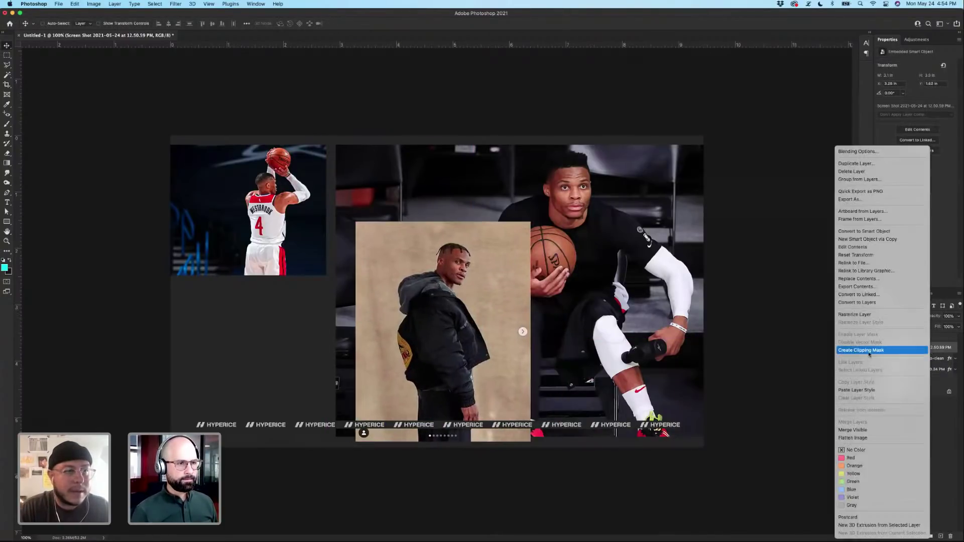
{"action": "left_click", "coordinate": [858, 315]}
{"action": "left_click", "coordinate": [7, 55]}
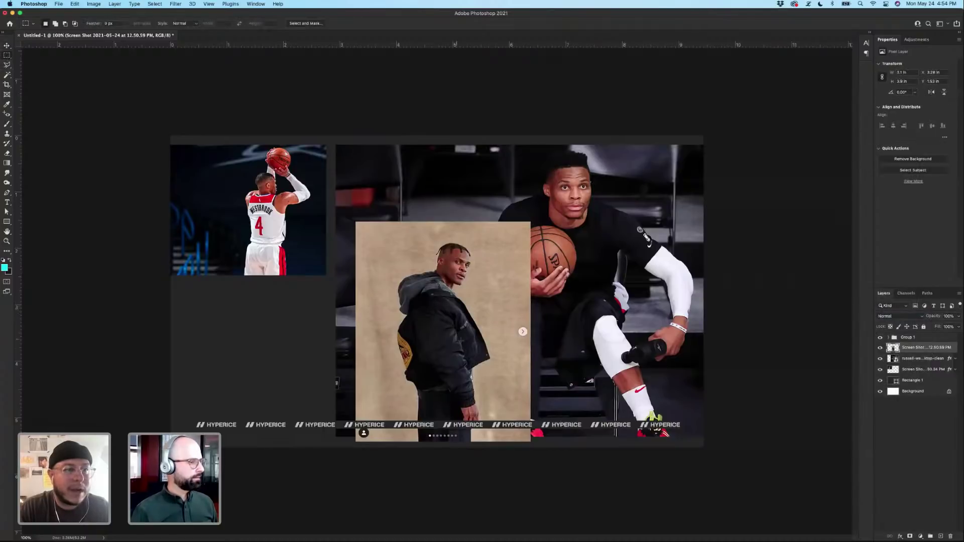
{"action": "left_click_drag", "start_coordinate": [513, 325], "coordinate": [529, 340]}
{"action": "key", "text": "shift+BackSpace"}
{"action": "key", "text": "Return"}
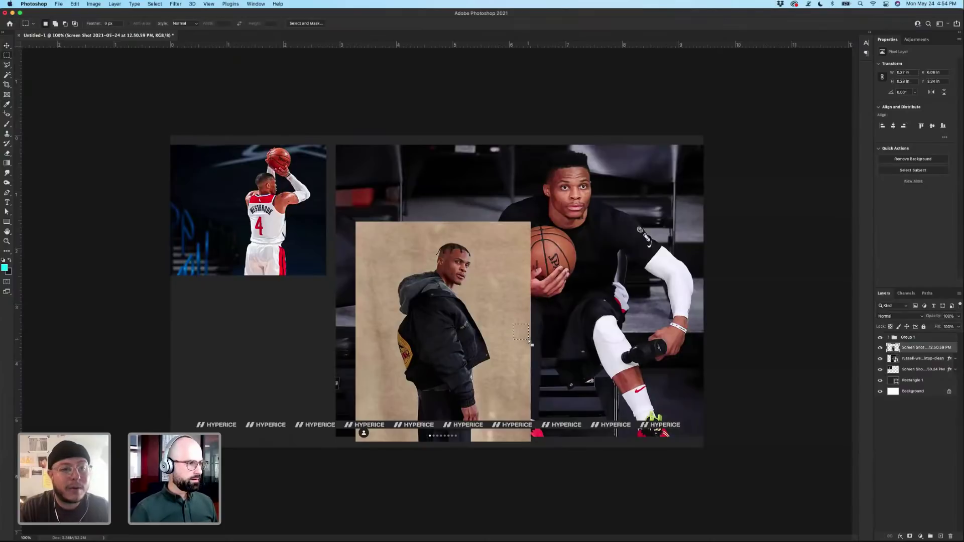
{"action": "key", "text": "v"}
{"action": "key", "text": "super+d"}
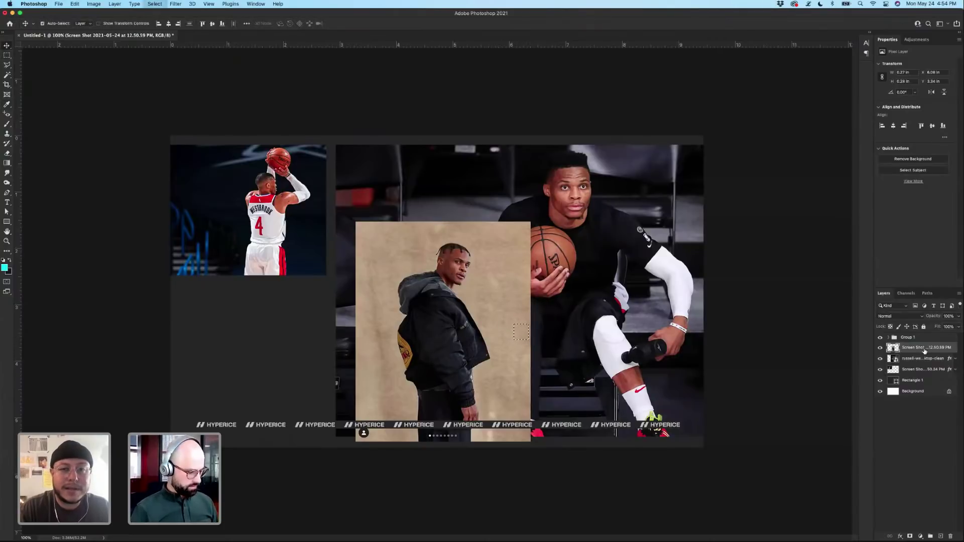
Paste the stroke layer style onto the jacket portrait and position it along the canvas's lower edge, overlapping both player photos.
{"action": "right_click", "coordinate": [925, 350]}
{"action": "left_click", "coordinate": [850, 370]}
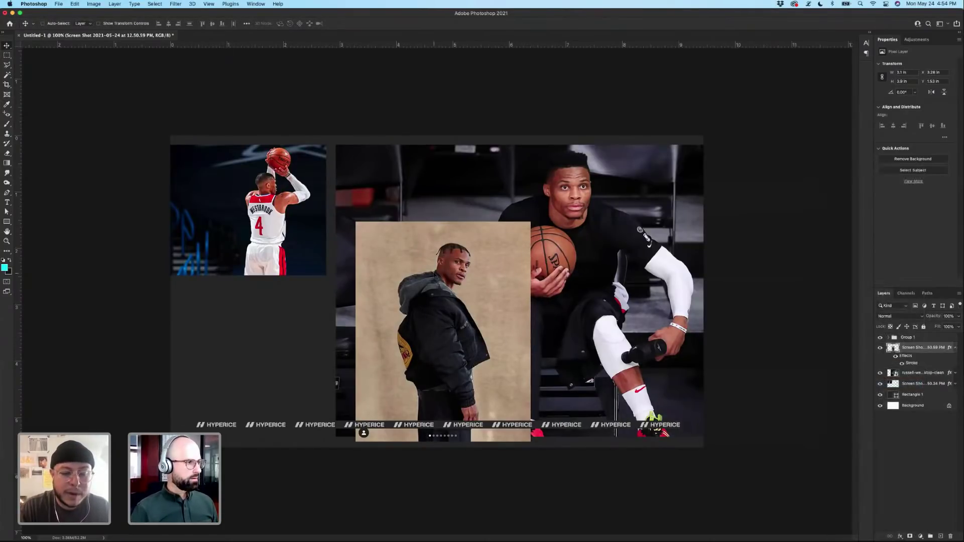
{"action": "left_click_drag", "start_coordinate": [458, 271], "coordinate": [336, 272]}
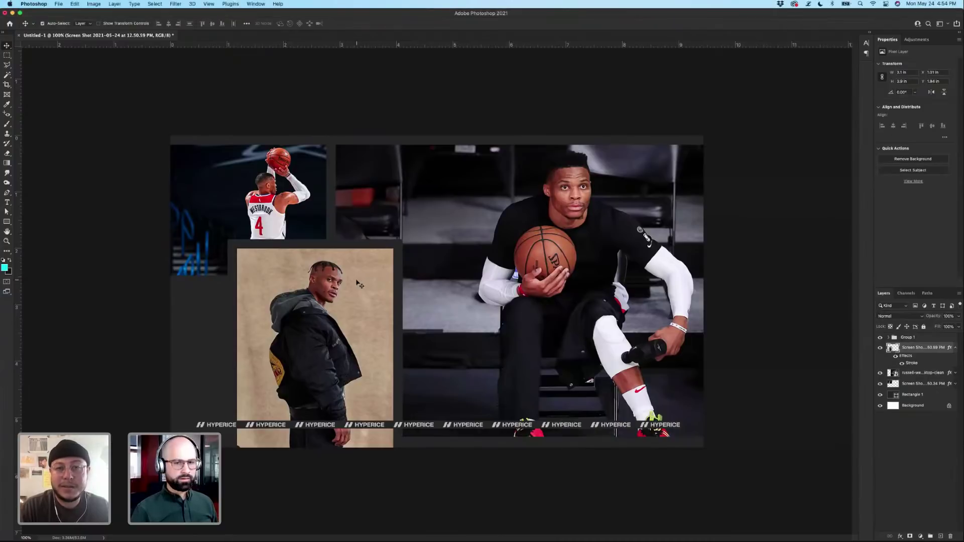
{"action": "left_click_drag", "start_coordinate": [365, 283], "coordinate": [385, 284]}
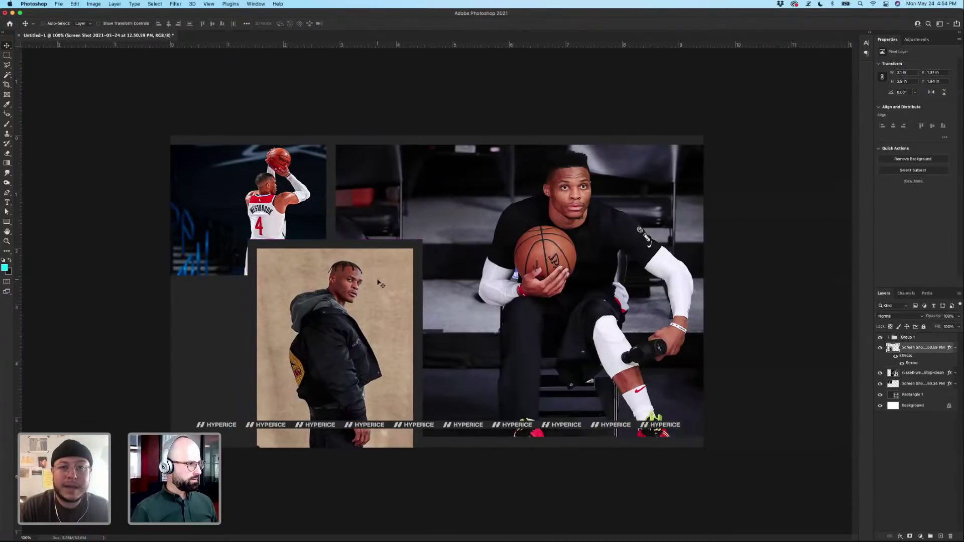
Duplicate the logo strip group, keeping the original just above the Background layer, and merge the copy into a single layer.
{"action": "left_click", "coordinate": [928, 338]}
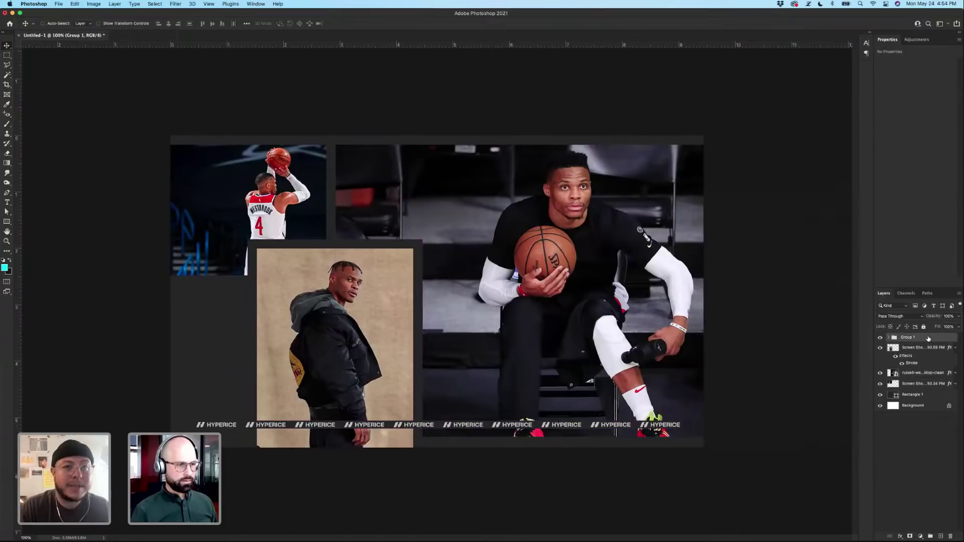
{"action": "key", "text": "super+j"}
{"action": "left_click_drag", "start_coordinate": [926, 340], "coordinate": [920, 408]}
{"action": "left_click", "coordinate": [913, 338]}
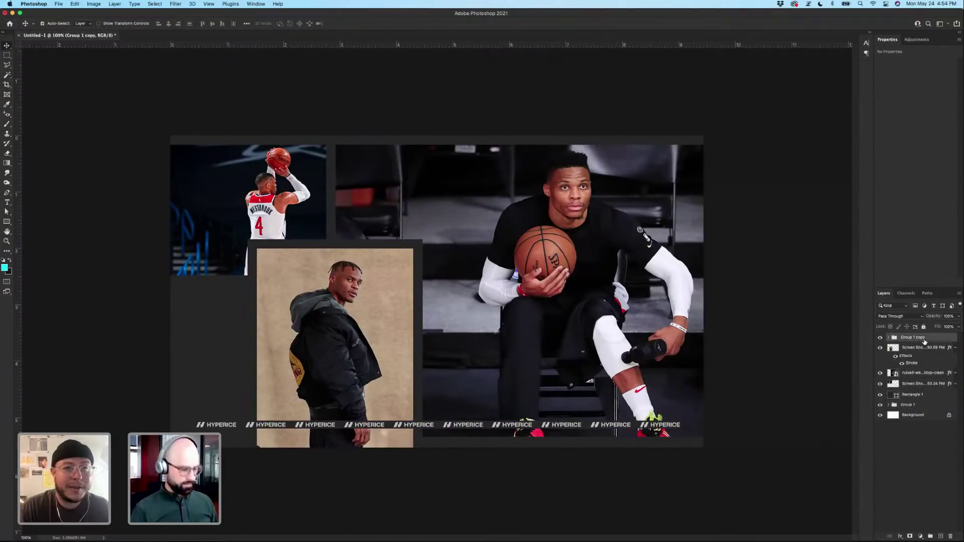
{"action": "key", "text": "super+e"}
Tilt the merged logo strip slightly clockwise along the canvas's lower edge and add a copy tilted slightly counterclockwise across it.
{"action": "left_click_drag", "start_coordinate": [515, 431], "coordinate": [545, 430]}
{"action": "key", "text": "super+t"}
{"action": "left_click_drag", "start_coordinate": [726, 421], "coordinate": [727, 425]}
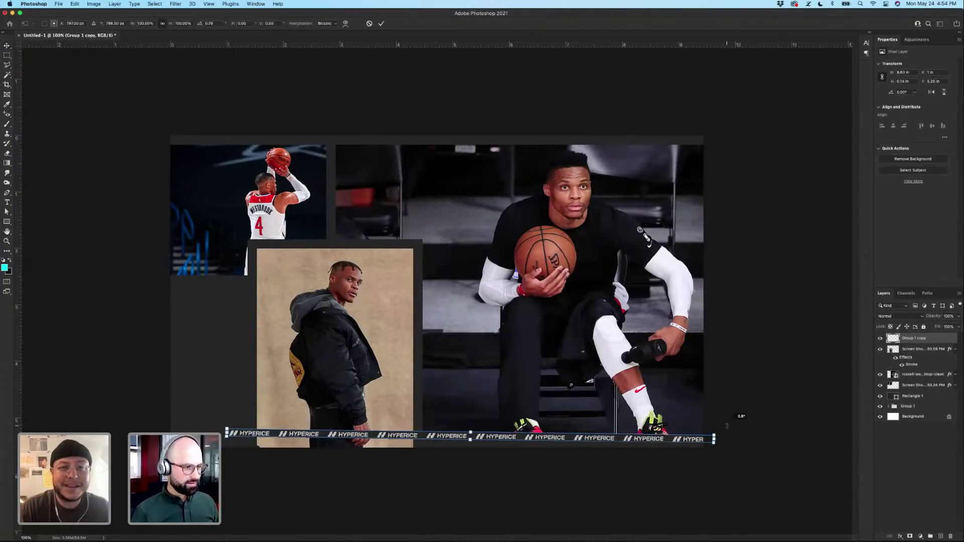
{"action": "key", "text": "Return"}
{"action": "left_click_drag", "start_coordinate": [669, 438], "coordinate": [670, 430]}
{"action": "key", "text": "super+t"}
{"action": "left_click_drag", "start_coordinate": [744, 408], "coordinate": [674, 424]}
{"action": "key", "text": "Return"}
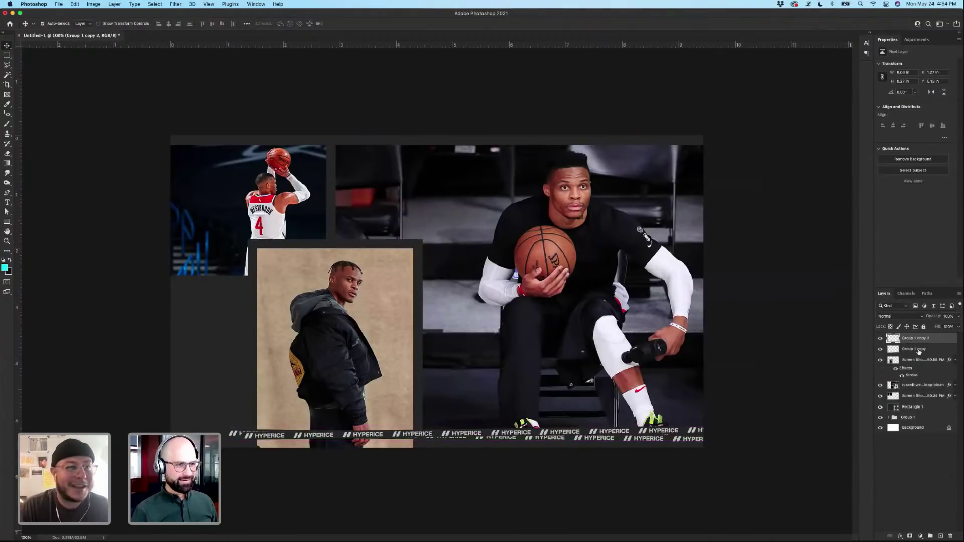
Send both tilted logo strips behind the jacket portrait in the layer order.
{"action": "left_click", "coordinate": [919, 351], "text": "shift"}
{"action": "left_click", "coordinate": [955, 360]}
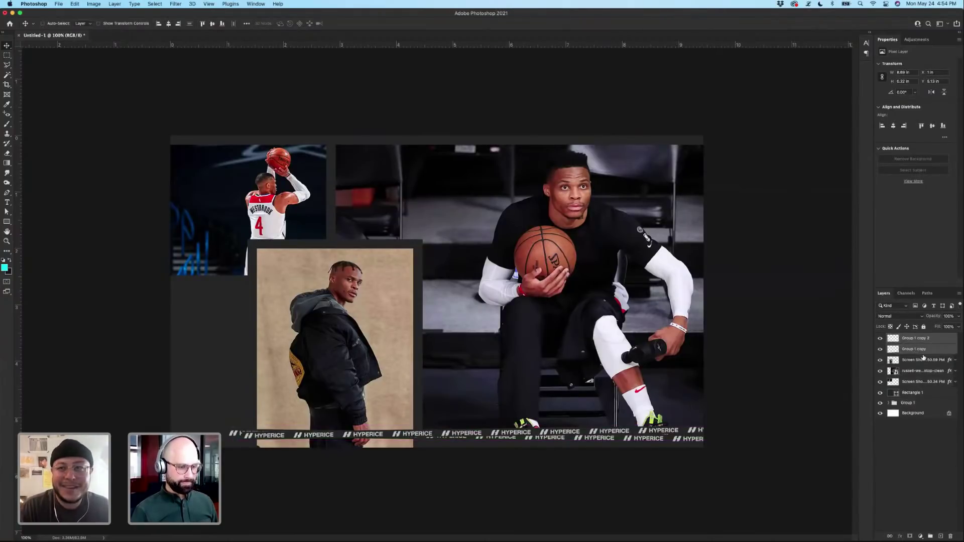
{"action": "key", "text": "super+bracketleft"}
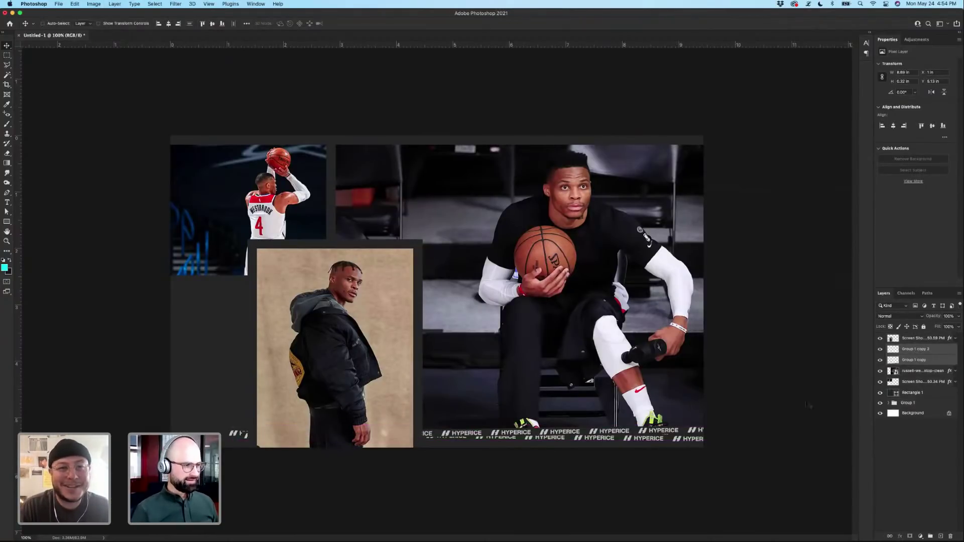
Duplicate the two crossed logo strips, rotate the copies to vertical, and place them along the canvas's left edge.
{"action": "left_click_drag", "start_coordinate": [680, 418], "coordinate": [574, 207]}
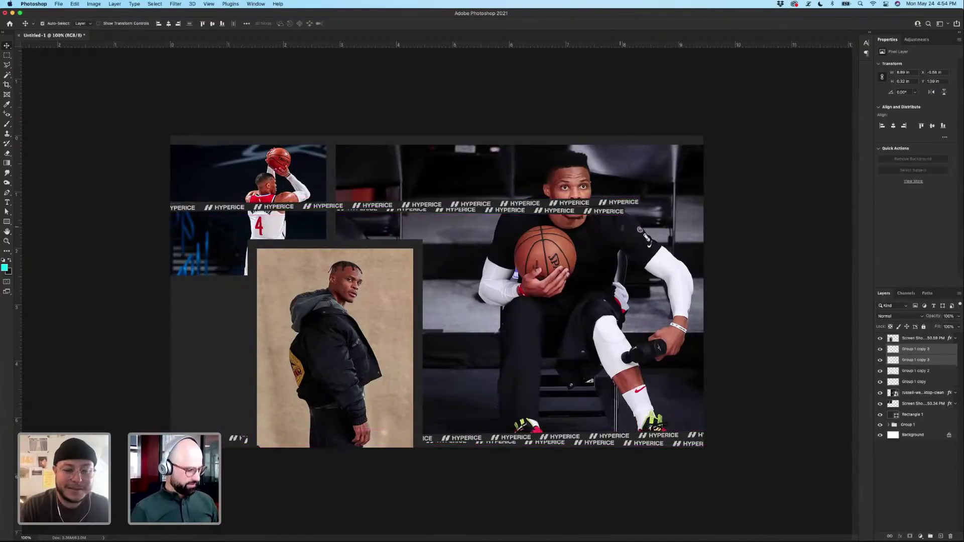
{"action": "key", "text": "super+t"}
{"action": "left_click_drag", "start_coordinate": [497, 82], "coordinate": [379, 70]}
{"action": "left_click_drag", "start_coordinate": [390, 155], "coordinate": [180, 249]}
{"action": "key", "text": "Return"}
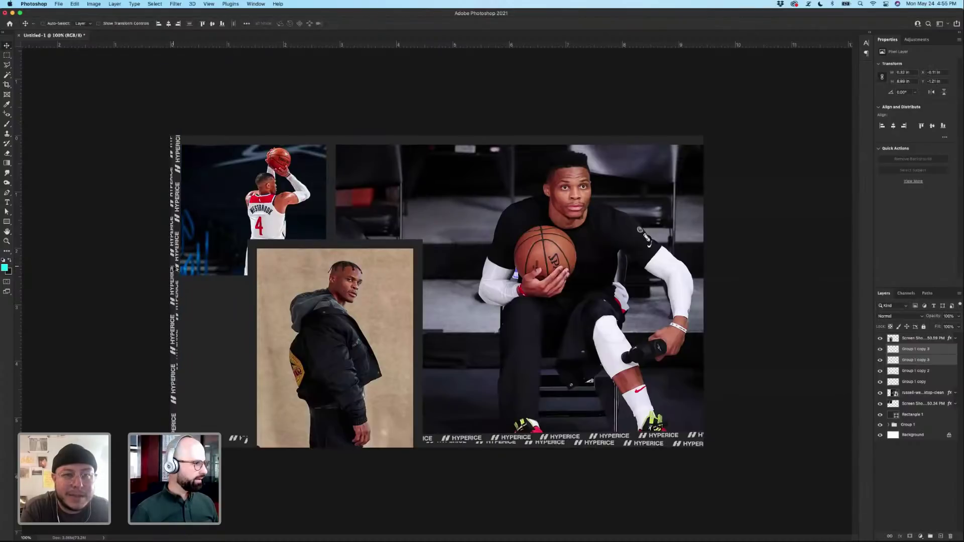
Nudge the jacket portrait slightly left and erase the leftover logo pieces beside its lower left corner from both horizontal strips.
{"action": "left_click_drag", "start_coordinate": [344, 306], "coordinate": [342, 307]}
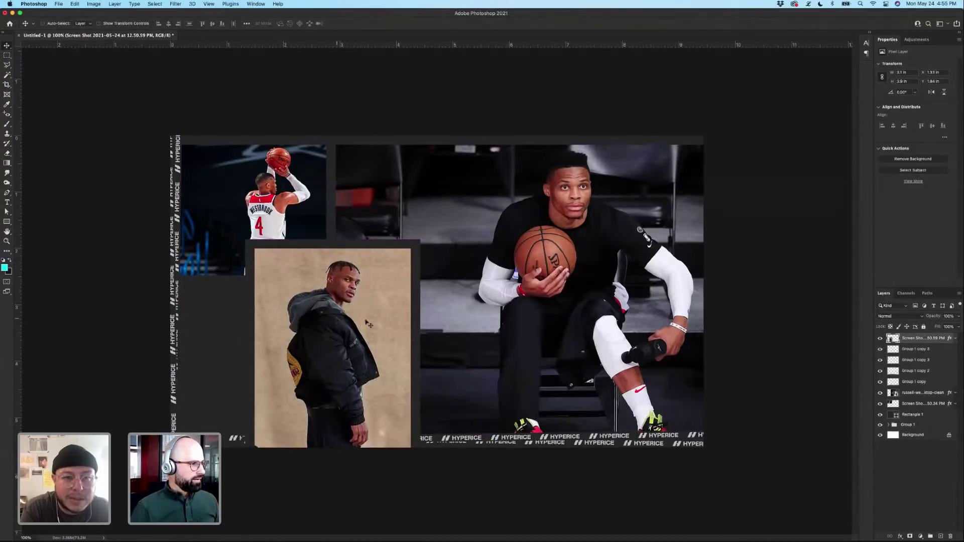
{"action": "left_click", "coordinate": [915, 350]}
{"action": "left_click", "coordinate": [914, 371]}
{"action": "left_click", "coordinate": [879, 371]}
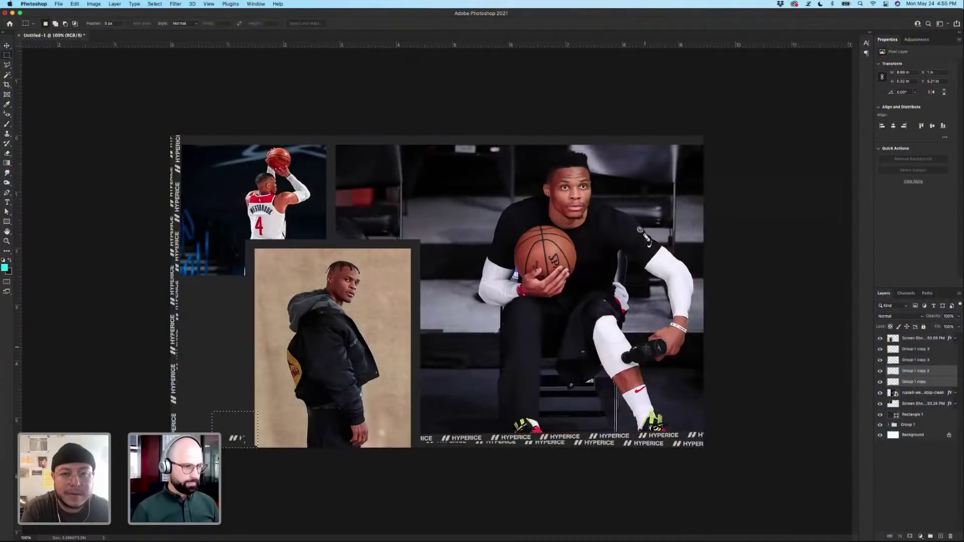
{"action": "left_click", "coordinate": [906, 382]}
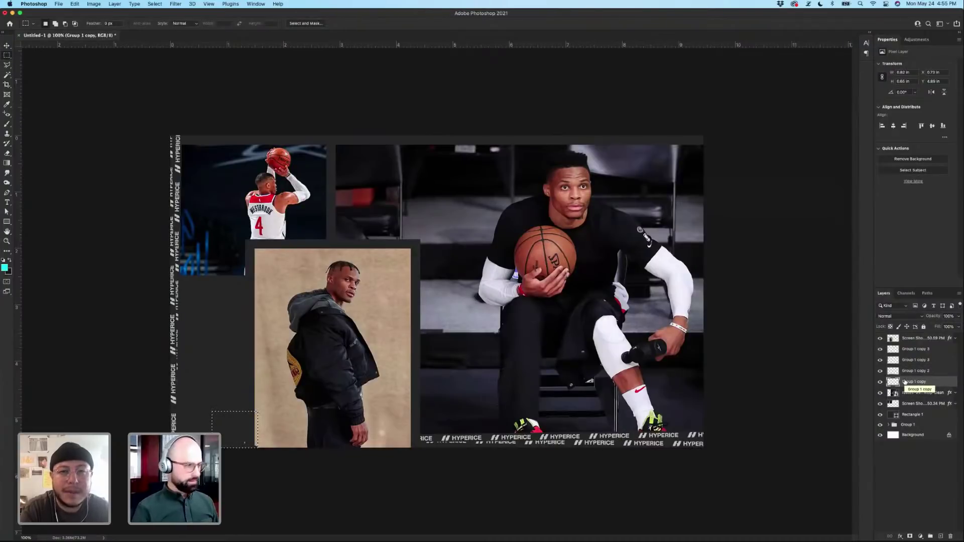
{"action": "left_click", "coordinate": [7, 45]}
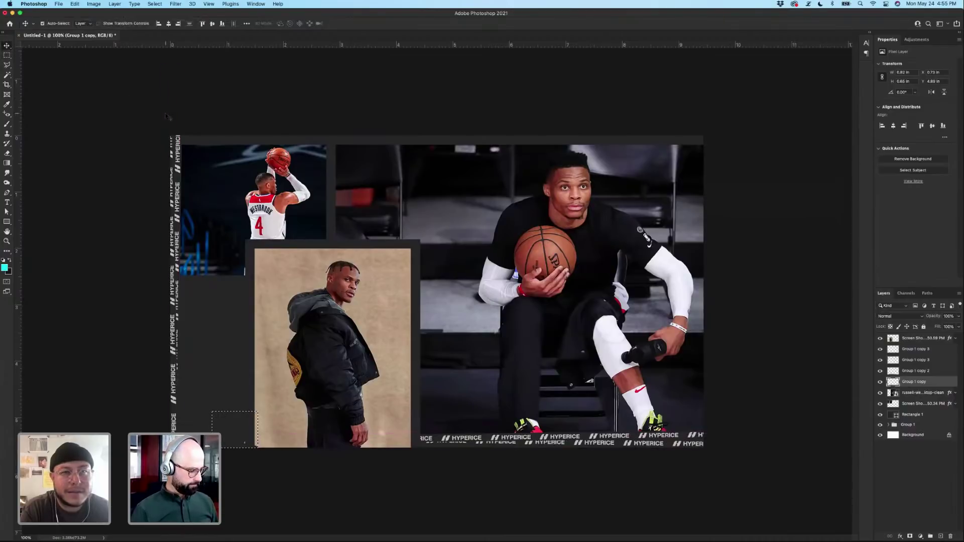
Save the photo composition to the iCloud Desktop folder and return to the Hyperice home page design in Adobe XD.
{"action": "left_click", "coordinate": [59, 4]}
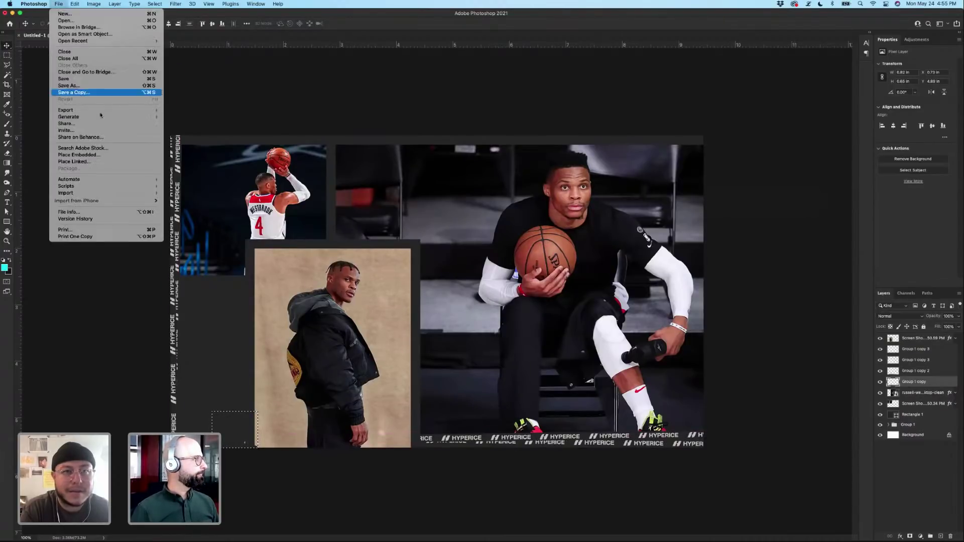
{"action": "left_click", "coordinate": [102, 89]}
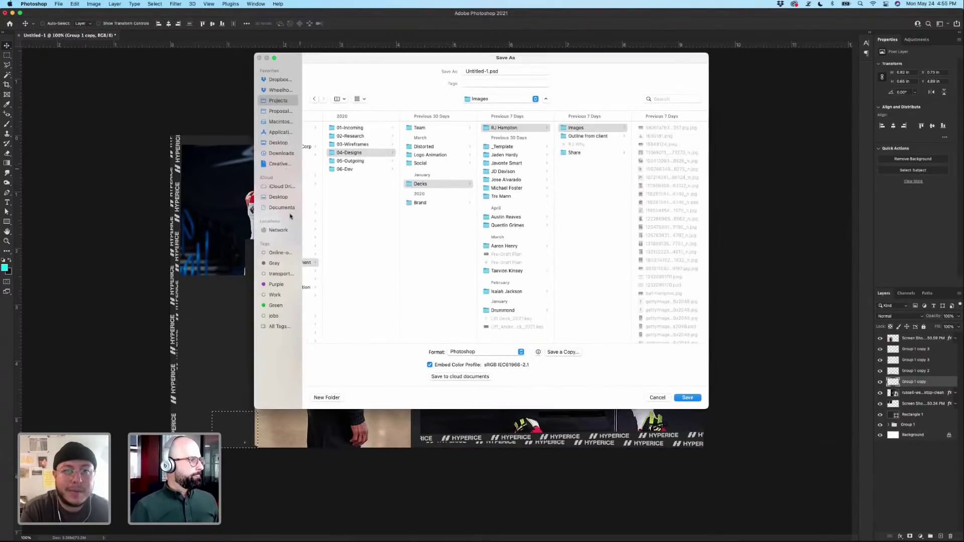
{"action": "left_click", "coordinate": [276, 199]}
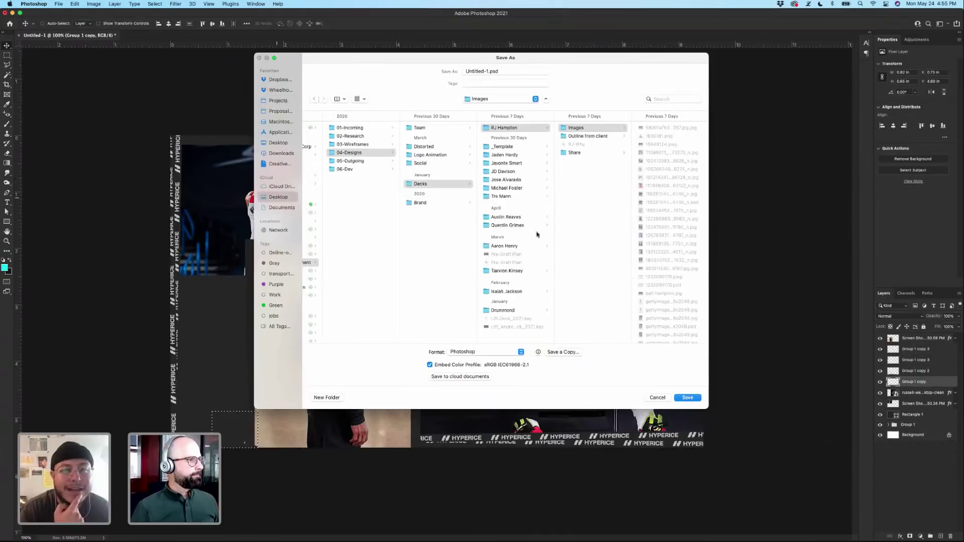
{"action": "left_click", "coordinate": [481, 353]}
{"action": "left_click", "coordinate": [485, 324]}
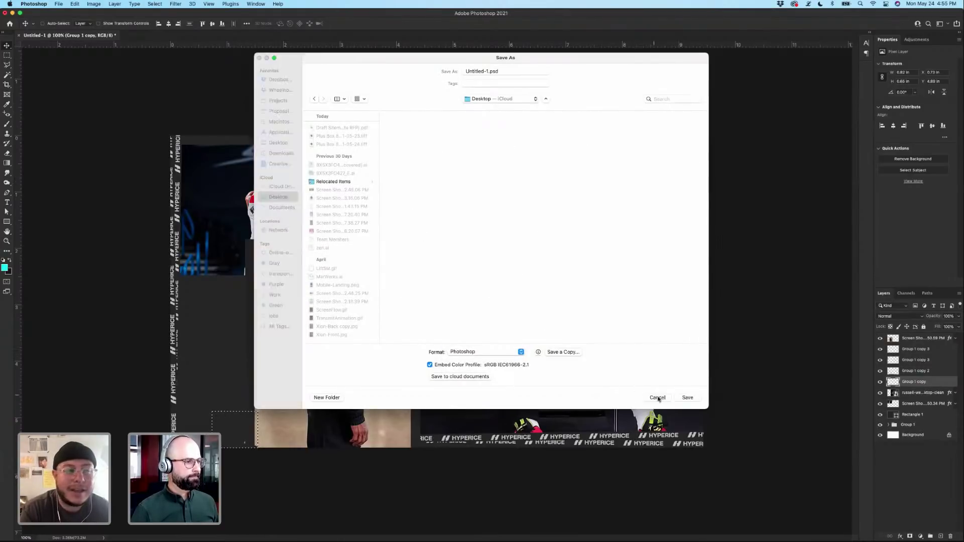
{"action": "left_click", "coordinate": [687, 397]}
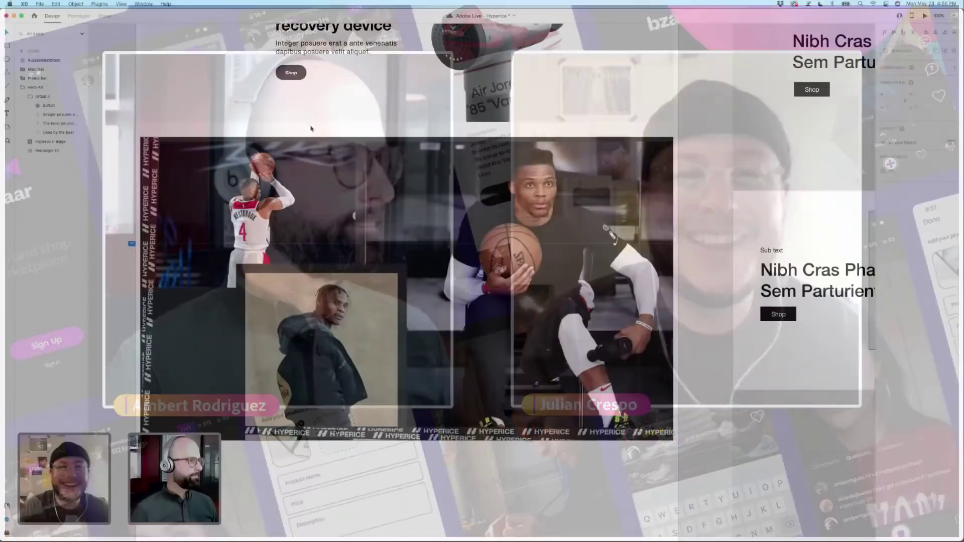
{"action": "scroll", "coordinate": [348, 103], "scroll_direction": "up", "scroll_amount": 2}
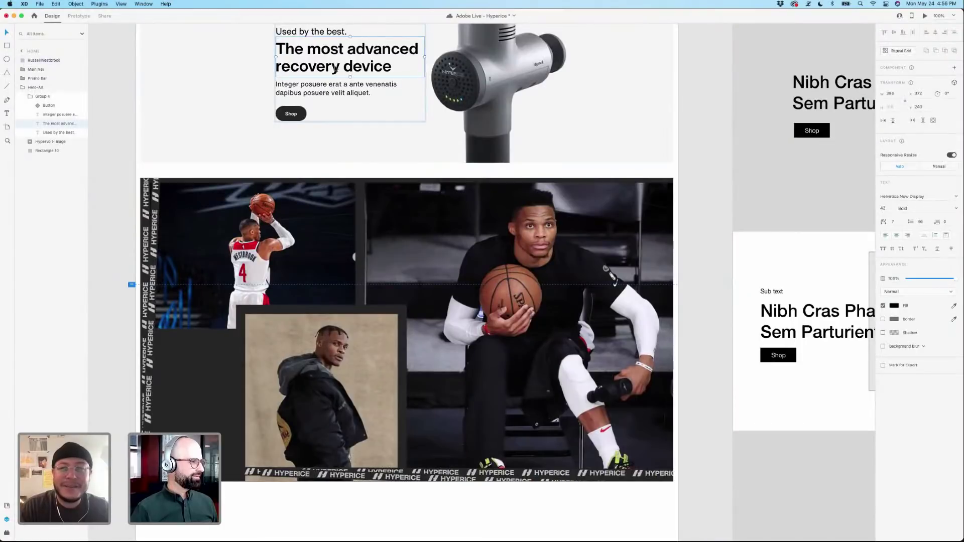